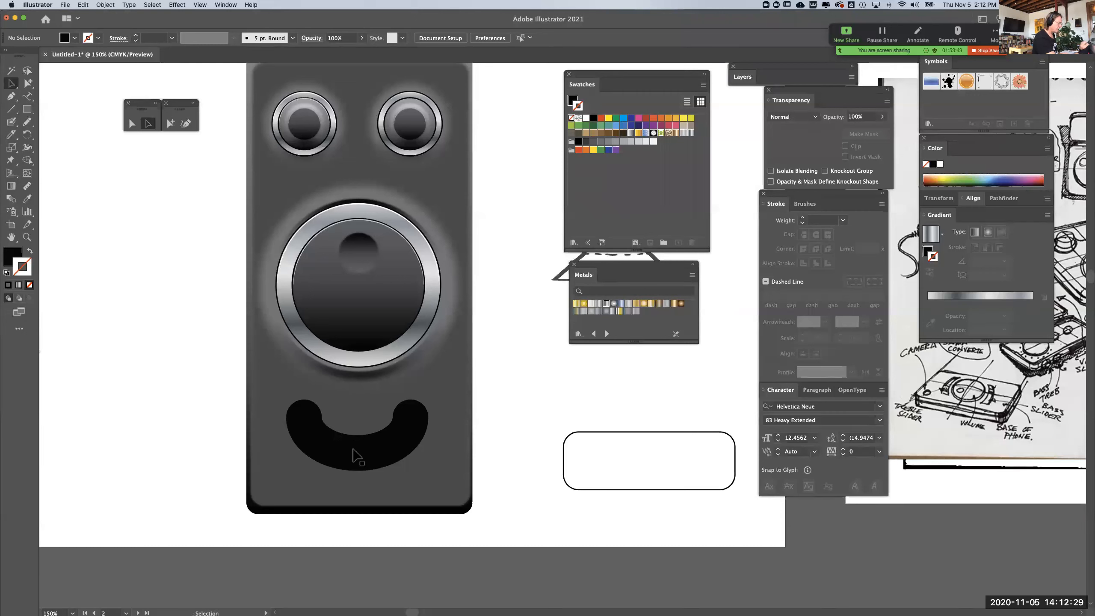
Create an enlarged copy of the black smile-shaped slot with Offset Path at 12 pt
left_click(356, 456)
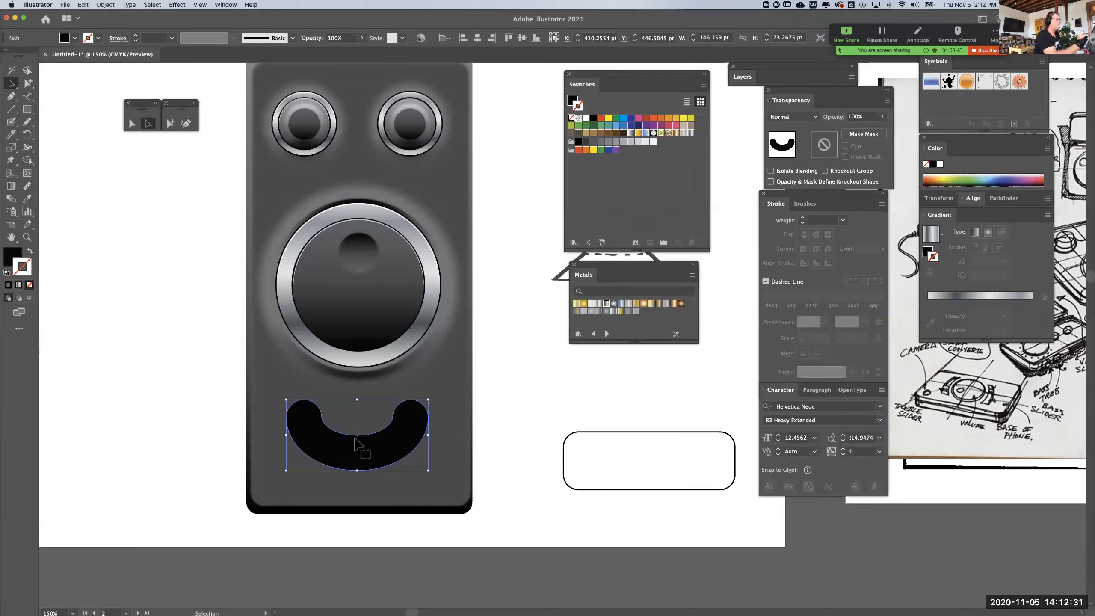
left_click(105, 5)
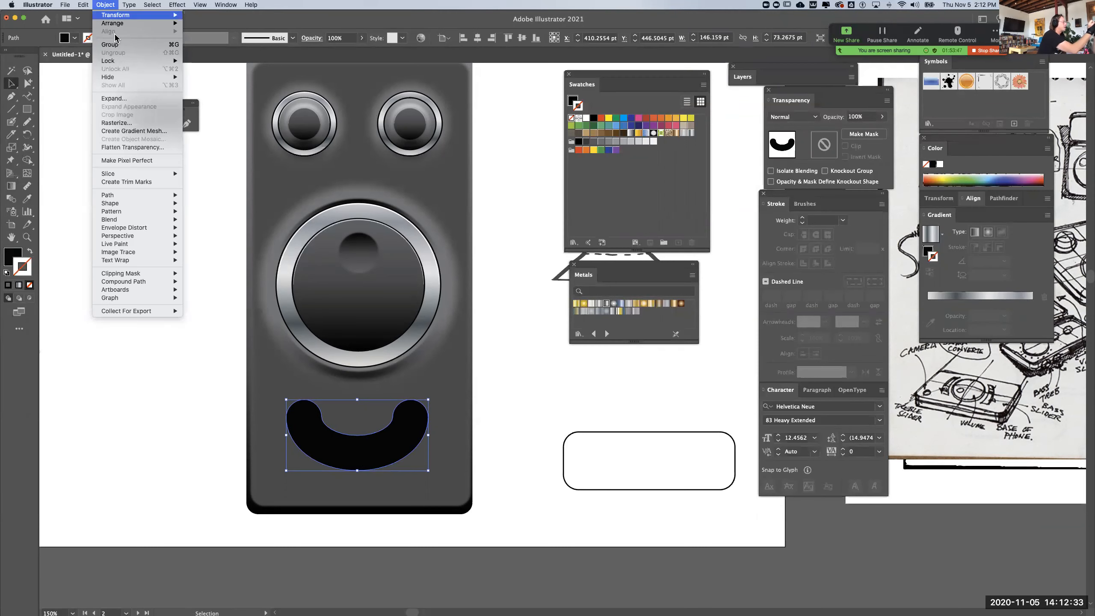
mouse_move(139, 198)
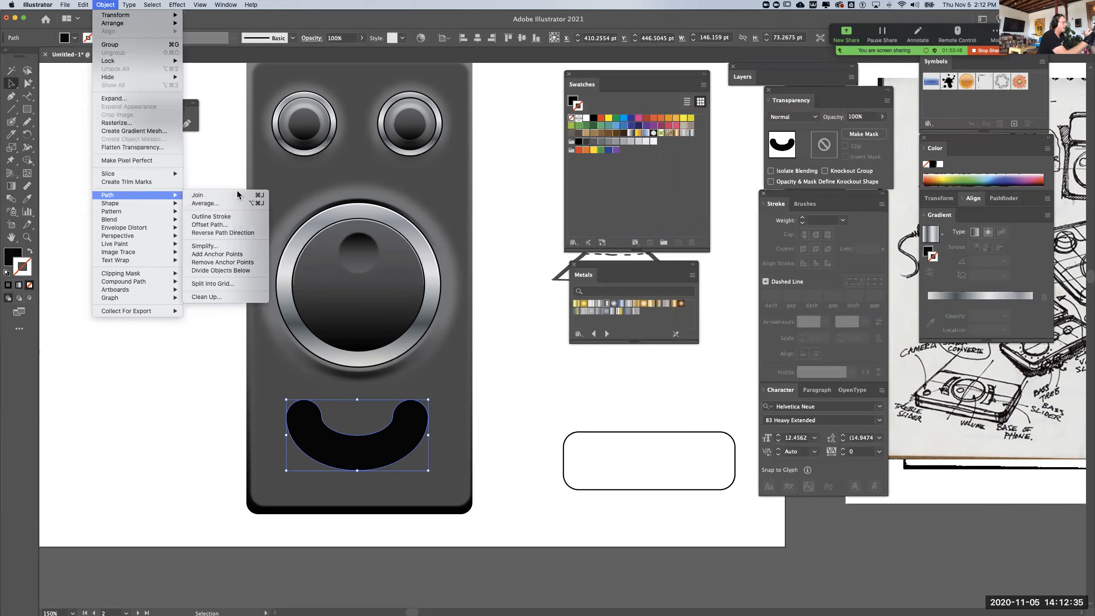
left_click(211, 225)
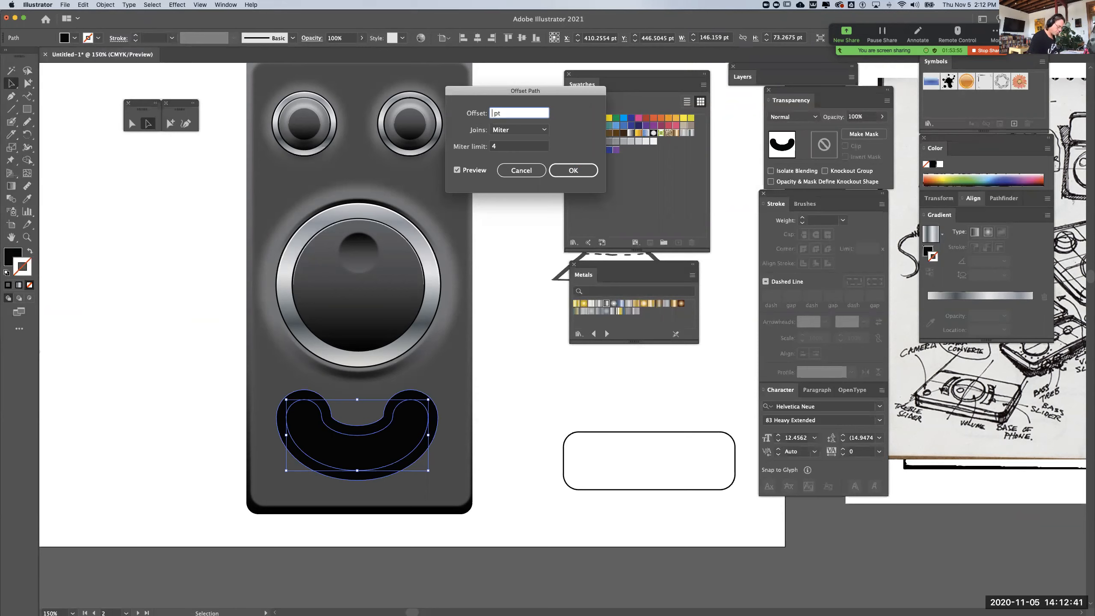
left_click(573, 170)
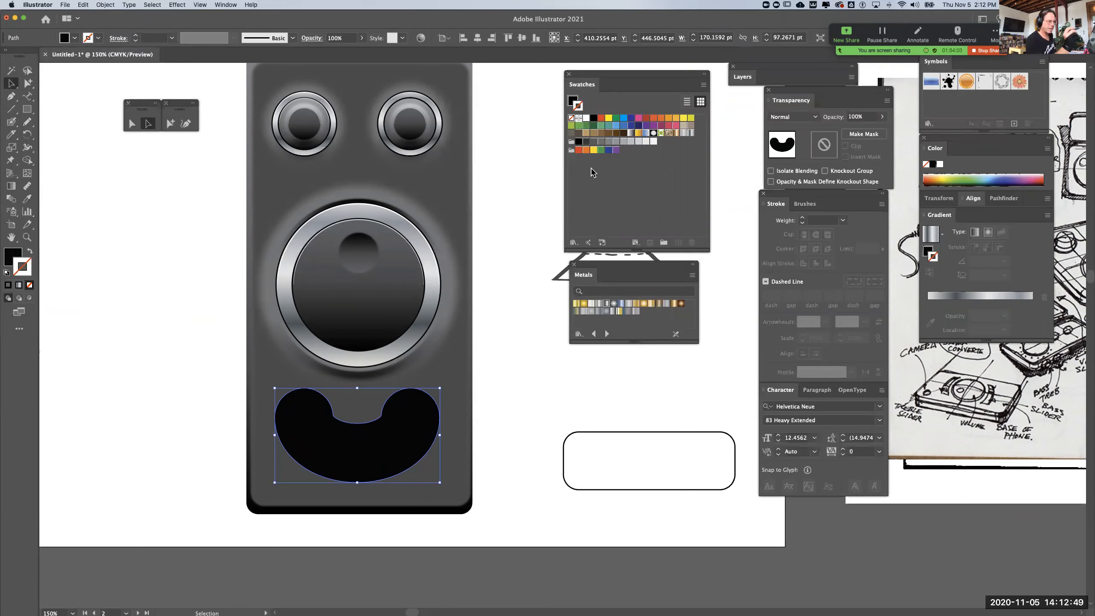
Fill the enlarged smile shape with the white-to-black linear gradient swatch, keeping its stroke set to none
left_click(631, 133)
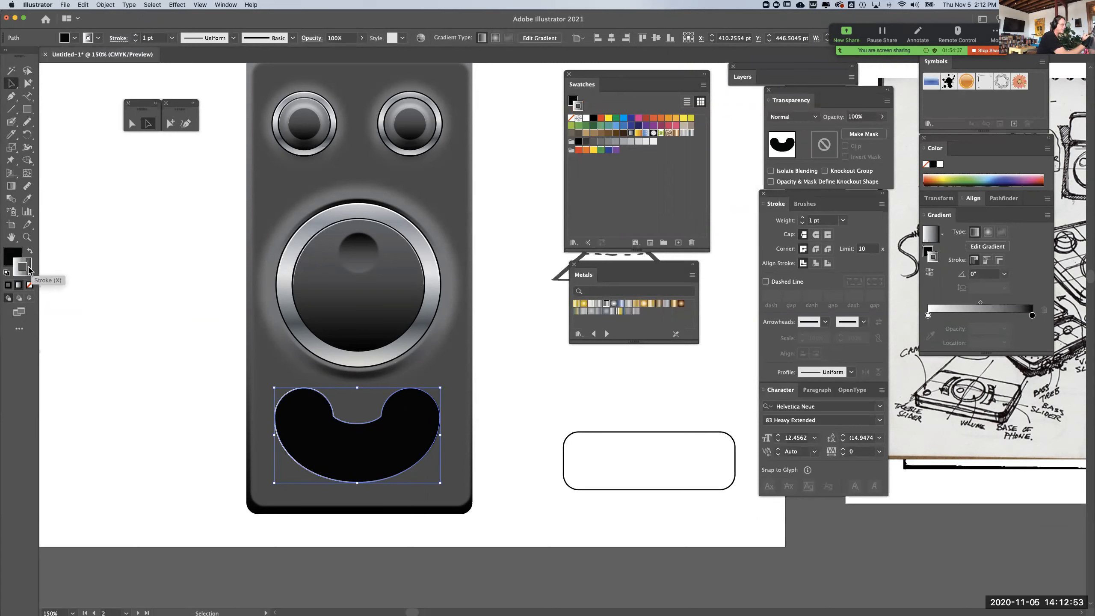
left_click(30, 285)
left_click(7, 260)
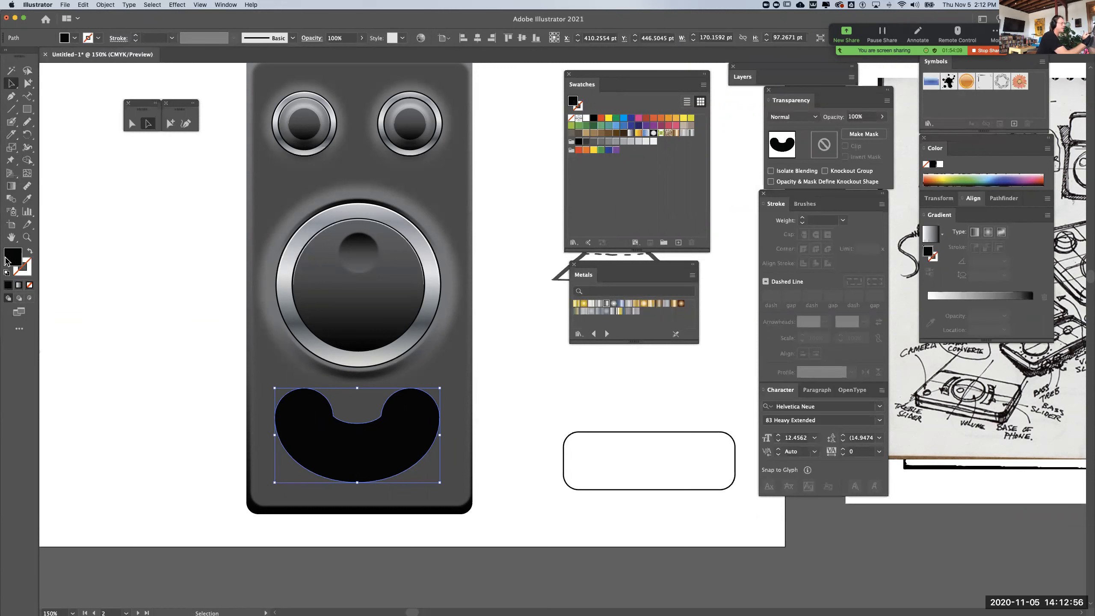
left_click(637, 133)
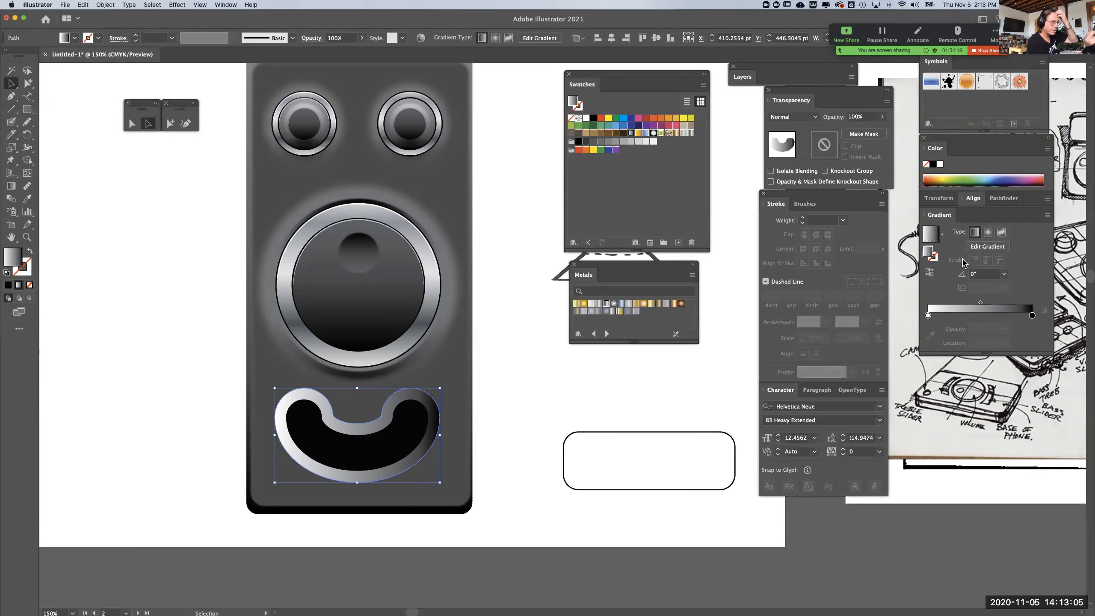
Set the enlarged shape's gradient angle to 90°, reverse its direction and darken the white end to gray
left_click(1003, 273)
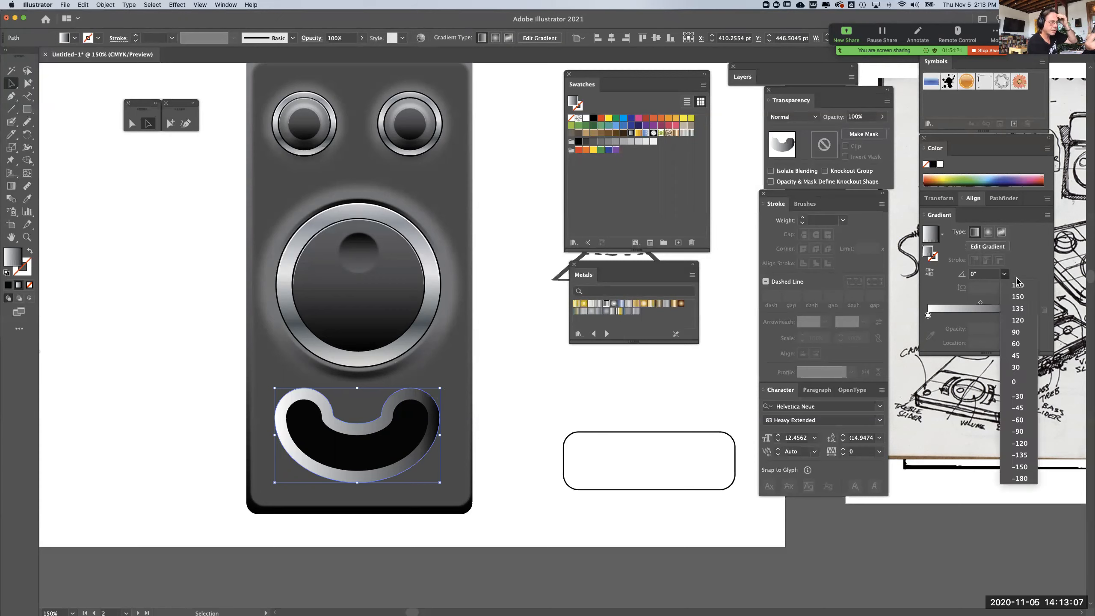
left_click(1020, 332)
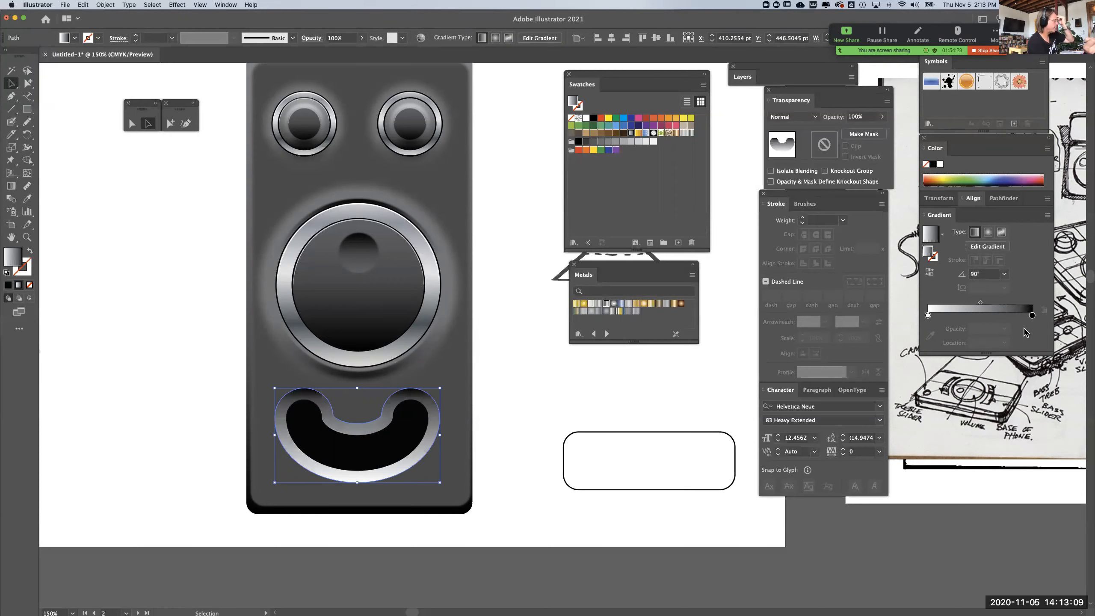
left_click(929, 272)
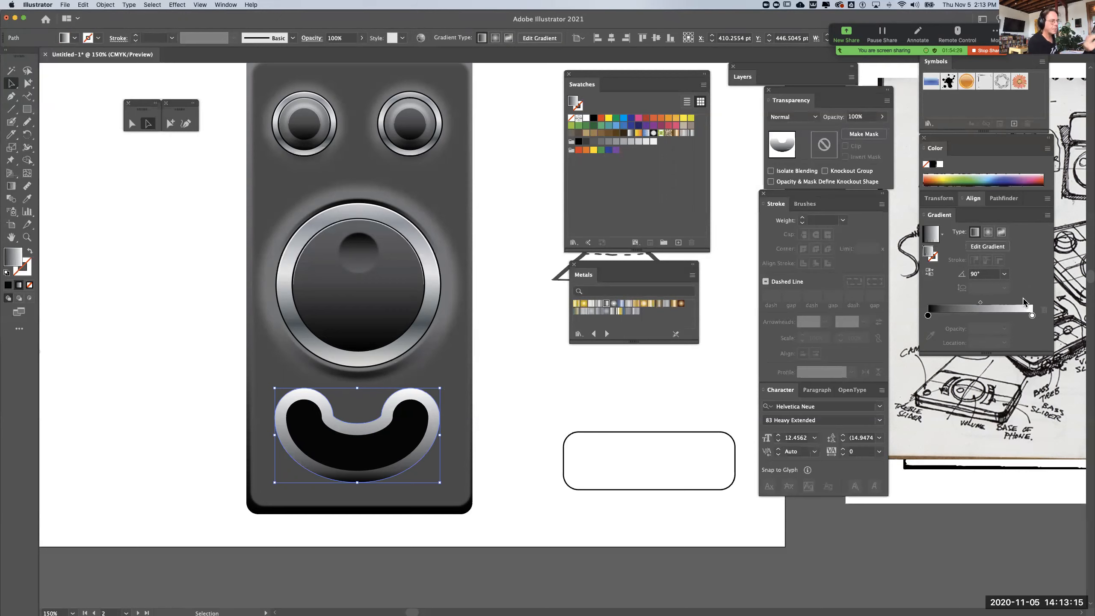
left_click_drag(1032, 315, 1061, 320)
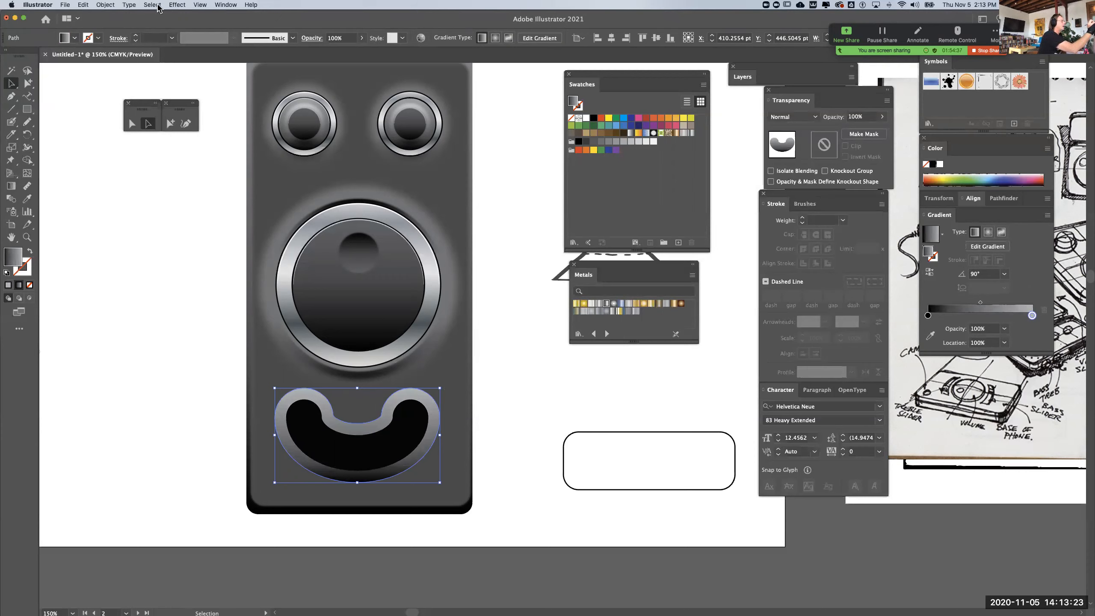
Apply a Gaussian Blur to the enlarged gradient shape, raising the radius to form a soft glow, and deselect it
left_click(177, 5)
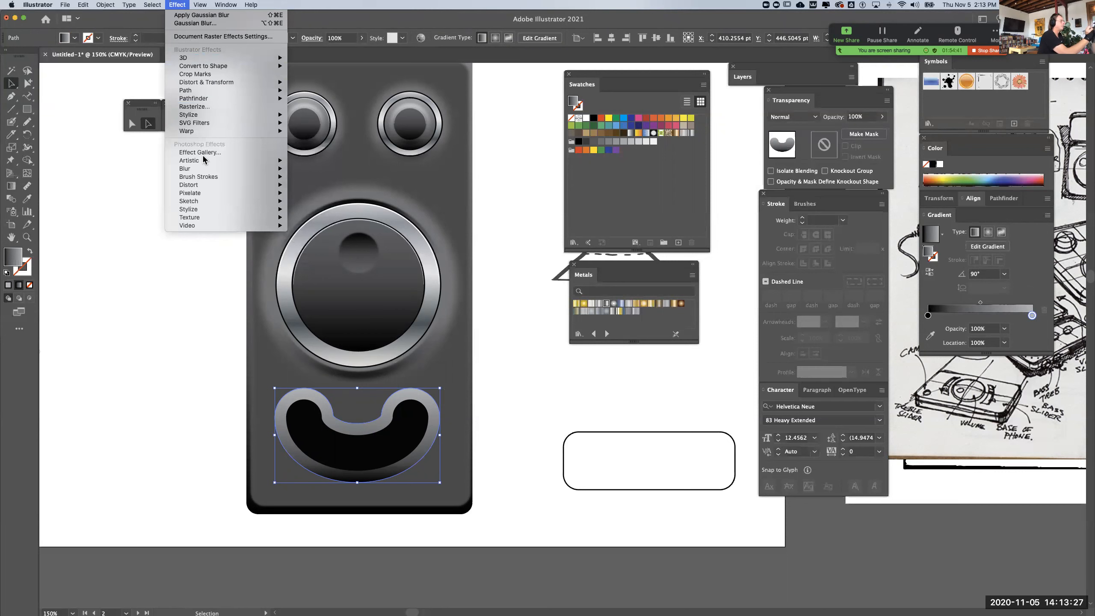
mouse_move(206, 169)
left_click(317, 169)
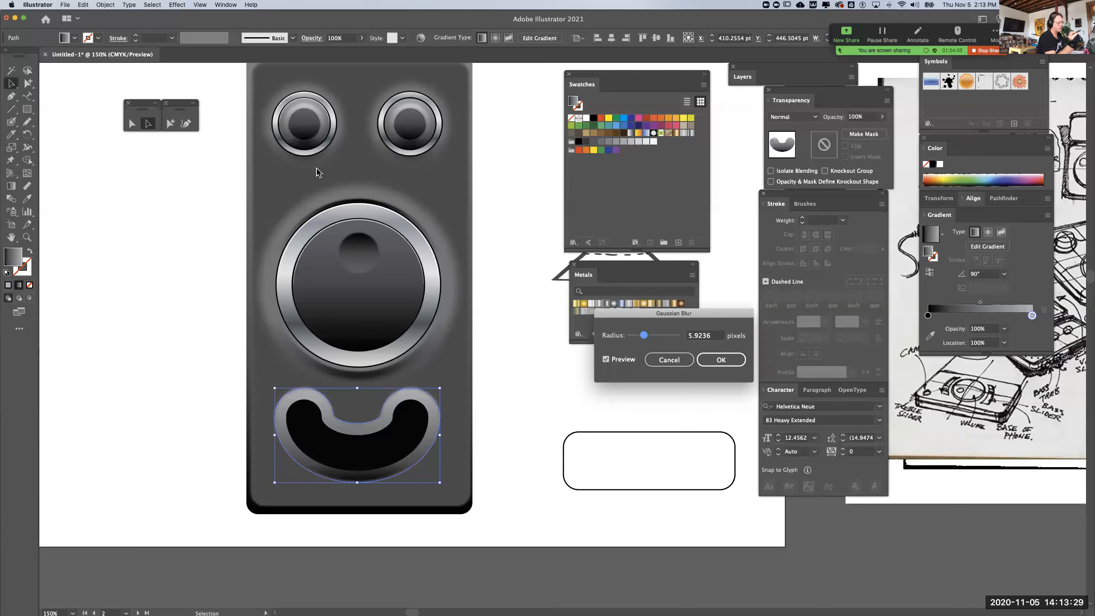
left_click_drag(645, 337, 657, 338)
left_click(721, 359)
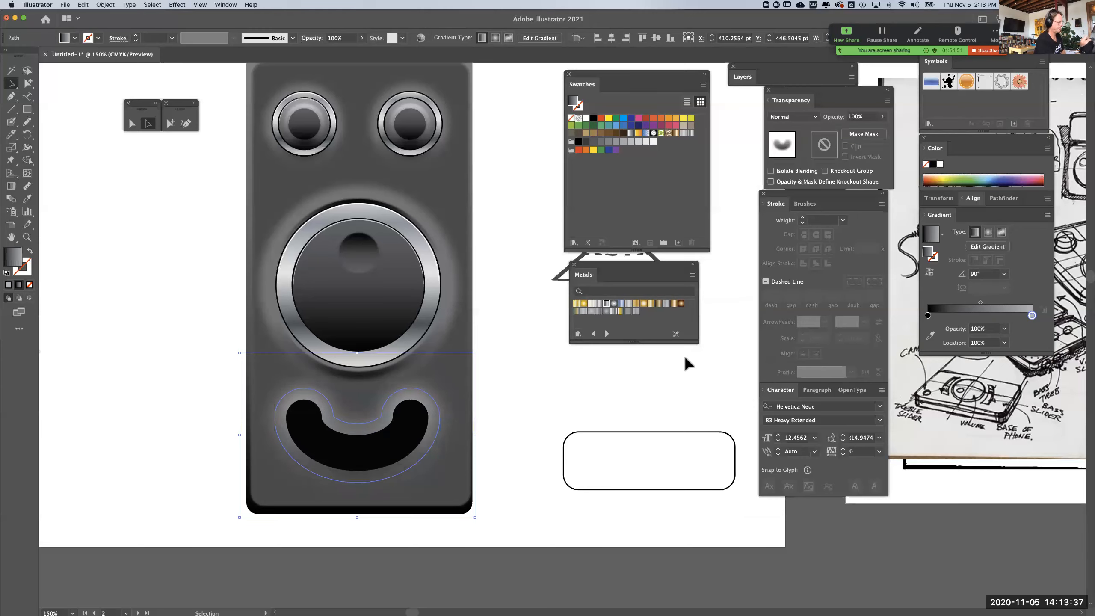
left_click(538, 384)
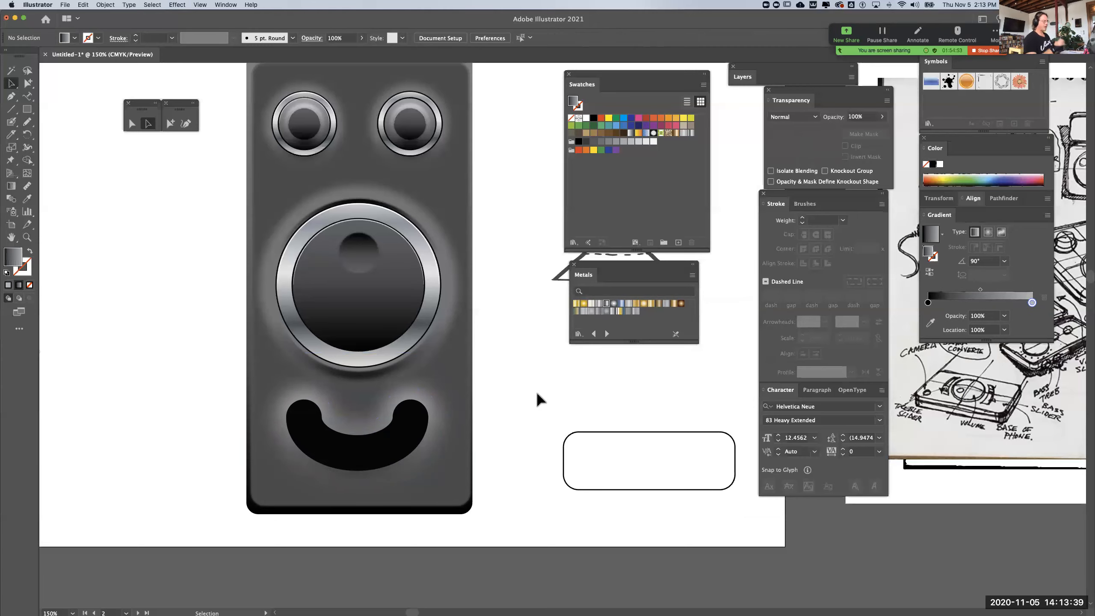
Offset the black smile shape's path by 5 pt to create a rim around it
scroll(537, 395, "up", 1)
left_click_drag(536, 391, 516, 496)
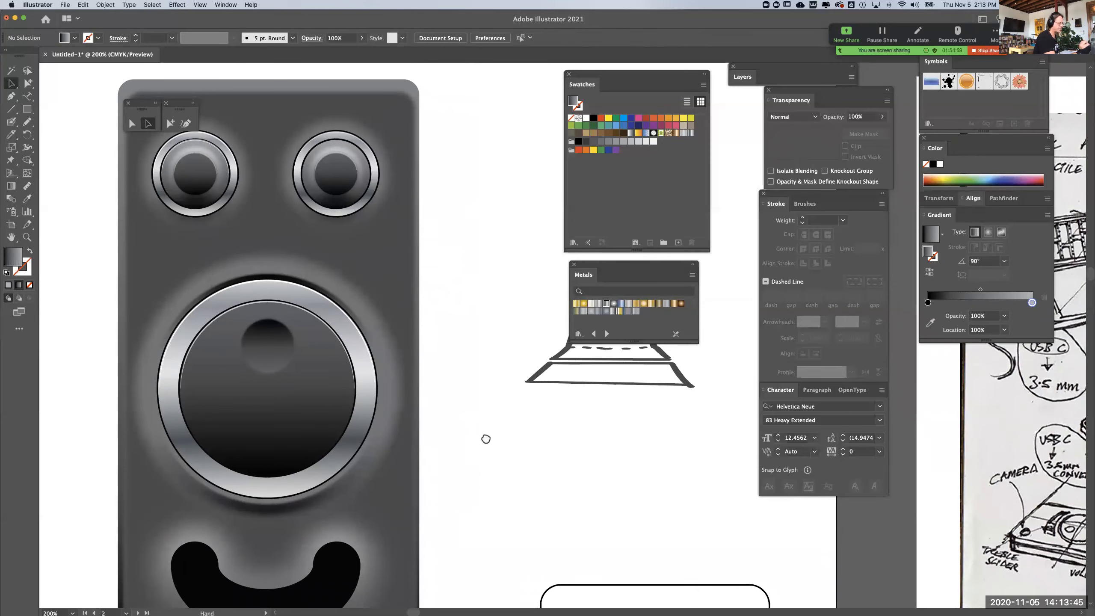
left_click_drag(486, 440, 521, 318)
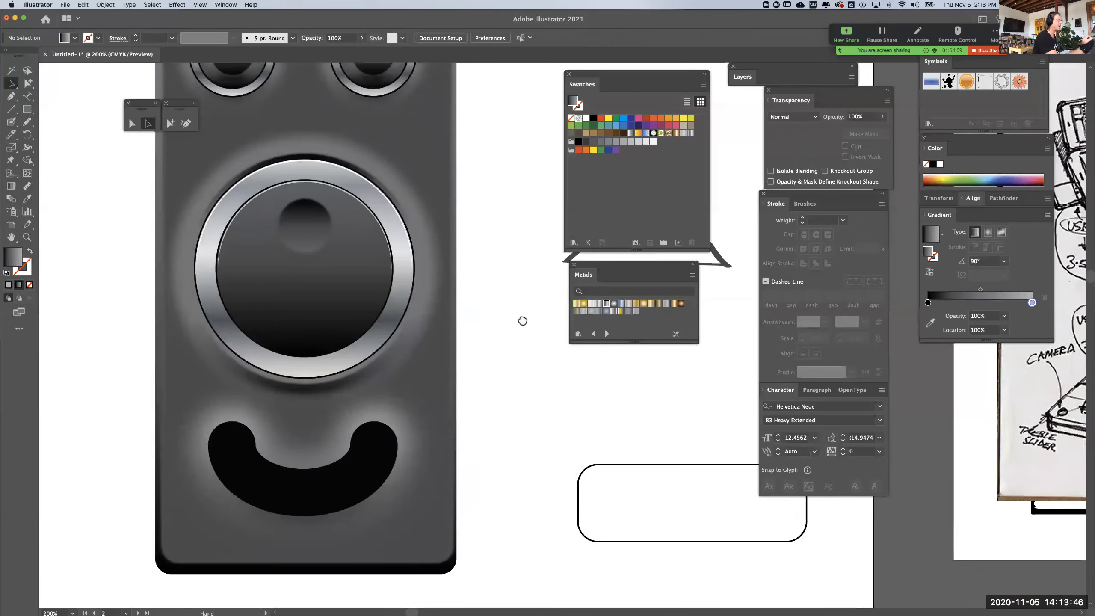
left_click(361, 480)
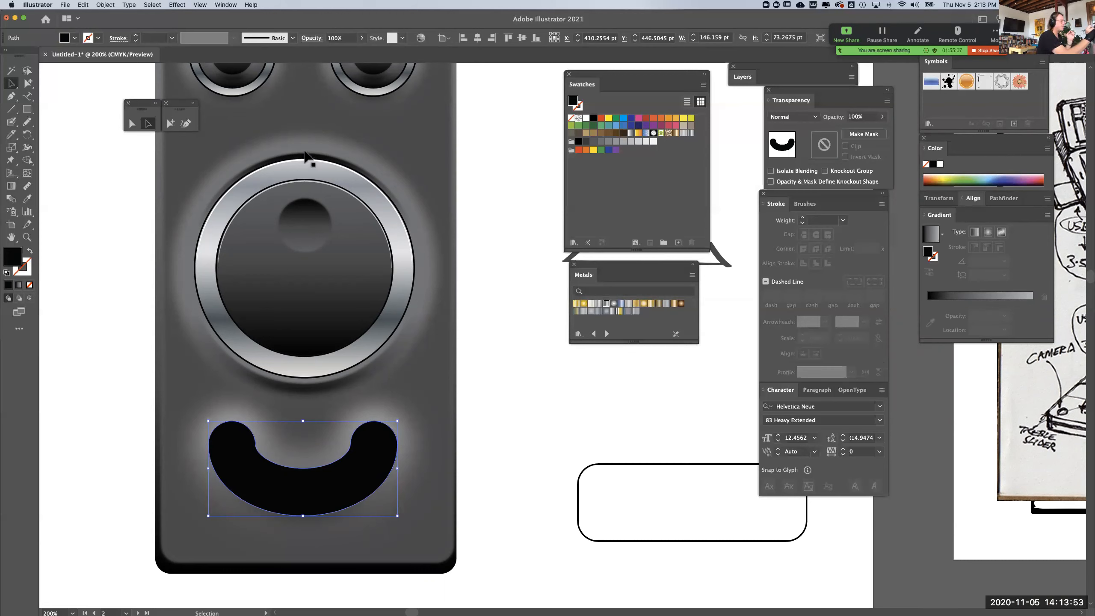
left_click(107, 8)
mouse_move(141, 196)
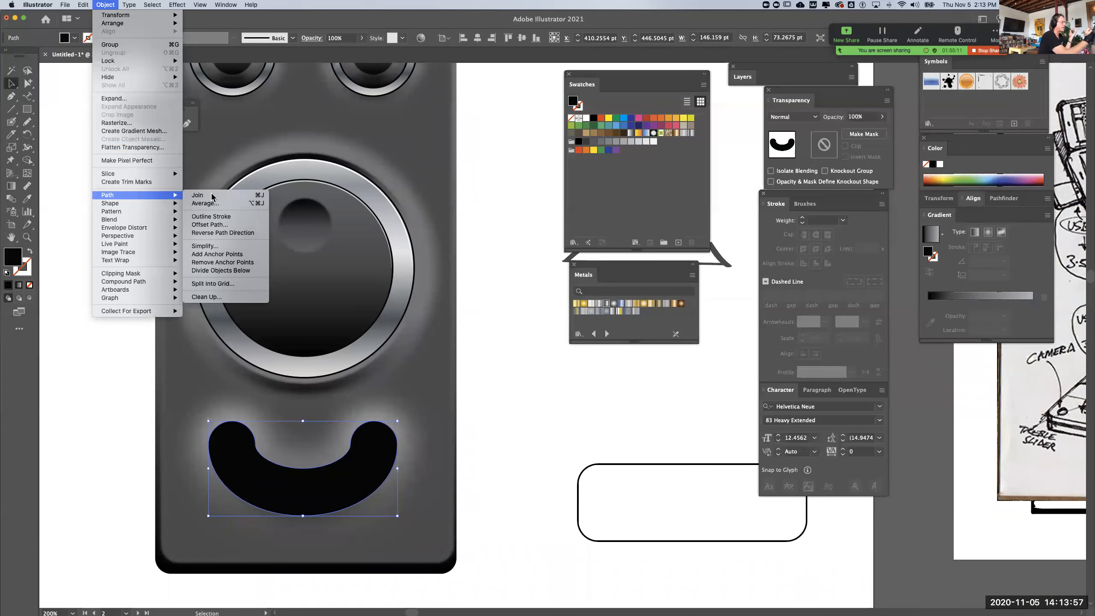
left_click(210, 224)
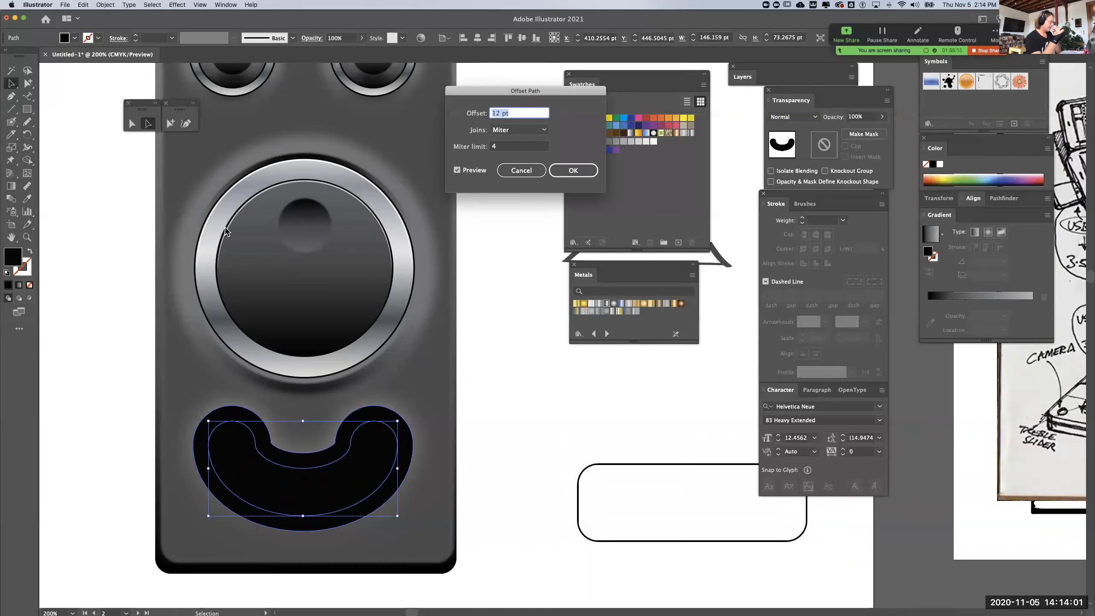
left_click(498, 113)
double_click(499, 113)
type("3")
key("Tab")
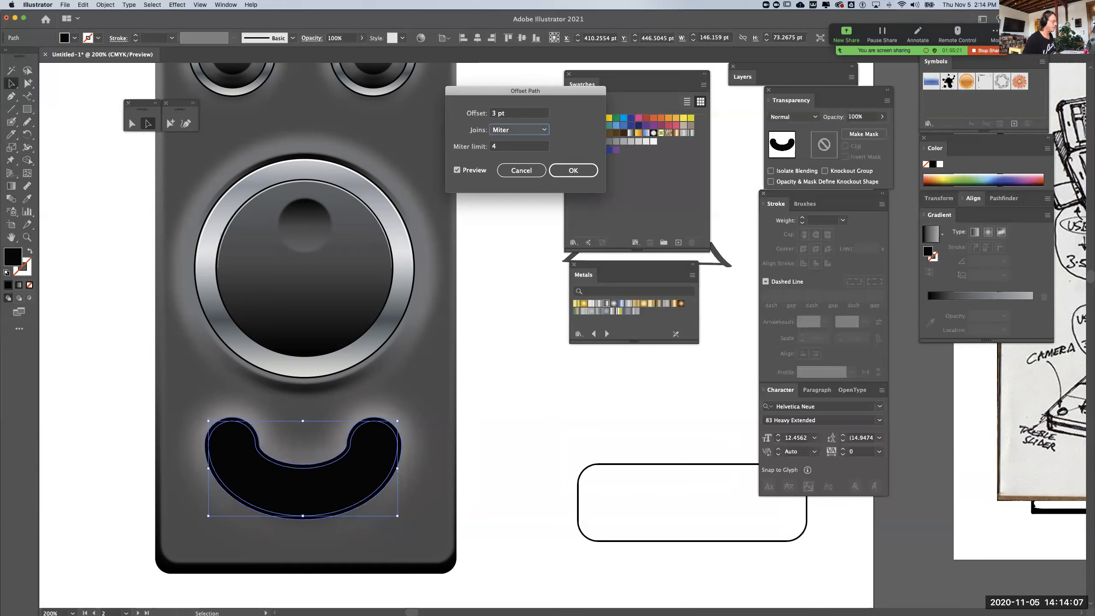
double_click(496, 113)
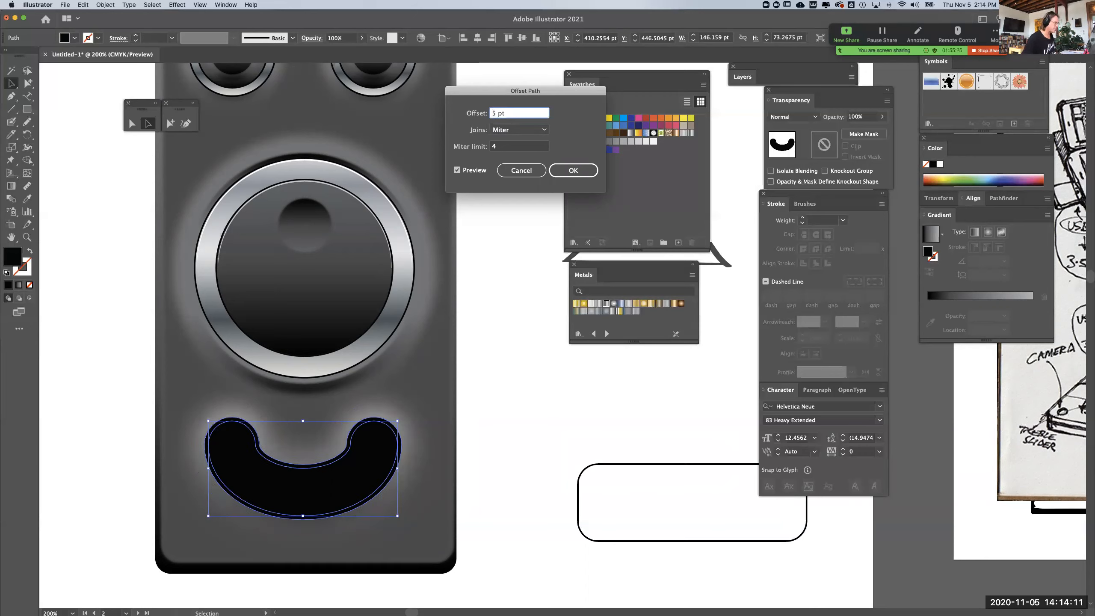
key("Tab")
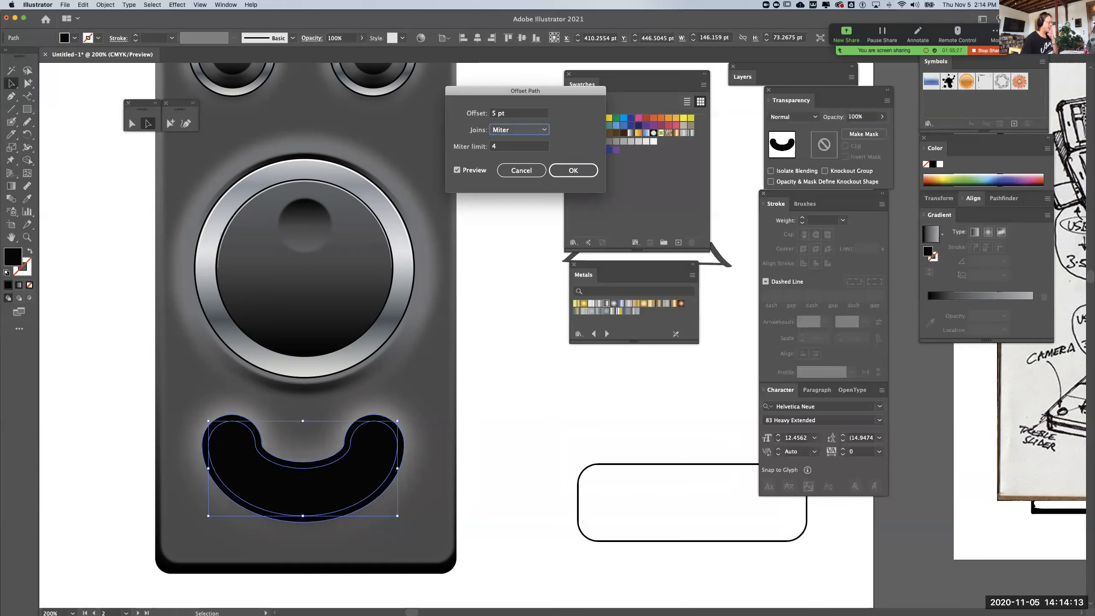
left_click(580, 170)
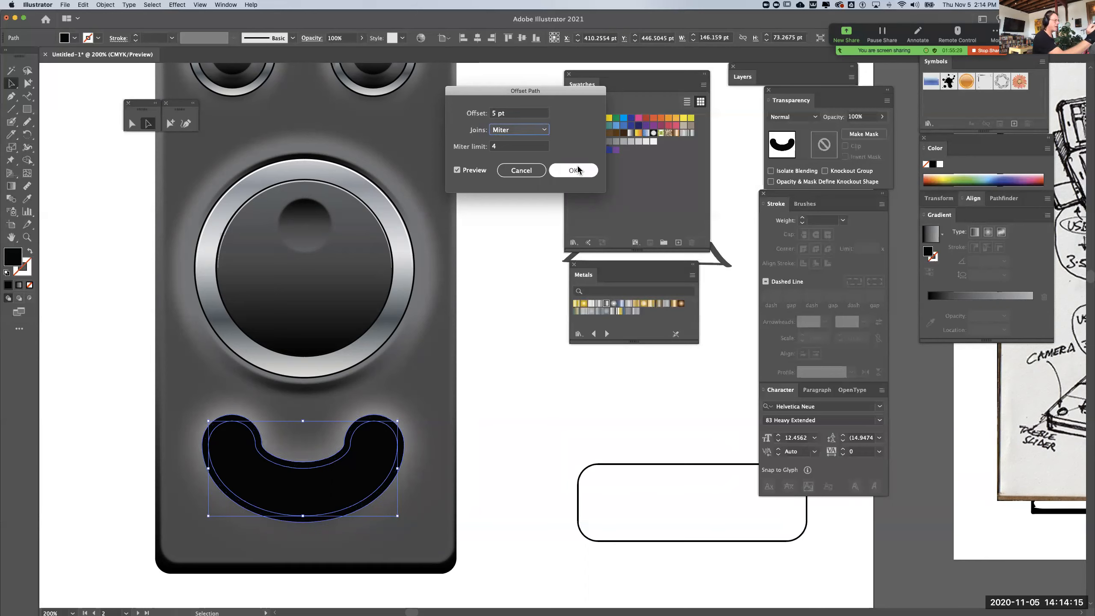
left_click(511, 422)
Change the inner smile shape's fill from black to a solid medium gray and deselect it
left_click(383, 437)
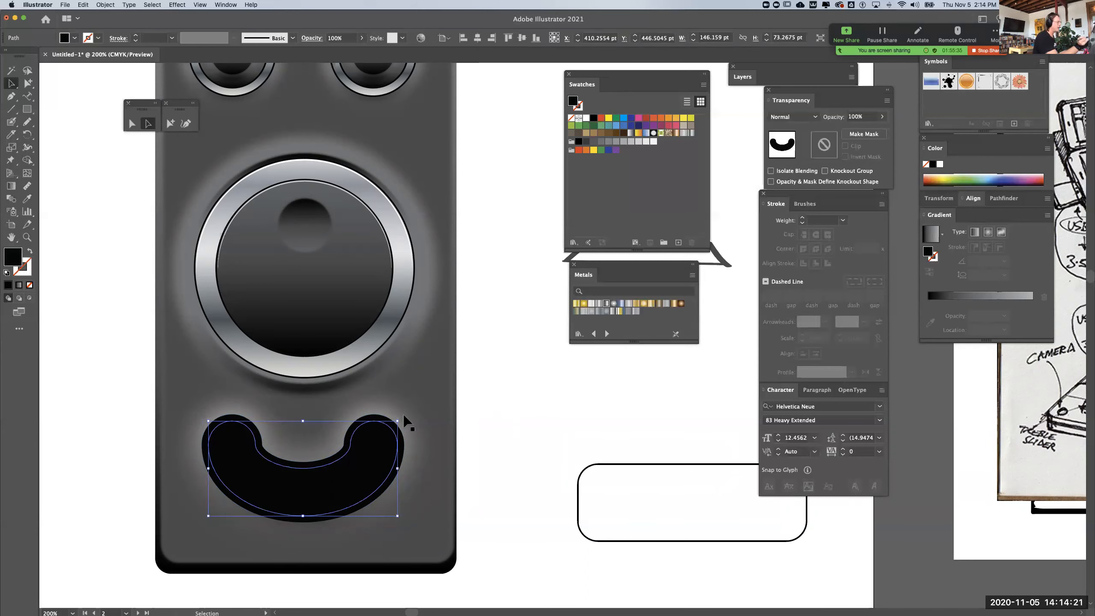
double_click(12, 258)
left_click_drag(108, 250, 32, 257)
left_click(292, 194)
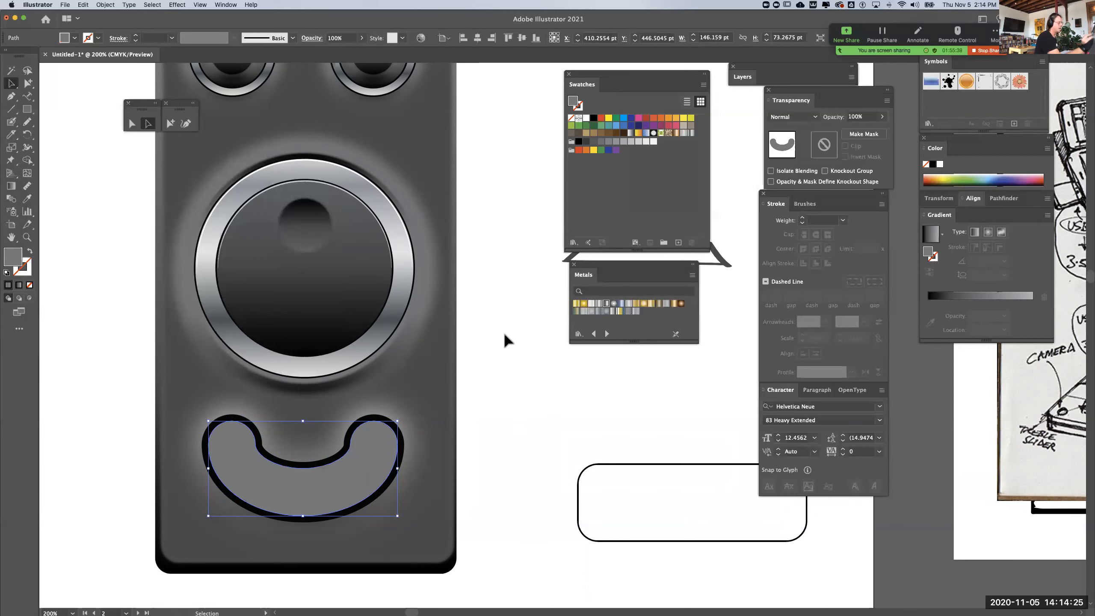
left_click(515, 363)
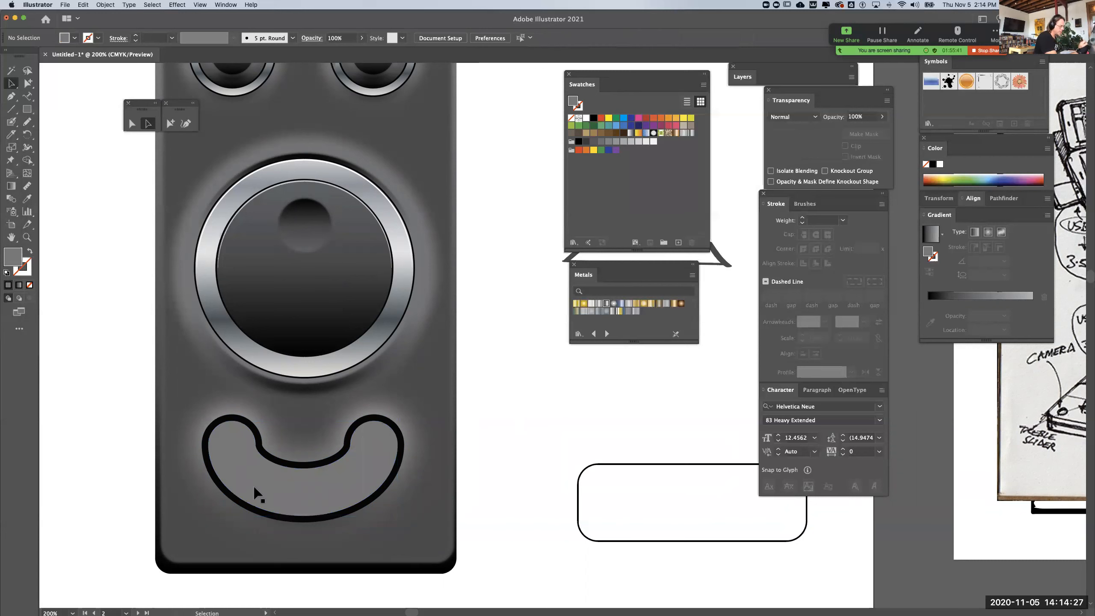
Copy the gradient appearance of the large dial's dark outer edge onto the black smile rim with the Eyedropper
left_click(393, 424)
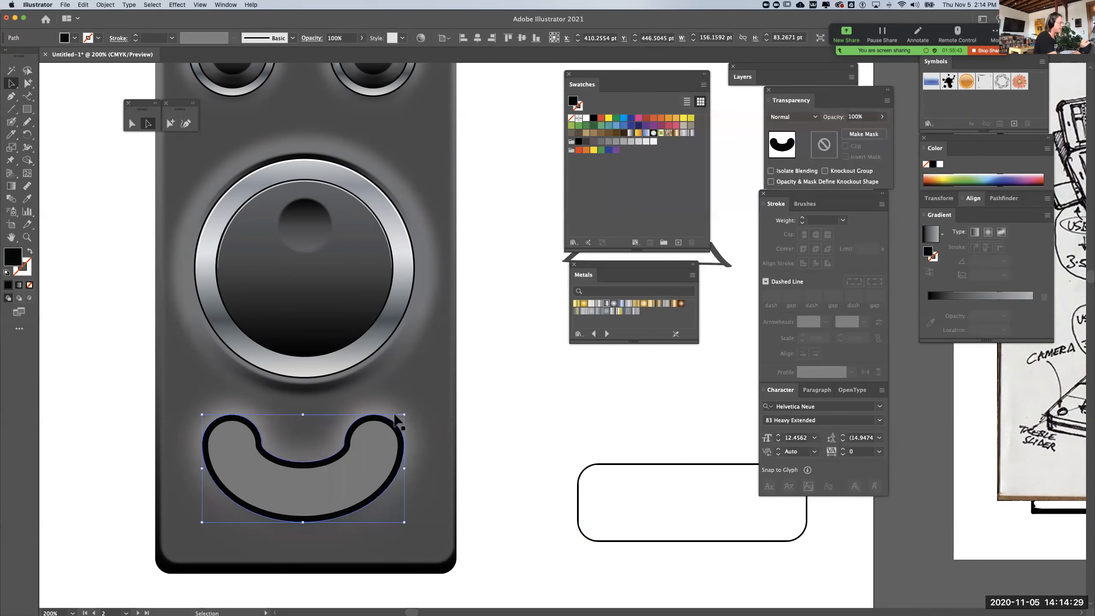
key("i")
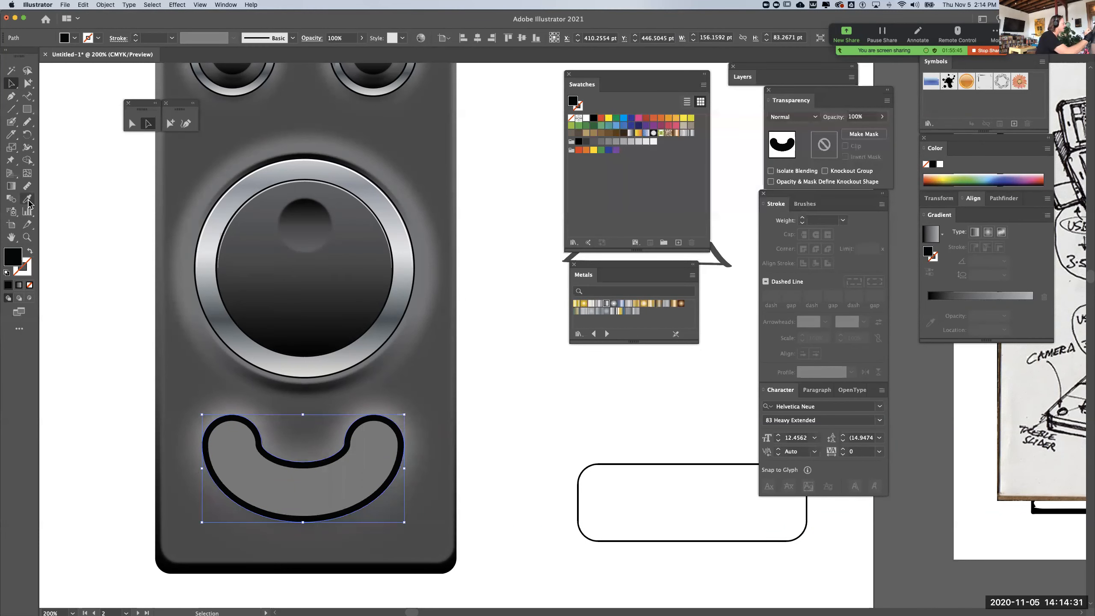
left_click(303, 156)
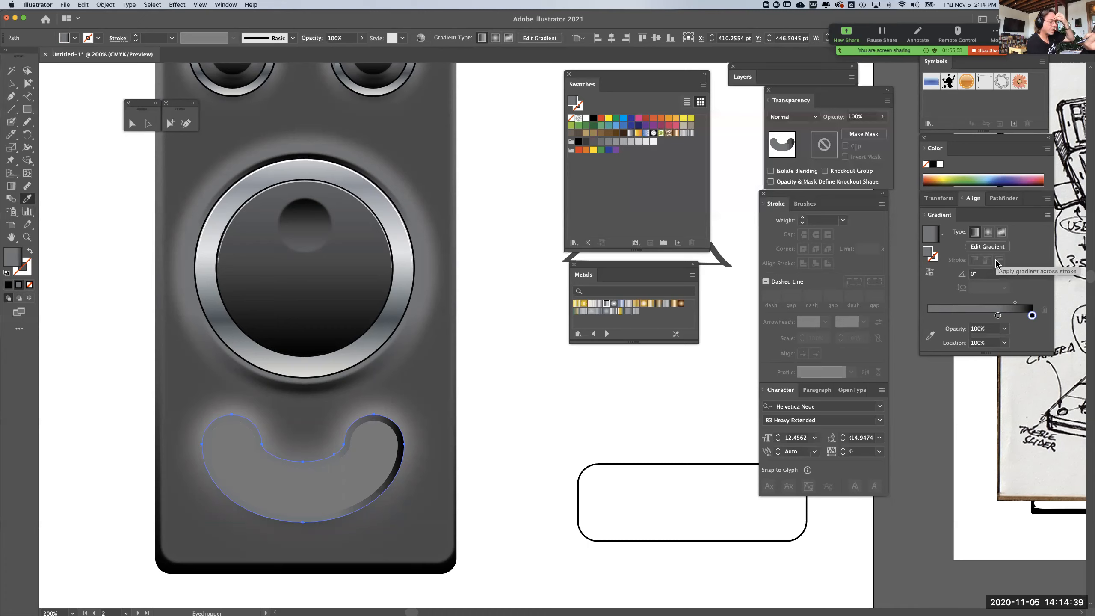
Set the smile rim's gradient angle to 90° and try the reversed direction, keeping the dark end at the upper edge
left_click(1004, 273)
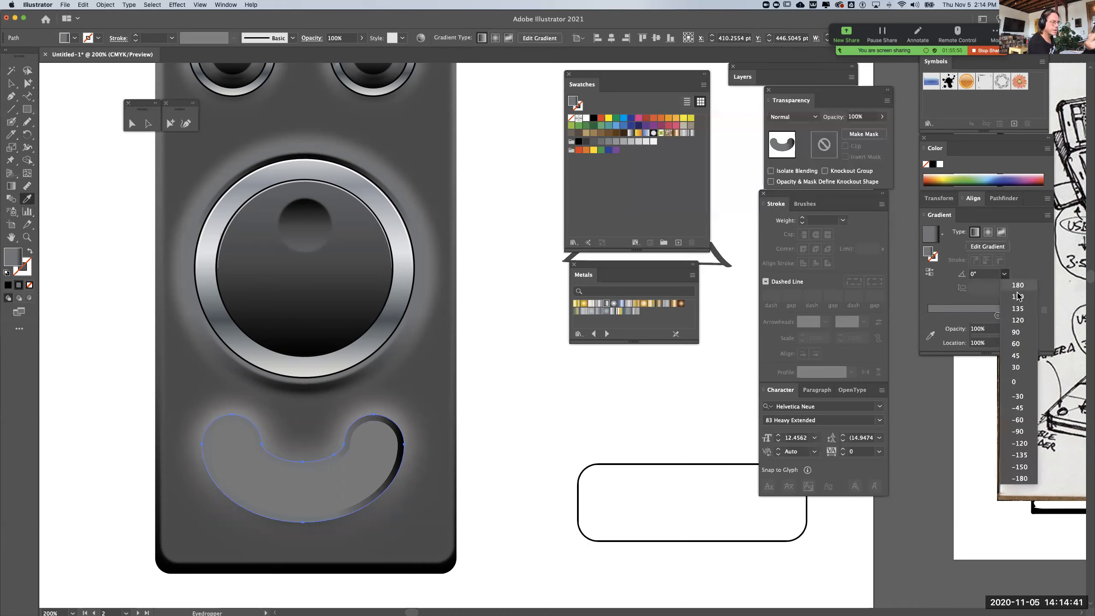
left_click(1016, 331)
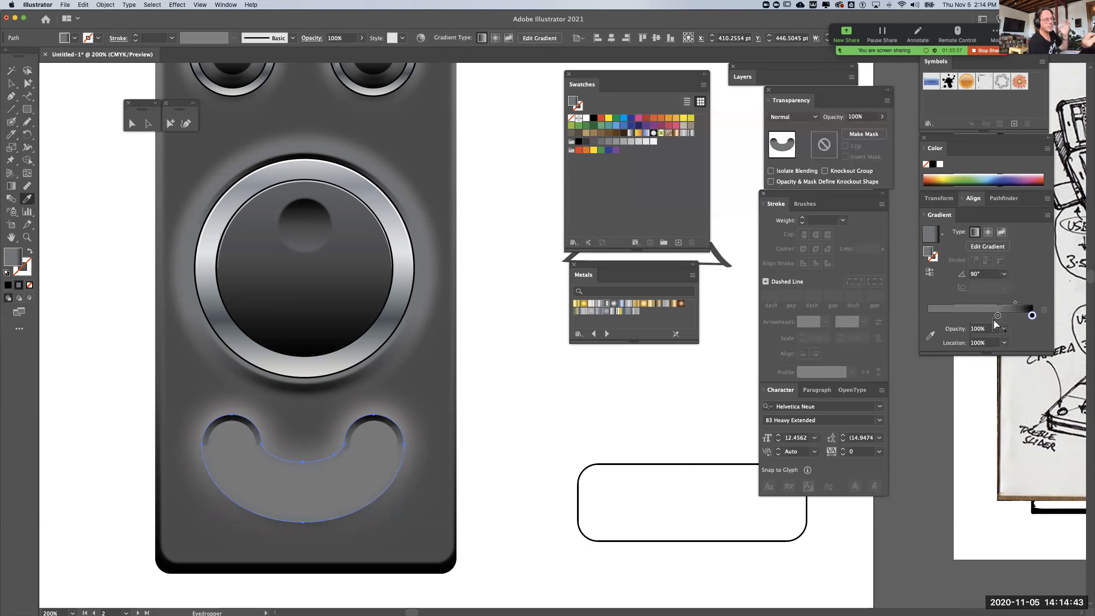
left_click(929, 275)
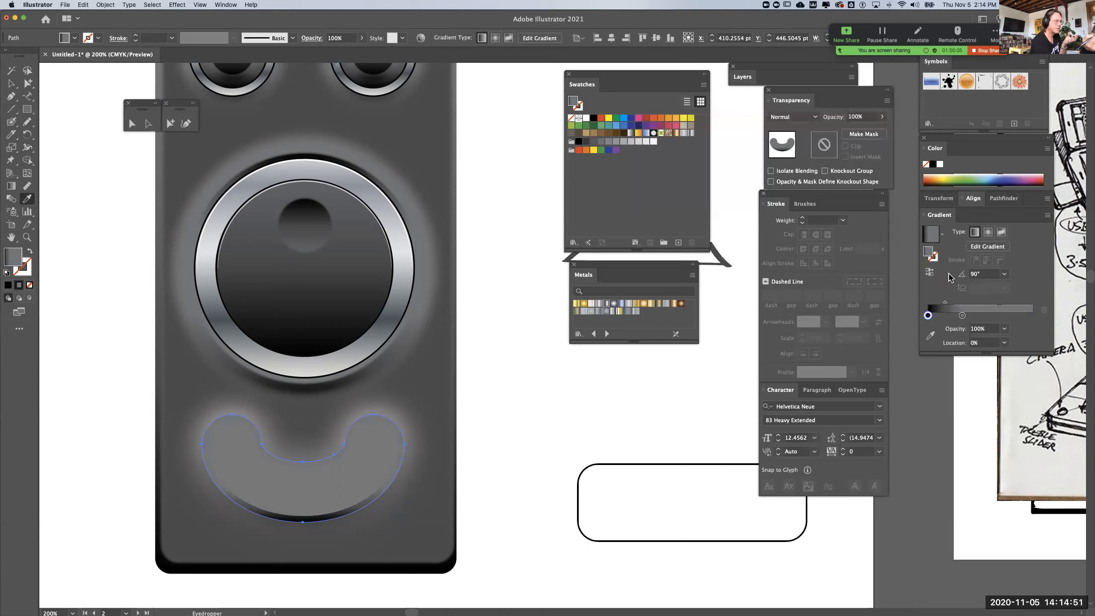
left_click(928, 274)
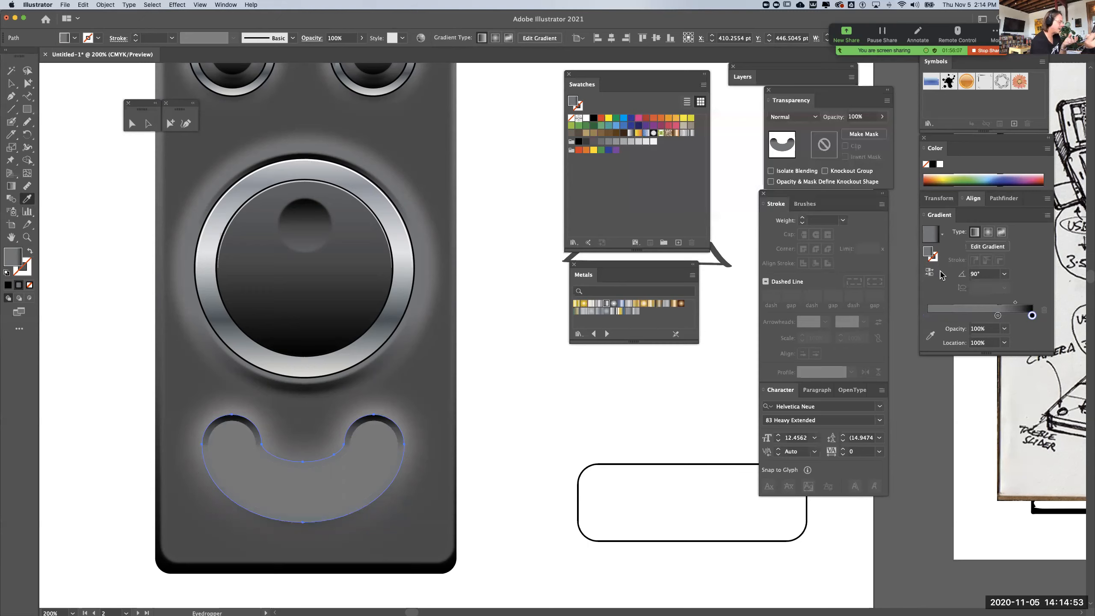
Move the smile rim gradient's gray stop to about 0.29% and apply a Gaussian Blur of about 2.9 pixels to the rim
left_click_drag(997, 316, 927, 316)
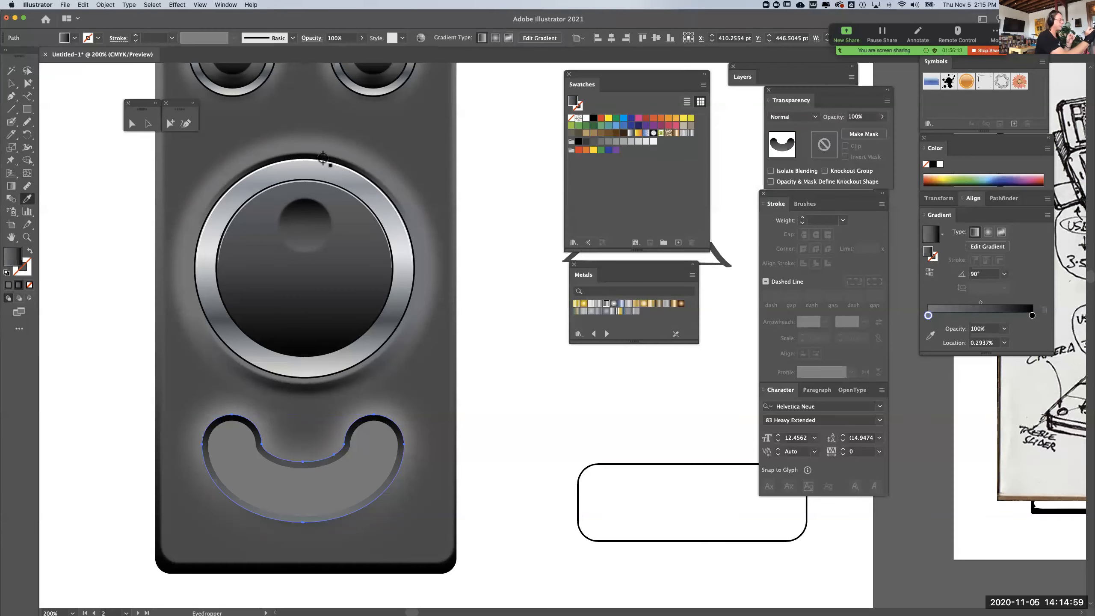
left_click(177, 5)
mouse_move(211, 102)
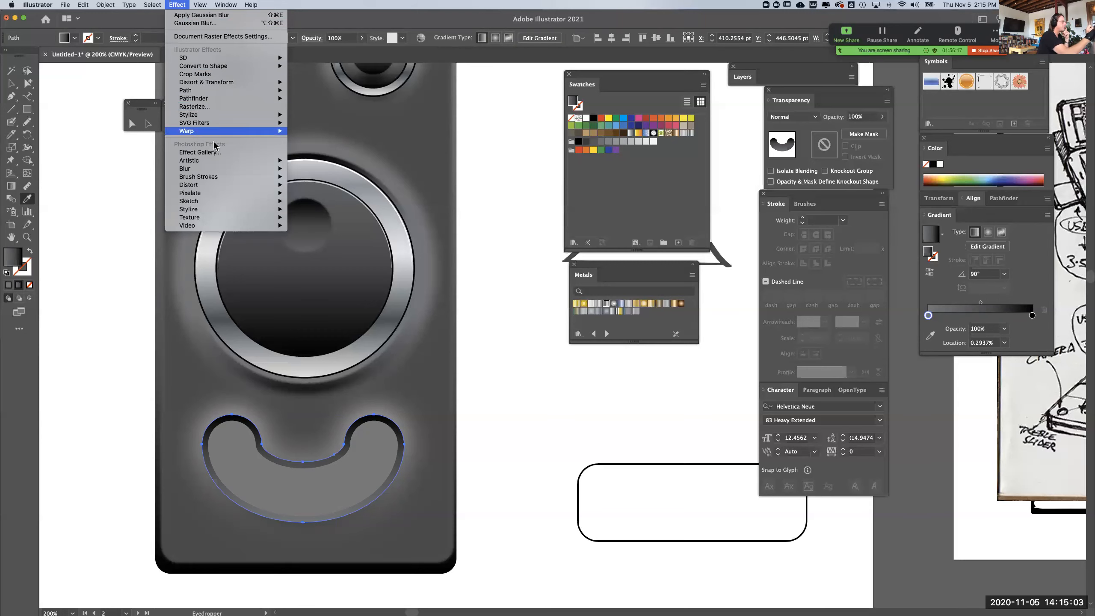
mouse_move(209, 169)
left_click(315, 169)
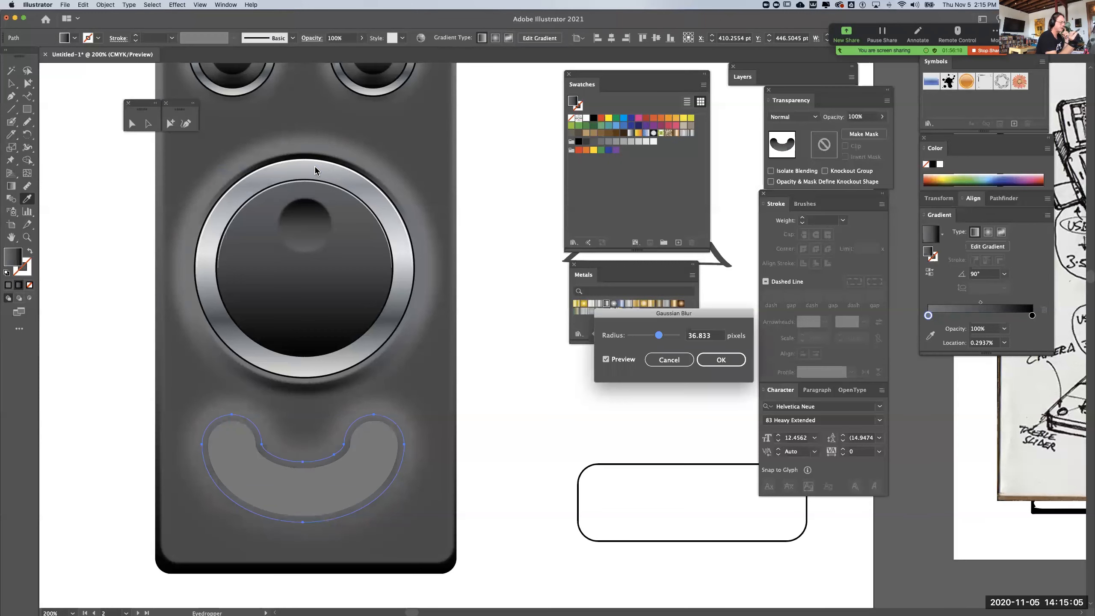
left_click_drag(657, 338, 637, 340)
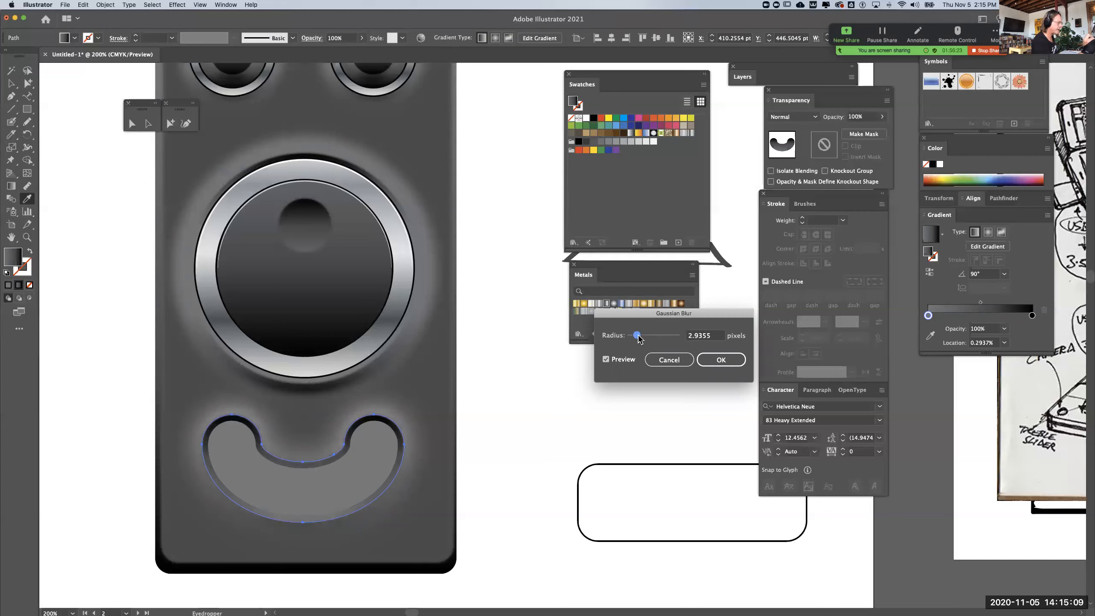
left_click(721, 360)
left_click(12, 83)
left_click(72, 293)
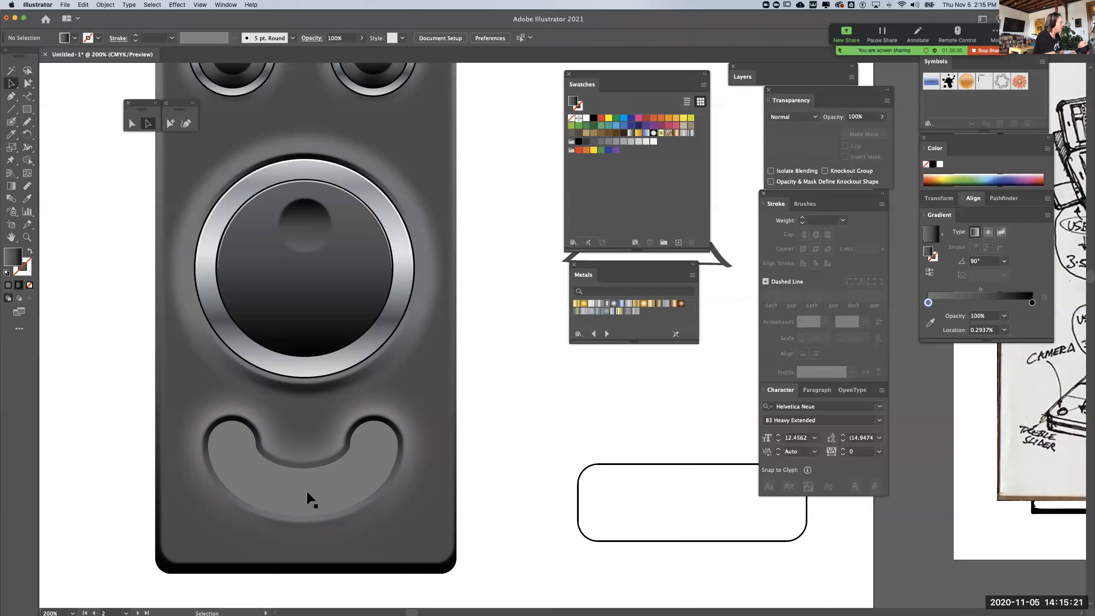
left_click(27, 111)
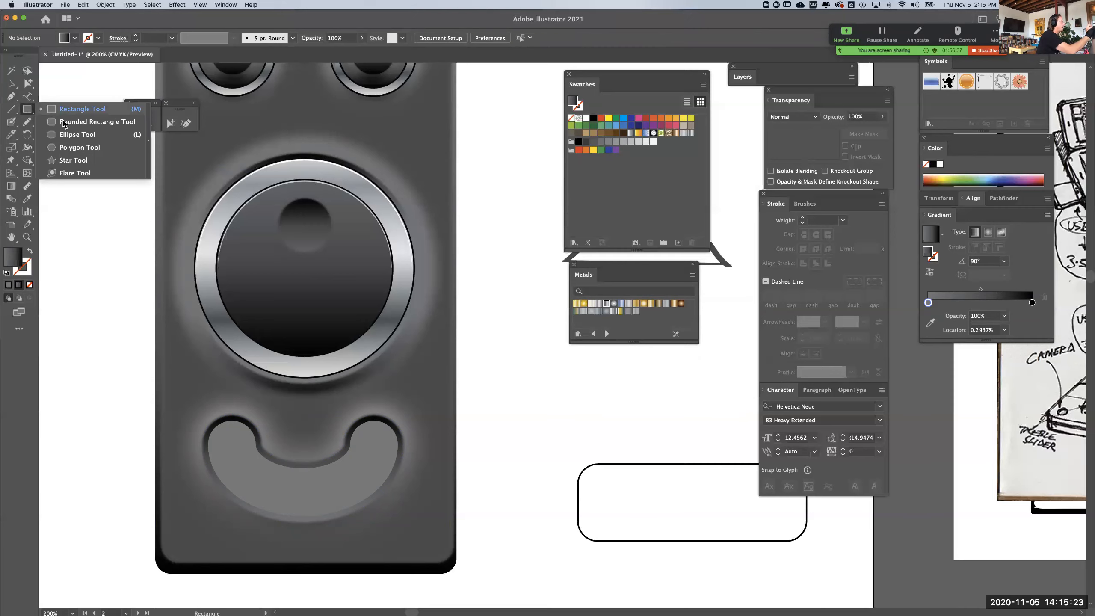
left_click(86, 122)
left_click(111, 302)
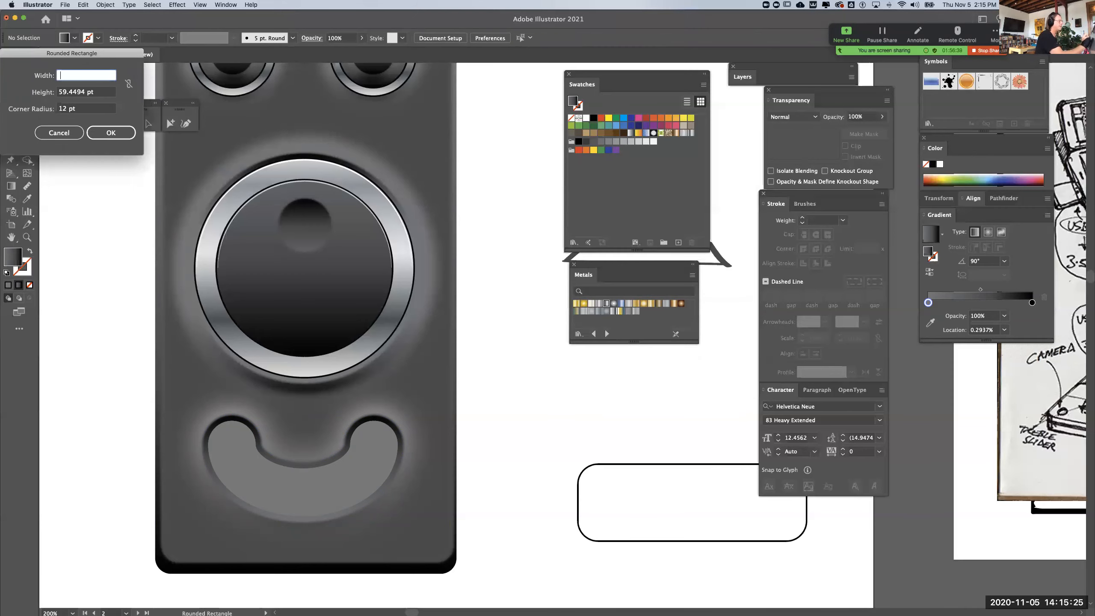
left_click(59, 133)
Select all parts of the upper-right knob without the device body and place a copy on the blank canvas beside the device
left_click_drag(305, 267, 302, 391)
key("a")
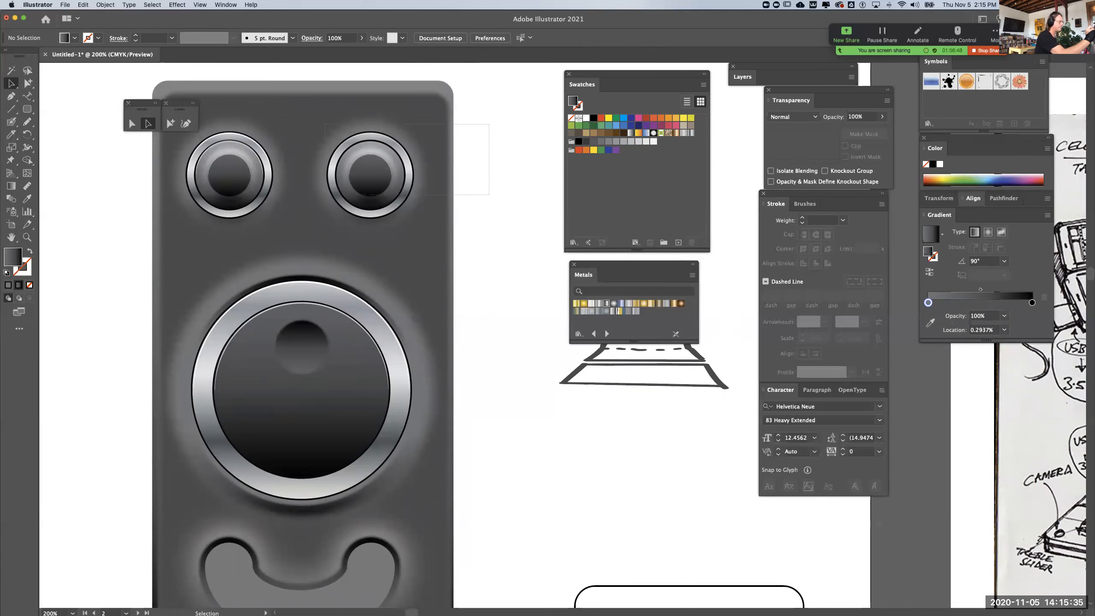
left_click_drag(489, 124, 324, 195)
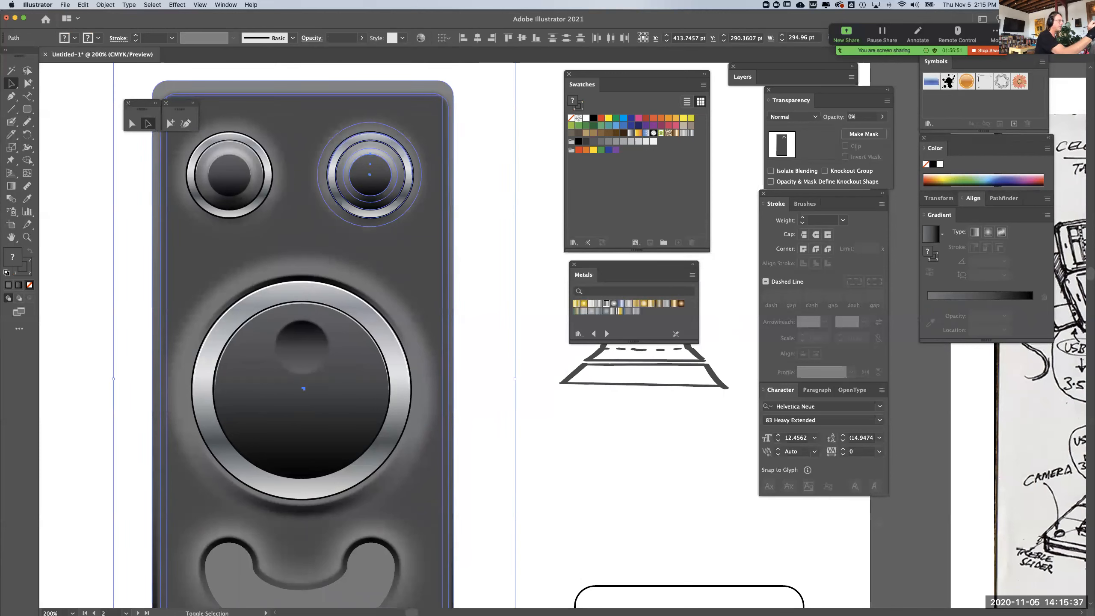
left_click_drag(492, 84, 424, 113)
left_click_drag(496, 341, 468, 314)
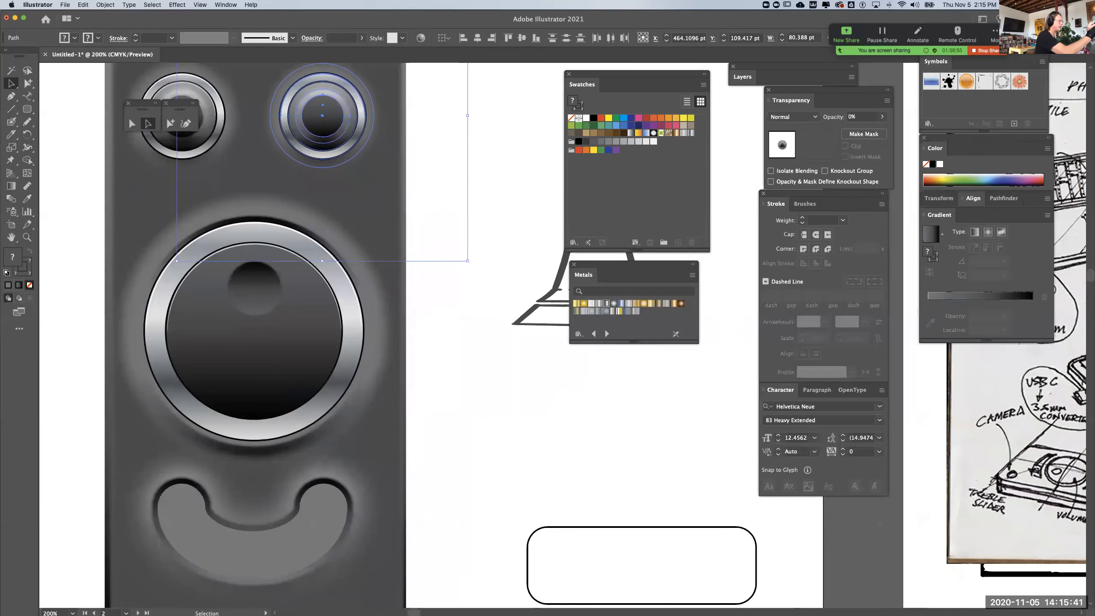
left_click_drag(322, 116, 498, 392)
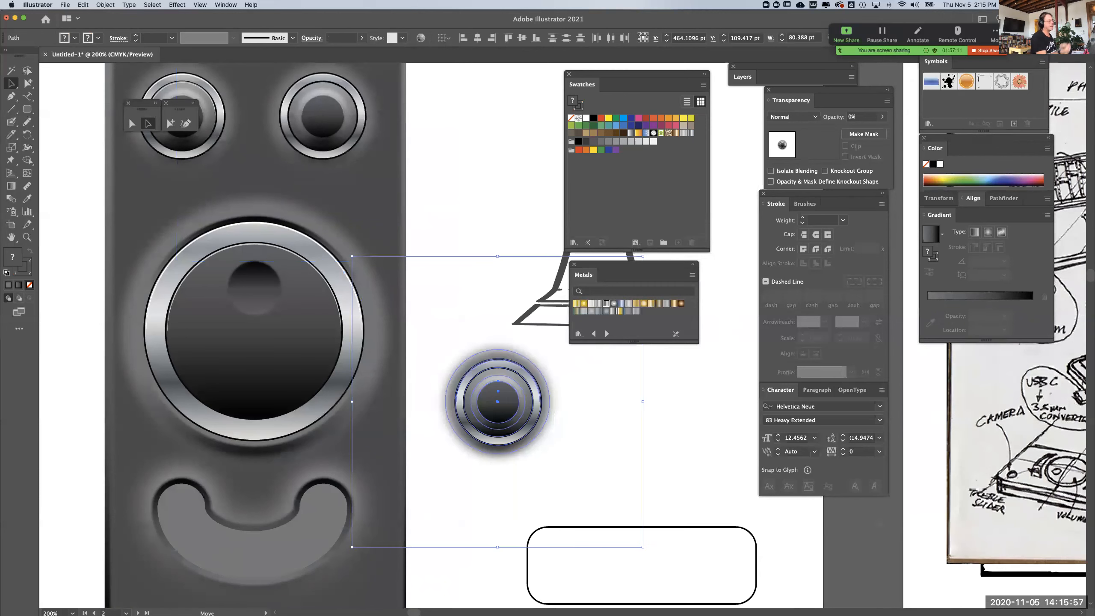
Strip down the copied knob by deleting its metal ring, highlight lines and dark center circles
key("super+shift+a")
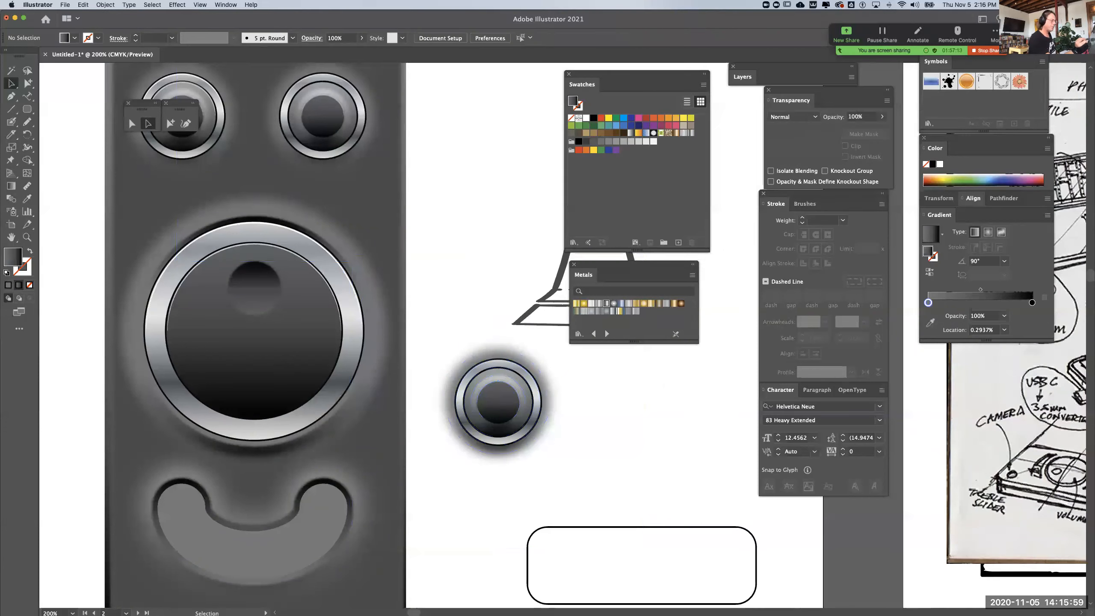
left_click(498, 363)
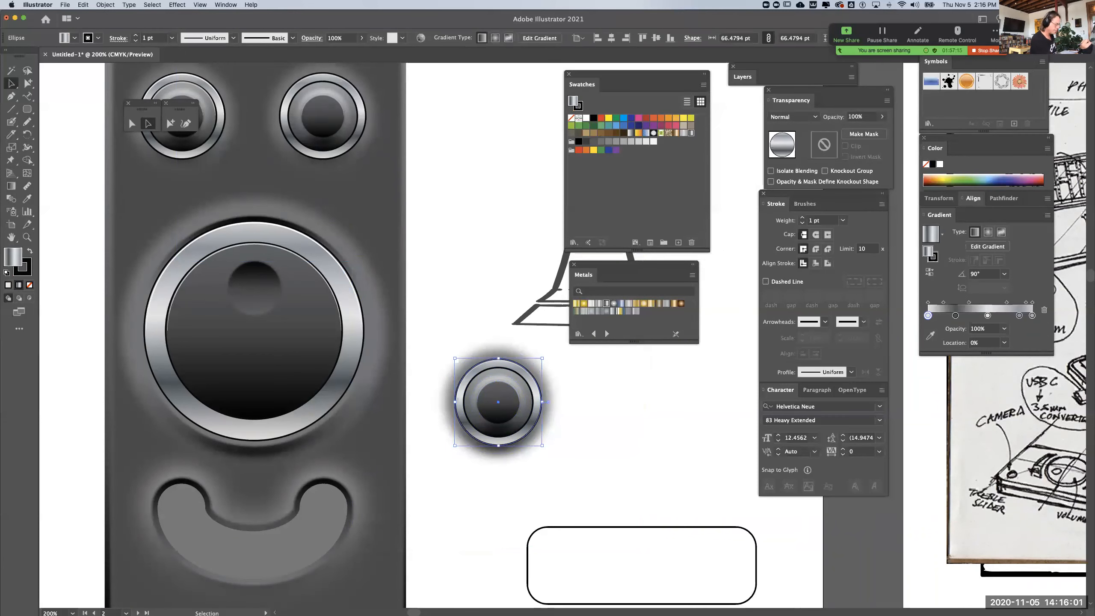
key("Delete")
left_click(498, 361)
key("Delete")
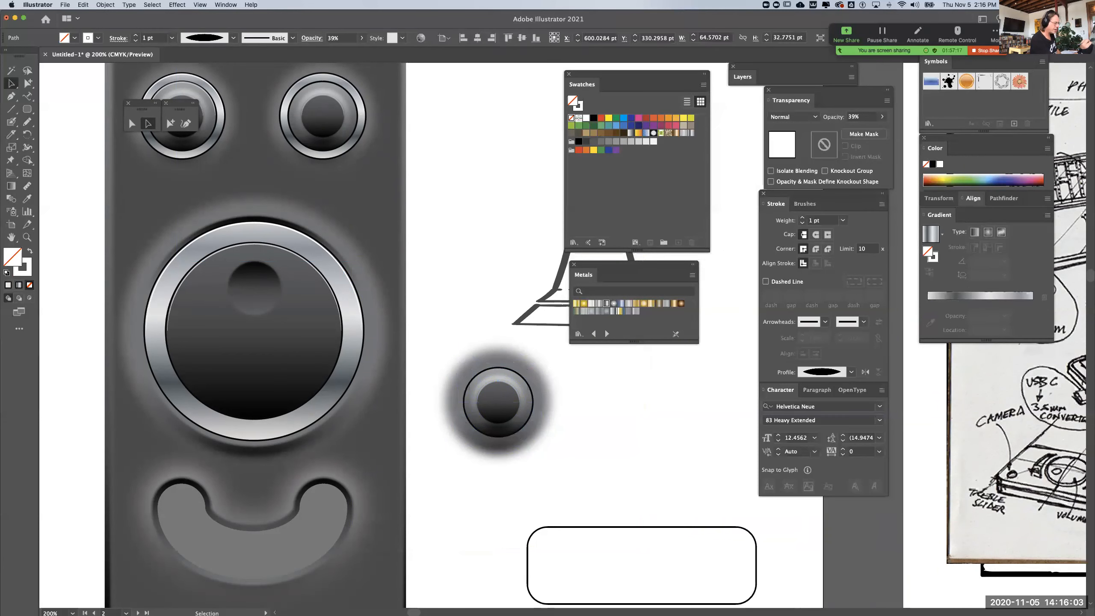
left_click(498, 362)
key("Delete")
left_click(498, 381)
key("Delete")
left_click(498, 381)
key("Delete")
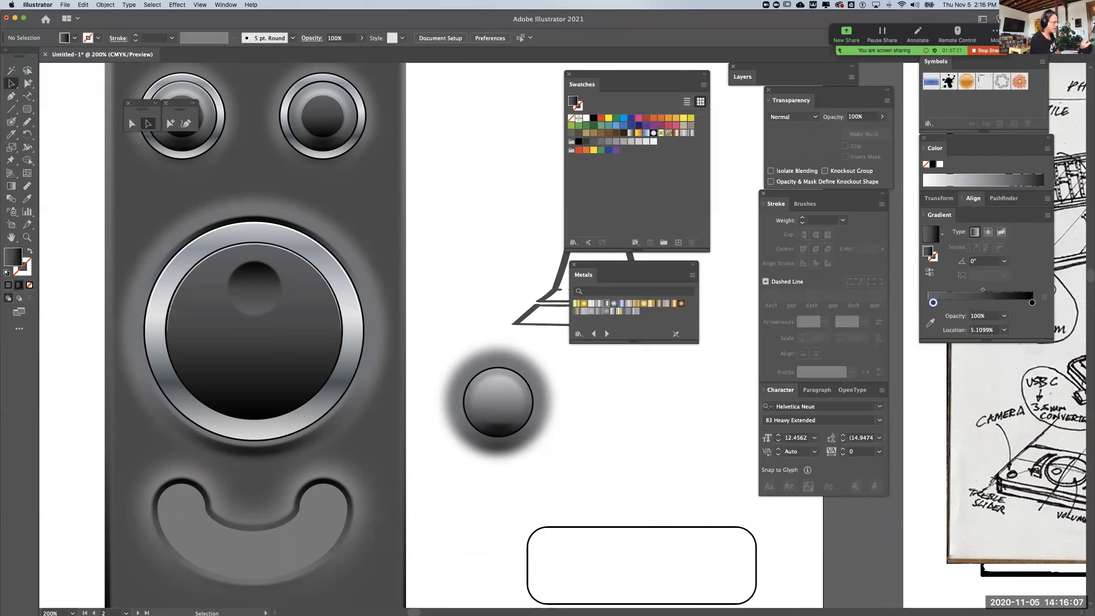
left_click(497, 402)
key("Delete")
Shrink the blurred highlight circle inside the copied knob to about 24 pt wide, keeping it centered
left_click(498, 402)
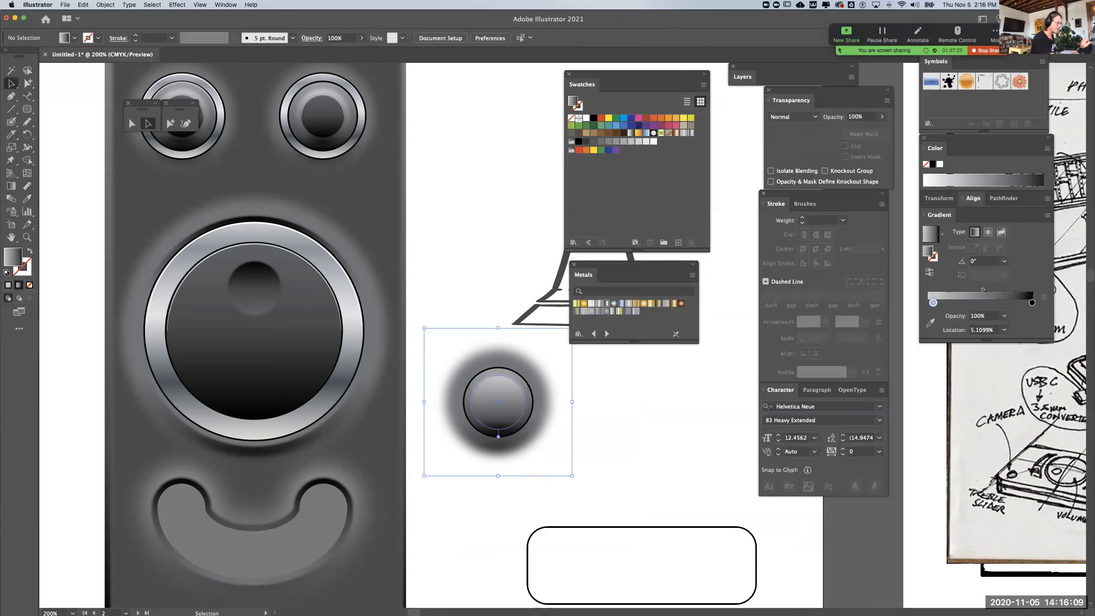
left_click_drag(424, 328, 437, 341)
key("super+z")
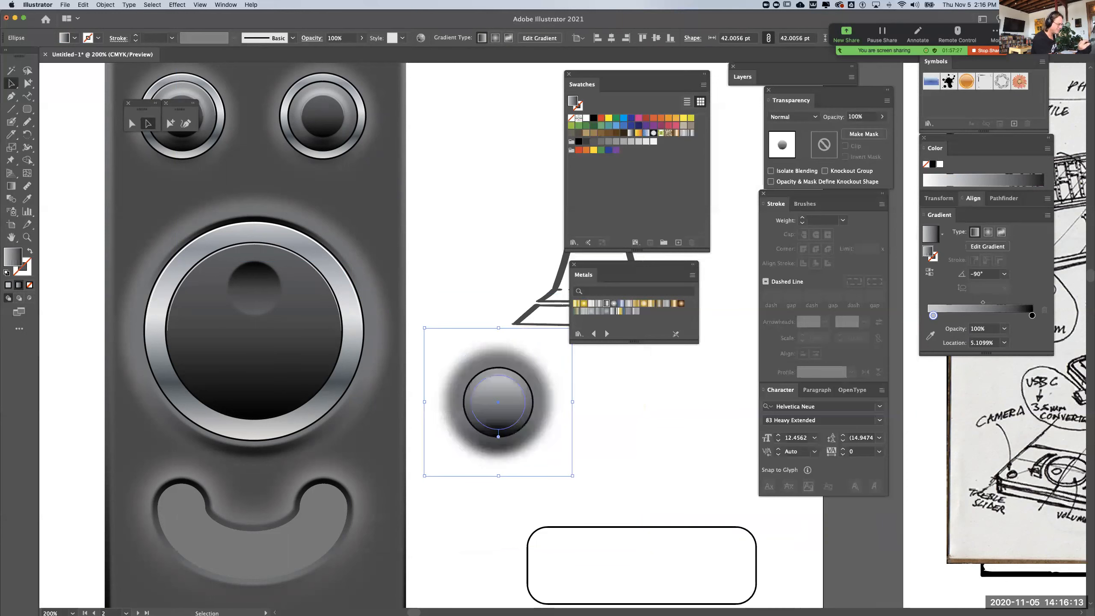
left_click_drag(572, 475, 525, 429)
left_click_drag(572, 476, 520, 424)
key("super+z")
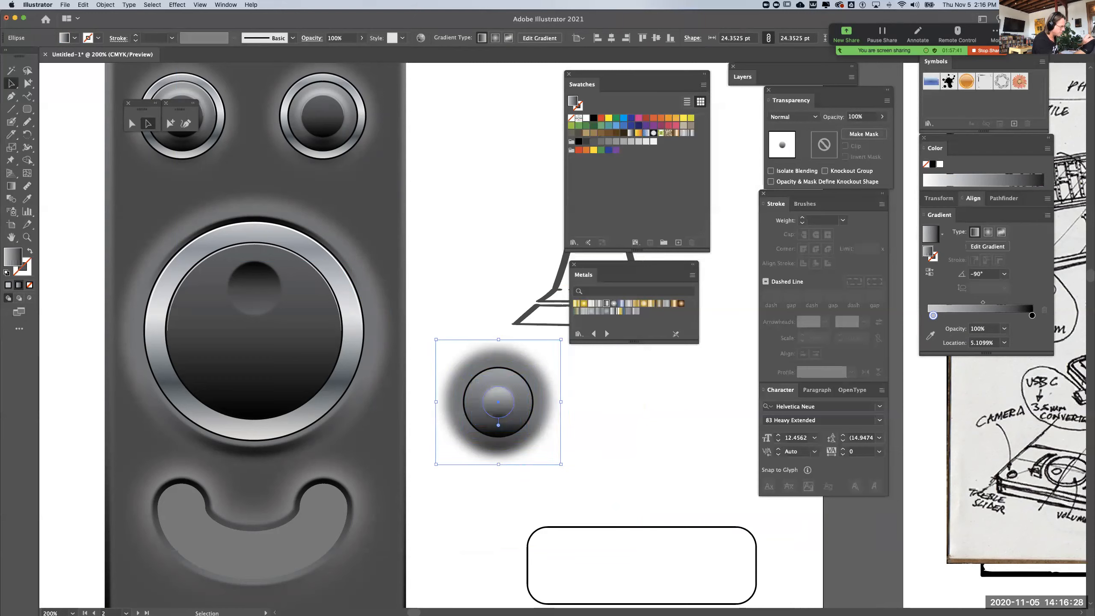
left_click_drag(560, 339, 563, 337)
key("super+z")
Delete the blurred shadow behind the copied knob and keep only the ball with its highlight
key("super+shift+a")
left_click(537, 374)
key("Delete")
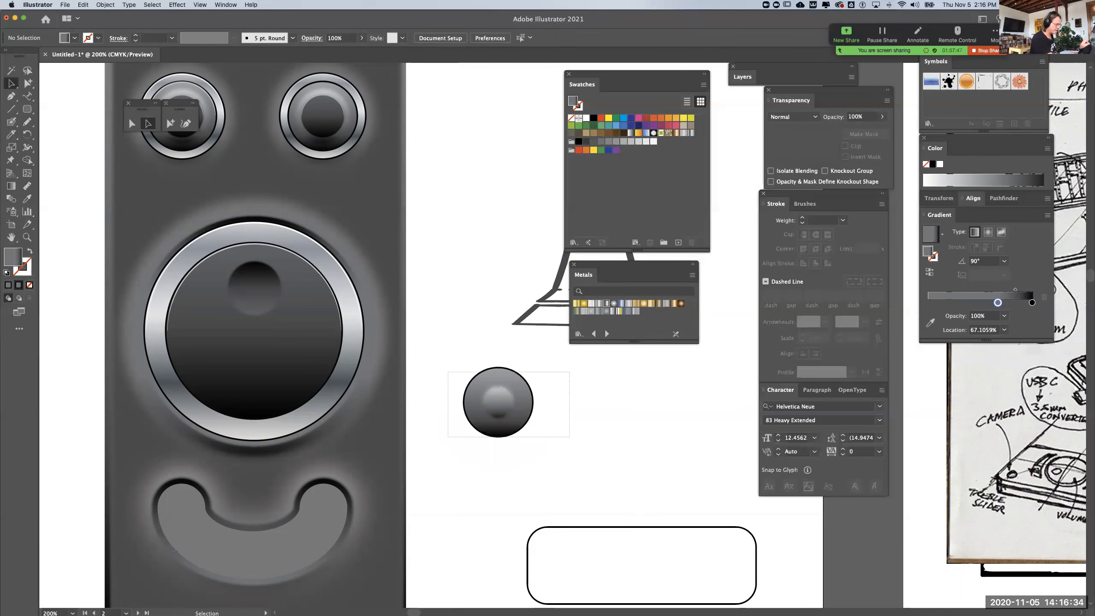
Move the ball and its highlight into the lower middle of the smile slot and scale them down to fit the slot's height
left_click_drag(570, 372, 447, 438)
left_click_drag(498, 402, 253, 543)
left_click_drag(316, 481, 288, 509)
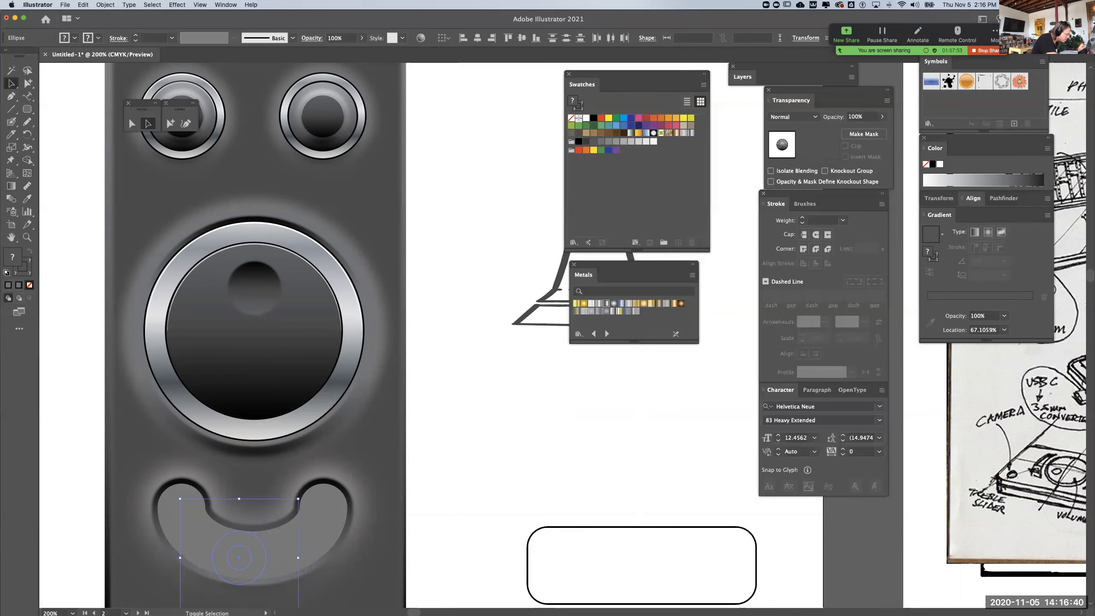
scroll(431, 336, "down", 5)
scroll(431, 337, "left", 2)
left_click_drag(248, 407, 258, 397)
left_click_drag(370, 285, 366, 290)
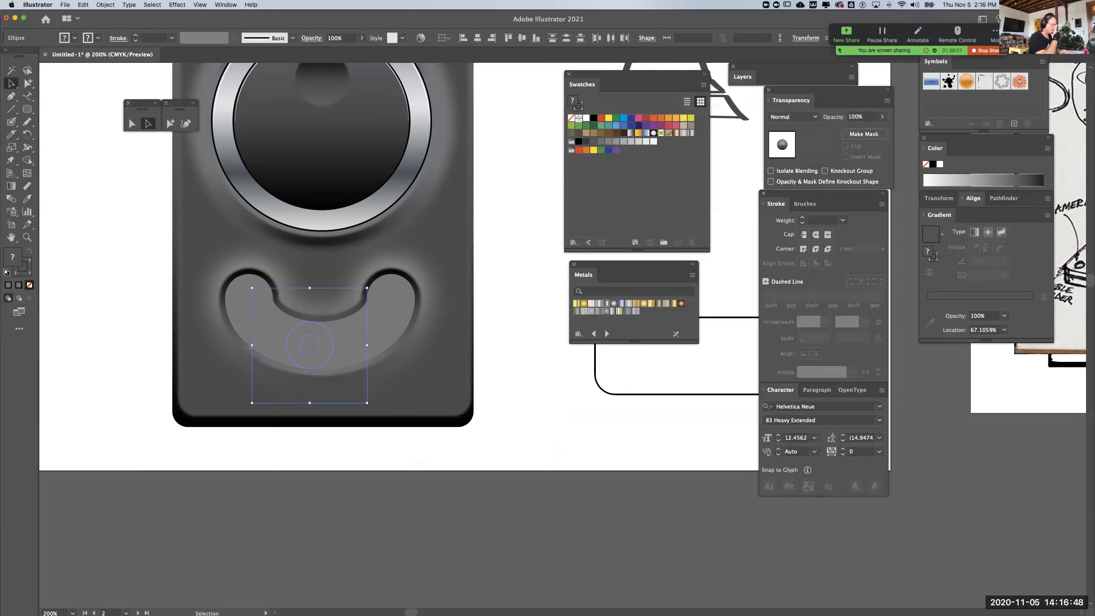
Cut the ball and paste it in front of the inner gray smile shape so it sits on top of the slot
key("super+x")
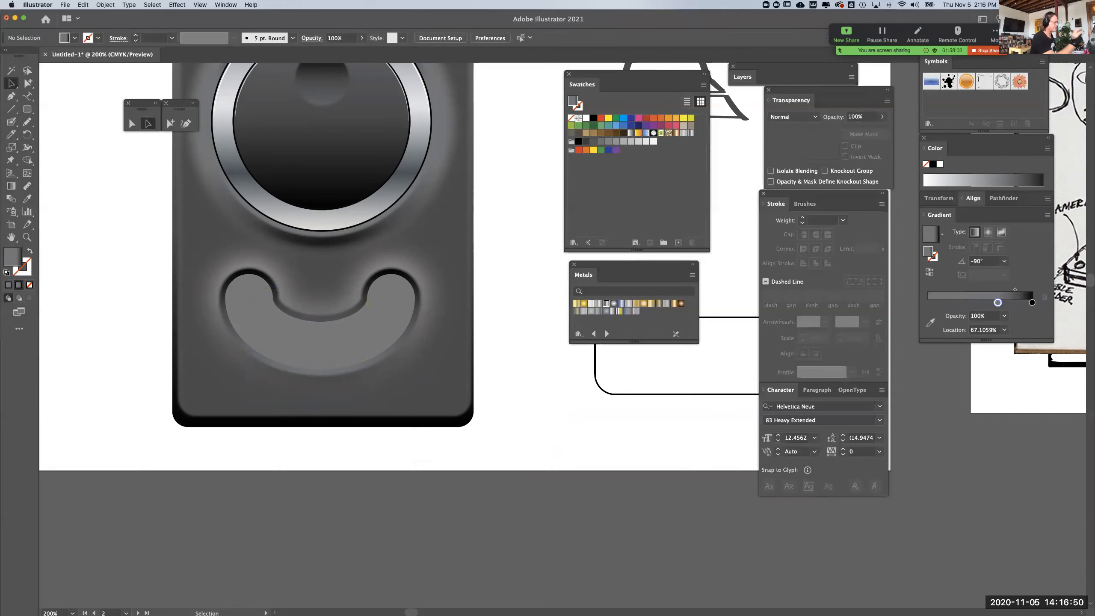
left_click(329, 343, "super")
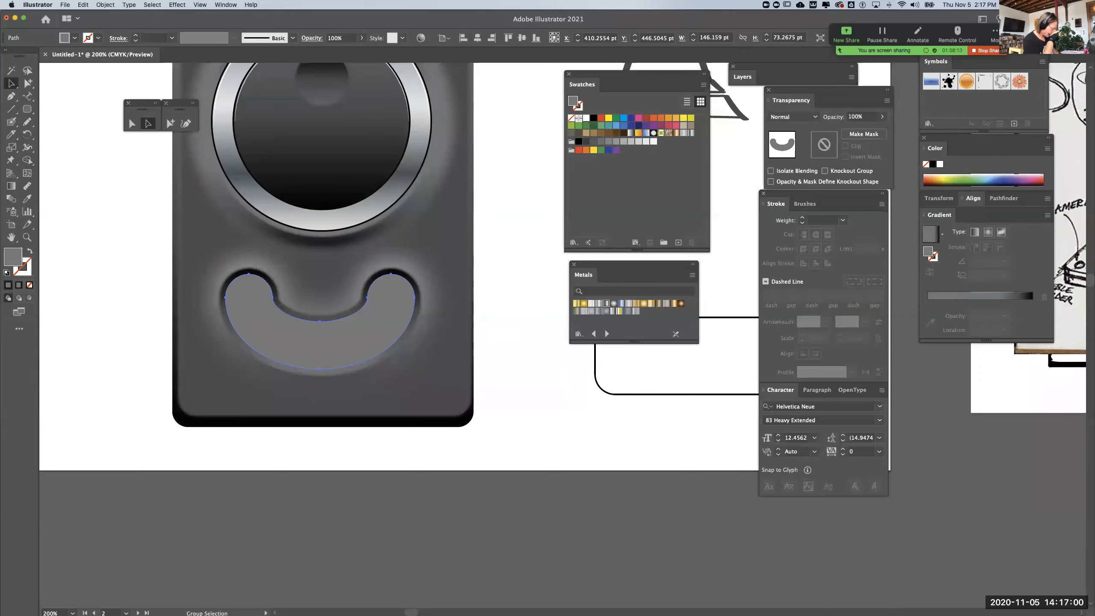
key("super+f")
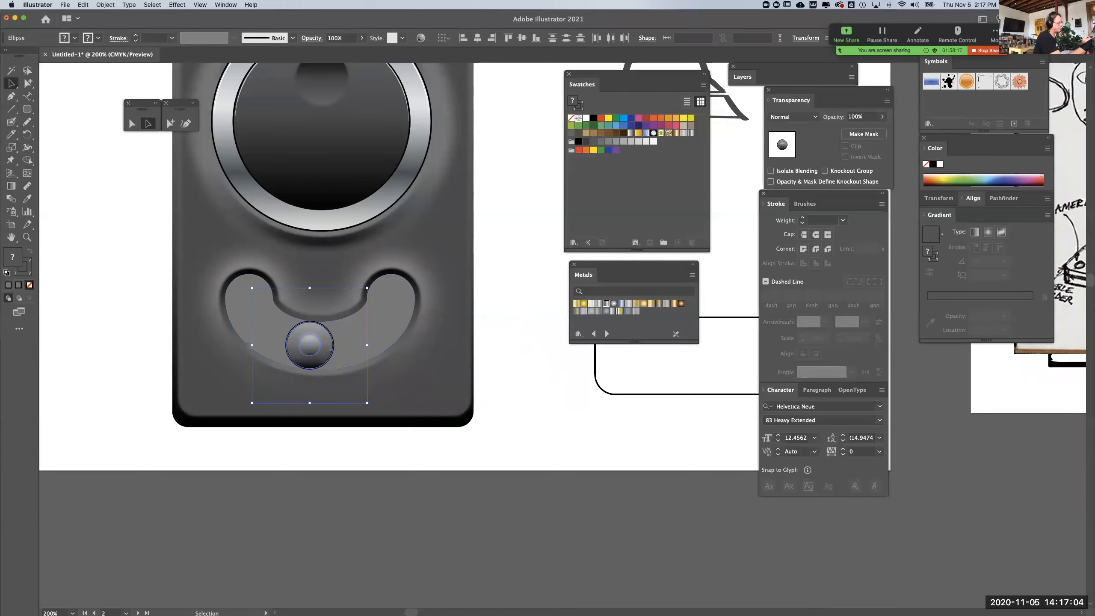
key("super+shift+a")
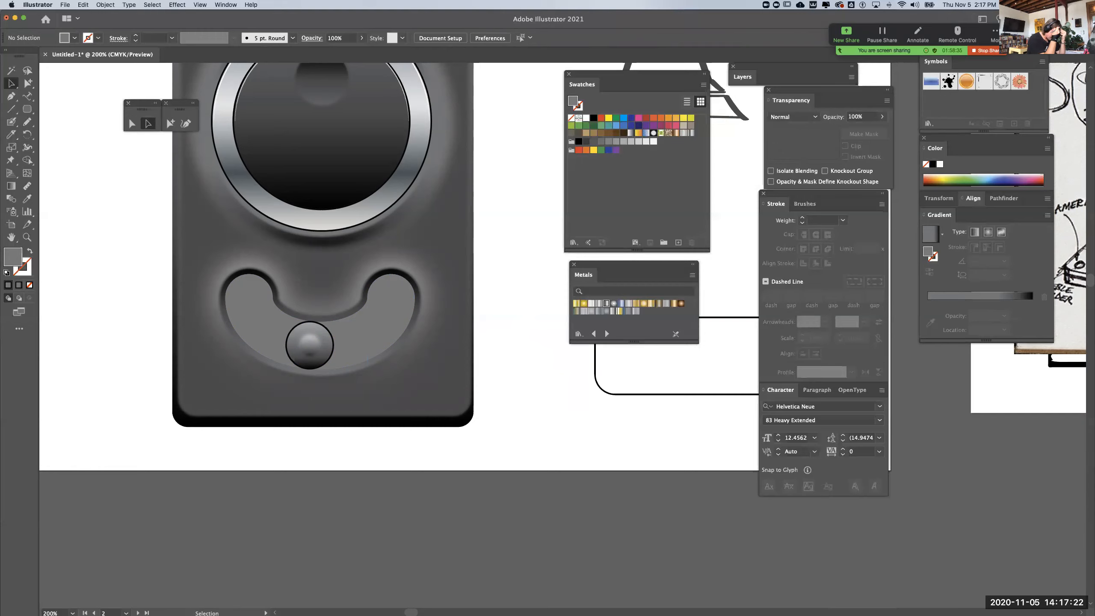
Select the inner smile shape and check how the ball fits the slot in outline view, returning to preview
left_click(28, 83)
left_click(317, 321)
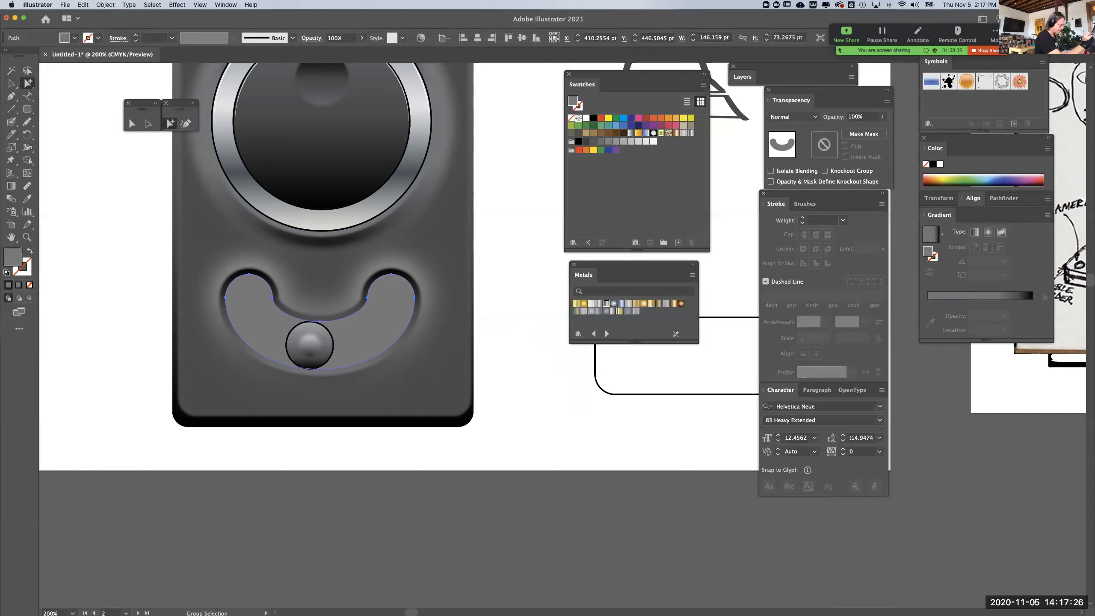
key("super+y")
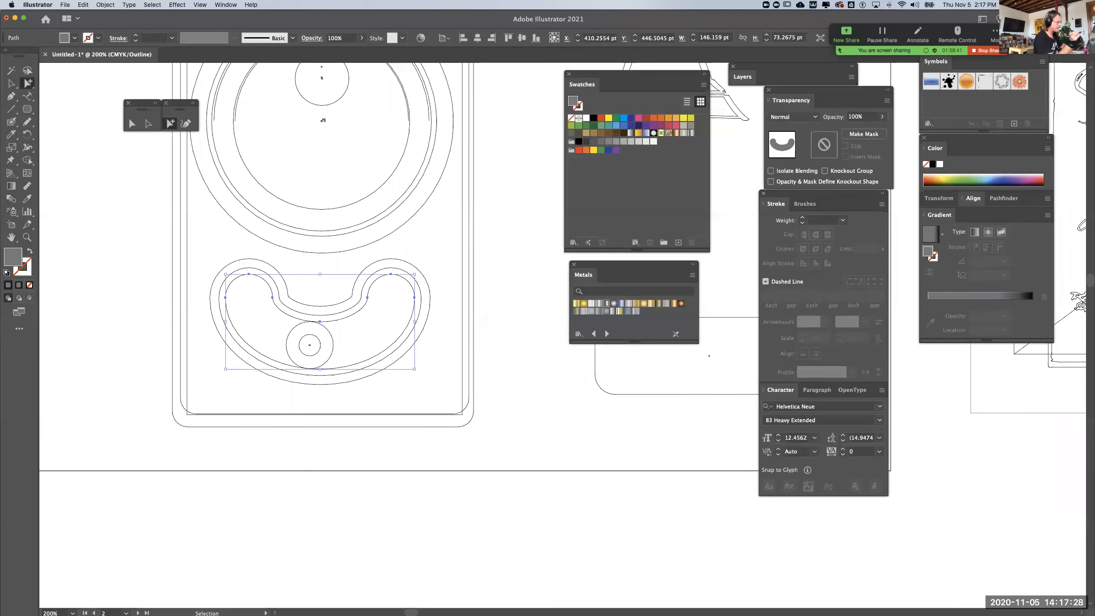
key("super+y")
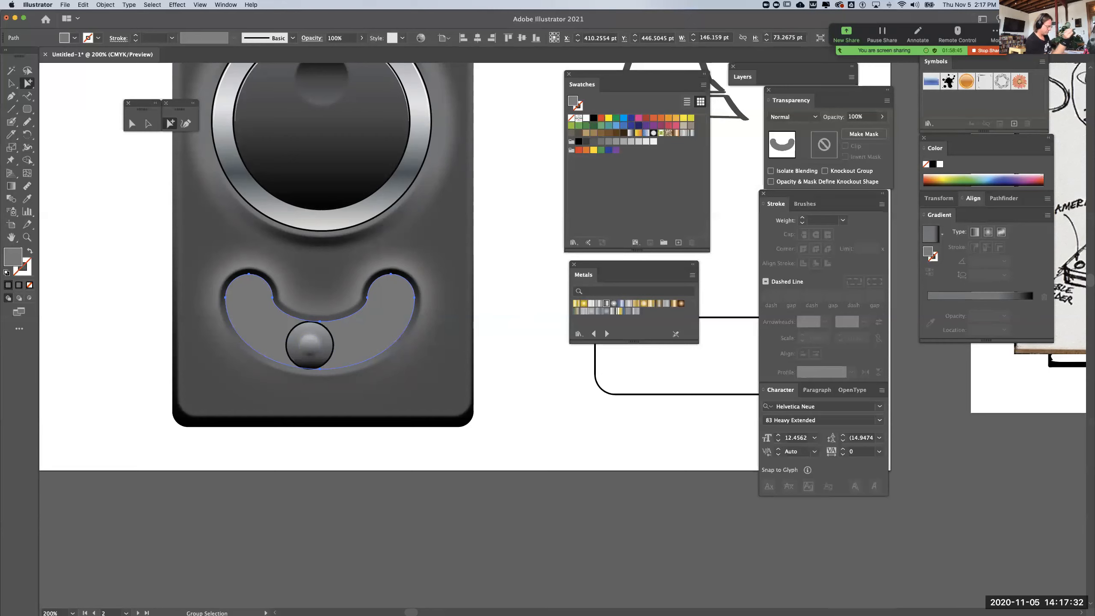
Shift the dark center circles of the two upper knobs downward and toward each other, like pupils looking at the ball
key("super+minus")
key("super+minus")
key("super+shift+a")
left_click_drag(534, 276, 281, 325)
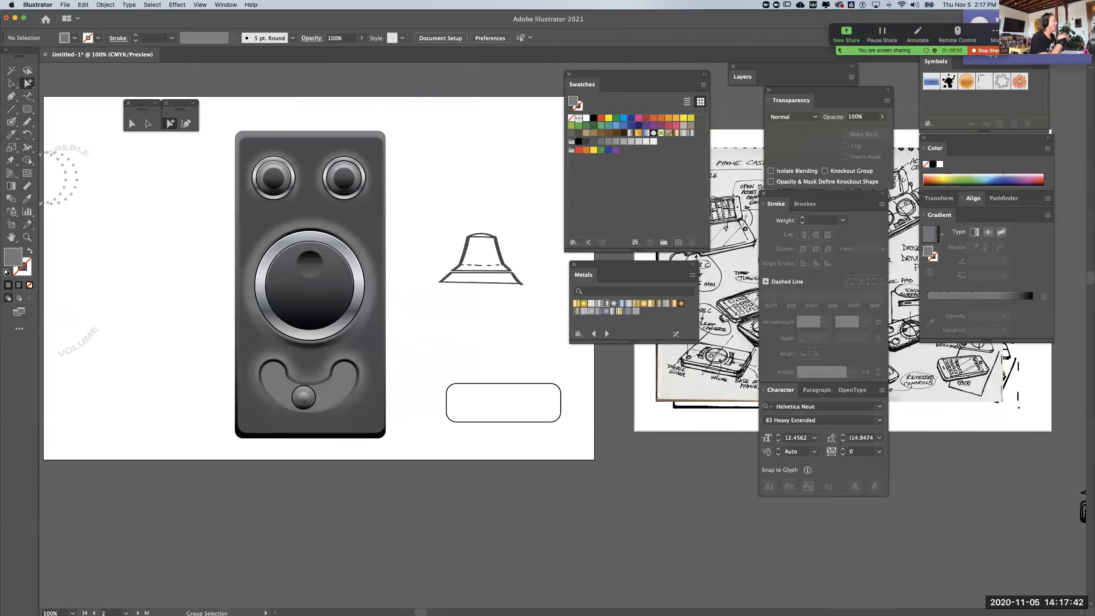
left_click(344, 181)
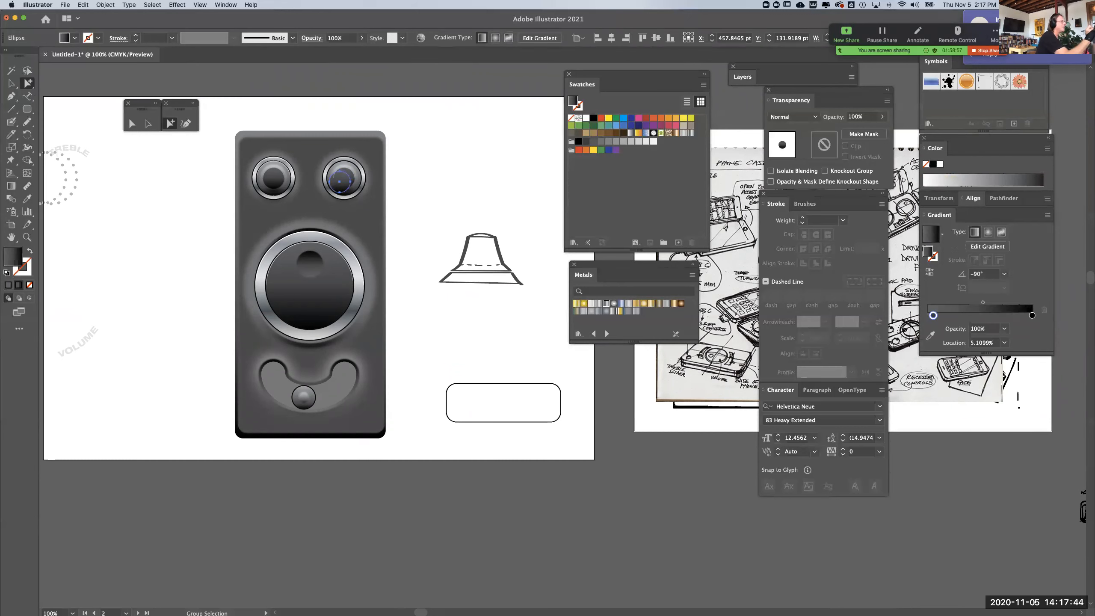
key("super+shift+a")
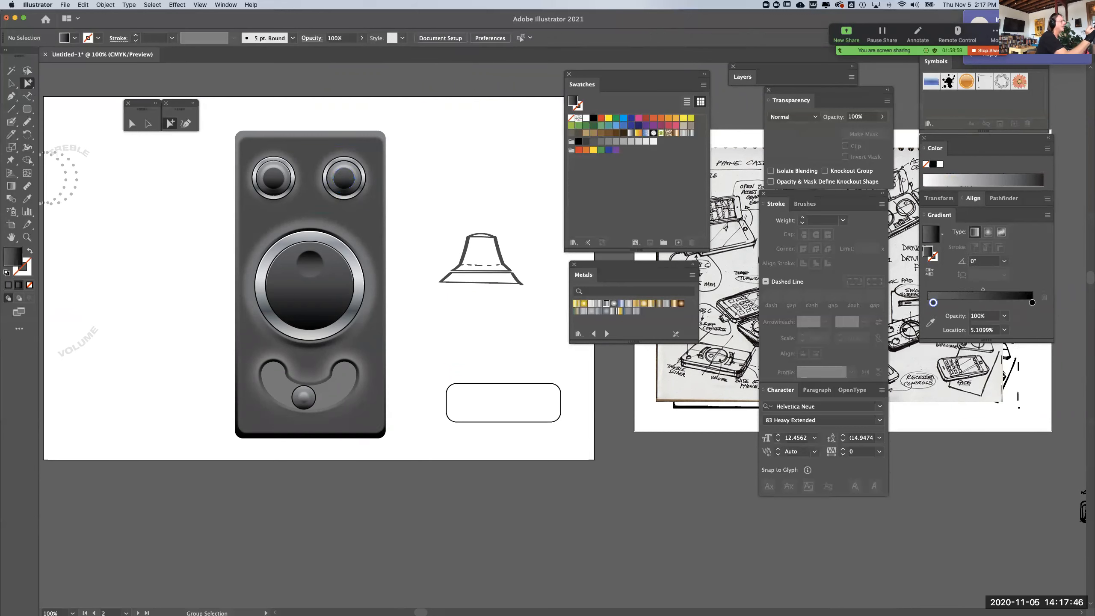
left_click(340, 183)
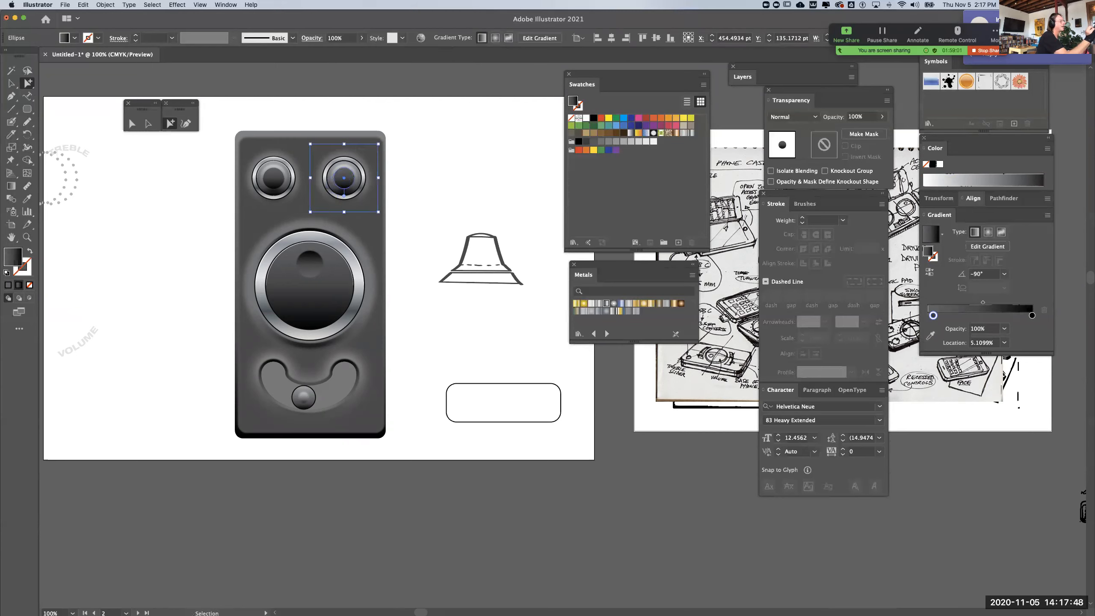
key("super+shift+a")
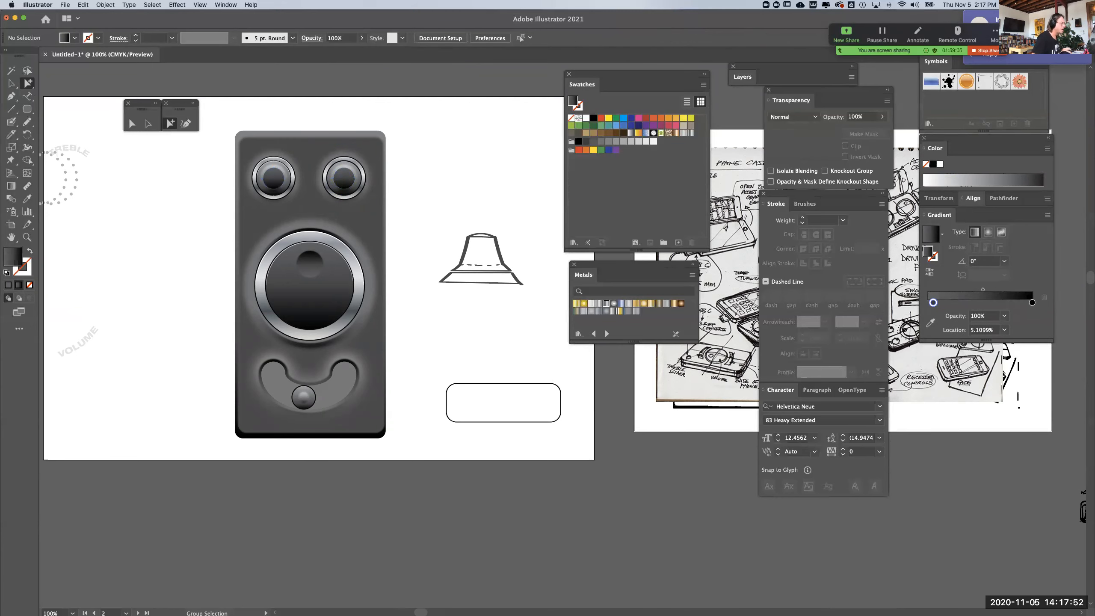
left_click(340, 182)
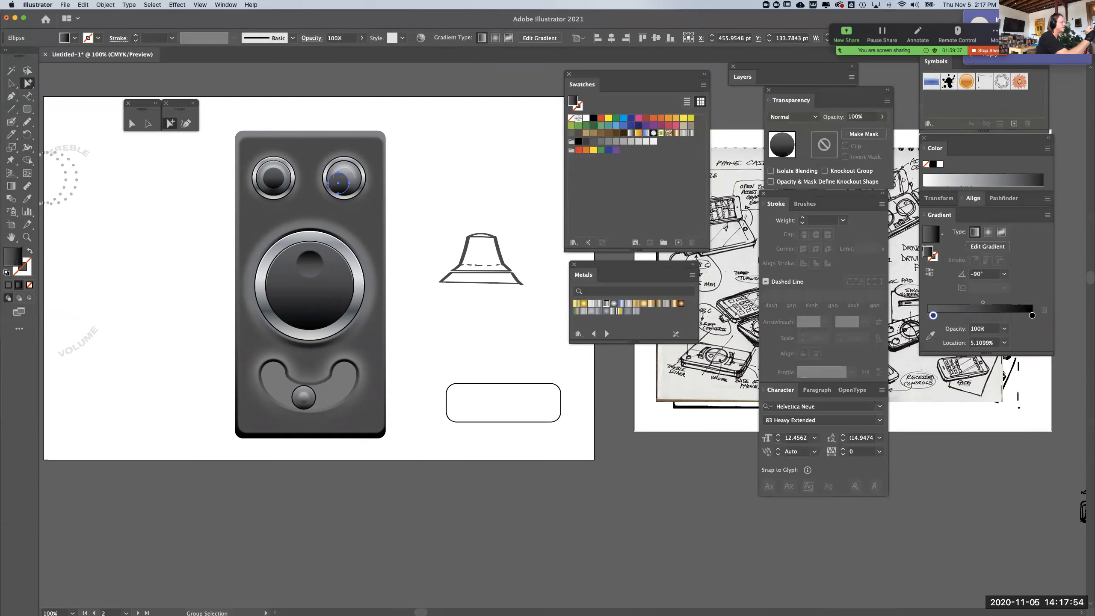
key("super+shift+a")
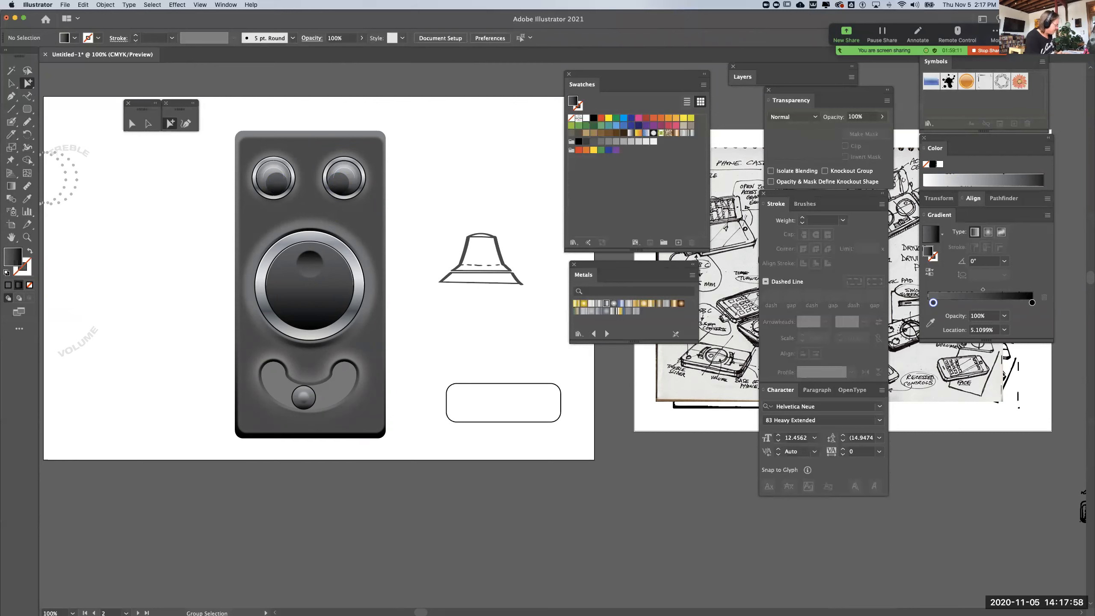
Undo the shifts of the two upper knobs' dark center circles and clear the selection
key("super+z")
key("super+z")
key("super+shift+a")
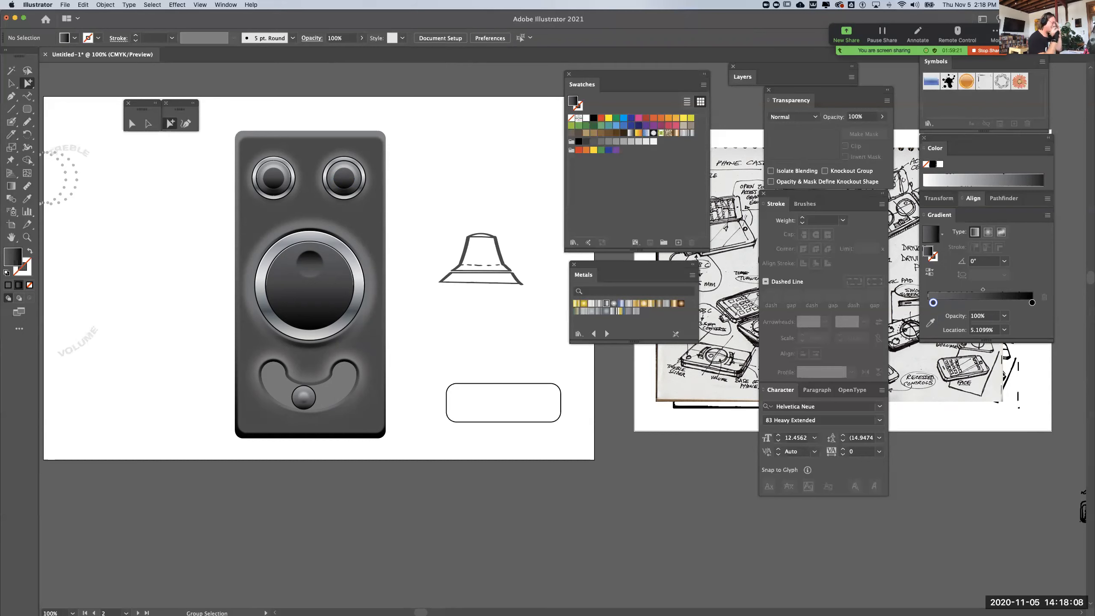
Place a copy of the smile slot and its ball beside the device body, and delete the originals from the body
left_click_drag(197, 349, 402, 440)
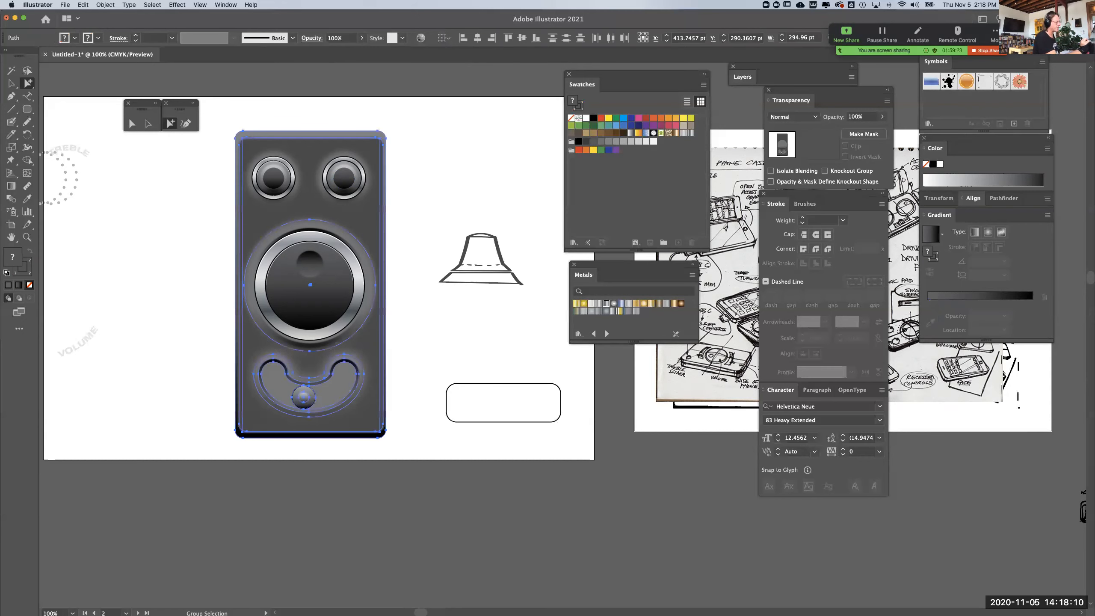
left_click_drag(411, 330, 373, 355)
left_click(355, 332, "shift")
left_click_drag(304, 389, 132, 389)
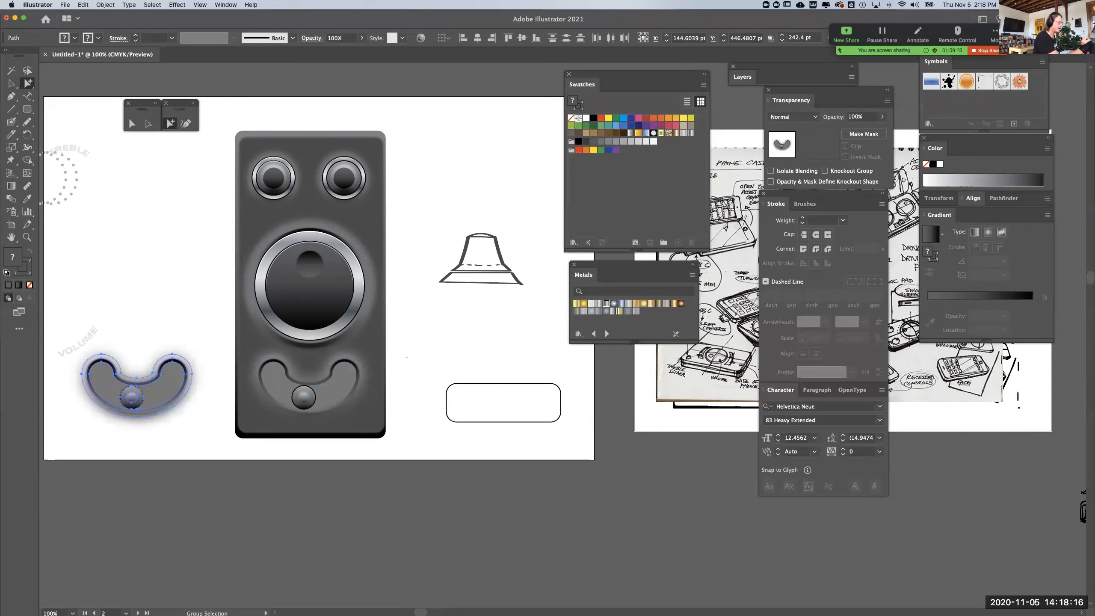
left_click_drag(239, 407, 239, 407)
left_click_drag(407, 340, 374, 359)
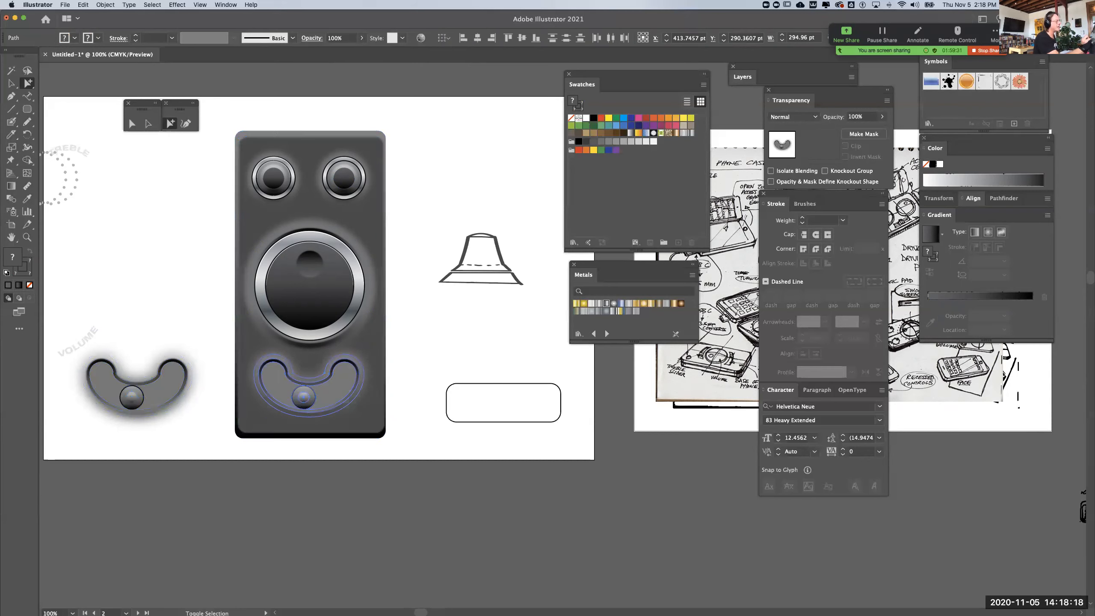
key("Delete")
Duplicate the slotless device beyond the artboard's left edge and move the smile slot with its ball onto the duplicate's lower body
scroll(327, 293, "up", 2)
scroll(328, 293, "left", 3)
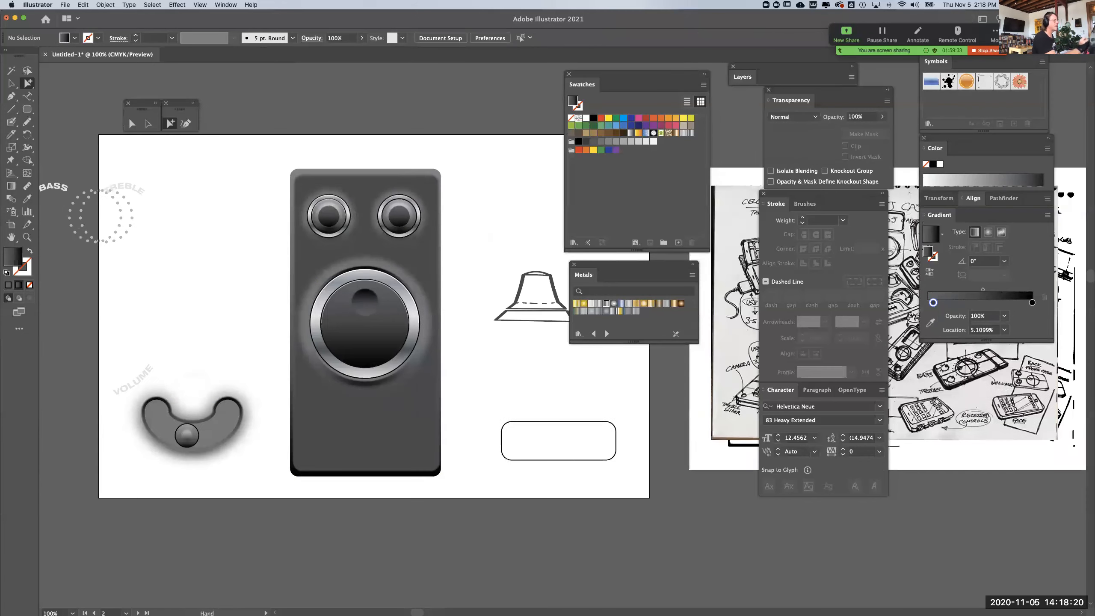
left_click_drag(268, 162, 450, 496)
left_click_drag(388, 414, 52, 414)
left_click_drag(56, 412, 351, 412)
key("super+shift+a")
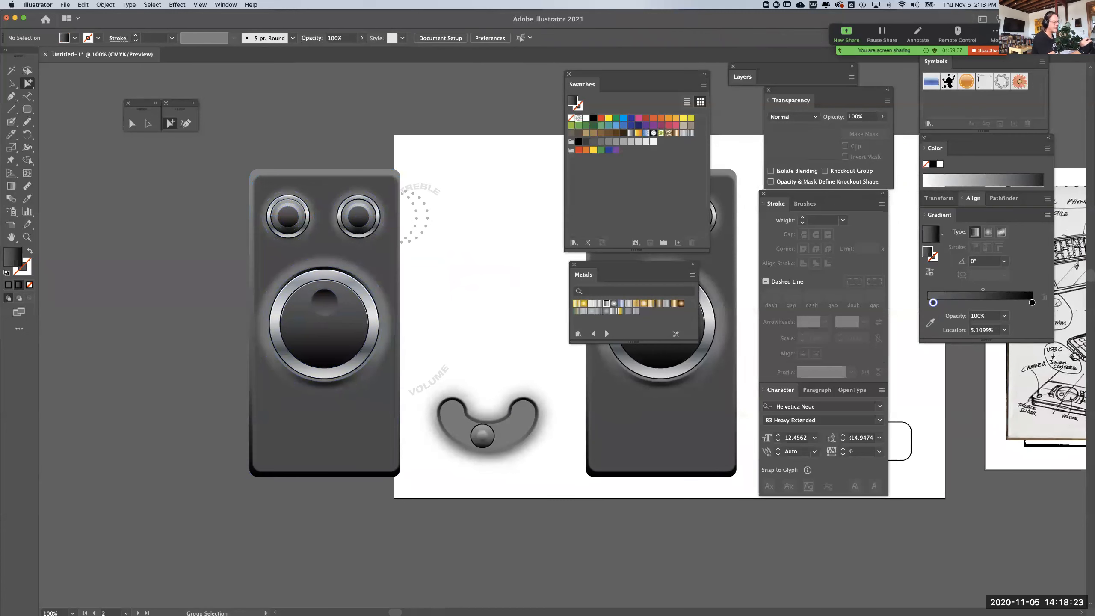
left_click_drag(476, 462, 295, 443)
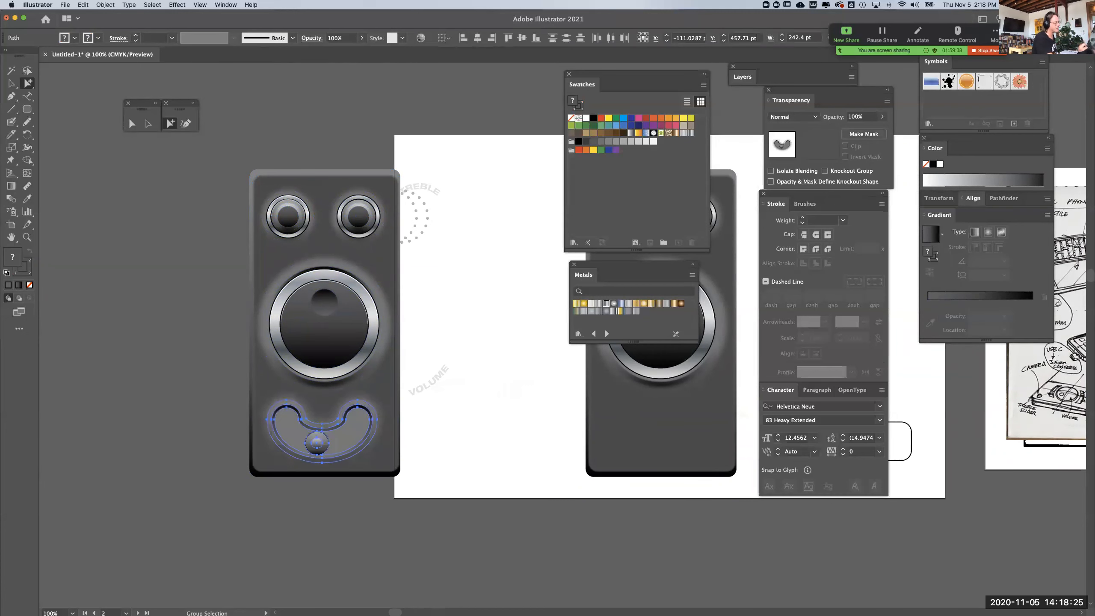
key("super+shift+a")
Draw a rounded rectangle about 164 by 62 px on the original device's lower body and set it aside below the artboard
left_click_drag(513, 390, 222, 380)
left_click(27, 109)
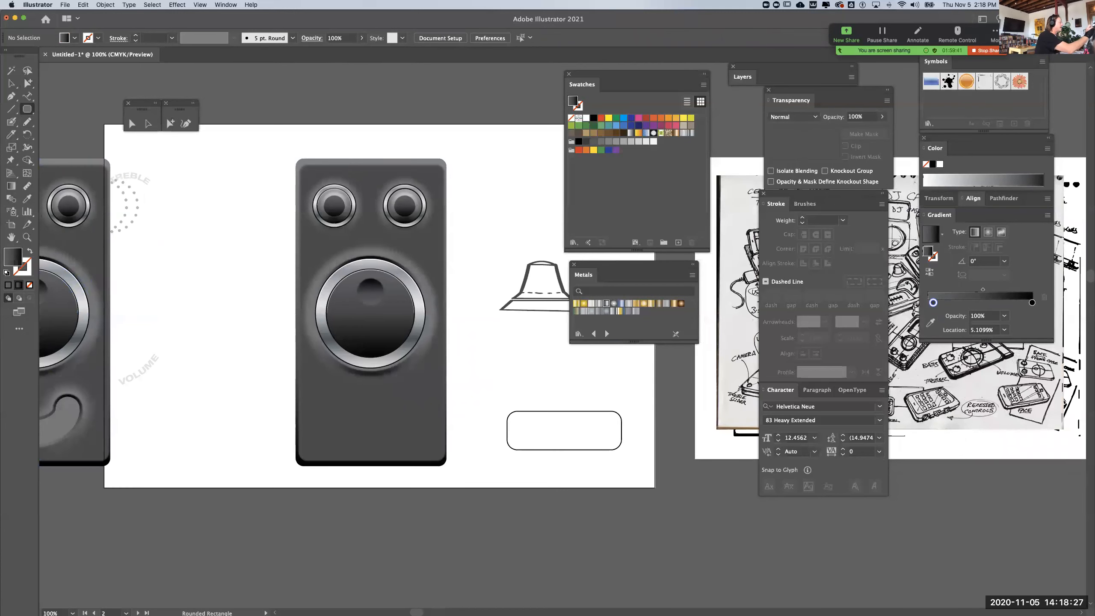
left_click_drag(318, 401, 425, 440)
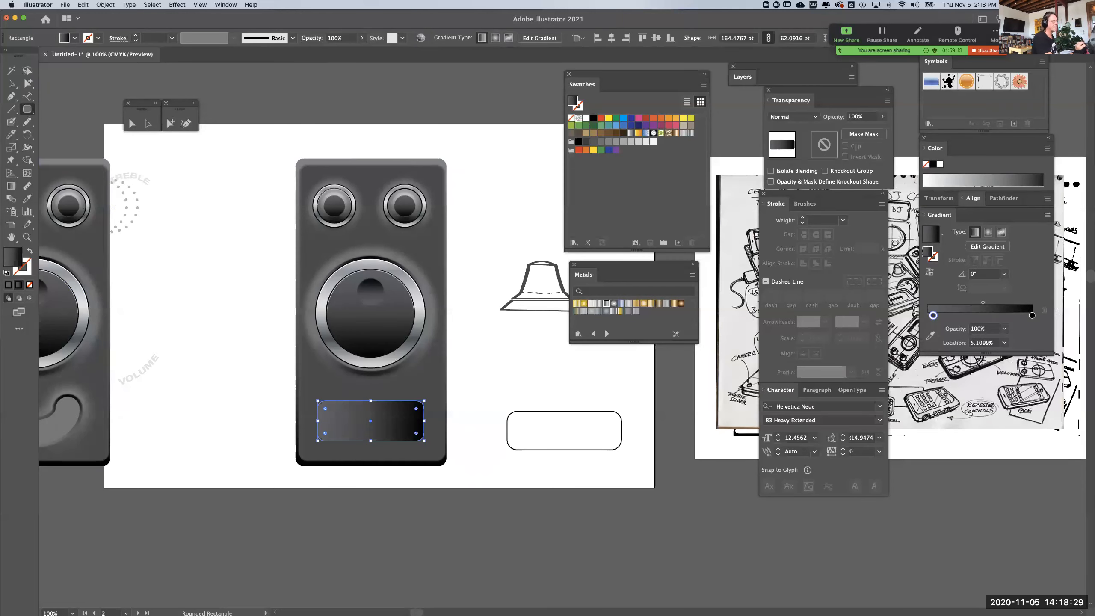
key("v")
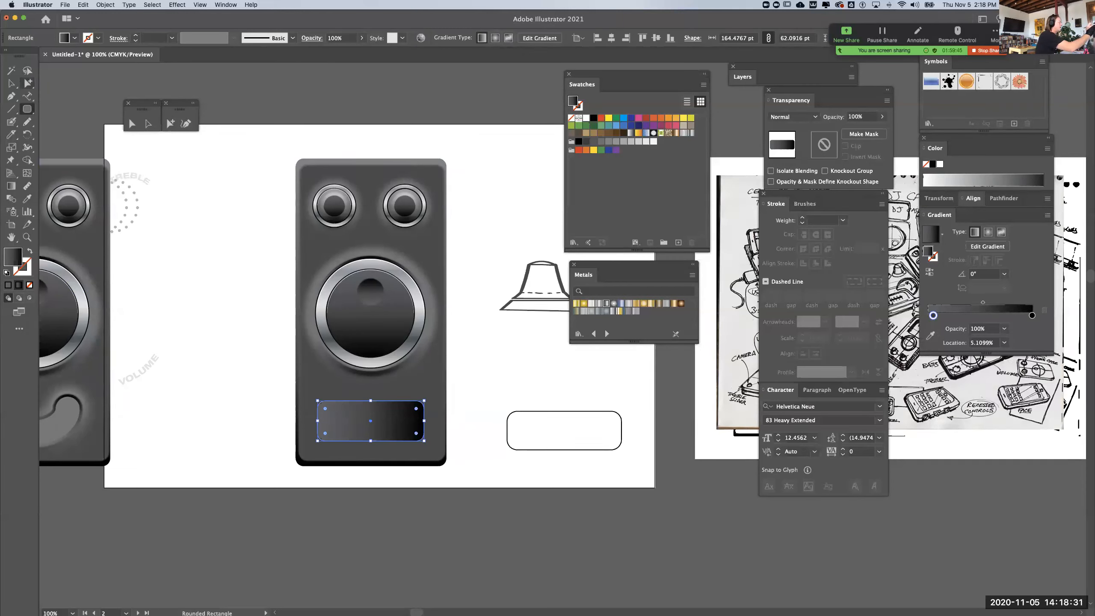
key("super+shift+a")
key("space")
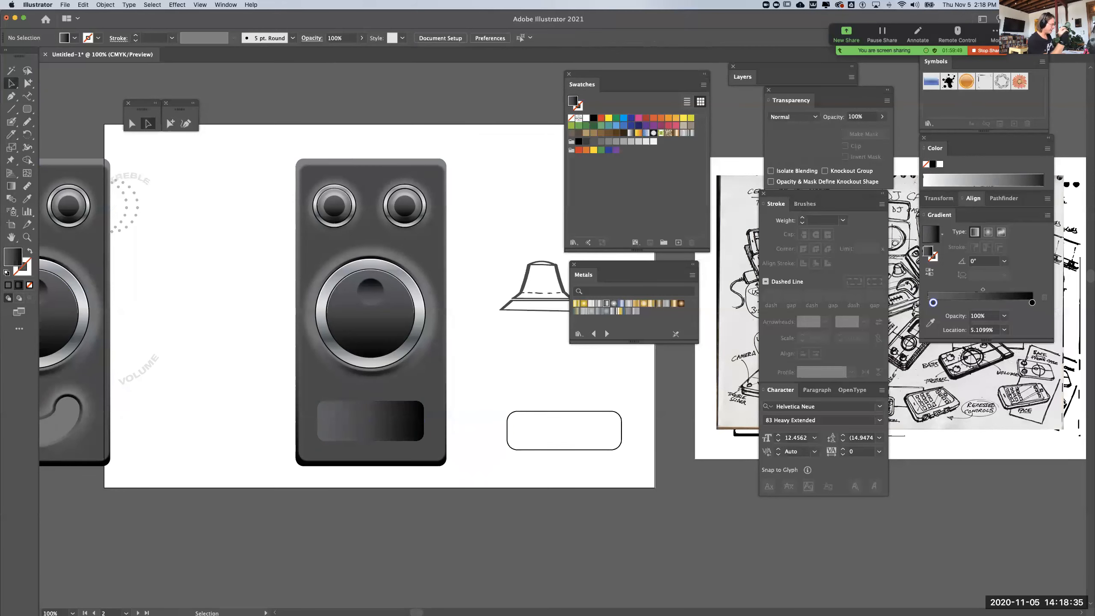
left_click_drag(344, 302, 442, 301)
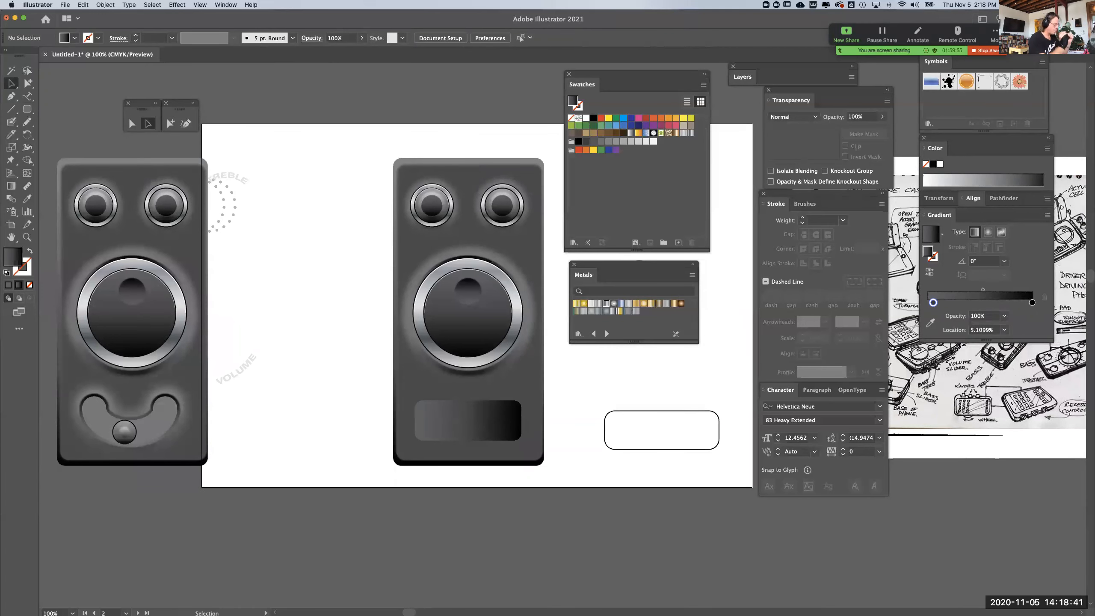
left_click_drag(468, 420, 403, 537)
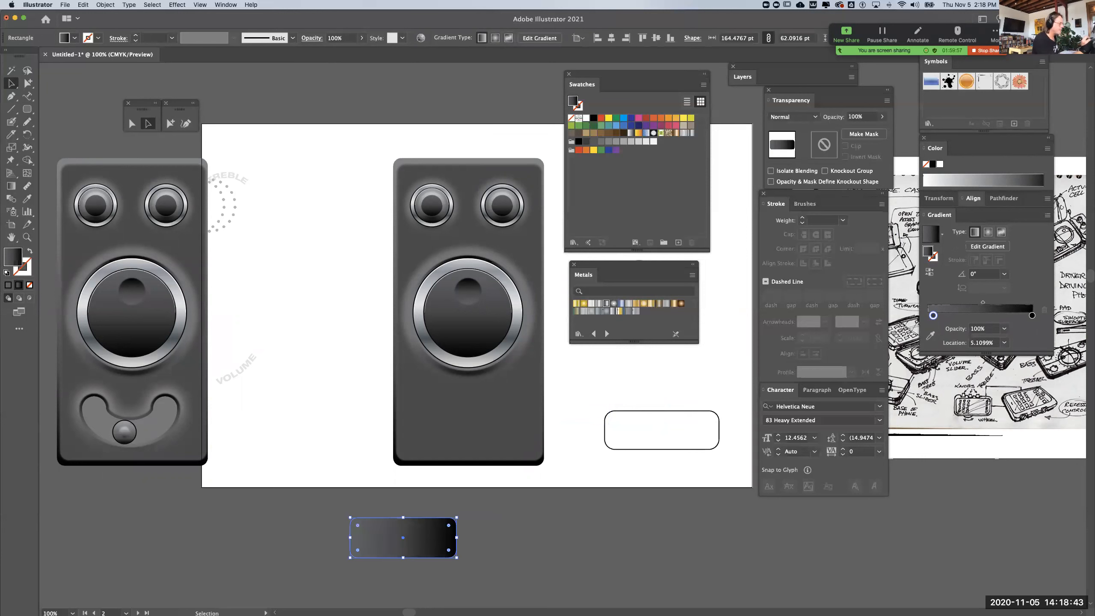
Enlarge a copy of the large knob's outer circle from its center to about 312 px, with no fill and a 1 pt black stroke
left_click(448, 366)
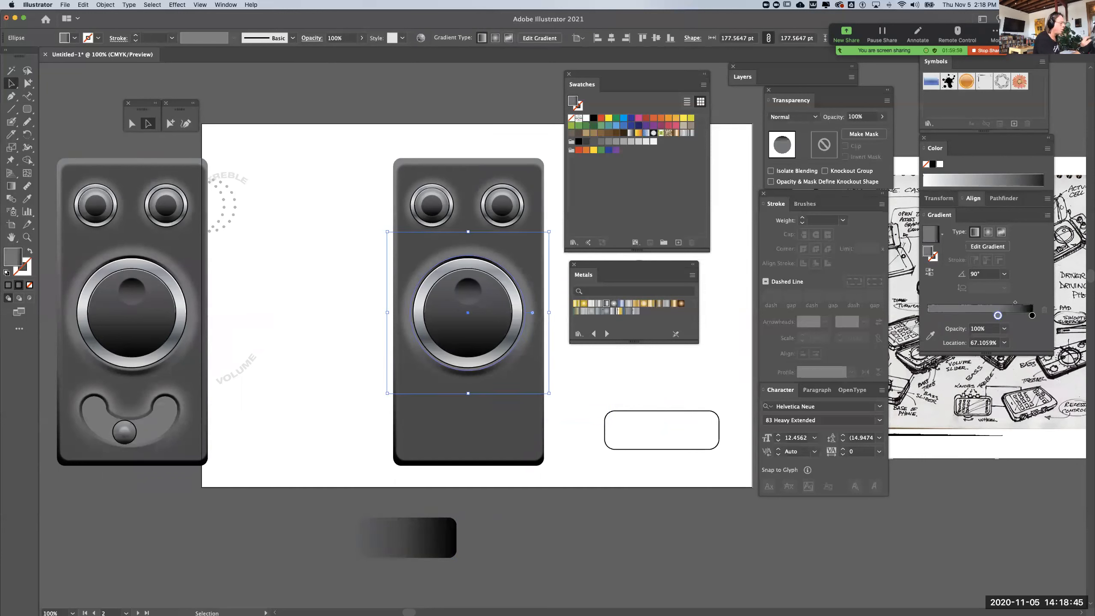
left_click_drag(468, 394, 478, 428)
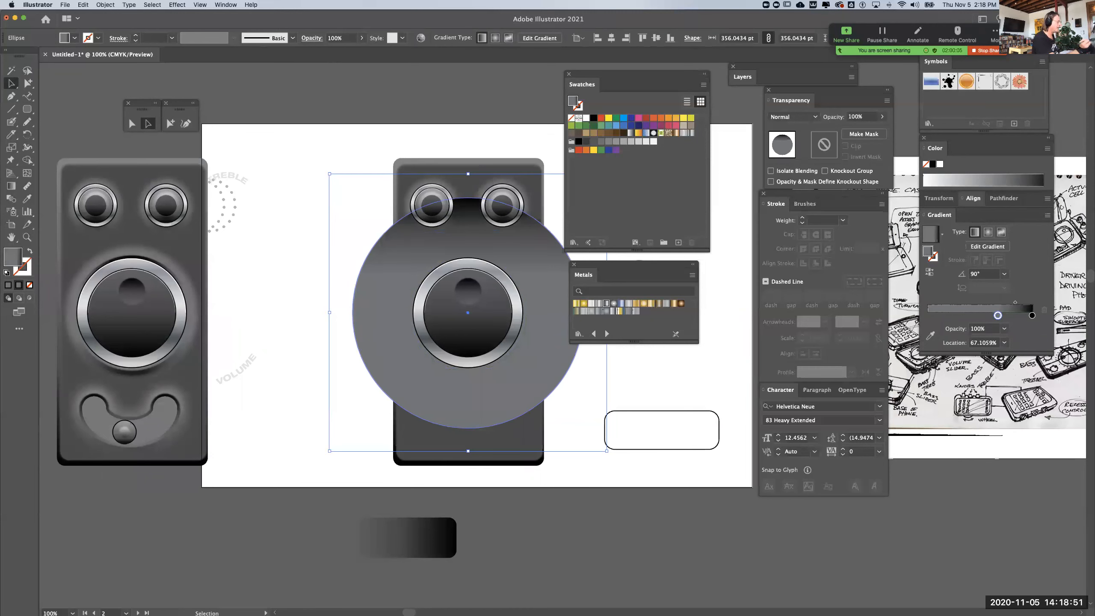
key("d")
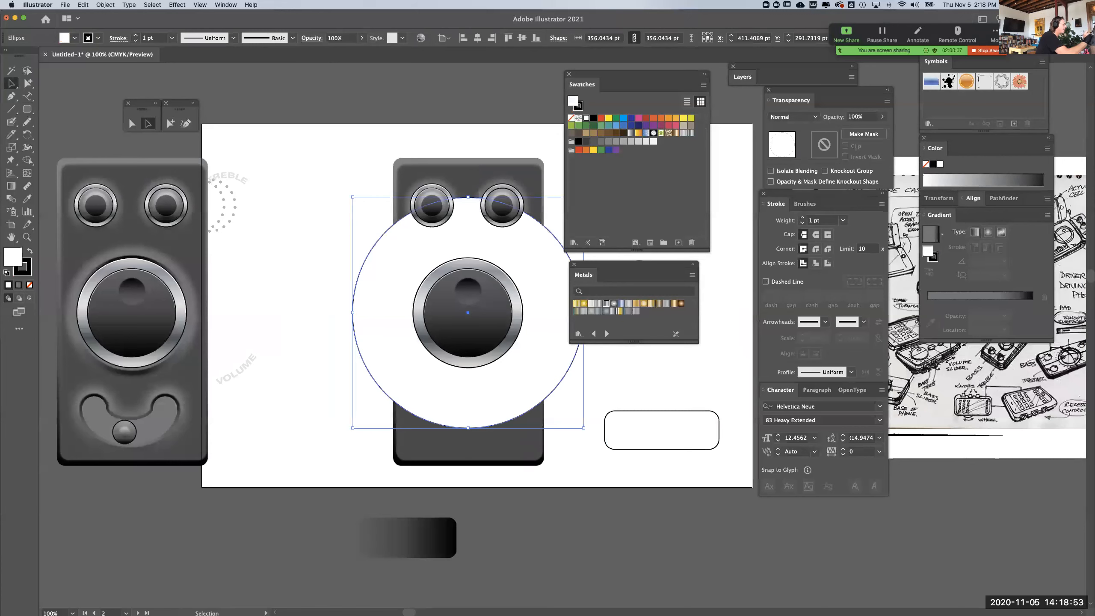
left_click(29, 285)
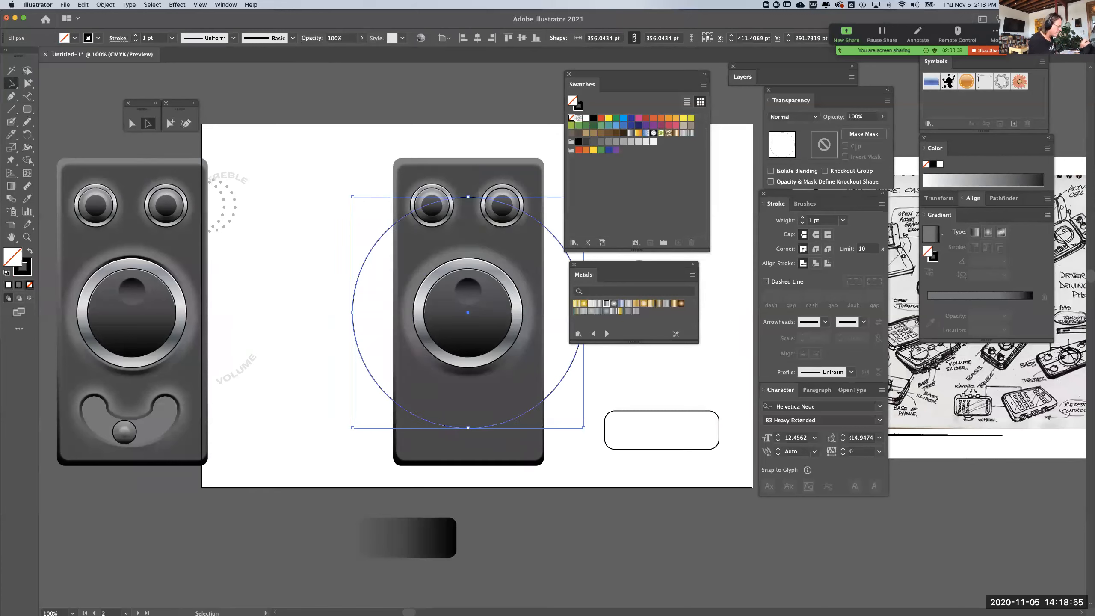
left_click_drag(474, 427, 479, 414)
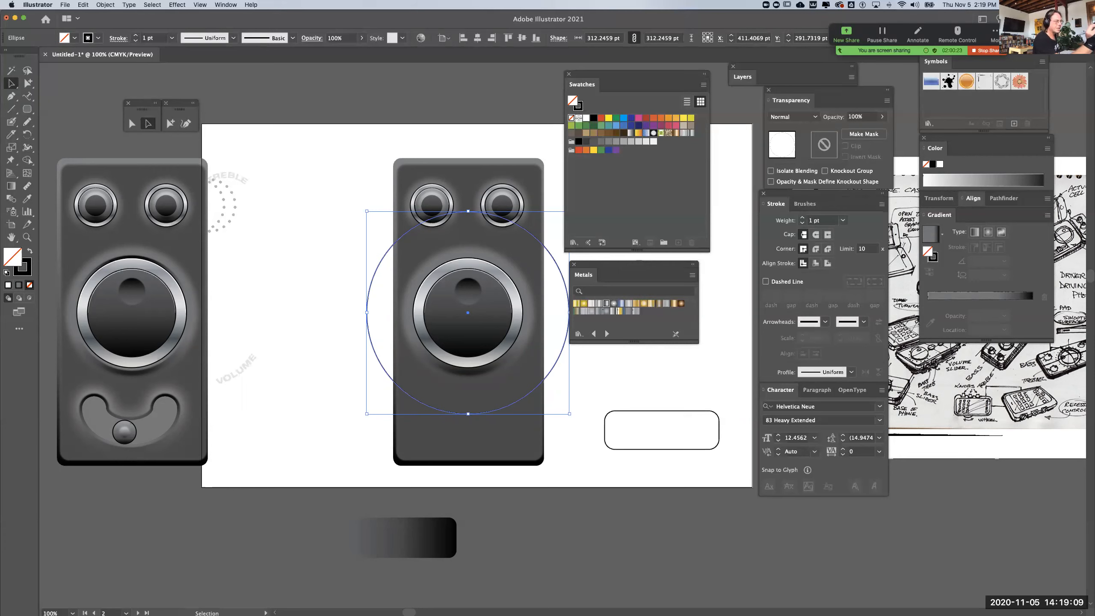
Increase the enlarged circle's stroke weight to 59 pt so it forms a thick ring around the knob
key("Up")
key("Up")
key("Up")
key("Up")
key("Up")
key("Up")
key("Up")
key("Up")
key("Up")
key("Up")
key("Up")
key("Up")
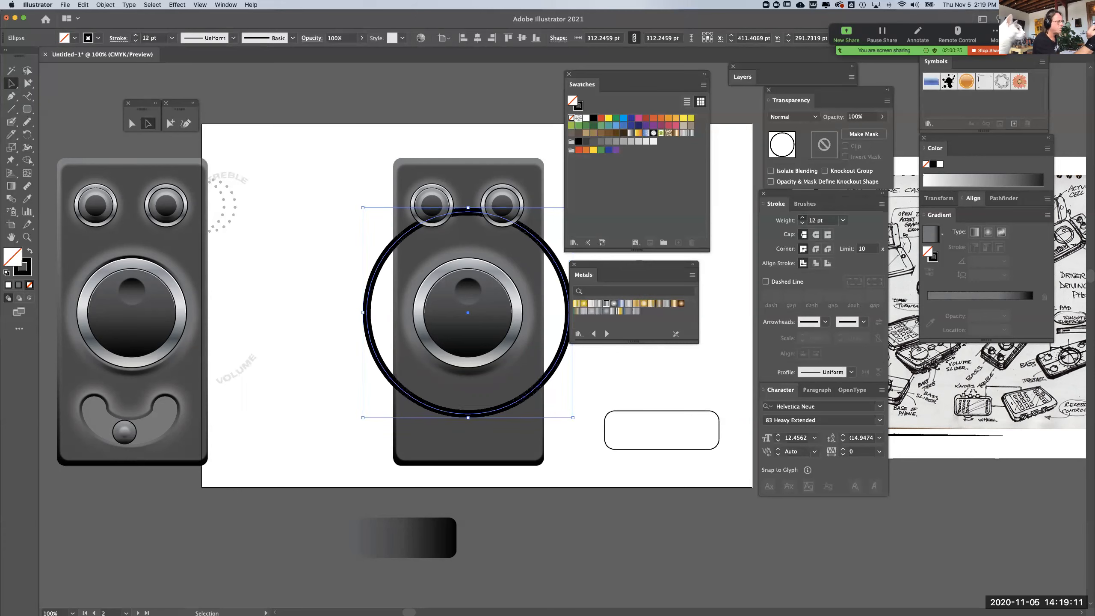
key("Up")
key("Up")
key("Up")
key("Up")
key("Up")
key("Up")
key("Up")
key("Up")
key("Up")
key("Up")
key("Up")
key("Up")
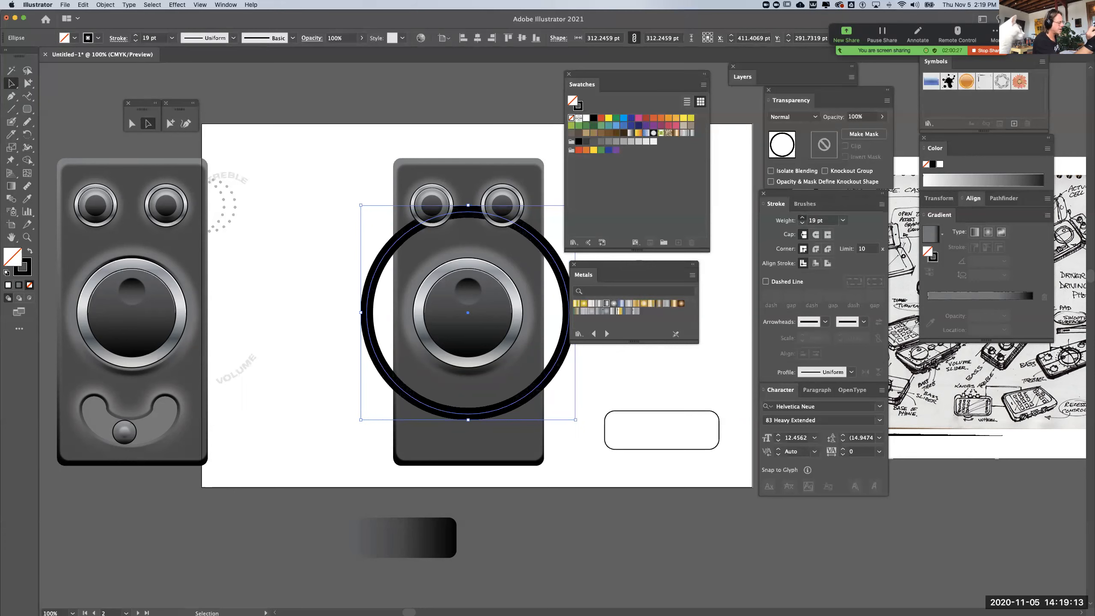
key("Up")
key("Up")
key("Up")
key("Up")
key("Up")
key("Up")
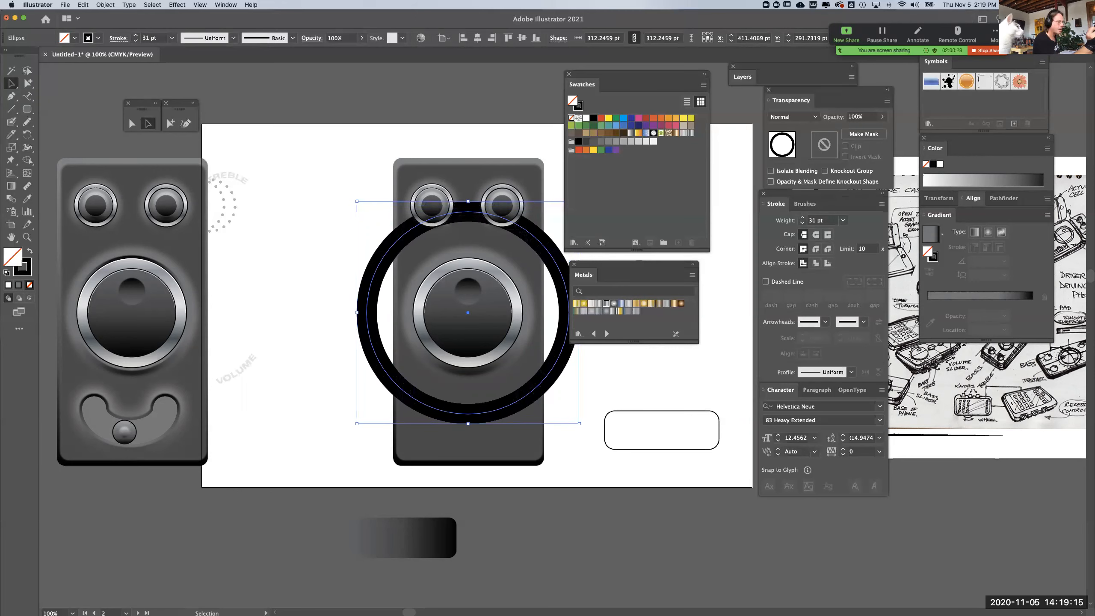
key("Up")
key("Up")
key("Up")
key("Up")
key("Up")
key("Up")
key("Up")
key("Up")
key("Up")
key("Up")
key("Up")
key("Up")
key("Up")
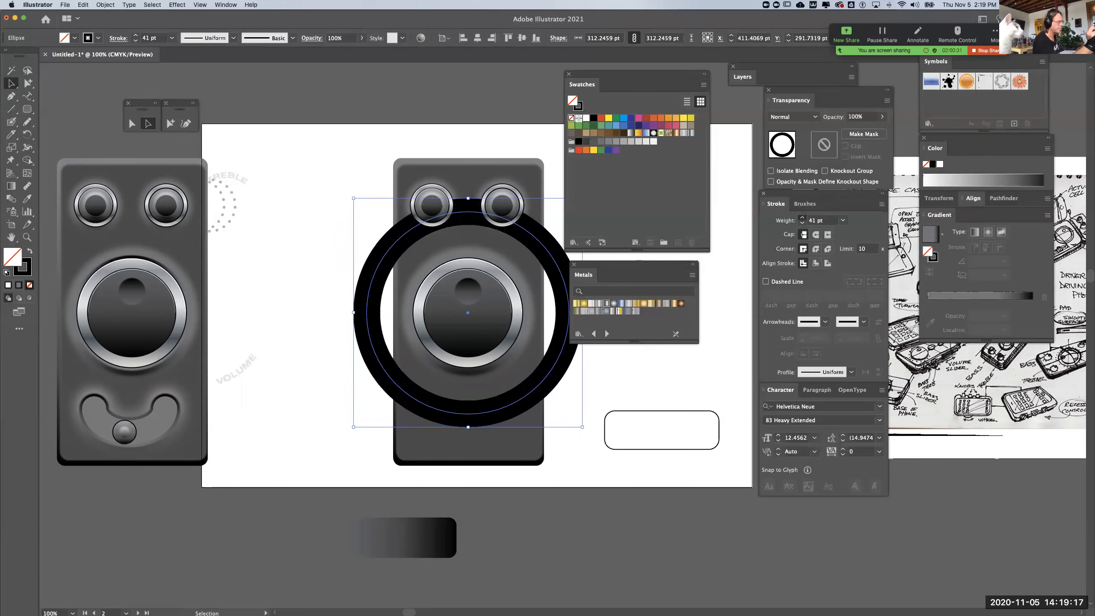
key("Up")
key("Up")
key("Up")
key("Up")
key("Up")
key("Up")
key("Up")
key("Up")
key("Up")
key("Up")
key("Up")
key("Up")
key("Up")
key("Up")
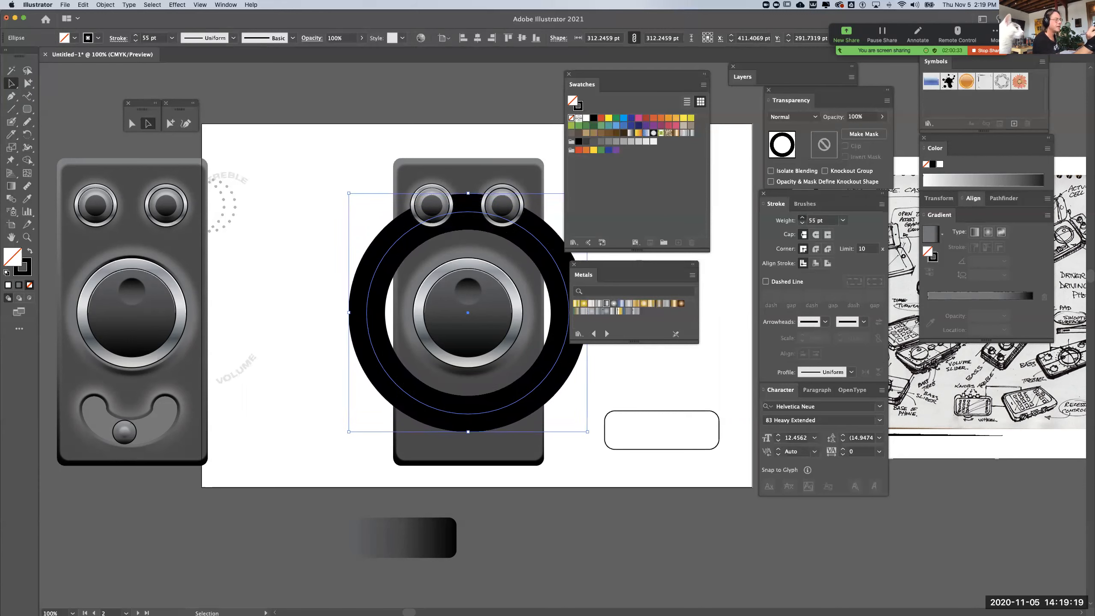
key("Up")
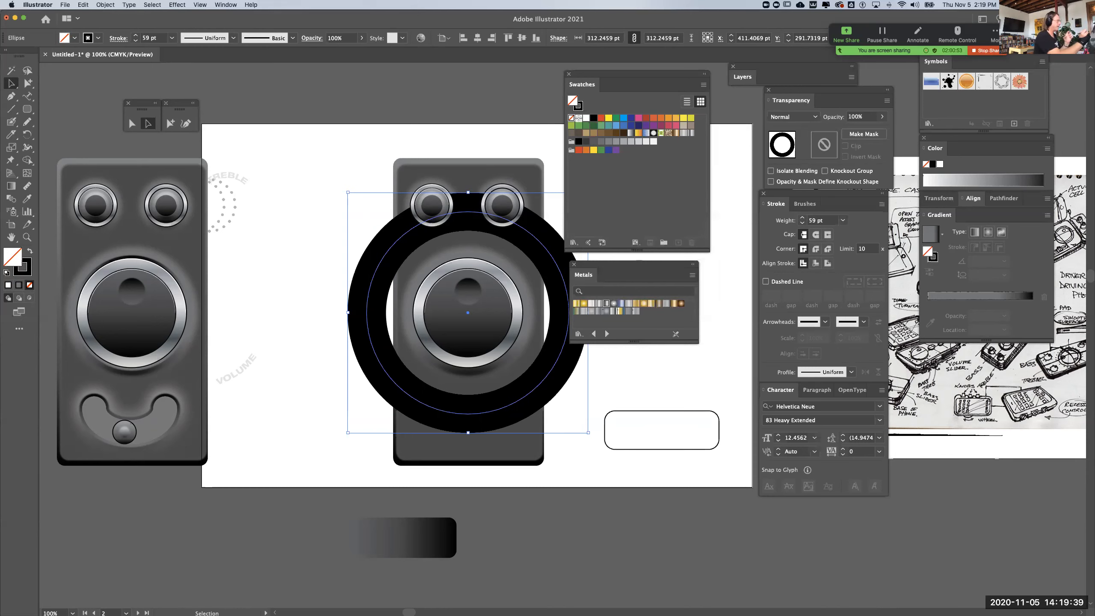
Try outlining the thick ring's stroke, and undo the conversion
left_click(105, 4)
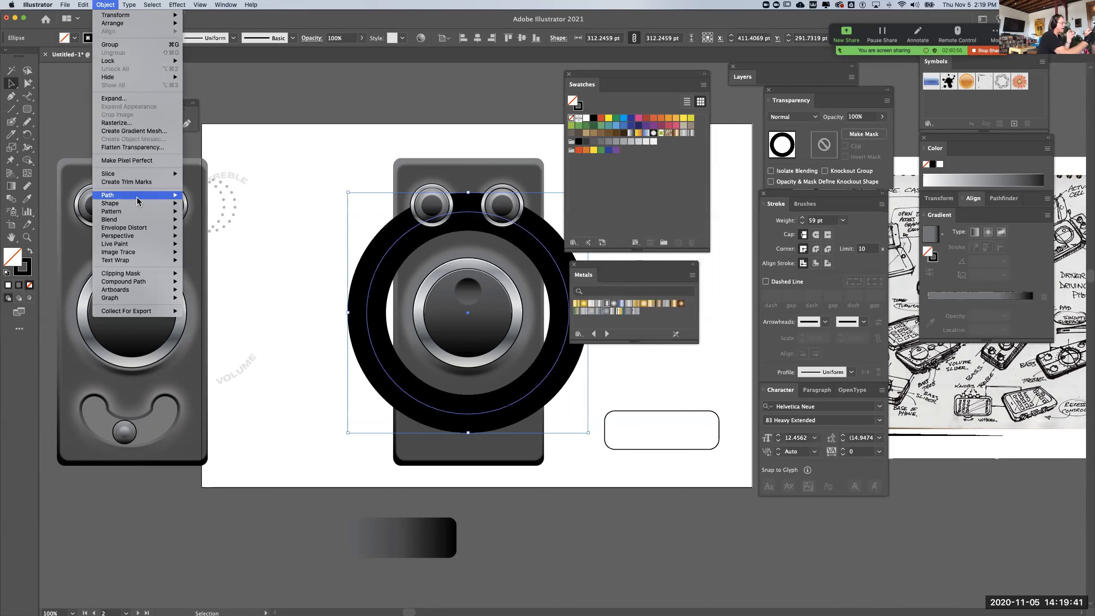
mouse_move(108, 195)
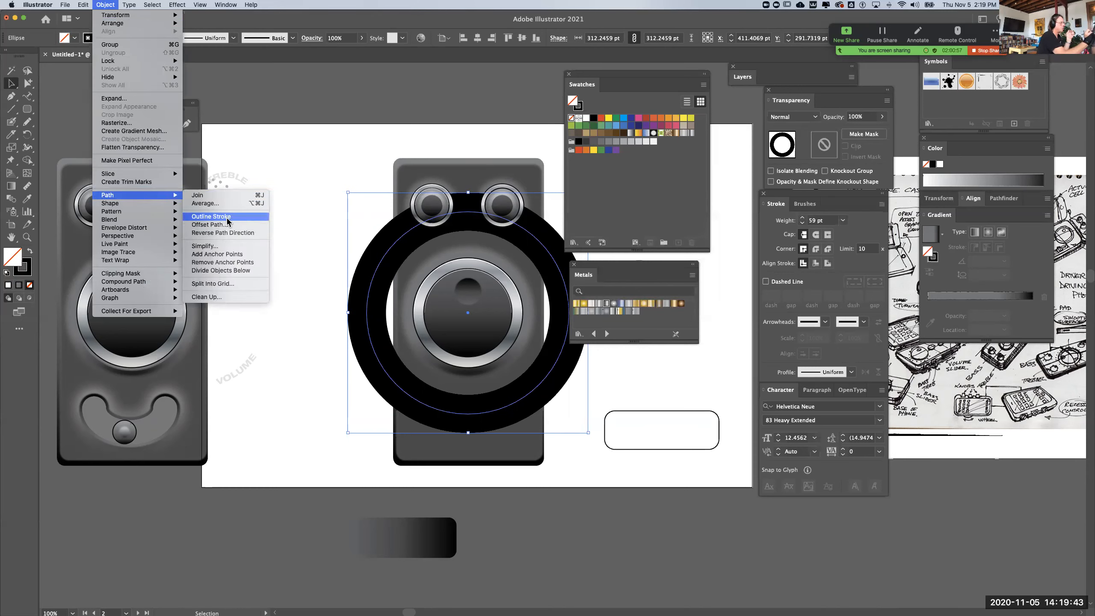
left_click(222, 216)
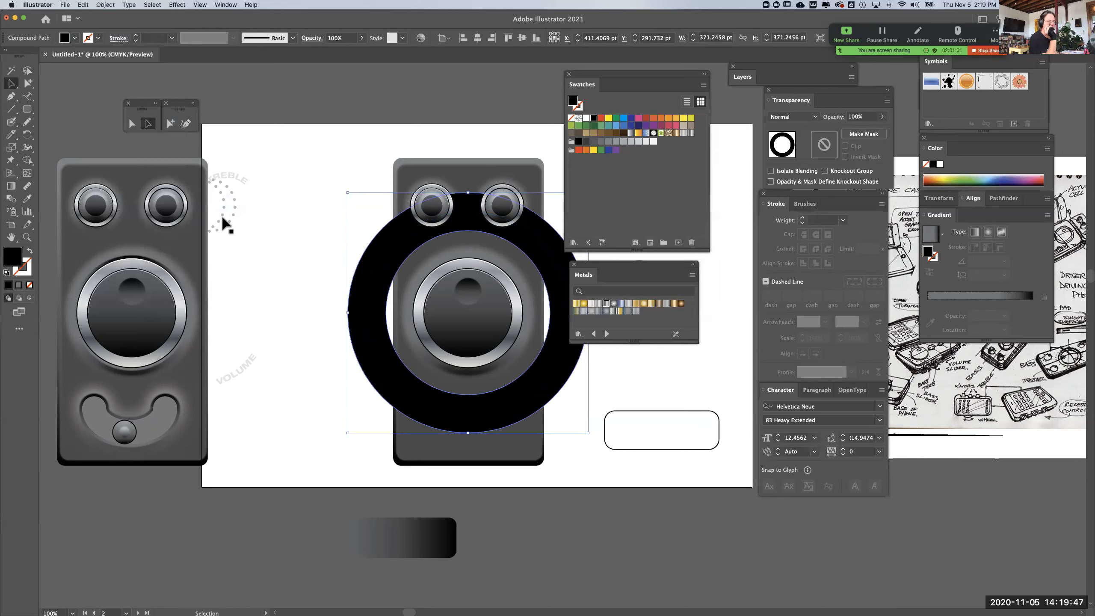
key("super+z")
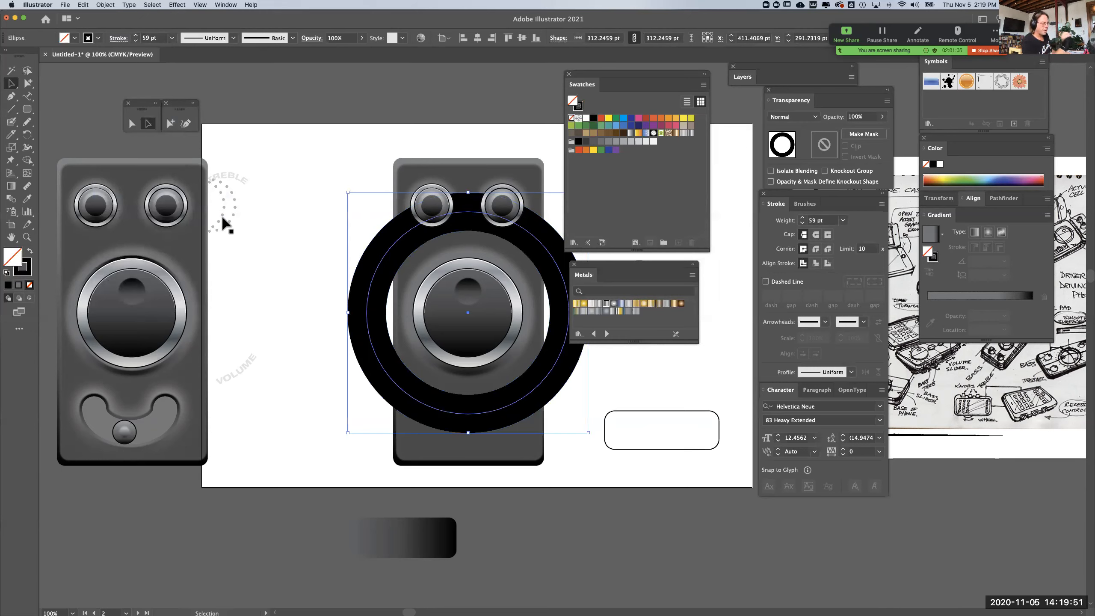
key("a")
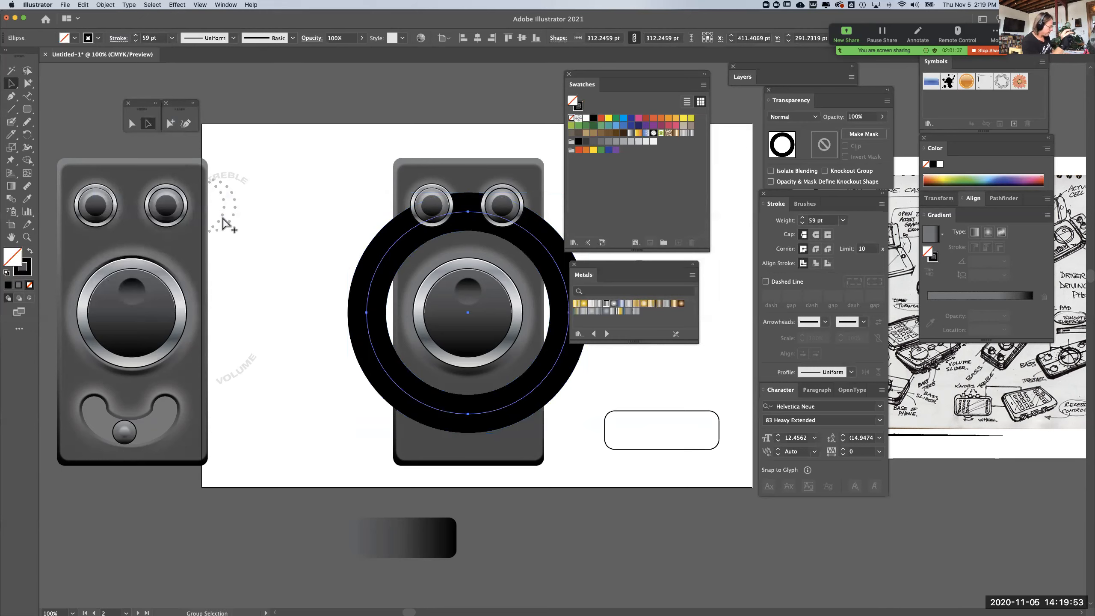
key("v")
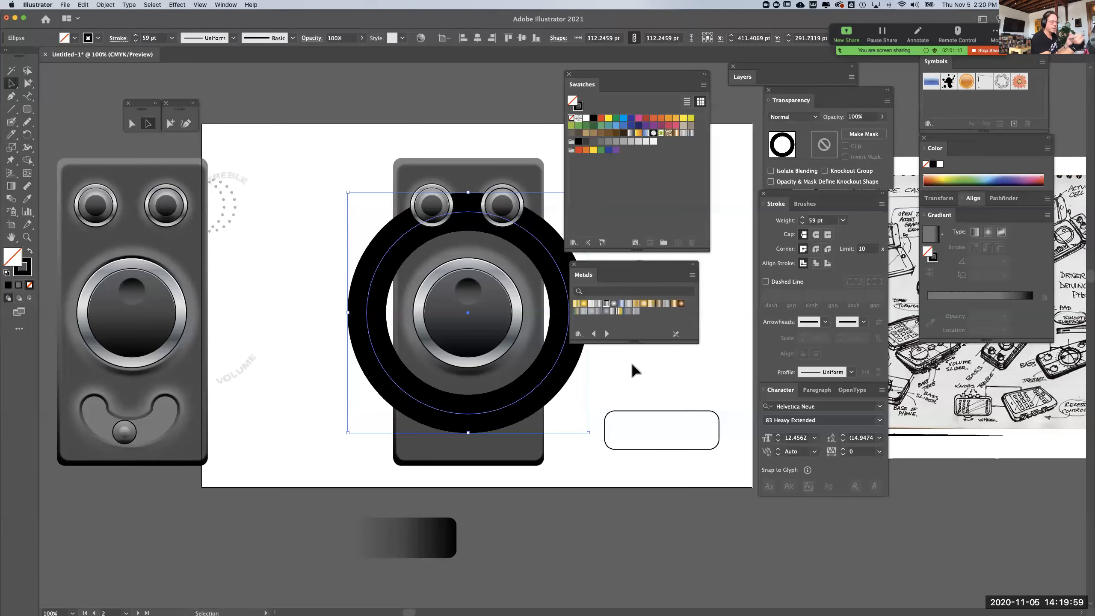
Reselect the thick ring and convert its 59 pt stroke into a filled shape with Outline Stroke
left_click(645, 367)
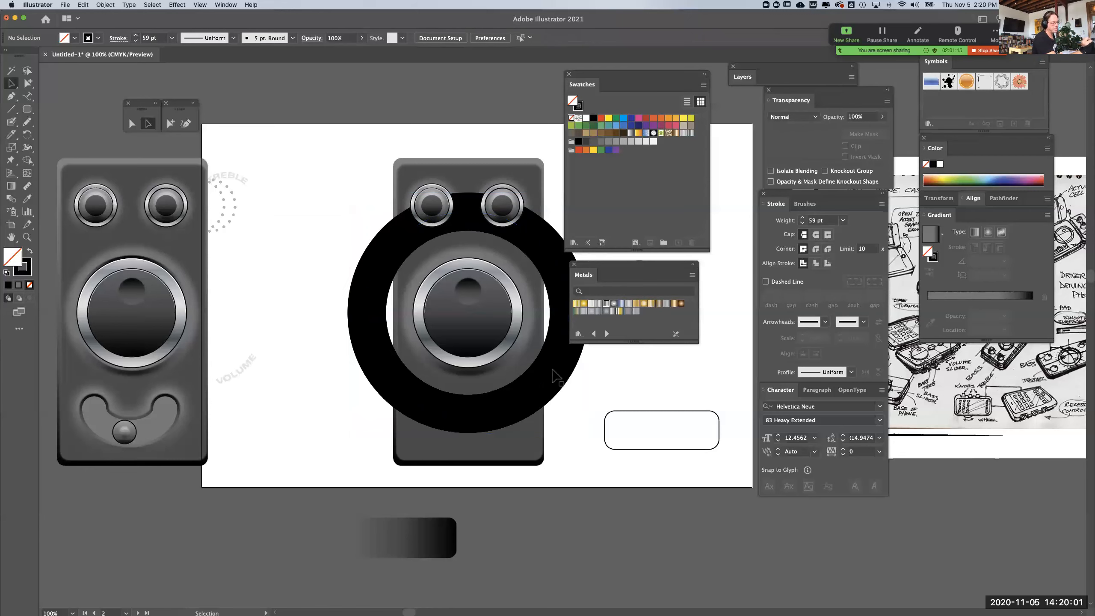
left_click(551, 370)
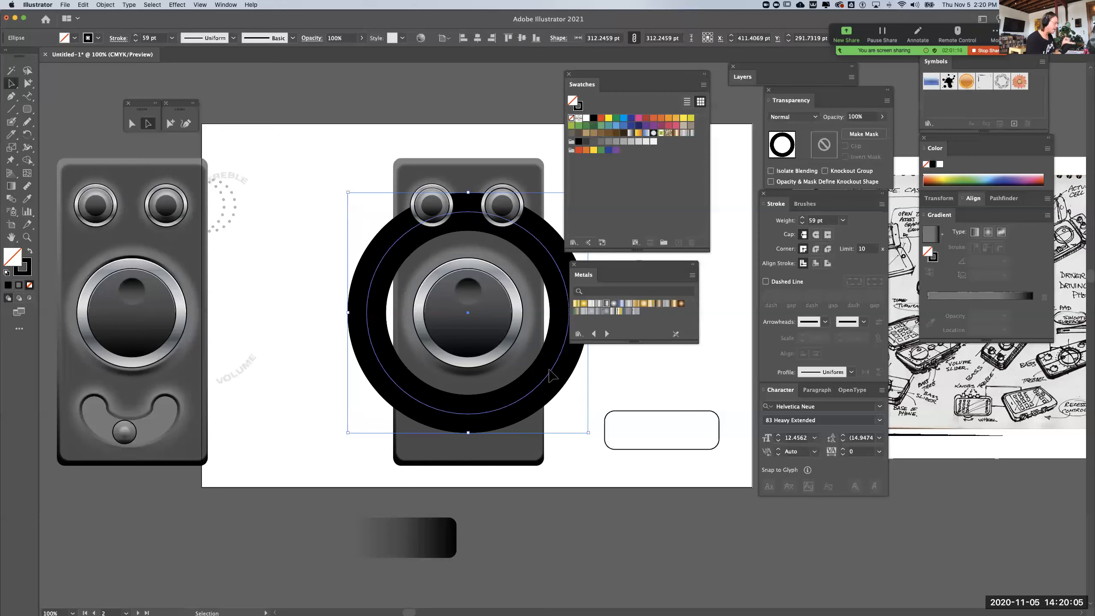
left_click(106, 5)
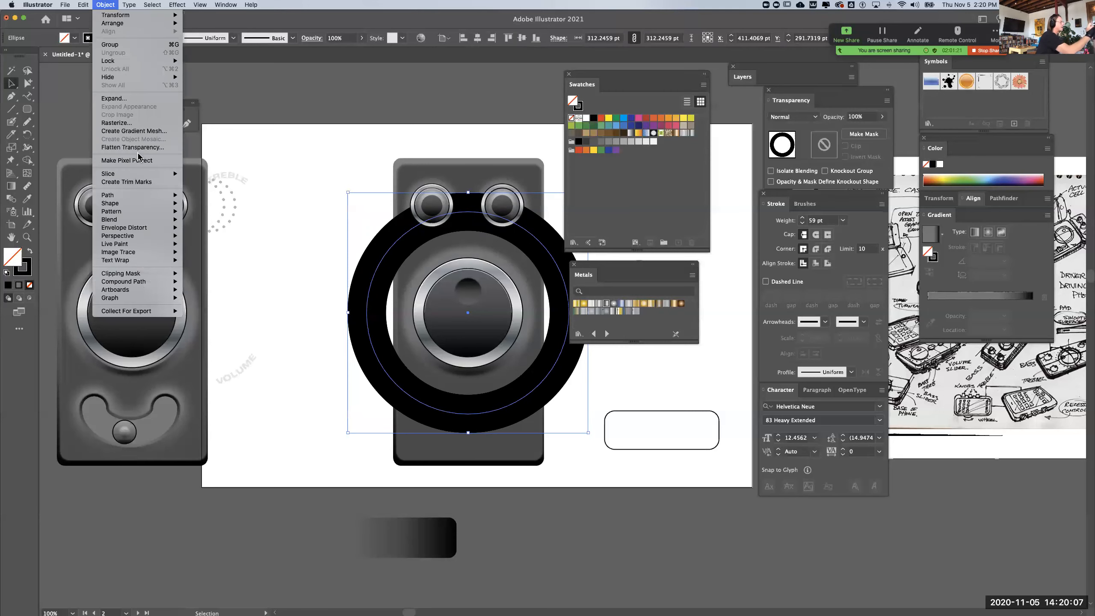
mouse_move(132, 199)
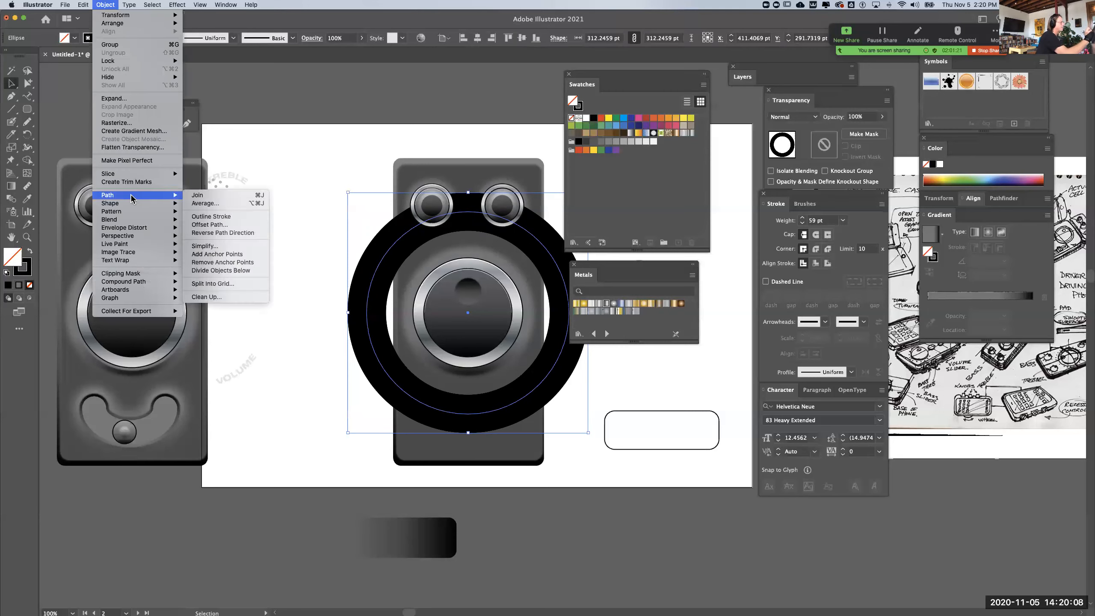
left_click(225, 217)
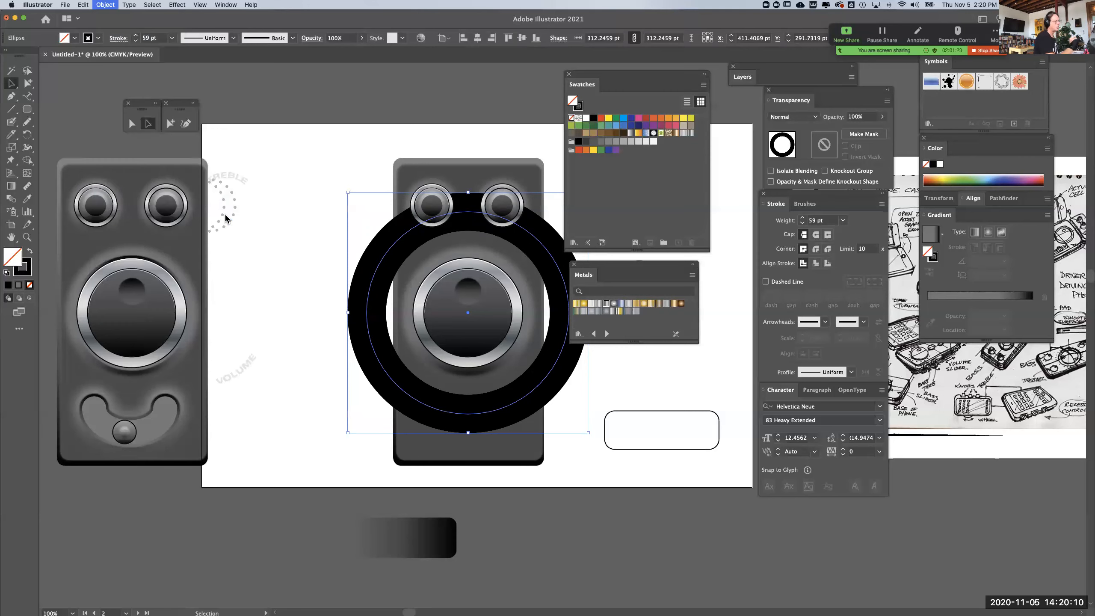
Show the rulers and place two vertical guides at the large knob's outer left and right edges
left_click(561, 492)
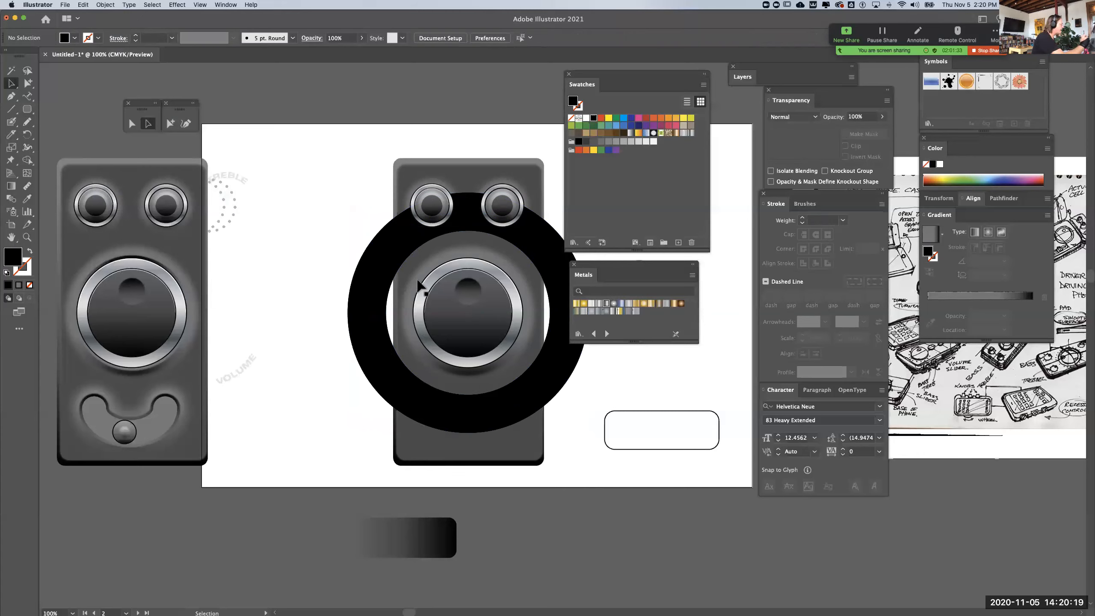
left_click_drag(239, 16, 239, 19)
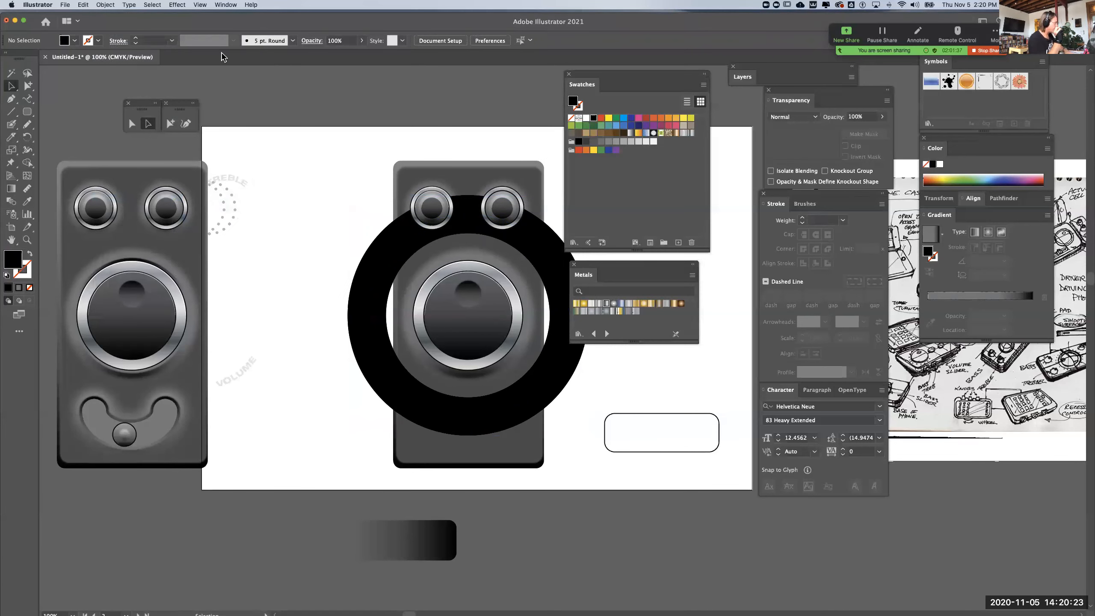
key("super+r")
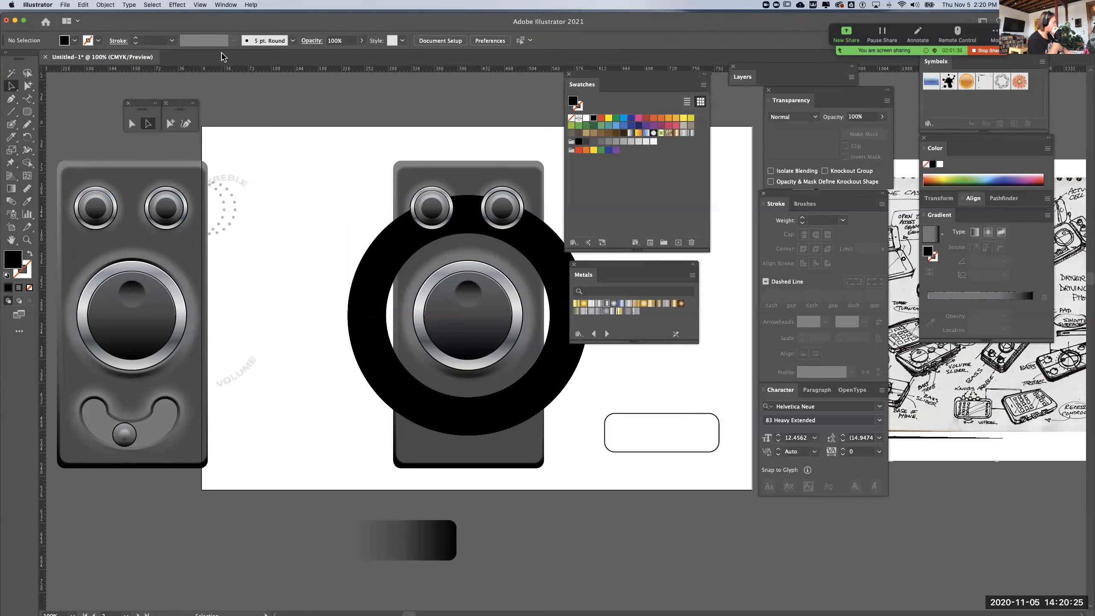
left_click_drag(48, 487, 413, 505)
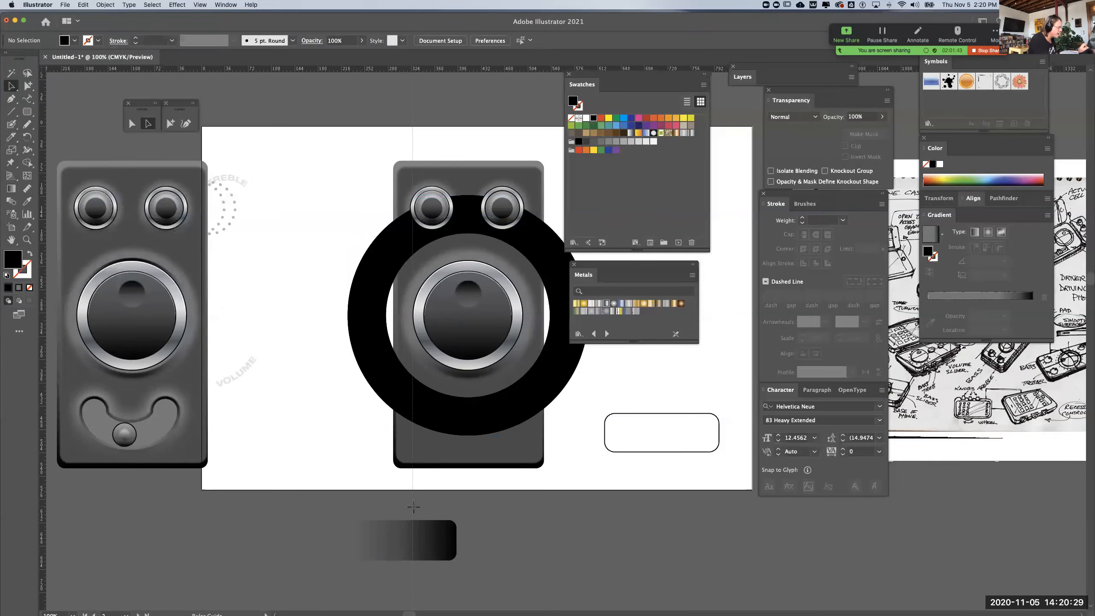
left_click_drag(413, 507, 414, 508)
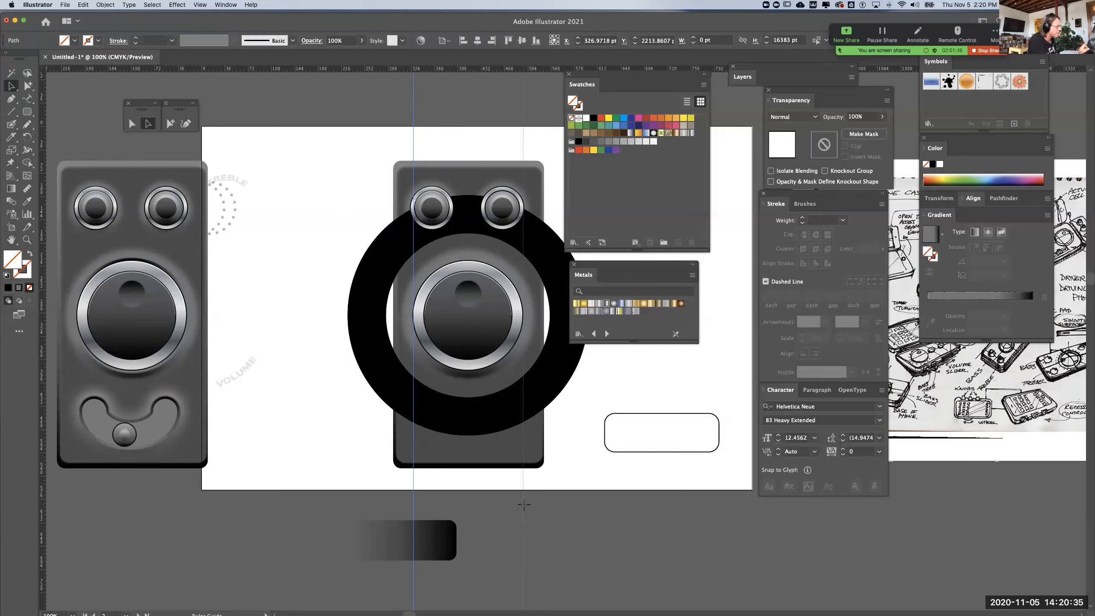
left_click_drag(524, 504, 525, 505)
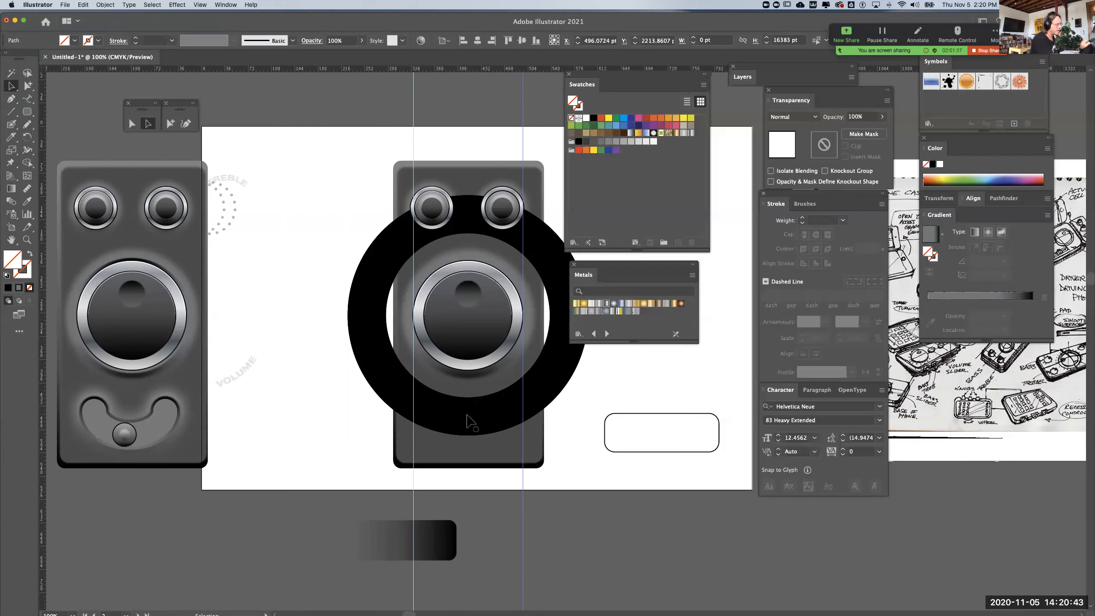
Draw a black rectangle about 168 by 164 pt between the two guides, covering the lower part of the thick ring
left_click(467, 416)
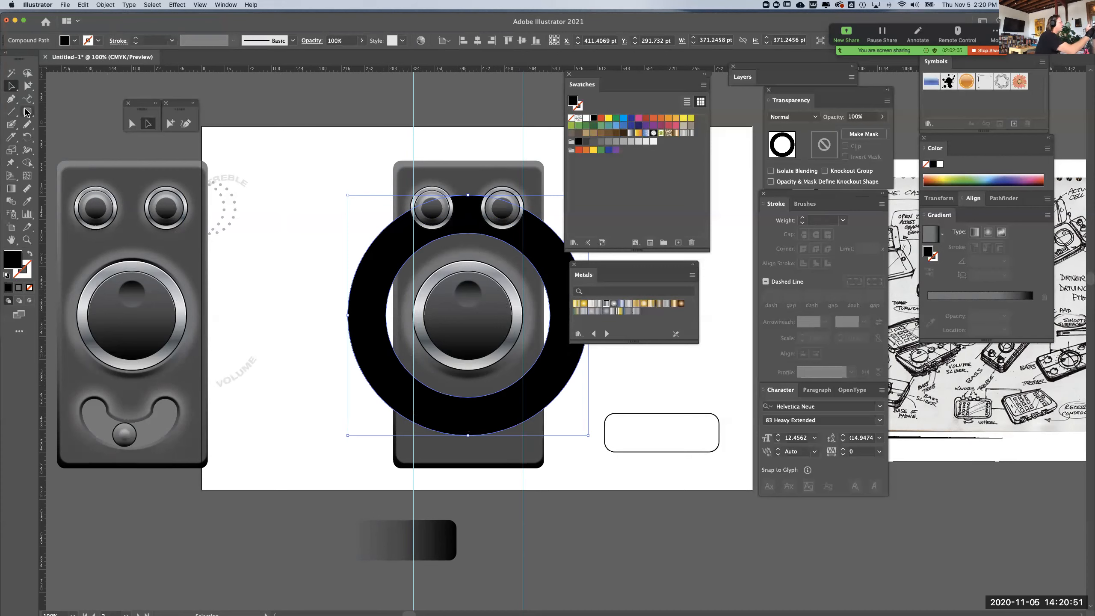
left_click(26, 113)
left_click(64, 112)
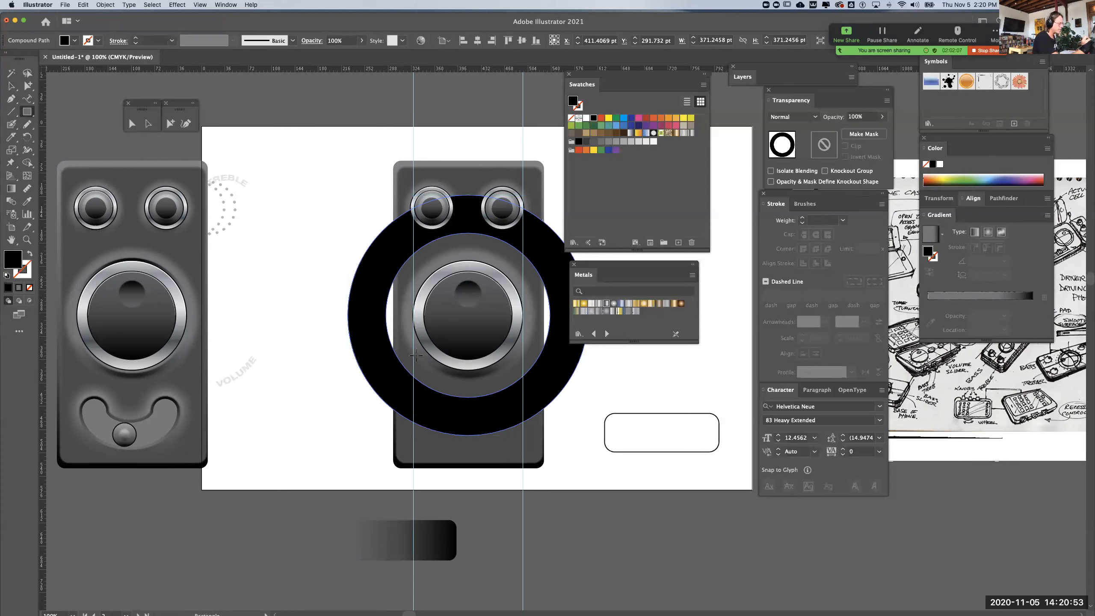
left_click_drag(413, 353, 523, 458)
left_click(11, 86)
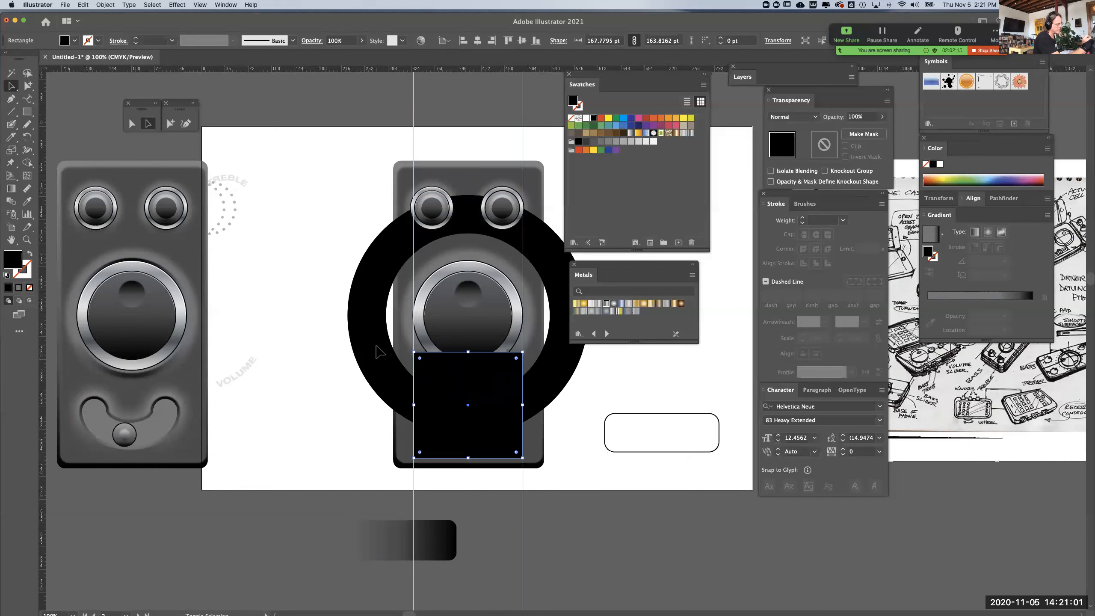
Center the rectangle and the outlined ring horizontally, and intersect them with Pathfinder so only their curved overlap remains
left_click(375, 346, "shift")
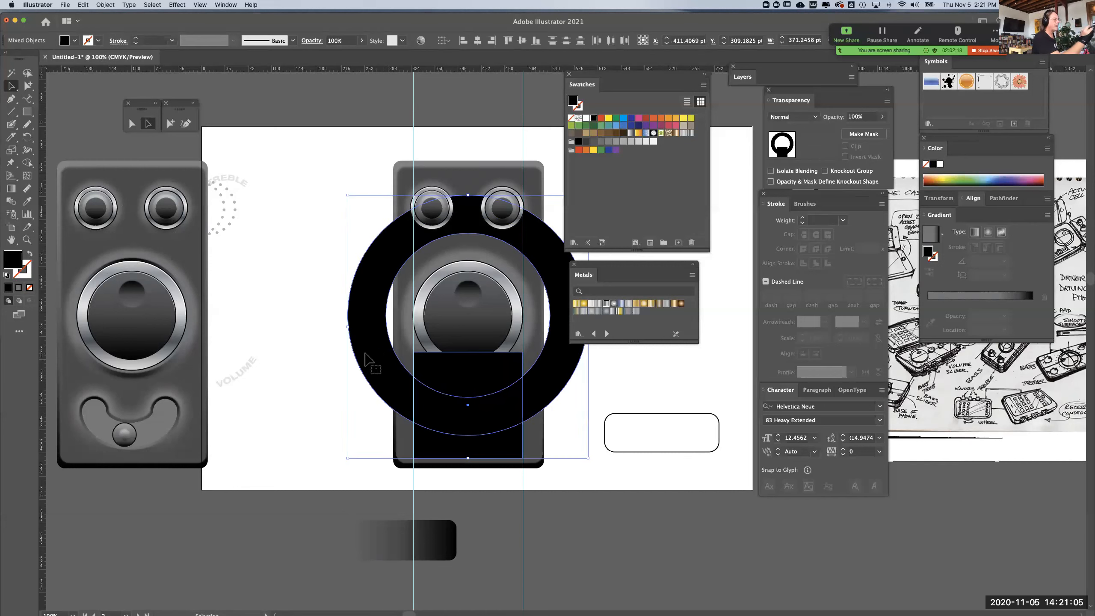
left_click(478, 41)
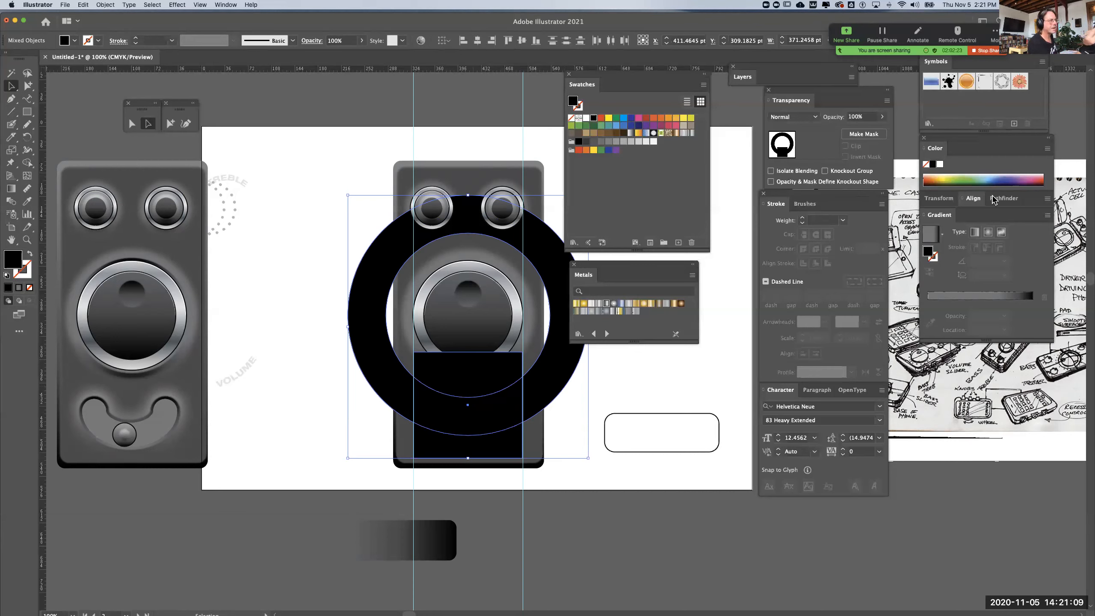
left_click(1000, 199)
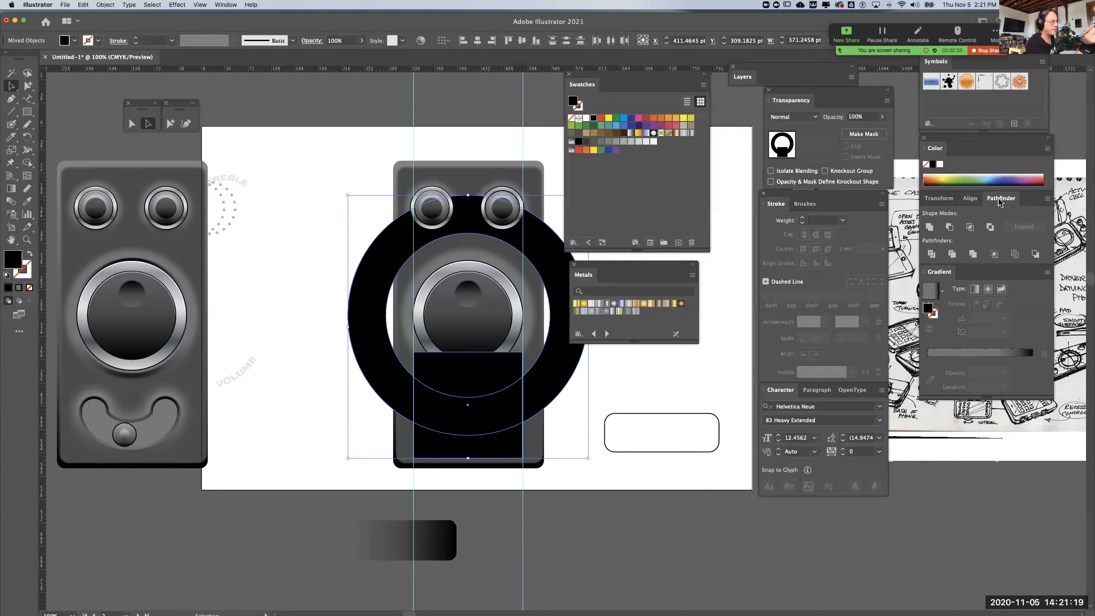
left_click(950, 229)
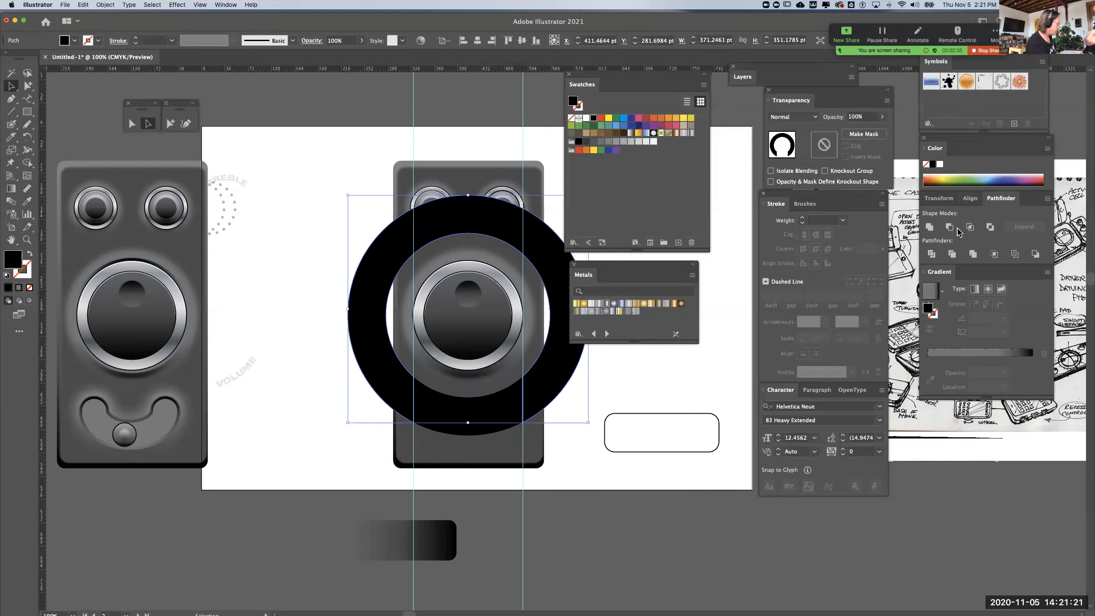
key("super+z")
left_click(969, 227)
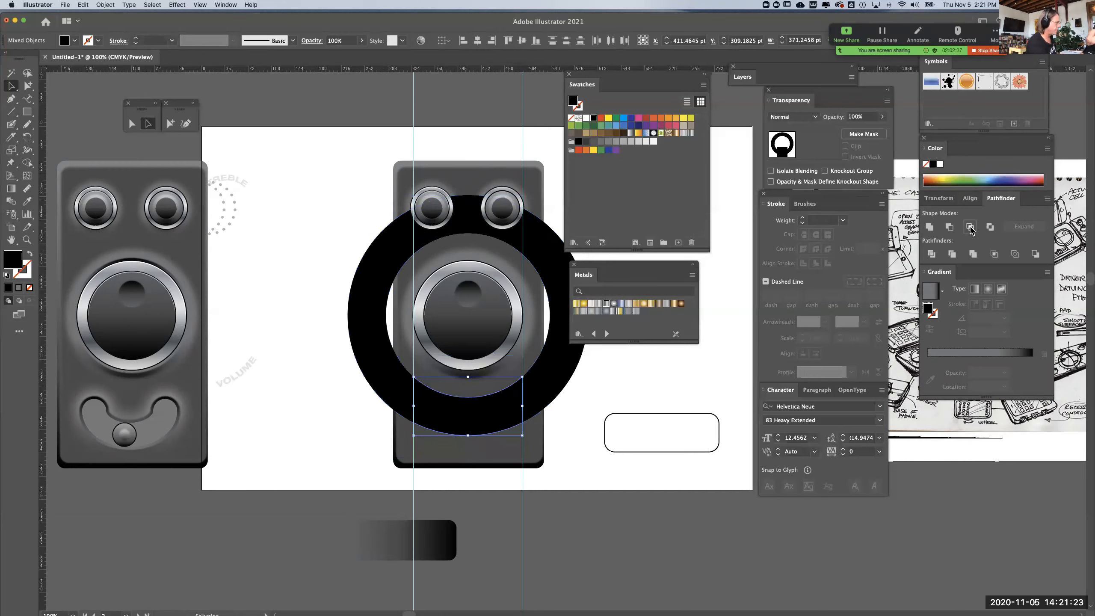
Remove the 59 pt stroke from the remaining circle around the knob, and hide the guides
left_click(582, 373)
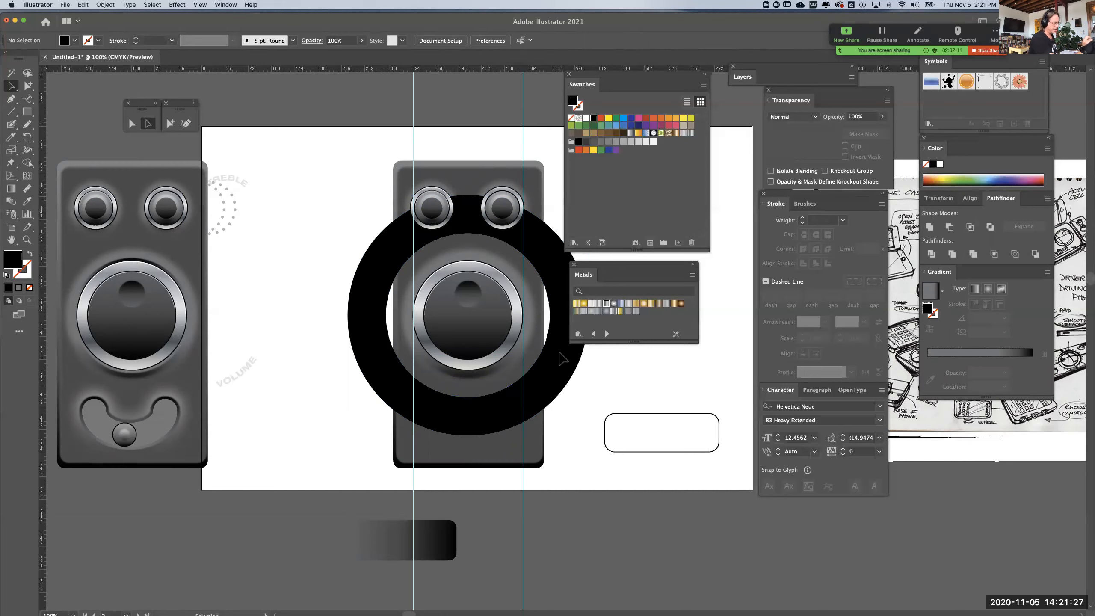
left_click_drag(597, 363, 557, 352)
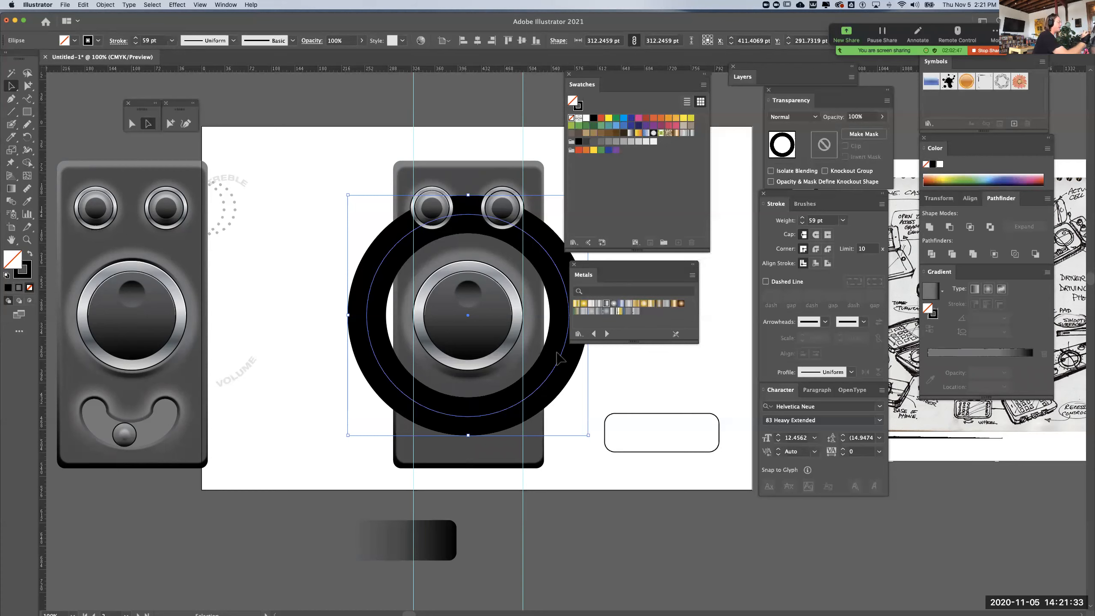
left_click(27, 274)
left_click(29, 288)
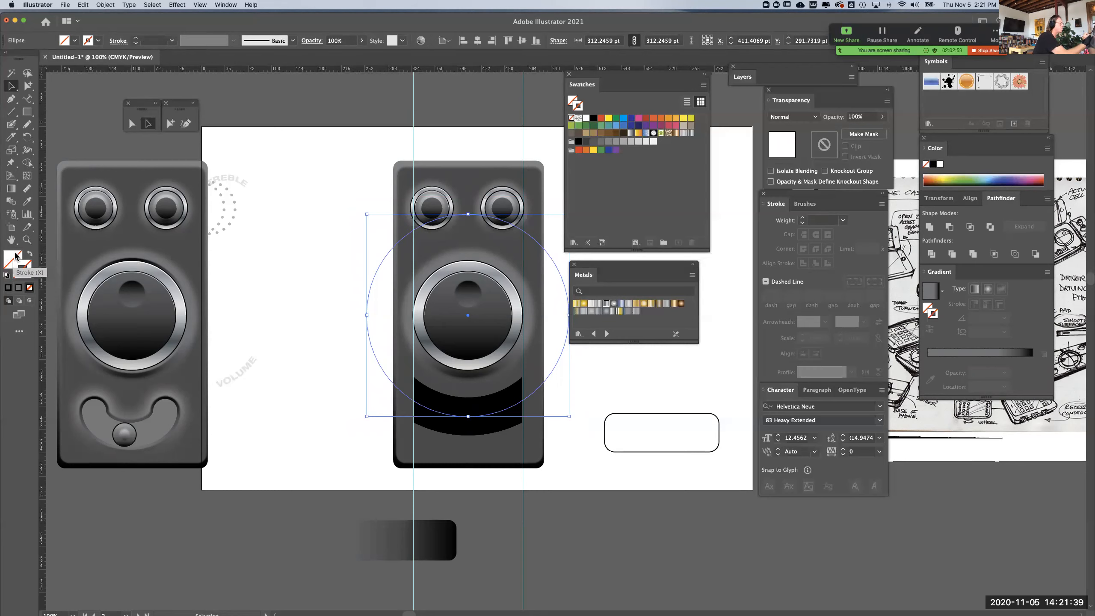
left_click(284, 557)
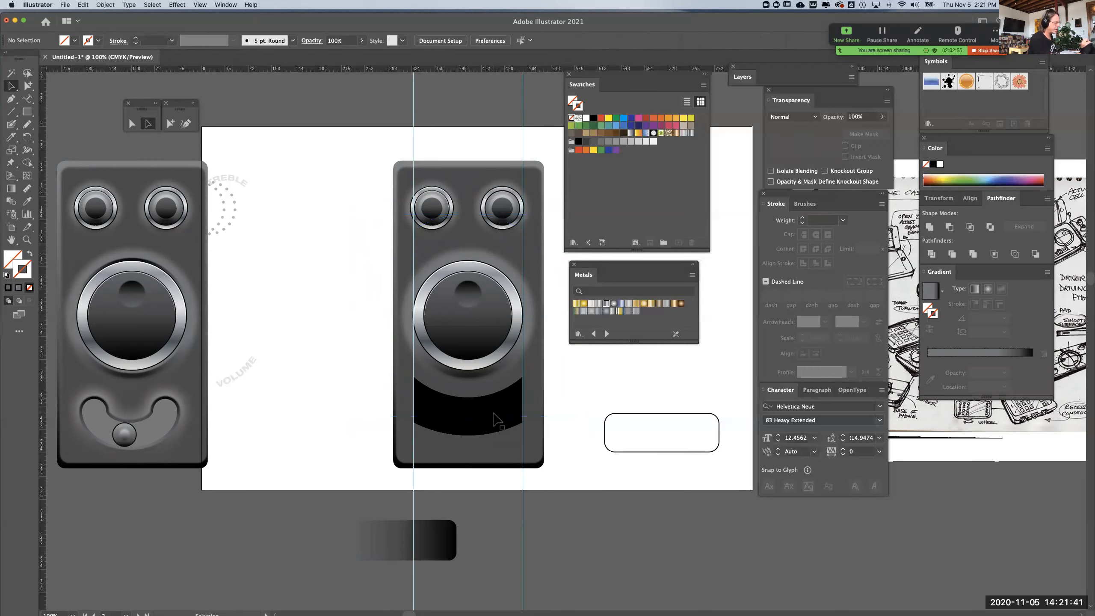
key("super+semicolon")
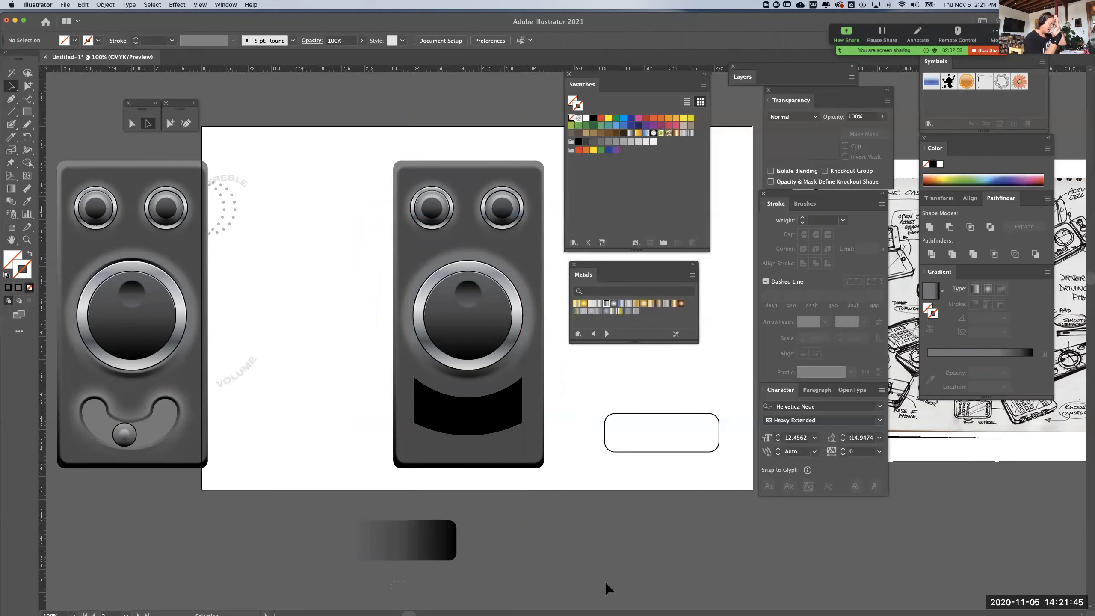
Move the curved black slot shape straight down about 453 pt, off the artboard below the device
left_click(487, 414)
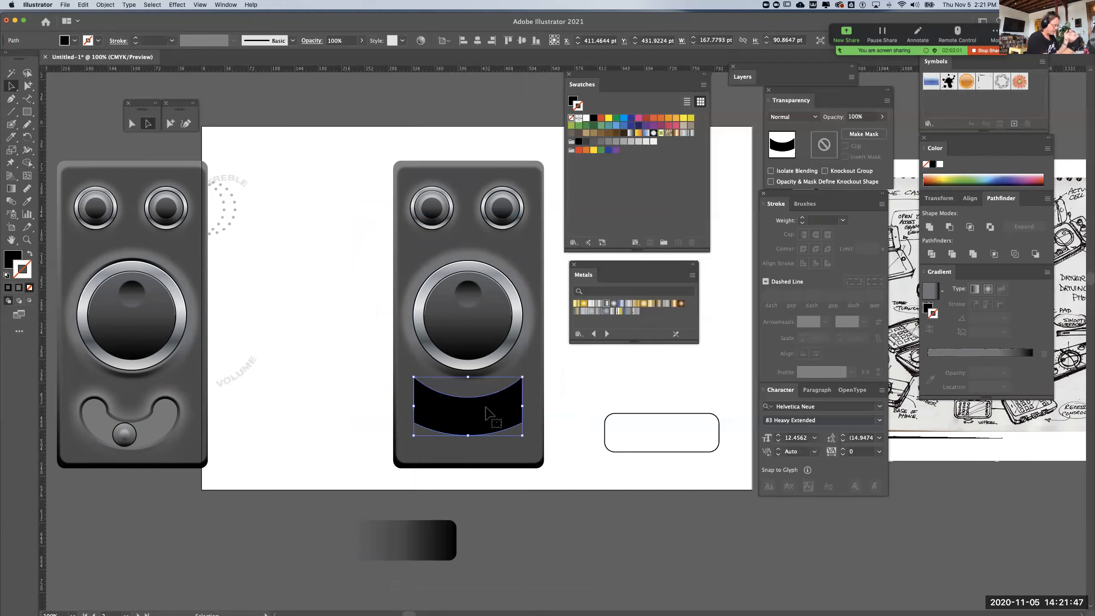
key("super+equal")
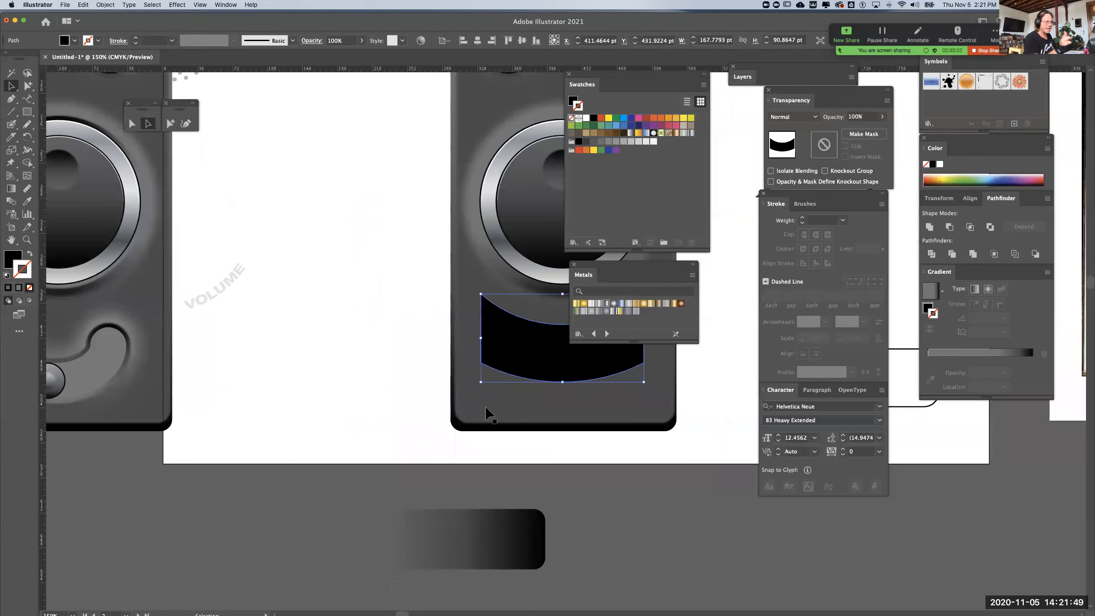
left_click_drag(587, 476, 504, 525)
left_click_drag(603, 427, 530, 483)
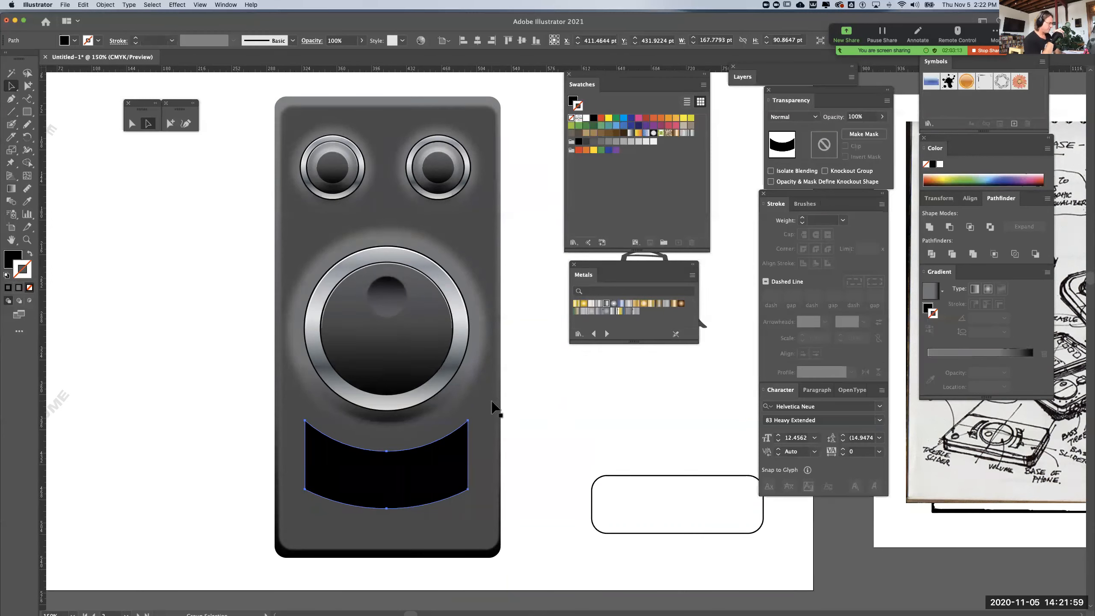
key("super+equal")
left_click_drag(464, 452, 390, 457)
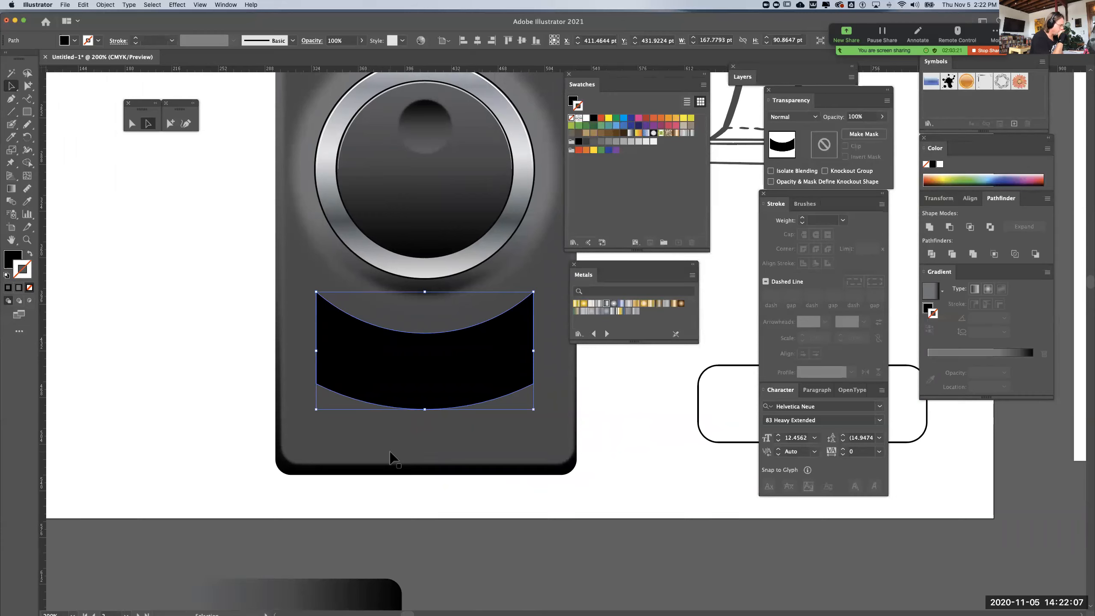
key("super+minus")
key("super+minus")
key("super+minus")
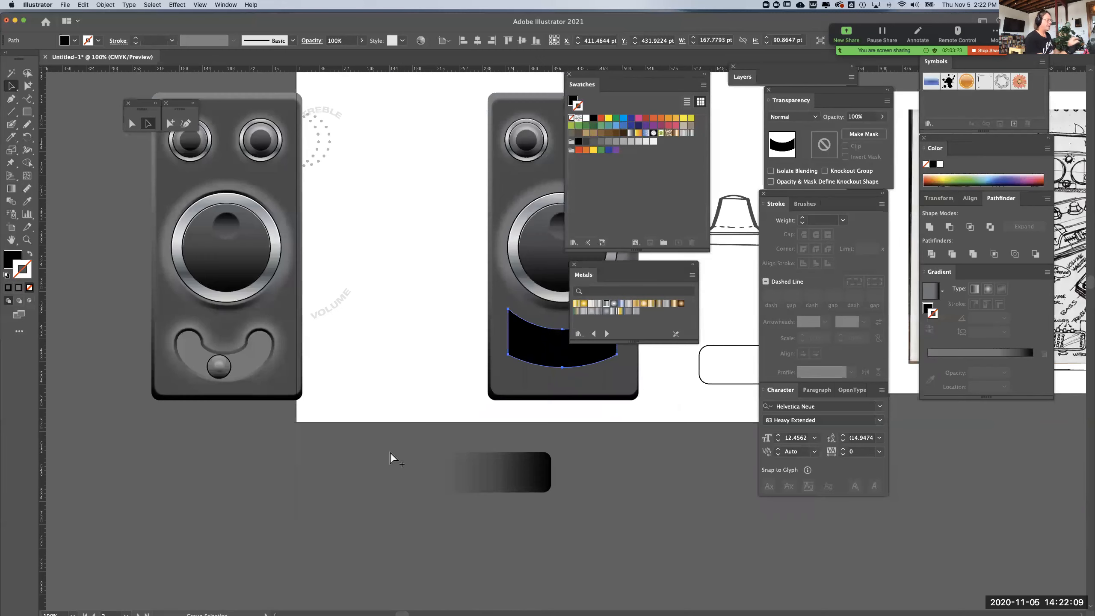
scroll(614, 418, "right", 5)
left_click_drag(429, 344, 429, 539)
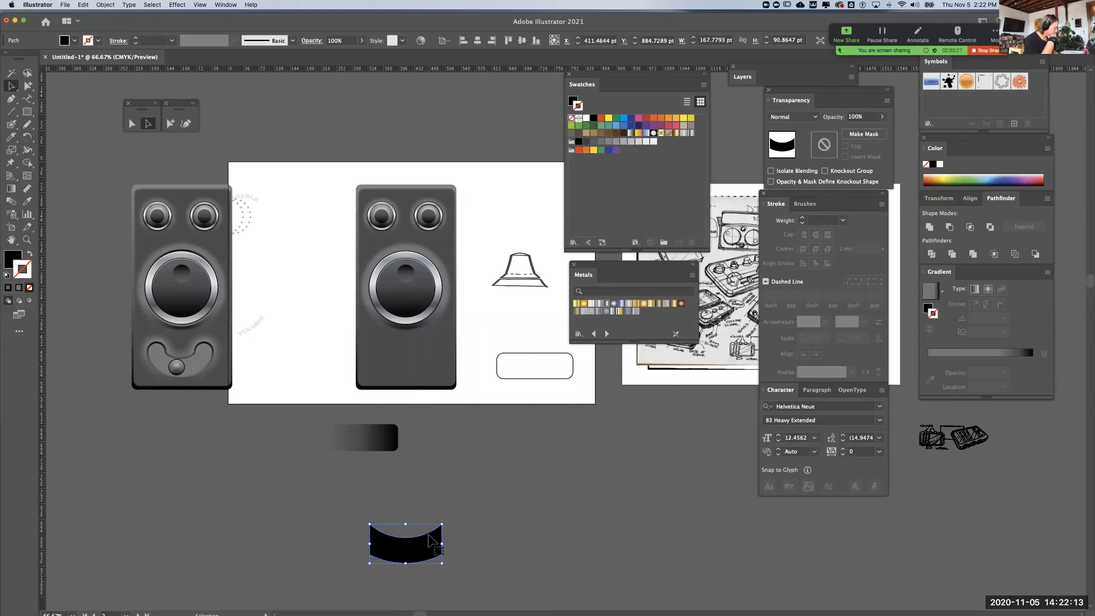
key("a")
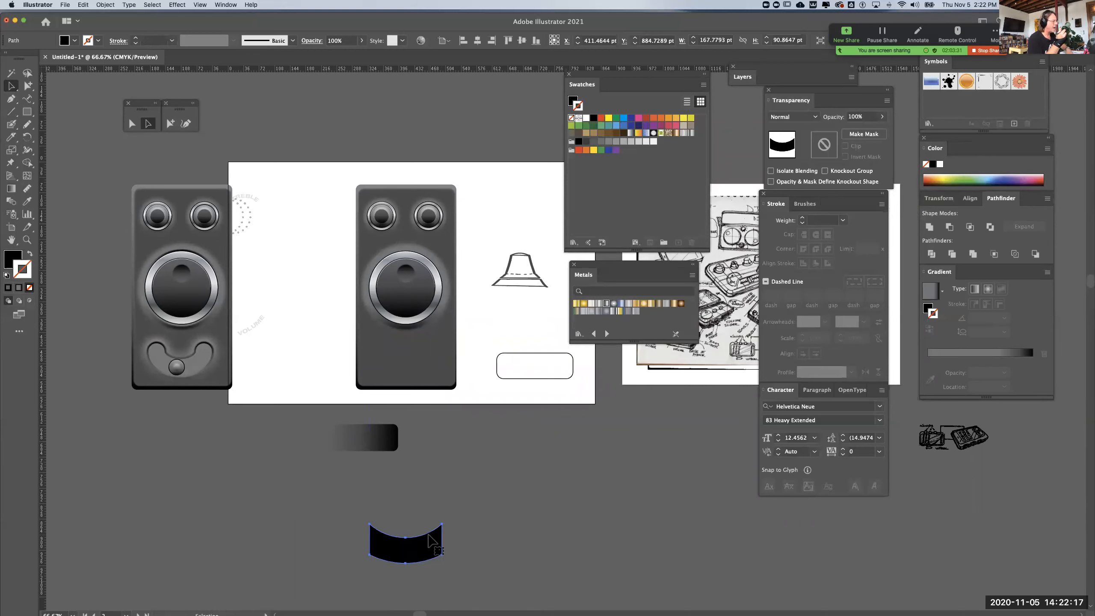
Select the unfilled, unstroked circle around the large knob using Outline view, and return to the preview
key("super+equal")
key("space")
left_click_drag(582, 441, 370, 596)
key("super+y")
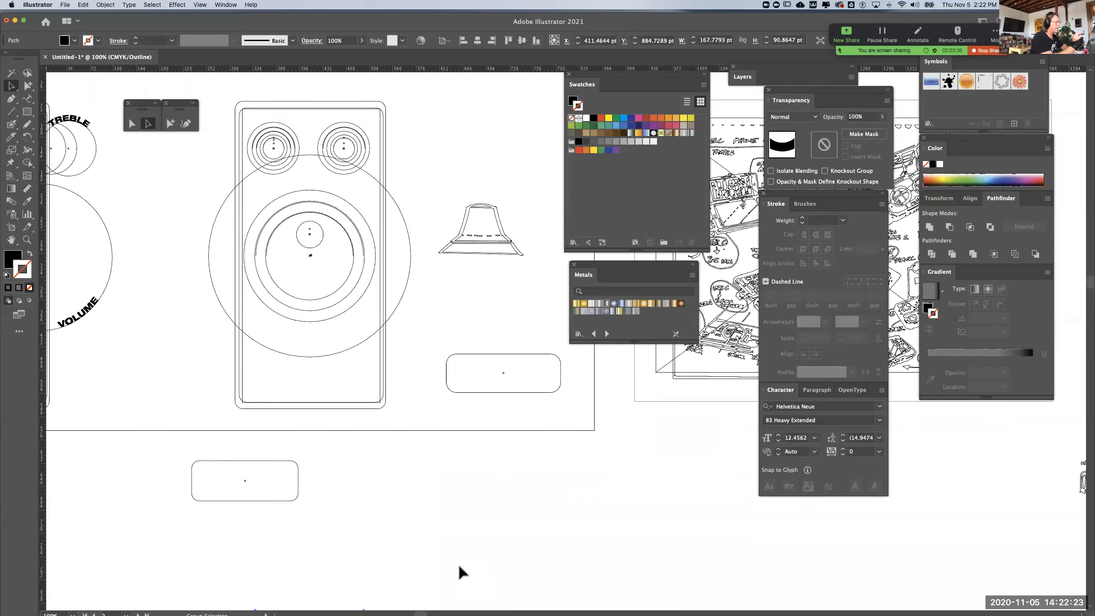
left_click(392, 314)
key("super+y")
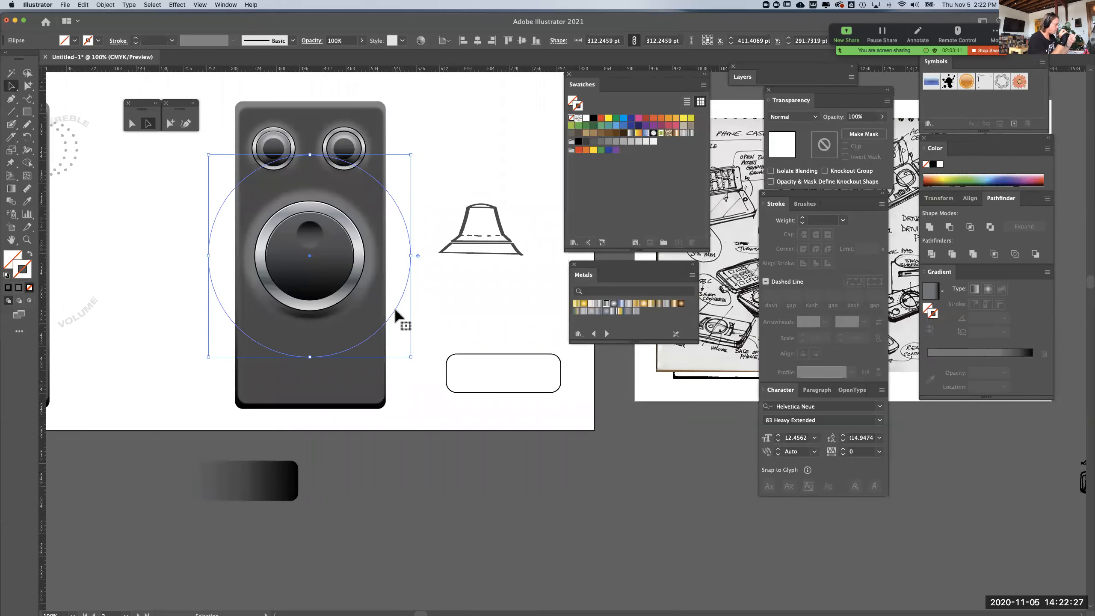
key("super+shift+b")
key("super+shift+b")
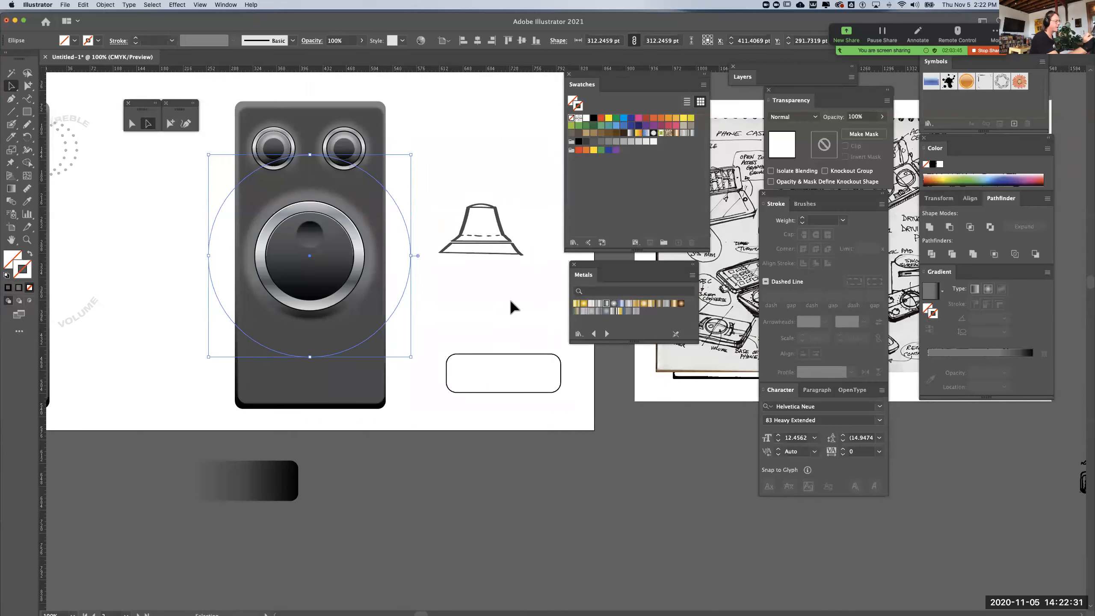
left_click(400, 304)
left_click(399, 304)
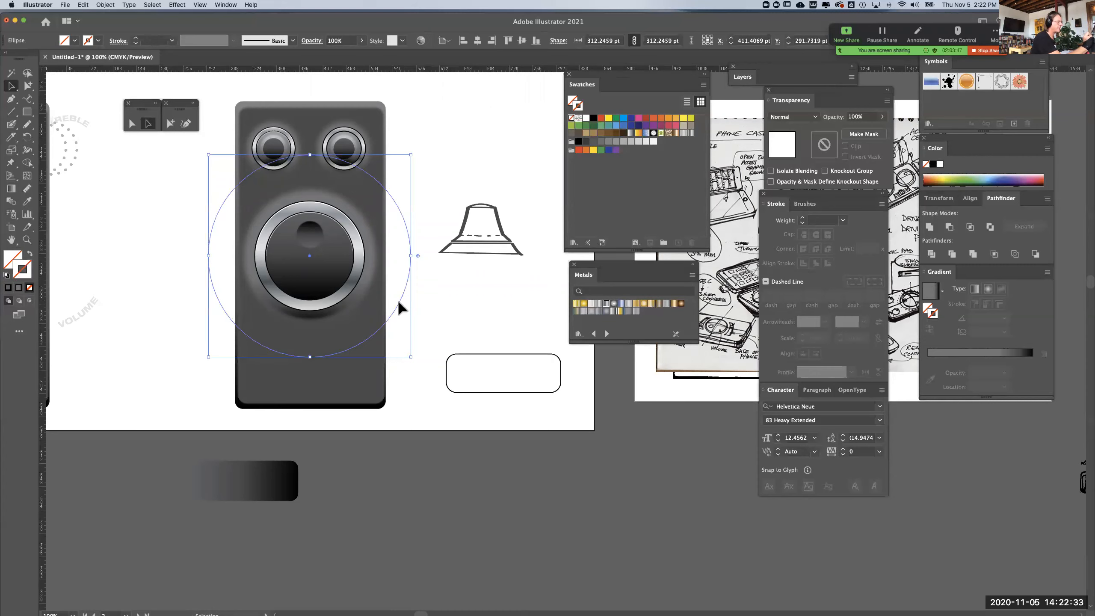
Increase the selected circle's stroke weight to 53 pt
left_click(803, 218)
left_click(802, 218)
left_click(802, 218)
left_click(803, 219)
left_click(803, 218)
left_click(802, 218)
left_click(802, 218)
left_click(802, 218)
left_click(802, 218)
left_click(802, 218)
left_click(802, 218)
left_click(802, 218)
left_click(802, 218)
left_click(802, 218)
left_click(802, 218)
left_click(803, 218)
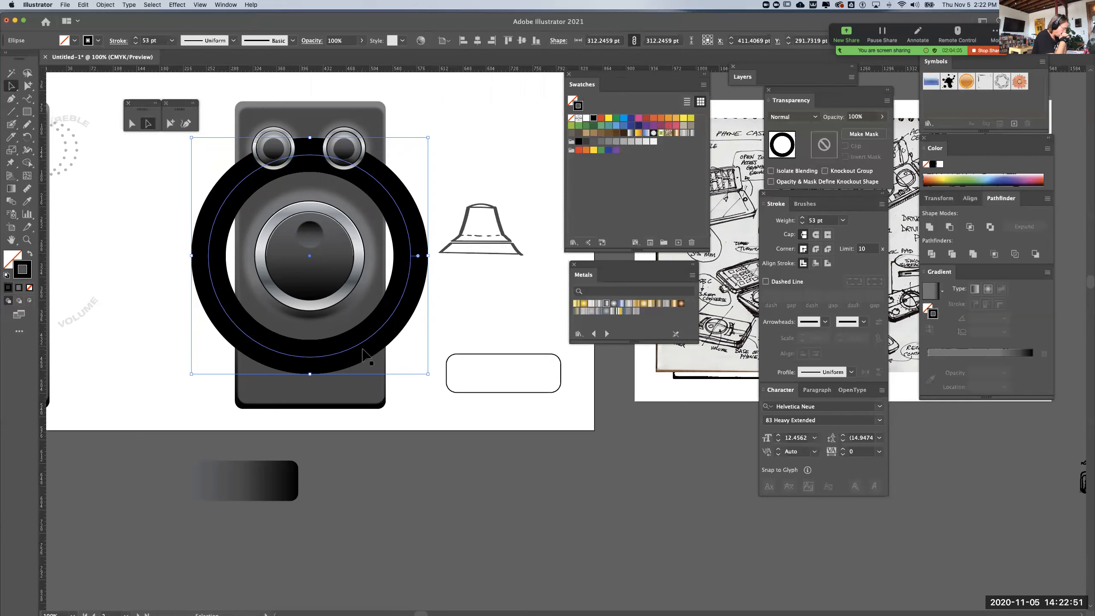
Cut the 53 pt circle with the Scissors tool at two points below the knob, separating a short arc at its base
left_click(11, 136)
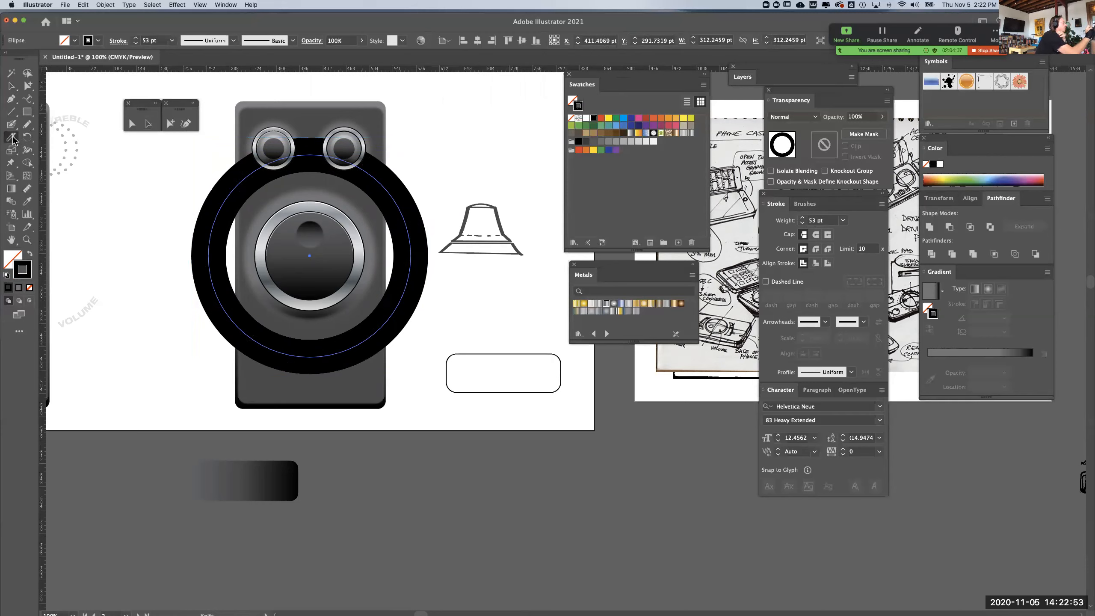
left_click_drag(11, 136, 61, 139)
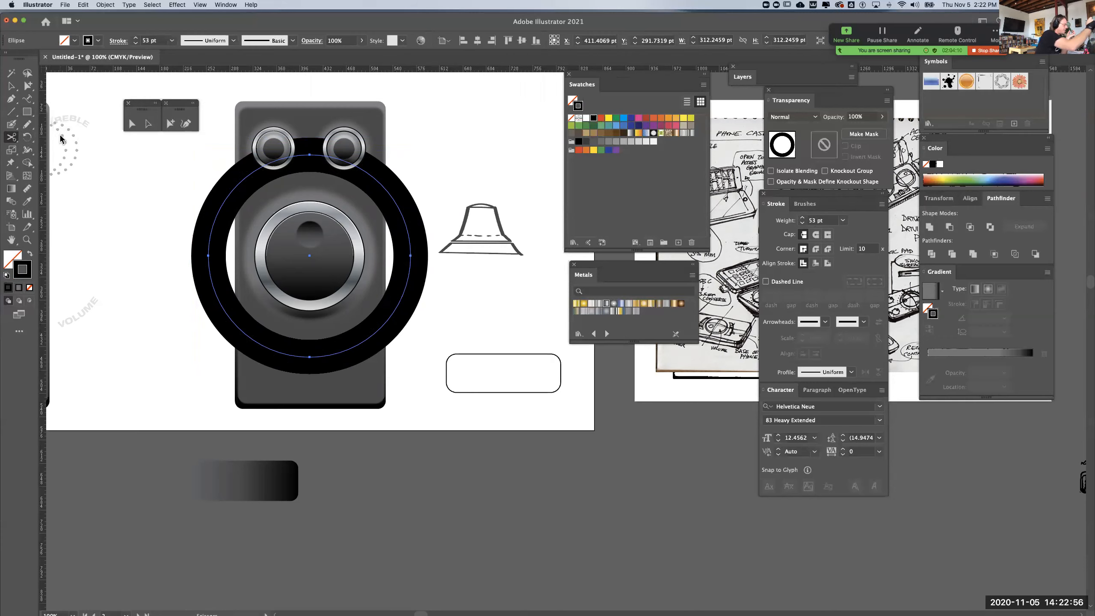
left_click(270, 347)
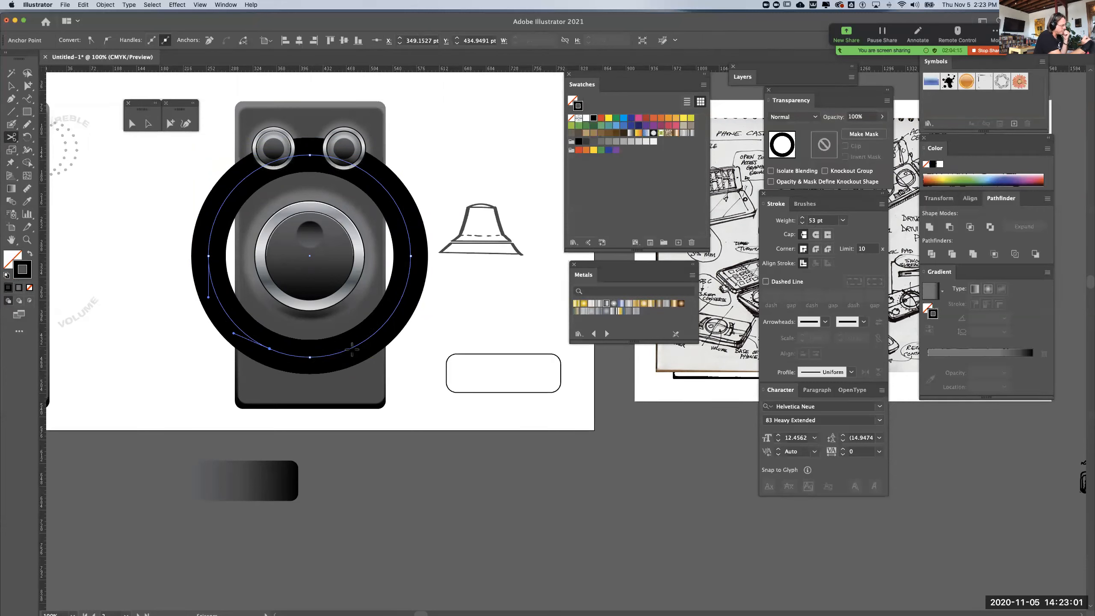
left_click(351, 349)
left_click(170, 123)
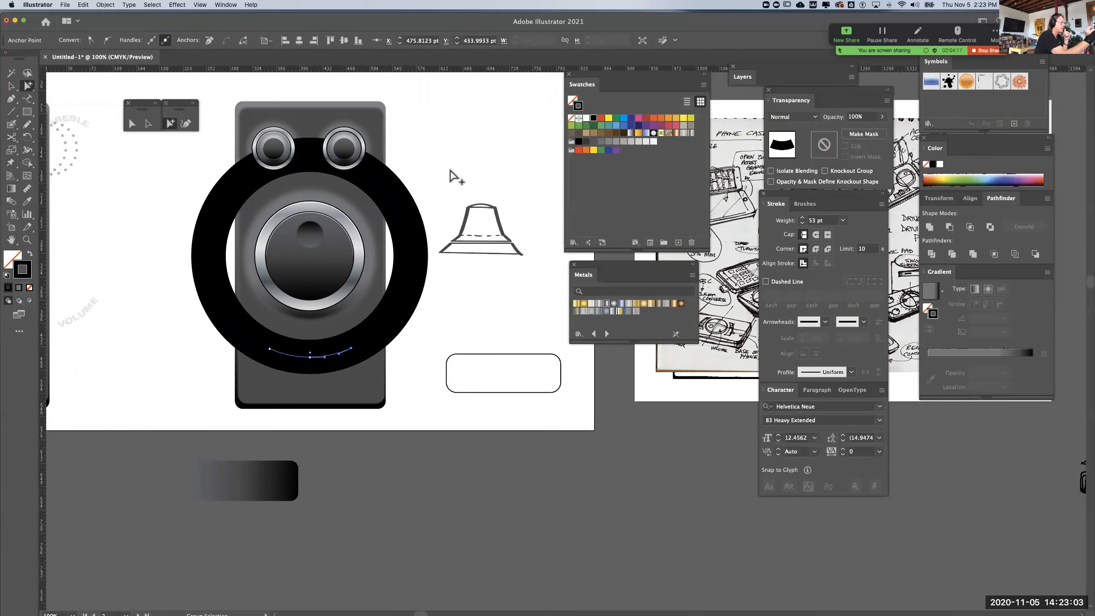
Delete the rest of the cut ring around the knob and give the remaining 53 pt arc round caps
left_click(415, 239)
key("Delete")
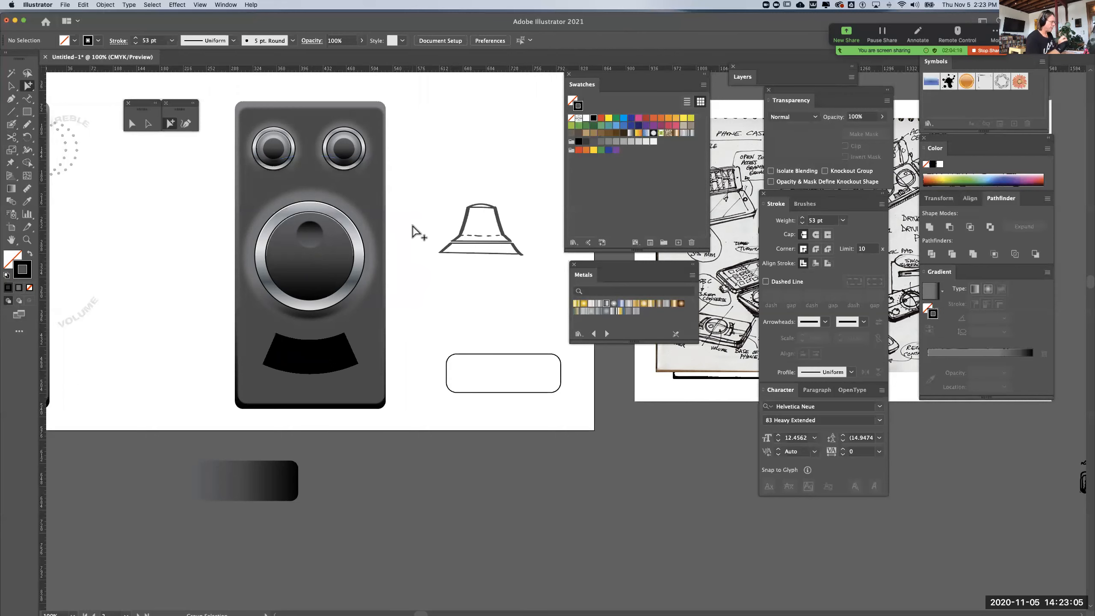
left_click(309, 354)
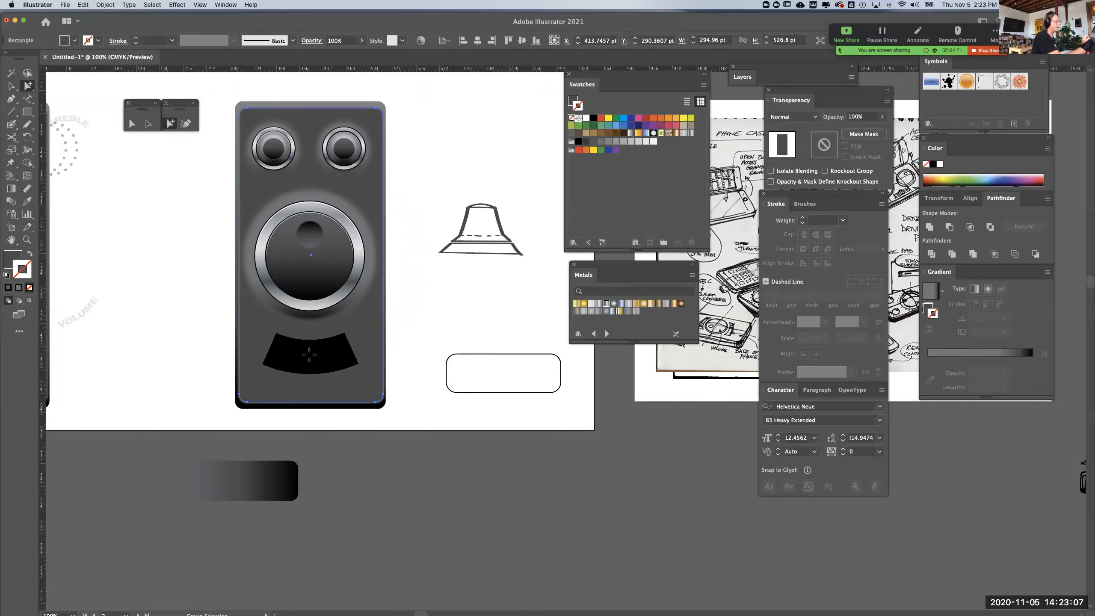
left_click(346, 351)
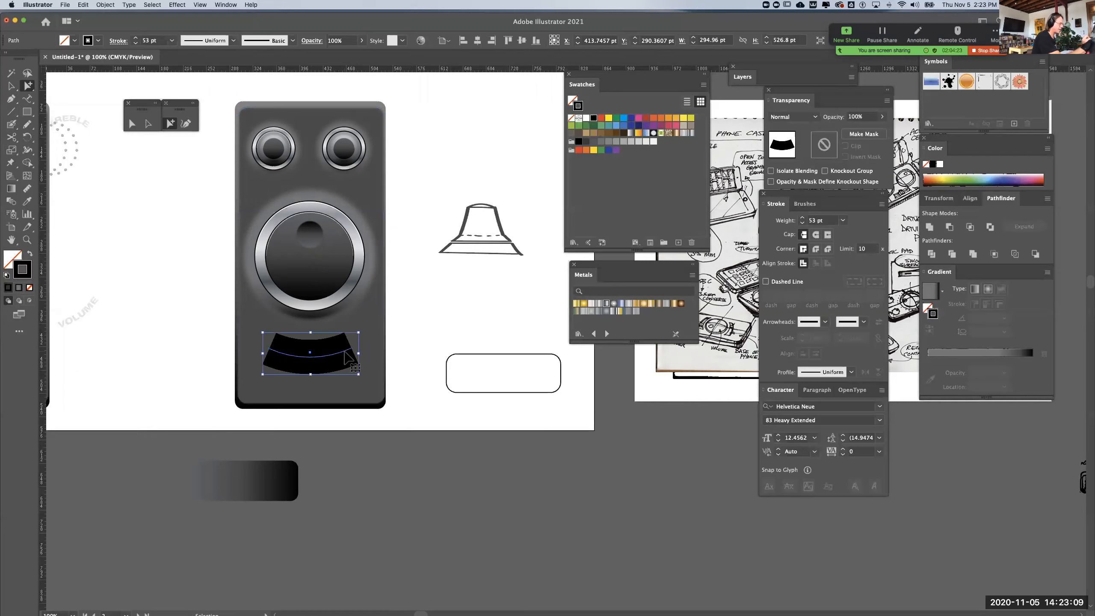
left_click(815, 235)
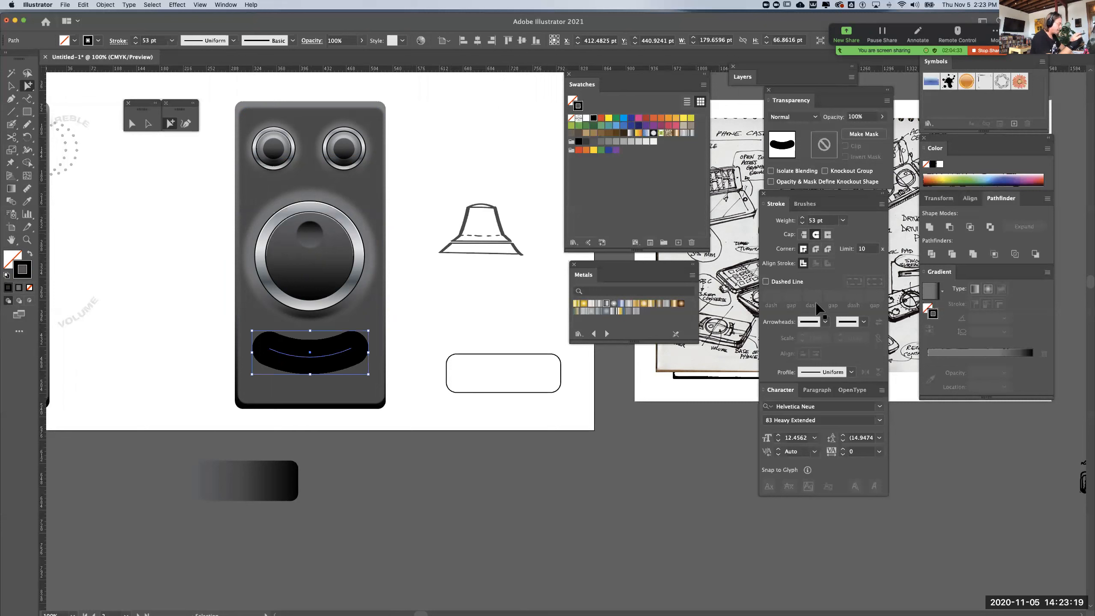
Convert the arc's 53 pt stroke below the large knob into a filled shape with Outline Stroke
key("super+F10")
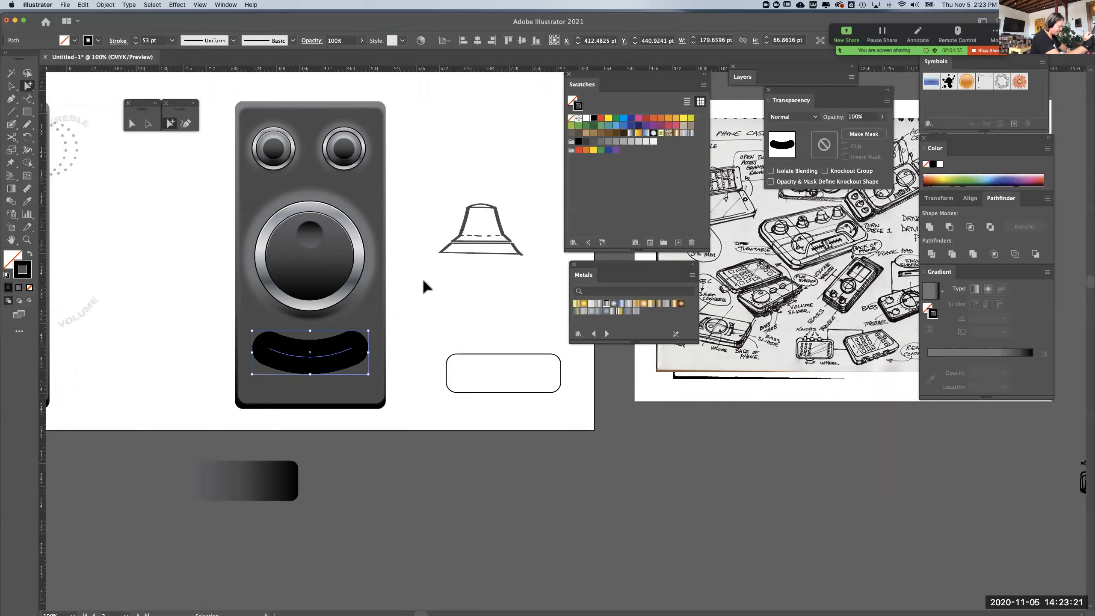
key("super+y")
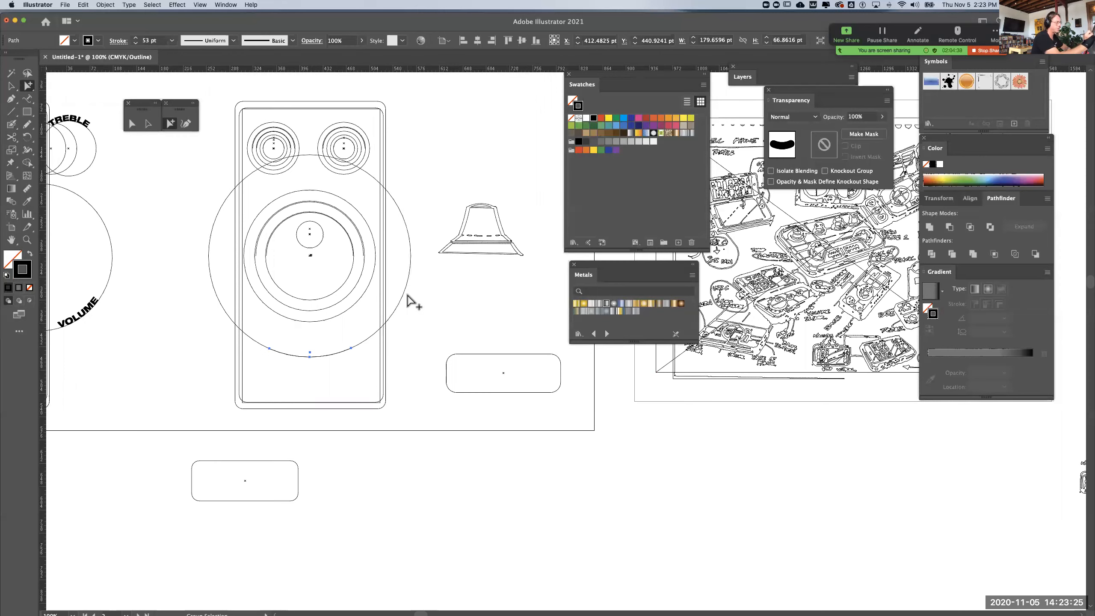
key("super")
key("super+y")
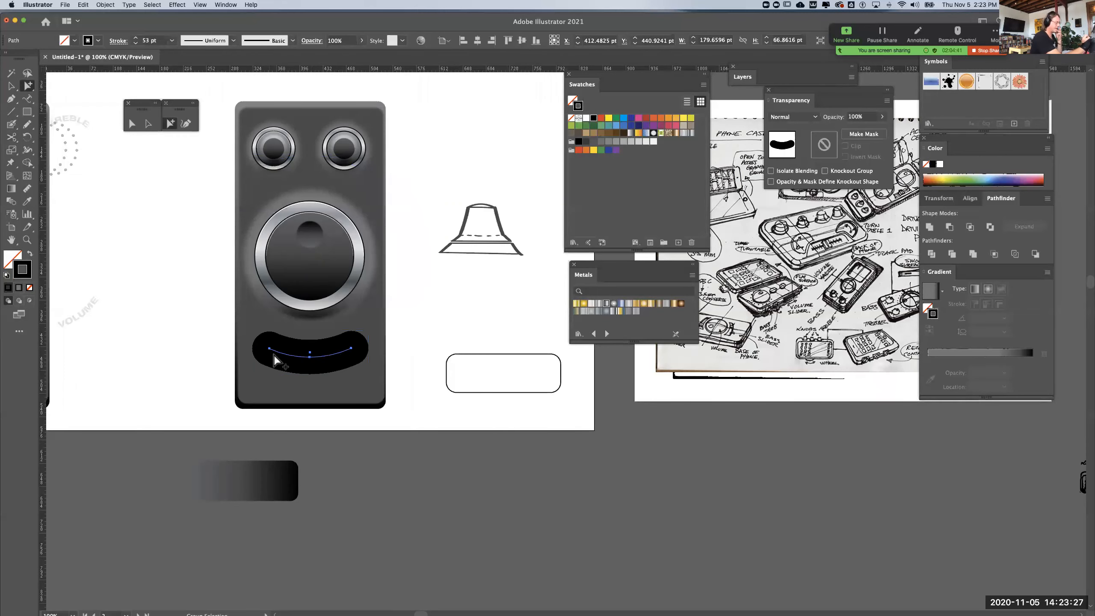
left_click(105, 5)
mouse_move(164, 198)
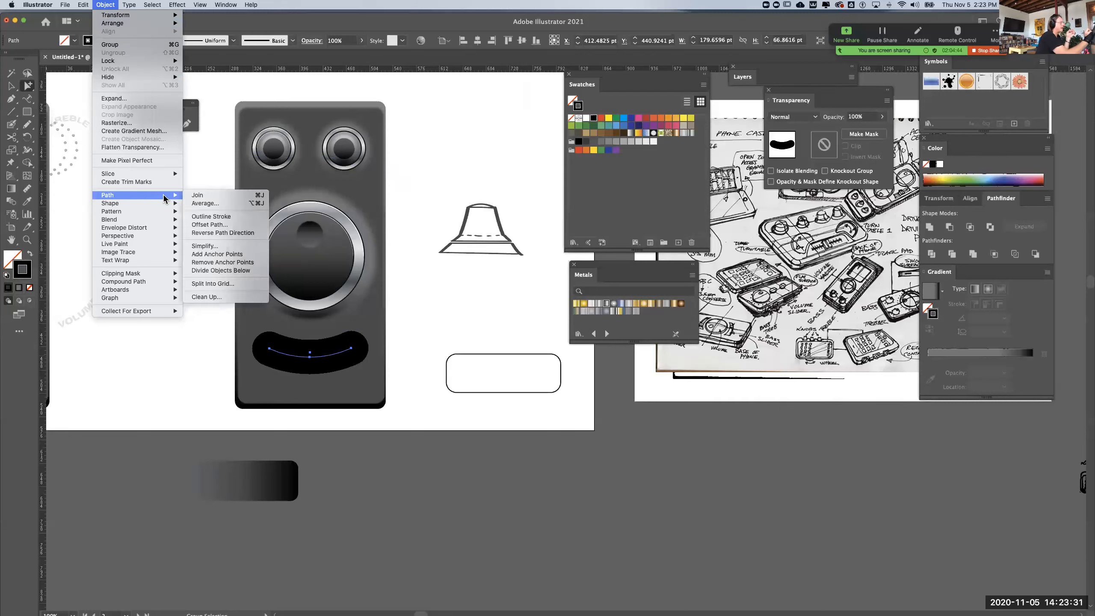
left_click(221, 216)
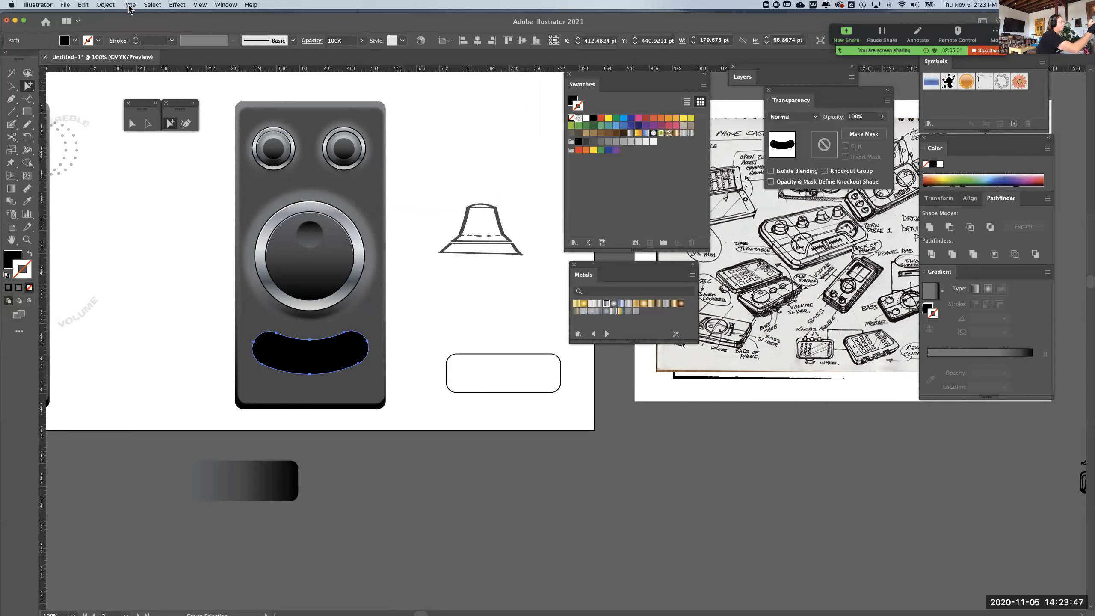
Create a larger copy of the curved black slot with a 15 pt Offset Path and miter joins
left_click(111, 9)
mouse_move(134, 195)
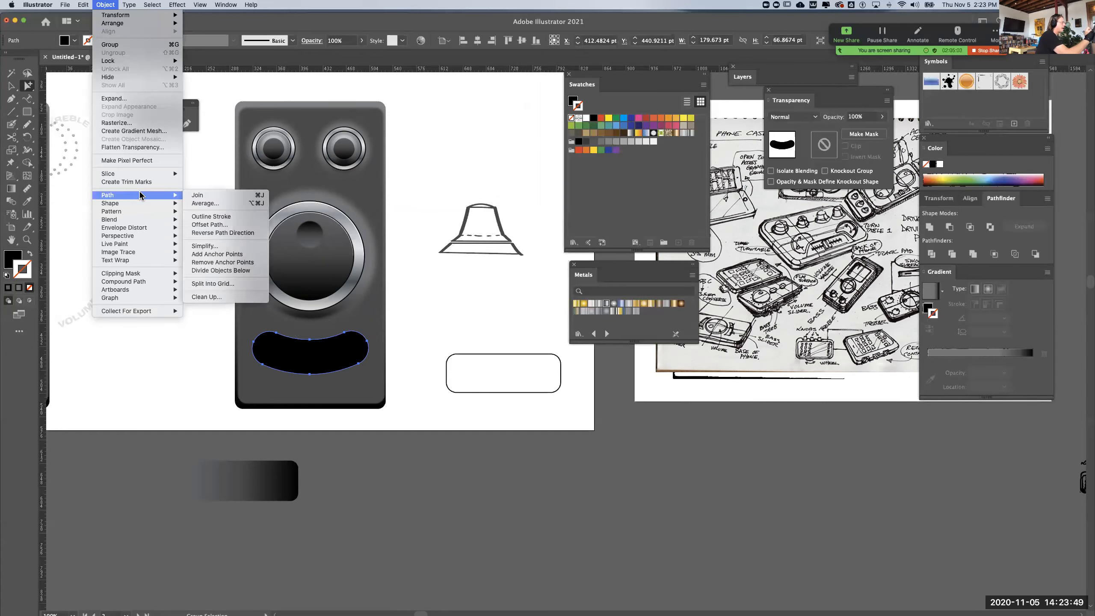
left_click(233, 224)
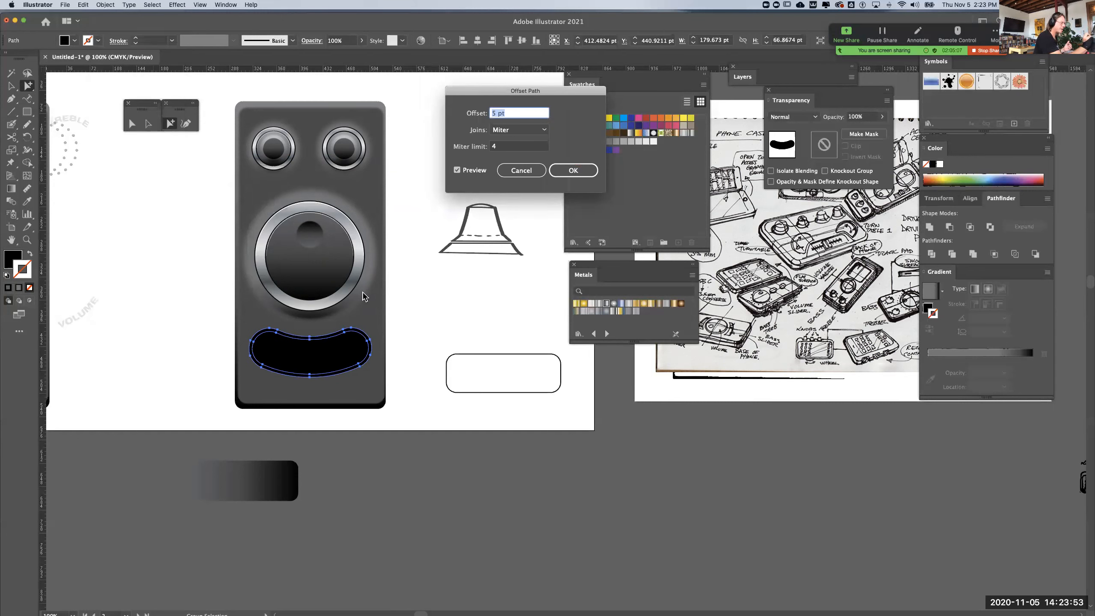
left_click_drag(497, 113, 482, 113)
type("7")
key("Tab")
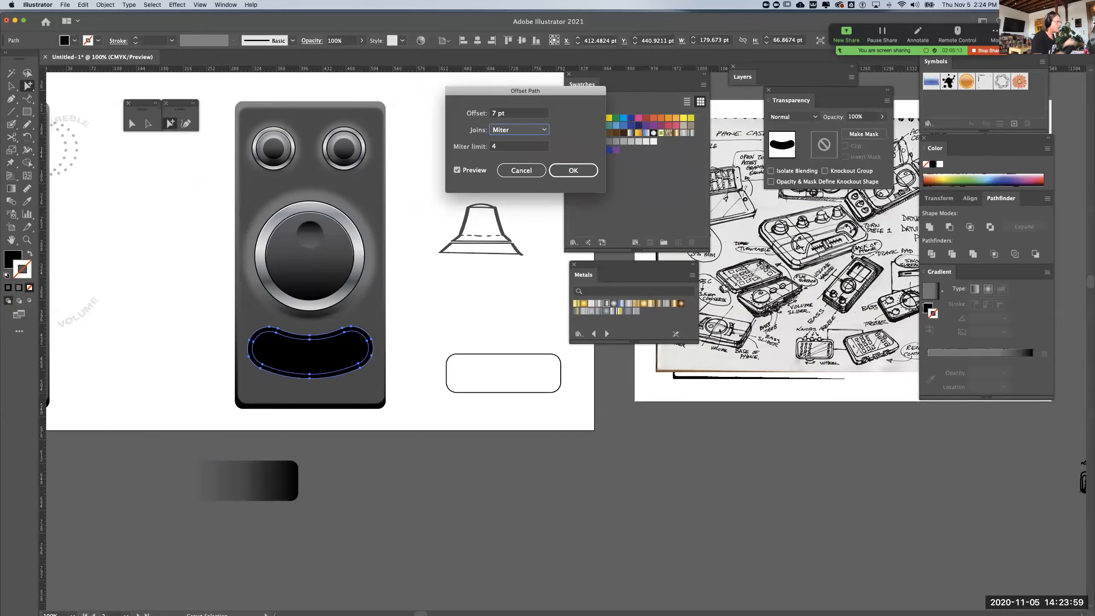
double_click(497, 113)
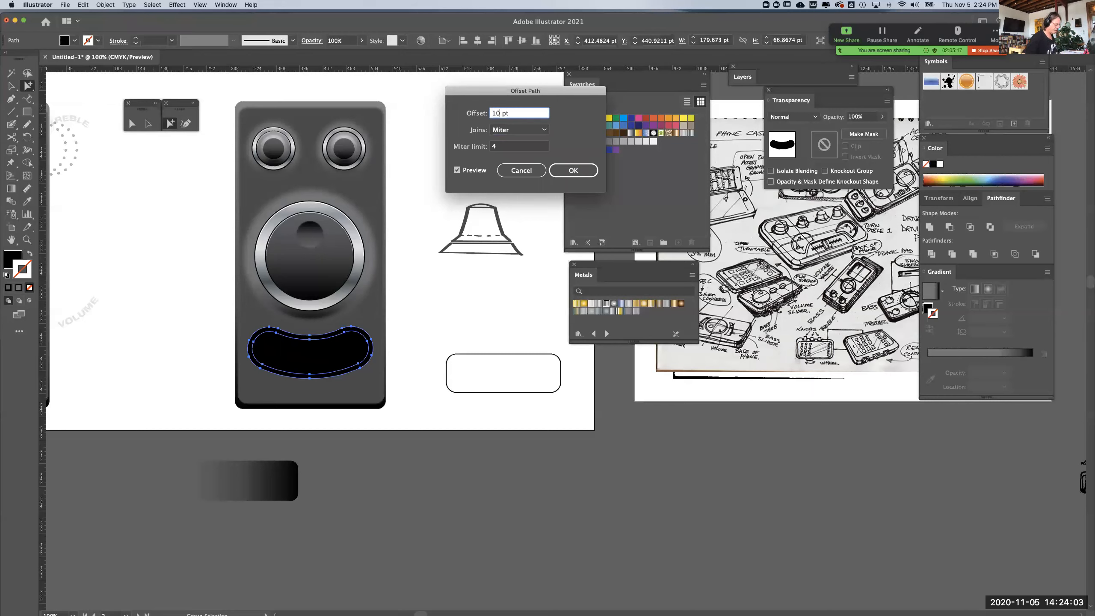
type("10")
key("Tab")
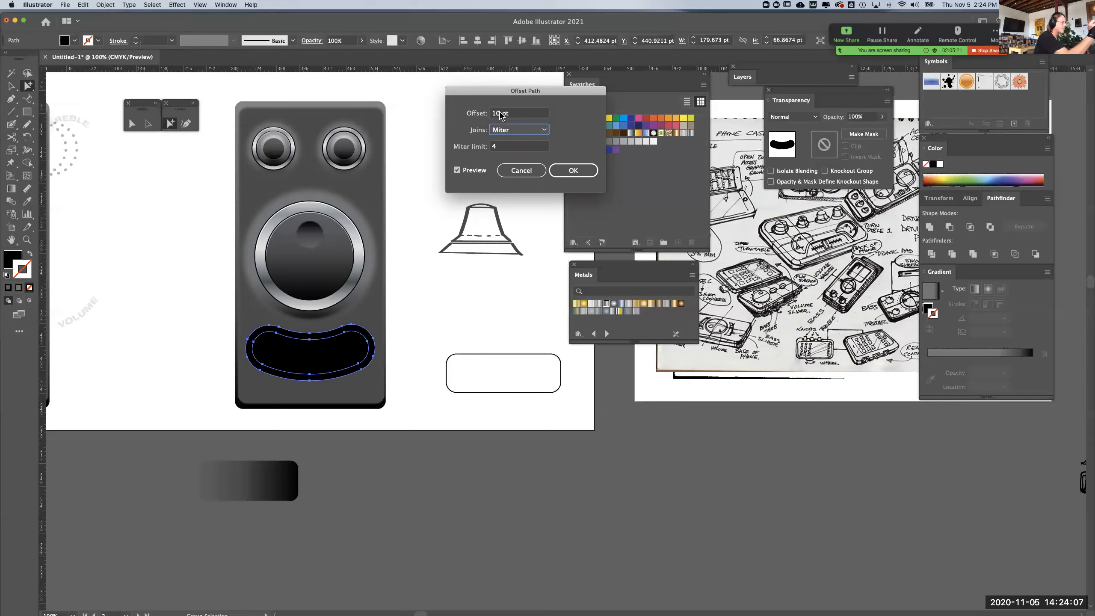
left_click_drag(501, 114, 476, 117)
type("15")
key("Tab")
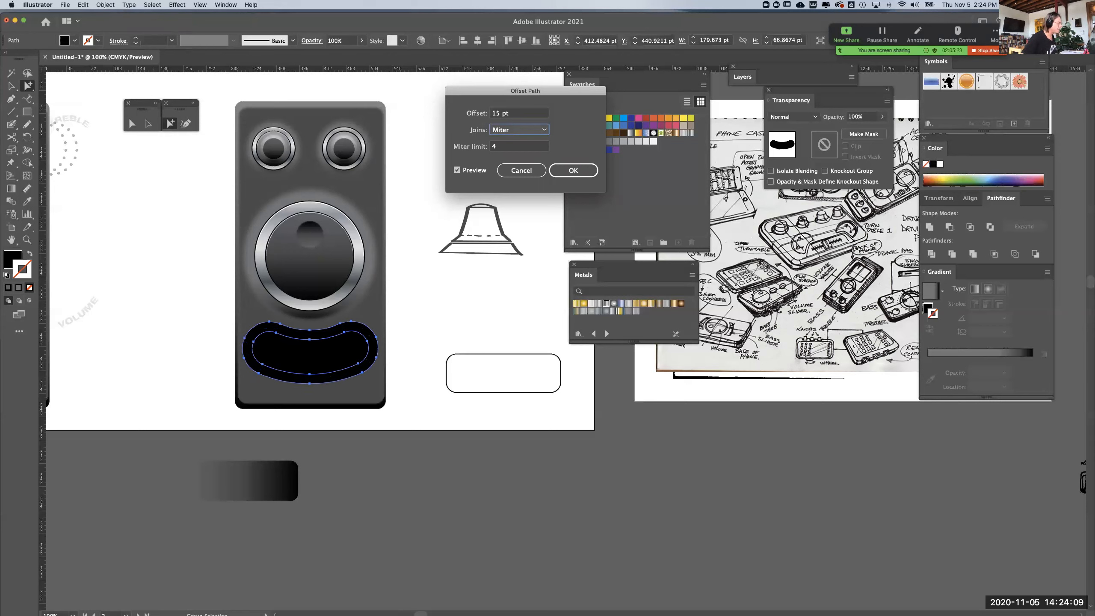
left_click(573, 170)
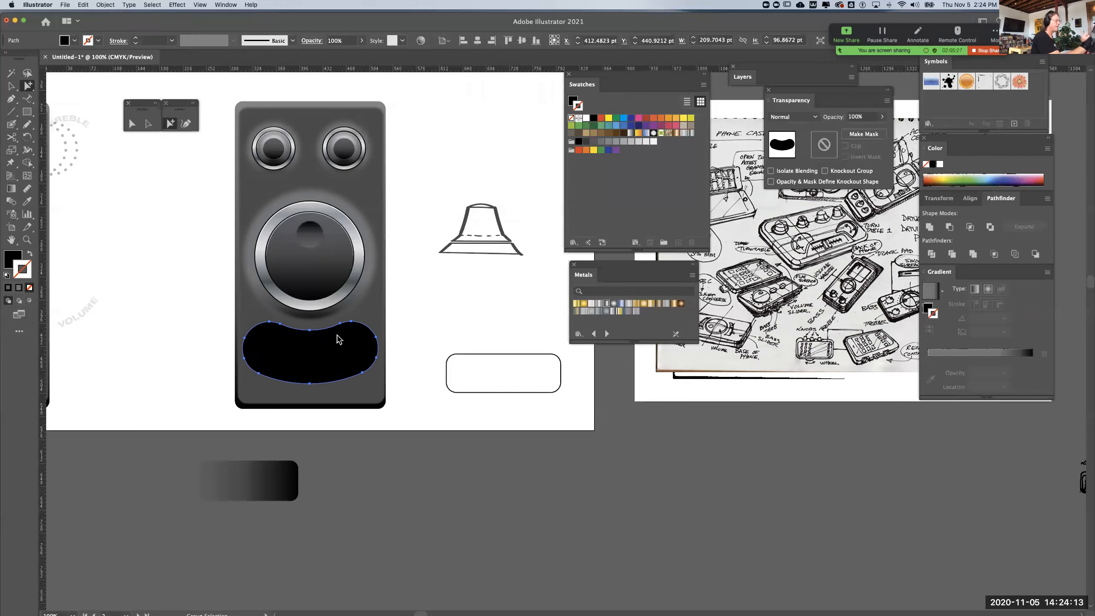
Fill the larger offset shape around the slot with the white-to-black linear gradient swatch and leave its stroke at none
left_click(631, 137)
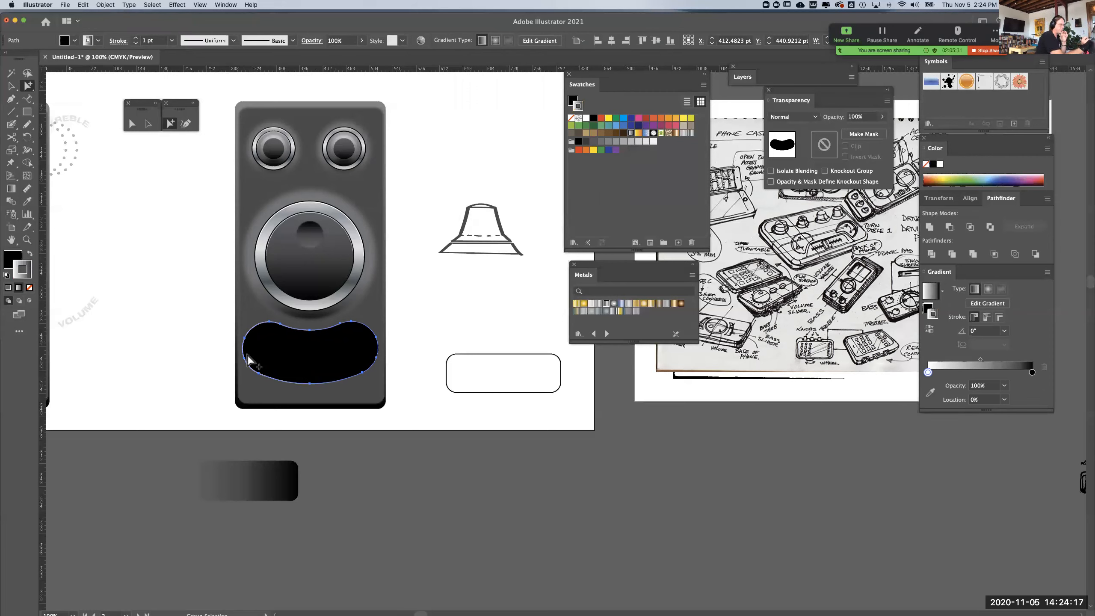
left_click(30, 288)
left_click(14, 258)
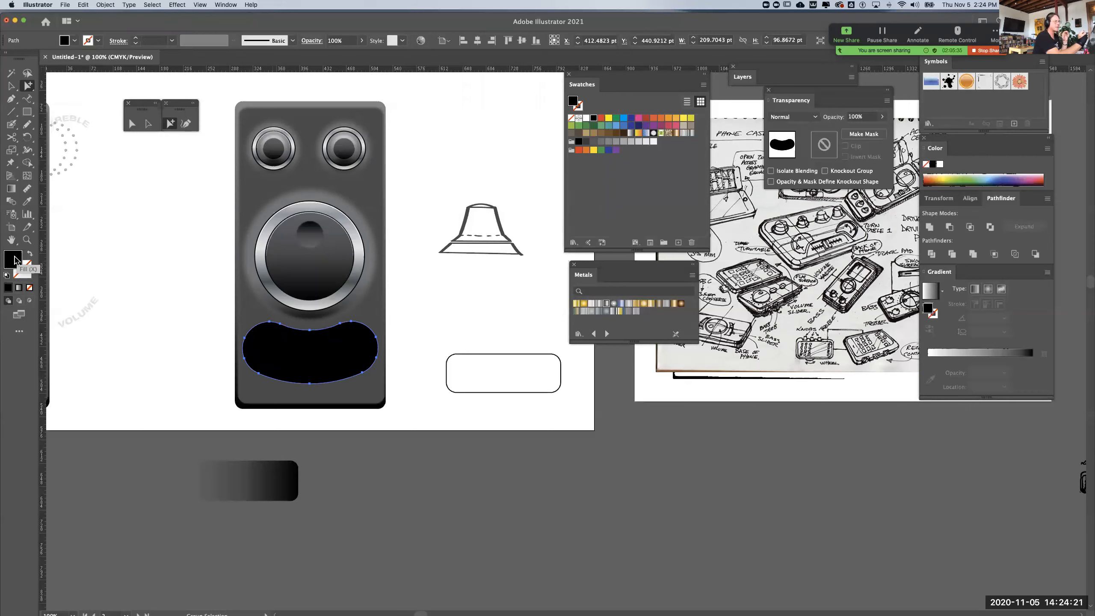
left_click(631, 133)
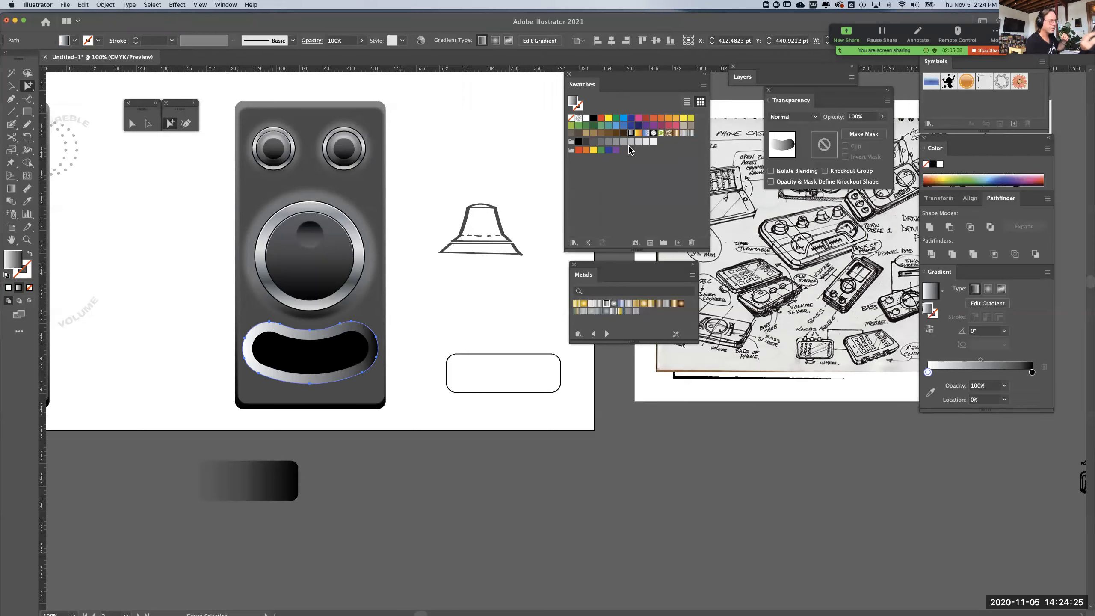
Set the offset shape's gradient angle to 90°, reverse the gradient, and darken its white end stop to gray
left_click(1004, 330)
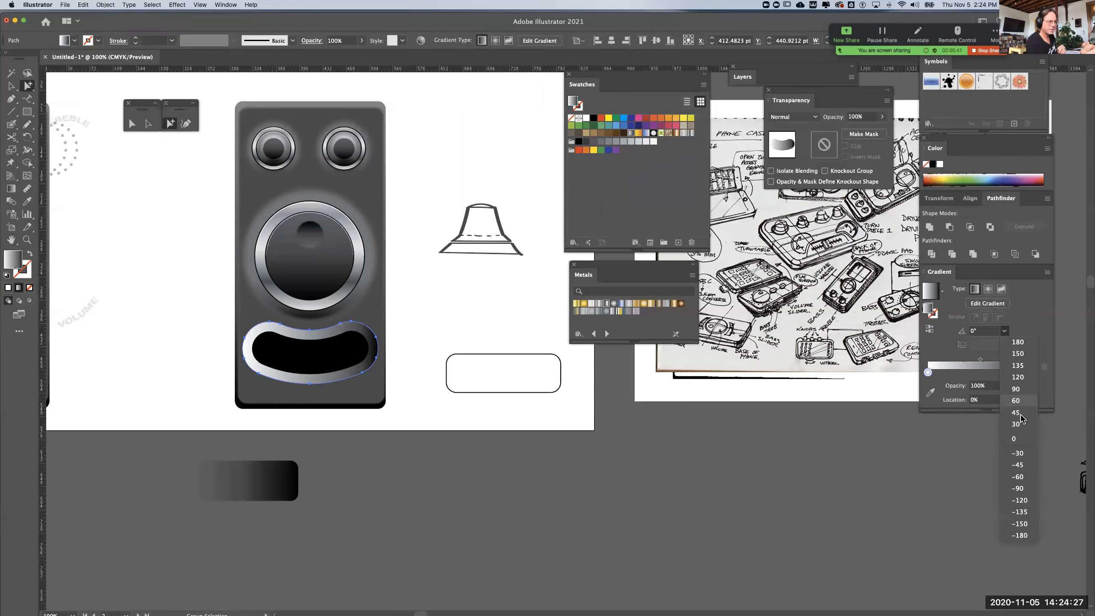
left_click(1023, 389)
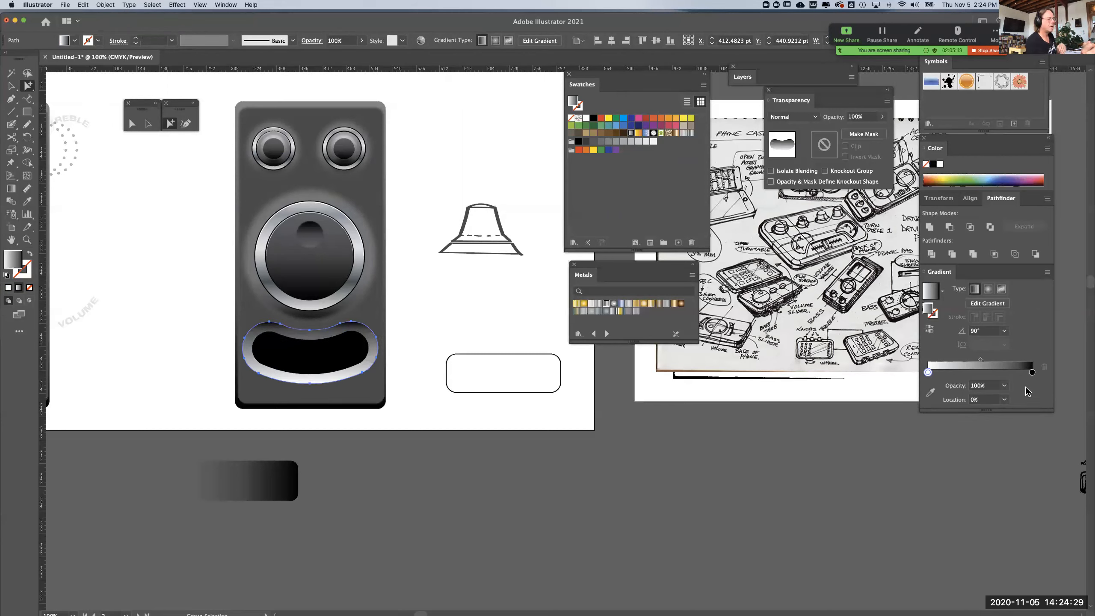
left_click(931, 330)
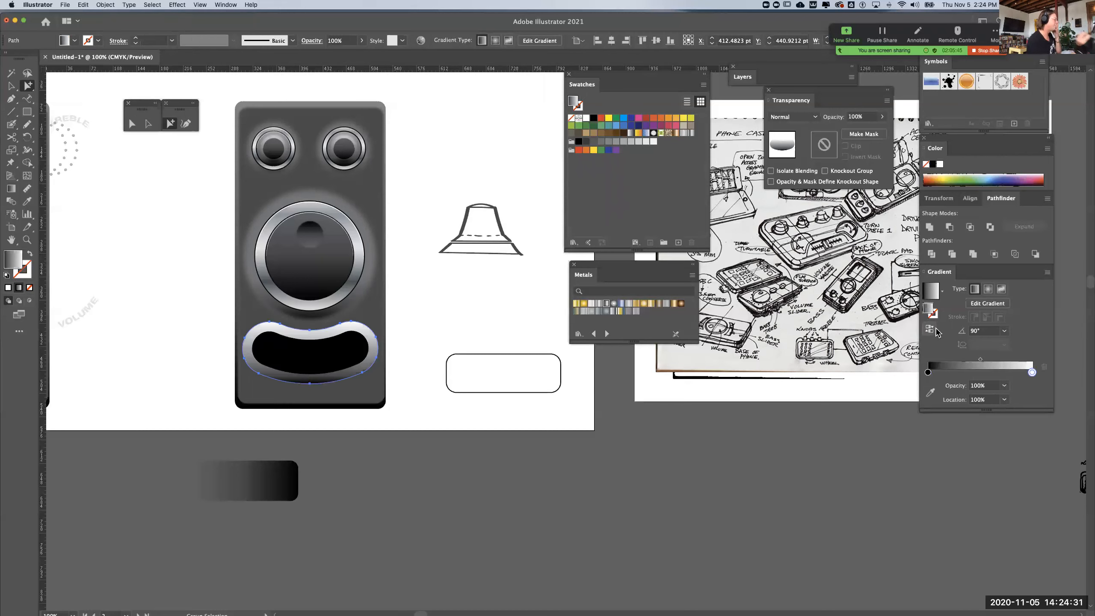
left_click(999, 371)
mouse_move(1032, 372)
left_mouse_down()
mouse_move(1046, 448)
mouse_move(1052, 372)
left_mouse_up()
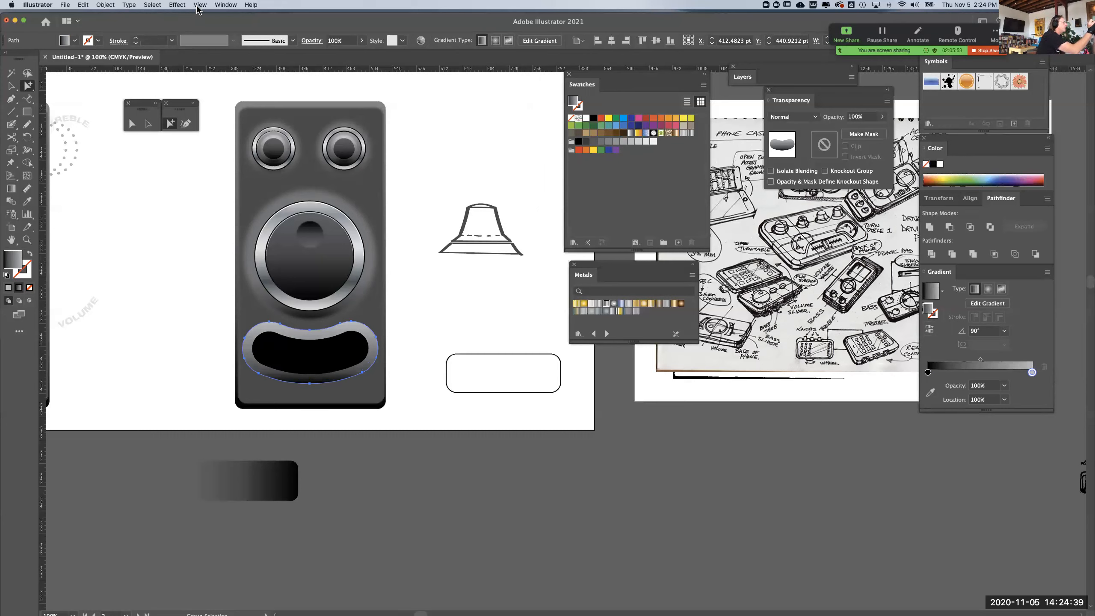
Apply a Gaussian Blur with a radius above 3.5218 pixels to the gradient shape behind the slot, and deselect it
left_click(177, 5)
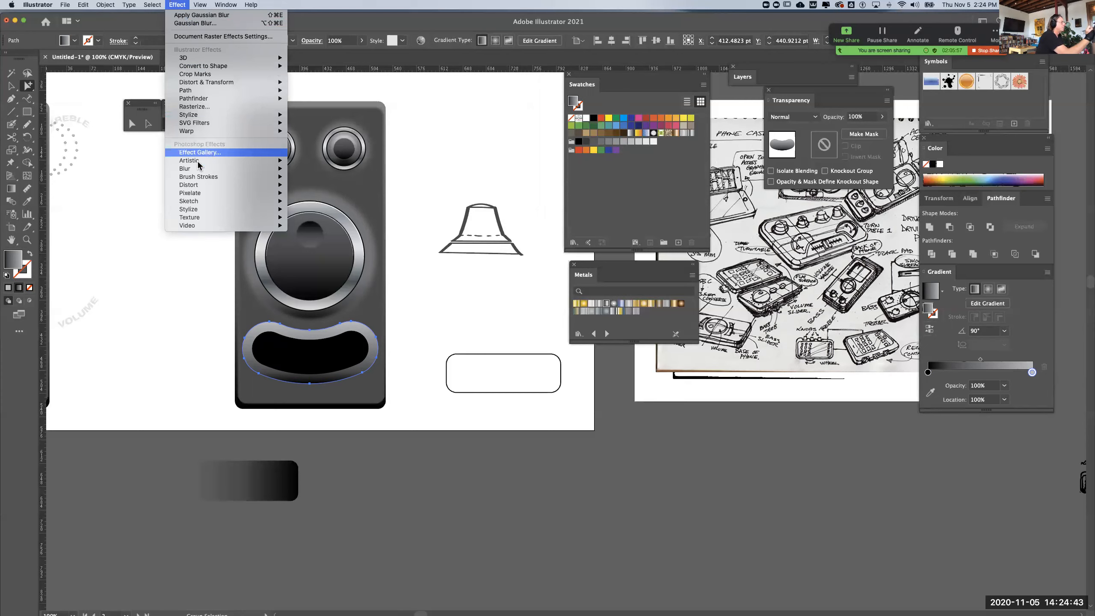
mouse_move(233, 170)
left_click(328, 170)
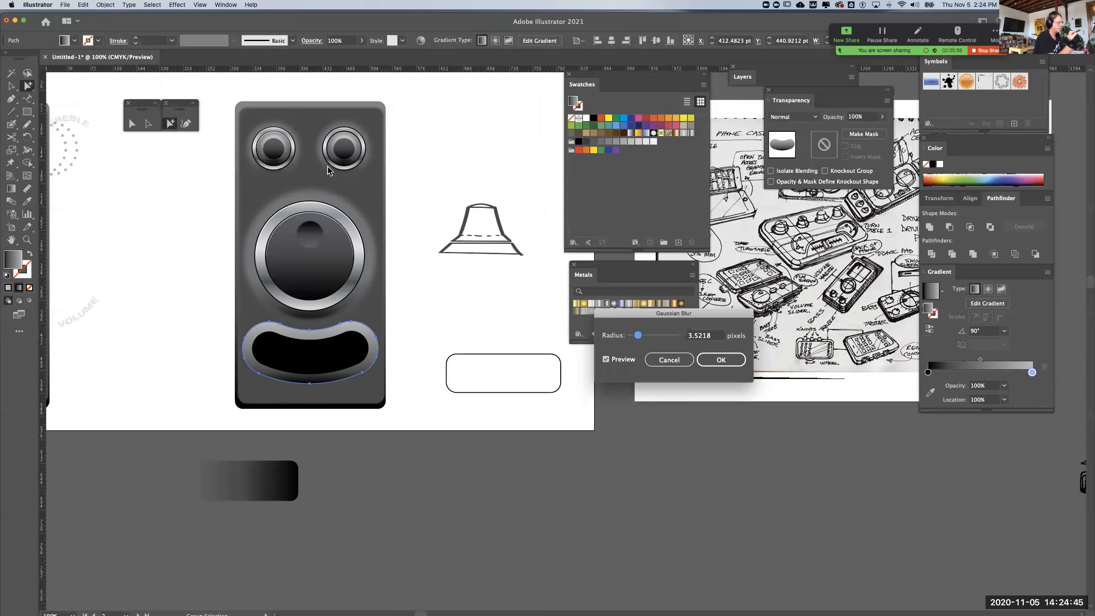
left_click_drag(638, 340, 653, 340)
left_click(718, 359)
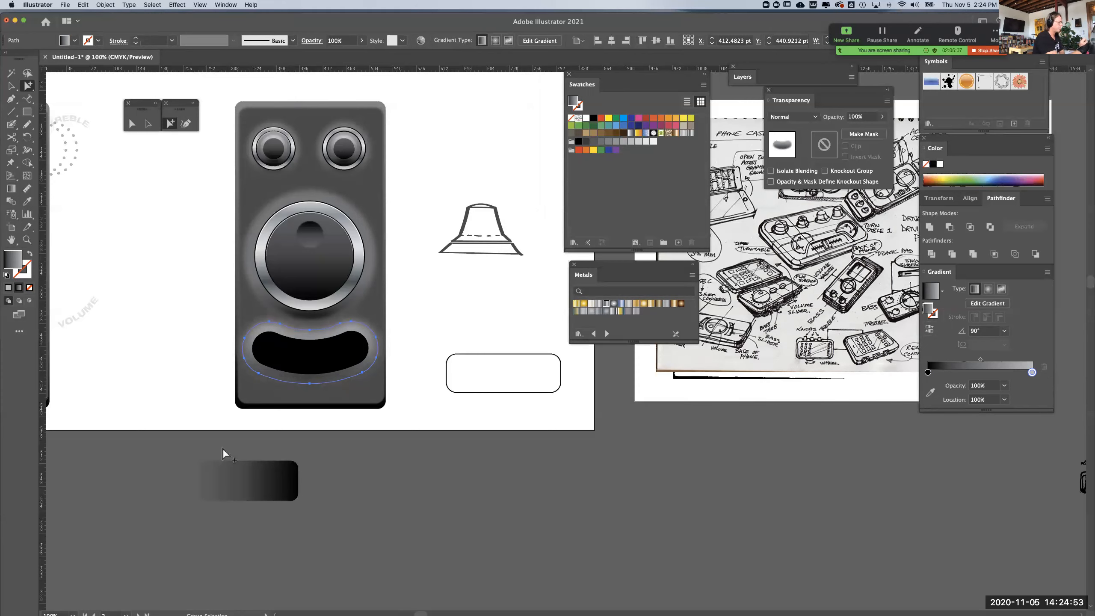
left_click(179, 523)
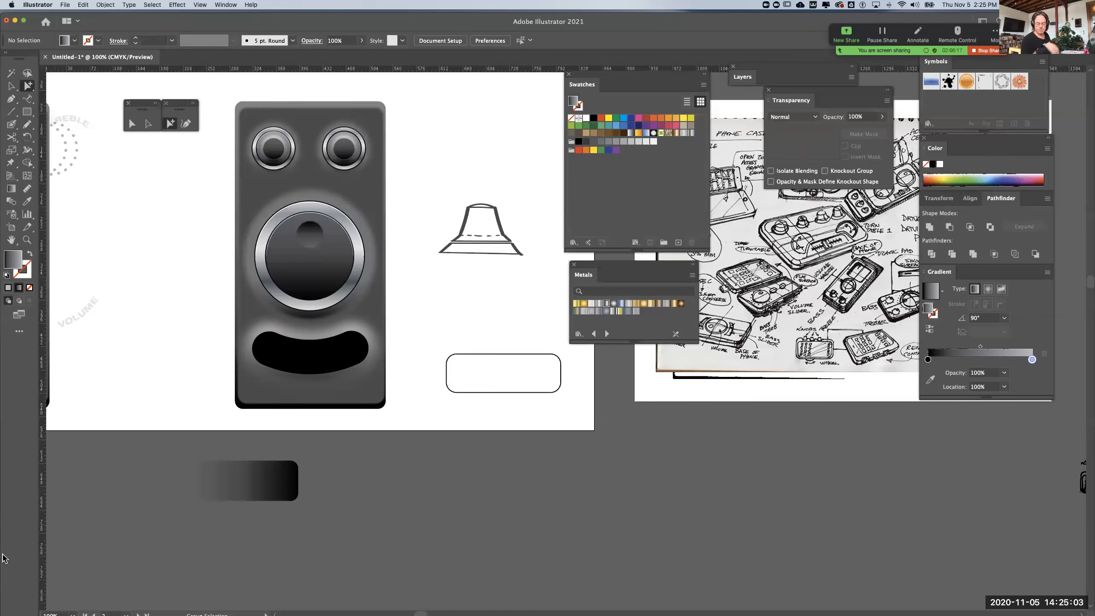
Start saving the document under a new name and choose the PD Demo Sketches folder within CCS Fall 2020
key("super+s")
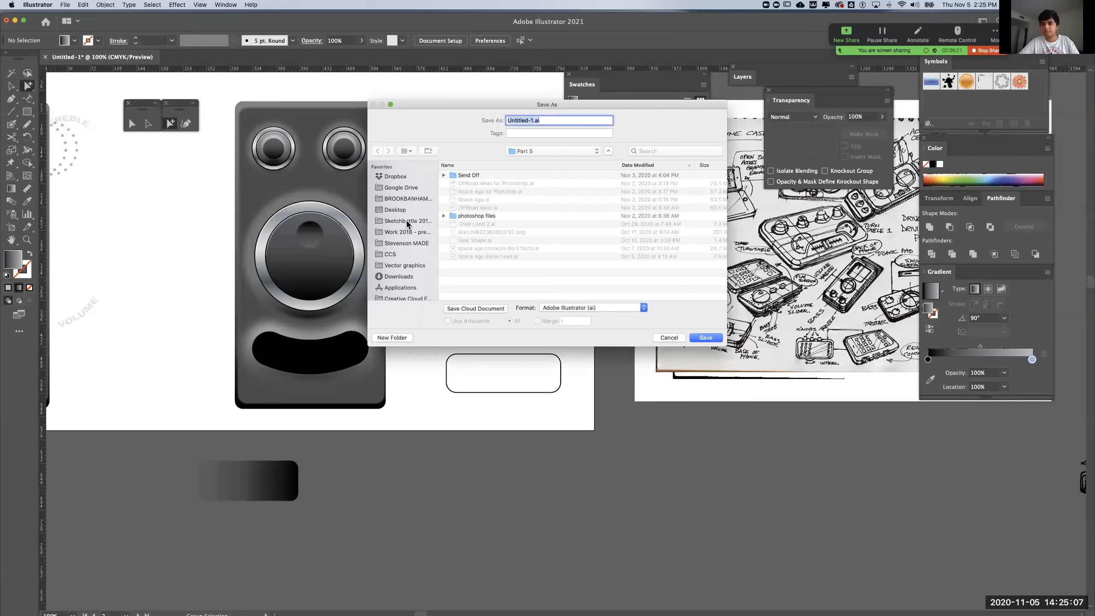
left_click(391, 256)
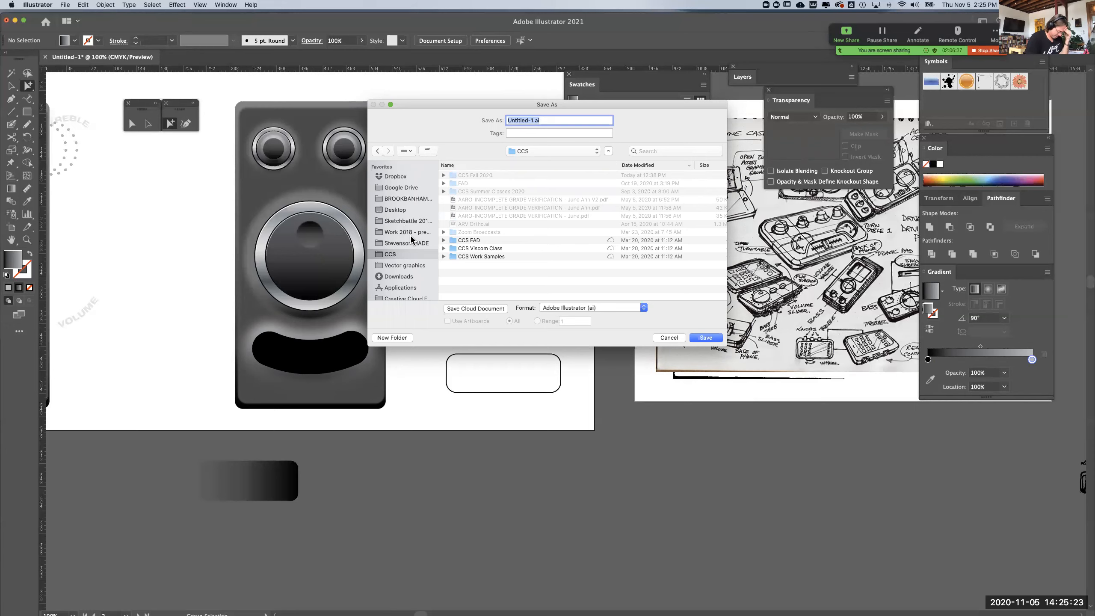
double_click(473, 249)
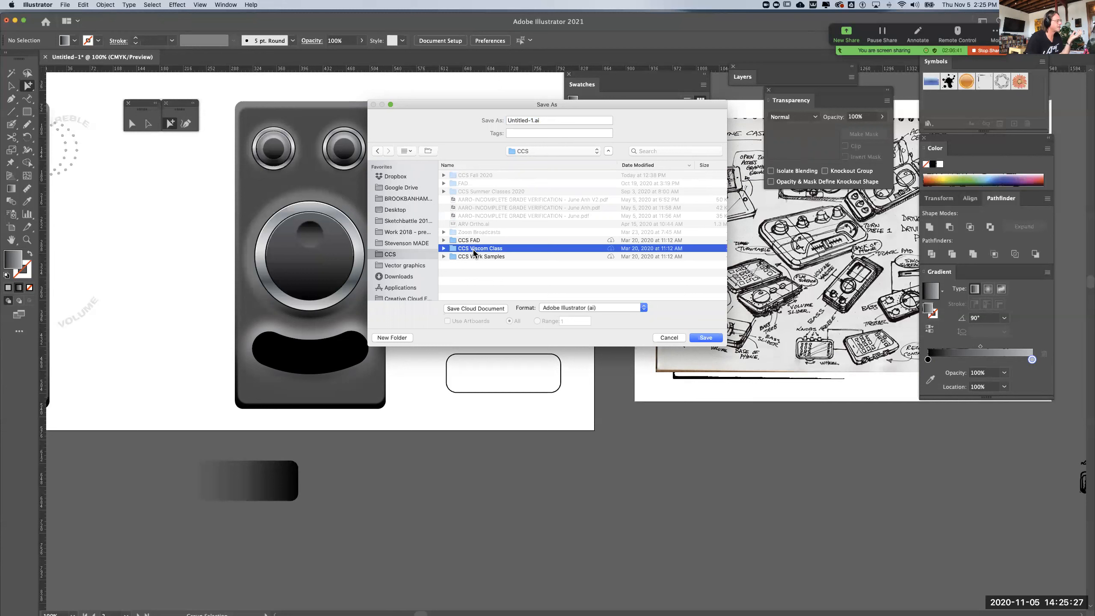
left_click(376, 152)
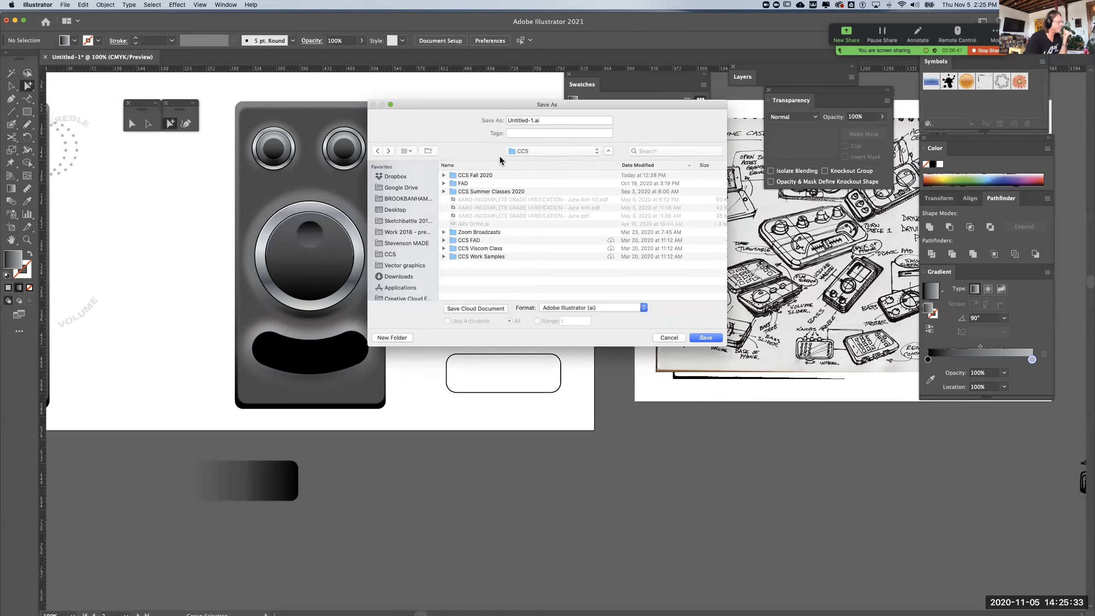
double_click(486, 174)
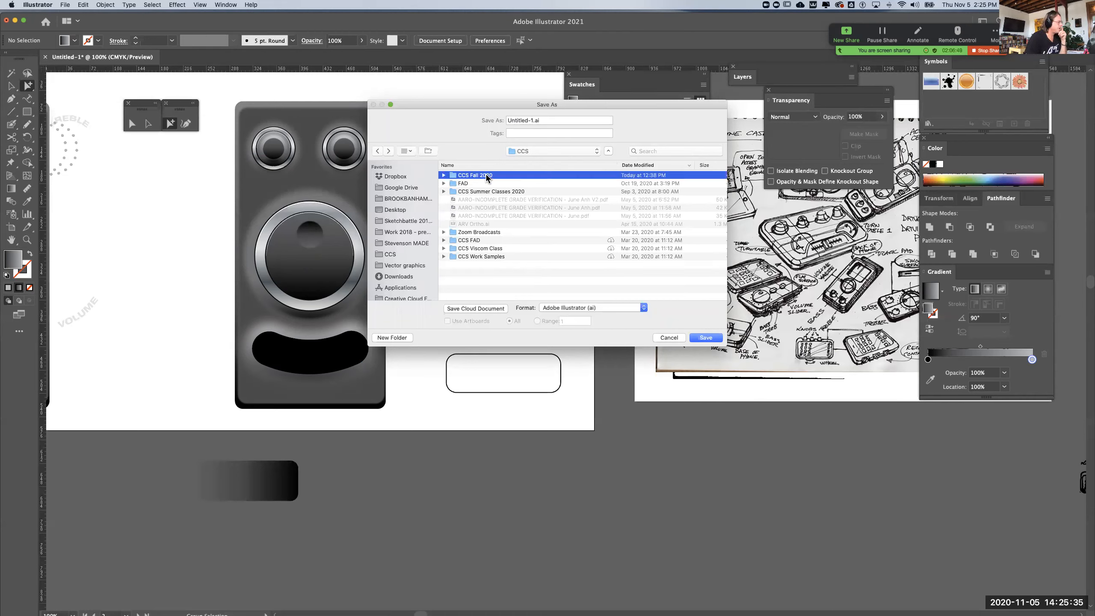
left_click(474, 175)
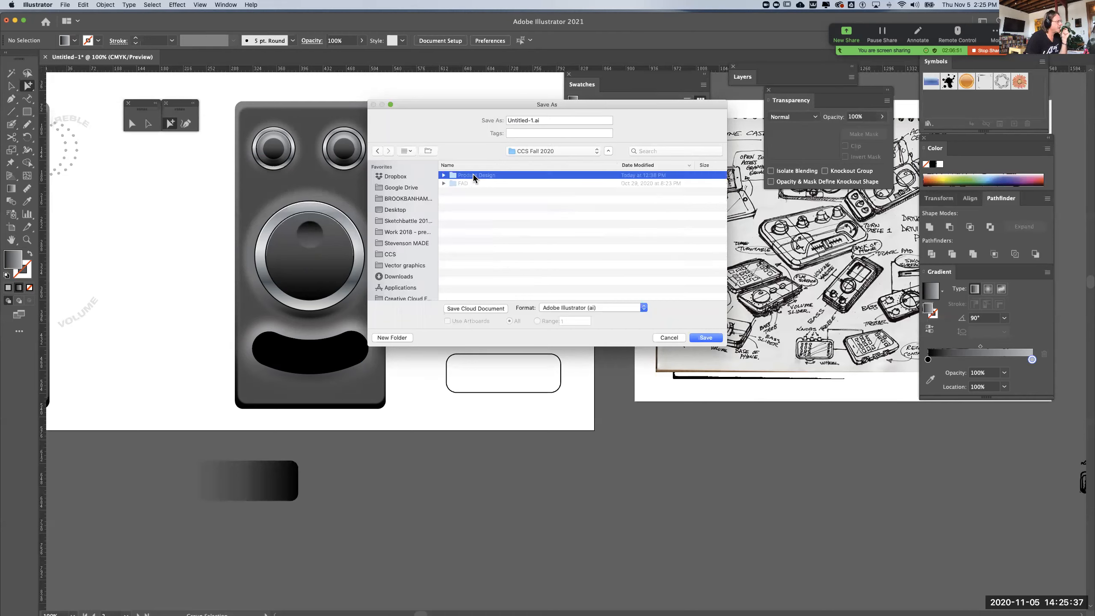
double_click(473, 176)
double_click(473, 176)
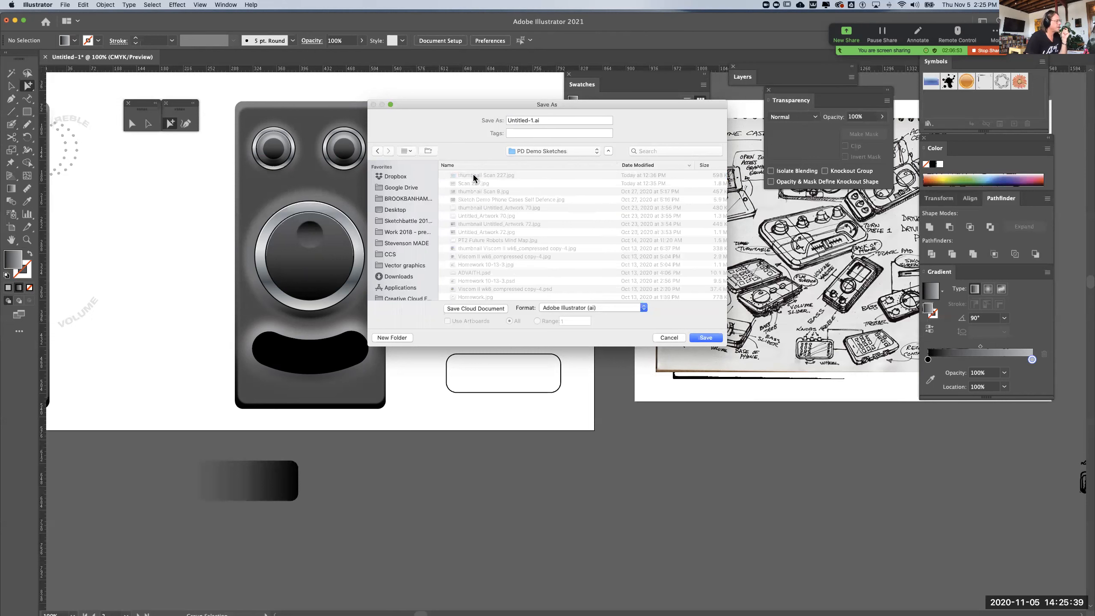
Name the file Boom Shaq Attaq and save it in Adobe Illustrator (ai) format
left_click(533, 120)
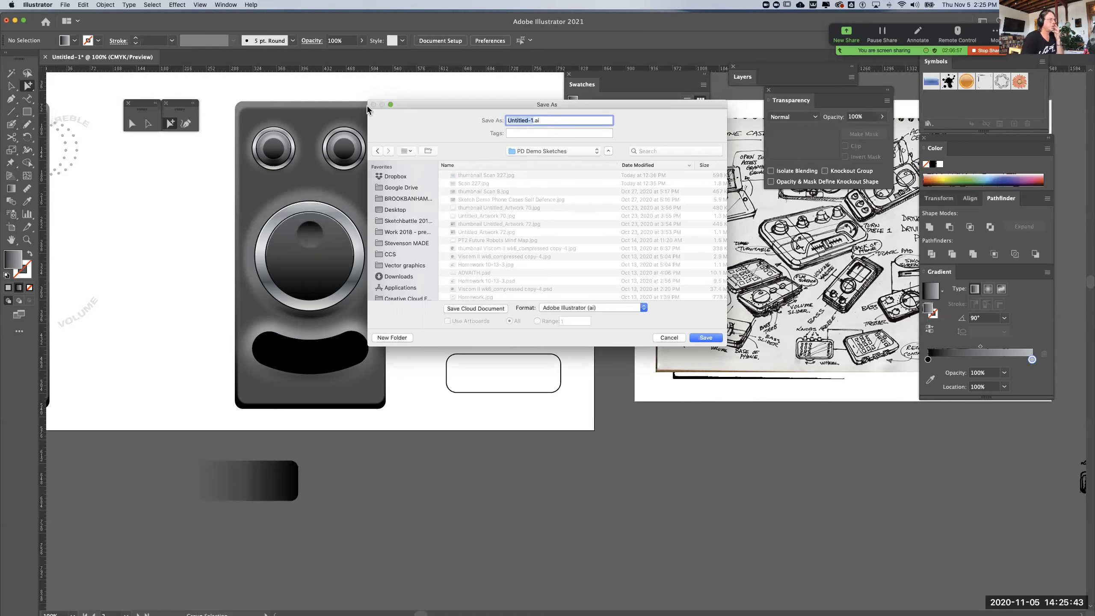
type("Boom Sha")
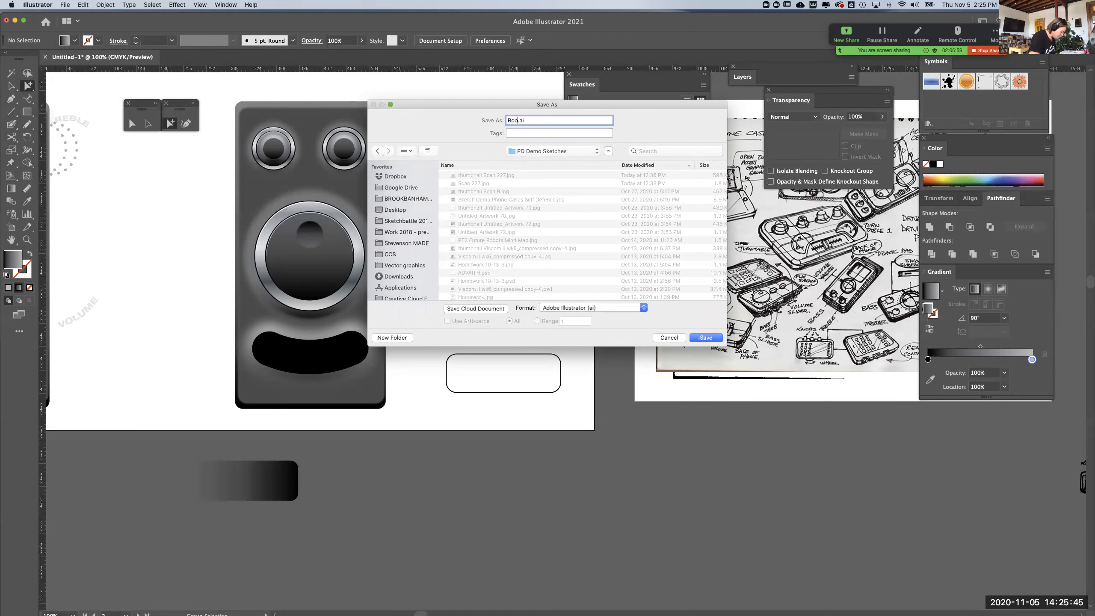
type("ck")
key("BackSpace")
key("BackSpace")
type("q Attac")
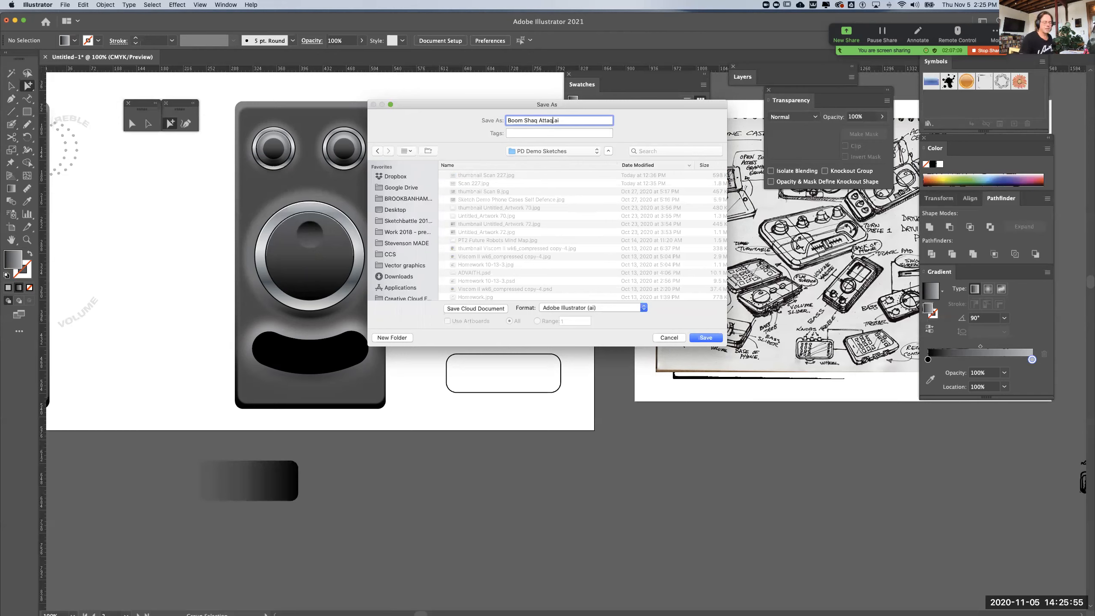
left_click(715, 339)
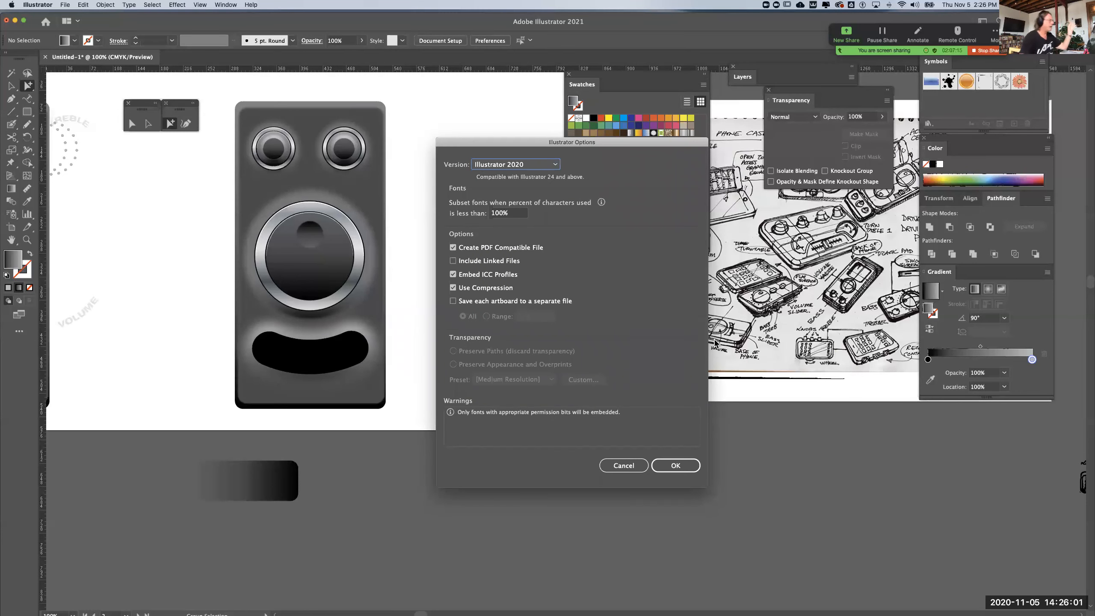
Switch to Chrome, request the 11/05/20 attendance roster, log back in to WebAdvisor with the saved credentials, and submit the roster page
mouse_move(13, 280)
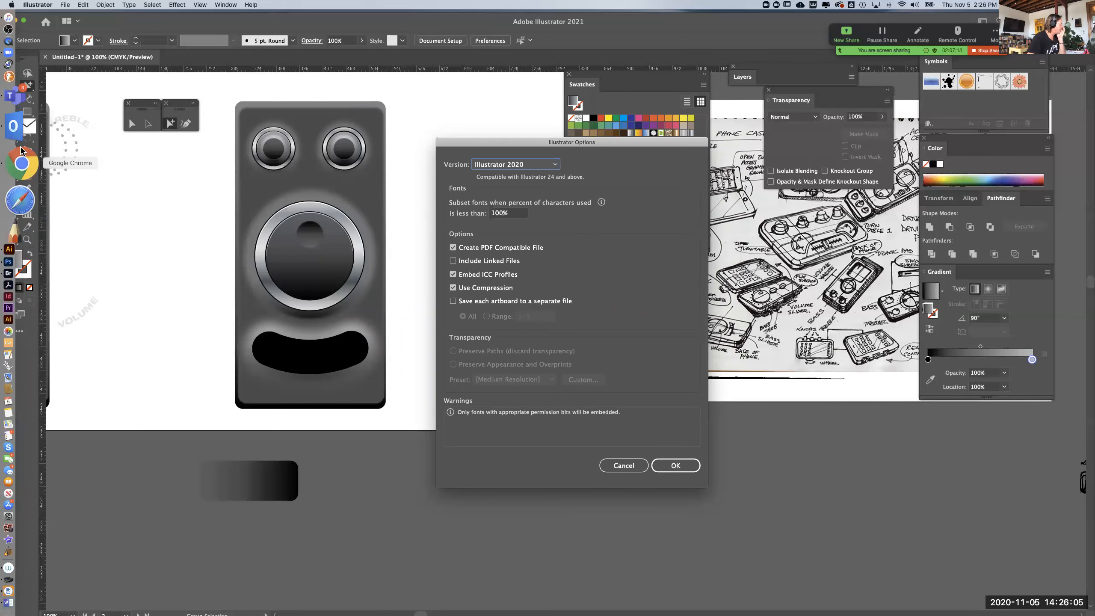
left_click(20, 166)
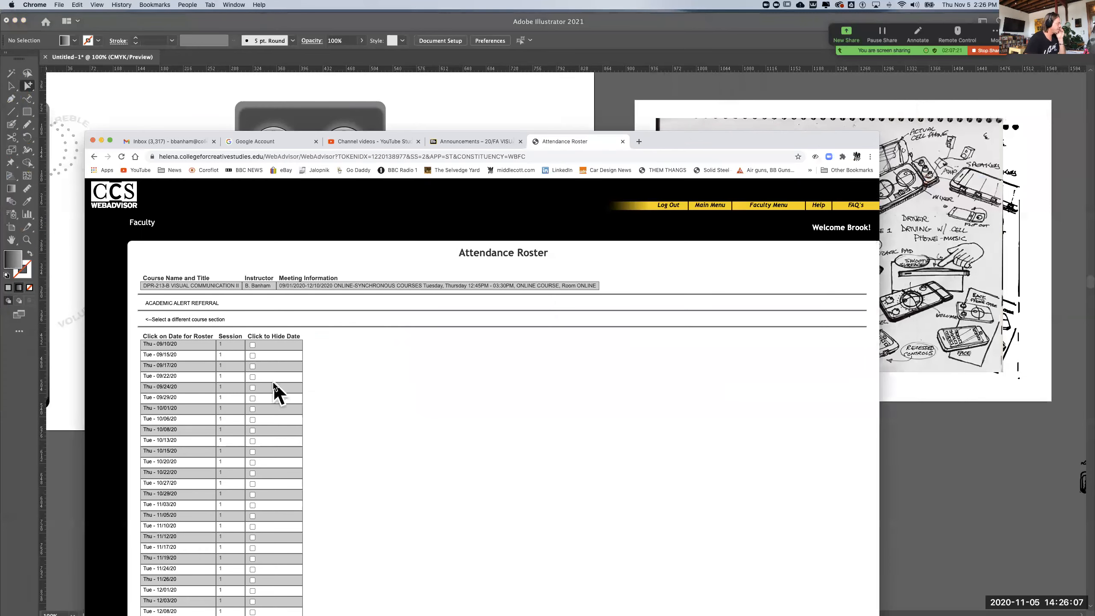
left_click(165, 516)
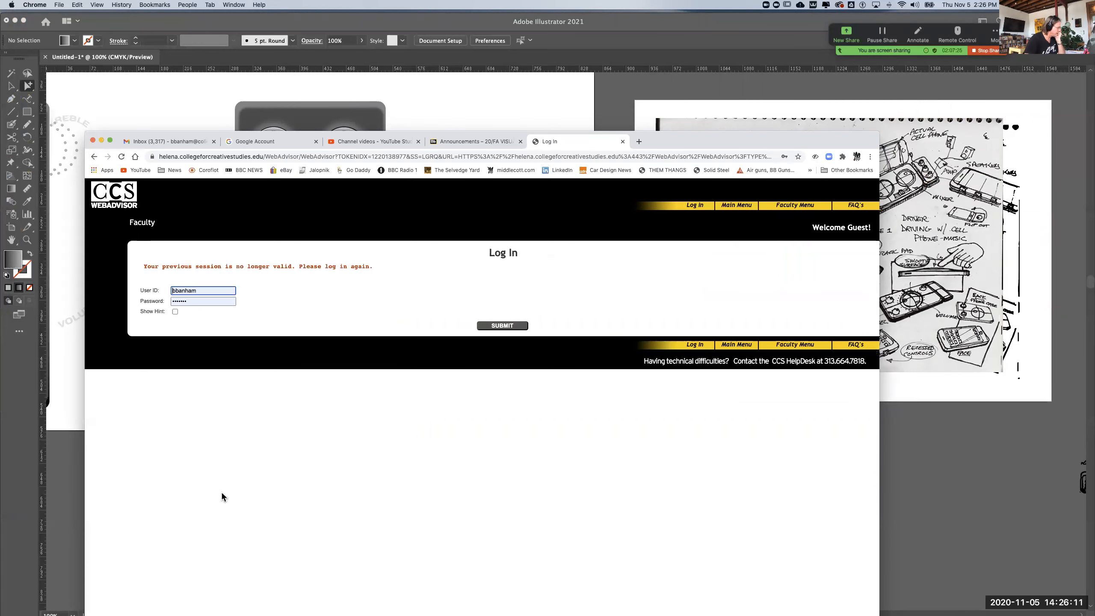
left_click(491, 326)
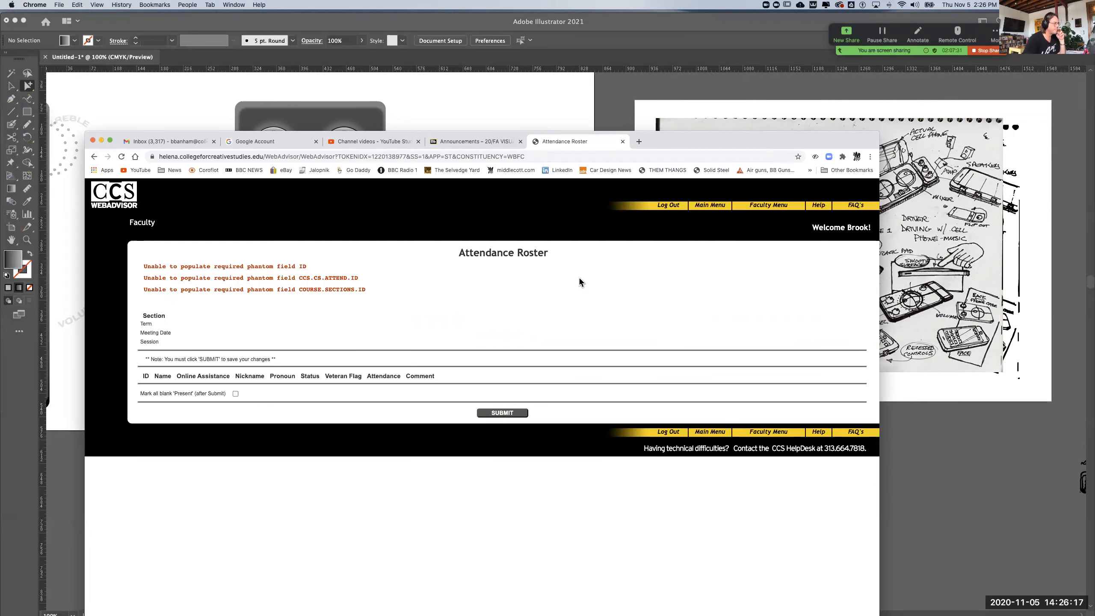
left_click(497, 414)
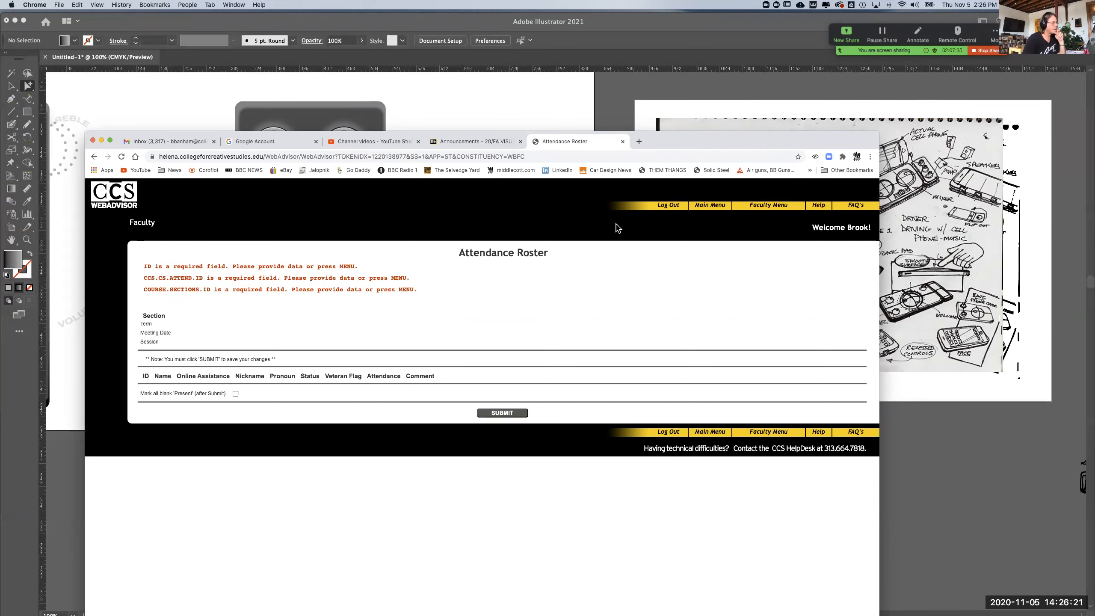
Reopen the faculty attendance roster for DPR-213-B Visual Communication II and show the Thu 11/05/20 session
left_click(712, 206)
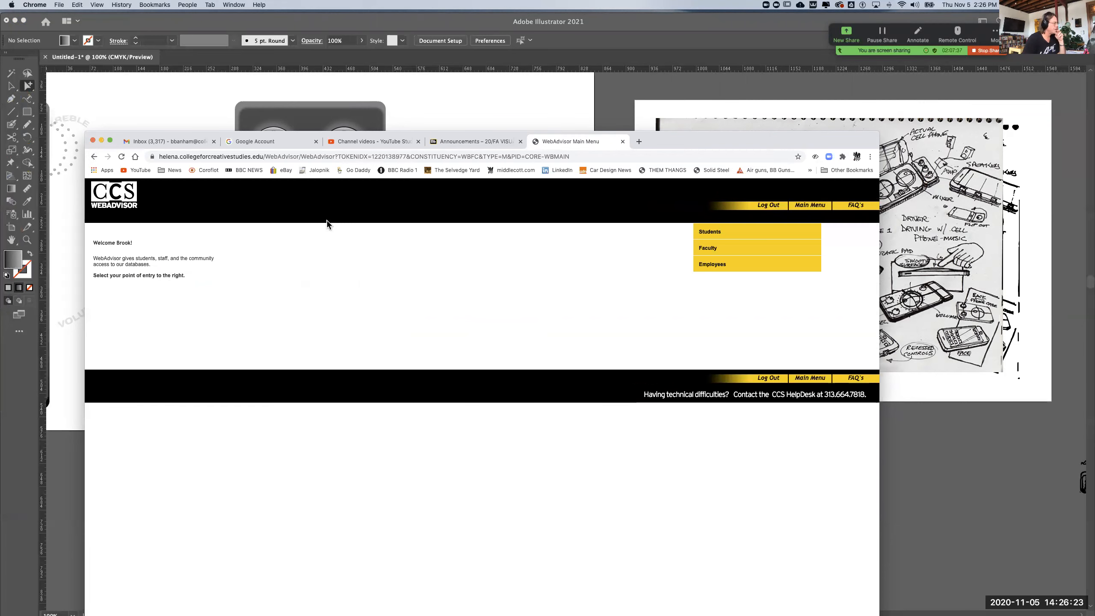
left_click(710, 248)
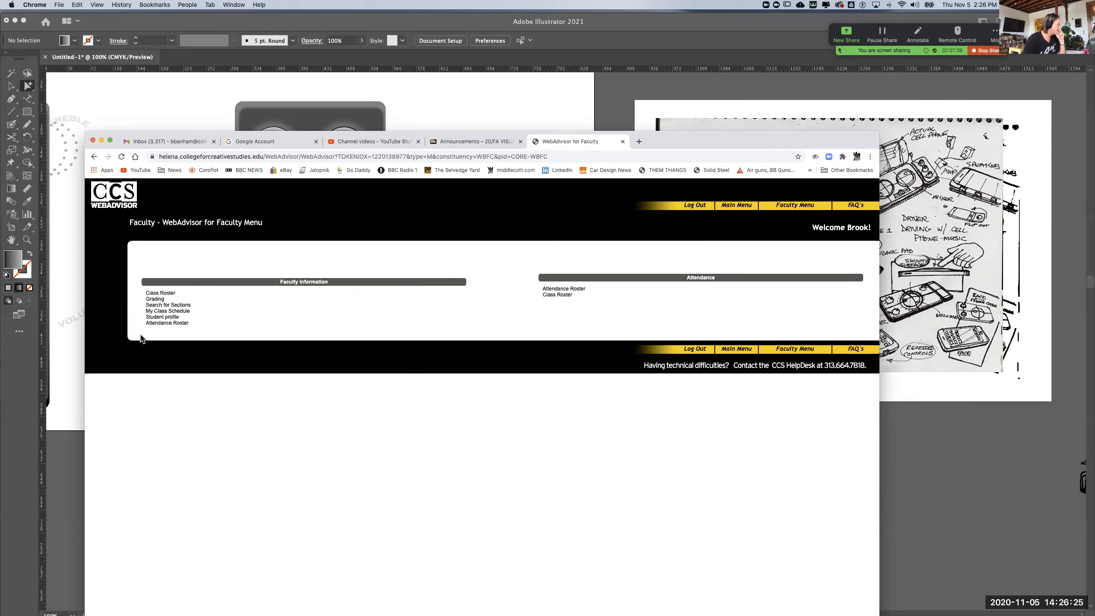
left_click(159, 323)
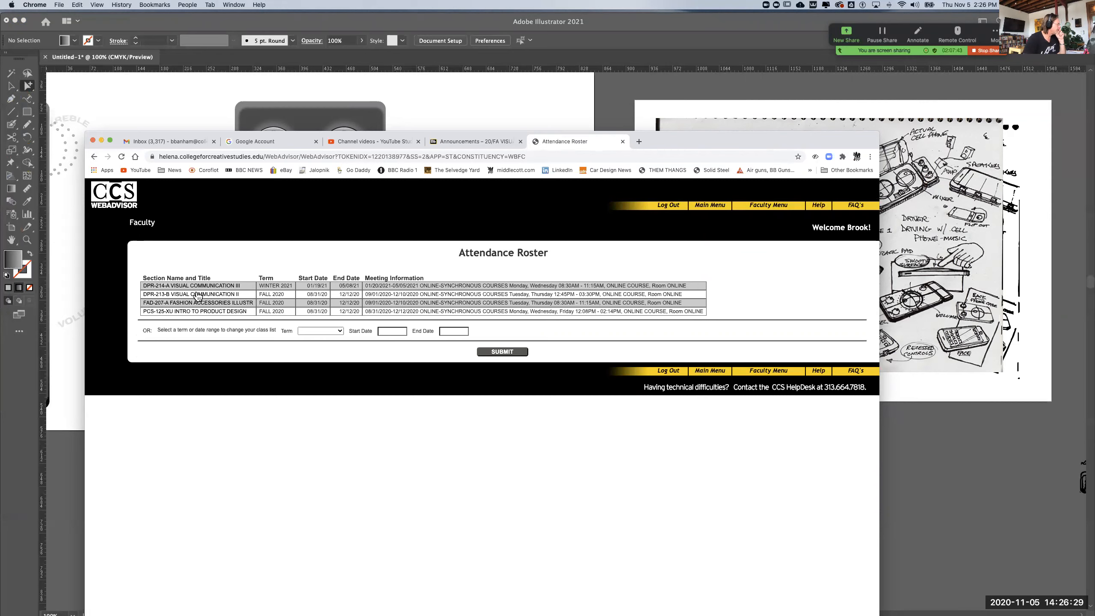
left_click(198, 294)
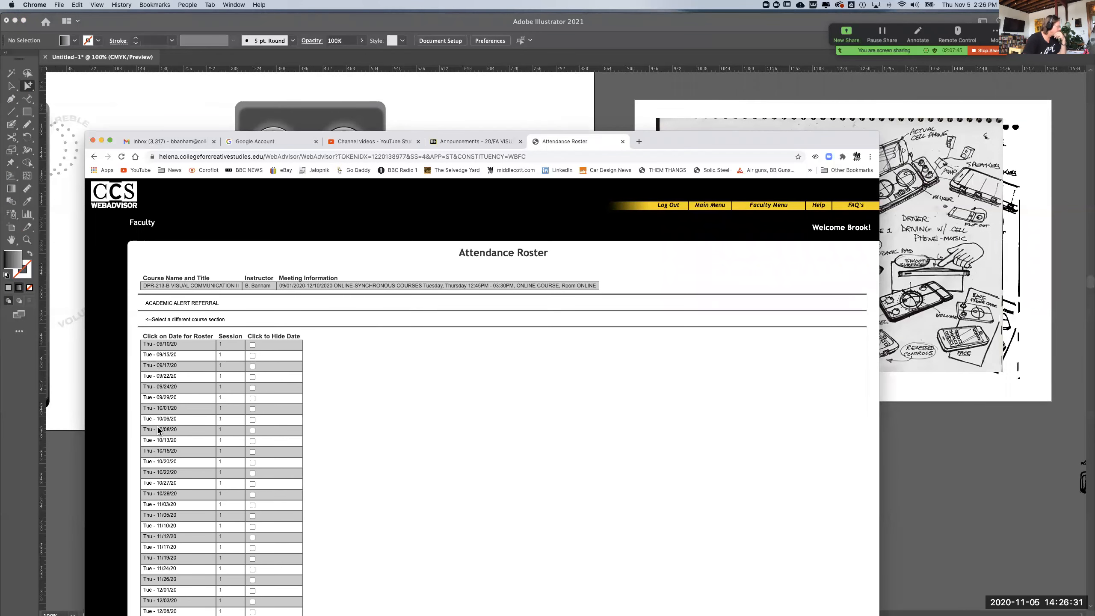
left_click(167, 516)
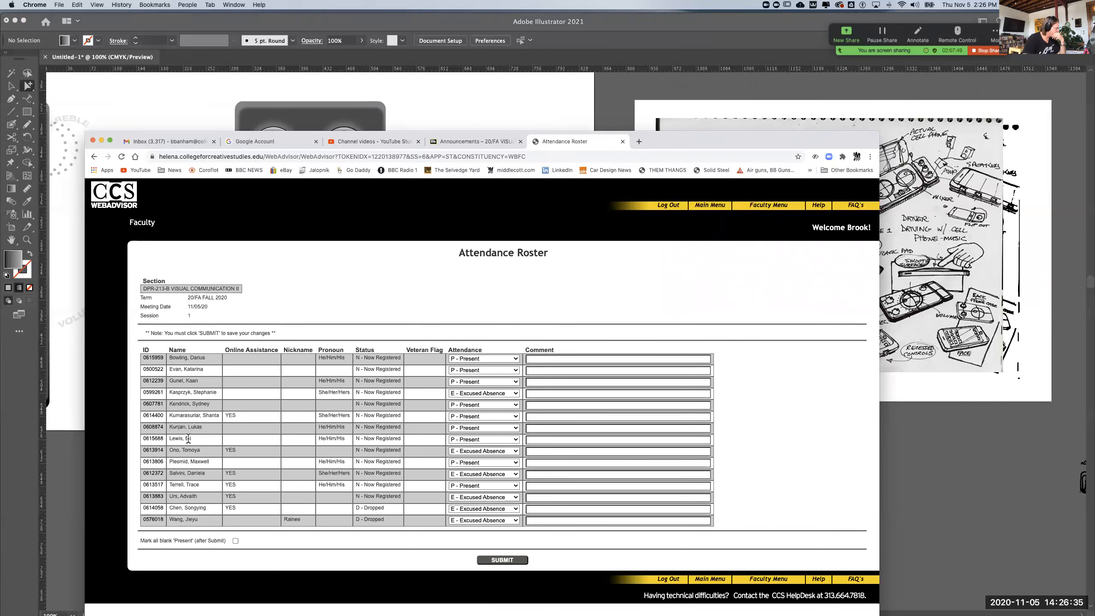
Mark the last currently registered student in the list as P - Present and submit the attendance roster
left_click(479, 497)
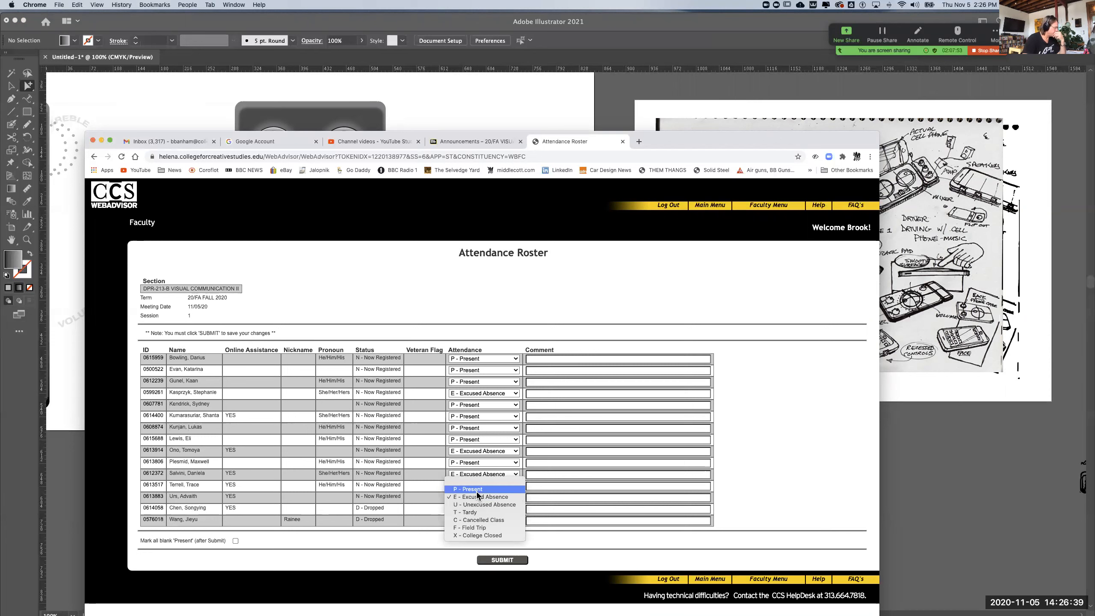
left_click(478, 491)
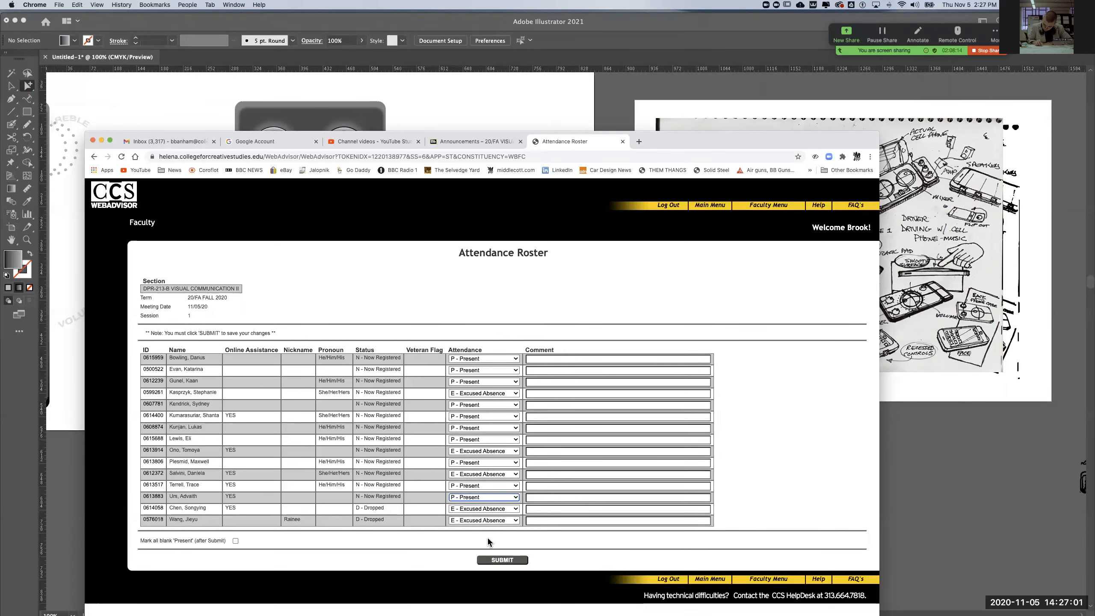
left_click(495, 560)
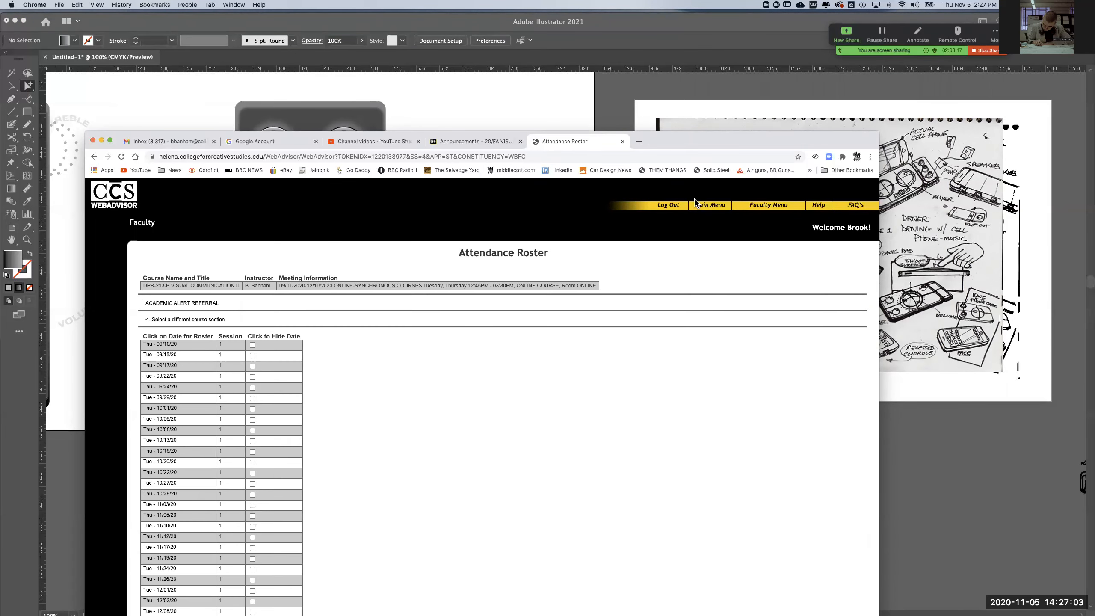
Switch back to Illustrator and complete the save with the Illustrator 2020 version and the default options
left_click_drag(693, 141, 745, 283)
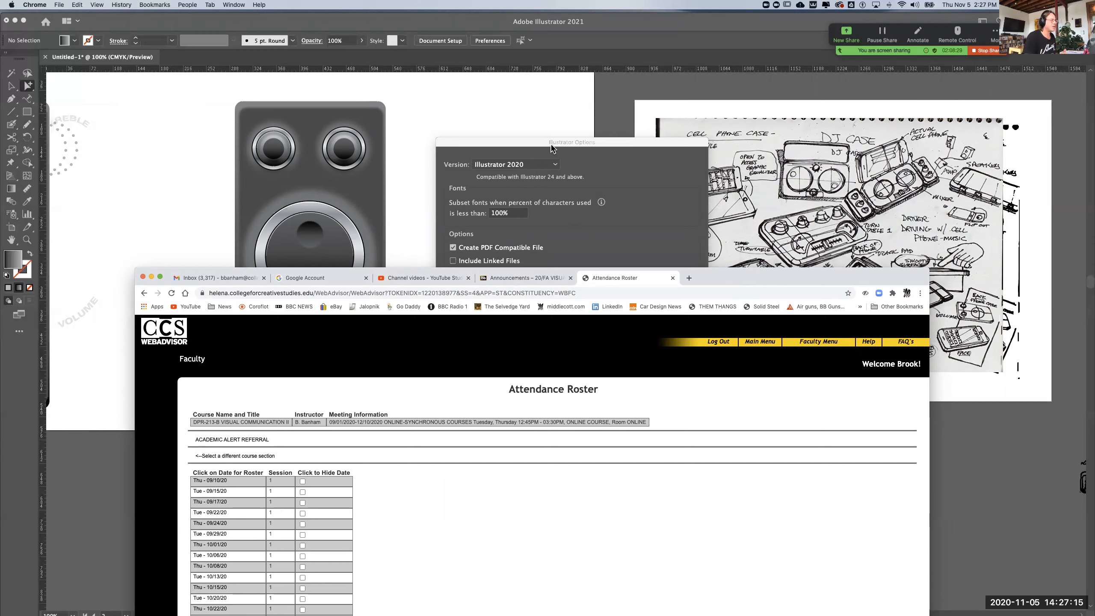
left_click(527, 143)
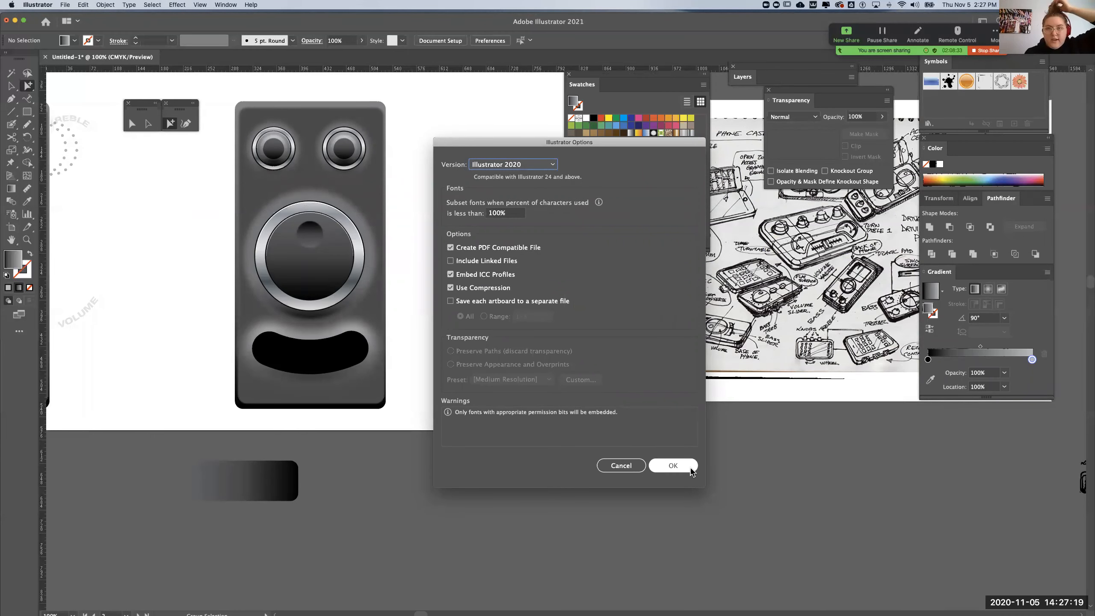
left_click(690, 470)
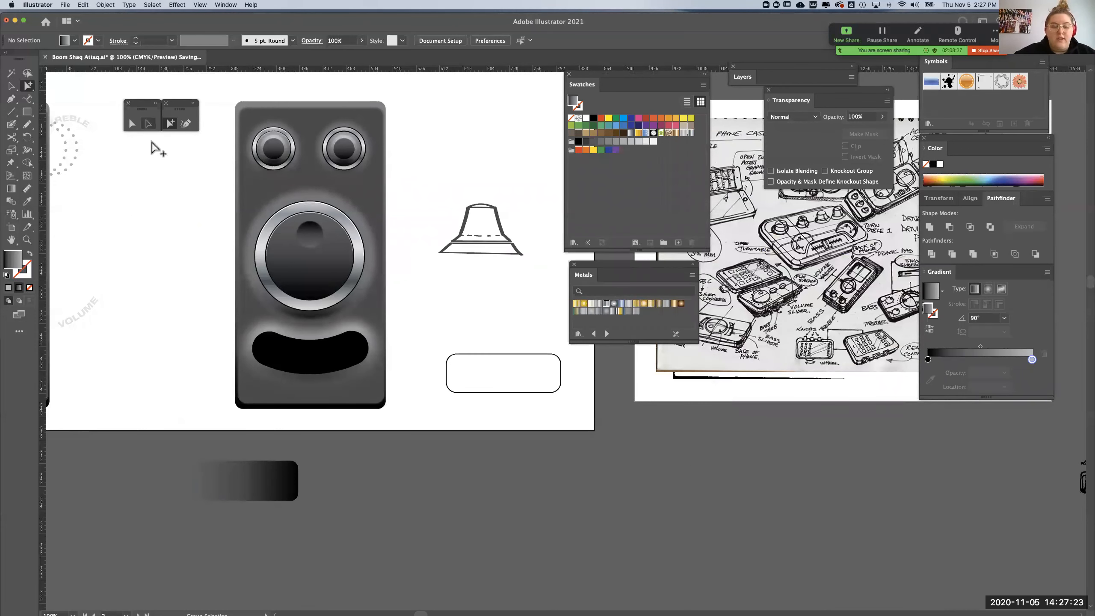
Place a copy of the blurred gradient circle behind the large knob on the empty canvas below the device body, and deselect it
left_click(148, 124)
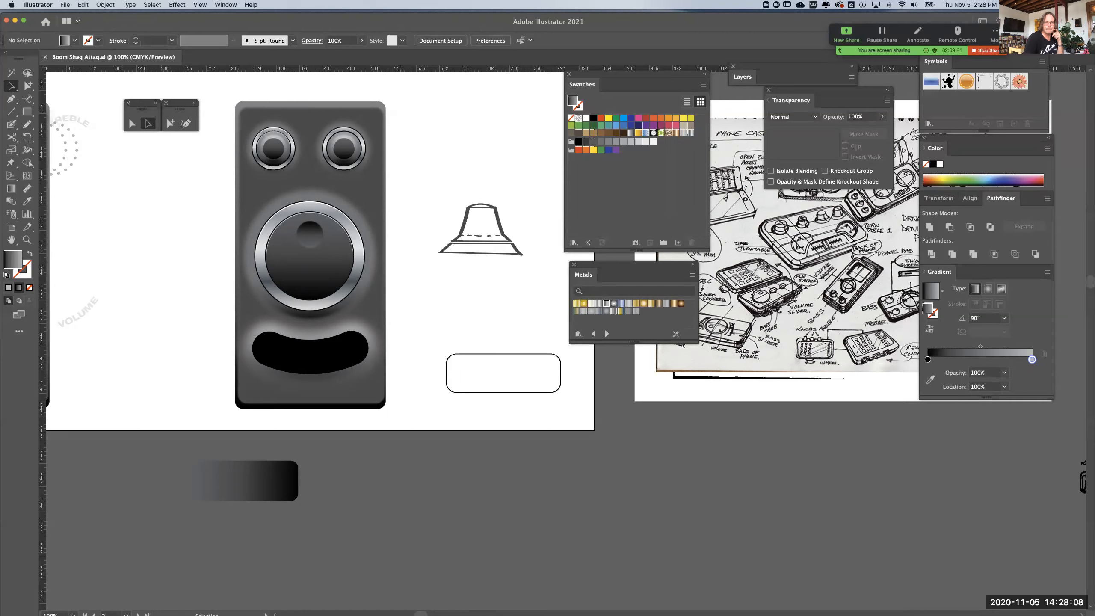
key("super+Tab")
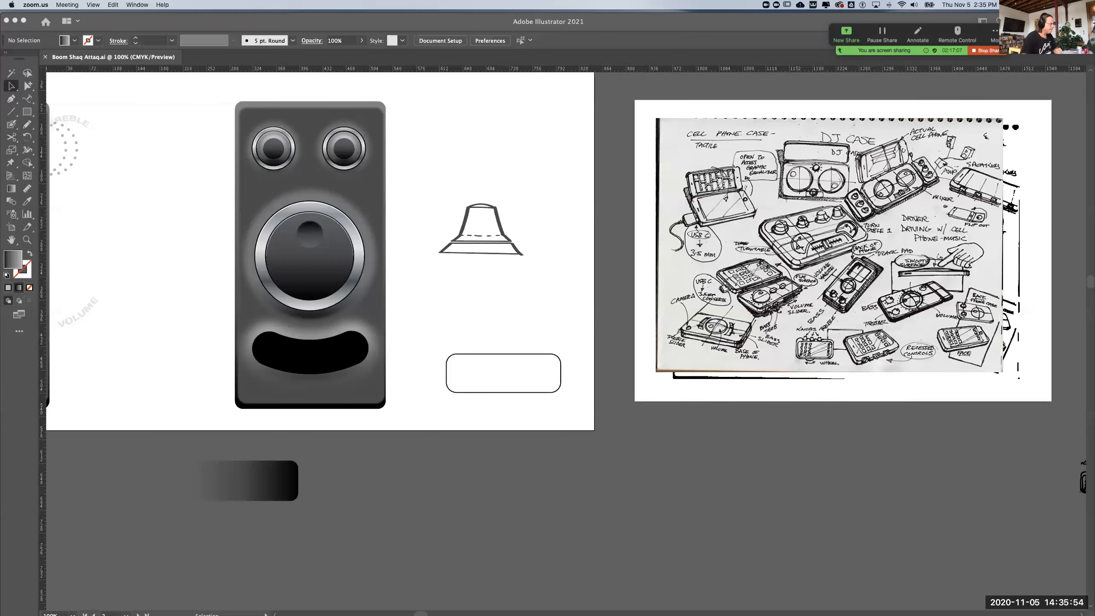
left_click(433, 304)
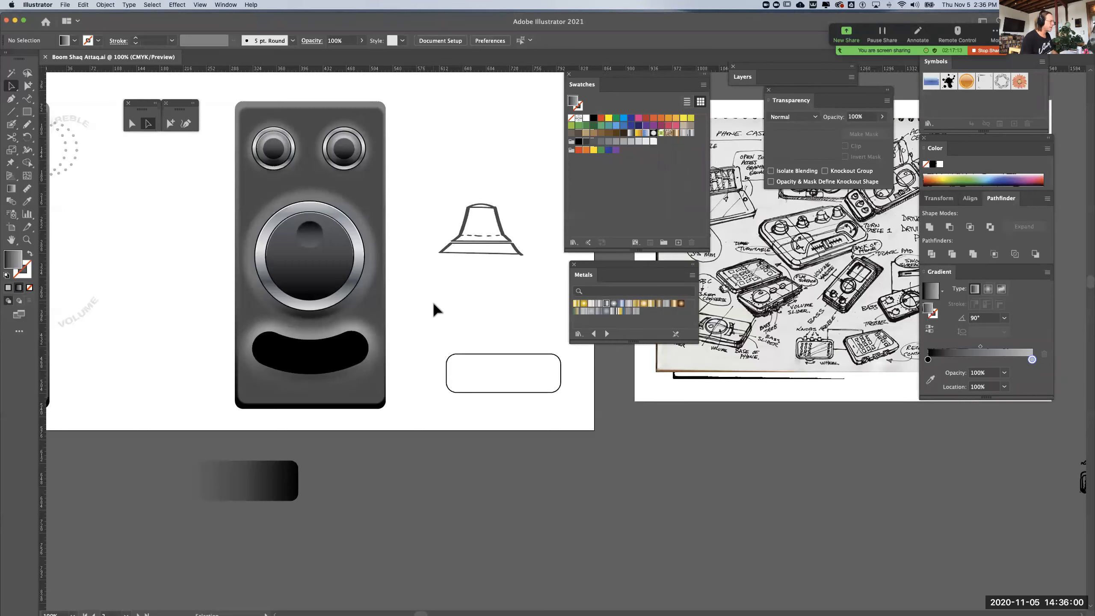
left_click(331, 360)
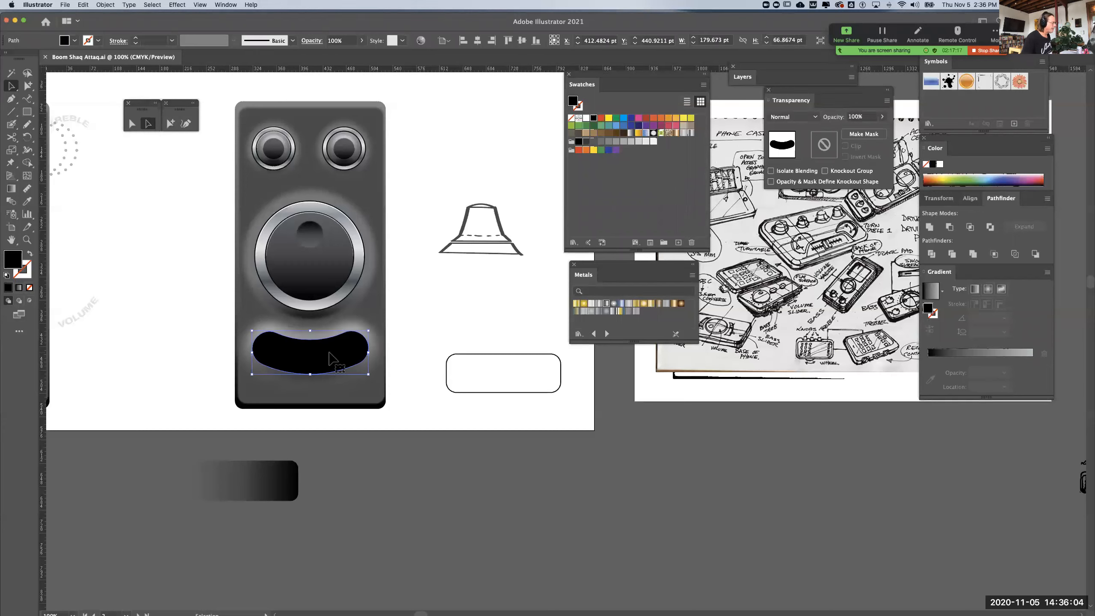
left_click(369, 271)
left_click_drag(364, 370, 356, 513)
key("super+z")
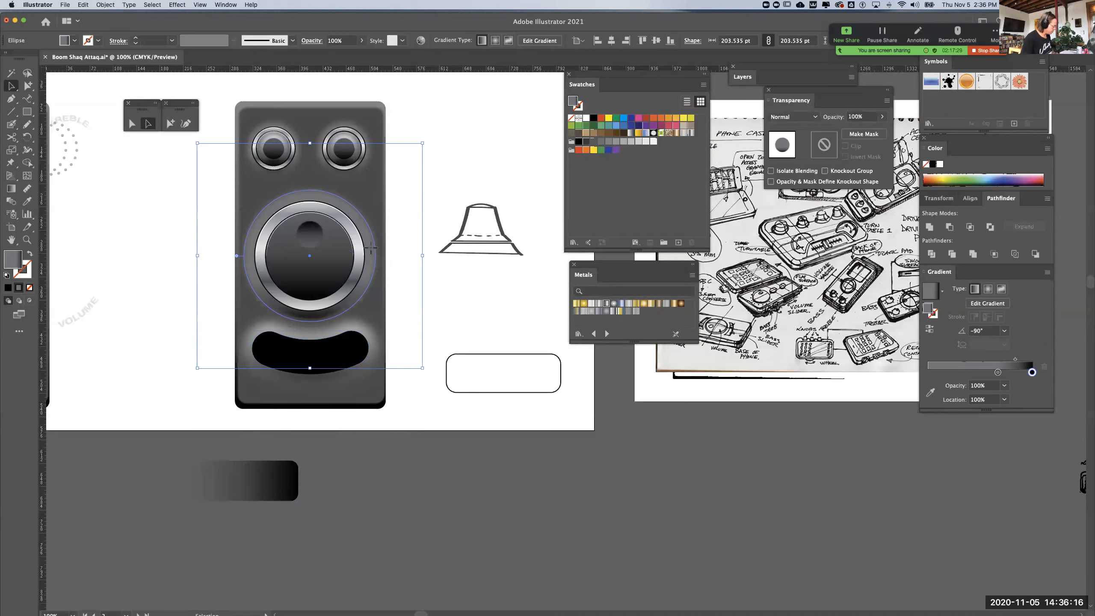
left_click_drag(371, 247, 353, 522)
left_click(437, 458)
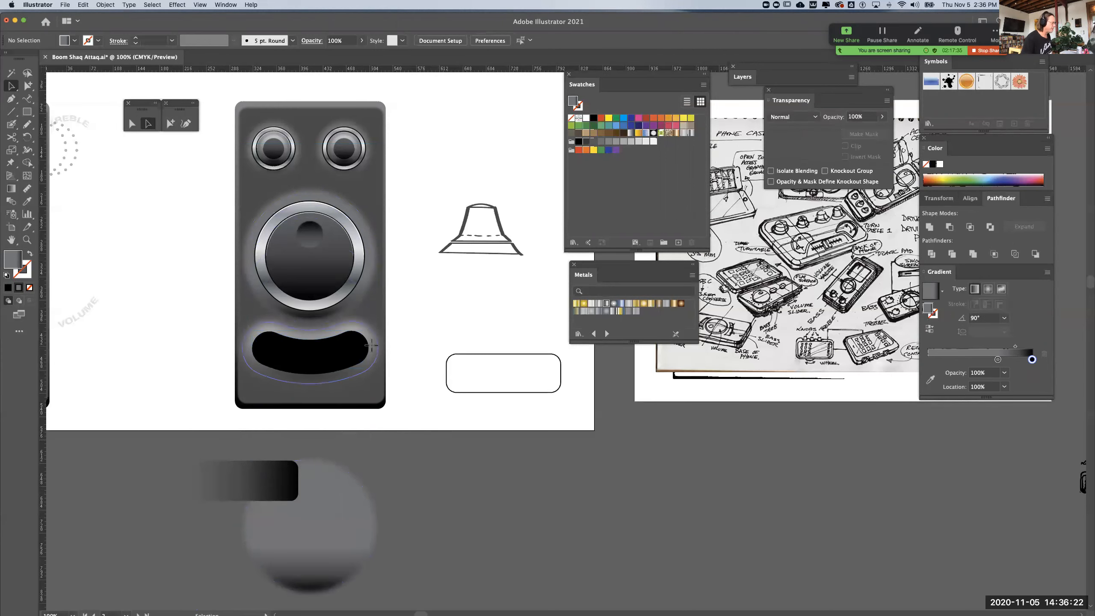
Apply the blurred circle copy's gradient to the curved slot's surround, simplified to two end stops and reversed
left_click(371, 345)
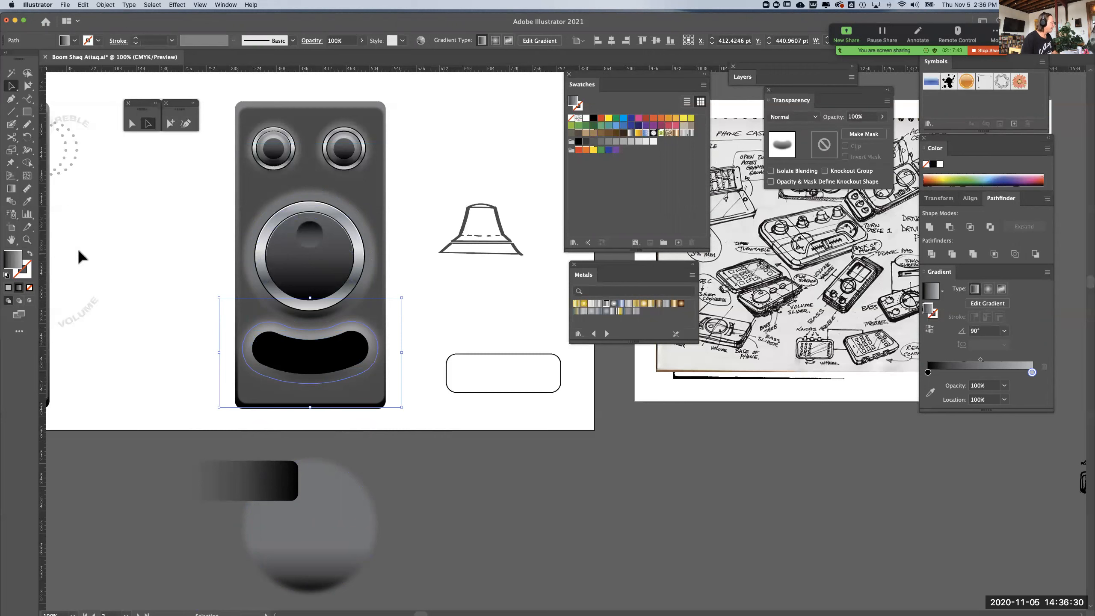
left_click(26, 201)
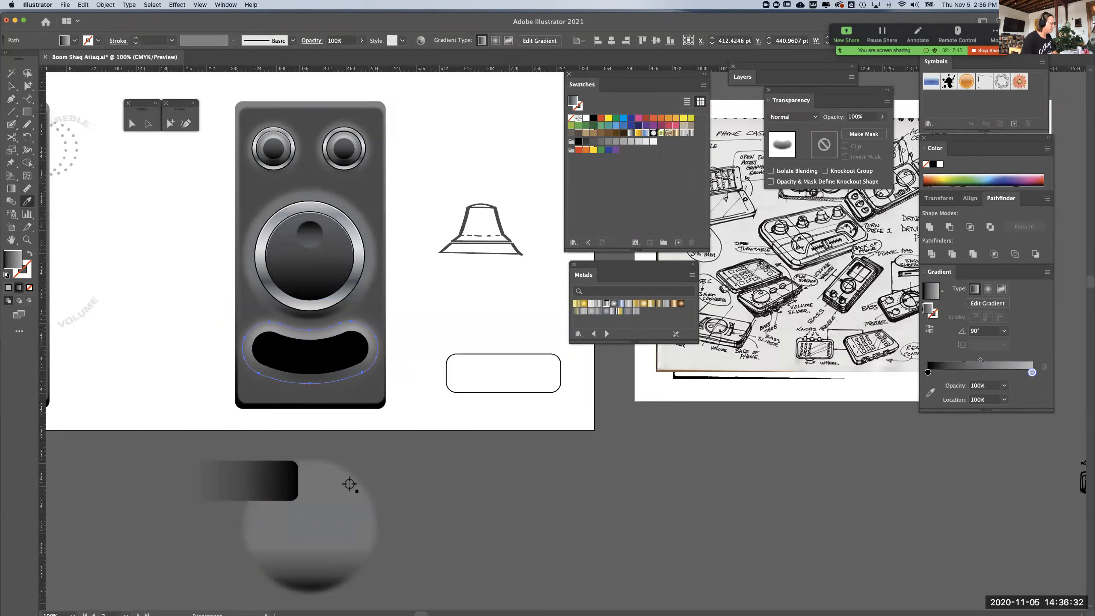
left_click(312, 515)
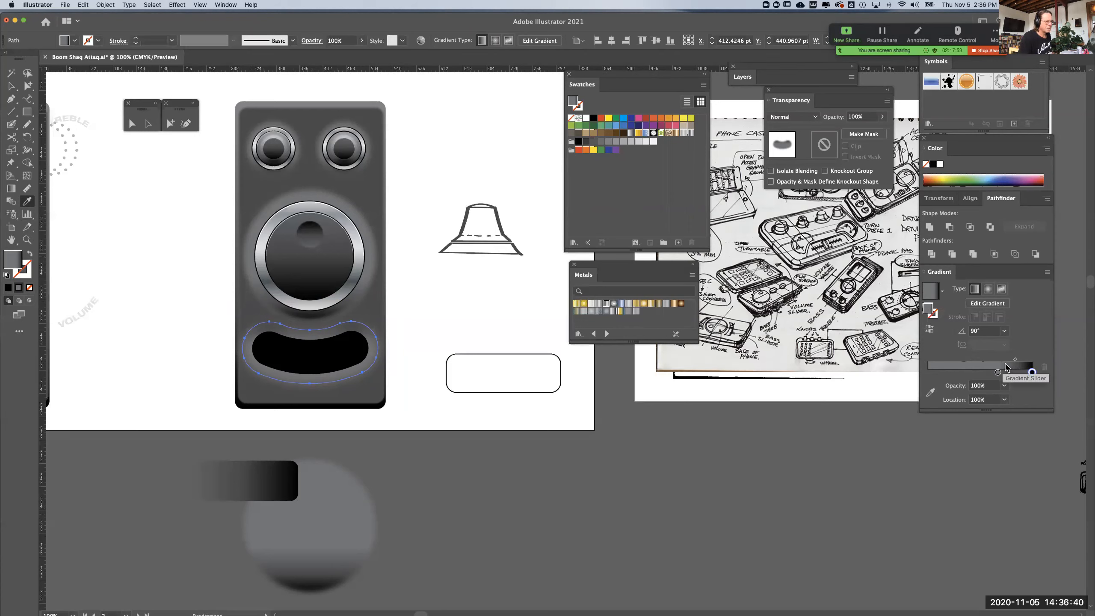
left_click_drag(998, 373, 933, 373)
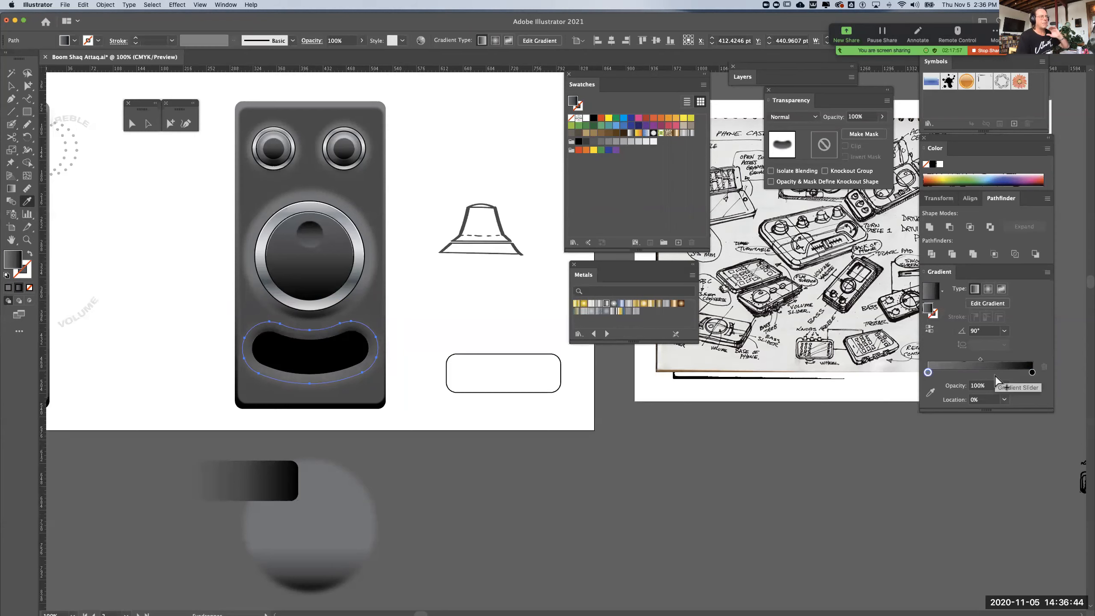
left_click(930, 329)
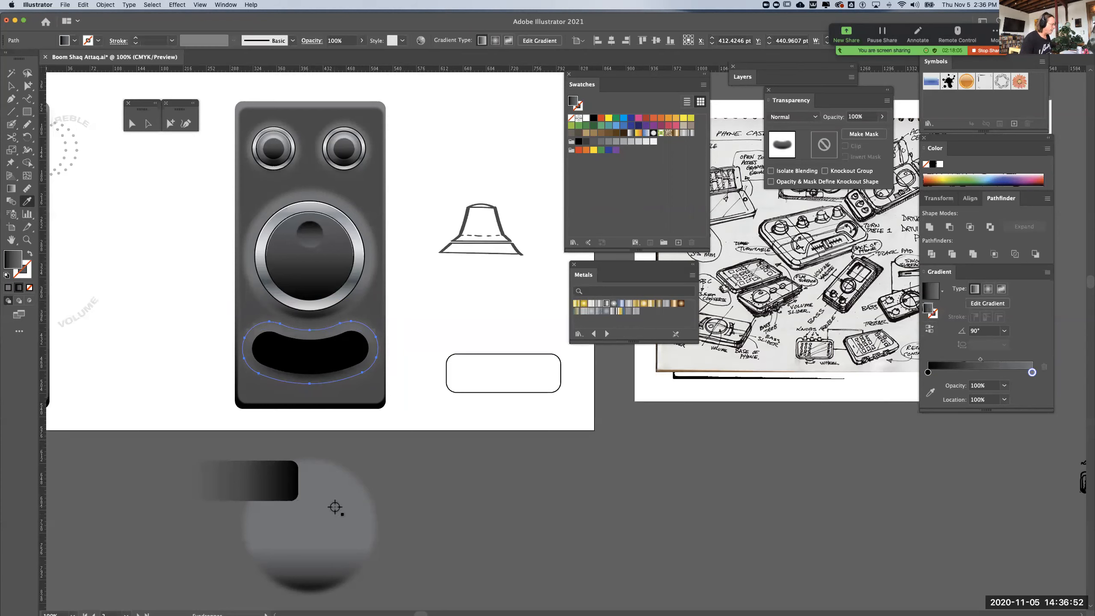
Show the appearance attributes and check the Gaussian Blur settings of the blurred circle copy and the slot's surround
left_click(27, 85)
left_click(320, 532)
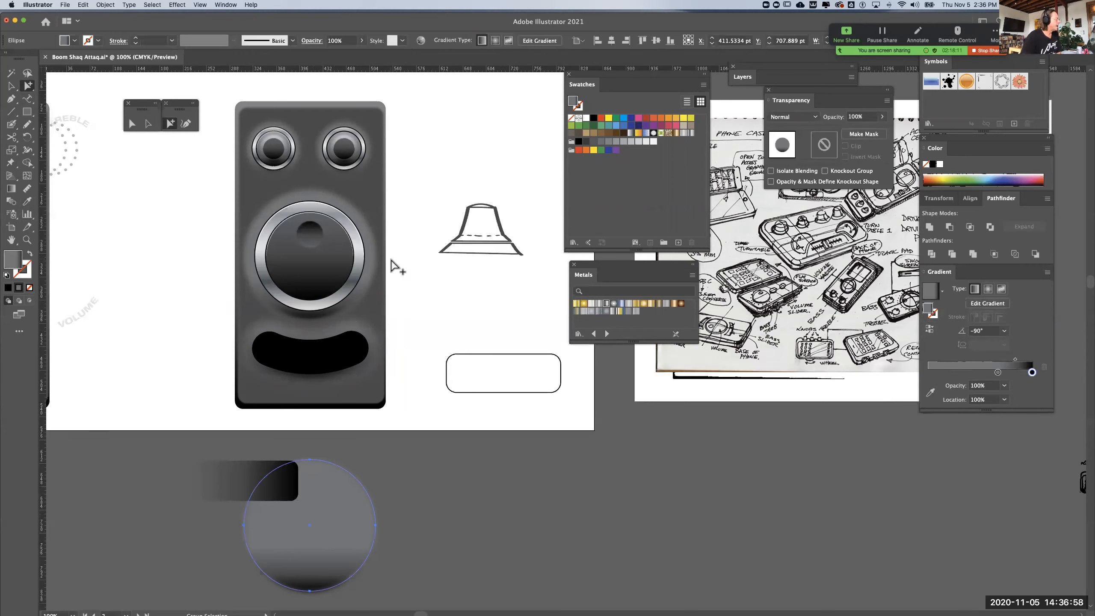
left_click(224, 5)
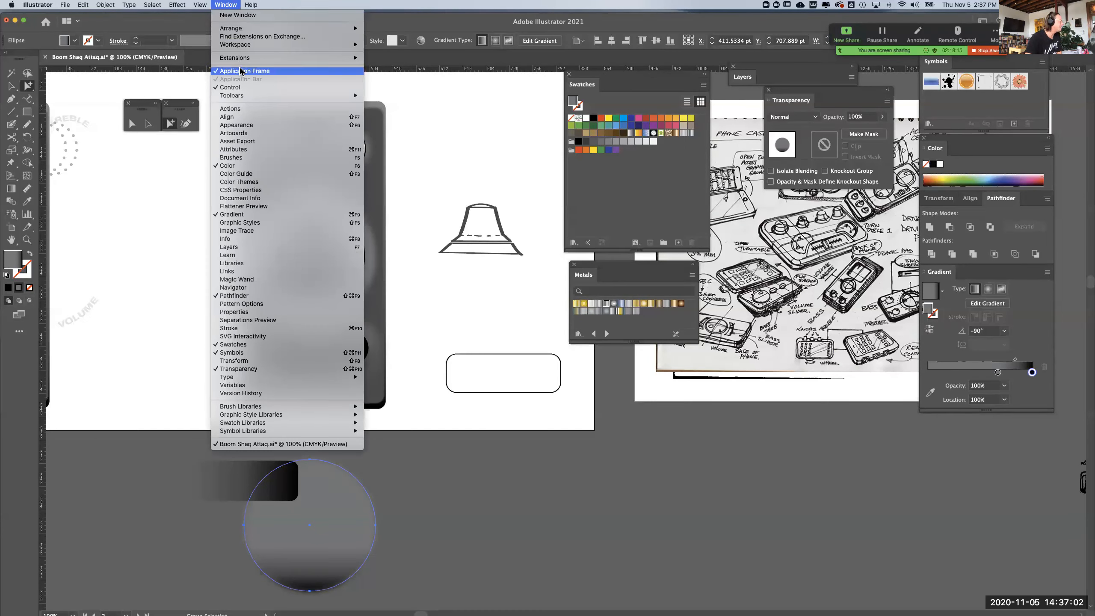
left_click(240, 126)
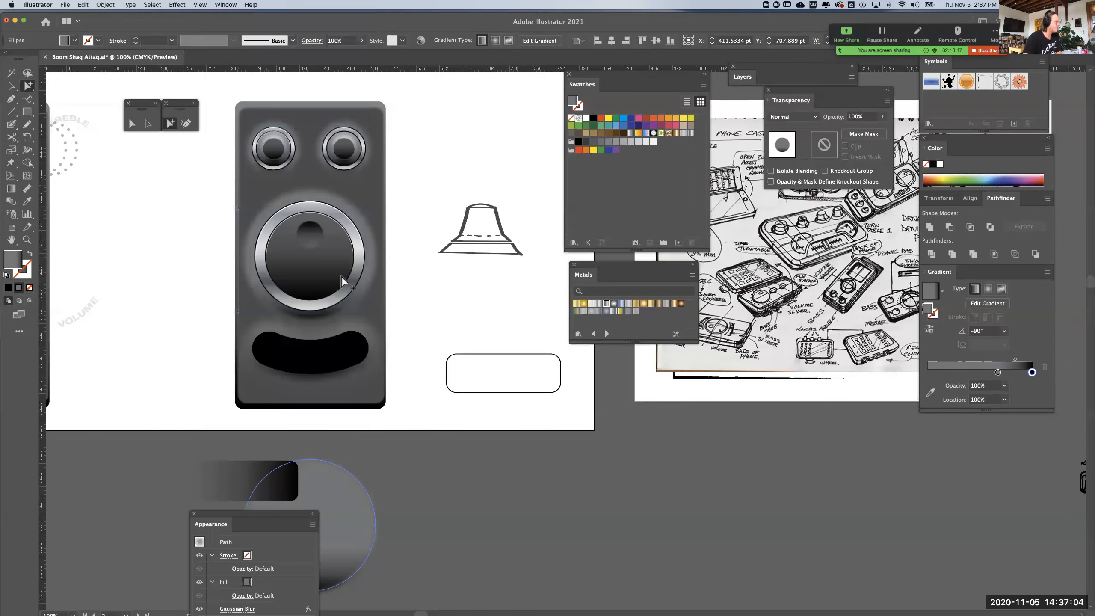
left_click_drag(227, 513, 473, 339)
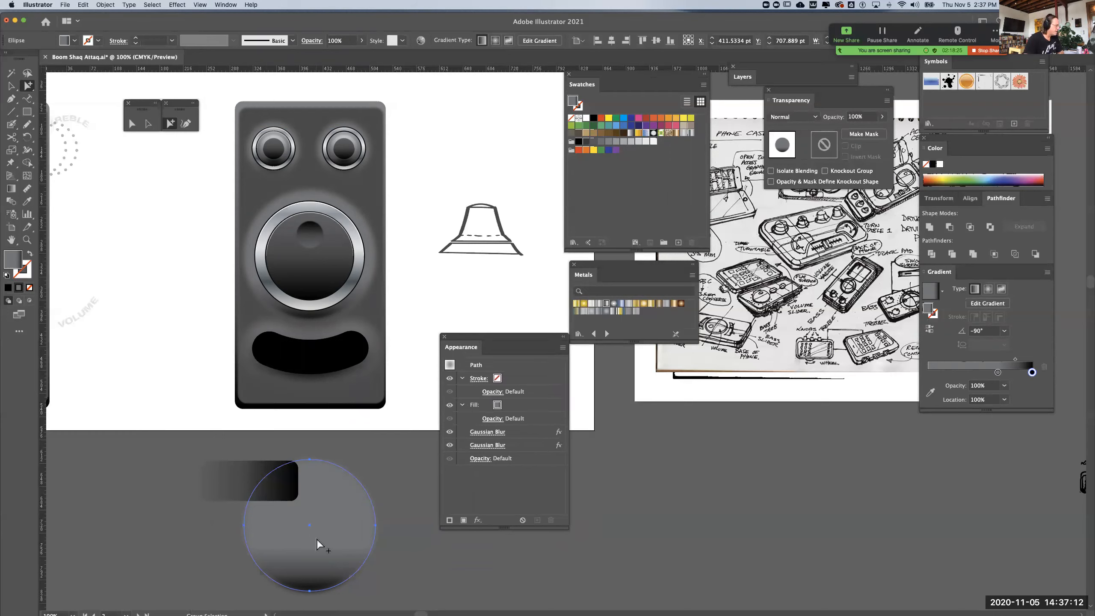
left_click(488, 431)
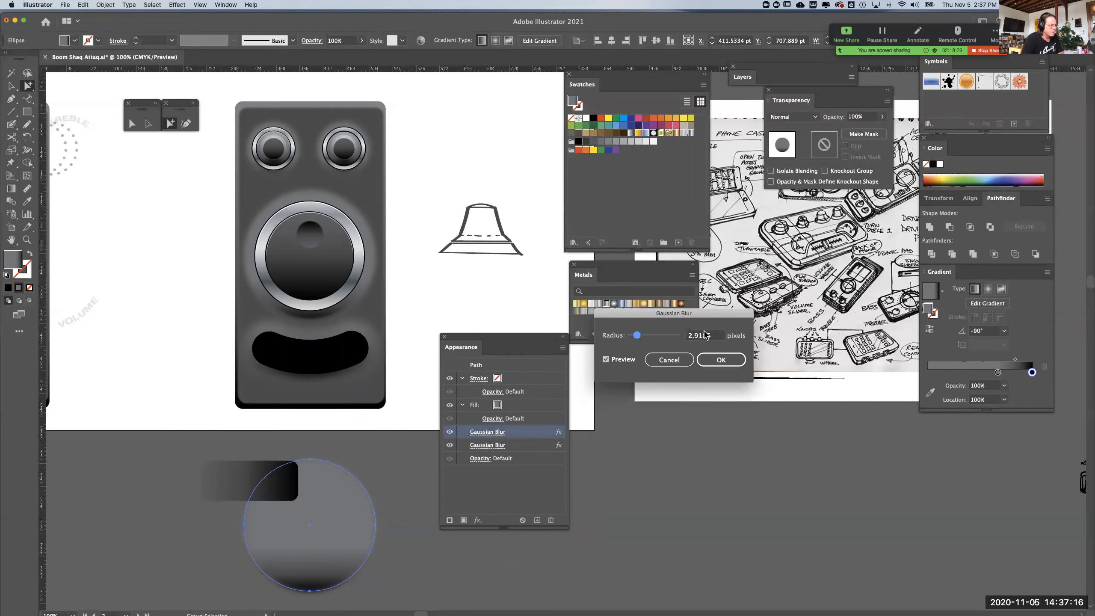
key("Return")
left_click(372, 338)
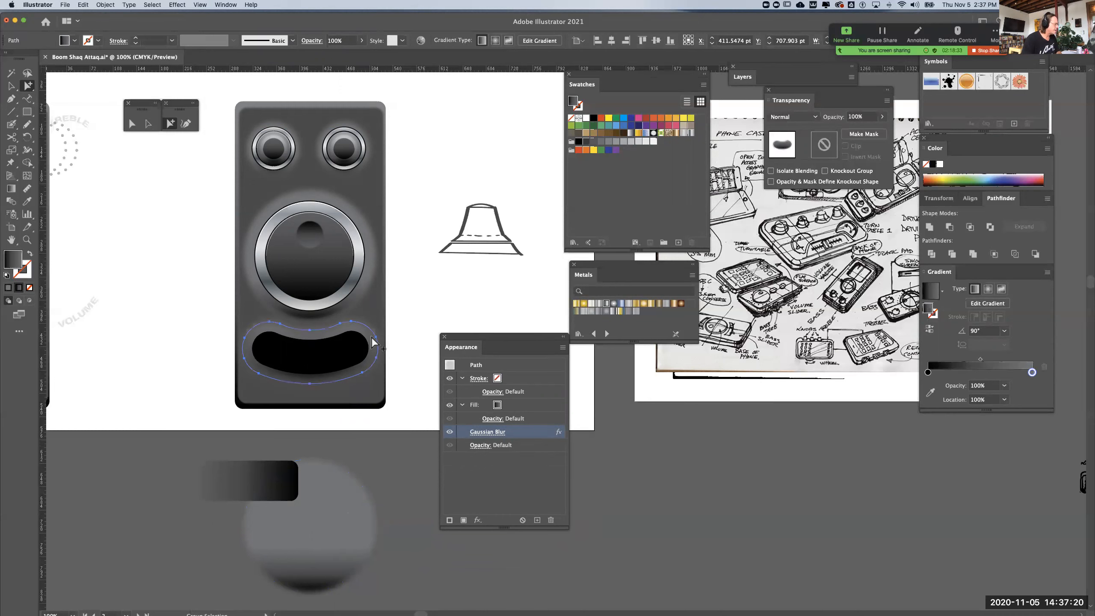
left_click(475, 432)
left_click(712, 361)
left_click(402, 470)
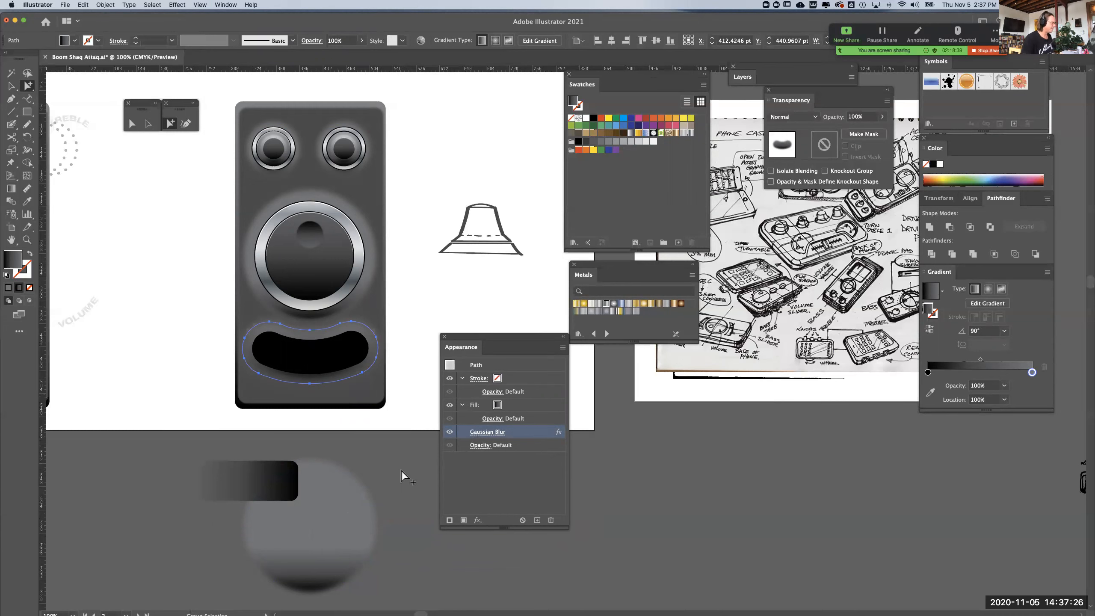
Shrink the gradient circle behind the large knob to about 180 pt in diameter and reverse its gradient
left_click(313, 371)
key("super")
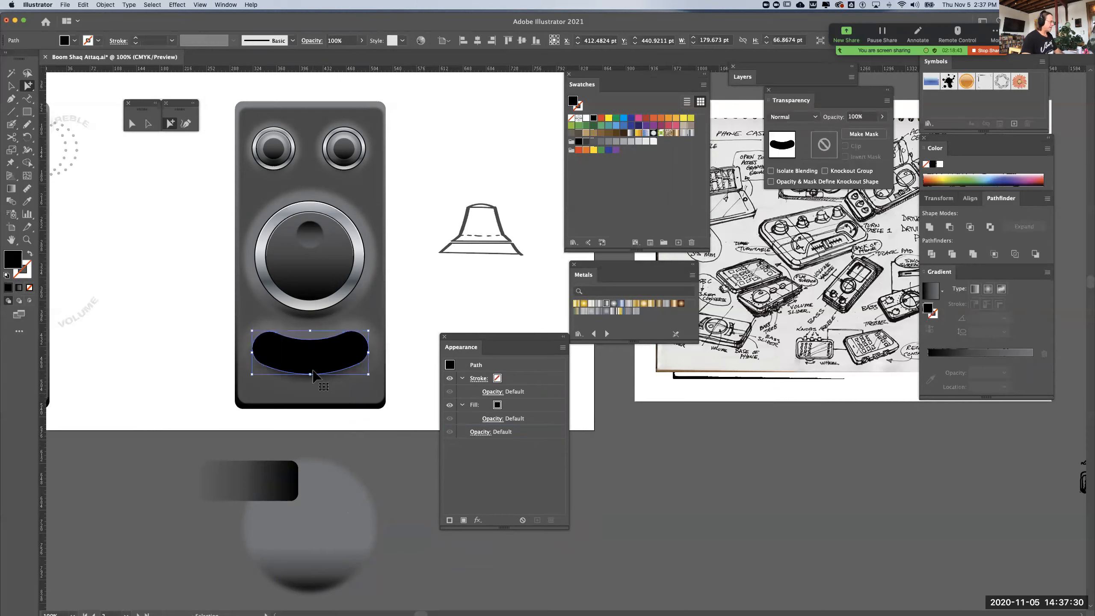
key("super+equal")
left_click_drag(234, 379, 48, 396)
left_click_drag(276, 284, 273, 368)
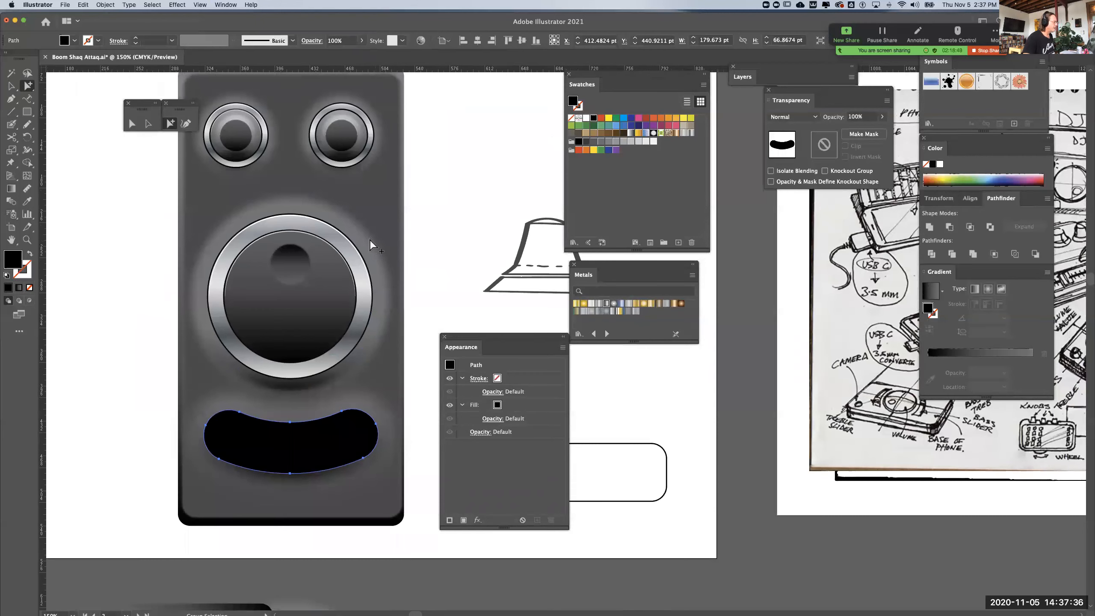
scroll(370, 245, "down", 3)
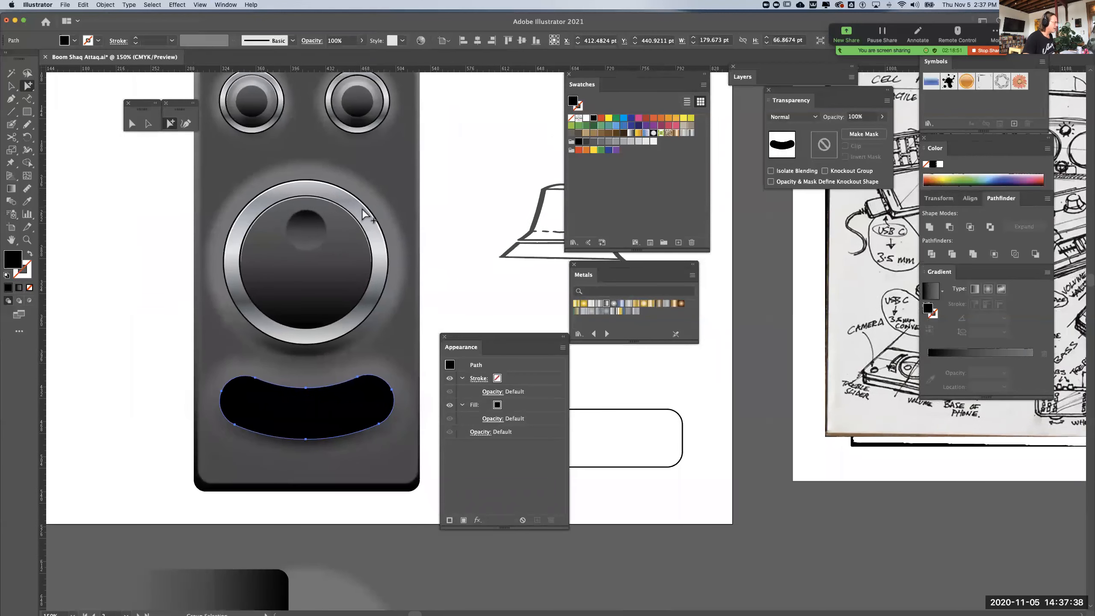
left_click(372, 210)
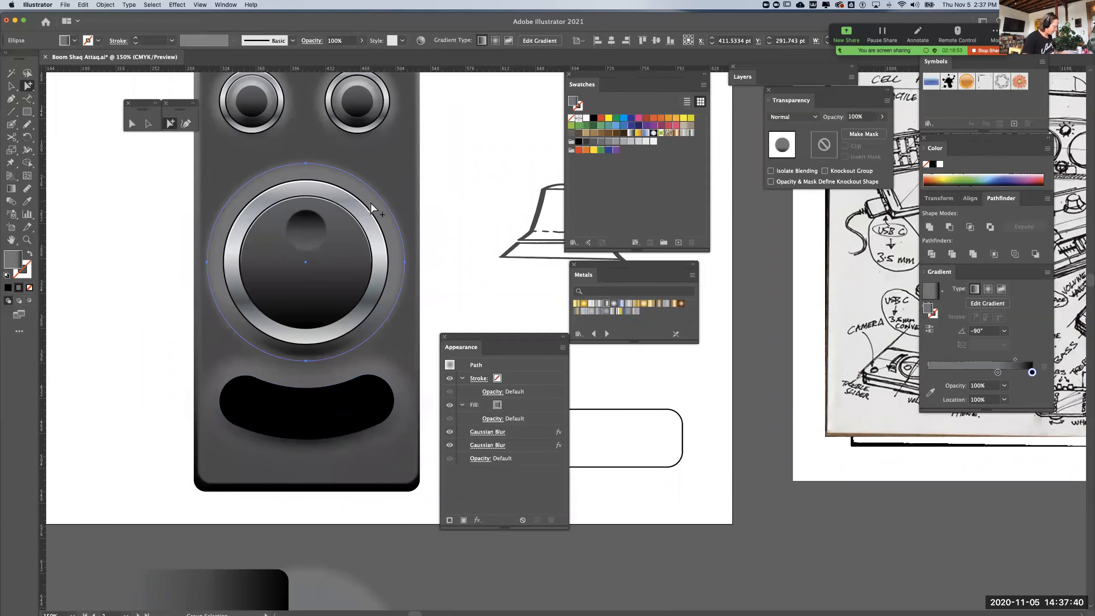
key("super")
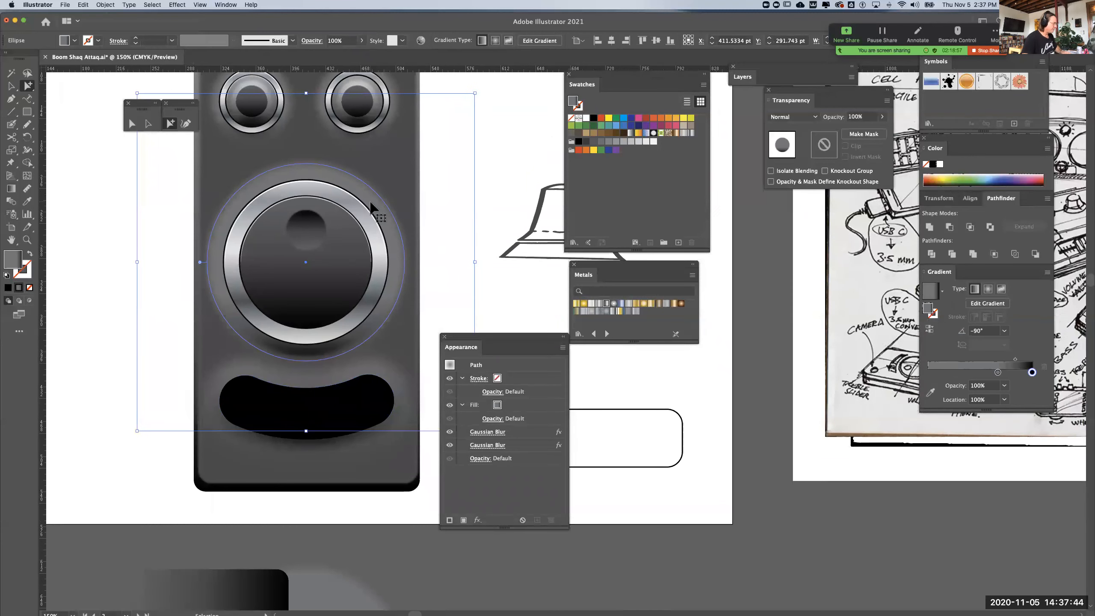
left_click(9, 88)
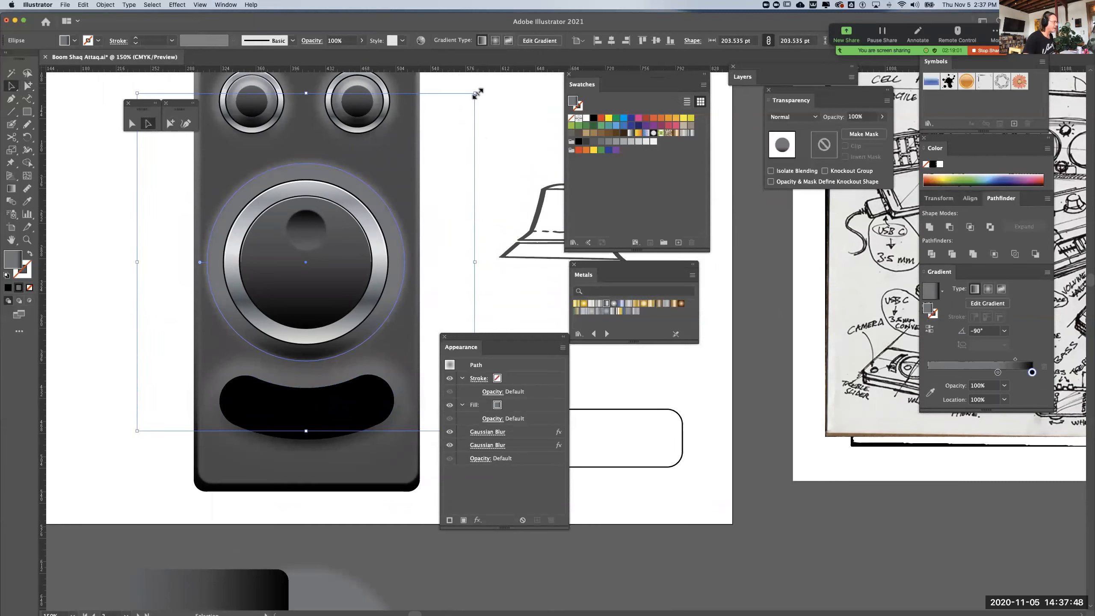
left_click_drag(477, 94, 395, 146)
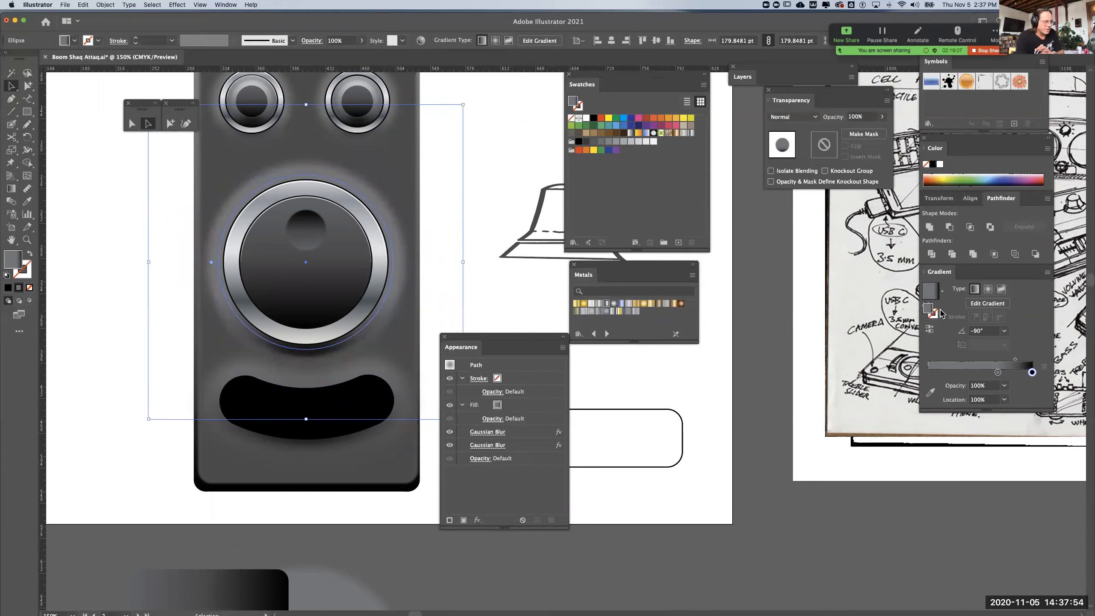
left_click(930, 329)
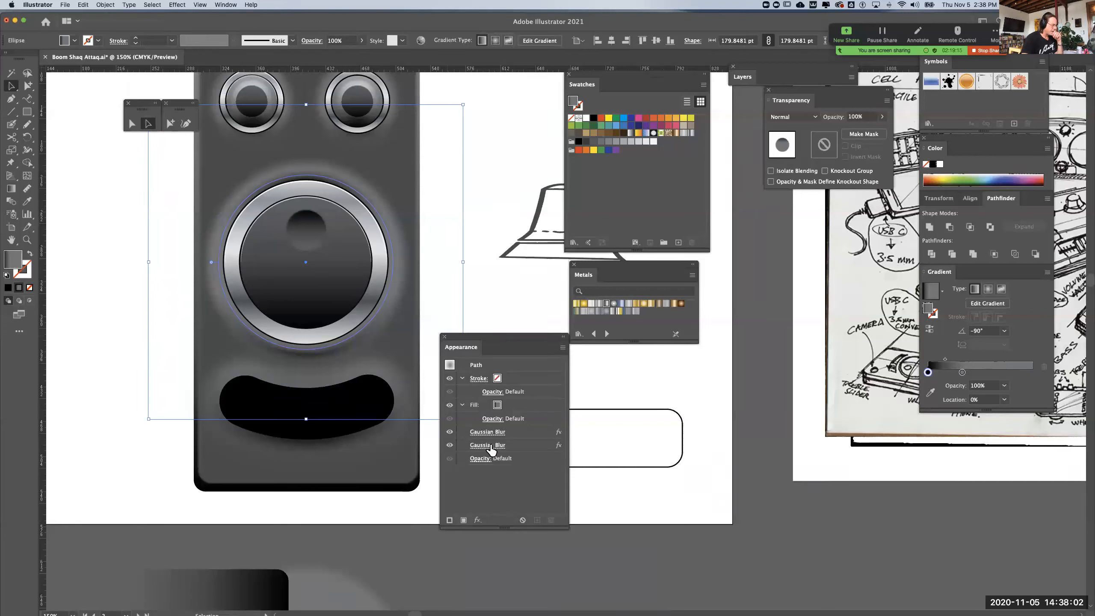
Set the radius of the circle's first Gaussian Blur to about 1.08 pixels
left_click(488, 432)
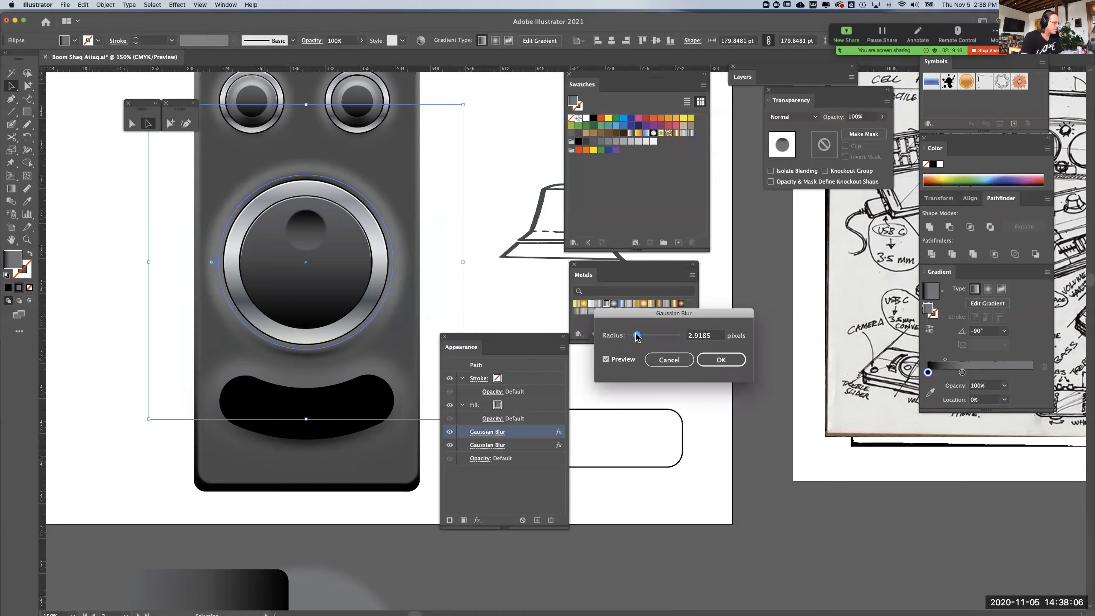
left_click_drag(636, 335, 632, 335)
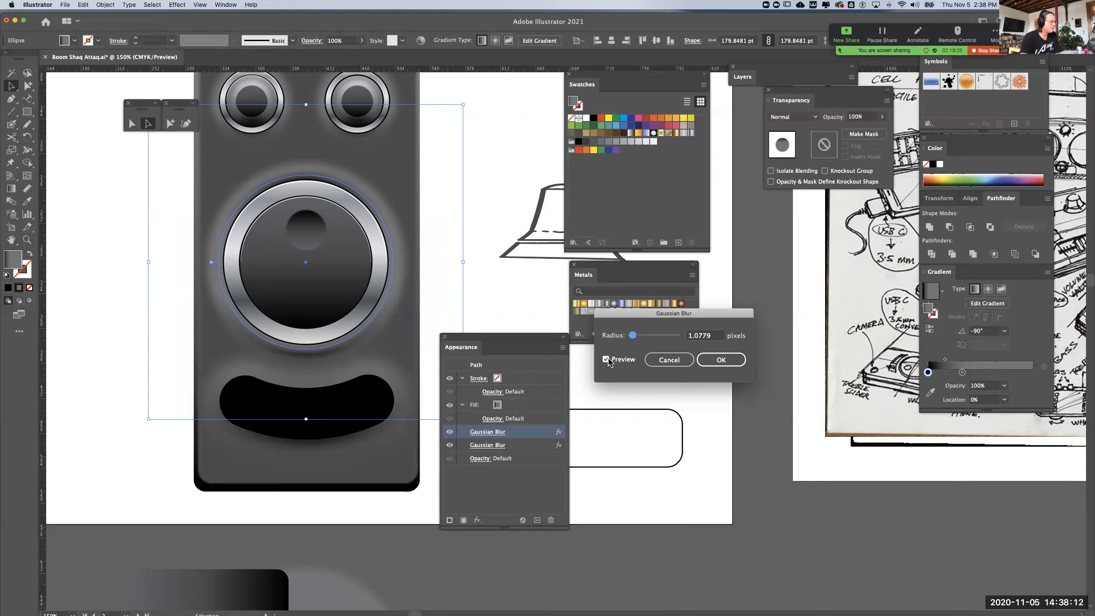
key("Tab")
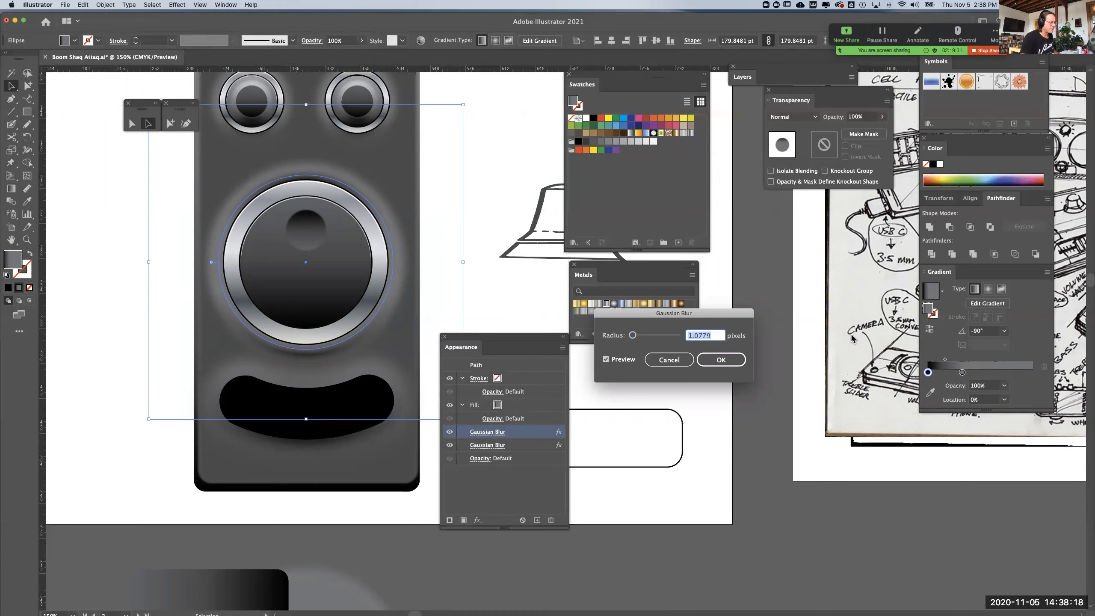
left_click(741, 364)
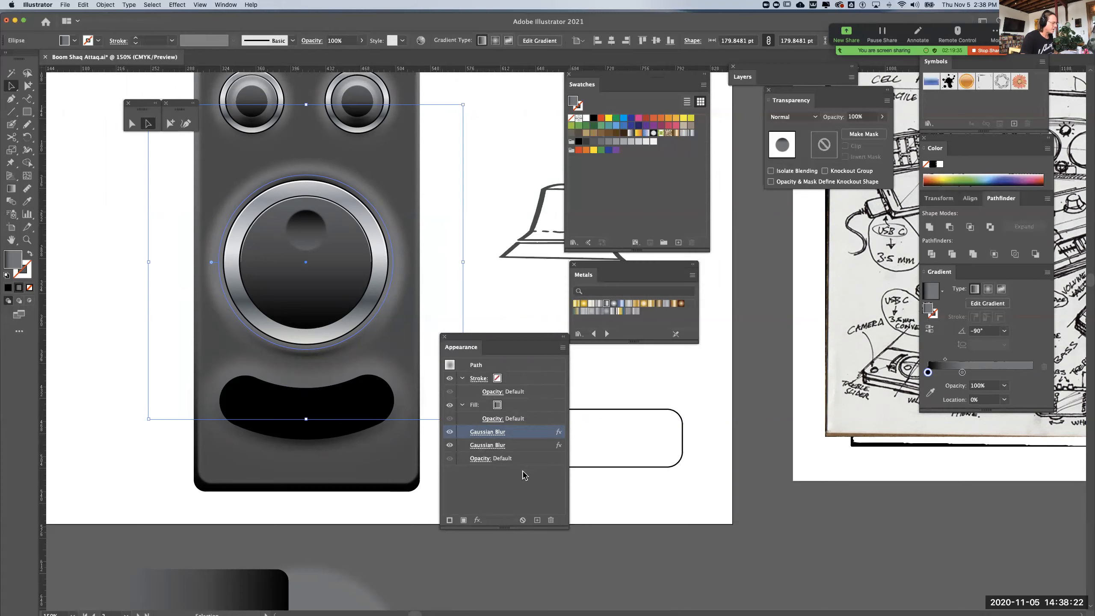
Hide the knob circle's second Gaussian Blur, set the first one's radius to about 6.39 pixels, and deselect the circle
left_click(449, 445)
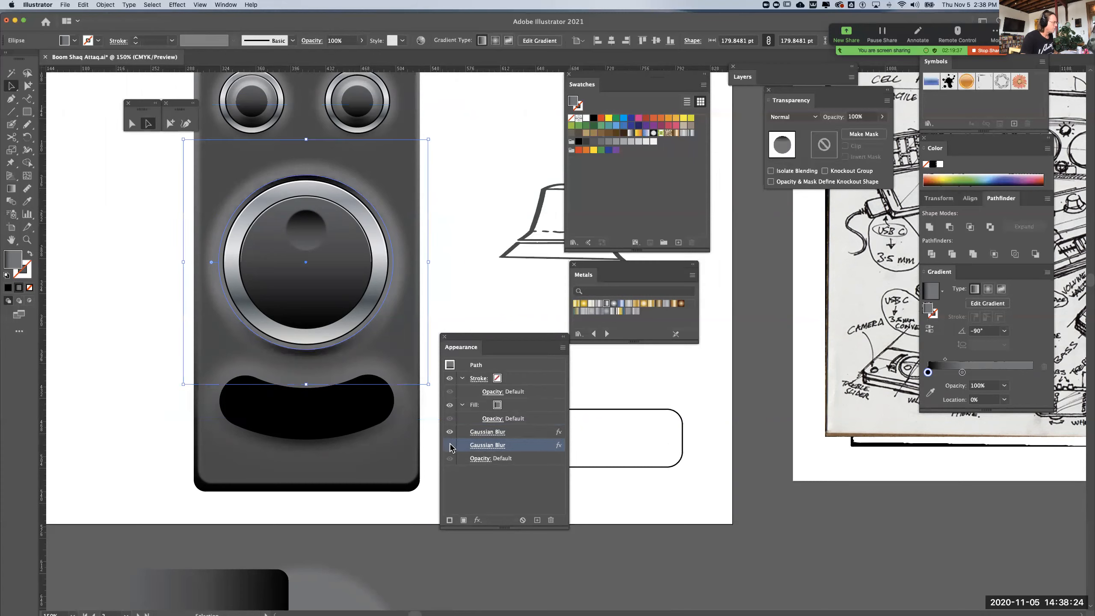
left_click(498, 282)
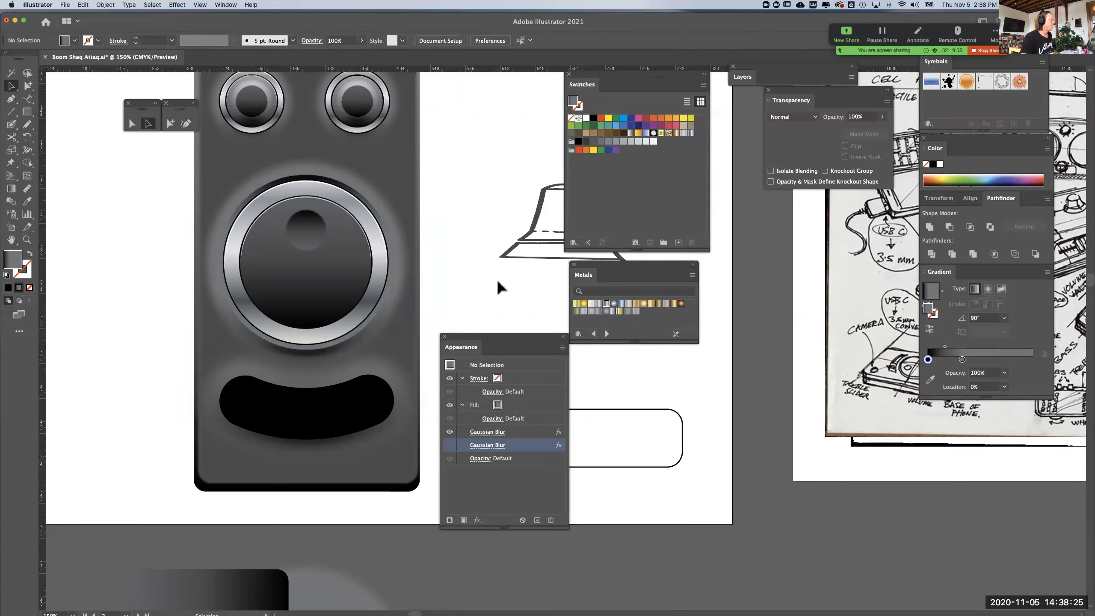
left_click(317, 183)
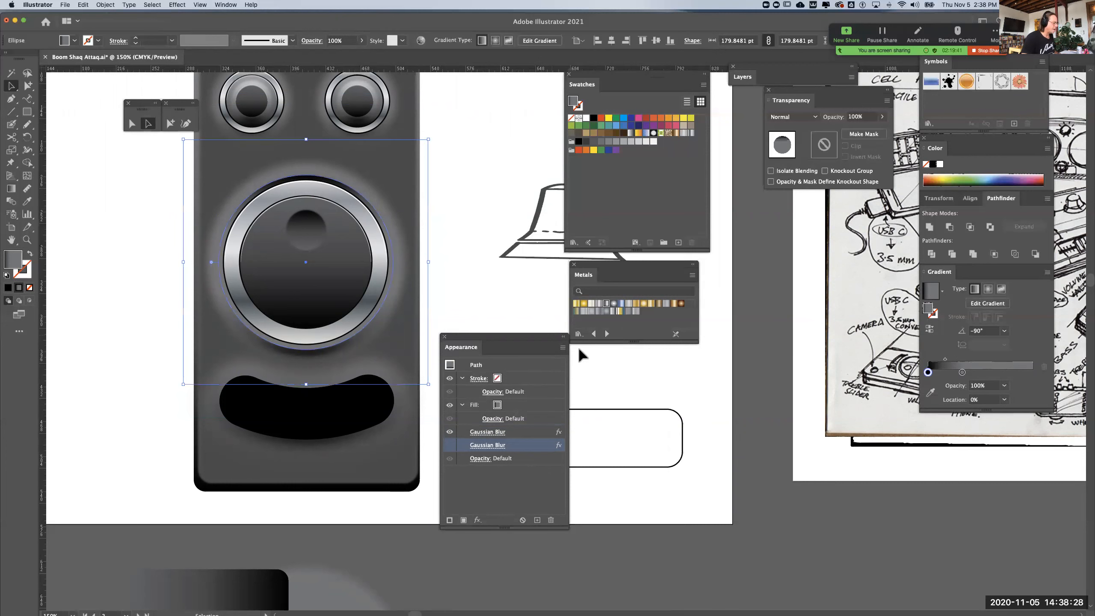
left_click(517, 435)
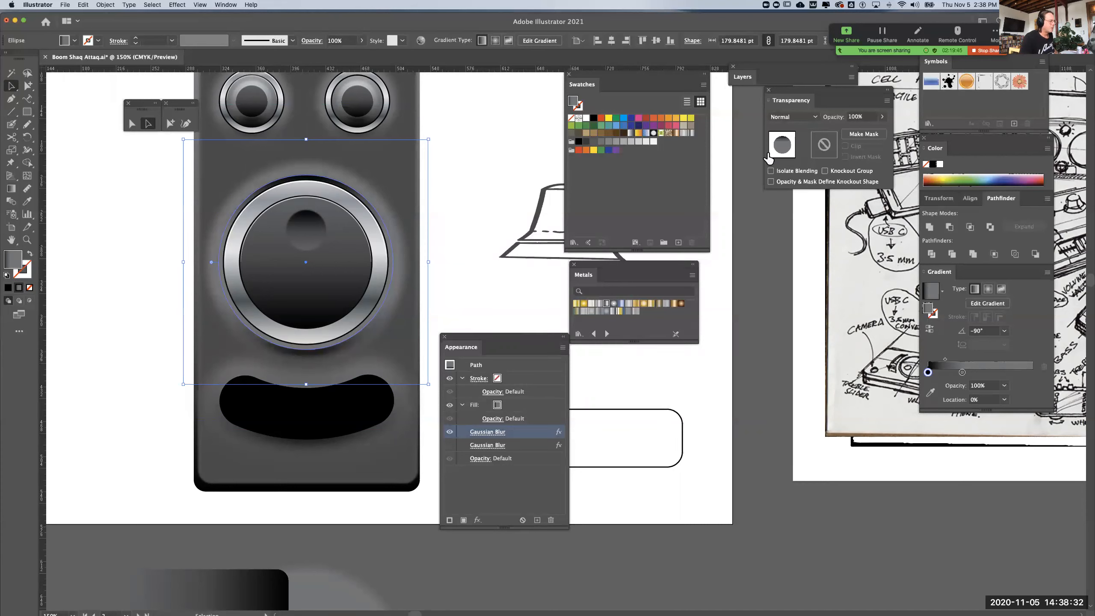
left_click(498, 433)
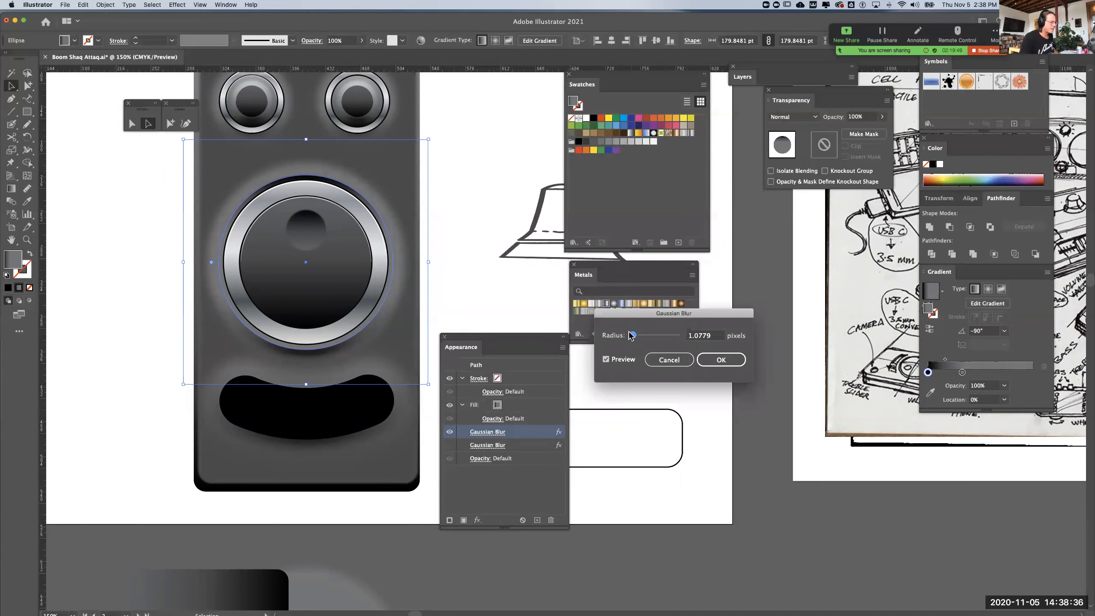
left_click_drag(631, 336, 644, 339)
left_click(708, 360)
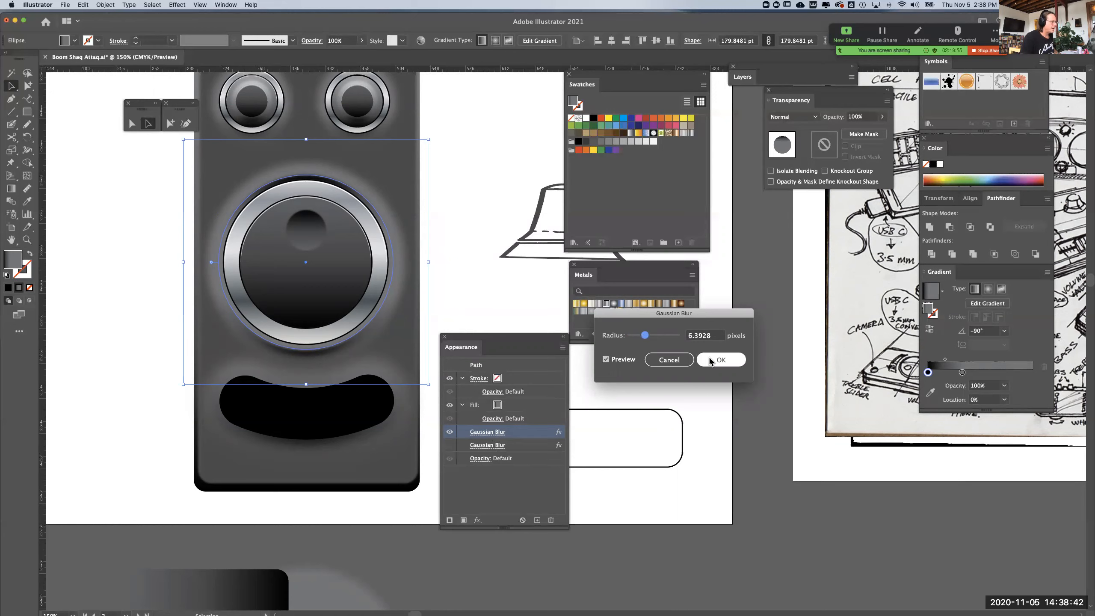
left_click(104, 408)
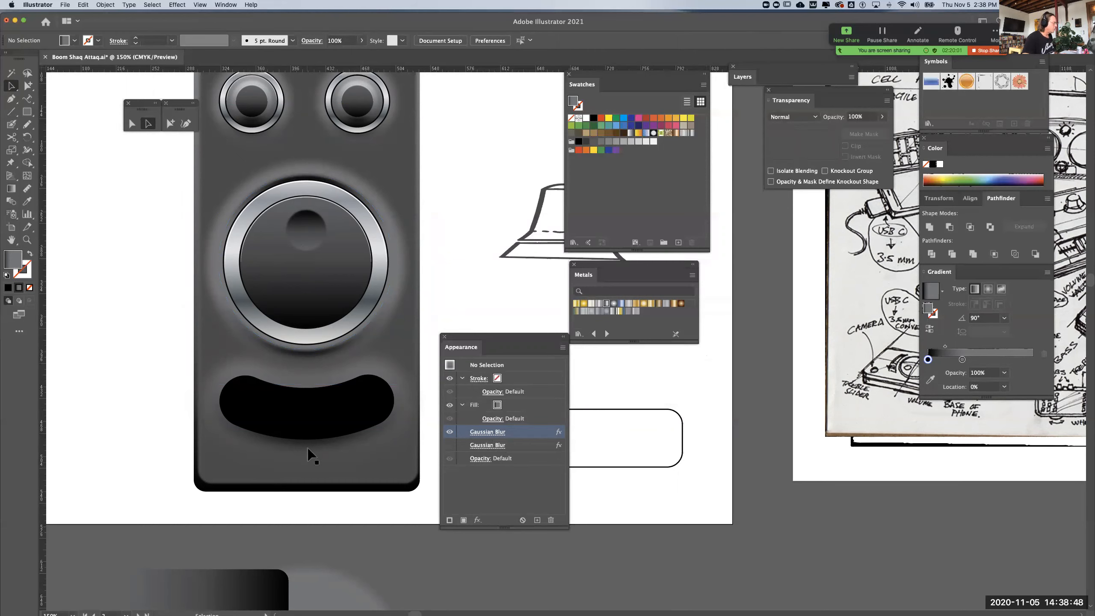
Create an inset copy of the black curved slot with an Offset Path of -5 pt, leaving nothing selected
left_click(308, 429)
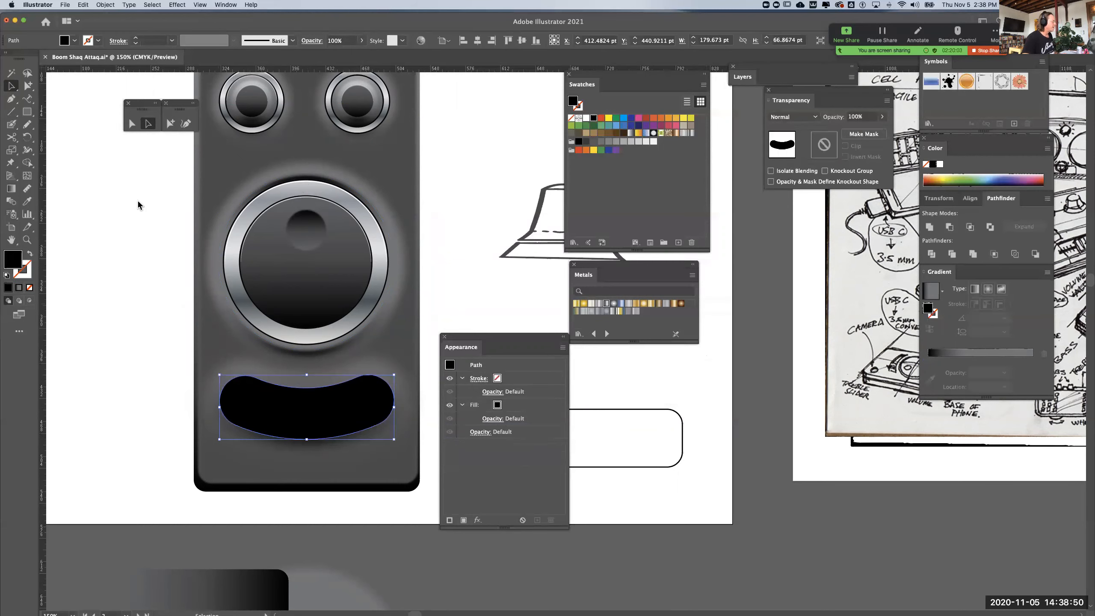
left_click(106, 4)
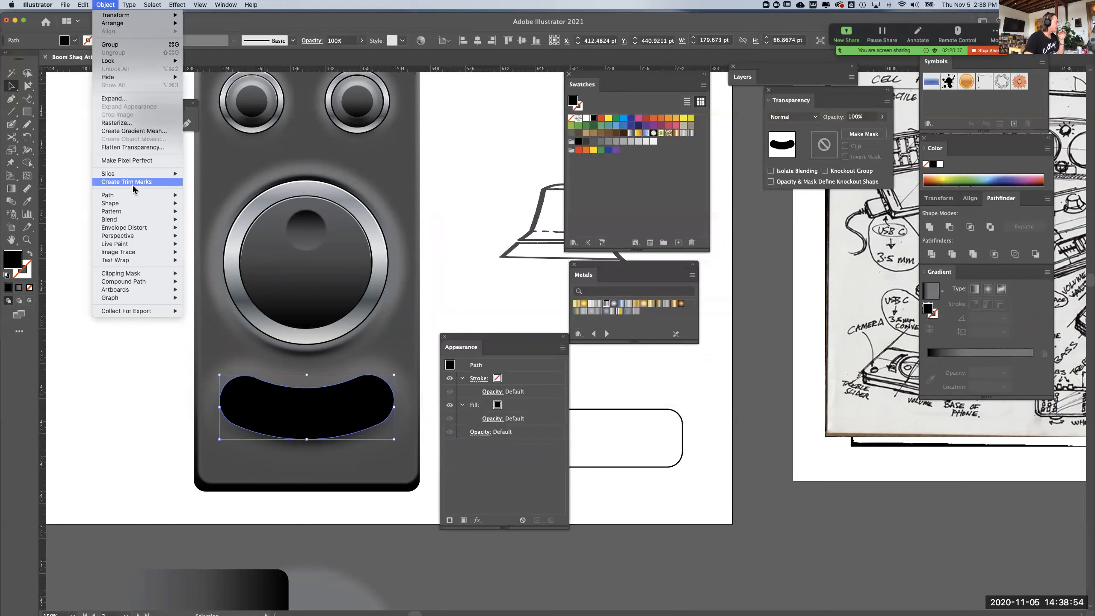
mouse_move(125, 197)
left_click(214, 224)
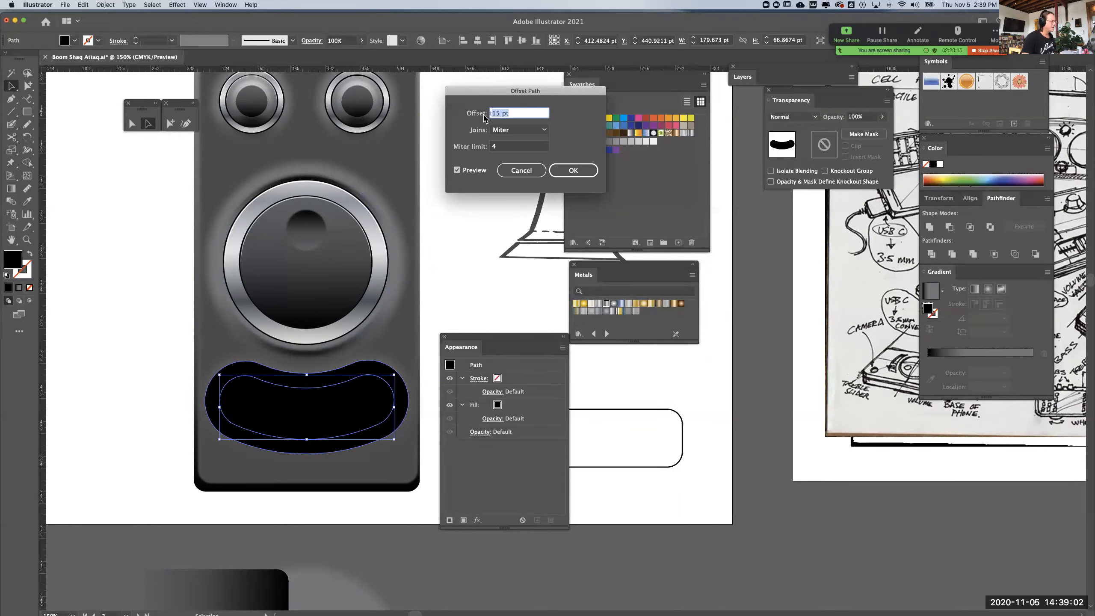
left_click(502, 113)
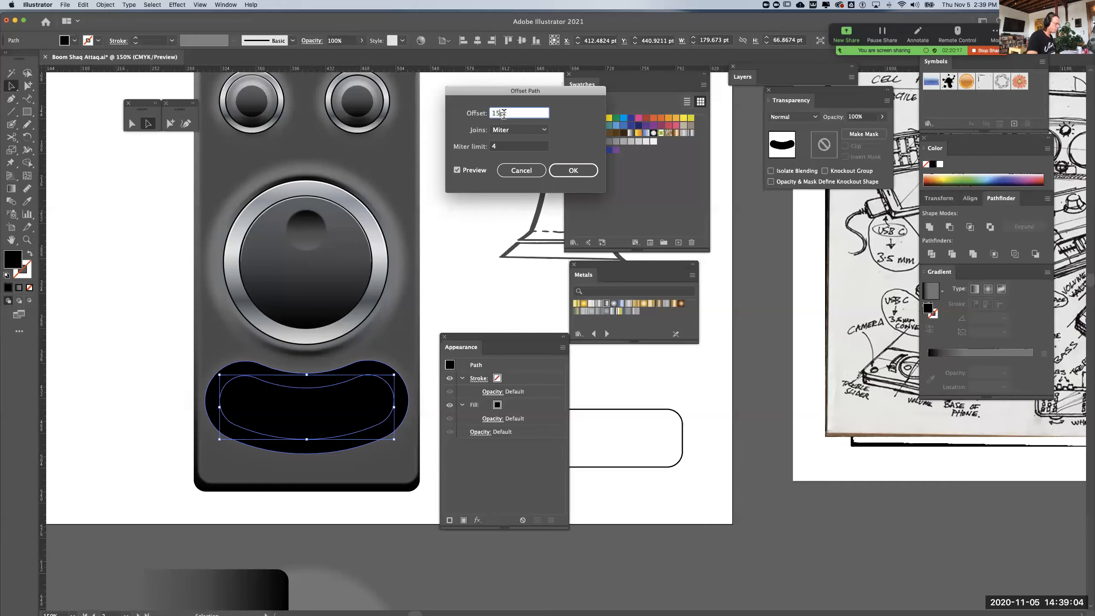
type("-5")
key("Tab")
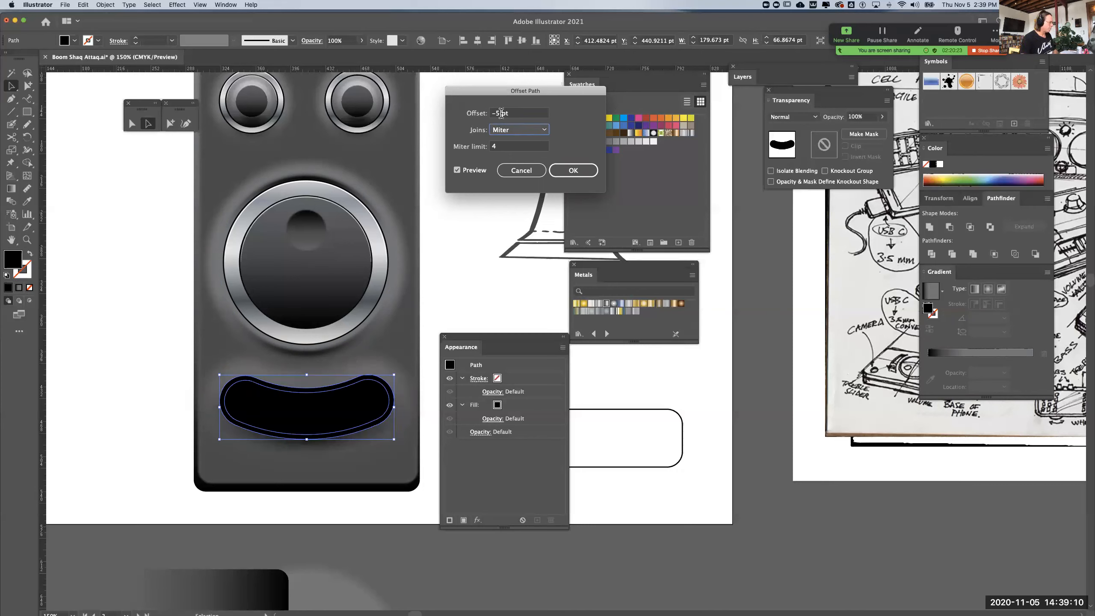
key("Return")
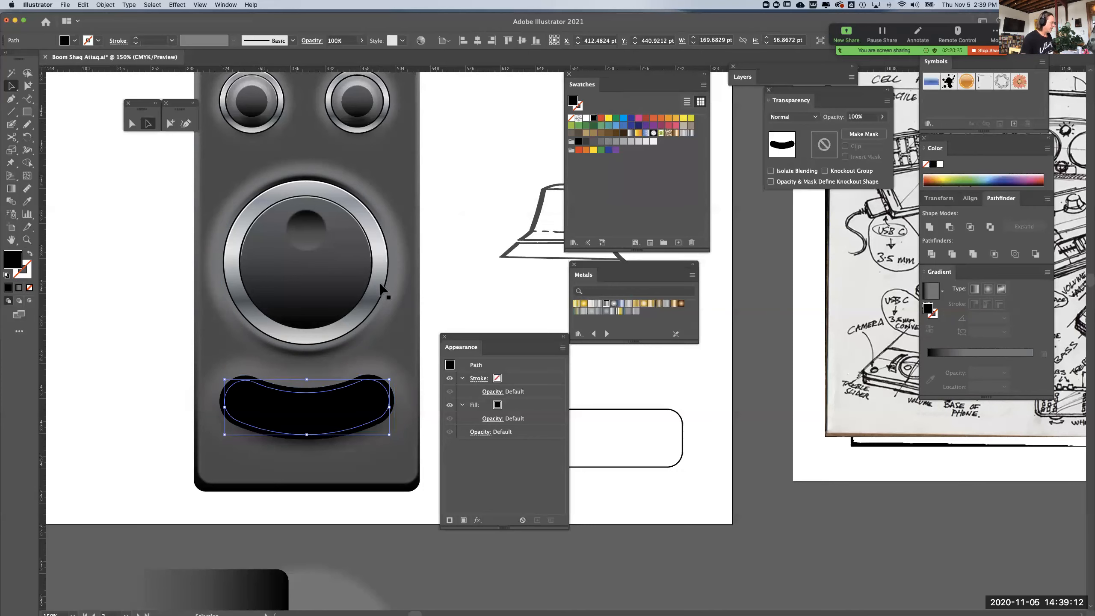
left_click(143, 360)
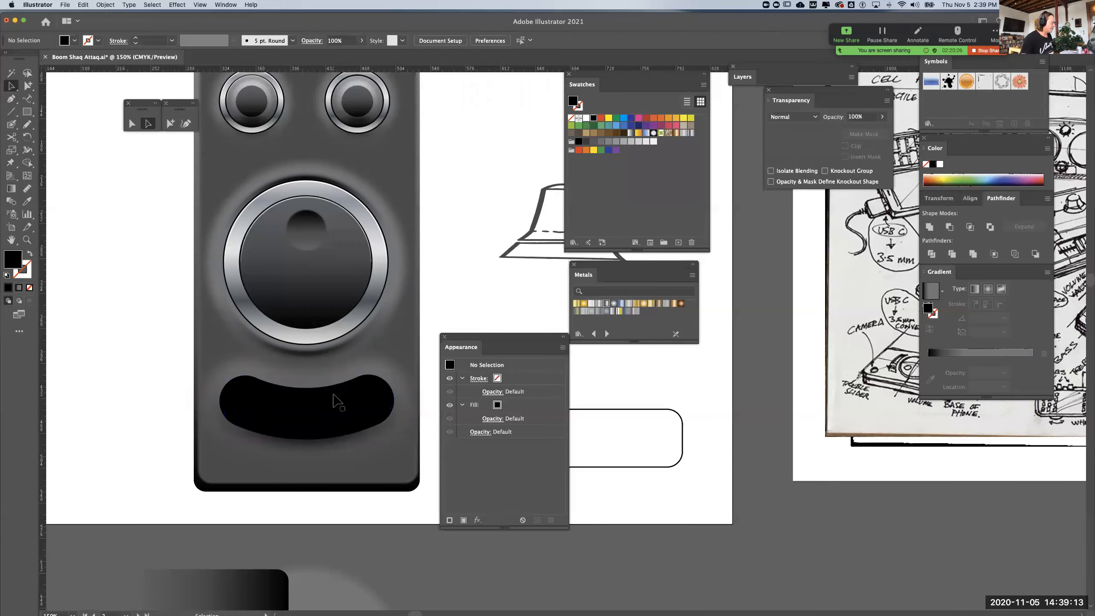
Place a copy of the large knob's blurred gradient circle below the artboard and move the older circle there aside
left_click(306, 391)
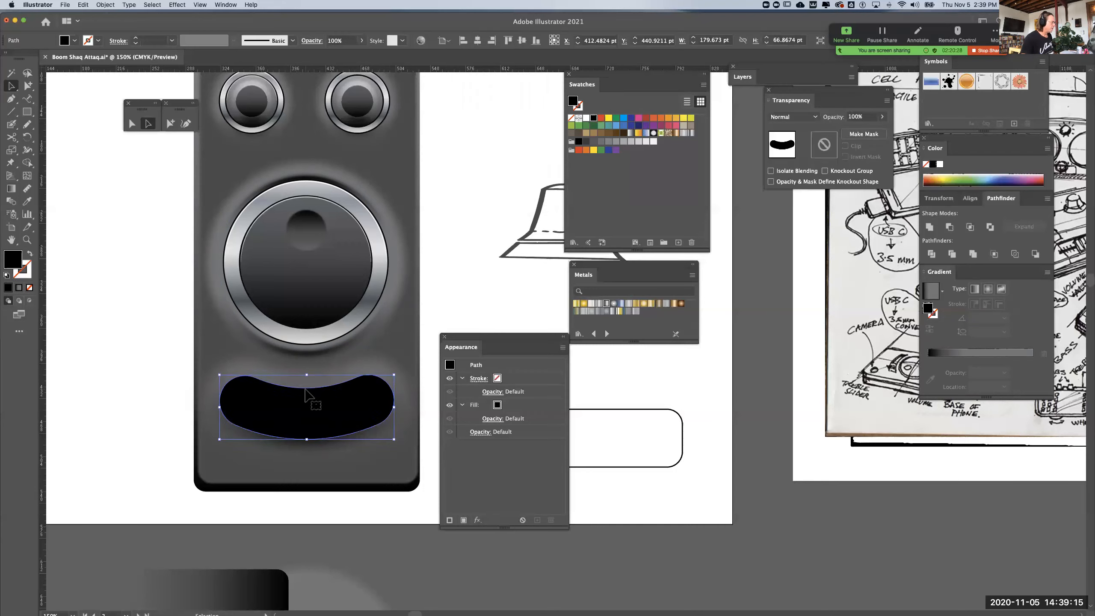
left_click(338, 184)
key("super+minus")
key("super+minus")
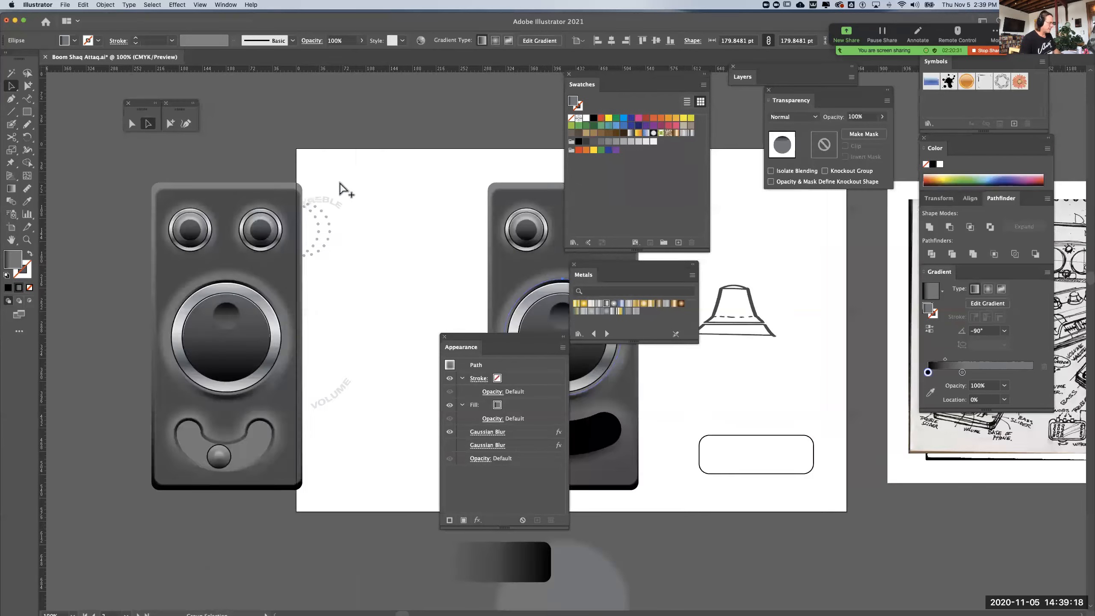
left_click_drag(450, 273, 238, 201)
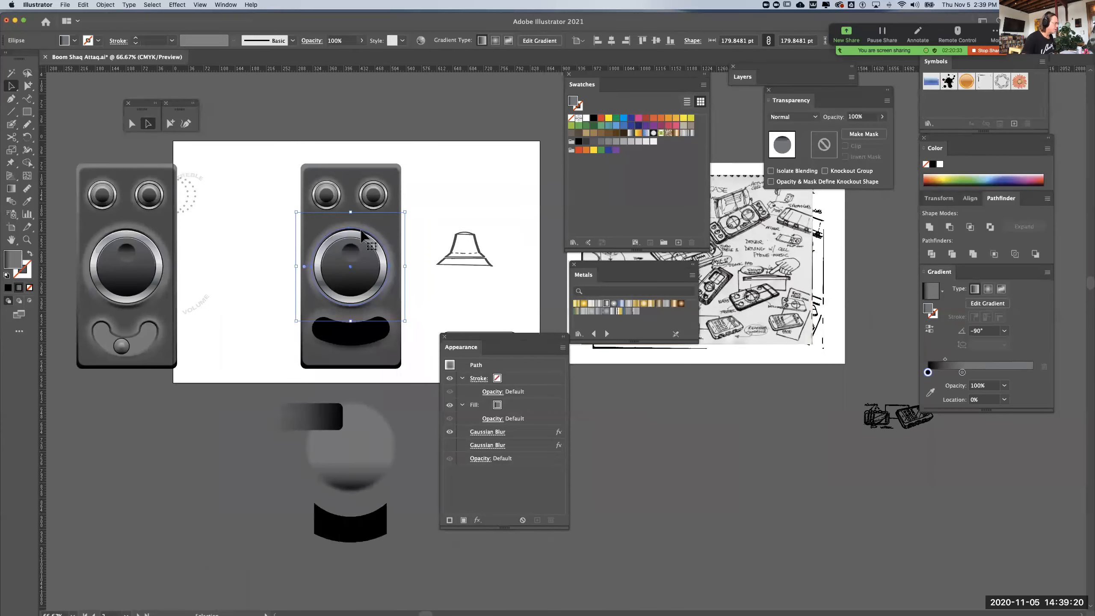
left_click_drag(362, 237, 195, 431)
left_click_drag(371, 430, 255, 431)
key("super+=")
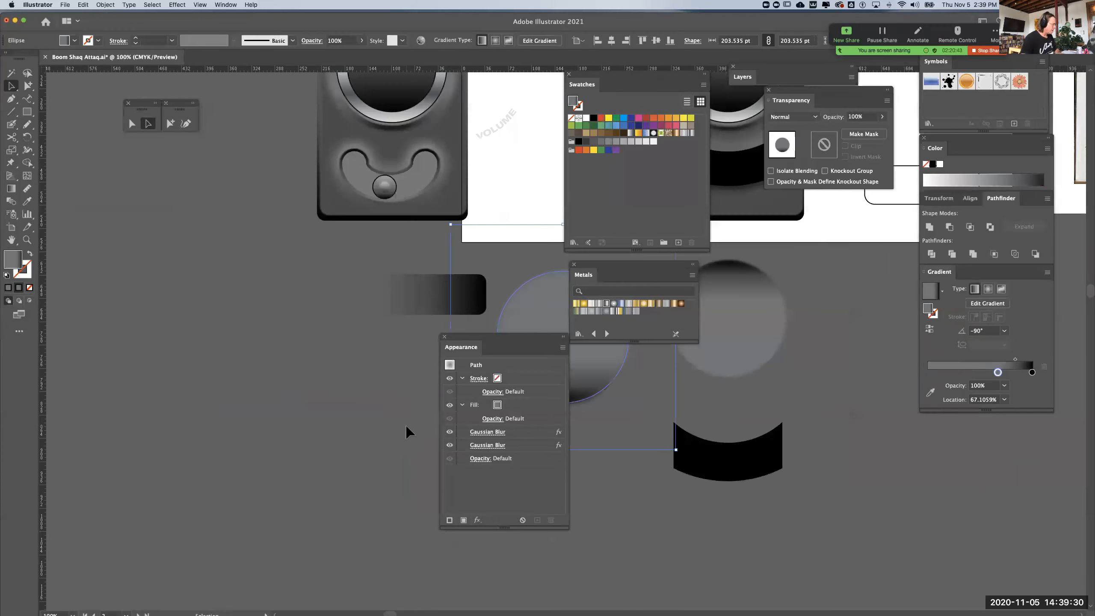
left_click_drag(402, 370, 10, 475)
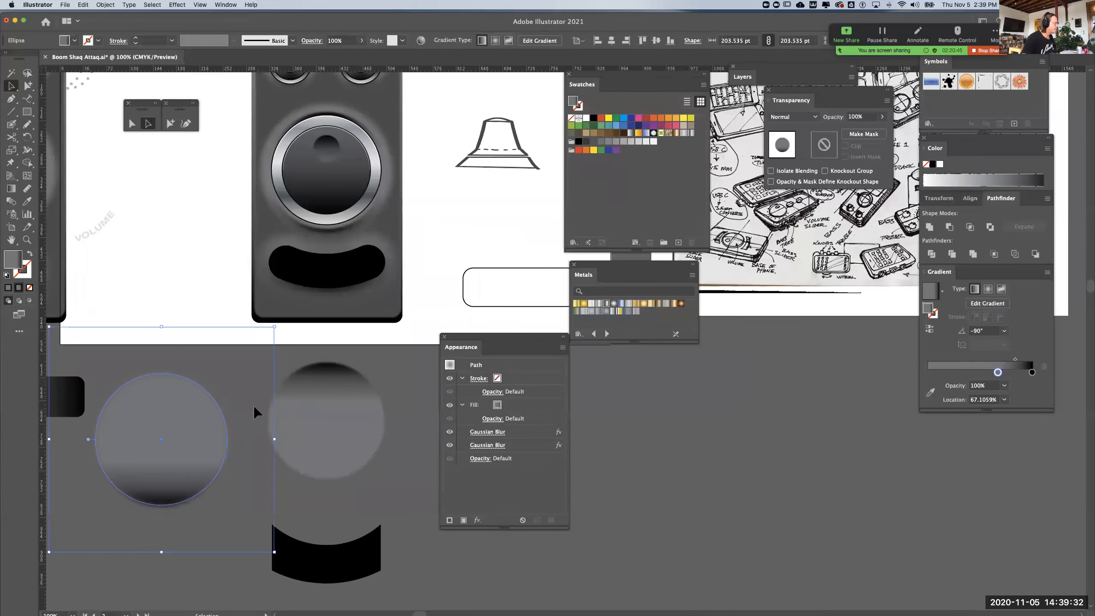
Check the first Gaussian Blur's settings on the circle copy below the artboard
left_click(319, 393)
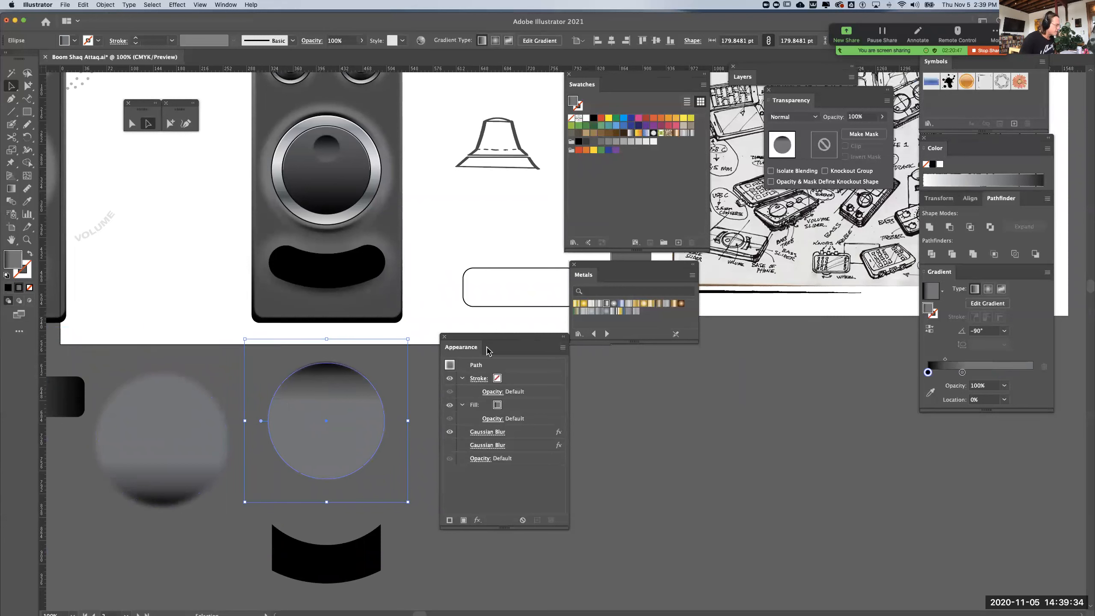
left_click(487, 432)
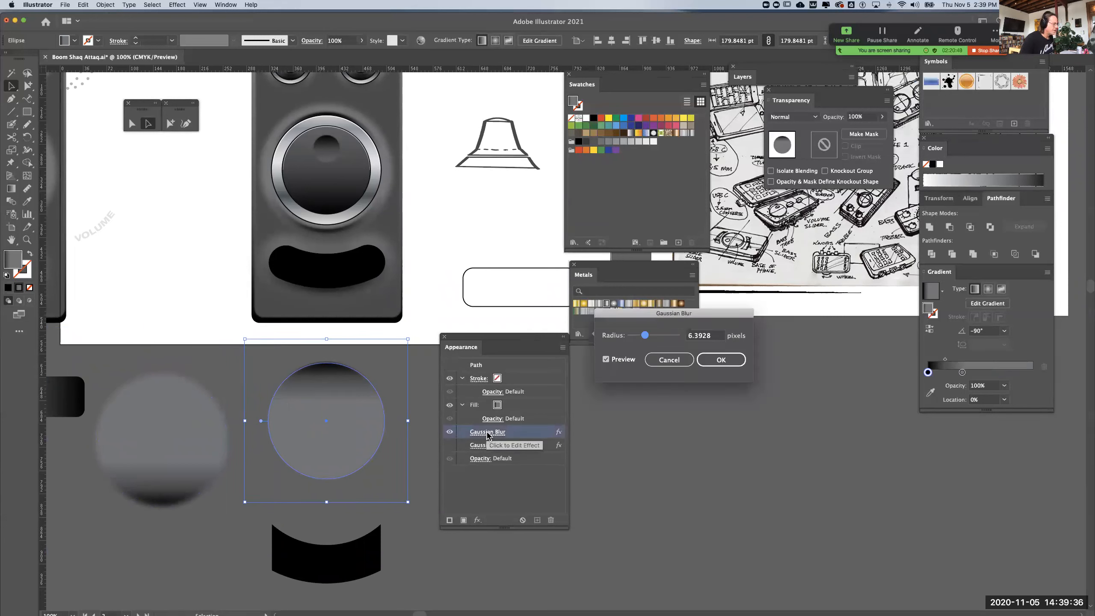
left_click(669, 359)
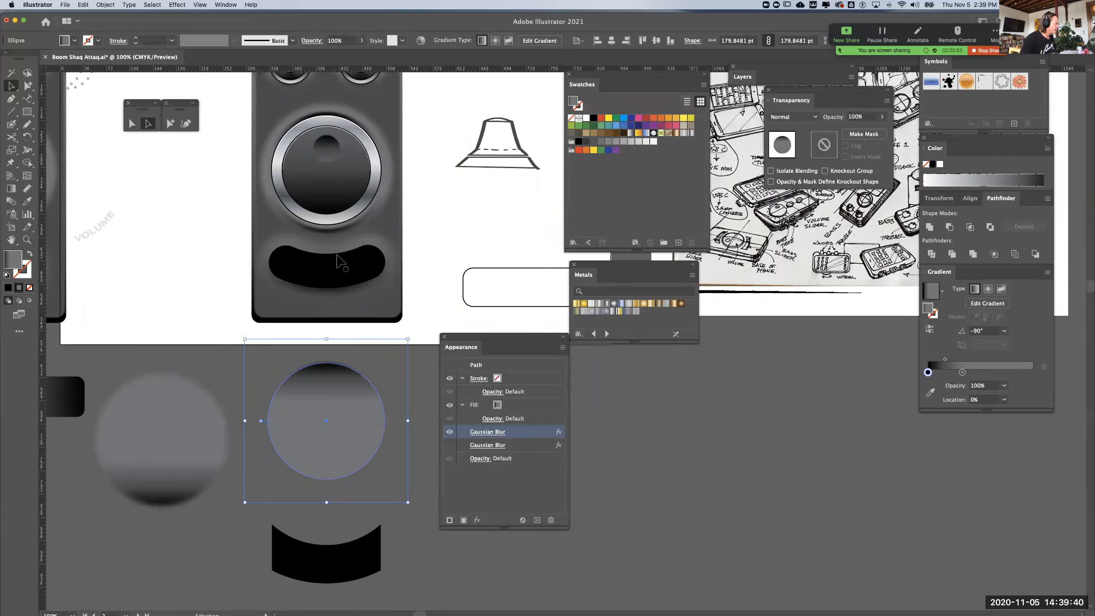
Give the inset slot shape the circle copy's gradient, reversed at a 90° angle with the grey stop at 0%
left_click(340, 260)
left_click(26, 201)
left_click(324, 410)
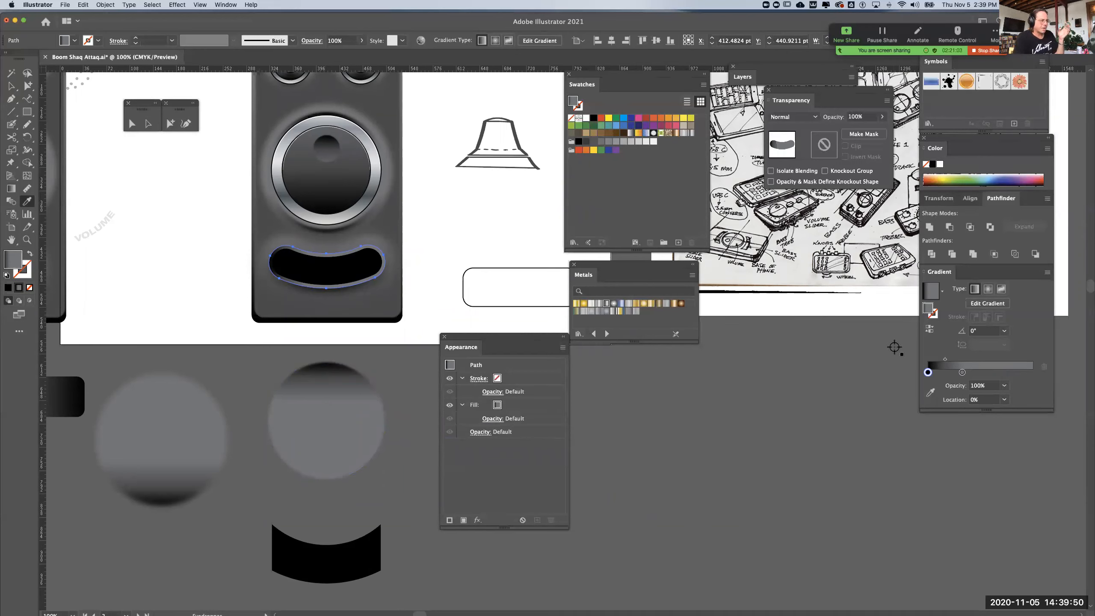
left_click(1004, 331)
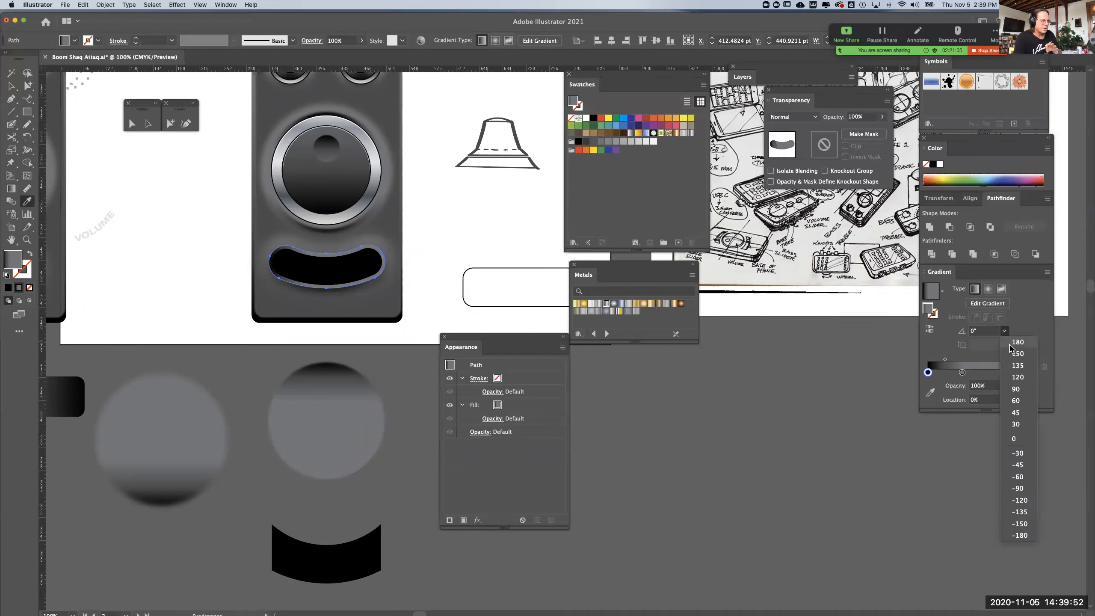
left_click(1017, 390)
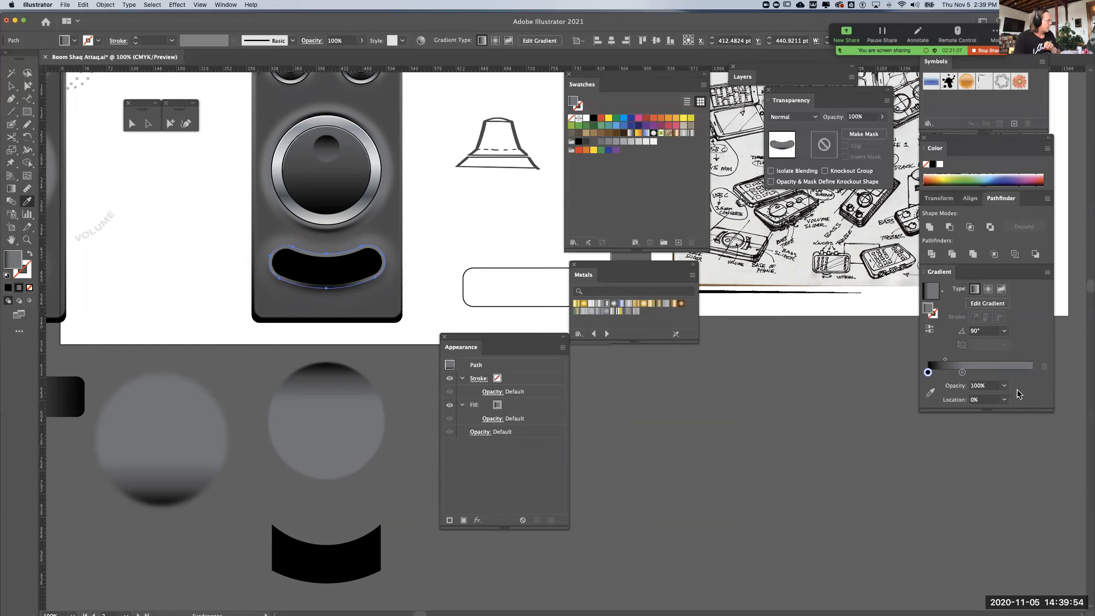
left_click(929, 329)
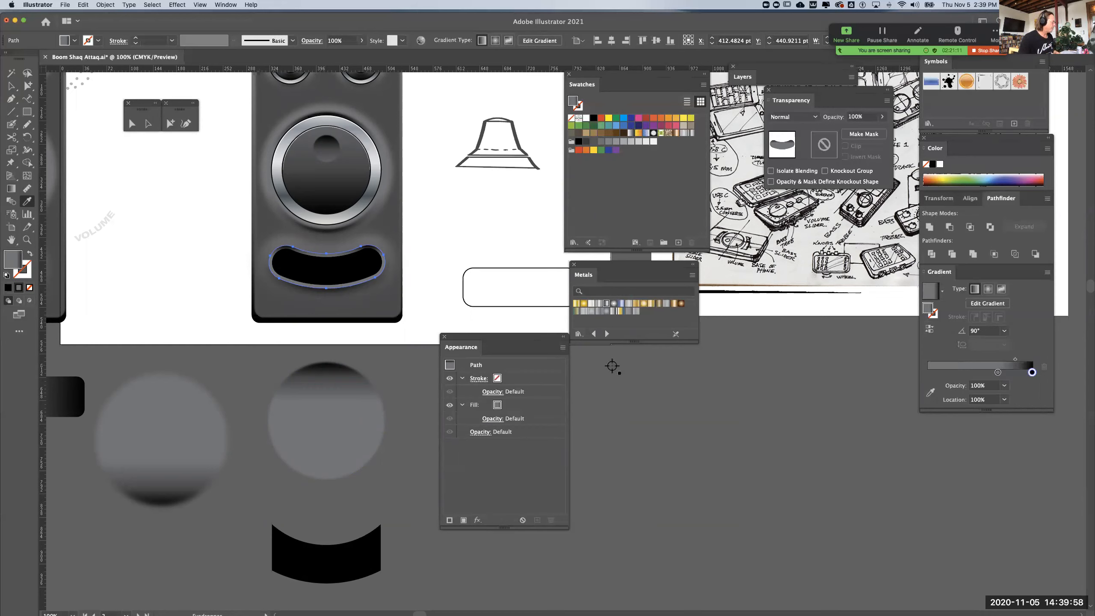
left_click_drag(998, 373, 897, 384)
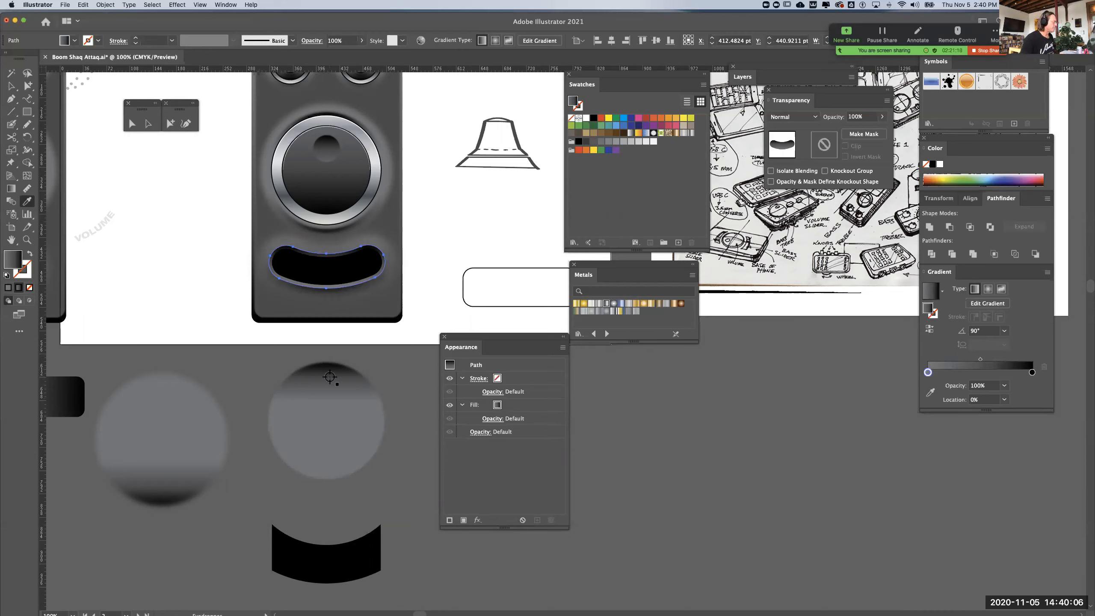
Apply a Gaussian Blur with a 6.3928-pixel radius to the gradient-filled slot shape and deselect it
left_click(170, 124)
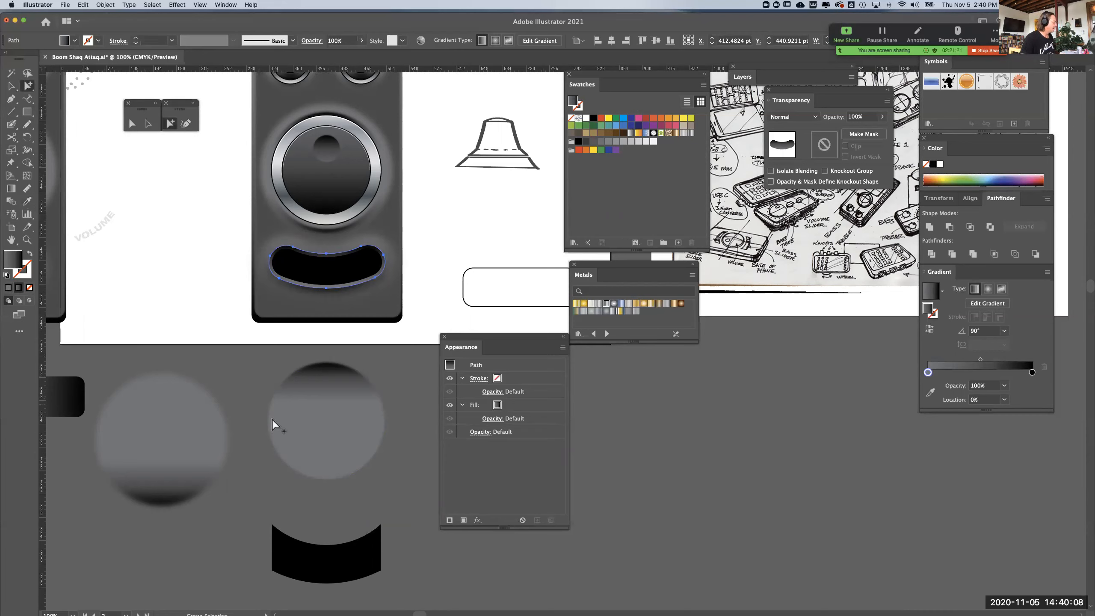
left_click(307, 421)
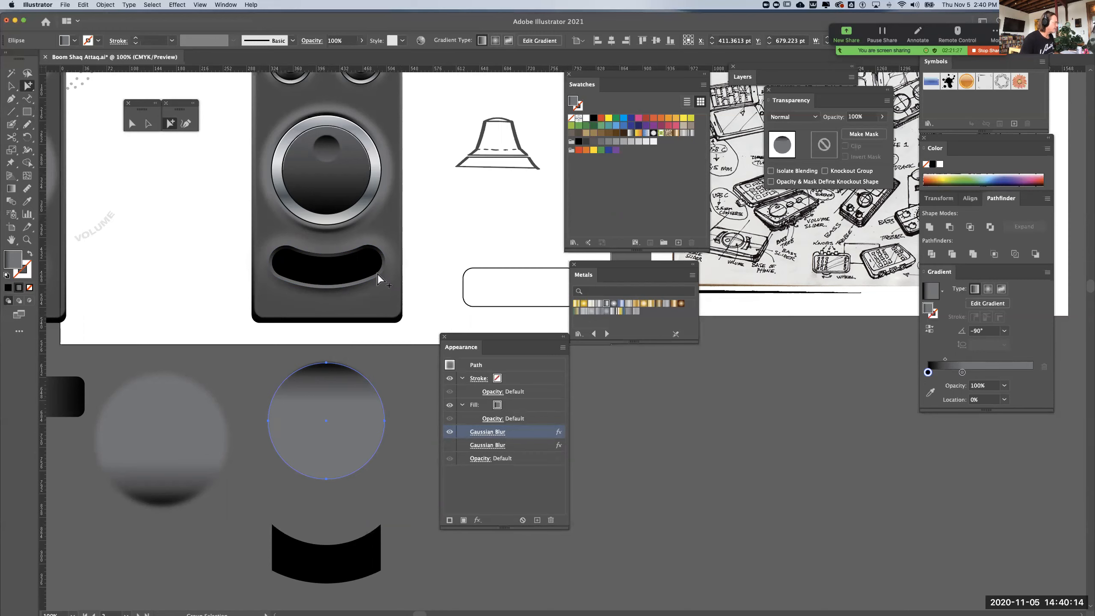
left_click(378, 276)
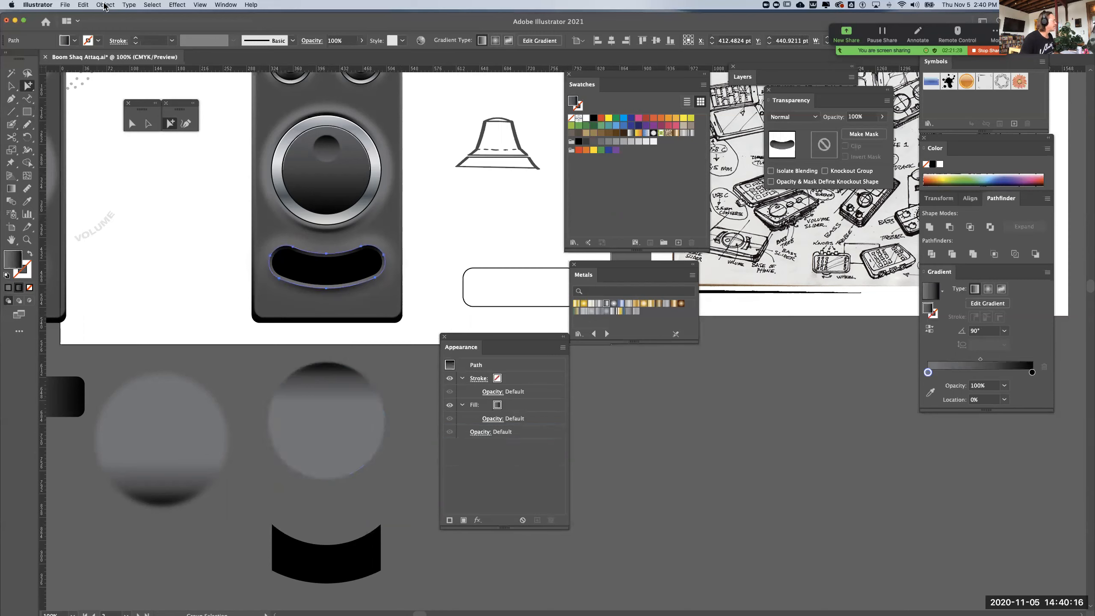
left_click(177, 5)
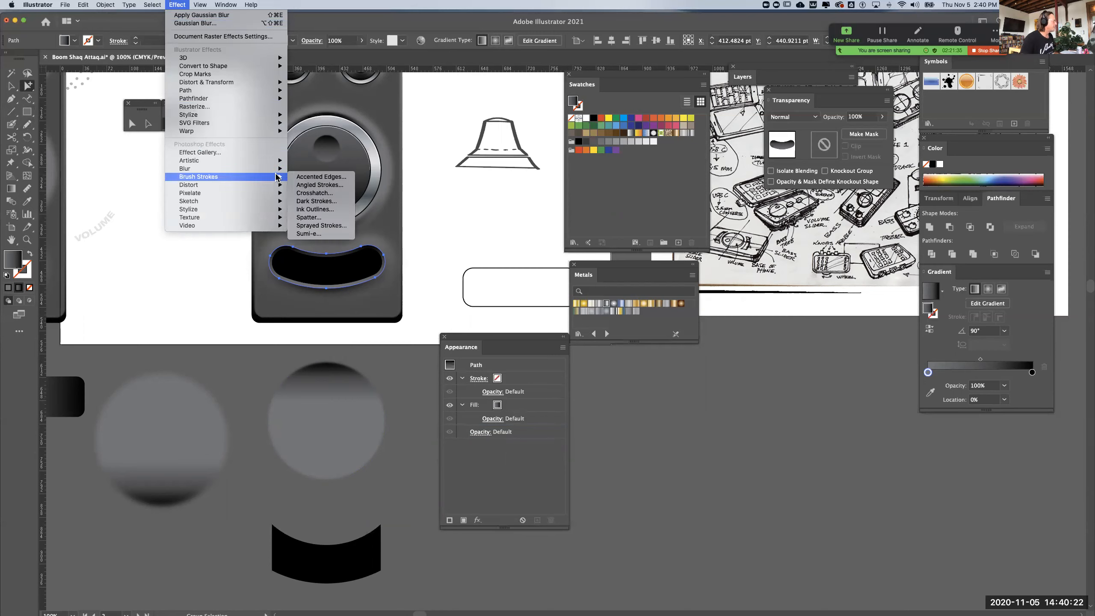
mouse_move(276, 168)
left_click(317, 168)
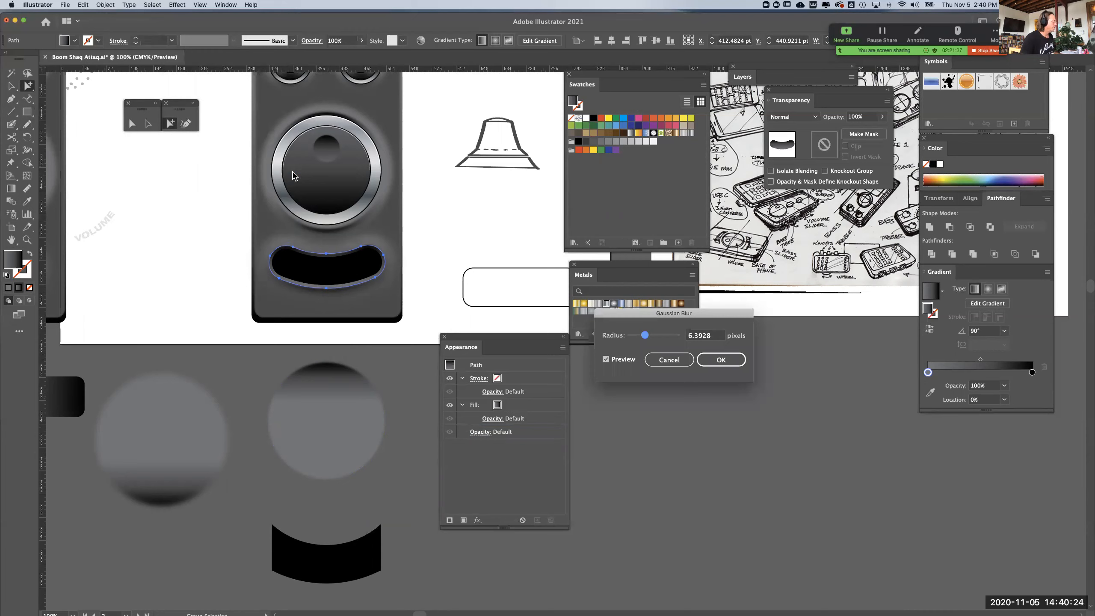
left_click(711, 355)
left_click(685, 412)
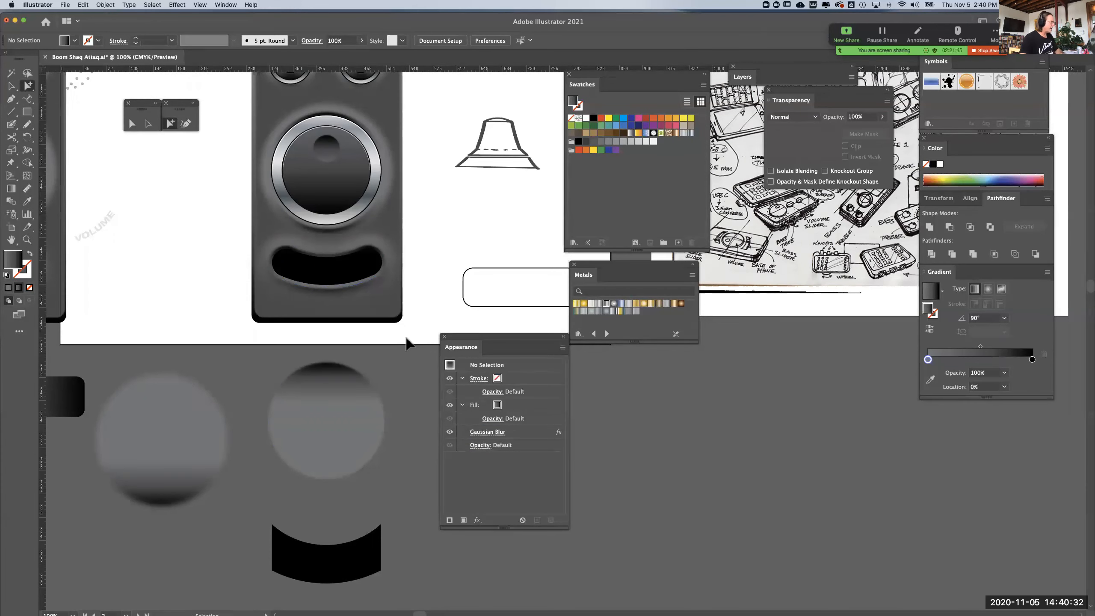
Duplicate the inner circles of the right-hand small knob and place the copy in the middle of the curved slot
key("super+equal")
left_click_drag(340, 317, 412, 429)
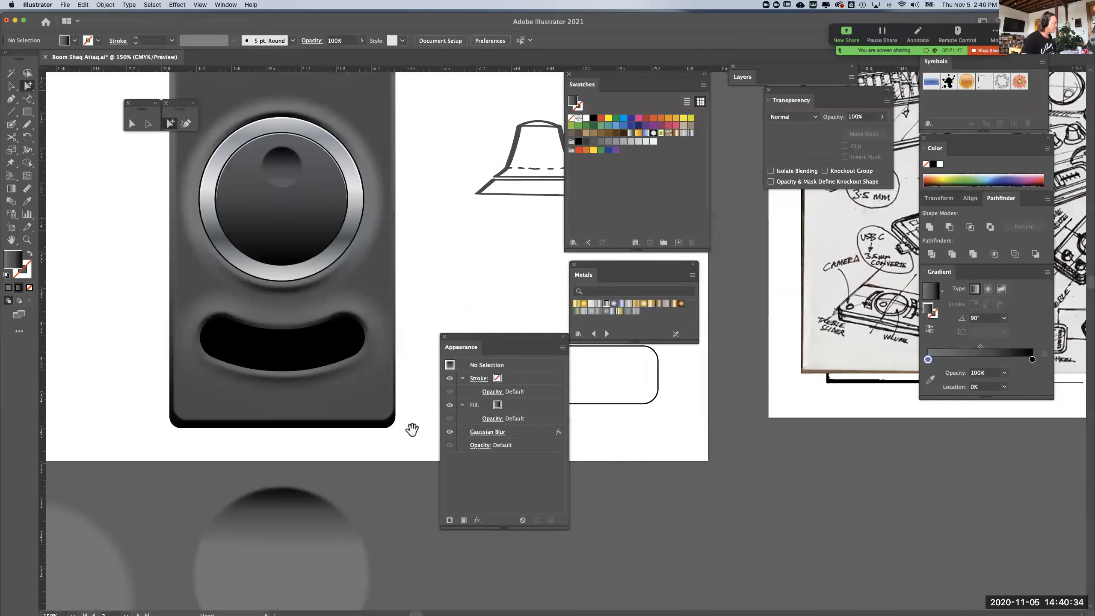
left_click_drag(362, 315, 374, 330)
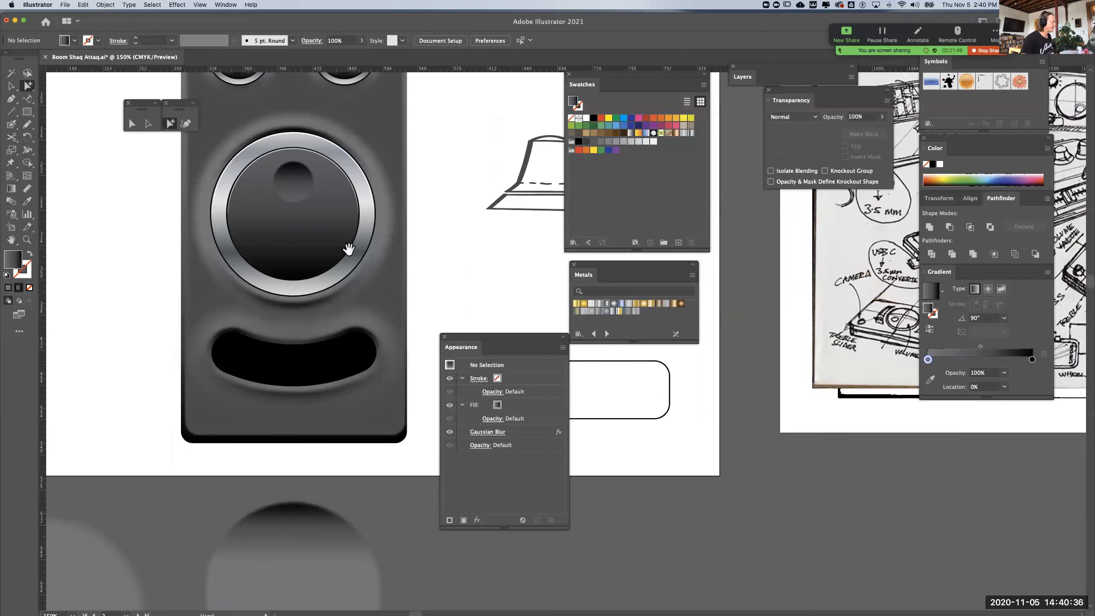
left_click_drag(349, 249, 344, 347)
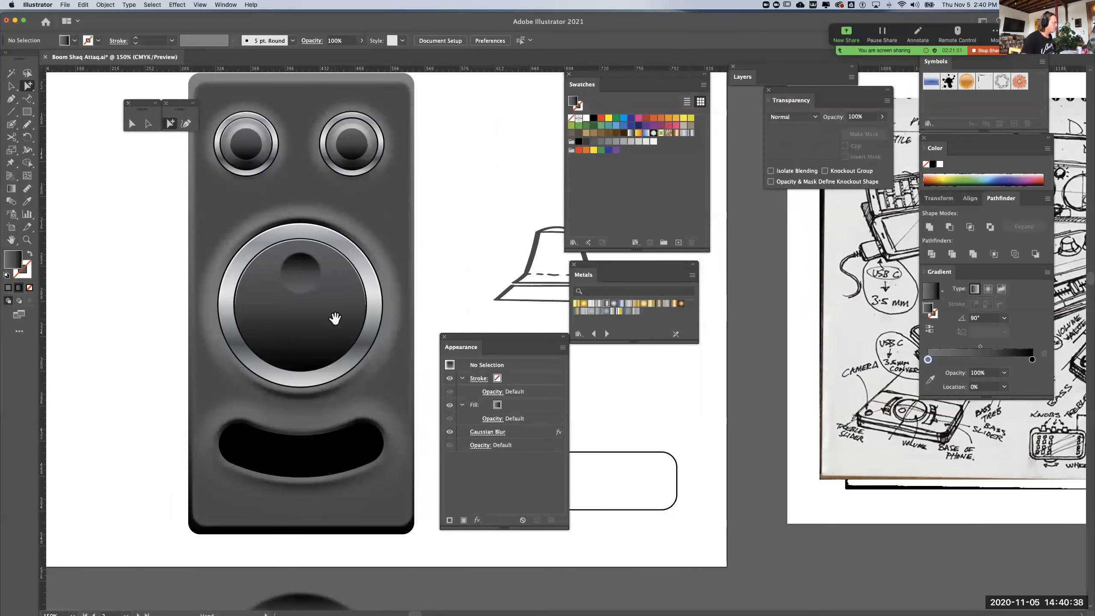
mouse_move(320, 236)
left_mouse_down()
mouse_move(332, 213)
mouse_move(329, 230)
left_mouse_up()
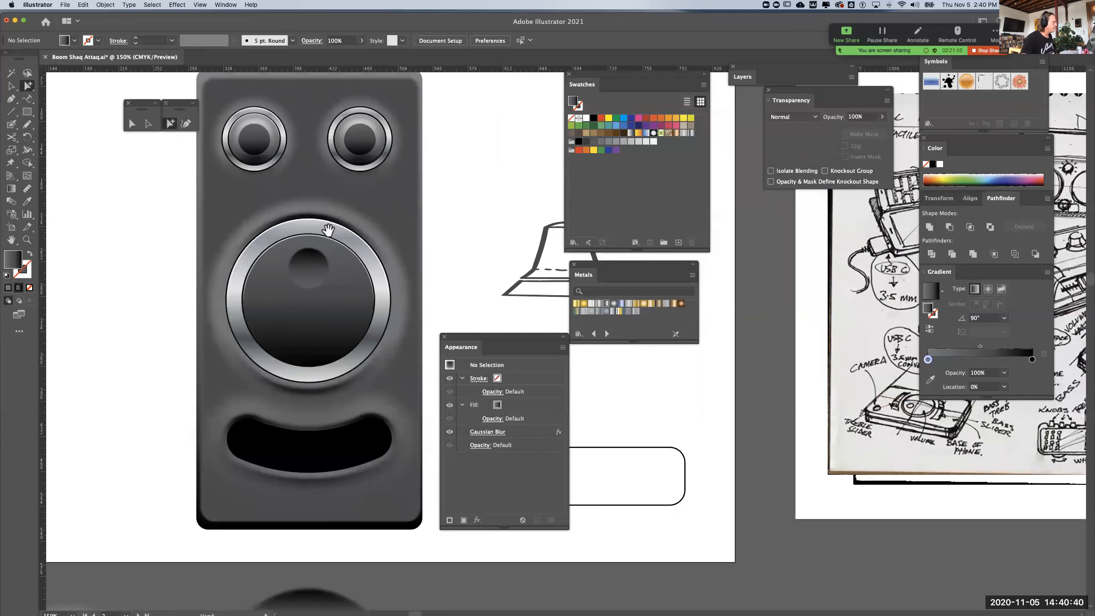
left_click(381, 131)
key("super+shift+a")
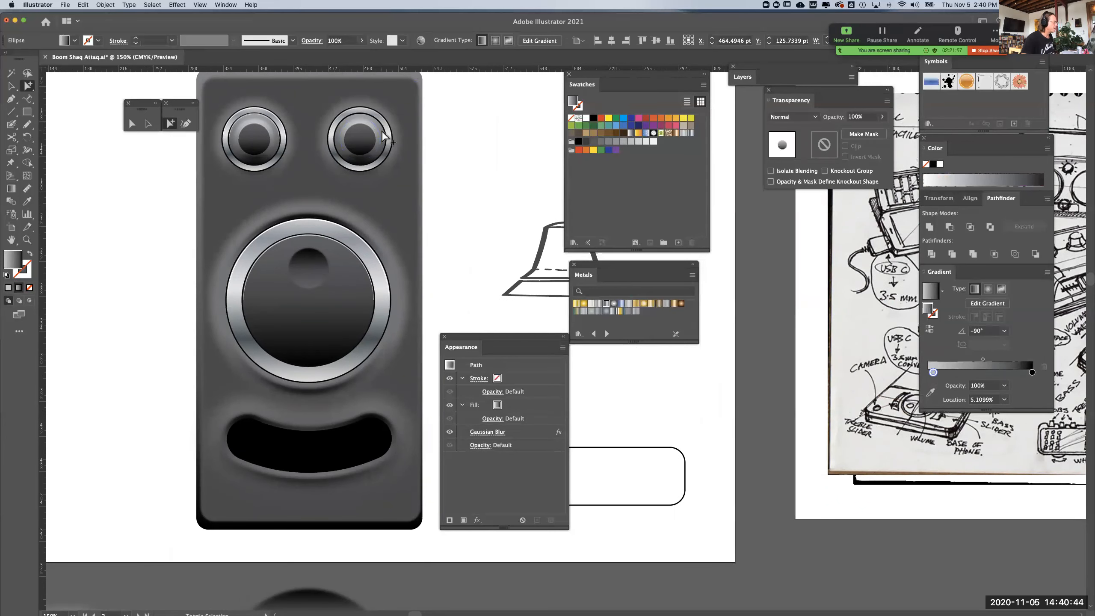
left_click(383, 133)
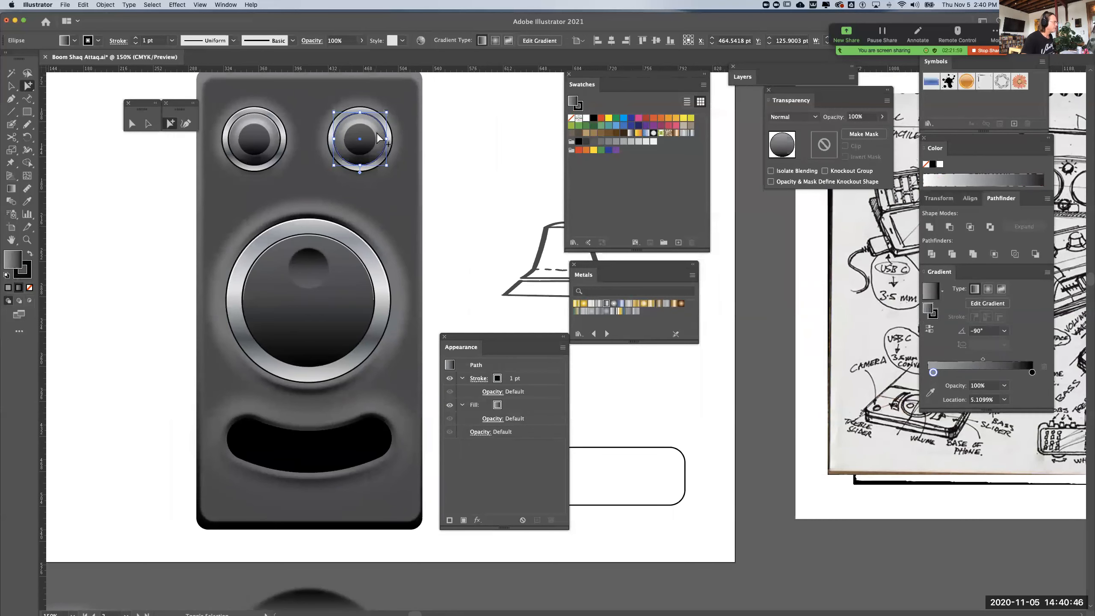
left_click(374, 138, "shift")
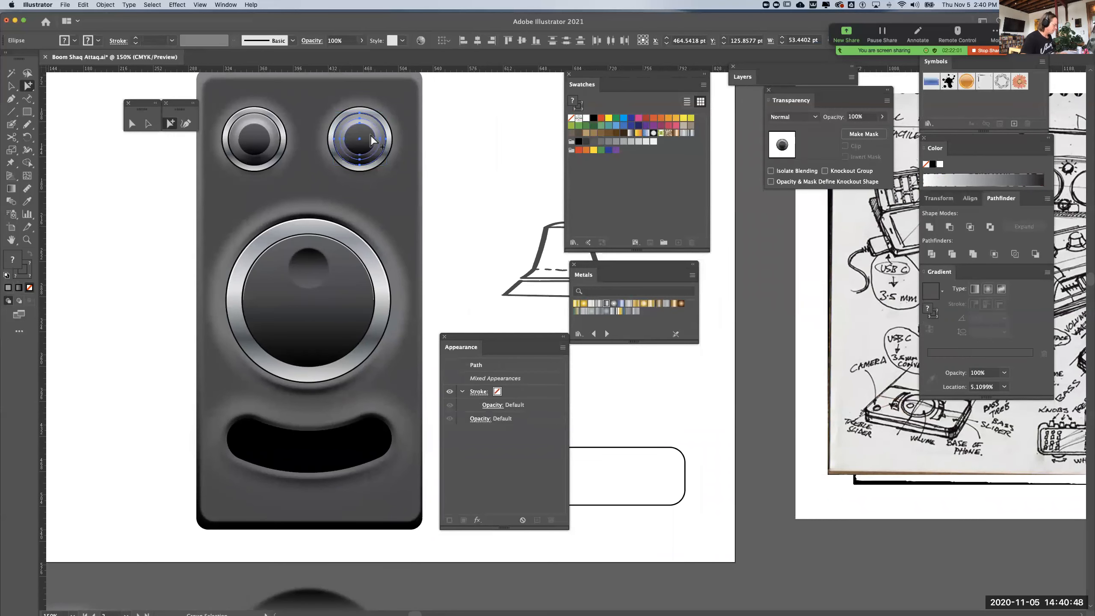
left_click_drag(371, 136, 568, 401)
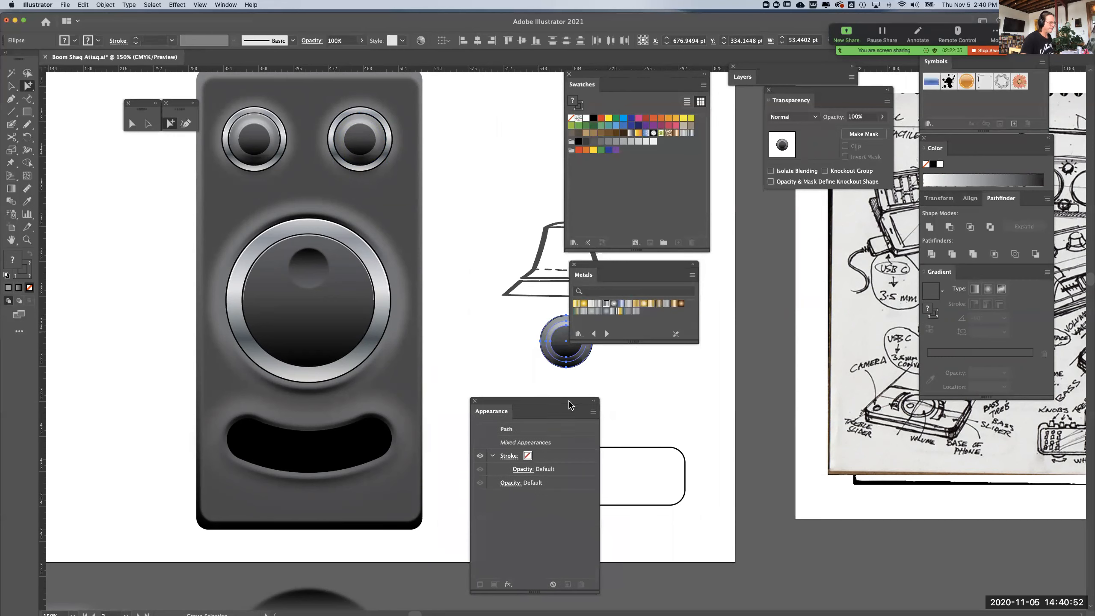
left_click_drag(568, 357, 312, 465)
key("v")
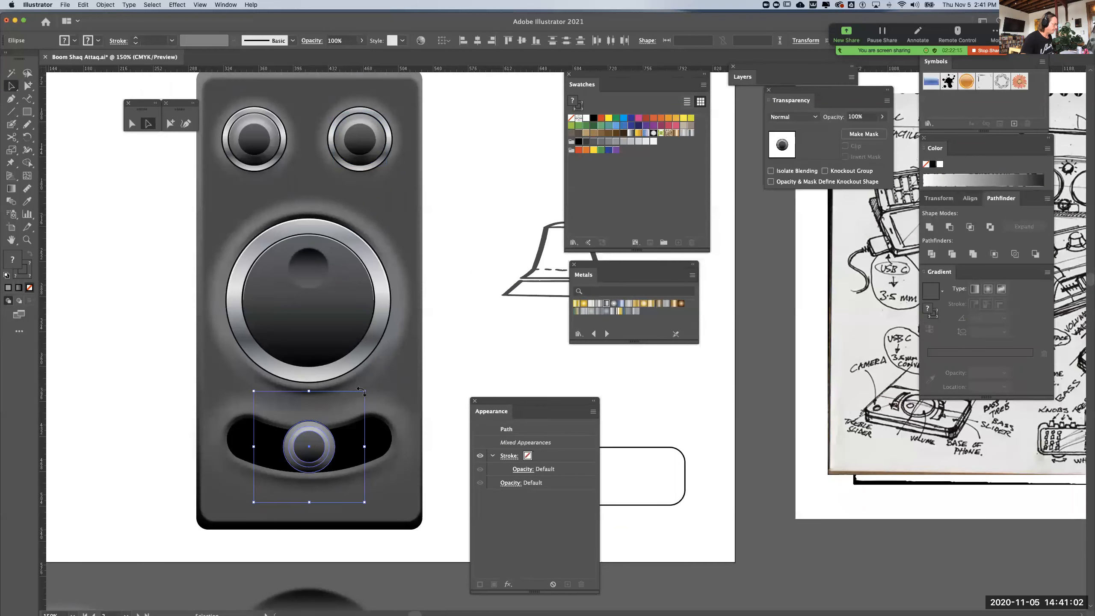
Scale the knob copy down proportionally to fit within the curved slot's height and re-centre it there
left_click_drag(365, 391, 355, 408)
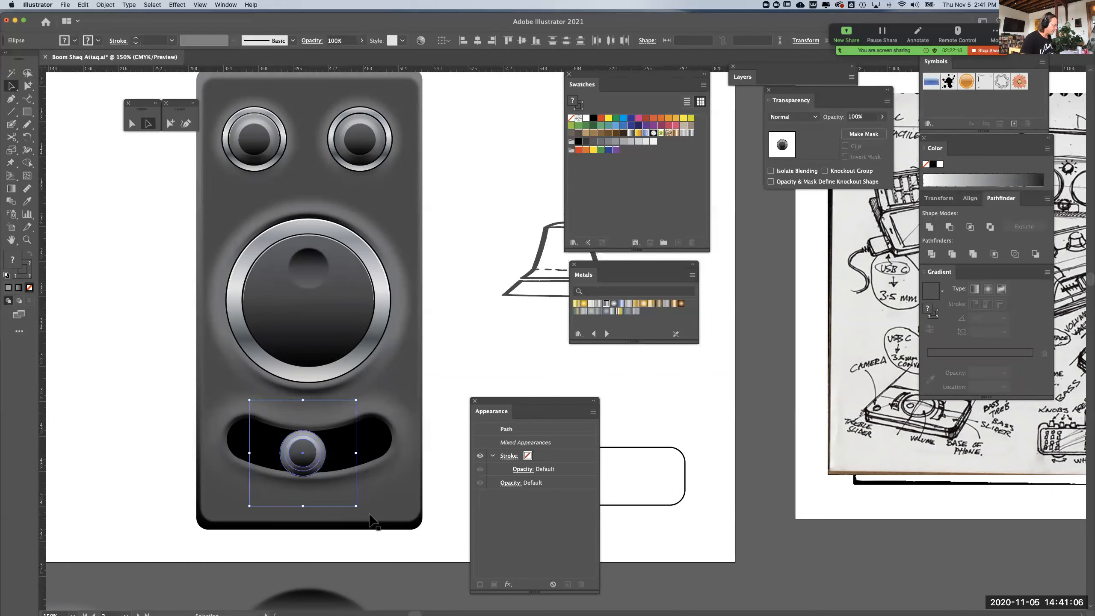
left_click_drag(358, 509, 356, 502)
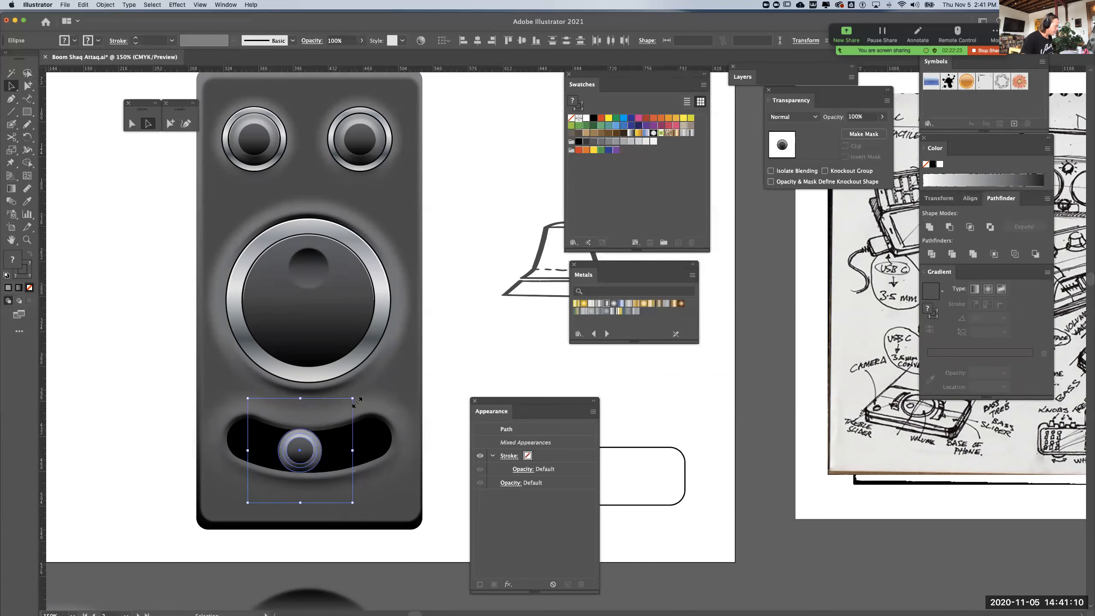
left_click_drag(354, 398, 351, 399)
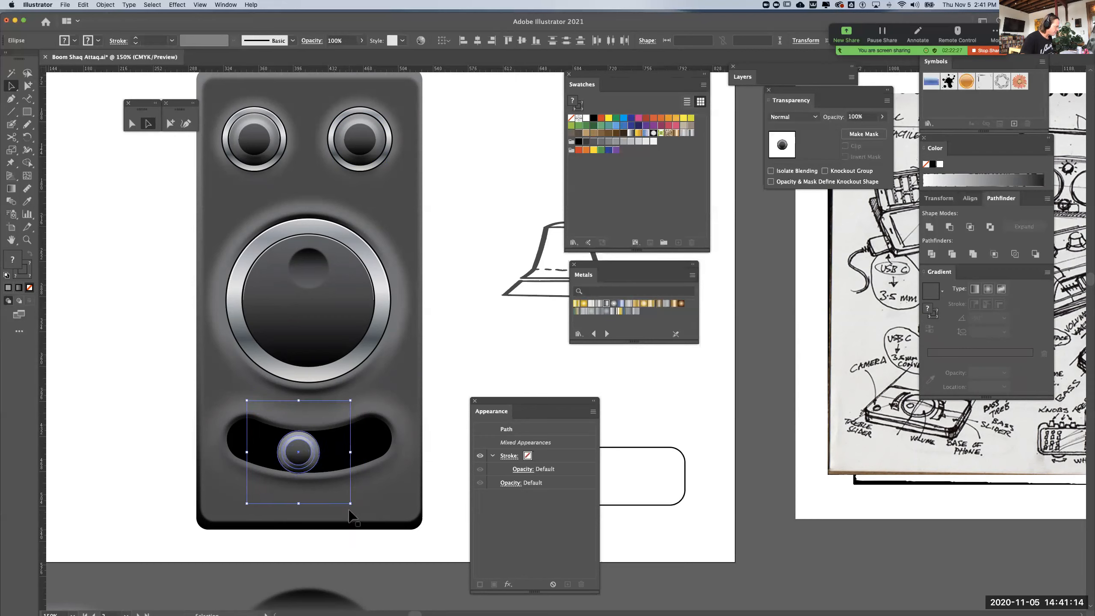
left_click_drag(352, 507, 348, 502)
left_click_drag(296, 450, 305, 452)
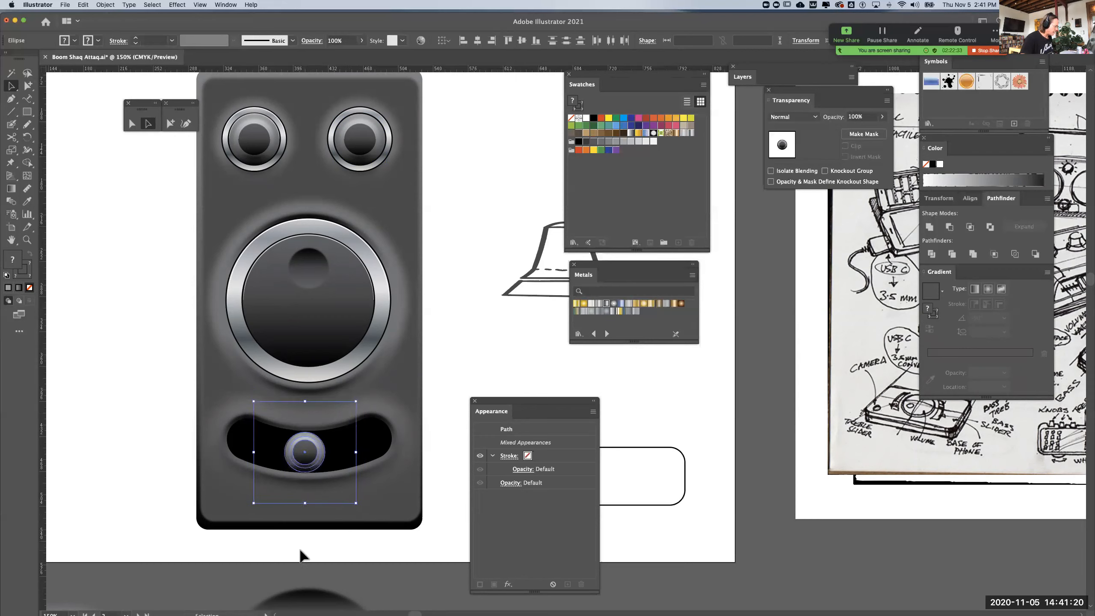
Try the slider knob without its dark inner circle and check the outer circle's fill and stroke
left_click(312, 458)
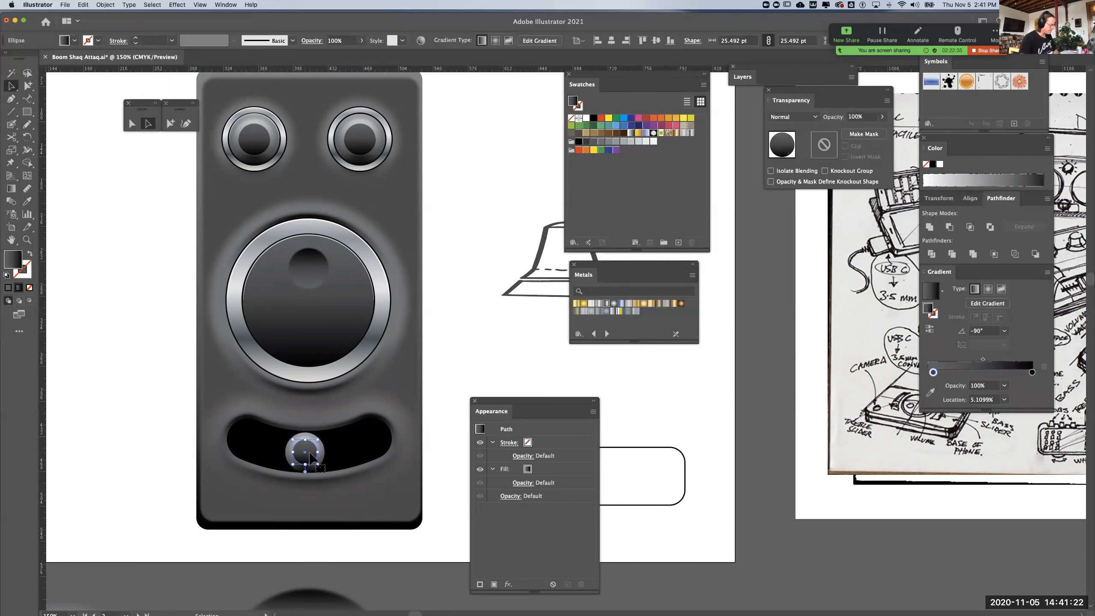
key("Delete")
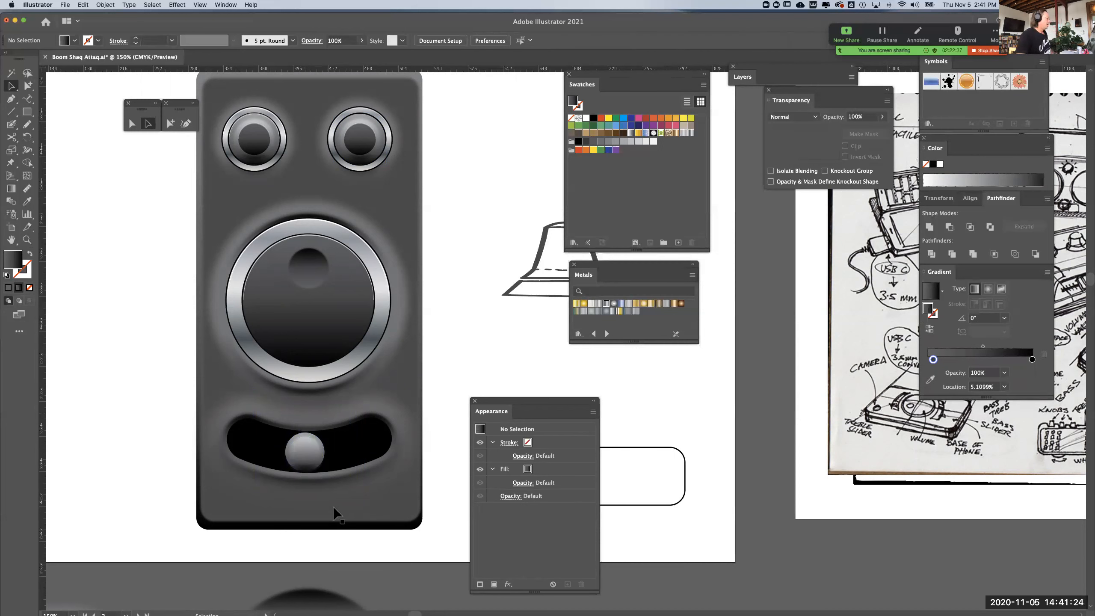
left_click(317, 459)
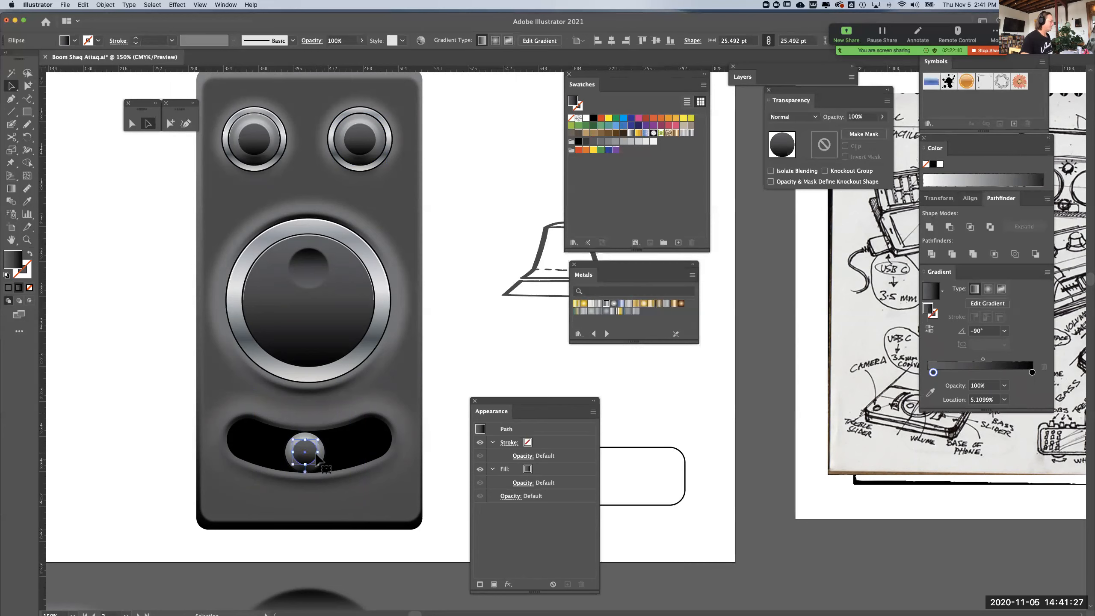
left_click(305, 551)
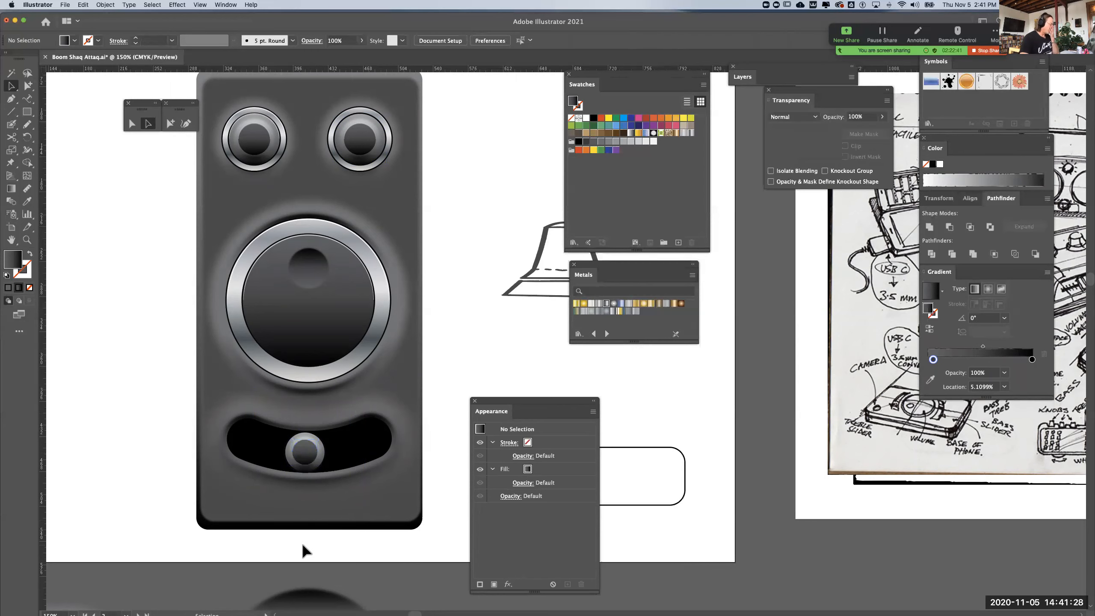
left_click(326, 458)
left_click(327, 458)
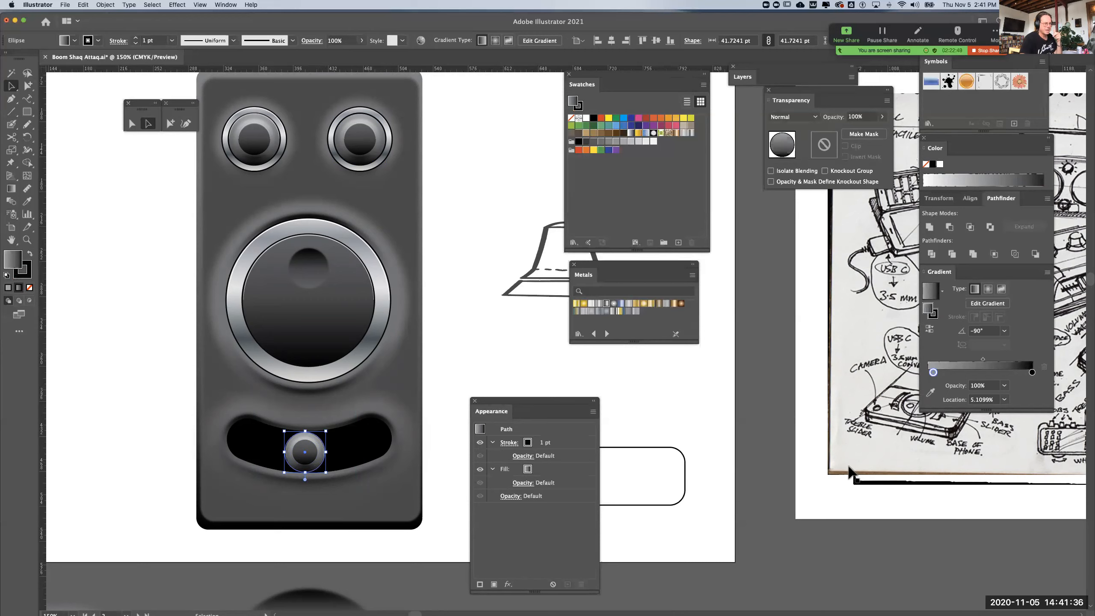
left_click(472, 346)
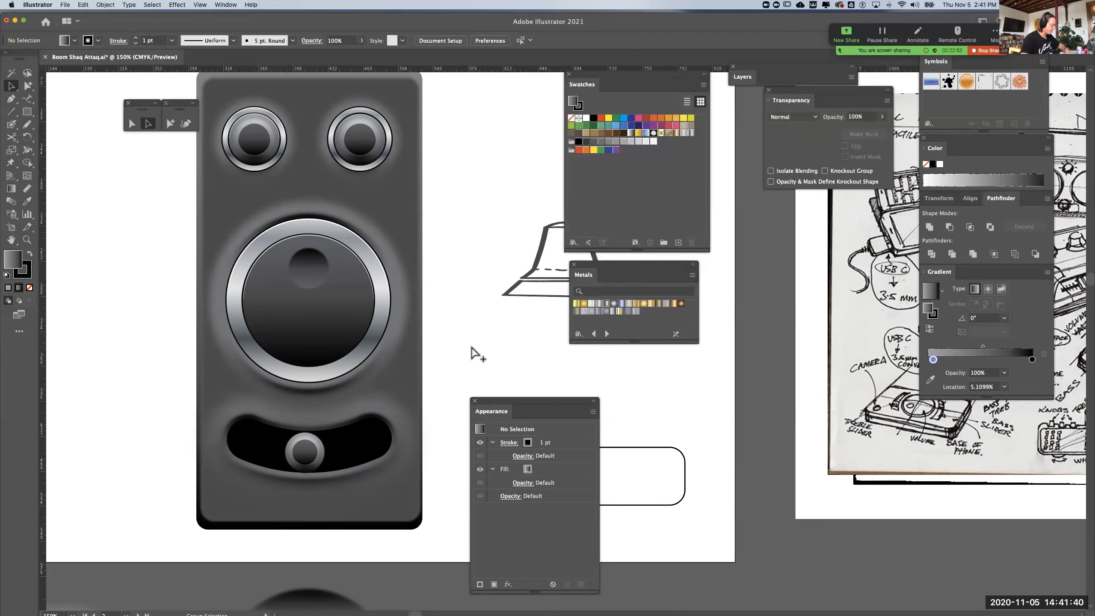
Select the large invisible circle around the big knob in outline view, and return to the preview display
key("super+y")
left_click(450, 356)
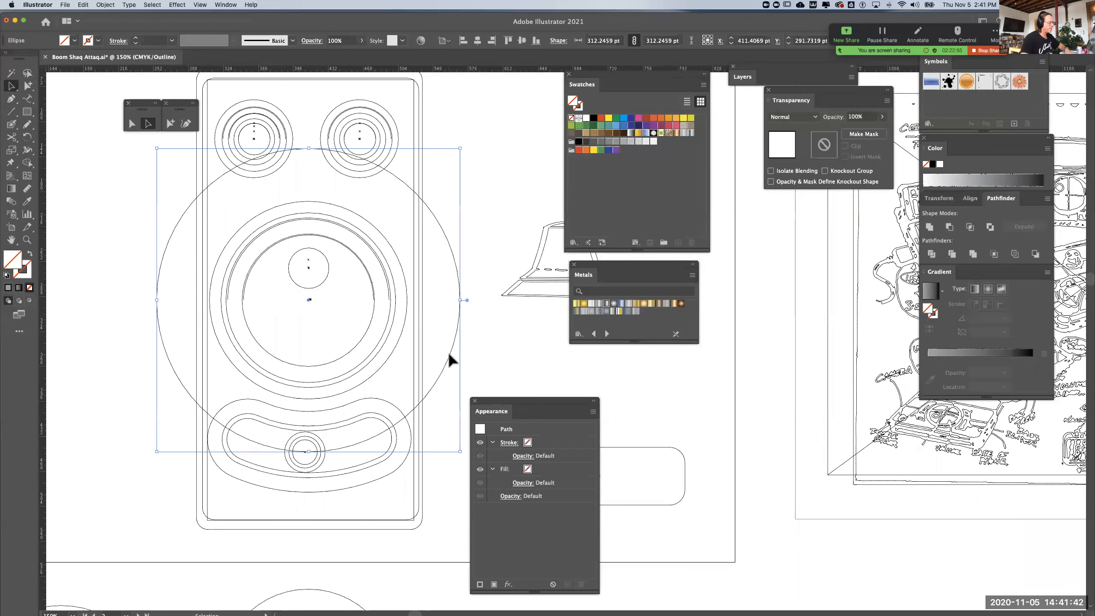
key("super+y")
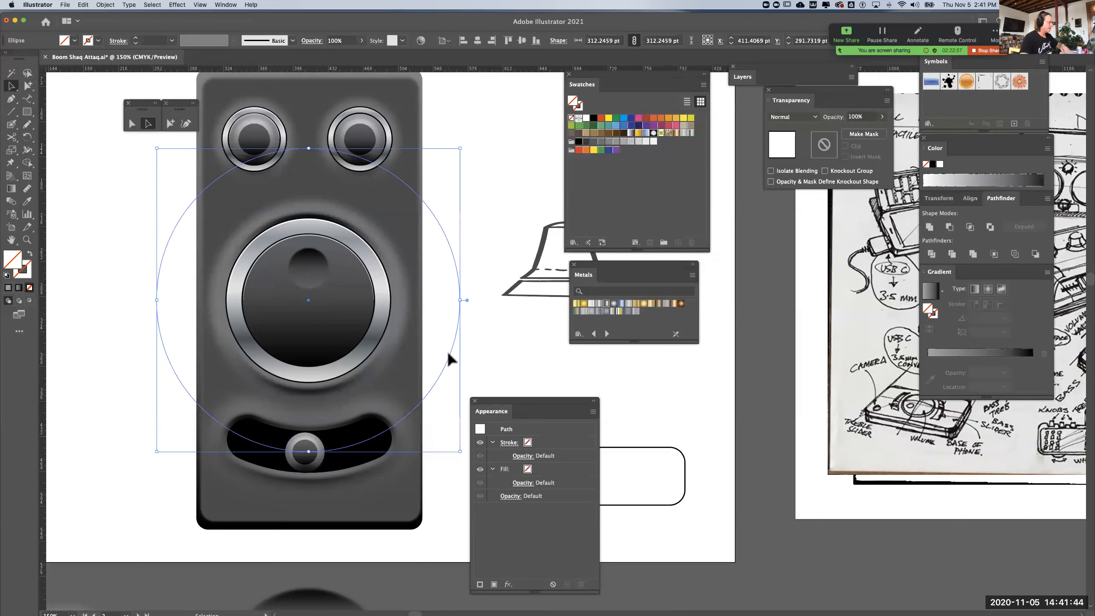
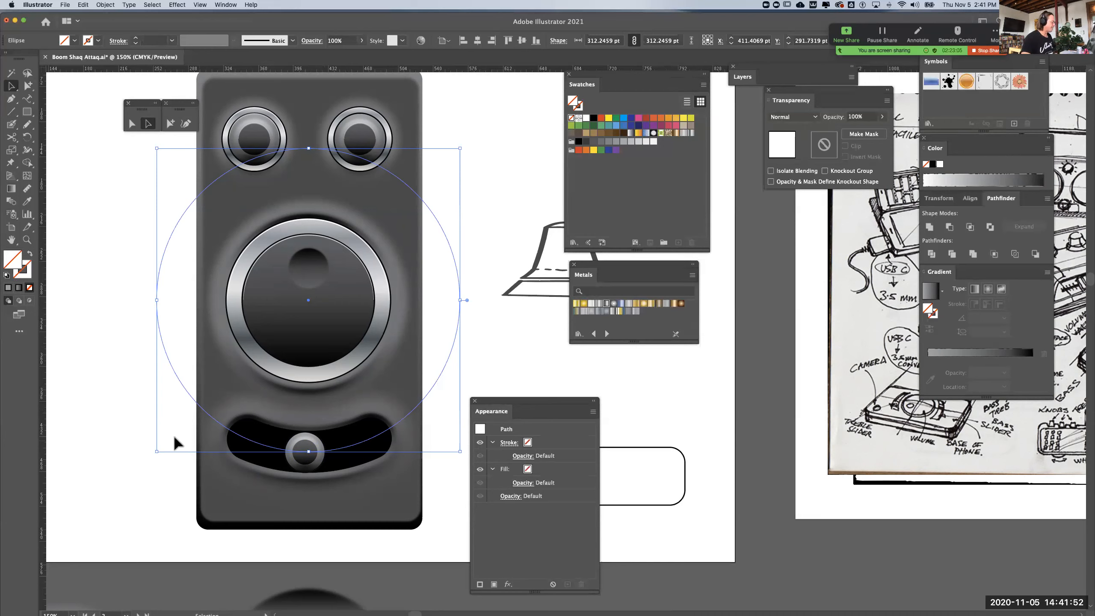
Fill the curved slot with the device body's flat grey, sampled with the Eyedropper
left_click(152, 480)
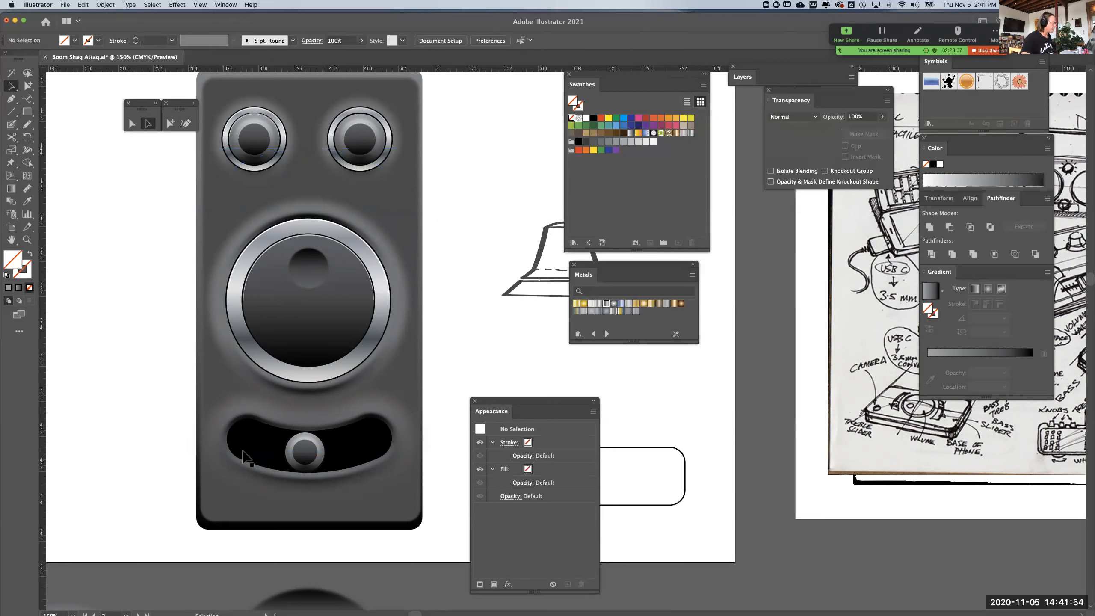
left_click(254, 451)
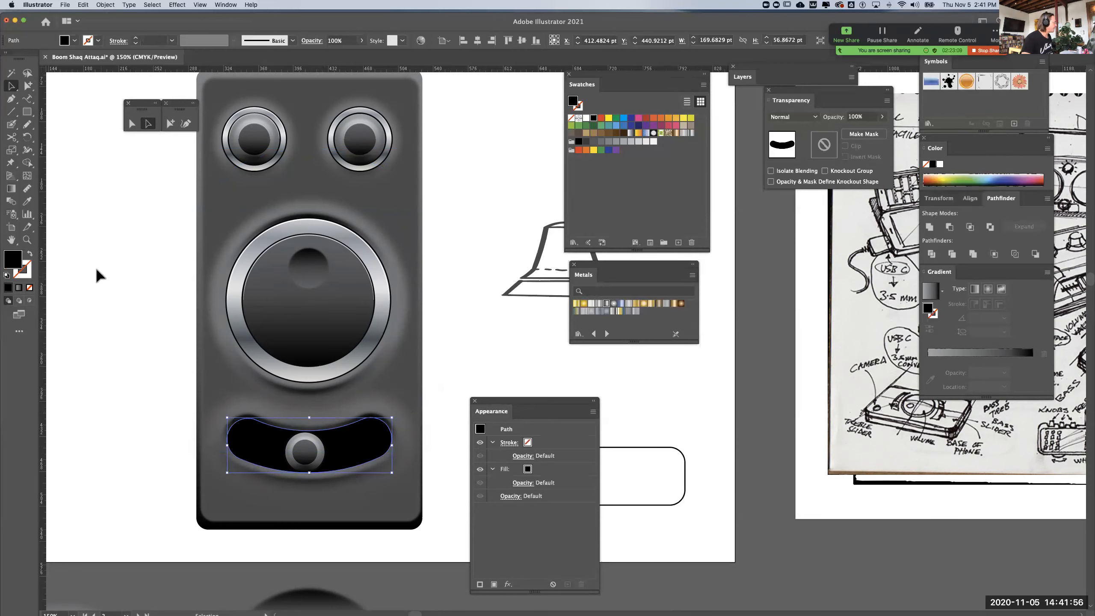
left_click(27, 201)
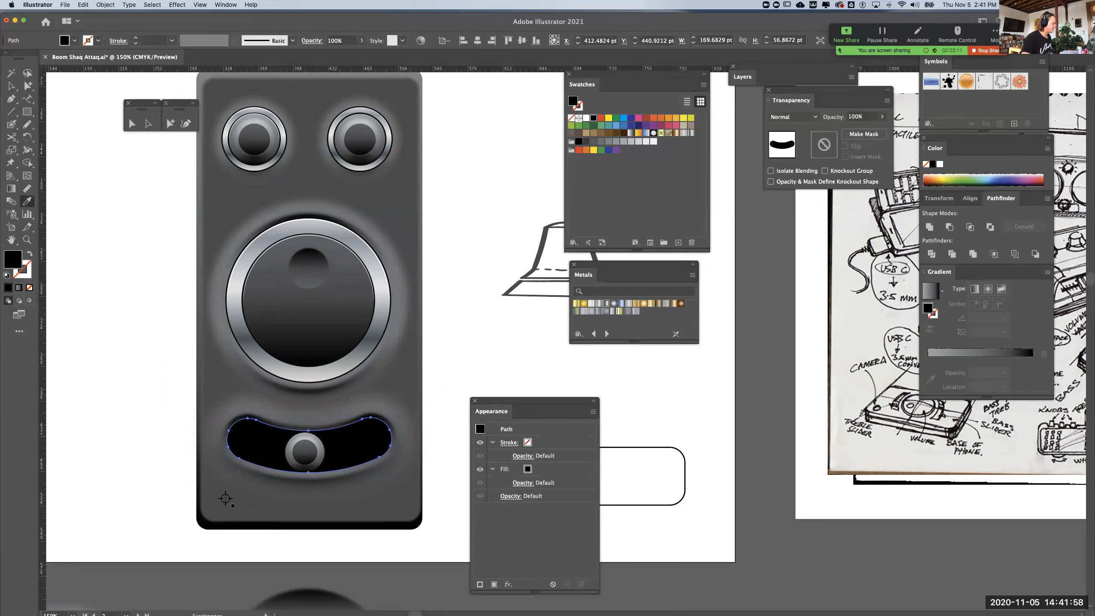
left_click(226, 496)
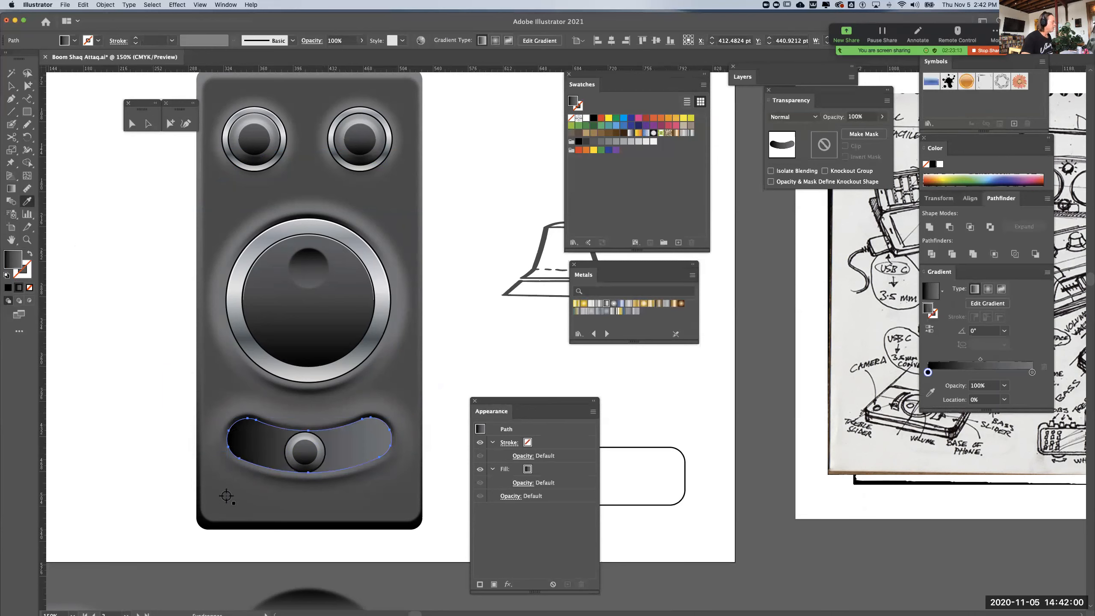
left_click(227, 193)
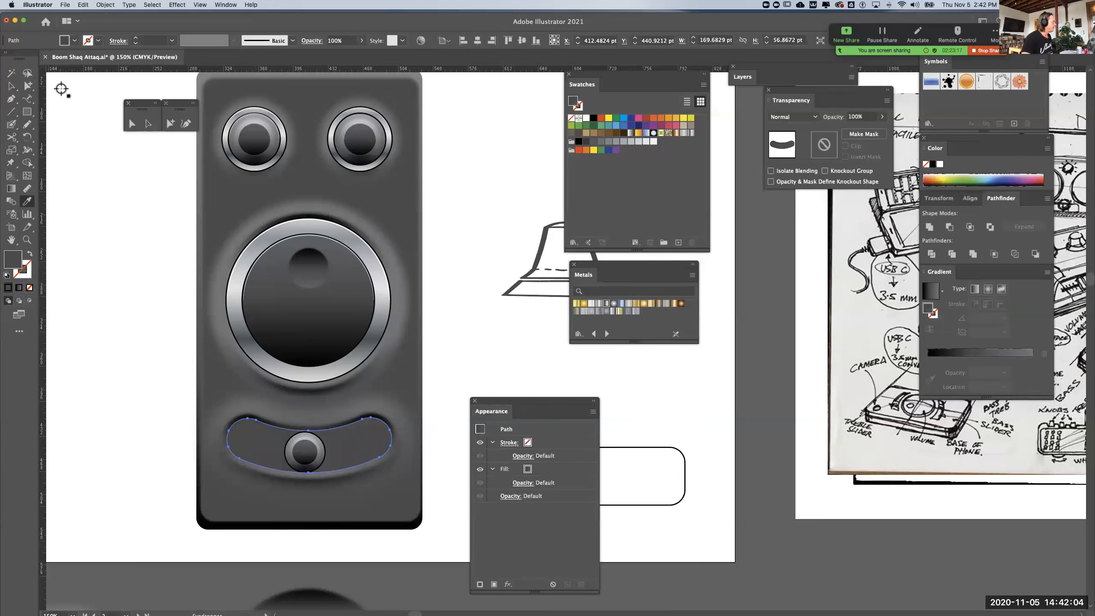
left_click(27, 86)
left_click(170, 345)
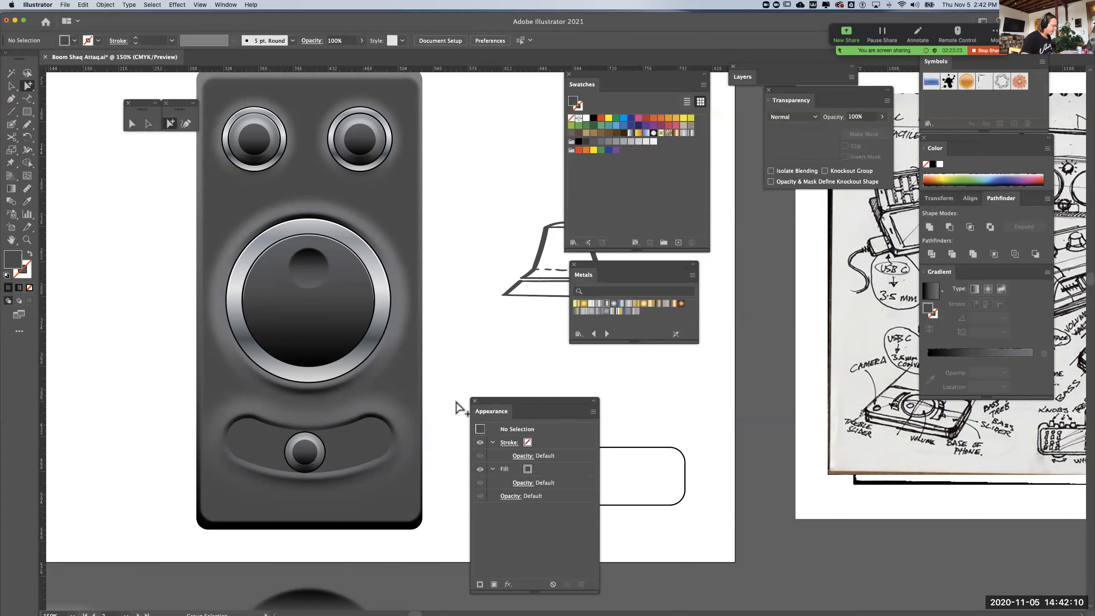
Cut the large invisible circle around the big knob with the Scissors tool at two points inside the curved slot's ends
key("super+y")
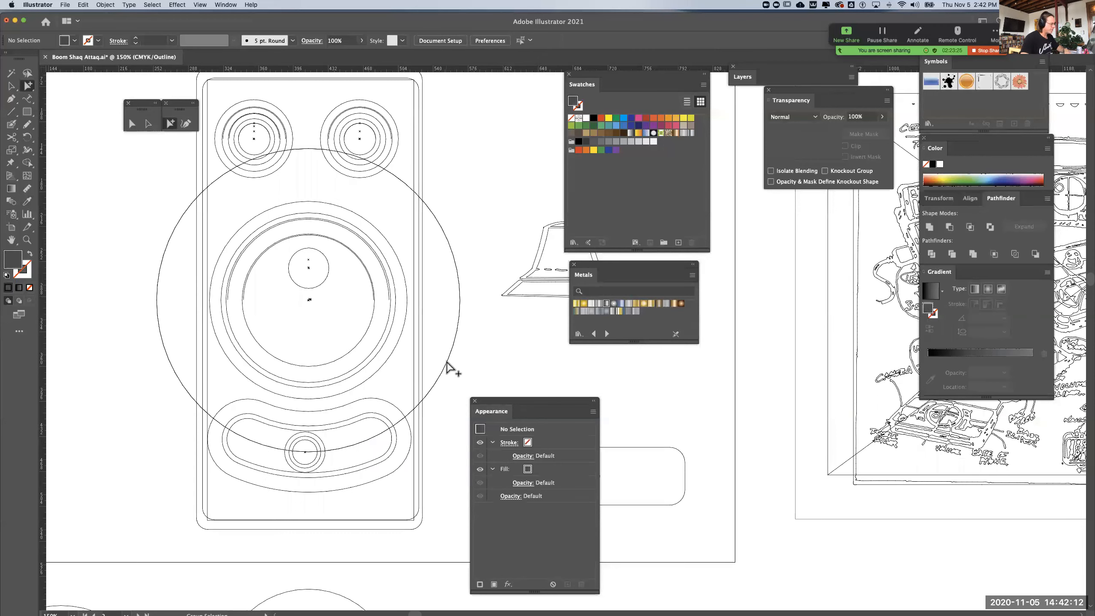
left_click(447, 363)
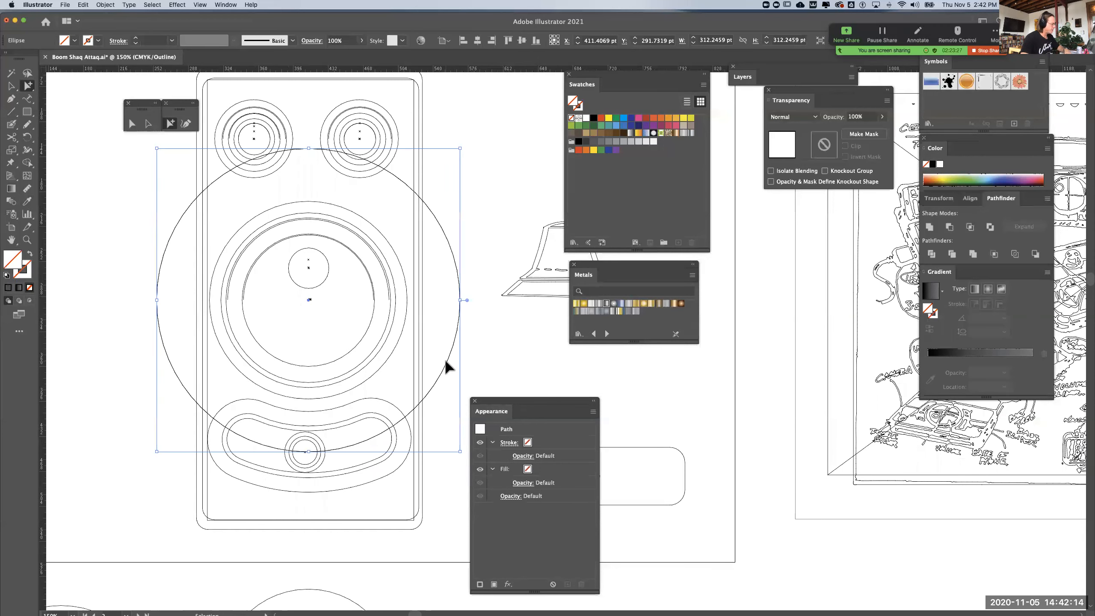
key("super+y")
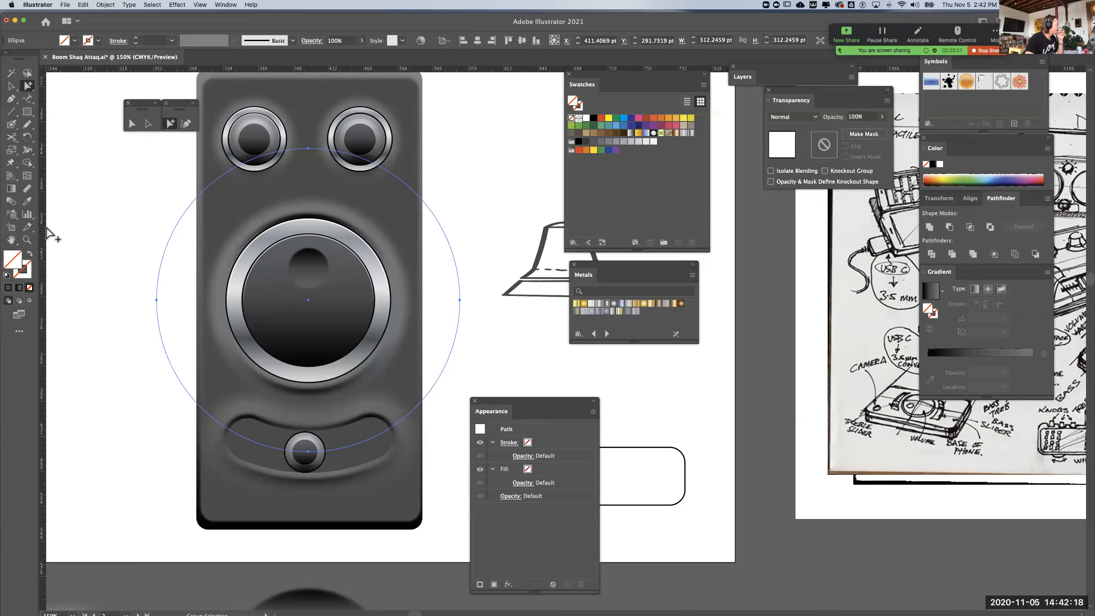
left_click(11, 137)
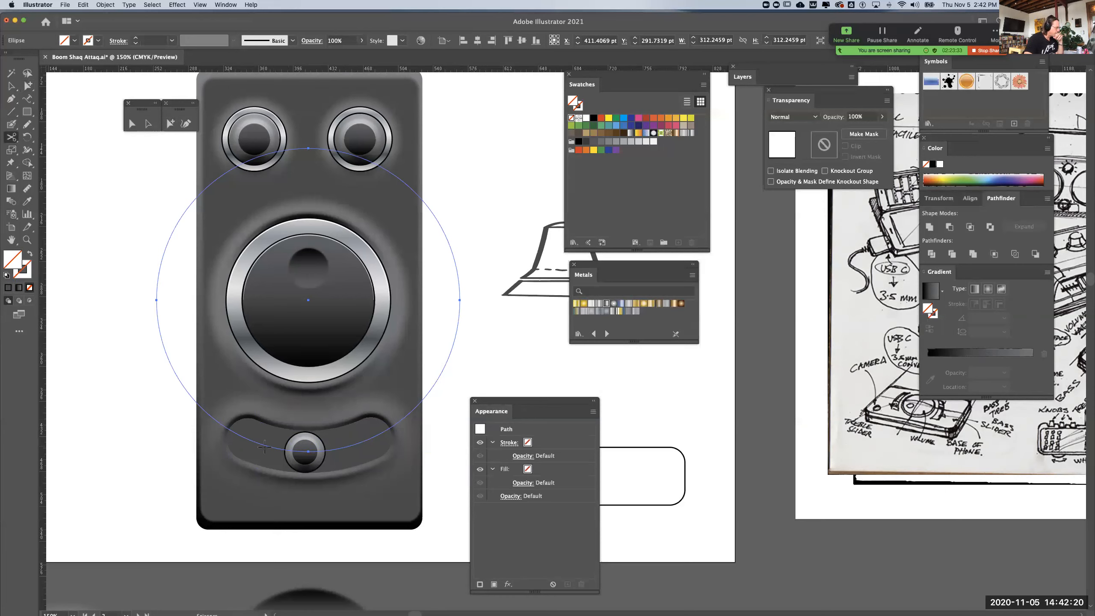
left_click(246, 439)
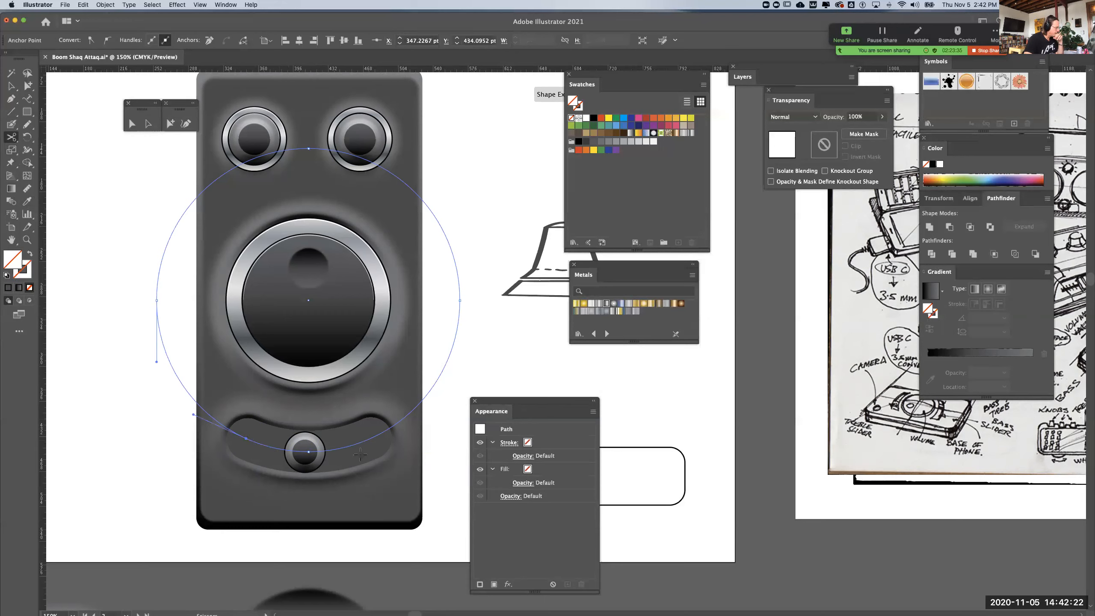
left_click(371, 439)
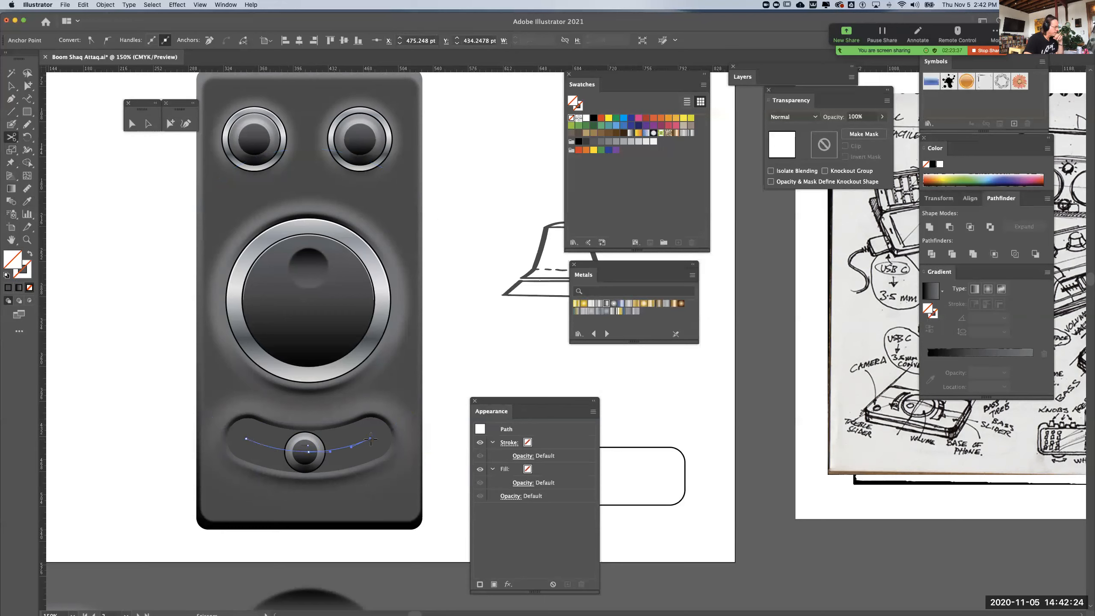
Examine the larger arc of the cut circle outside the slot in both outline and preview display
left_click(27, 86)
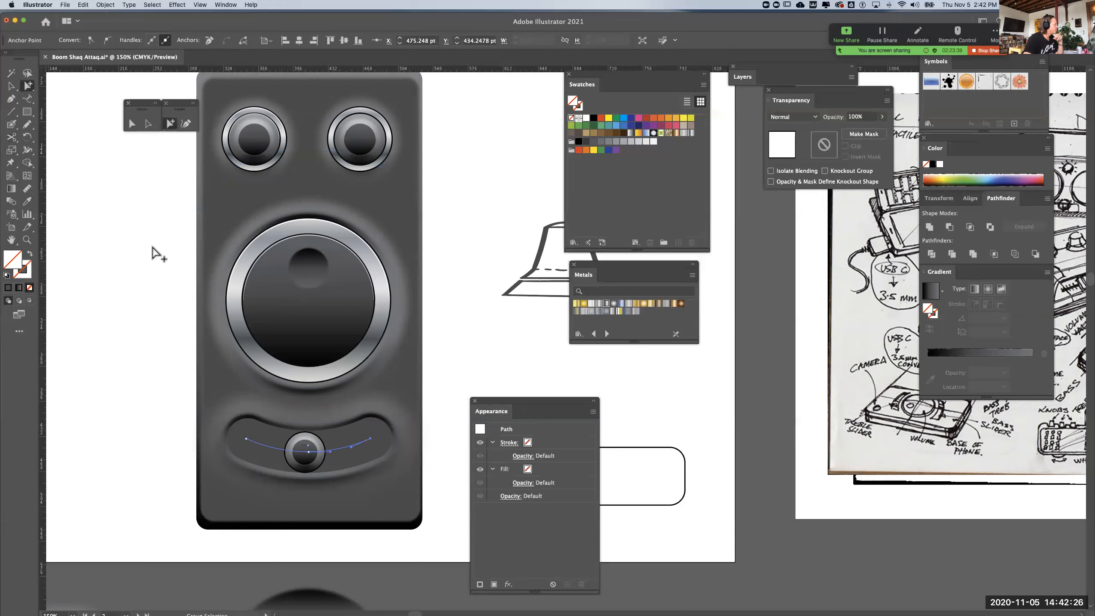
left_click(154, 252)
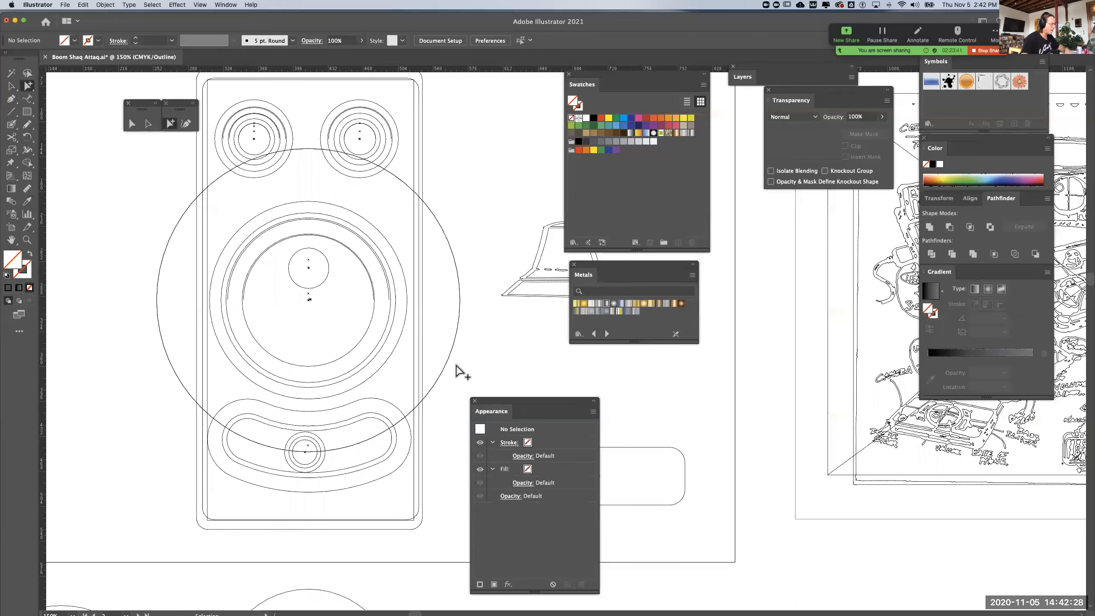
key("super+y")
left_click(451, 357)
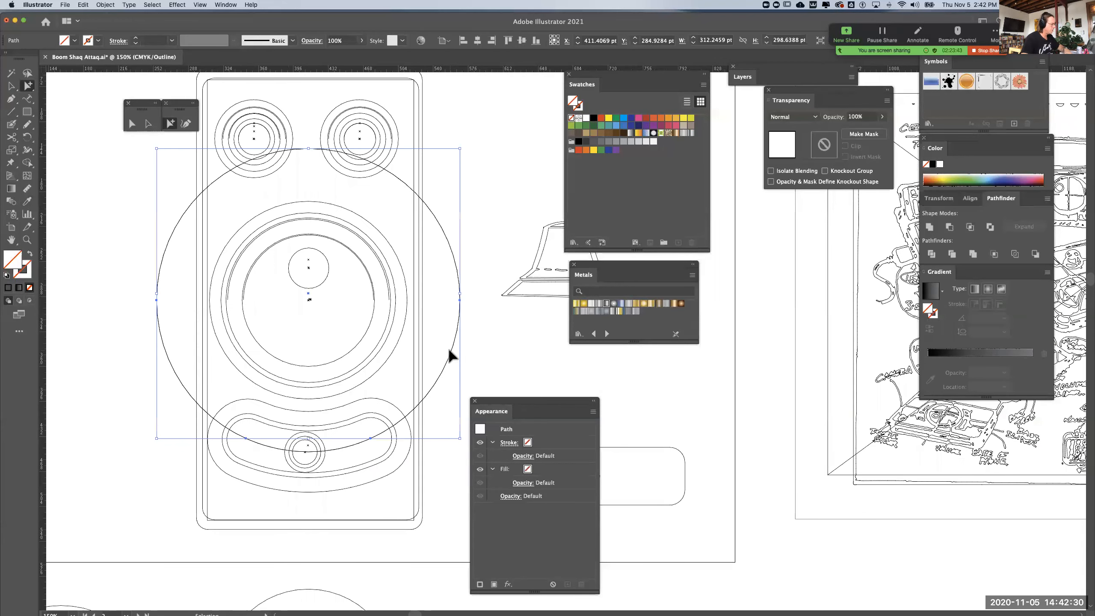
key("super+y")
key("super+y")
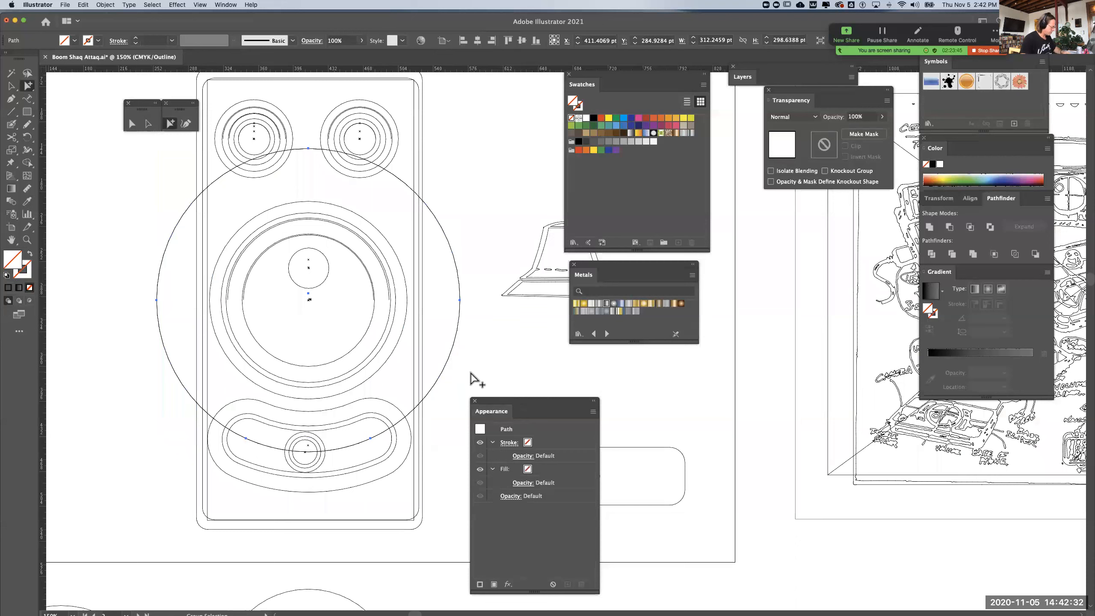
key("super+y")
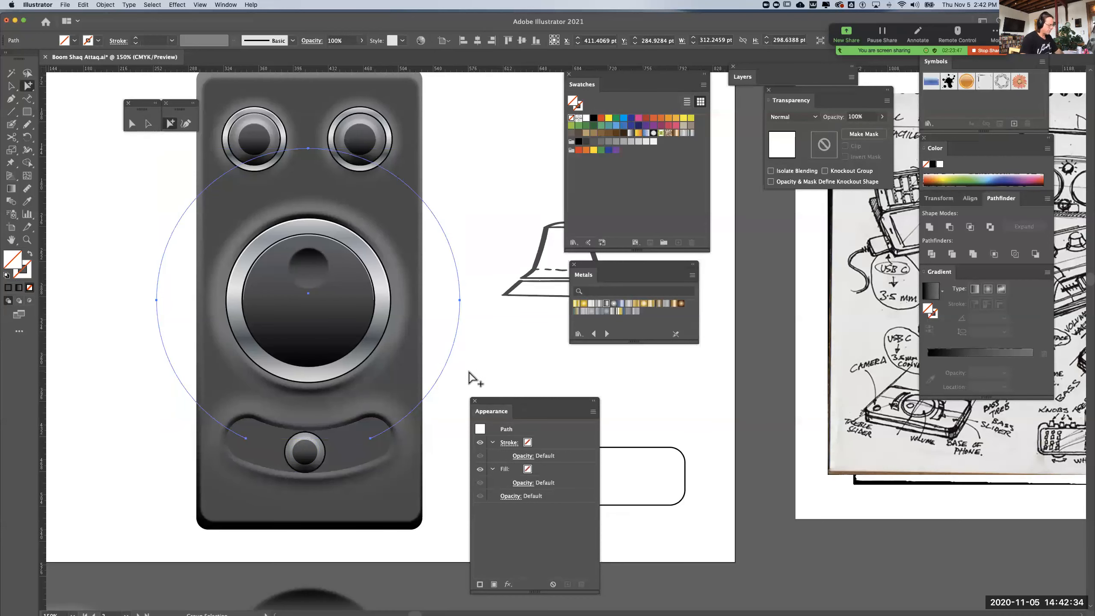
left_click(469, 367)
key("super+z")
left_click(442, 409)
Select the short arc running through the curved slot in outline view, and return to the preview display
left_click(342, 453)
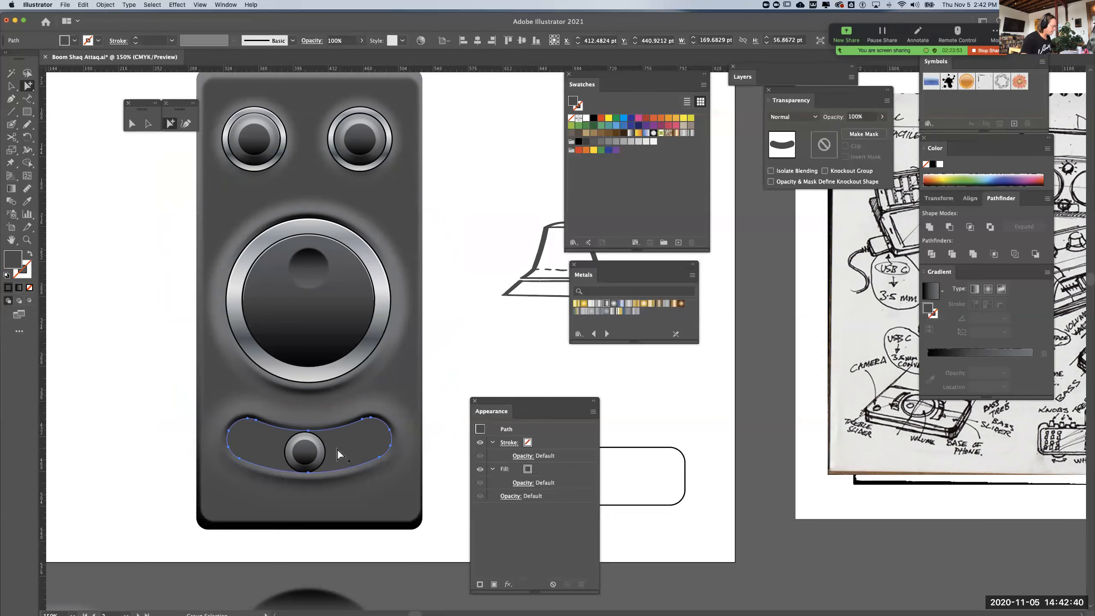
key("super+y")
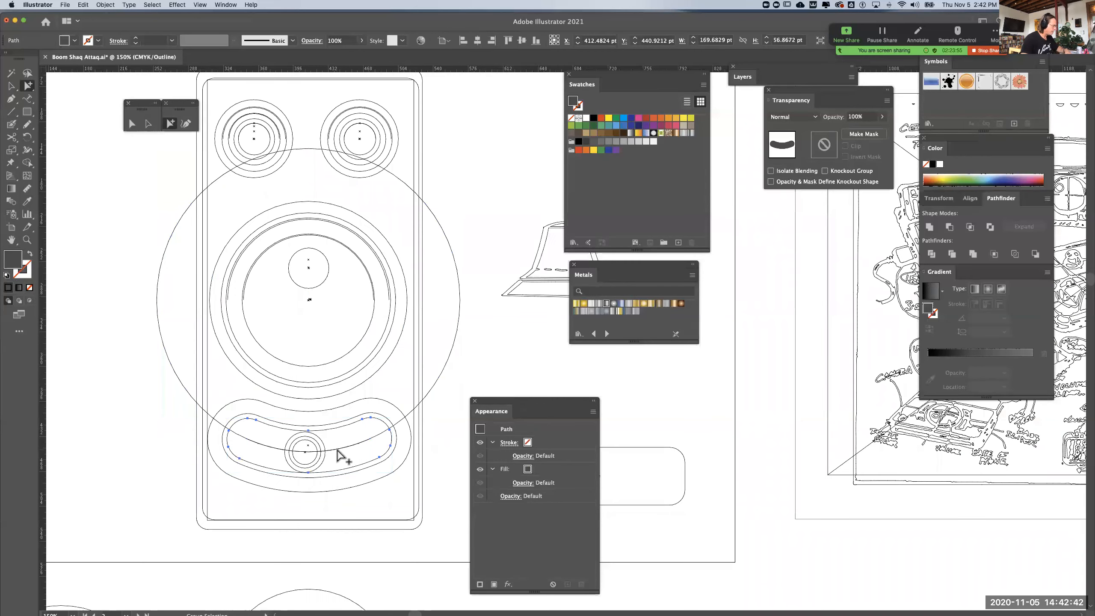
left_click(336, 450)
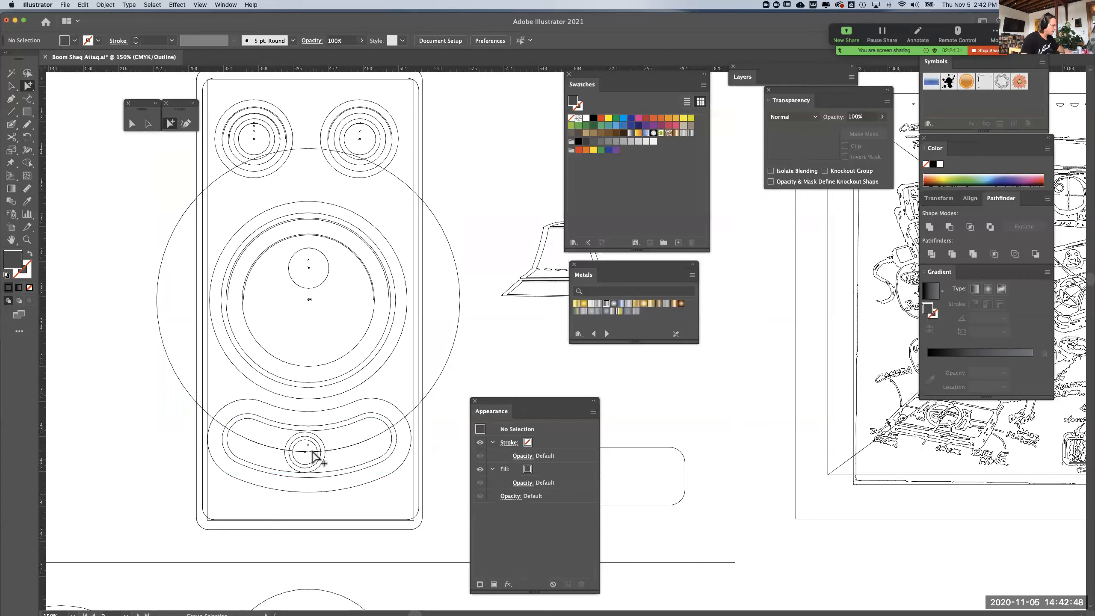
key("super+=")
key("super+=")
left_click_drag(267, 492, 402, 452)
left_click_drag(478, 300, 409, 344)
key("super+shift+a")
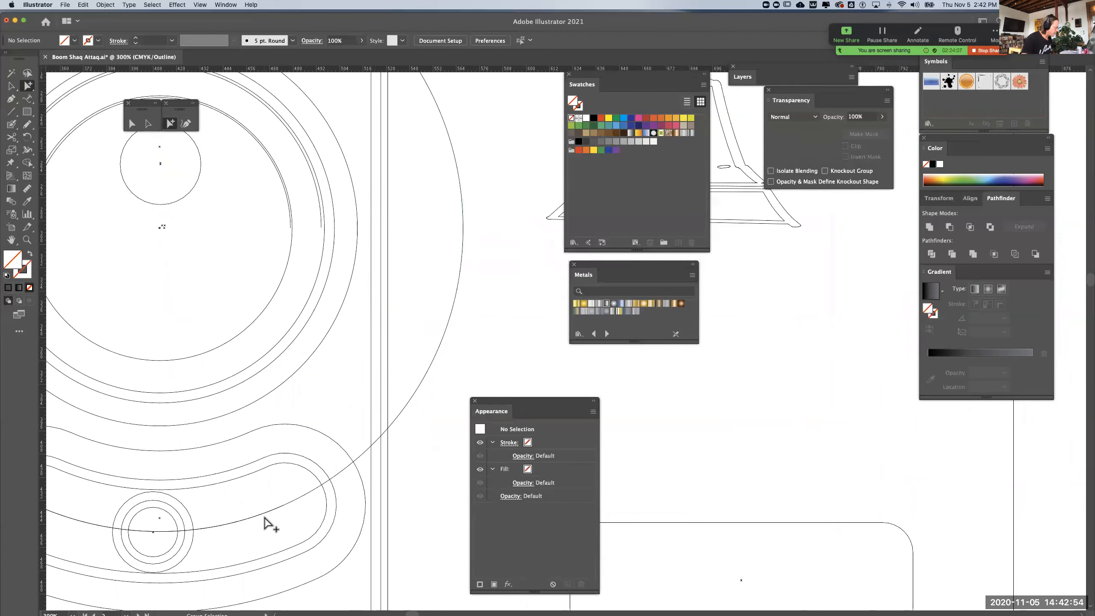
left_click(265, 516)
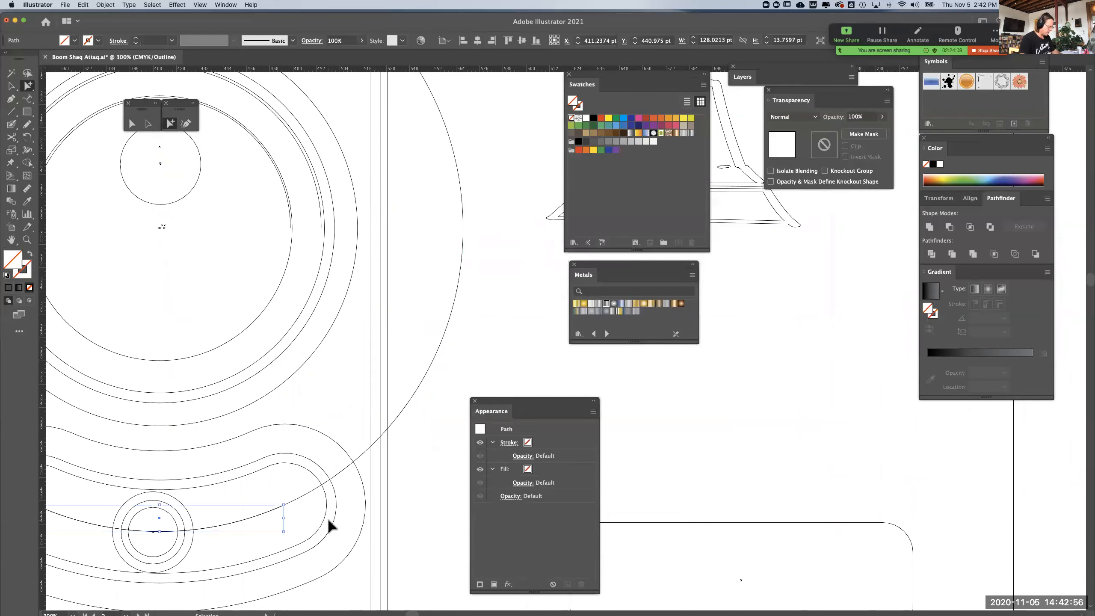
key("super+-")
key("super+-")
left_click_drag(351, 447, 185, 476)
key("super+y")
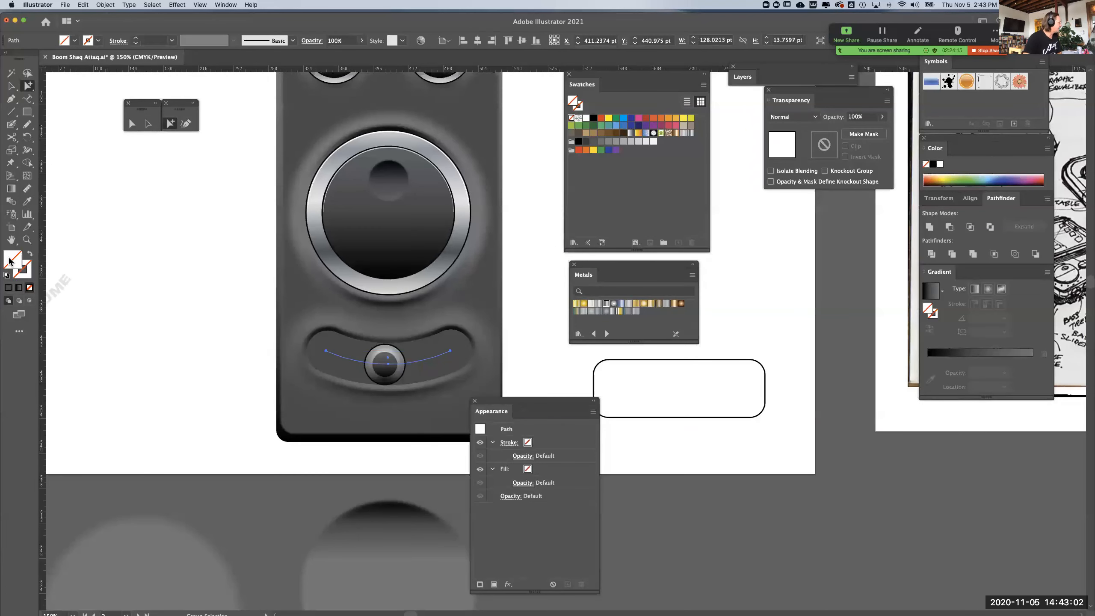
Give the short arc a 1 pt black stroke with no fill and arrange it above the slot but behind the knob
left_click(6, 276)
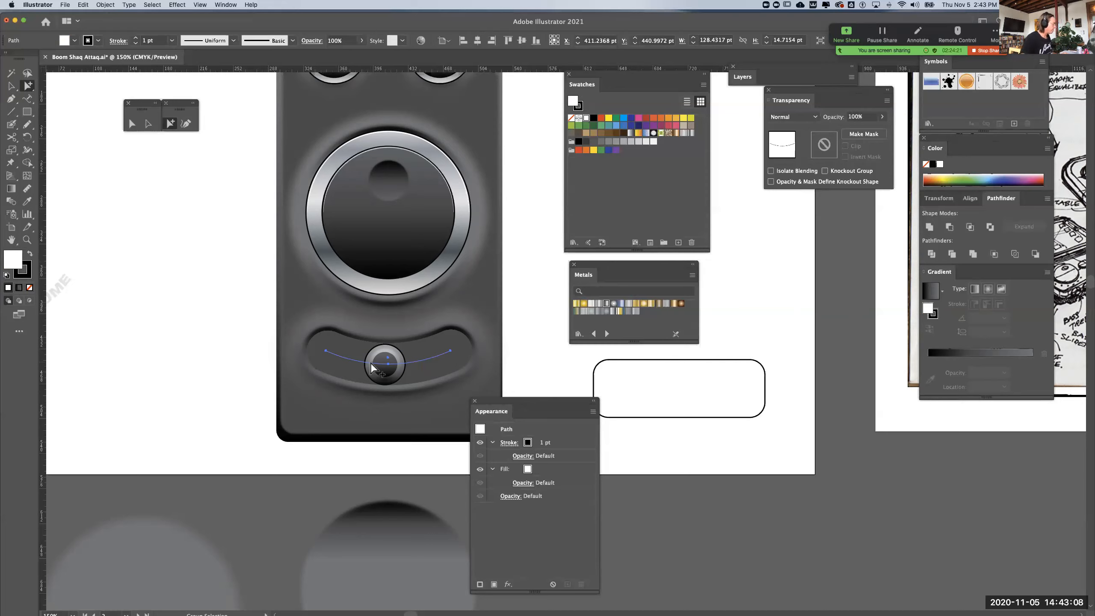
key("v")
key("super+shift+a")
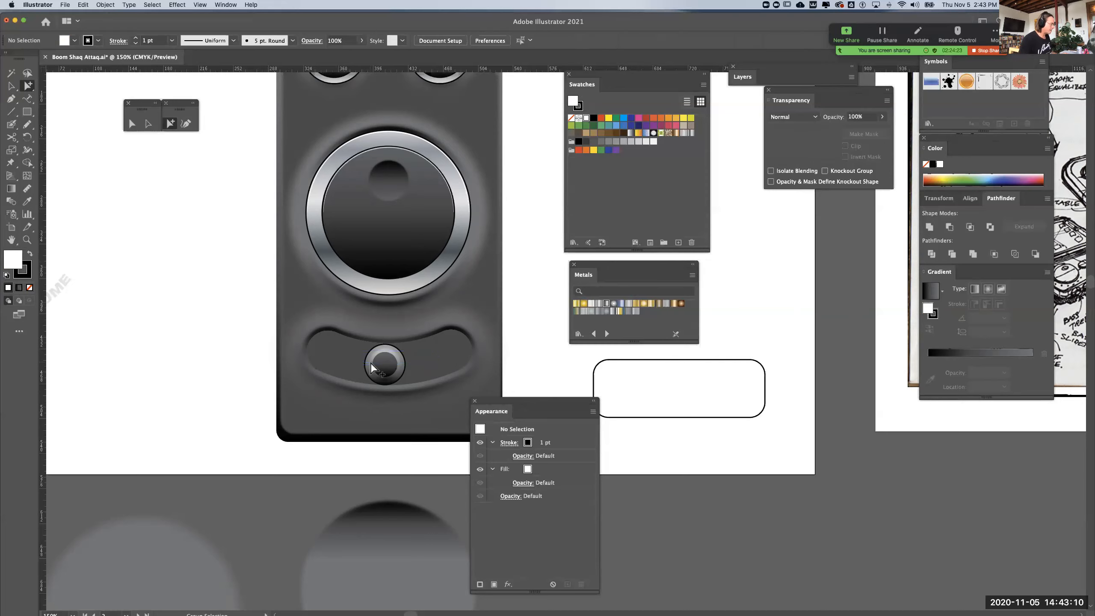
left_click(426, 363)
key("super+bracketright")
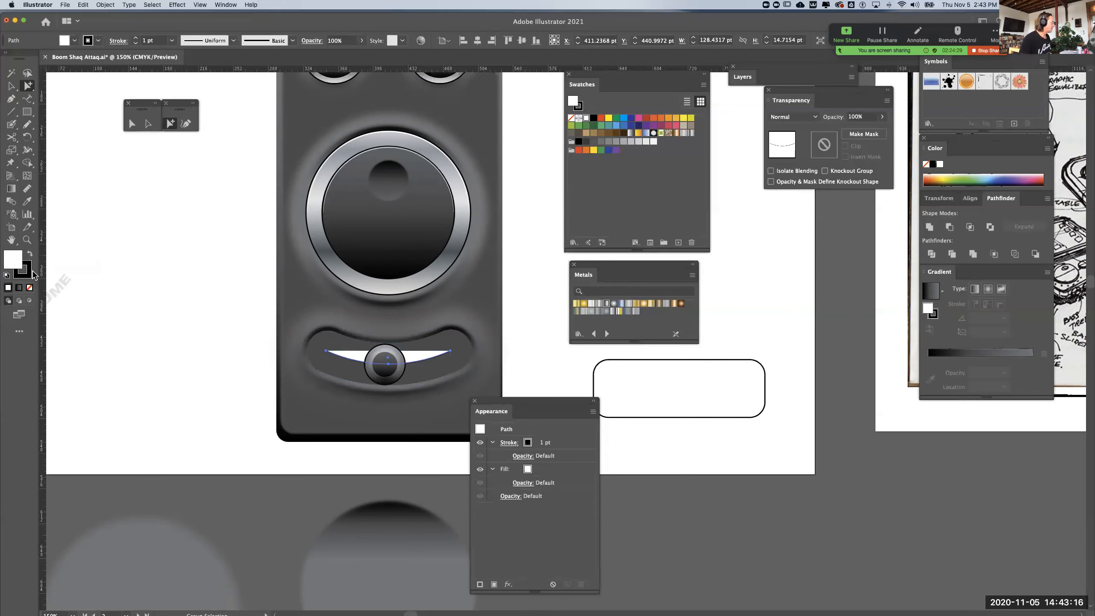
left_click(30, 288)
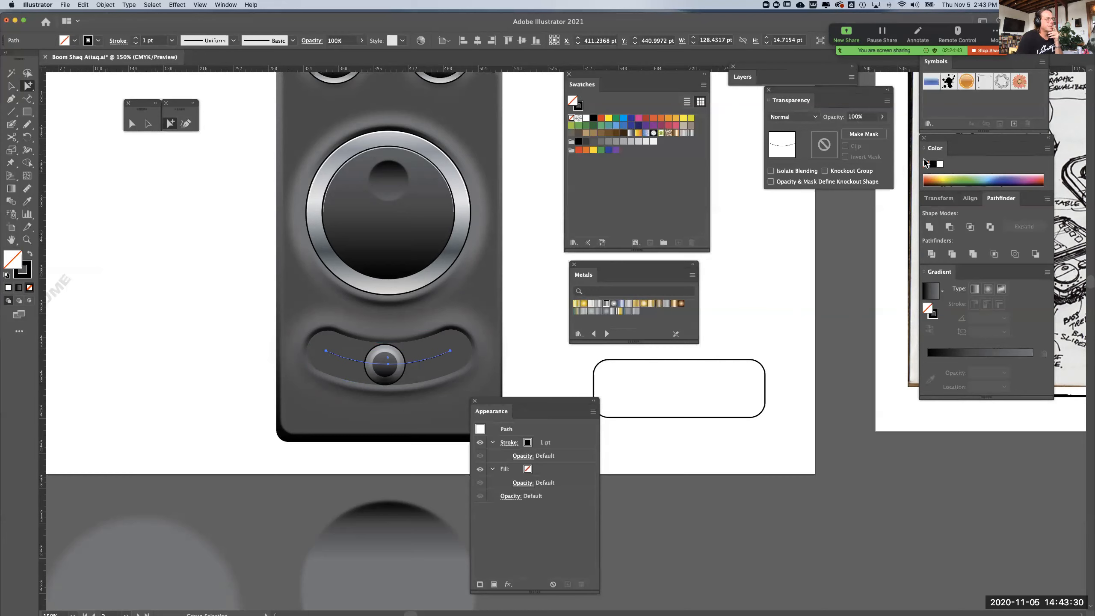
Collapse the Color, Gradient and Pathfinder options and show the Stroke options
left_click(932, 148)
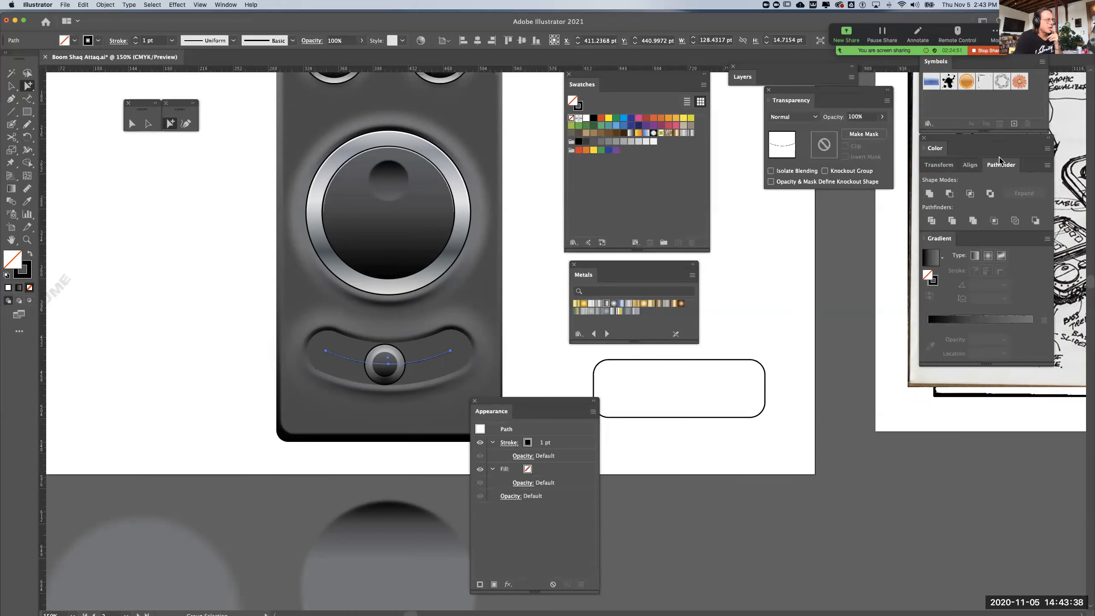
double_click(939, 239)
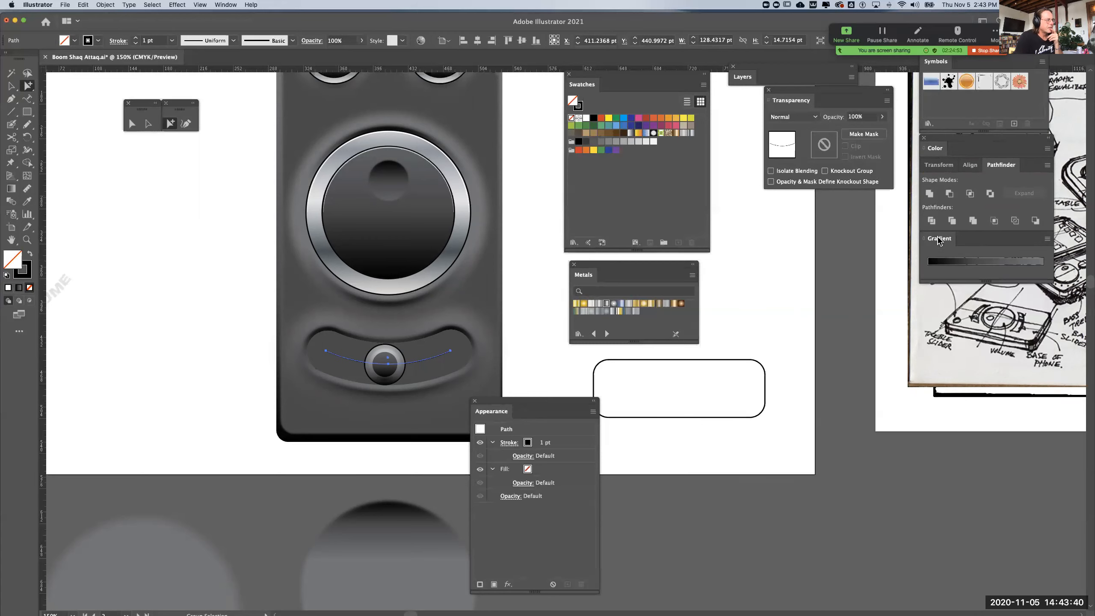
double_click(1007, 168)
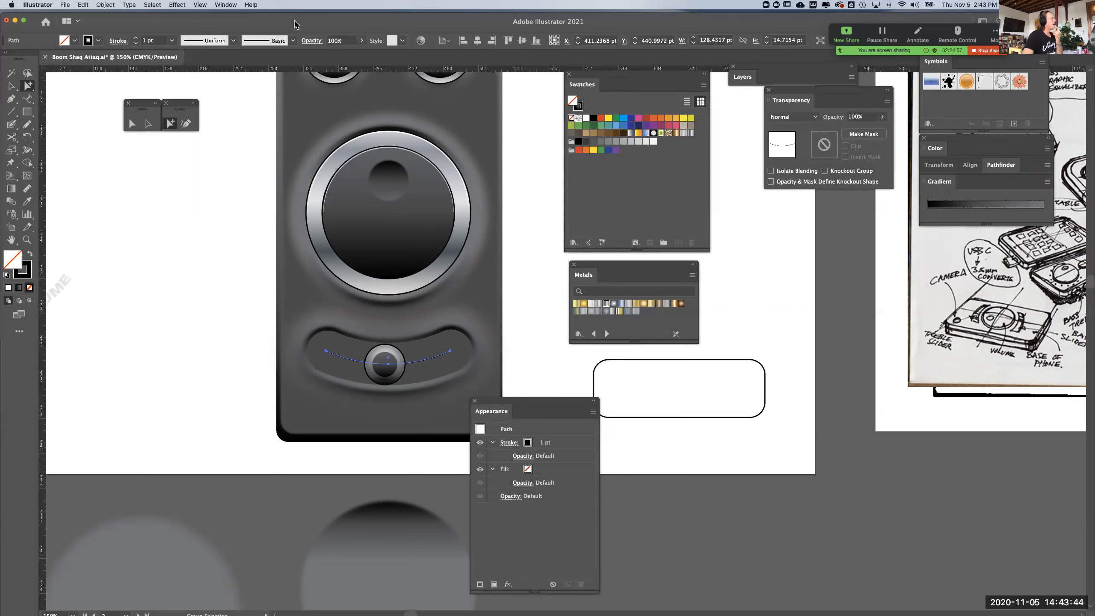
left_click(225, 5)
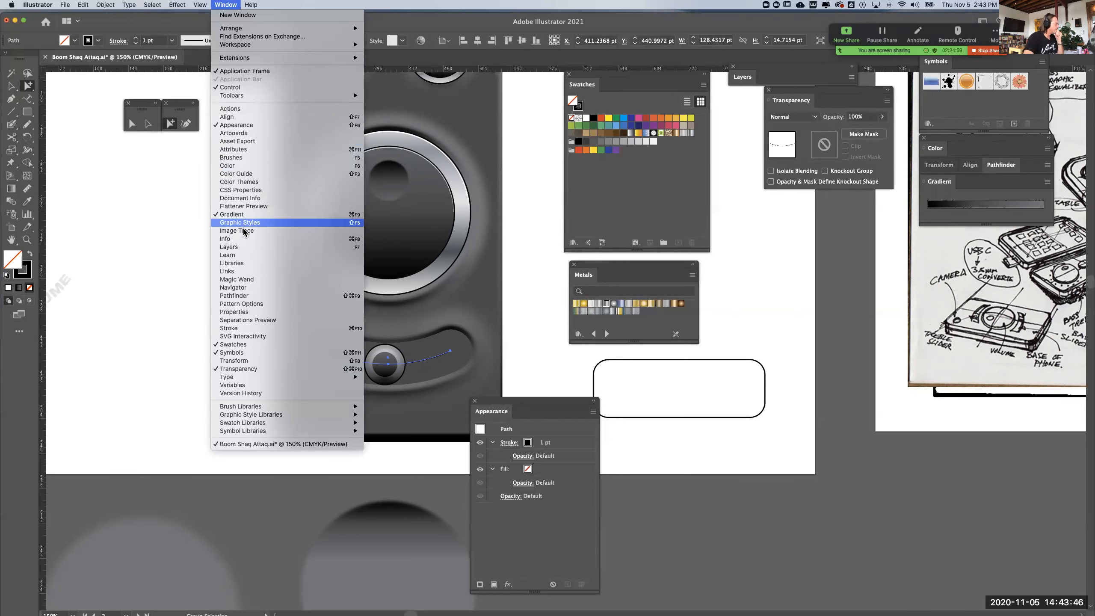
left_click(248, 328)
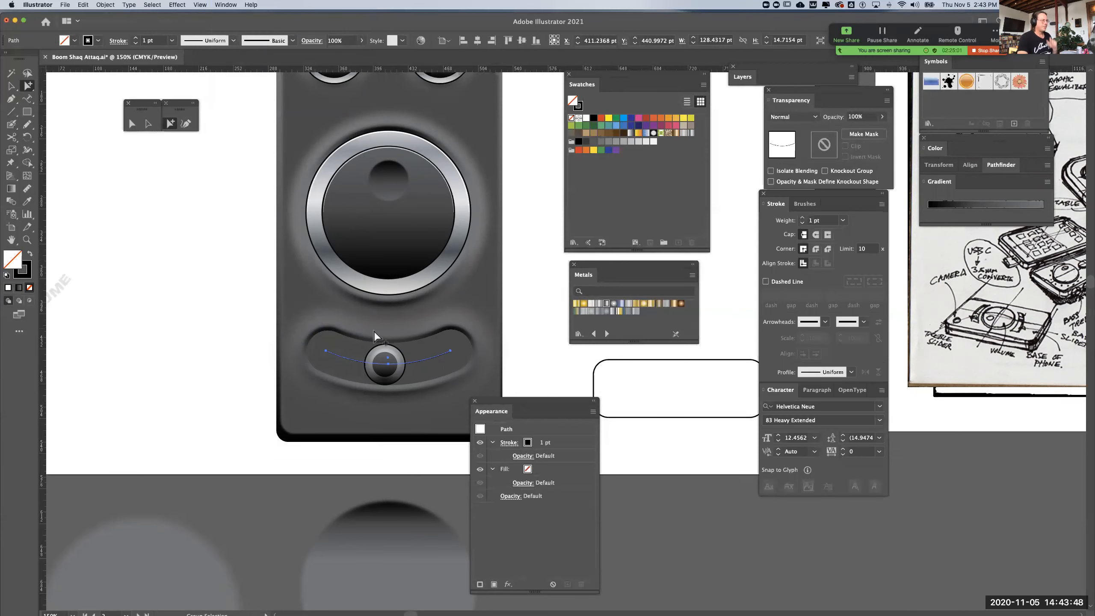
Set the short arc's stroke weight to 8 pt with round caps, and deselect it
left_click(803, 218)
left_click(802, 217)
left_click(802, 218)
left_click(802, 218)
left_click(802, 217)
left_click(802, 218)
left_click(802, 218)
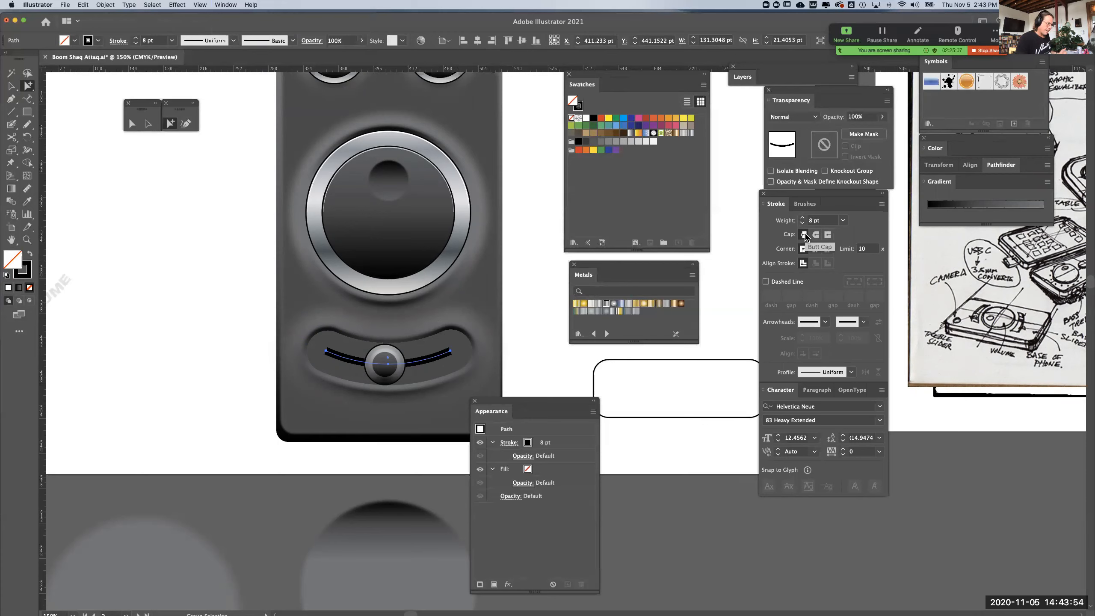
left_click(816, 234)
left_click(512, 352)
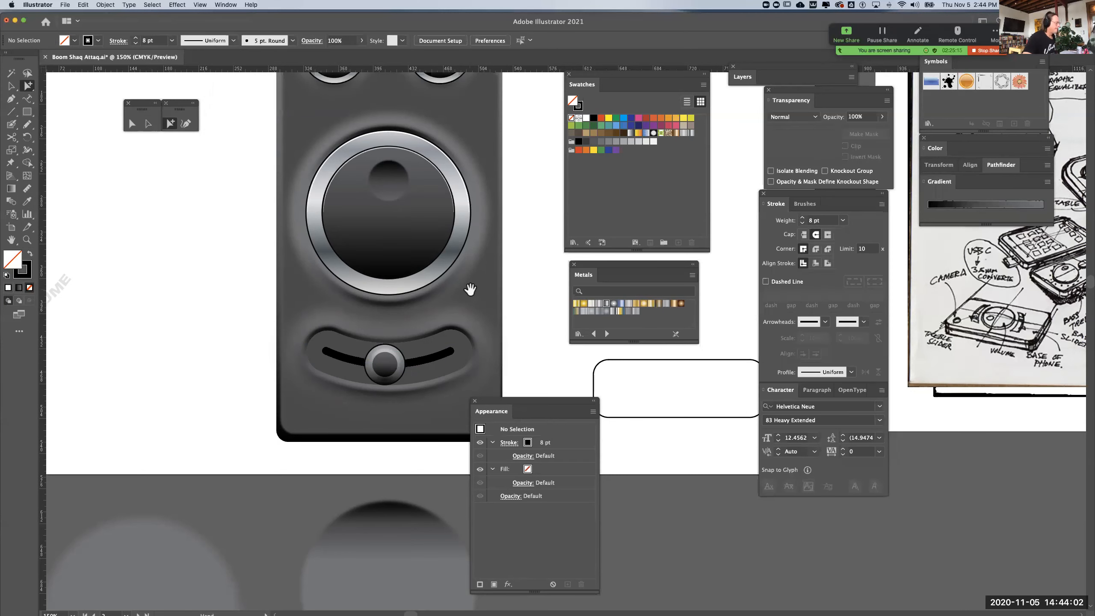
Convert the slider's short black track arc into a filled shape with Outline Stroke, and select the resulting shape
left_click_drag(463, 294, 448, 316)
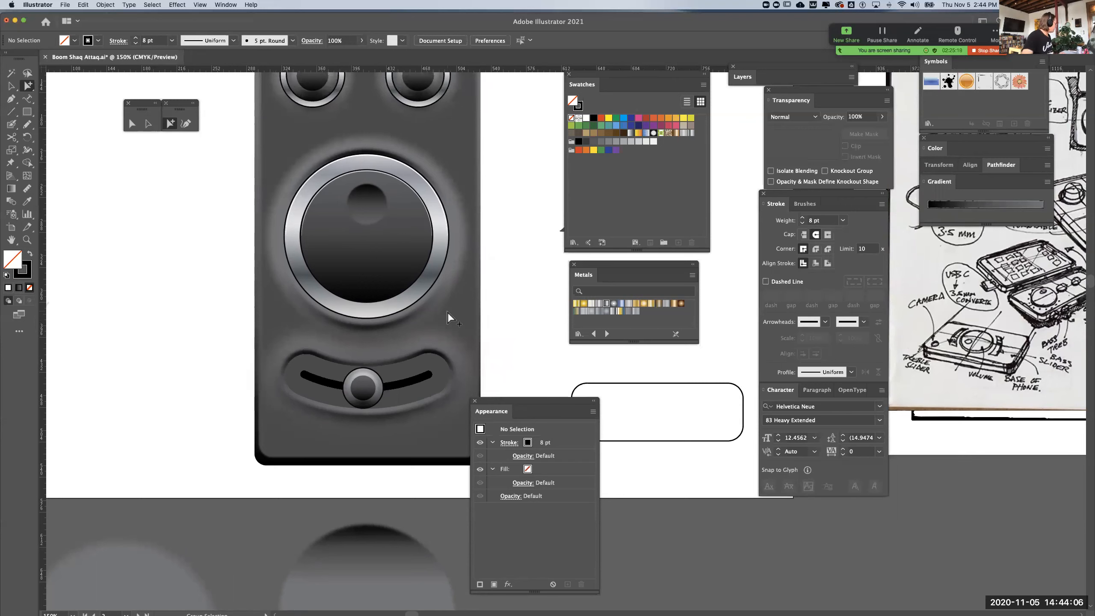
left_click(414, 381)
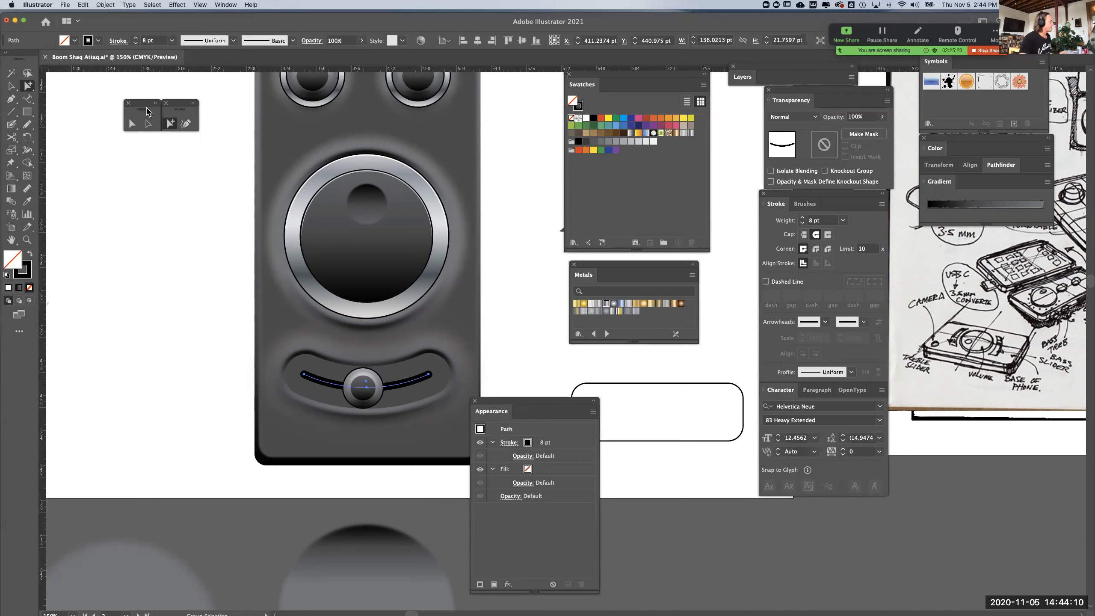
left_click(104, 5)
mouse_move(114, 196)
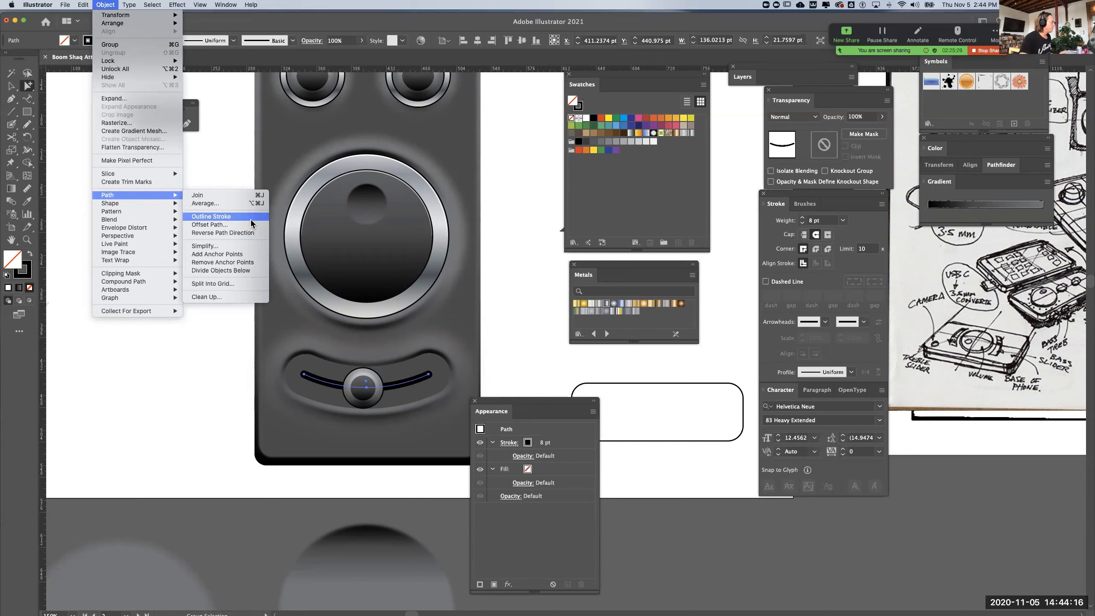
left_click(123, 447)
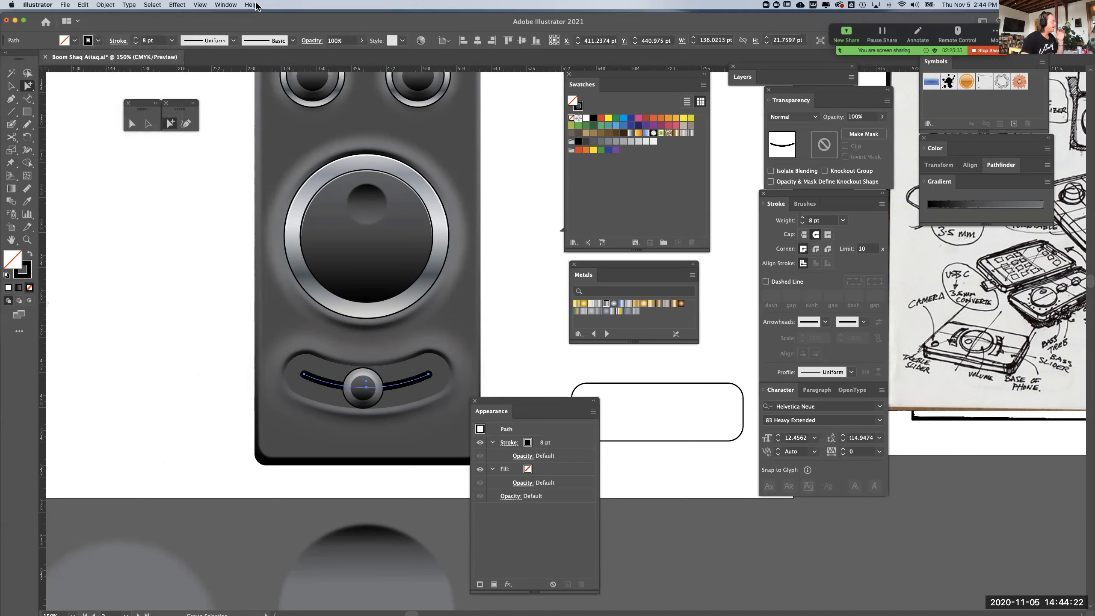
left_click(105, 5)
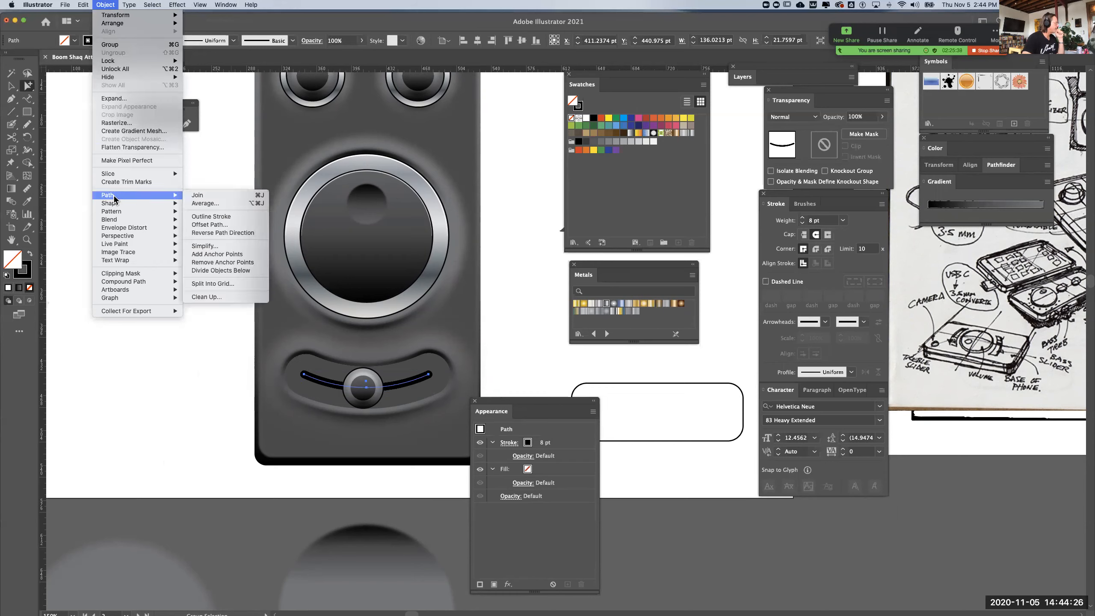
left_click(211, 217)
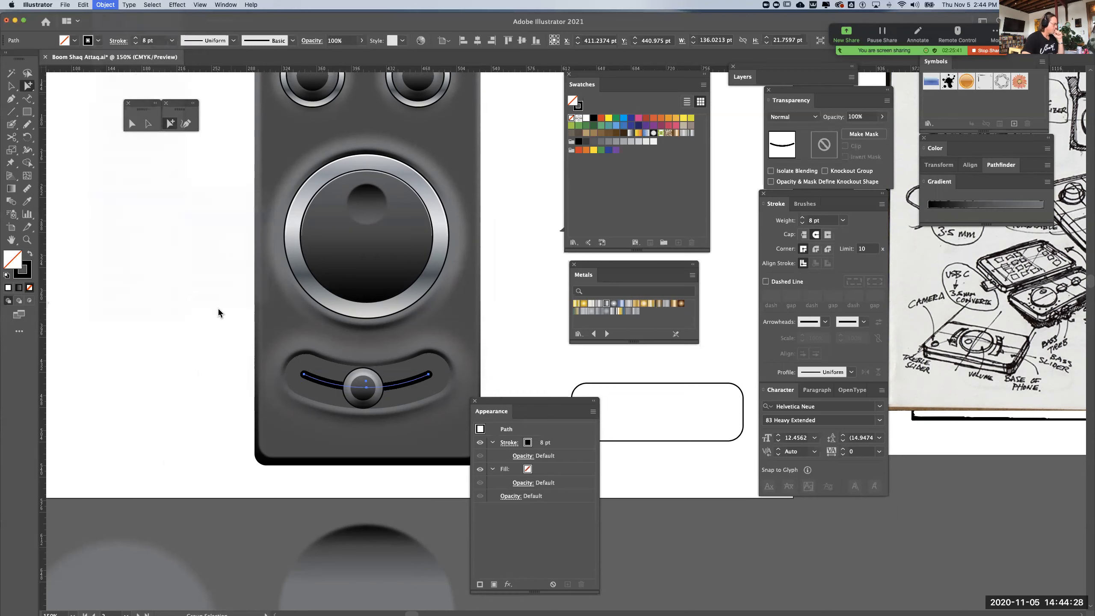
left_click(219, 309)
left_click(413, 383)
Offset the outlined track shape's path by 2 pt with miter joins to make a larger copy around it
key("super+equal")
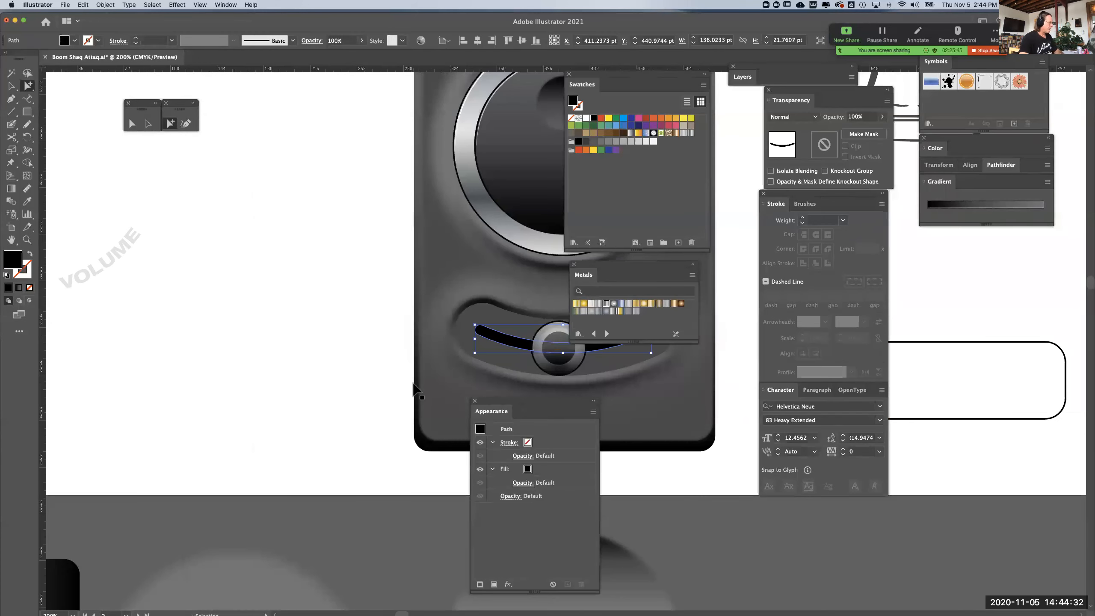
scroll(410, 296, "right", 5)
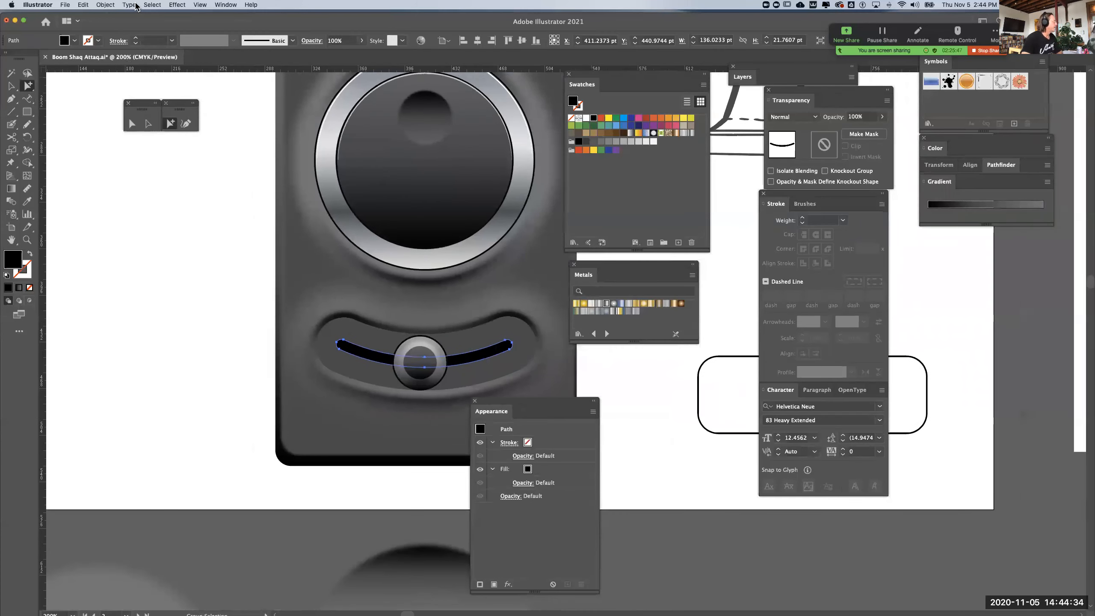
left_click(105, 5)
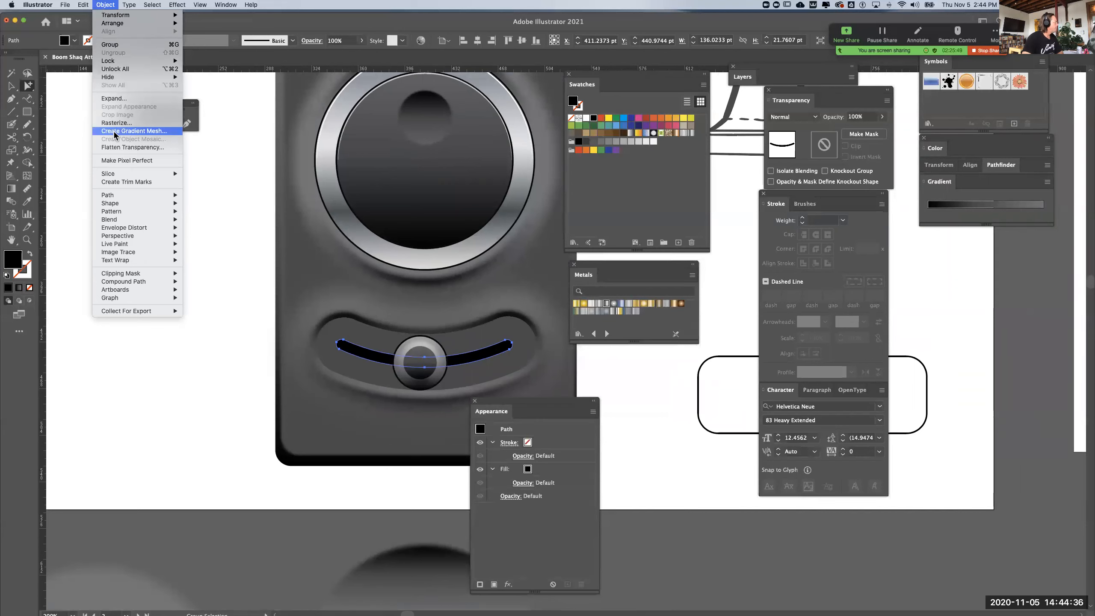
mouse_move(119, 195)
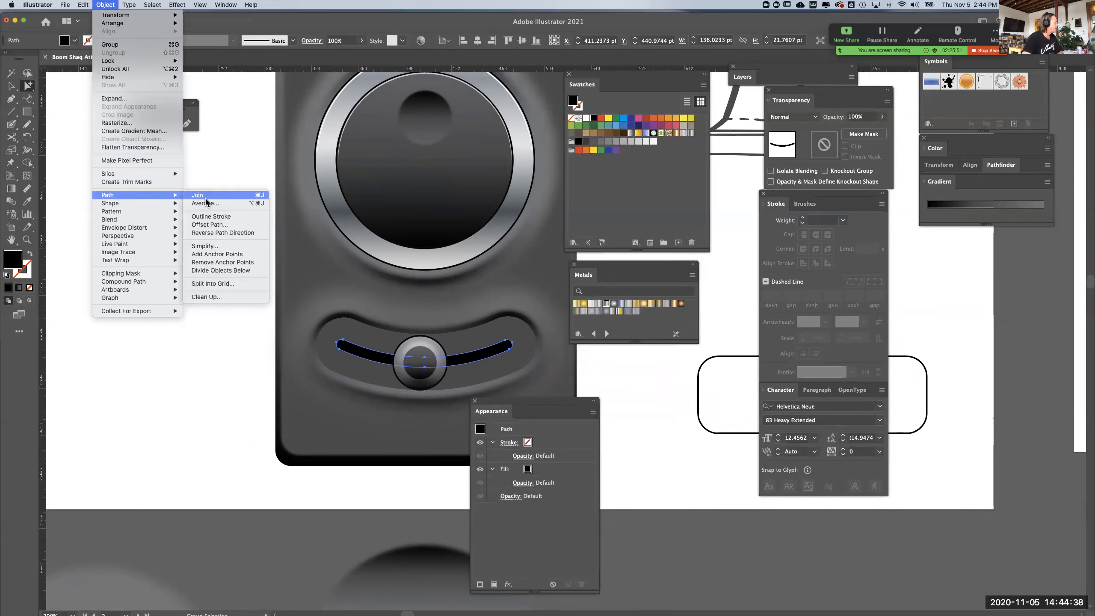
left_click(209, 224)
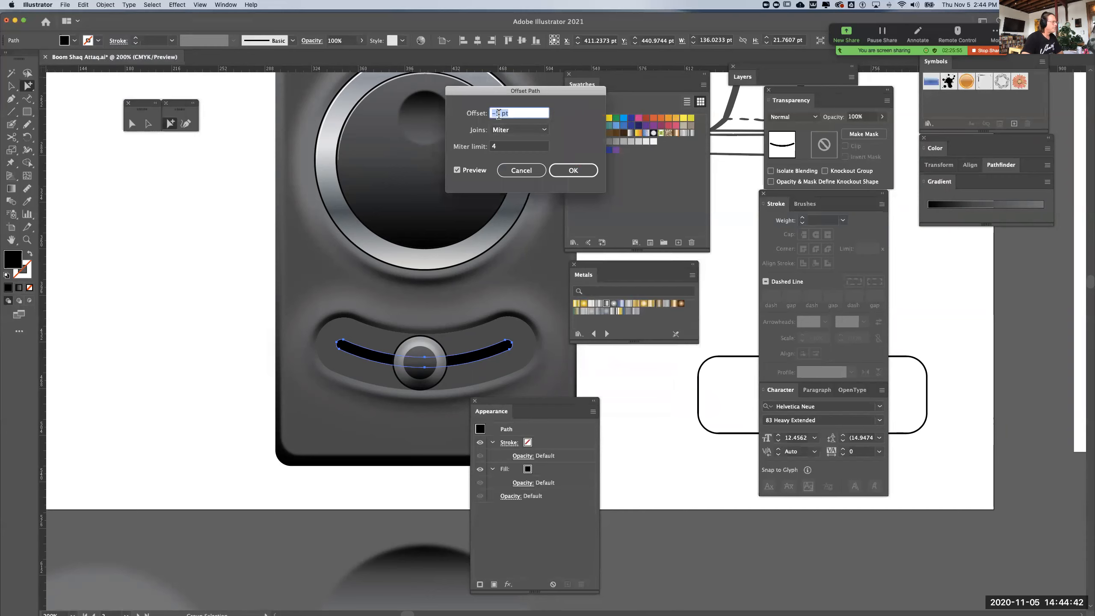
type("2")
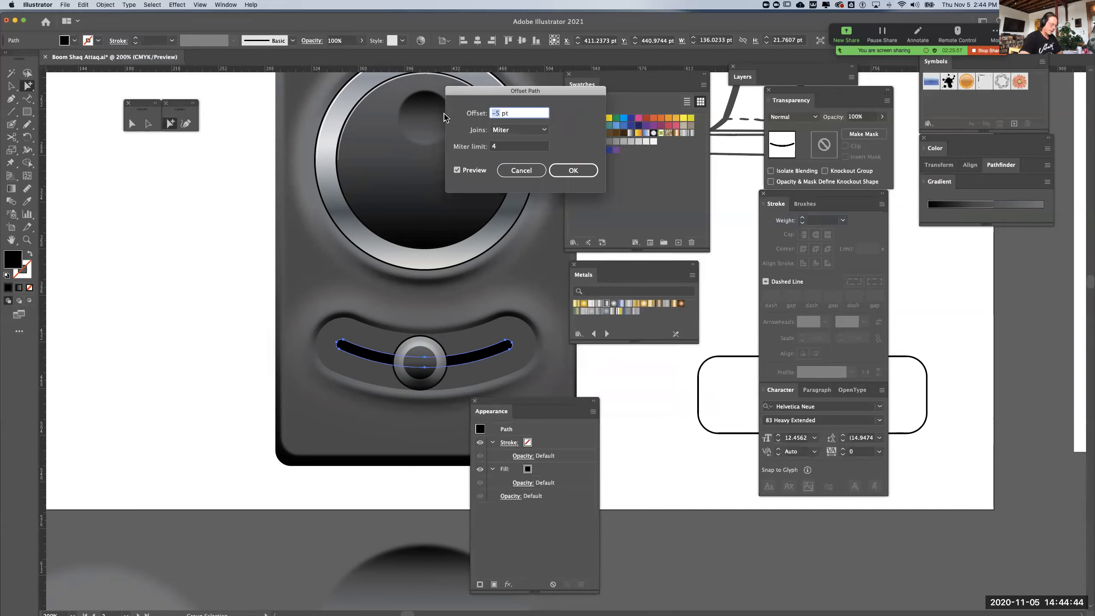
key("Tab")
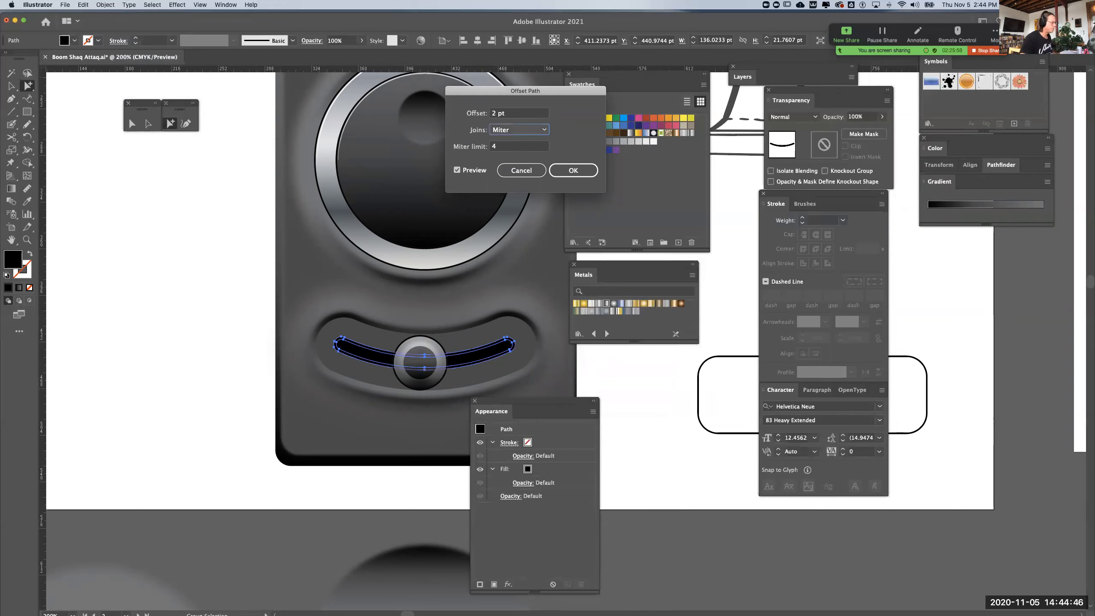
left_click(572, 170)
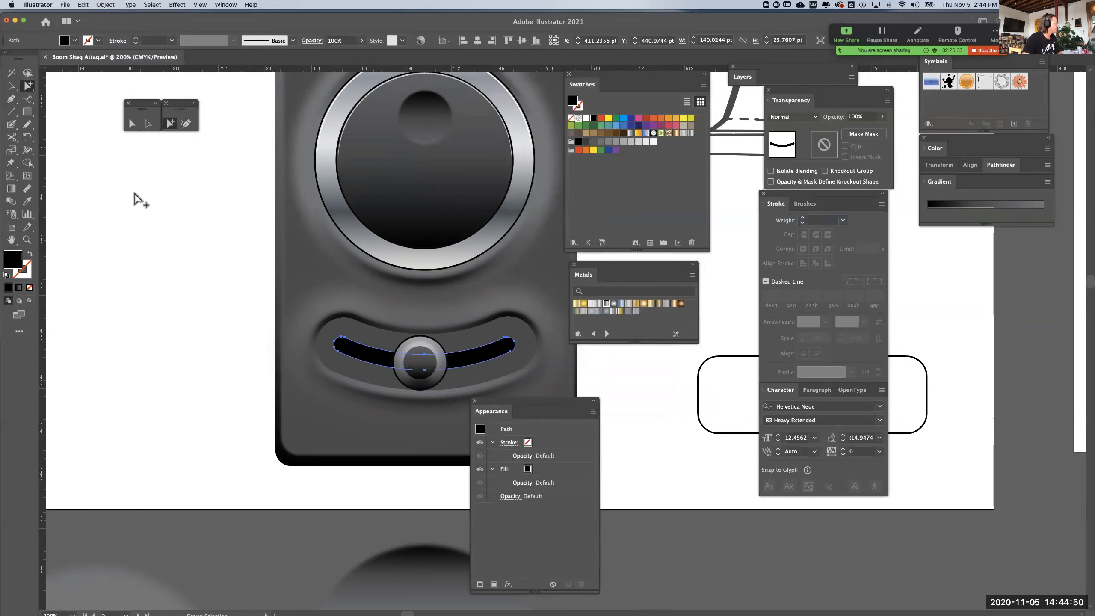
Sample the grey gradient of the soft recess around the large dial onto the offset track shape, and expand the Gradient options
left_click(27, 201)
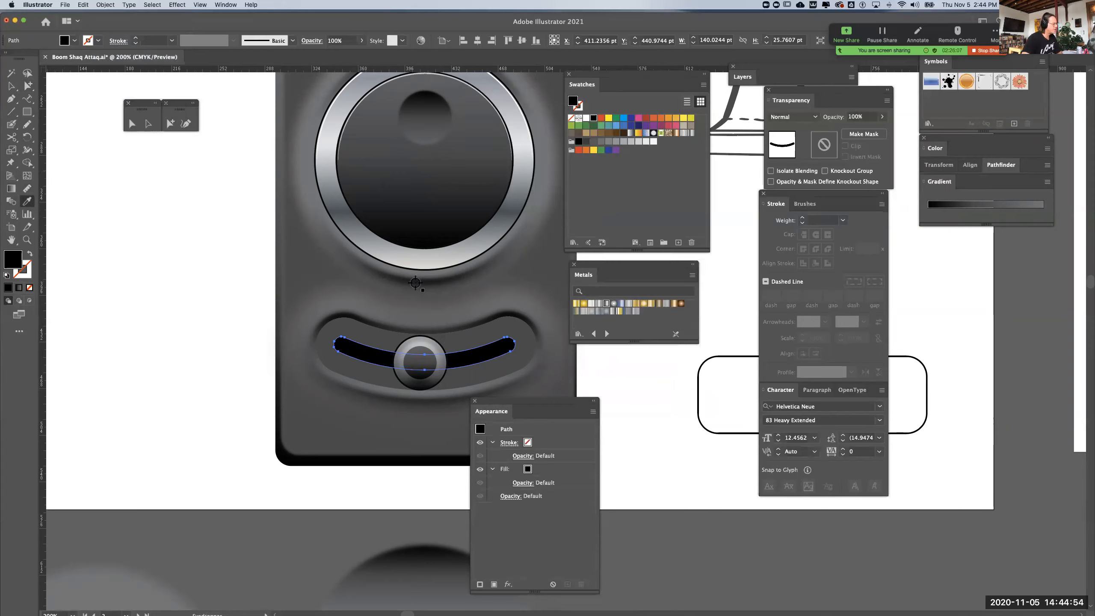
left_click(543, 171)
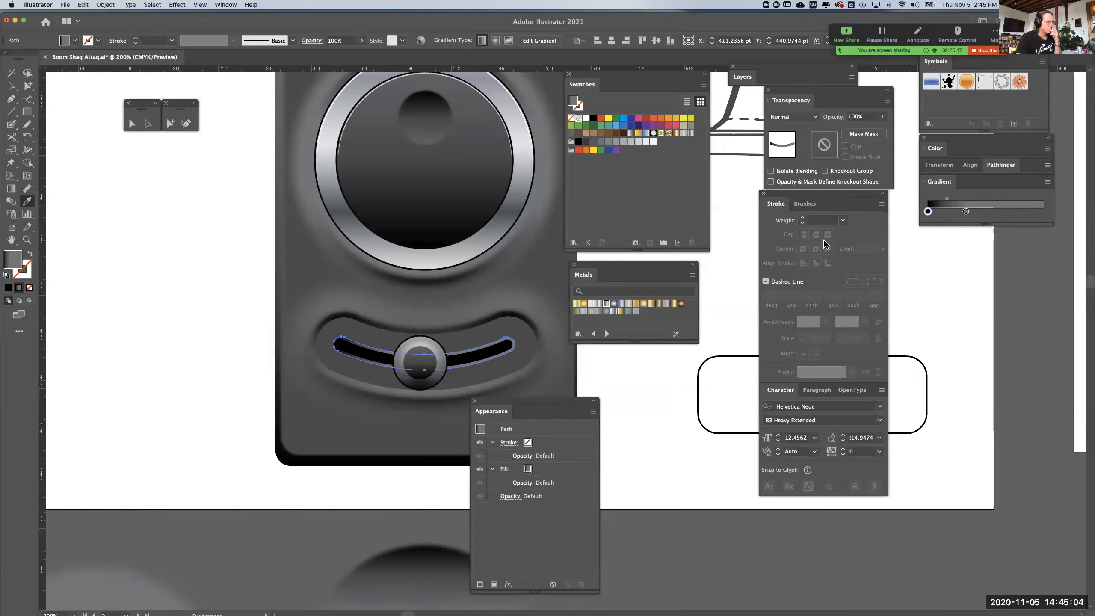
left_click(946, 185)
left_click(946, 185)
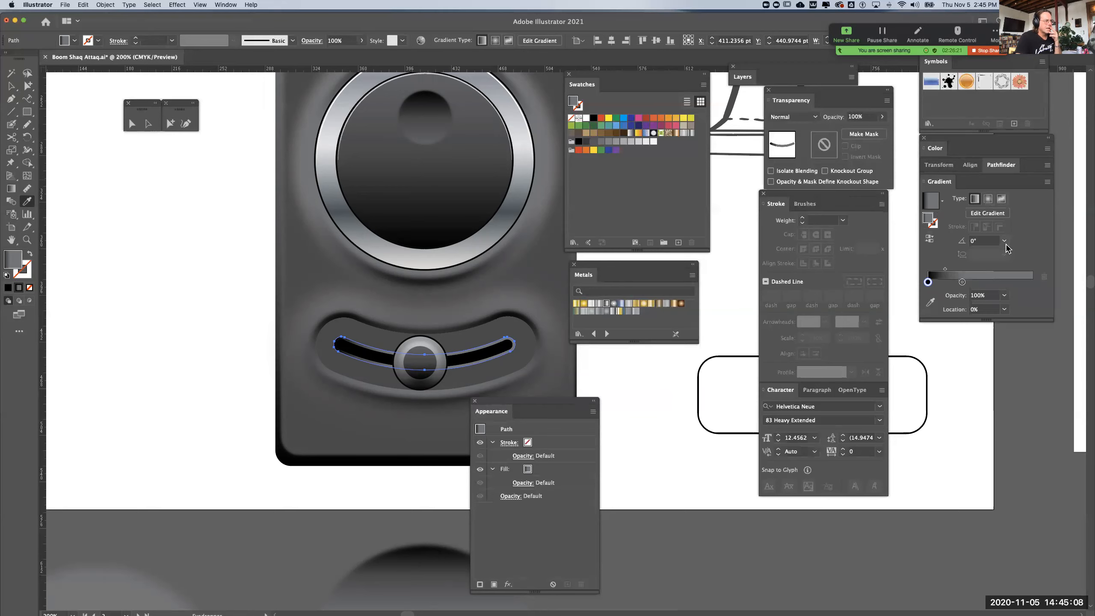
Set the offset shape's gradient angle to 90°, reverse it and remove its middle stop, and deselect the shape
left_click(1004, 241)
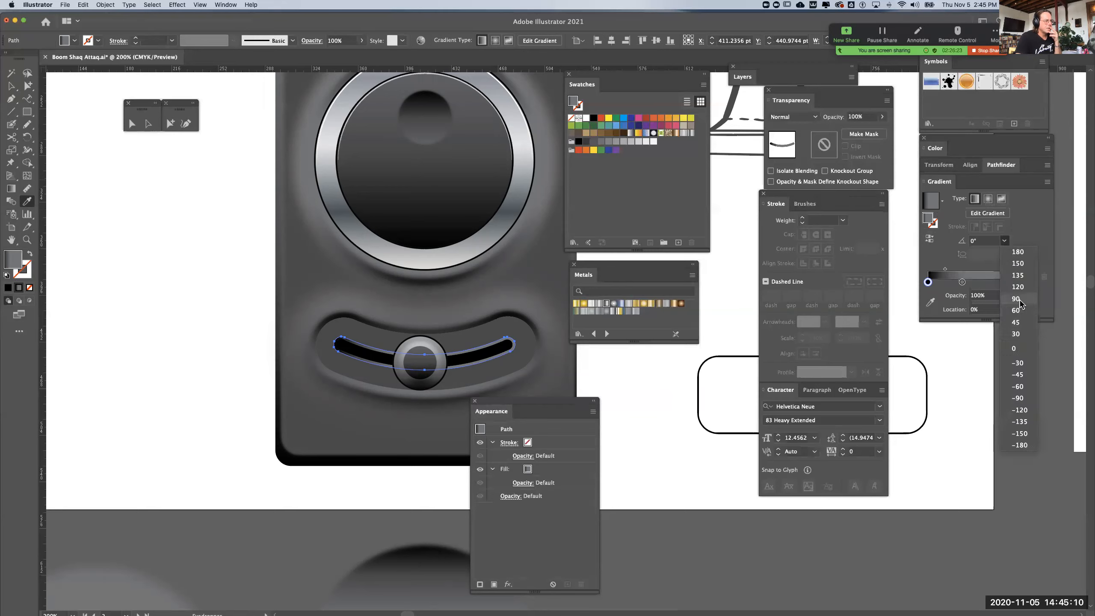
left_click(1016, 298)
left_click(931, 239)
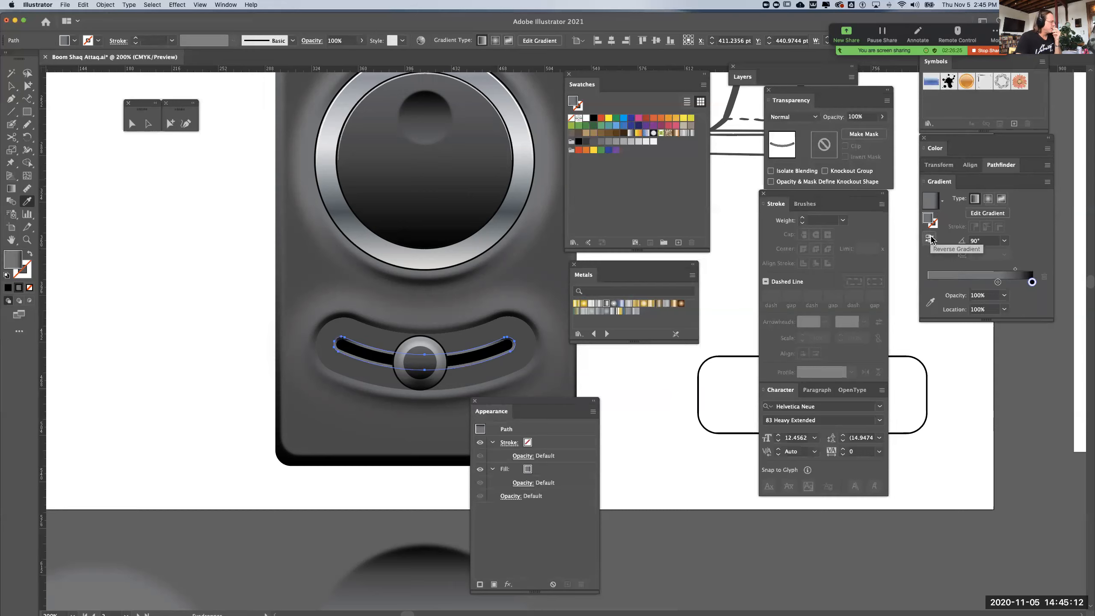
left_click_drag(997, 285, 895, 284)
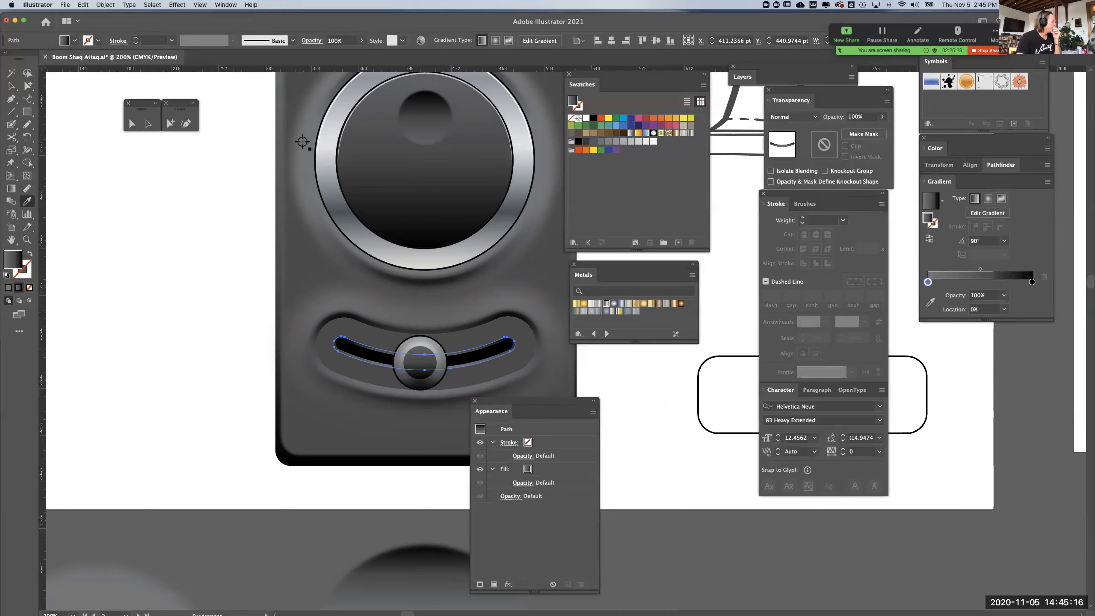
left_click(28, 86)
left_click(146, 220)
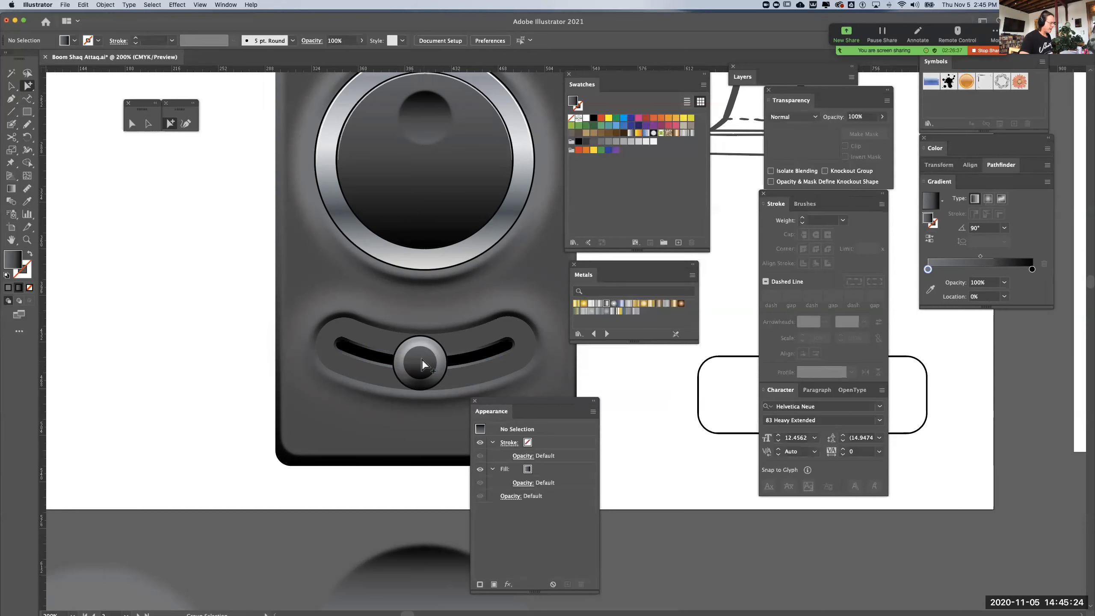
Examine the slider track and its gradient rim against the whole device, from wider and closer views
key("super+minus")
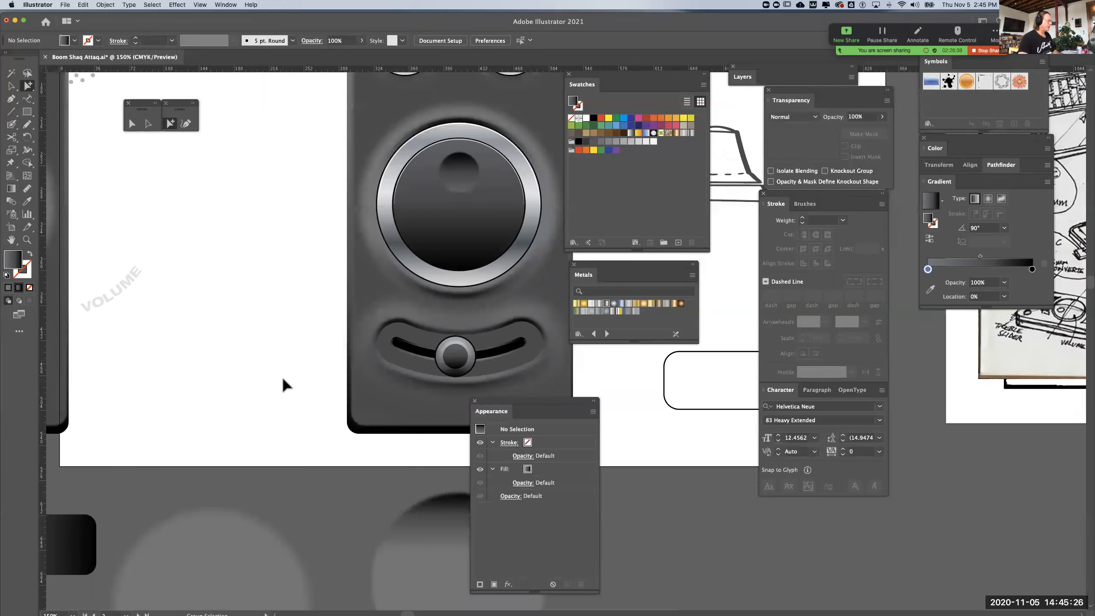
key("super+minus")
key("space")
left_click_drag(283, 379, 169, 385)
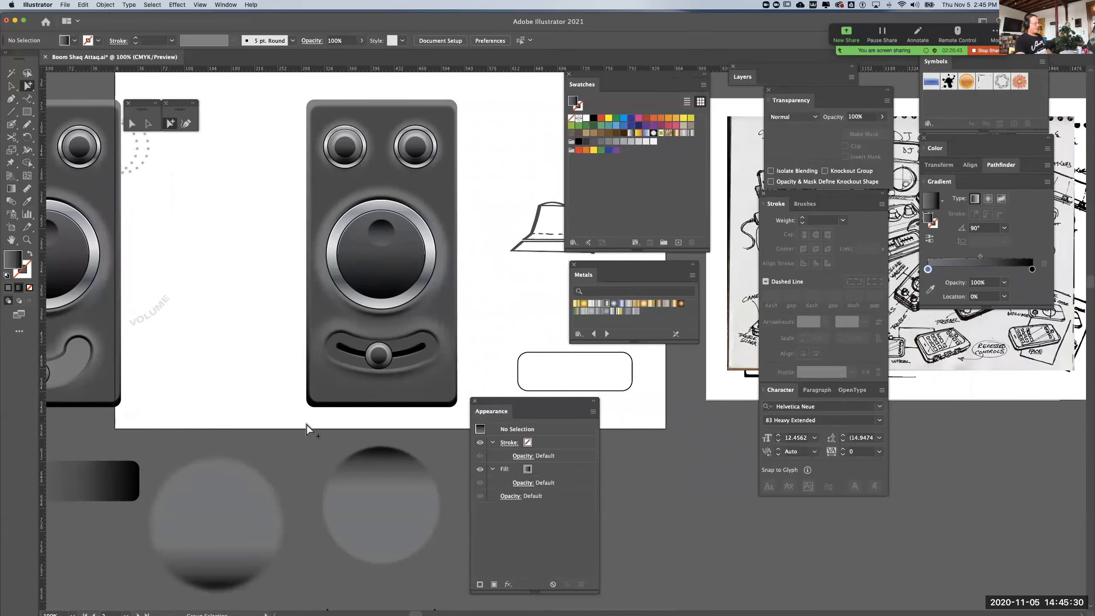
key("super+equal")
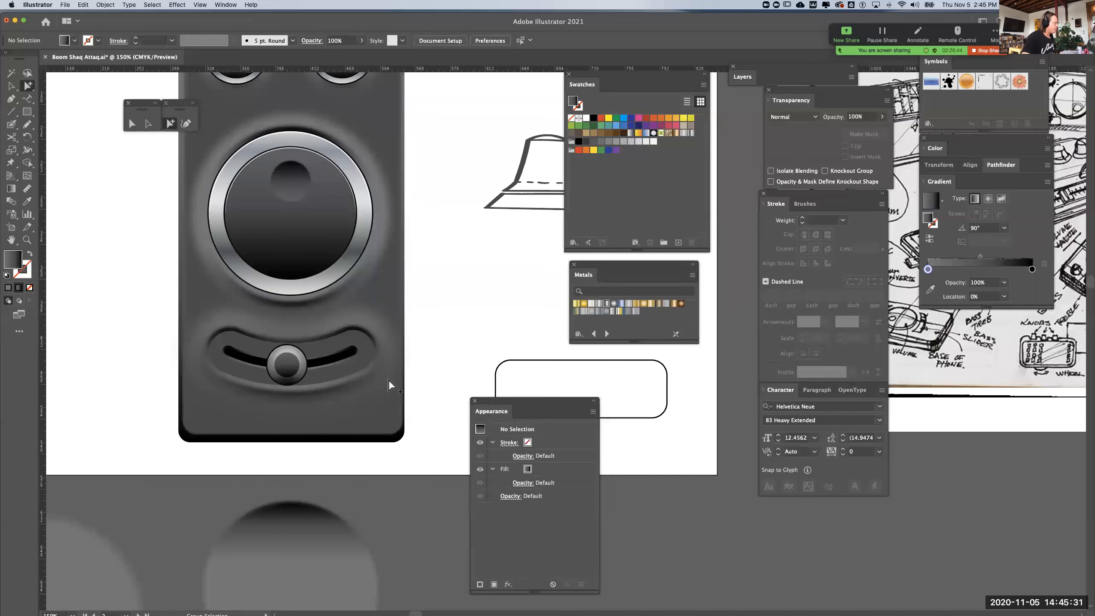
left_click(346, 357)
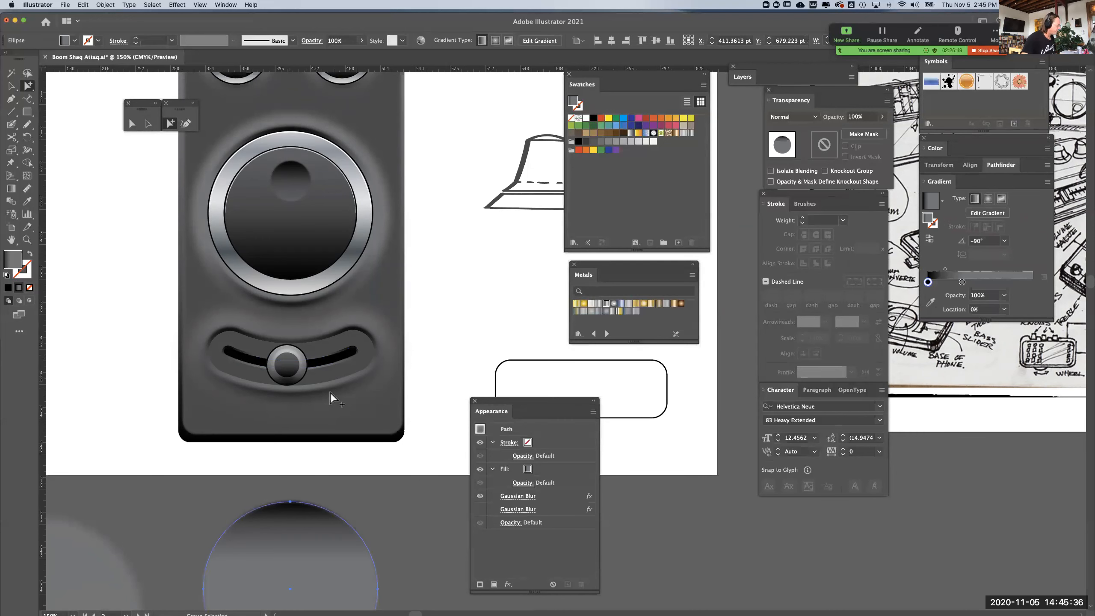
left_click_drag(324, 365, 322, 366)
key("super+z")
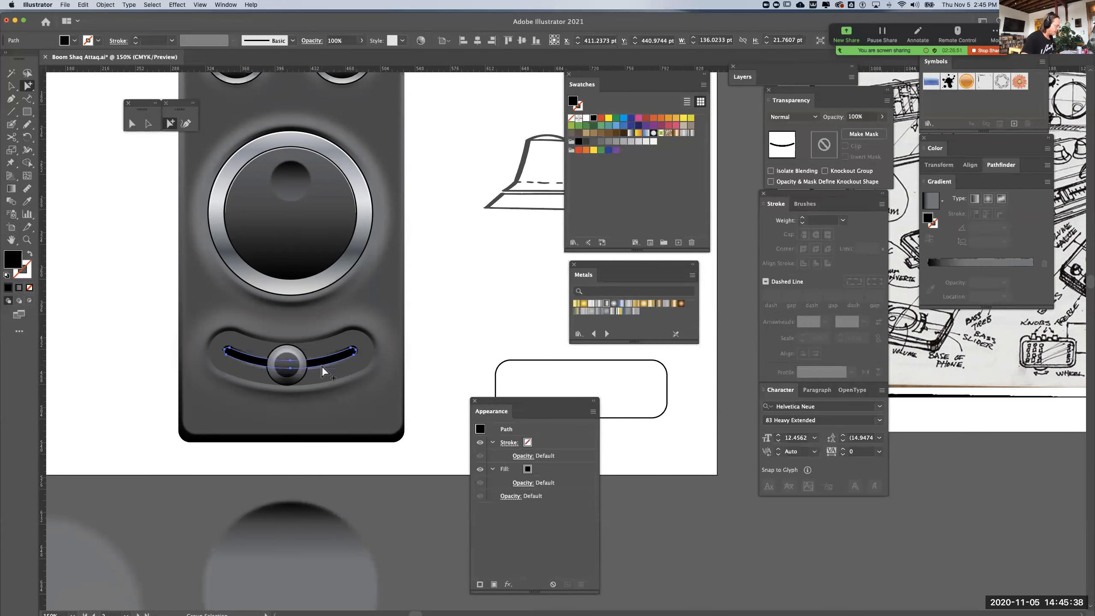
Reduce the outer track shape's gradient to two stops, with the darker stop at about 39.7%
key("super+equal")
left_click(340, 392)
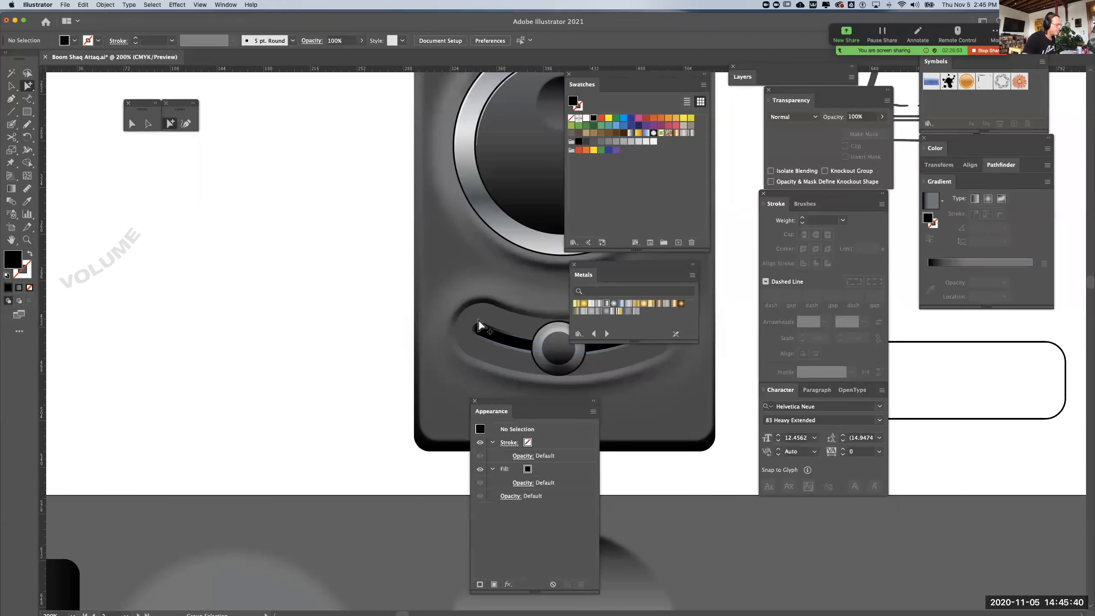
scroll(482, 328, "right", 5)
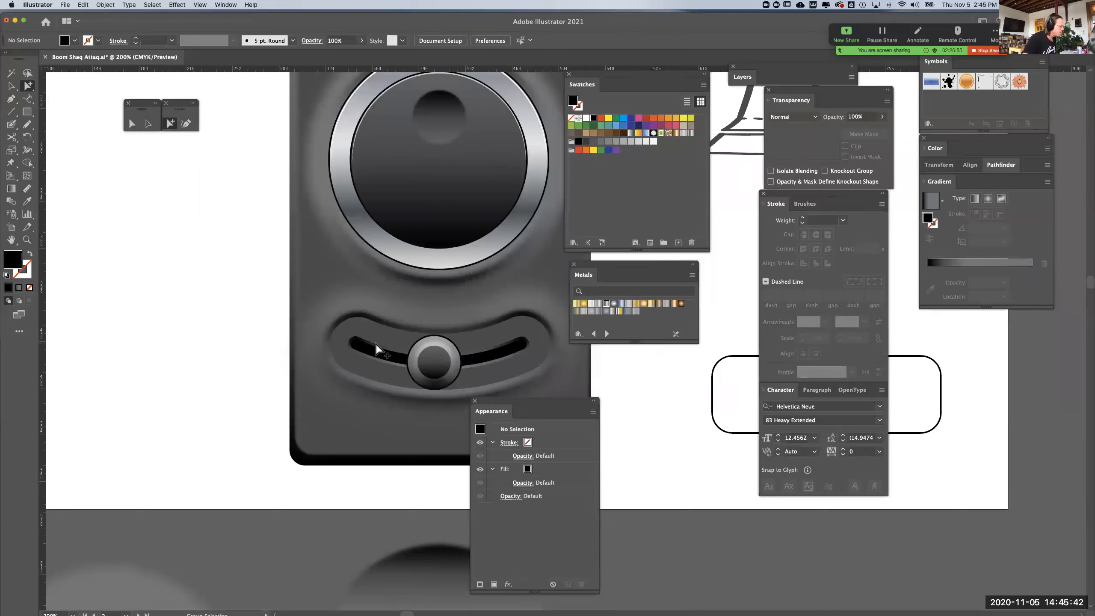
left_click(377, 349)
left_click_drag(1032, 283, 1001, 288)
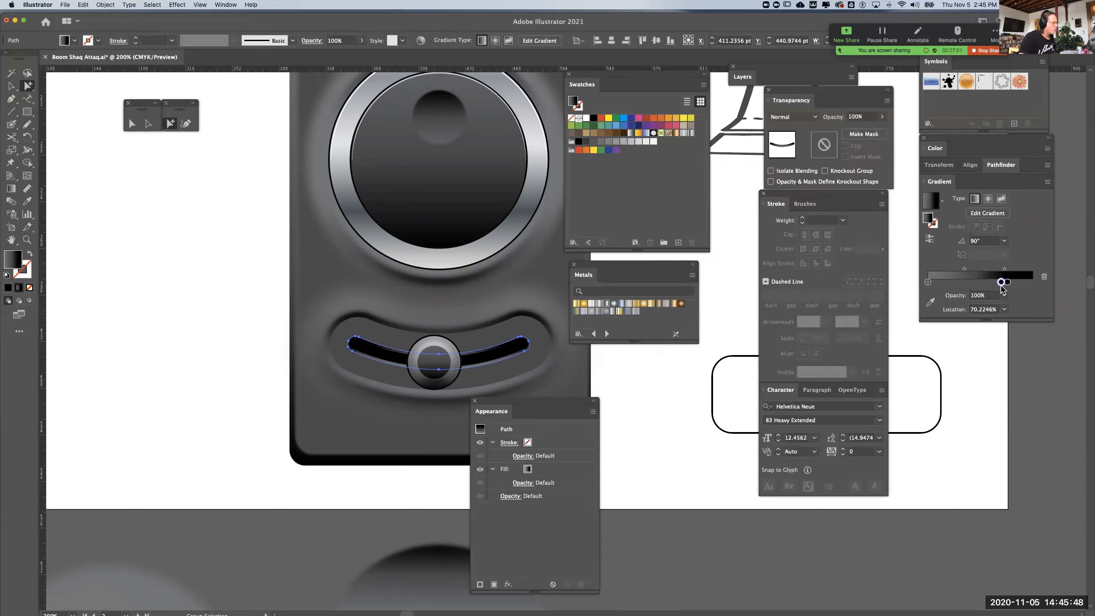
double_click(988, 283)
left_click(1001, 283)
left_click_drag(1001, 283, 1024, 341)
left_click_drag(1007, 283, 987, 335)
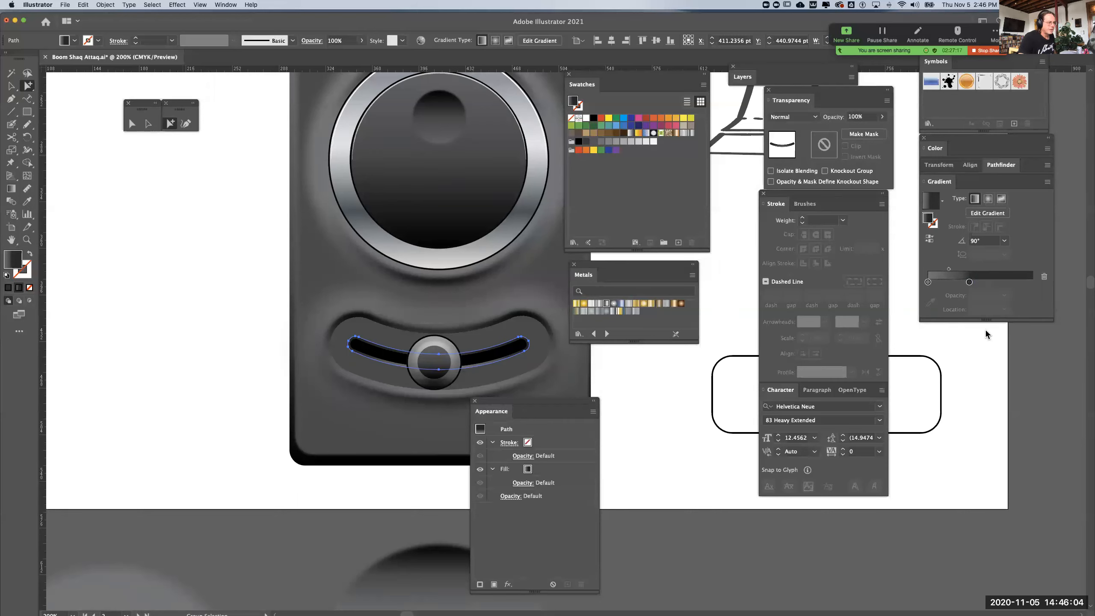
Lighten the outer track gradient's darker stop to 80% K, and deselect the shape
double_click(970, 282)
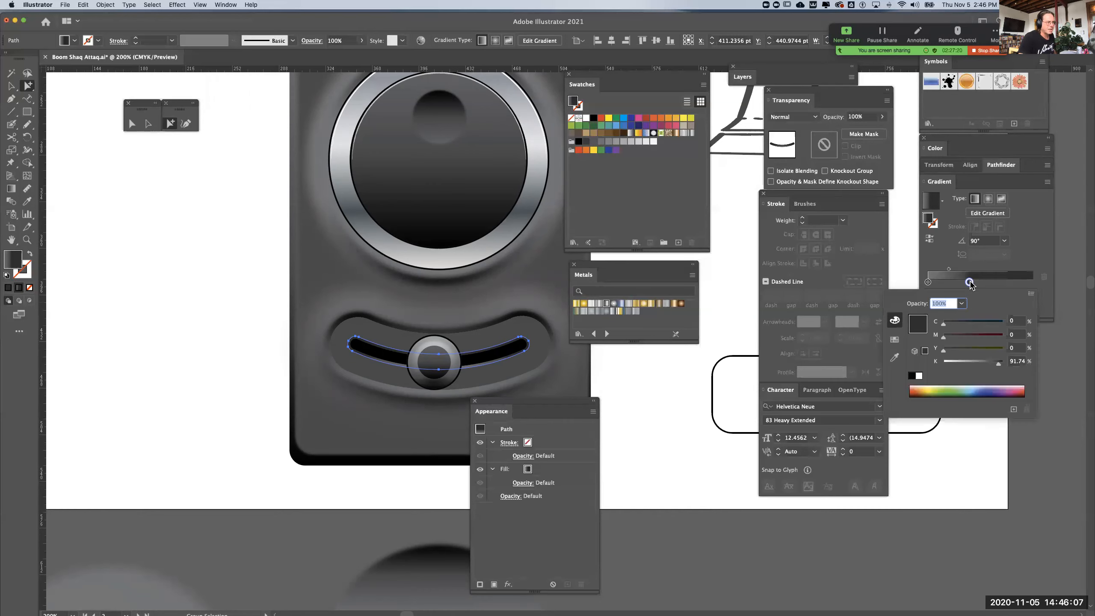
left_click(992, 364)
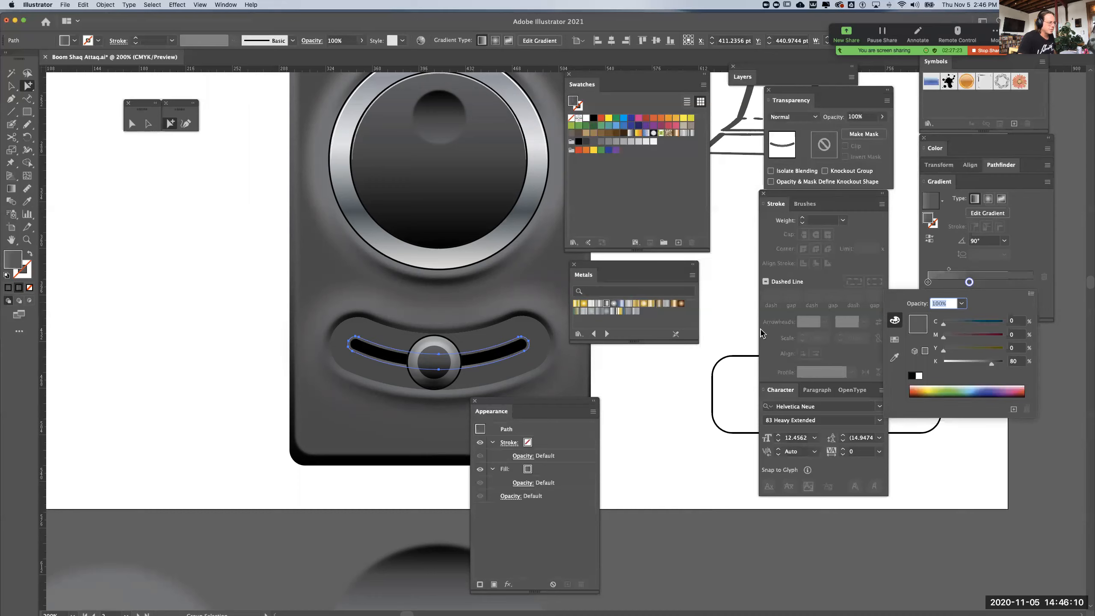
key("Escape")
left_click(656, 378)
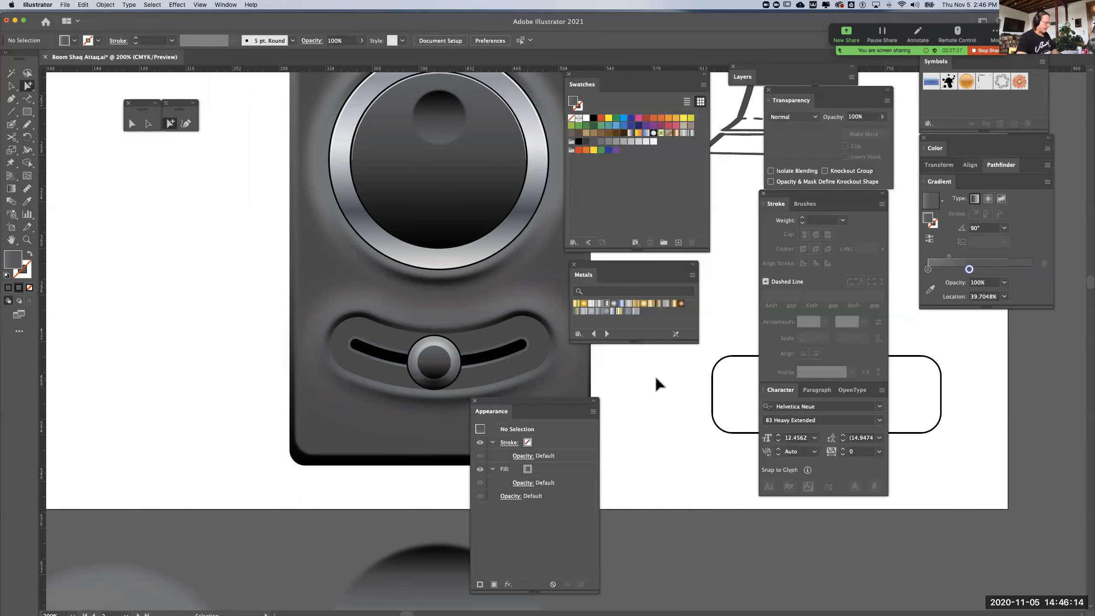
Compare the slider track in outline and preview views, and select the 8 pt stroked curve lying beneath the filled black track
key("super+minus")
scroll(494, 335, "right", 5)
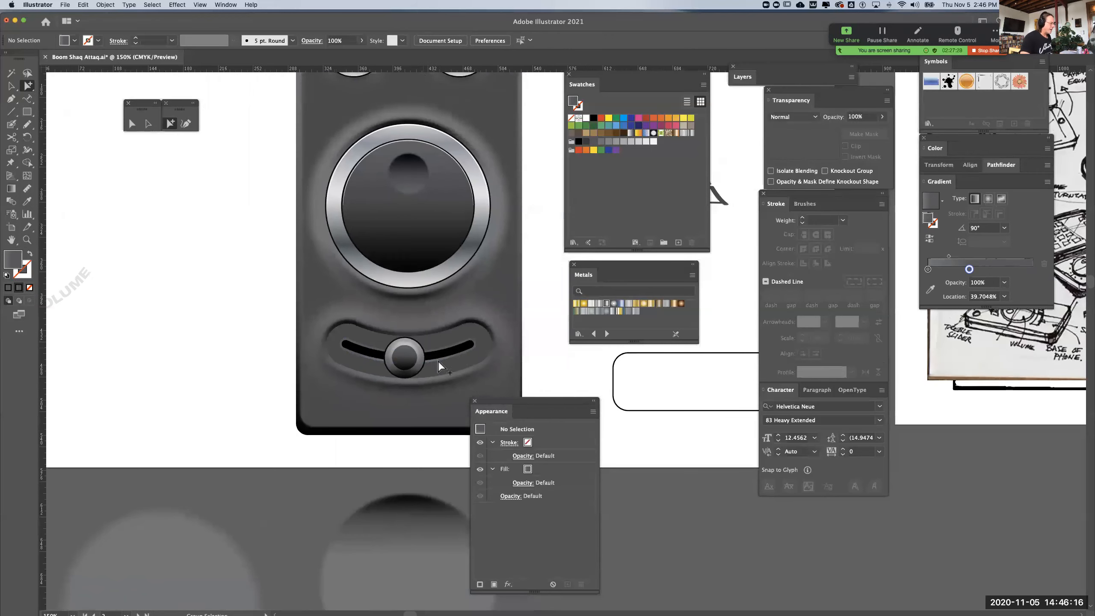
left_click(438, 355)
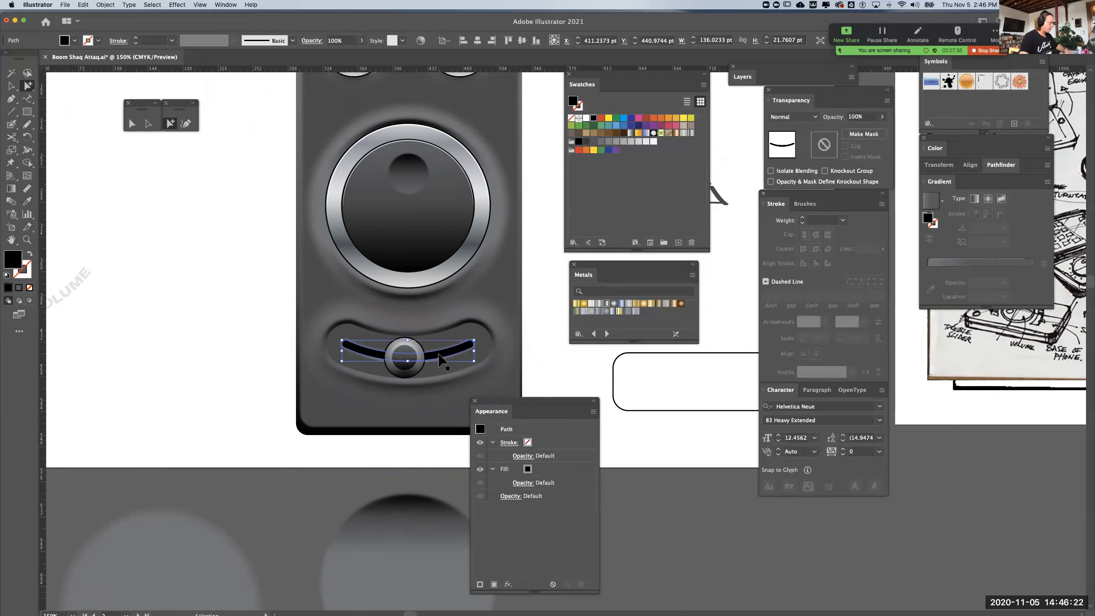
key("super+y")
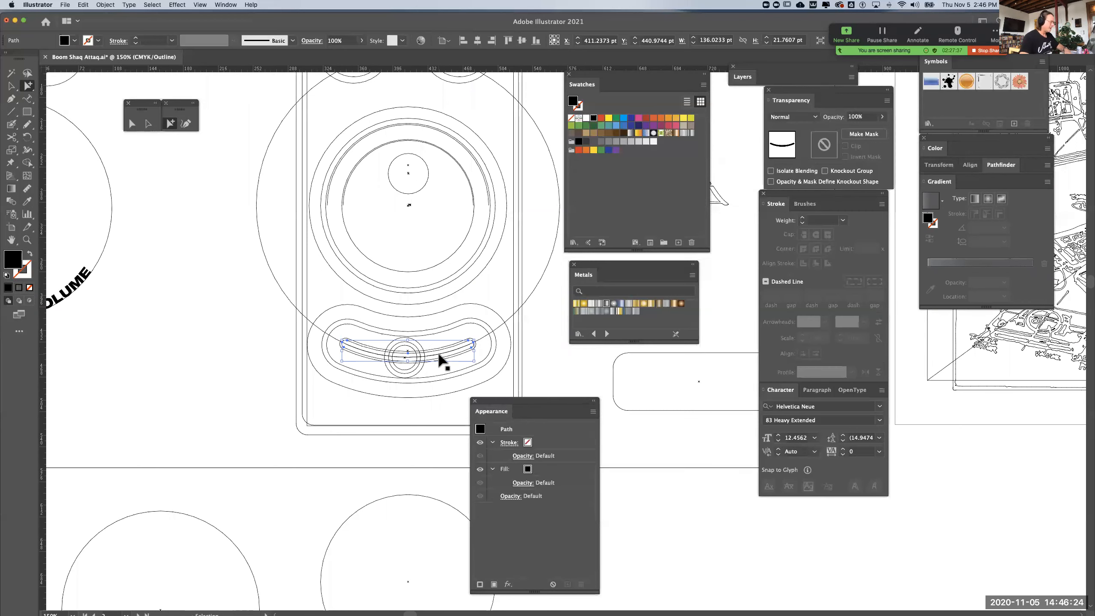
key("super+y")
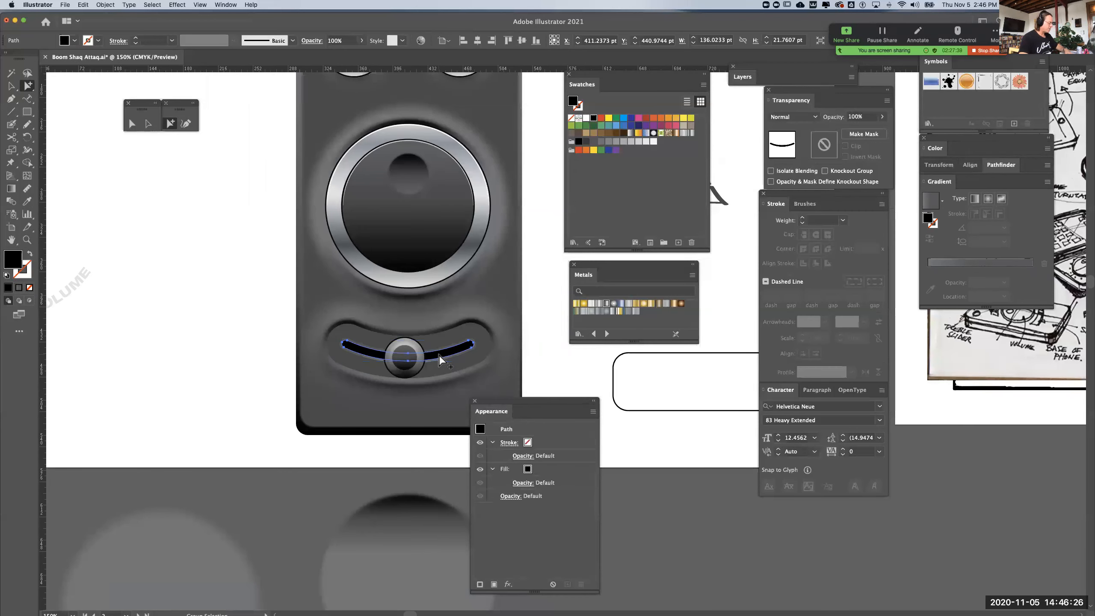
key("super+[")
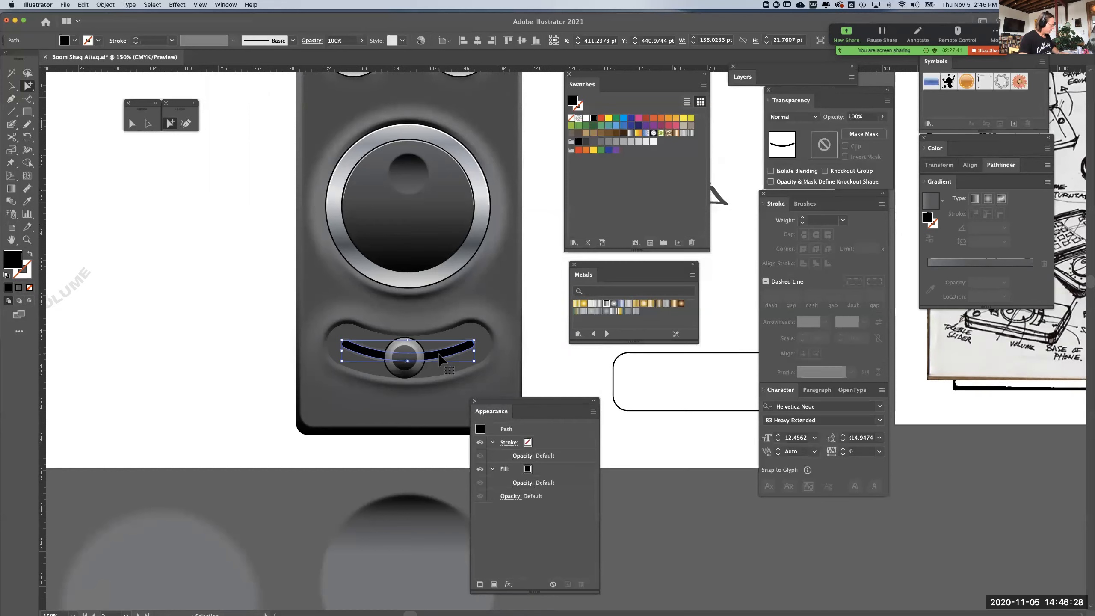
key("super+shift+a")
key("period")
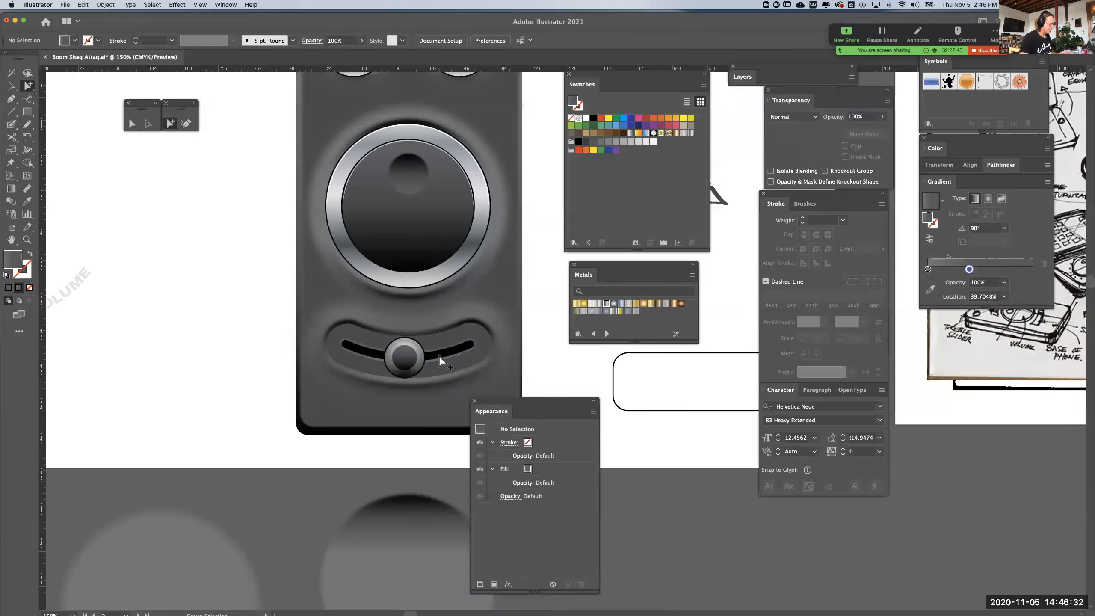
left_click(439, 356)
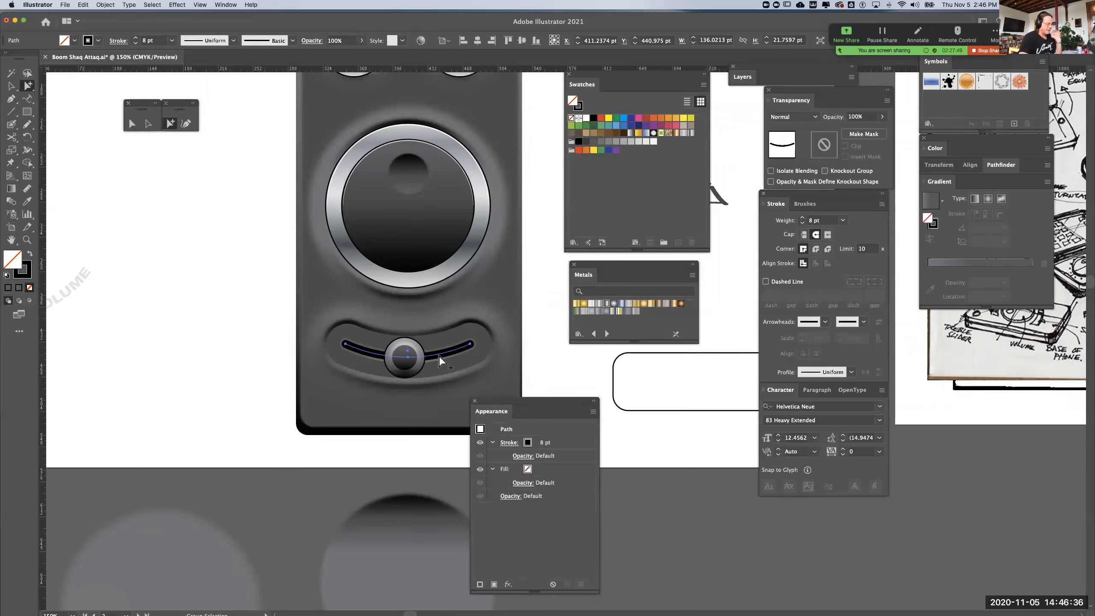
key("v")
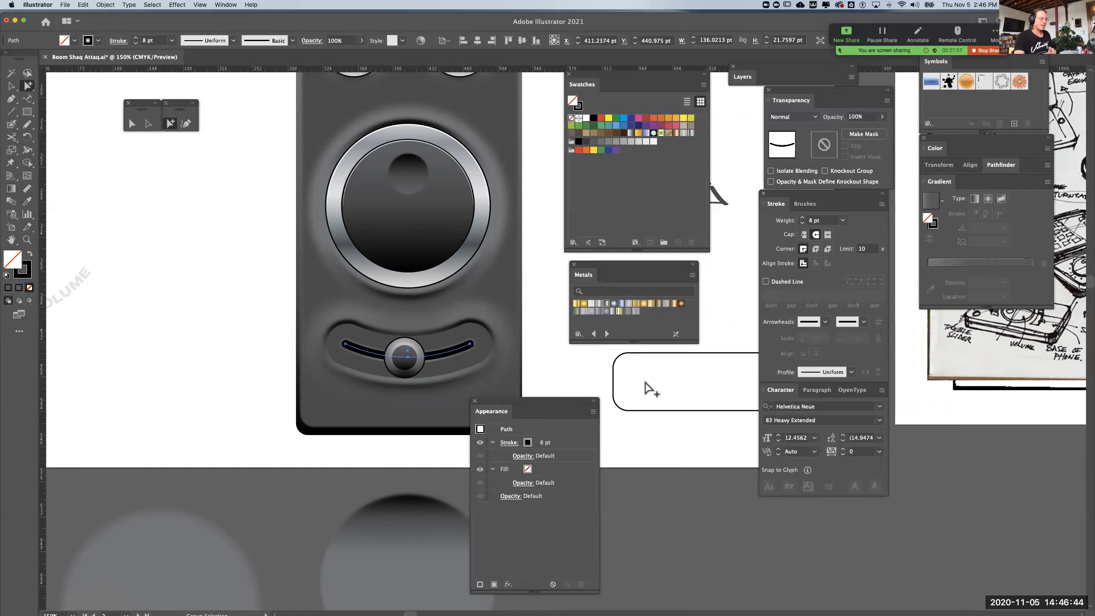
Make the selected curve's stroke a white dashed line with 0.1 pt dashes and 12 pt gaps
left_click(765, 282)
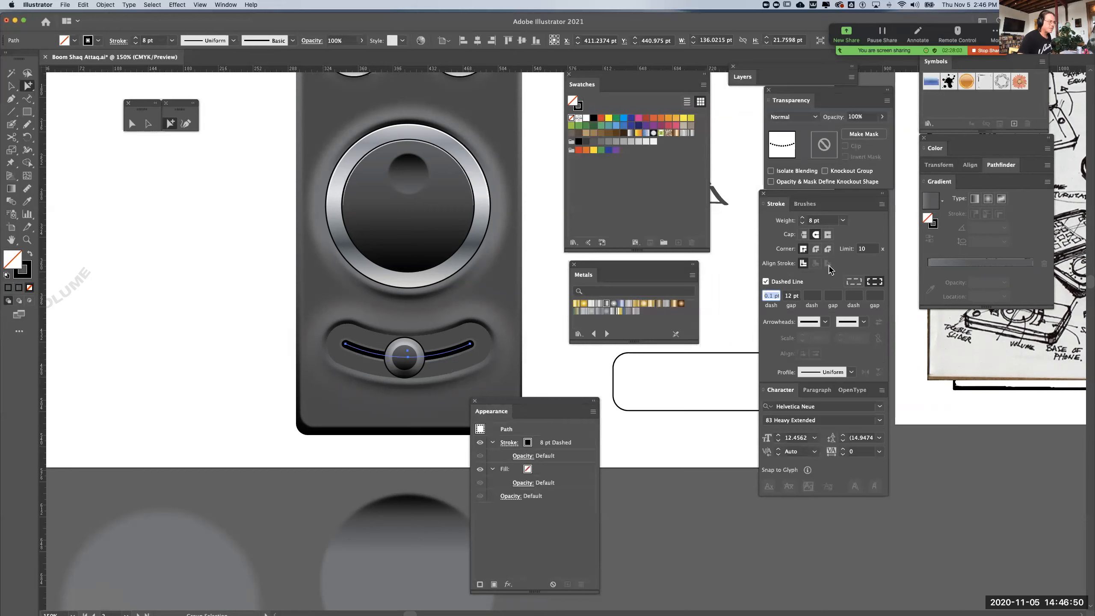
left_click(27, 271)
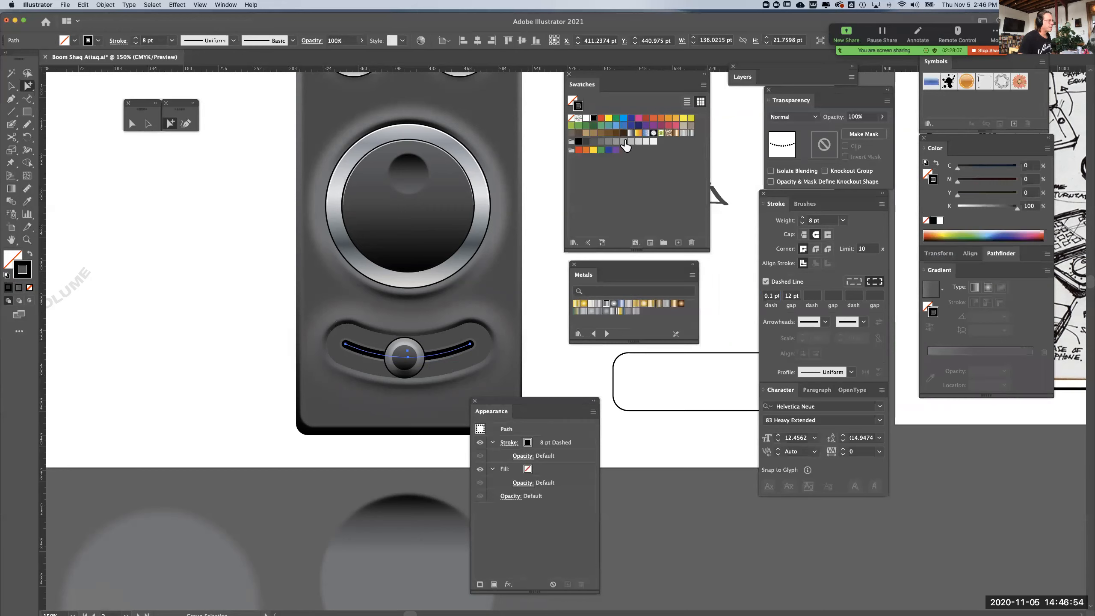
left_click(585, 120)
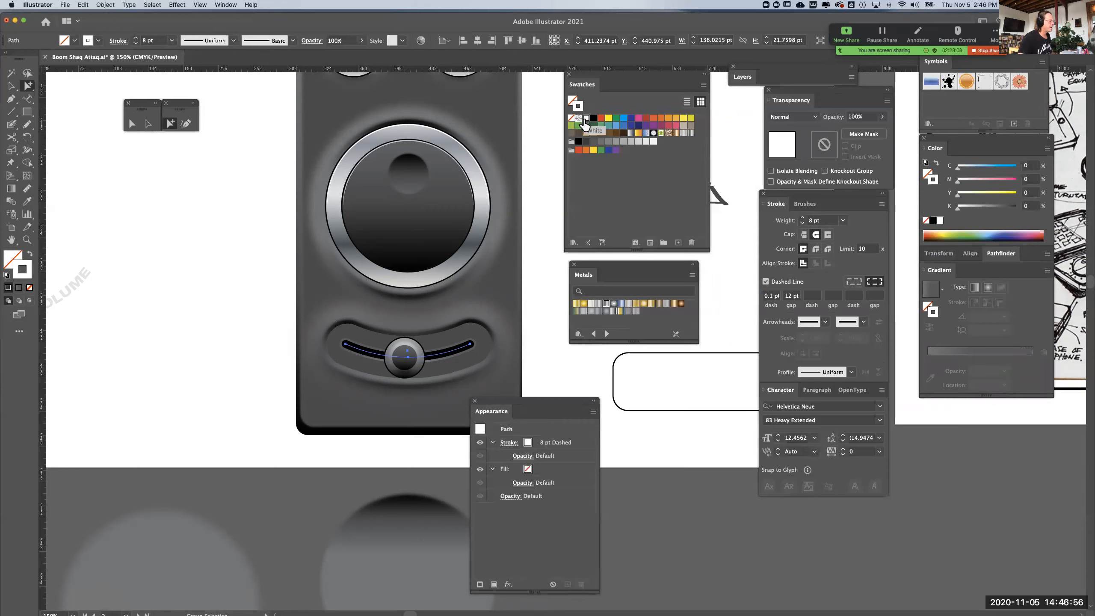
Increase the dashed curve's stroke weight to 35 pt
left_click(802, 219)
left_click(802, 219)
left_click(802, 218)
left_click(802, 219)
left_click(802, 219)
left_click(802, 219)
left_click(803, 219)
left_click(802, 219)
left_click(802, 219)
left_click(802, 219)
left_click(802, 219)
left_click(802, 219)
left_click(802, 219)
left_click(802, 219)
left_click(802, 219)
left_click(802, 219)
left_click(802, 219)
left_click(802, 219)
left_click(803, 219)
left_click(802, 219)
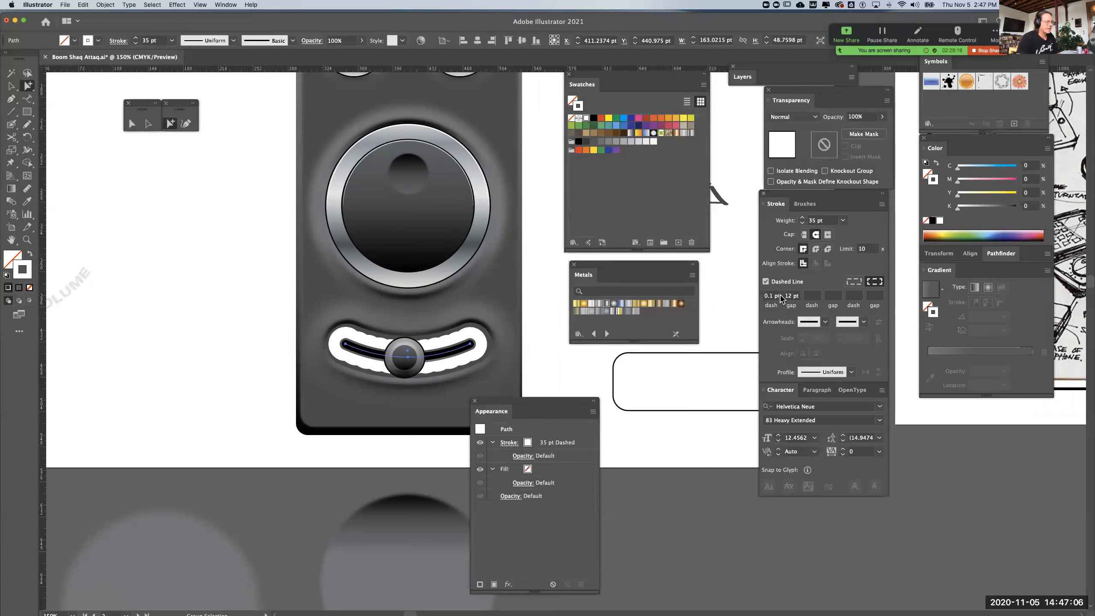
Try the projecting cap on the dashed stroke and settle on the butt cap to form thin tick marks along the track
left_click(816, 235)
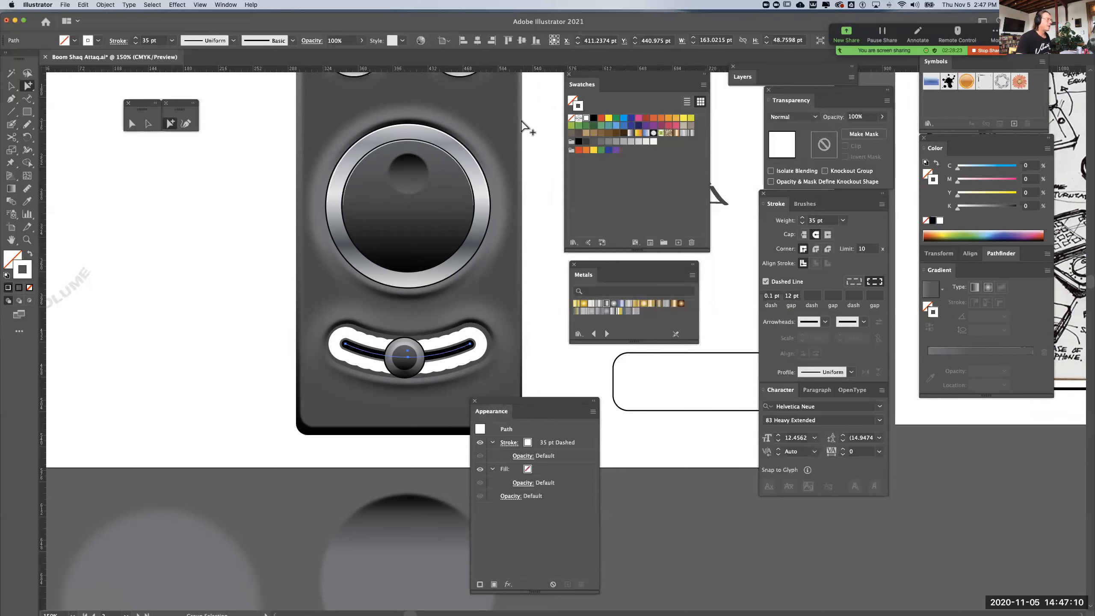
key("space")
left_click_drag(495, 123, 495, 151)
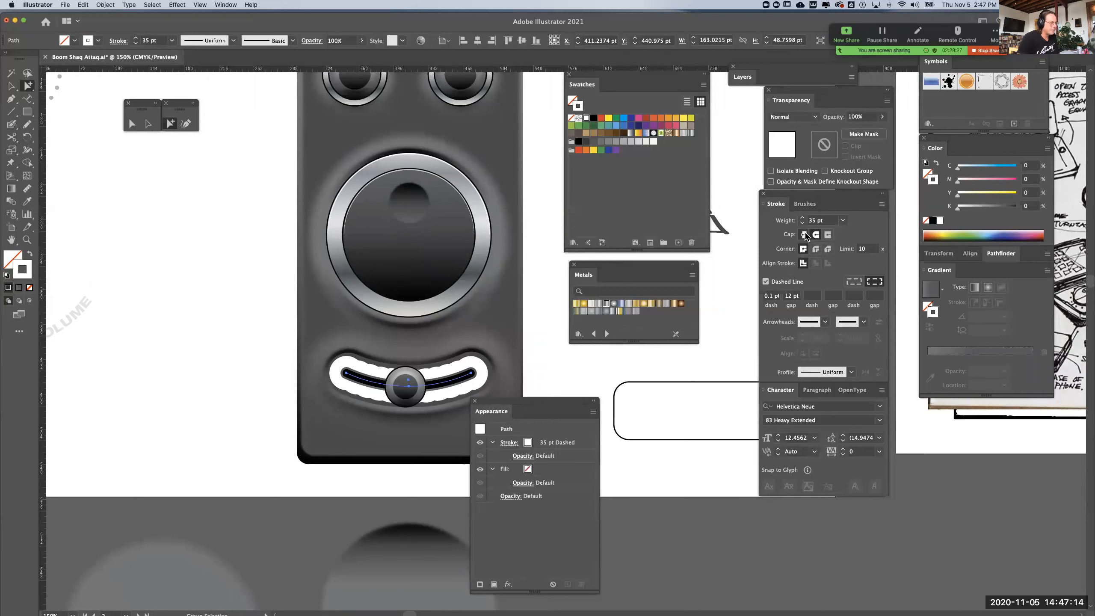
left_click(827, 236)
left_click(828, 235)
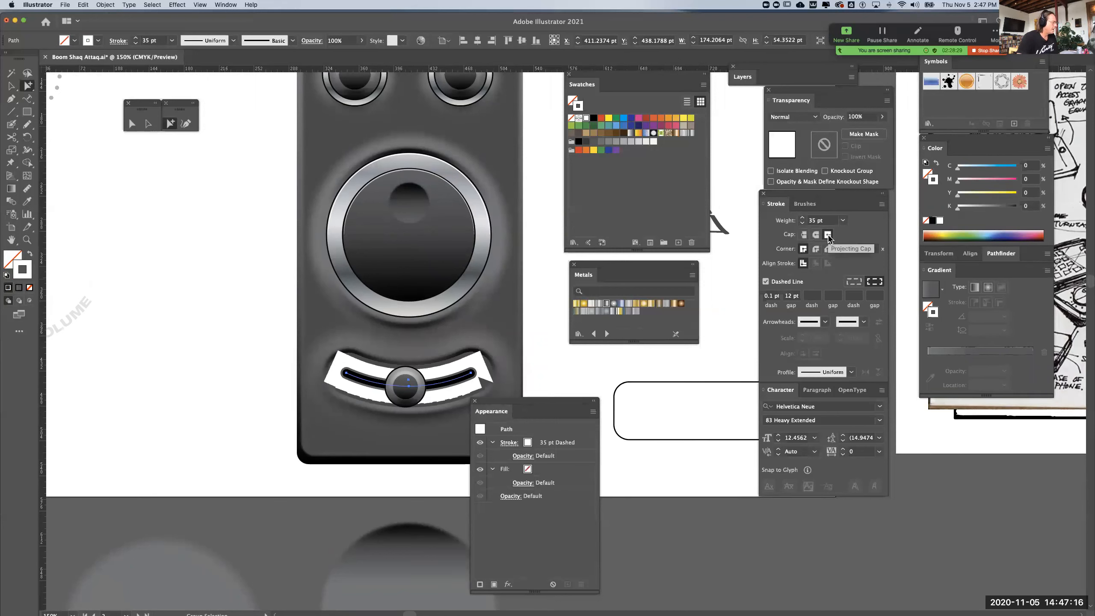
left_click(804, 235)
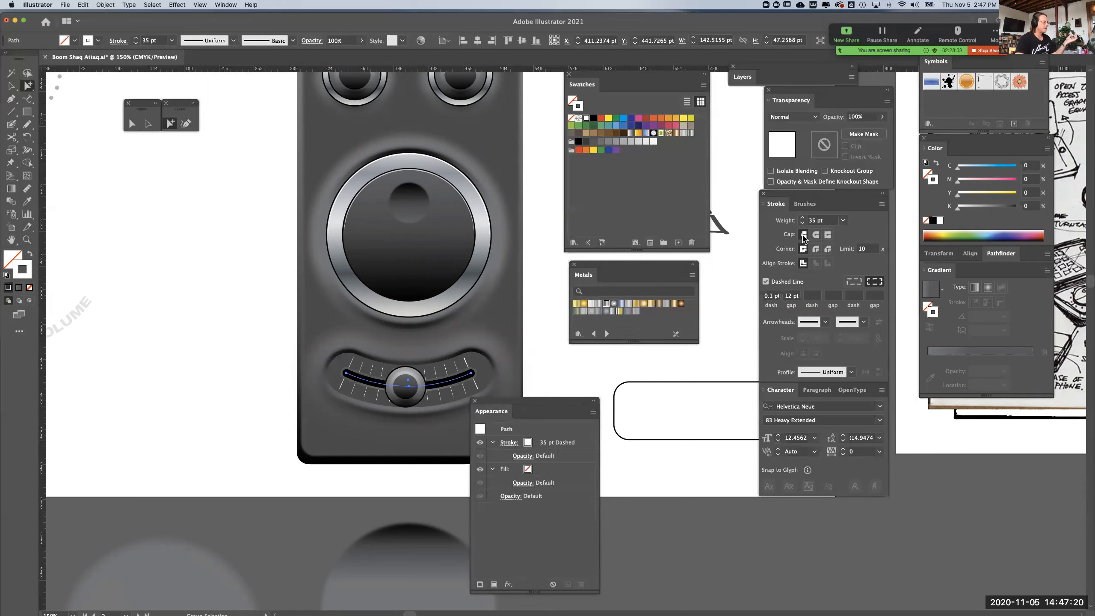
left_click(827, 237)
left_click(804, 235)
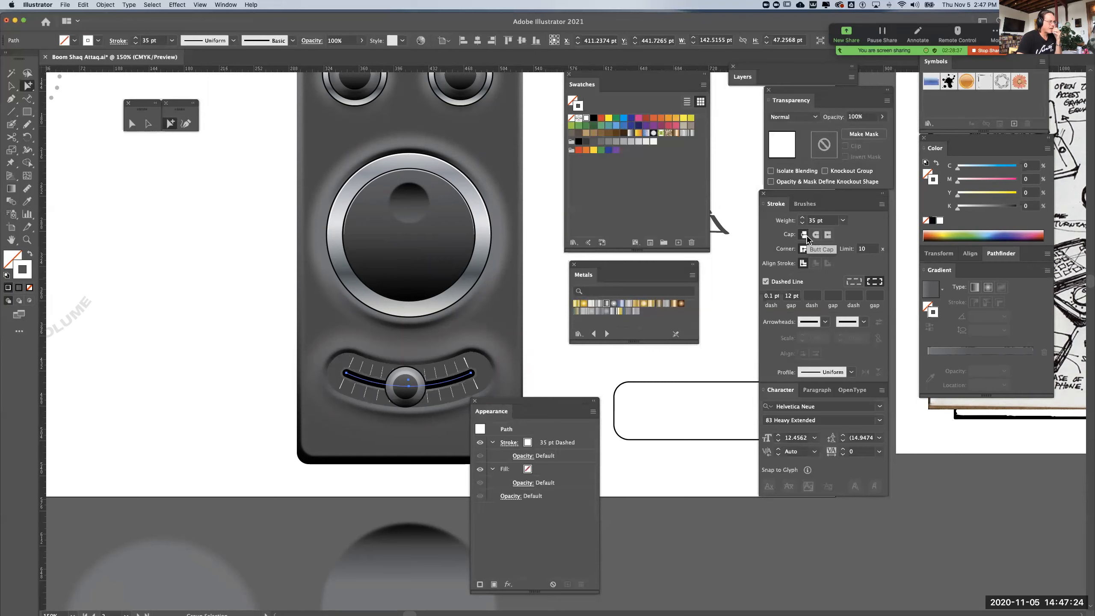
Thicken the slider's tick marks by setting the stroke's dash length to 1 pt, with the gap kept at 12 pt
key("super+equal")
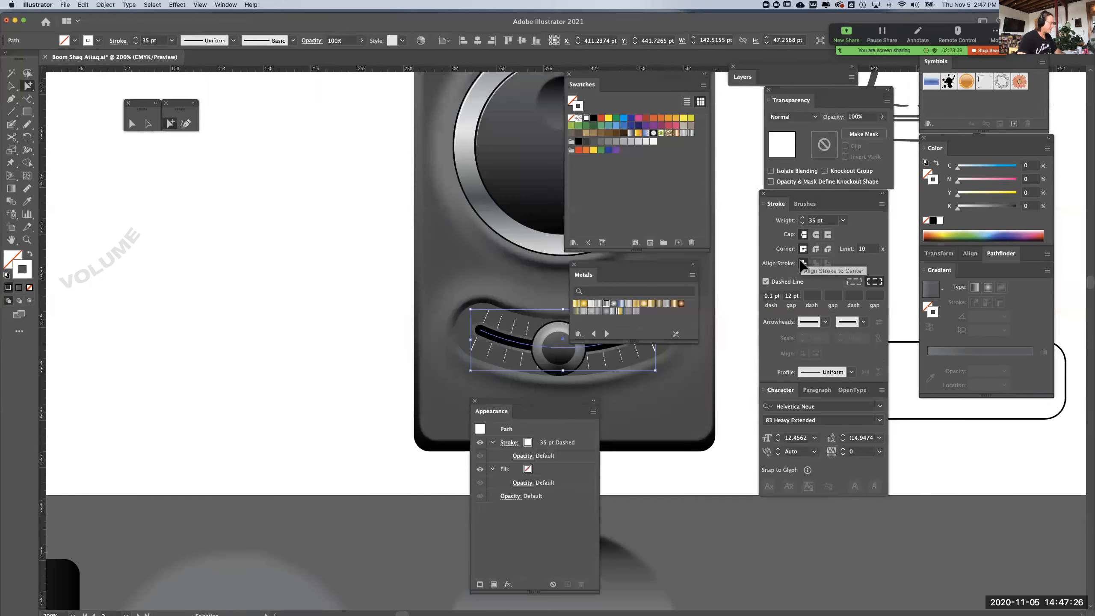
key("super+equal")
left_click_drag(517, 244, 356, 242)
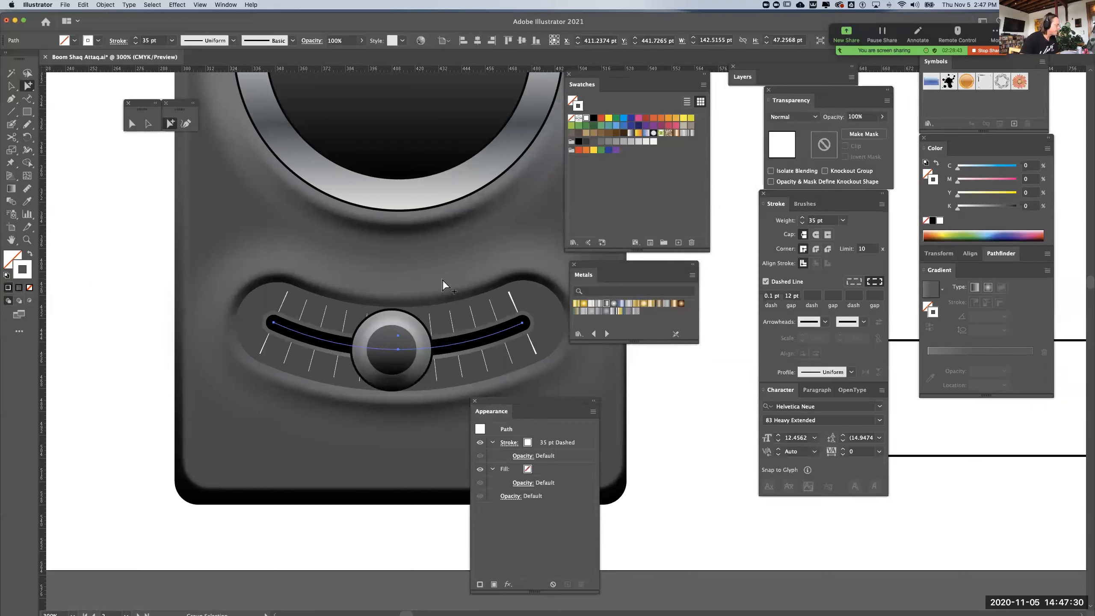
left_click(773, 296)
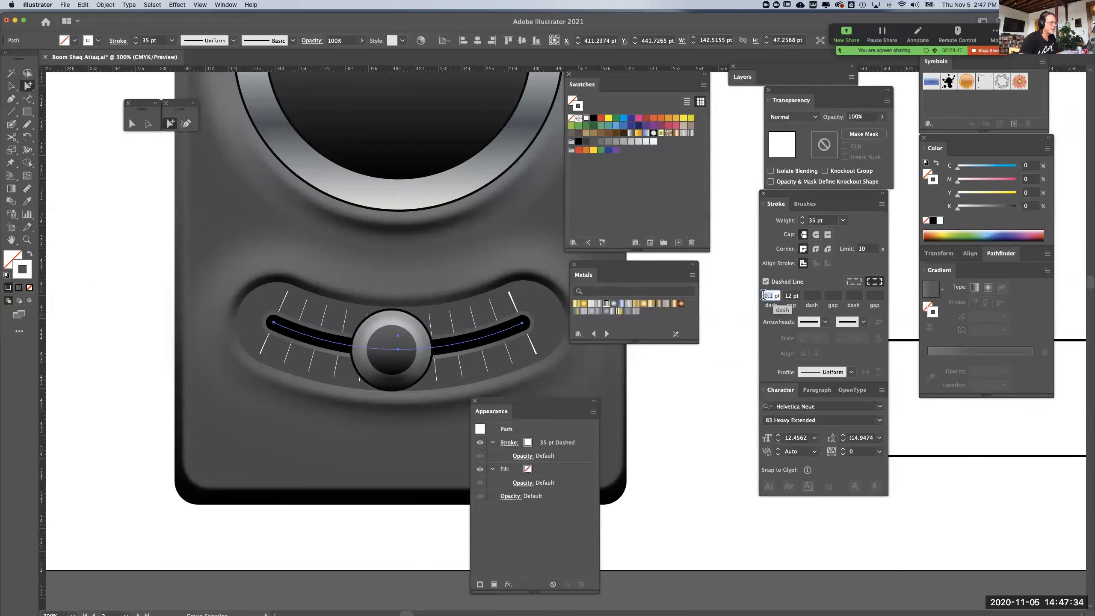
key("Tab")
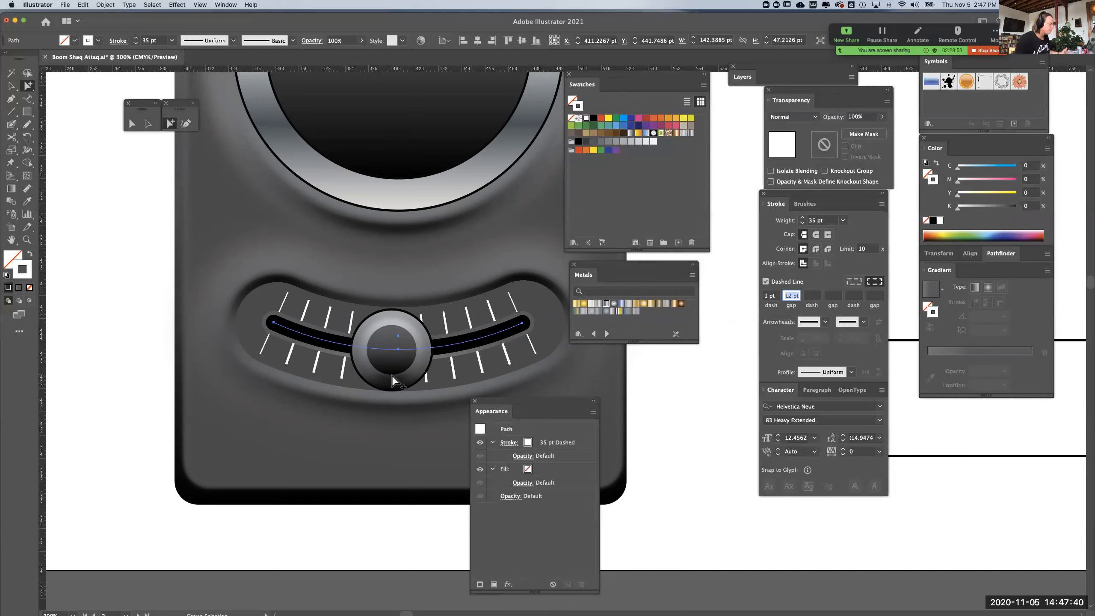
Recolour the tick mark stroke to the mid grey 757575, deselect it, and check the slider within the whole device
double_click(25, 271)
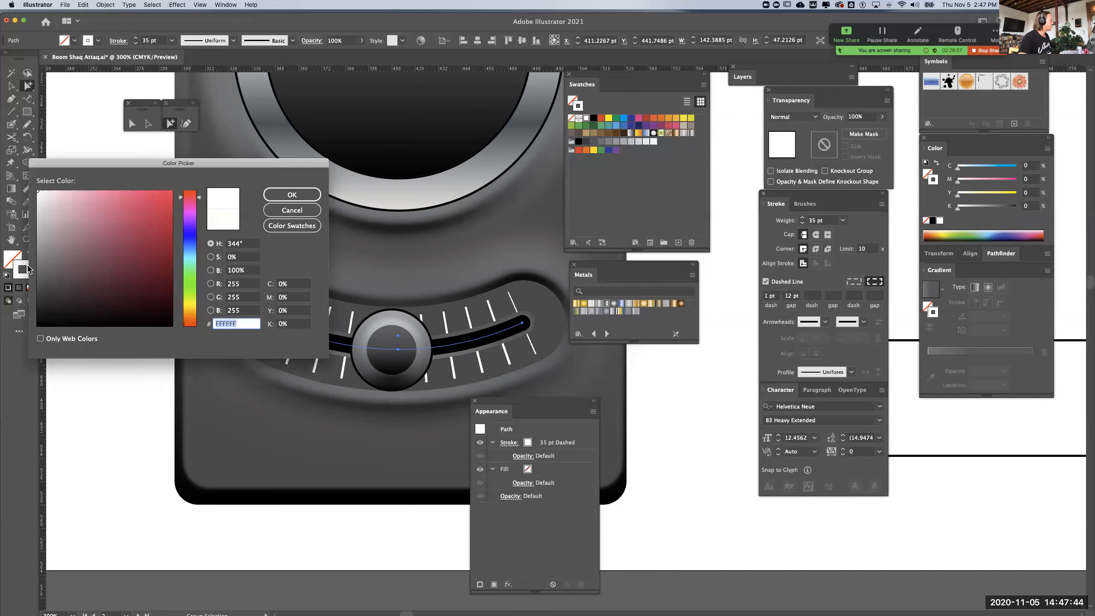
left_click_drag(85, 224, 20, 266)
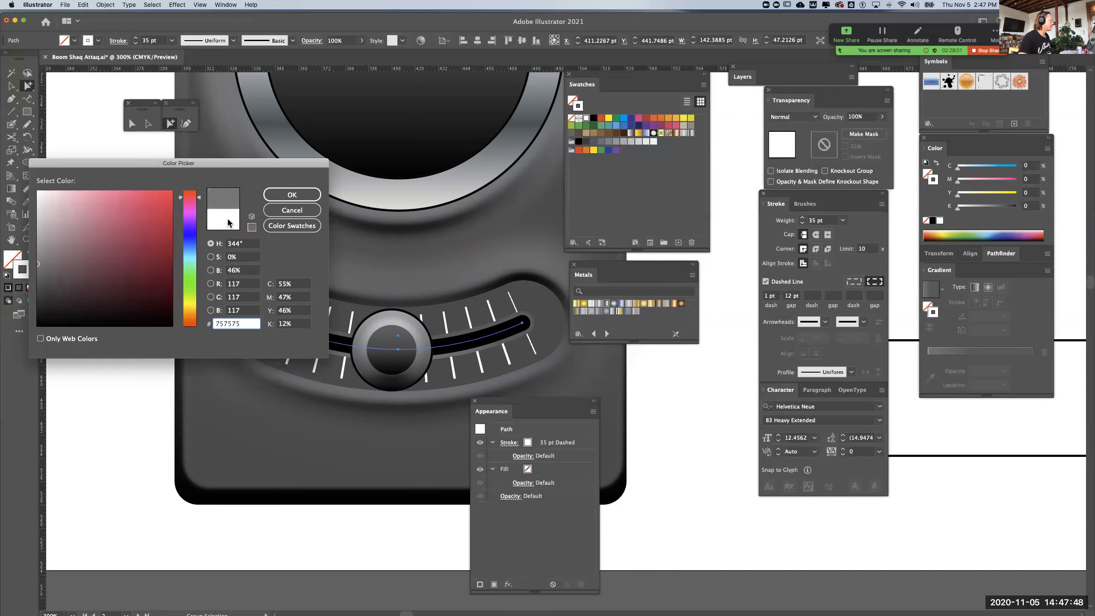
left_click(293, 195)
left_click(648, 409)
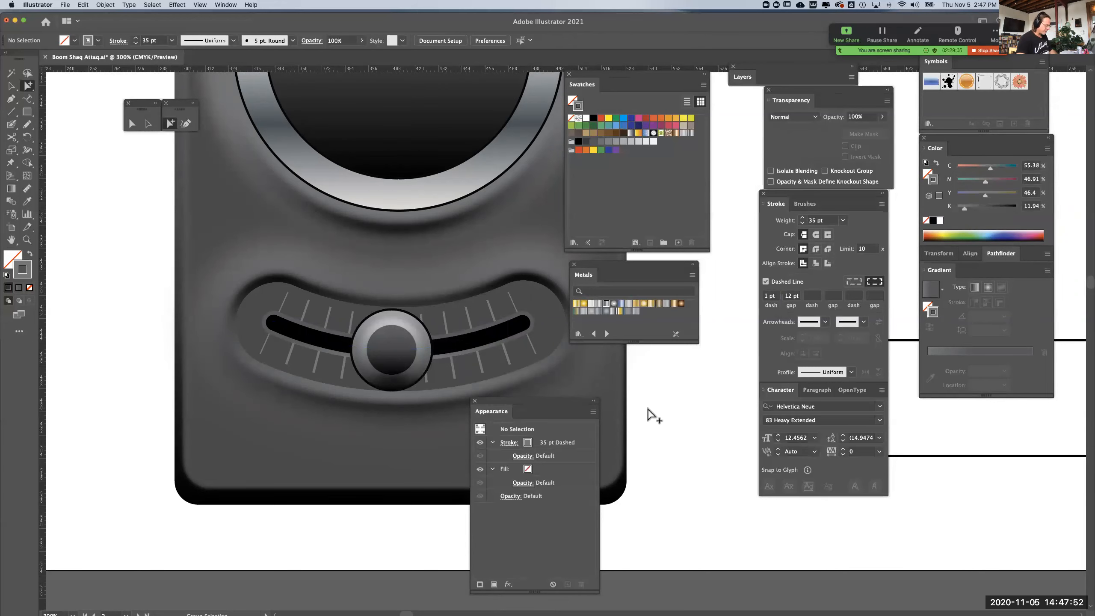
key("super+minus")
key("super+minus")
key("space")
left_click_drag(654, 398, 610, 396)
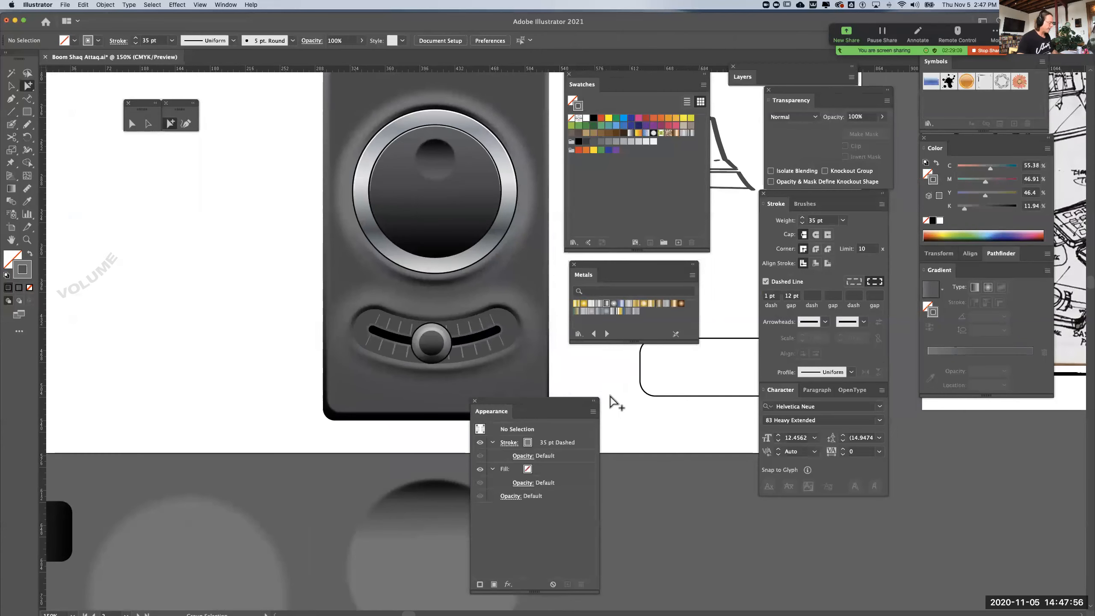
Fill the curved slot of the left-hand device with the dark body colour sampled by the Eyedropper, and deselect it
left_click_drag(94, 274, 215, 407)
key("space")
key("super+minus")
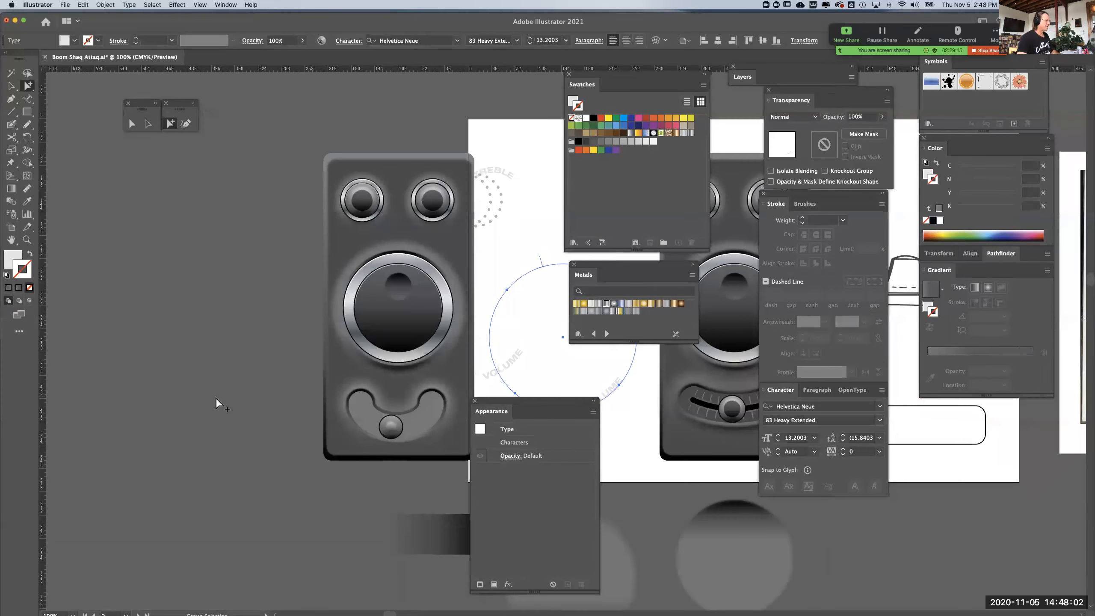
left_click_drag(241, 327, 147, 312)
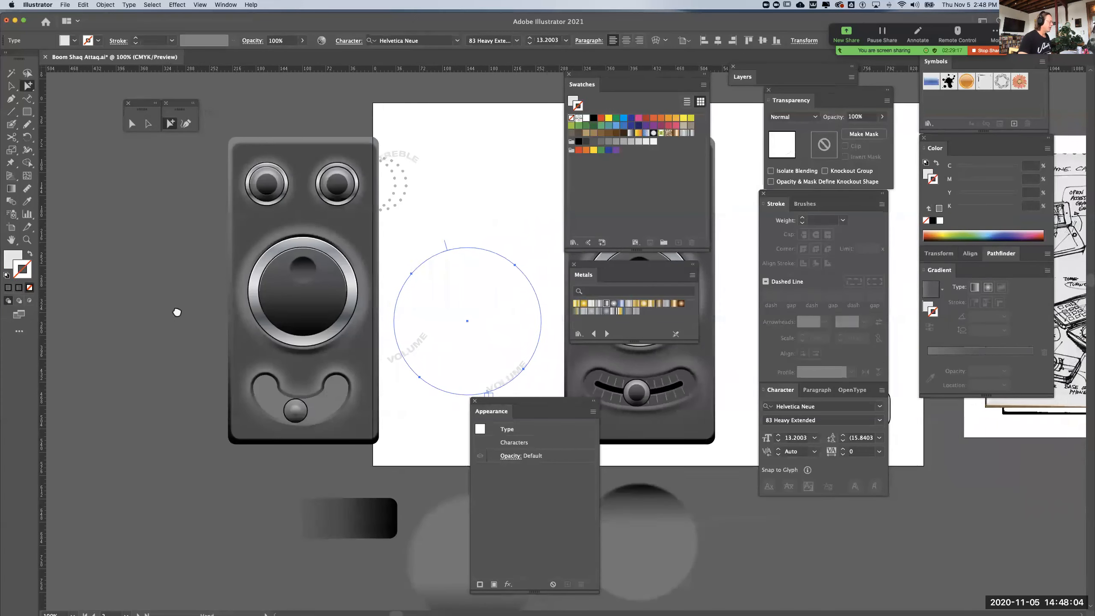
left_click(332, 392)
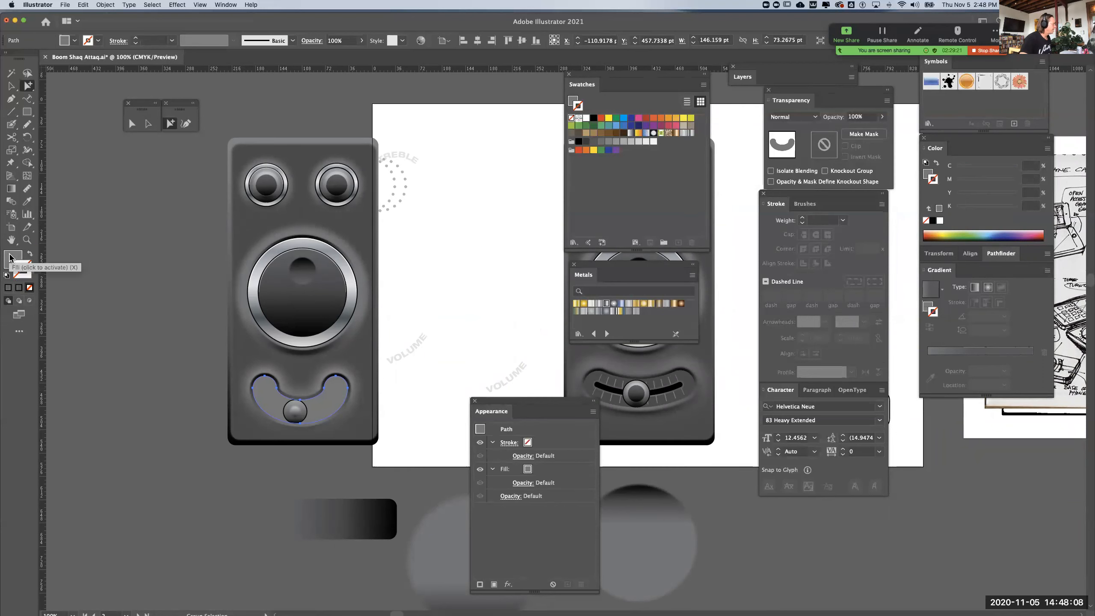
left_click(27, 202)
left_click(246, 222)
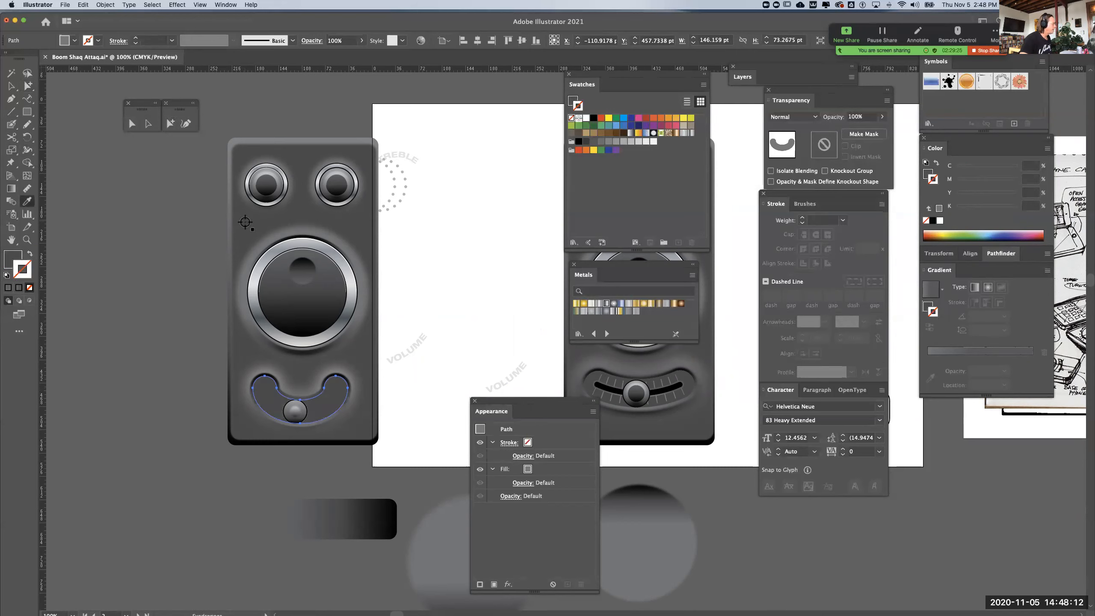
left_click(29, 86)
key("super+shift+a")
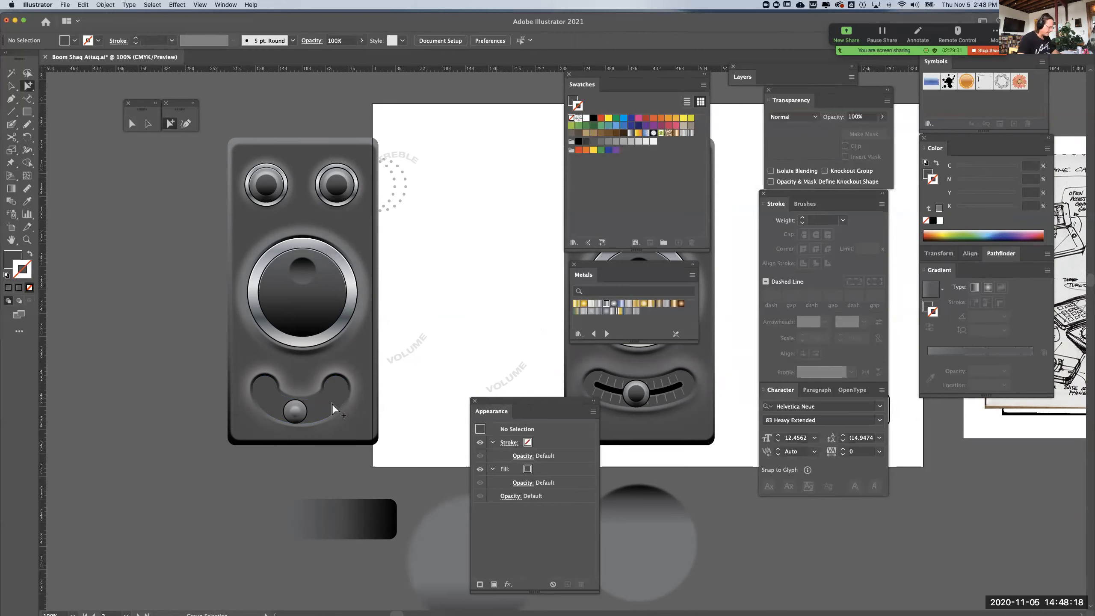
Offset the left-hand device's curved slot path by -5 pt to add a smaller copy inside it, and deselect
key("super+plus")
left_click_drag(250, 403, 528, 322)
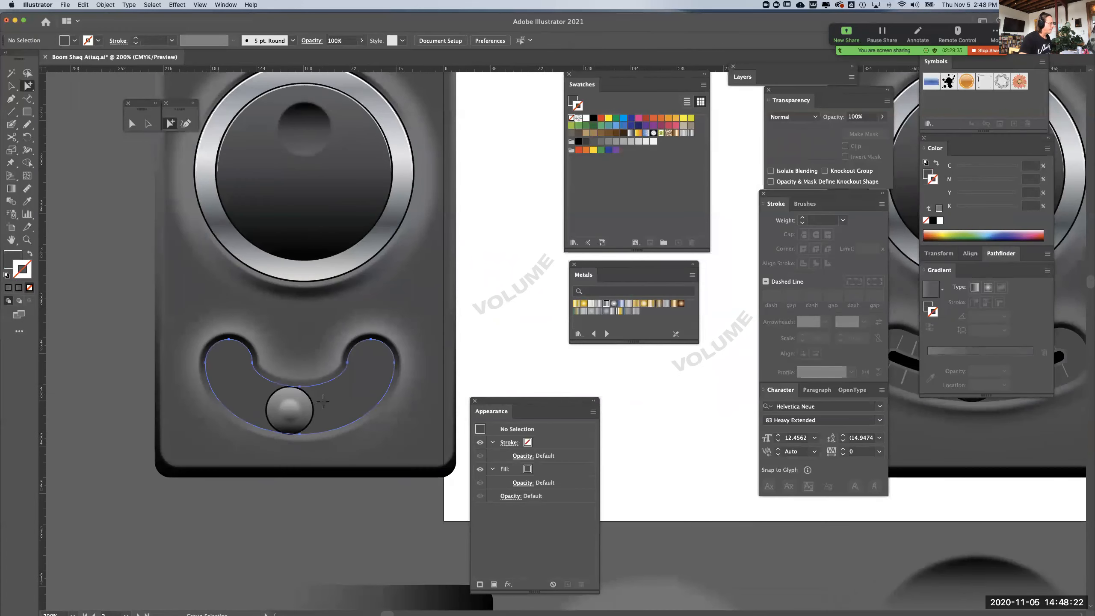
left_click(323, 404)
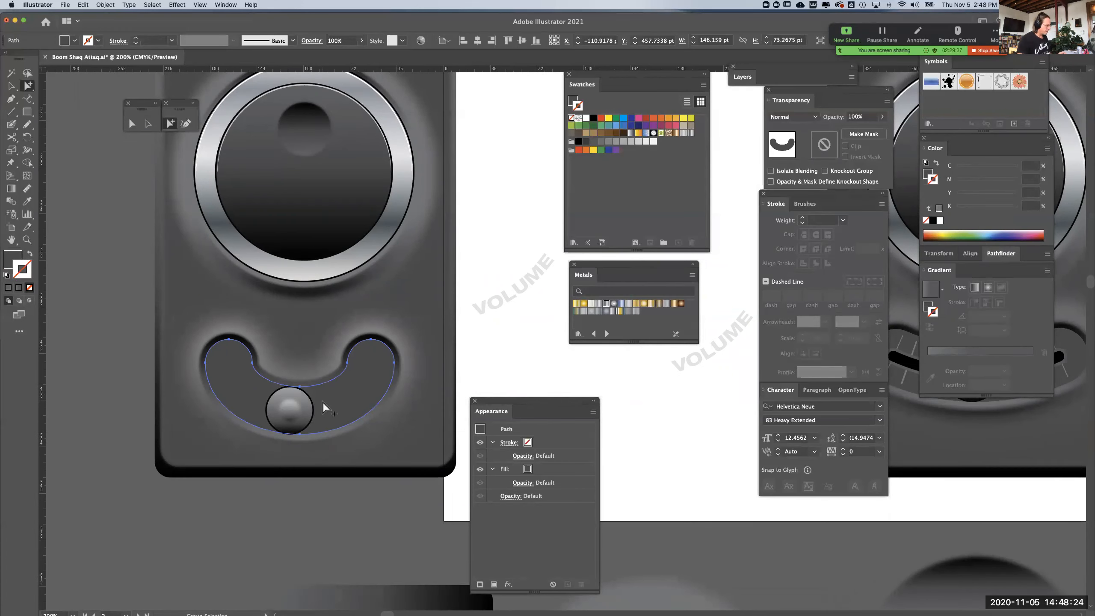
scroll(321, 380, "up", 2)
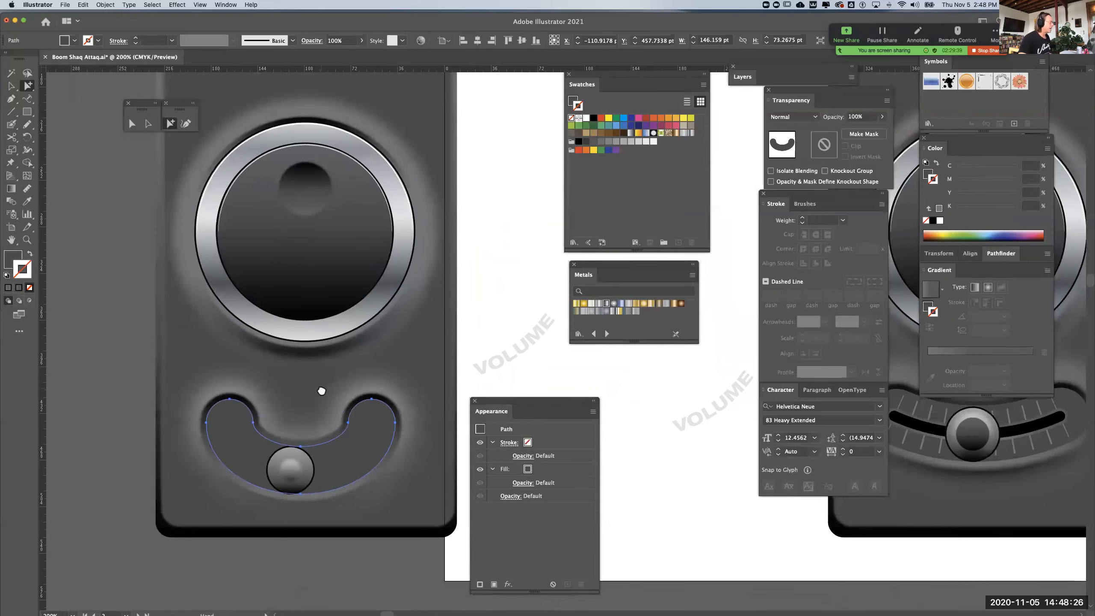
left_click_drag(235, 121, 280, 247)
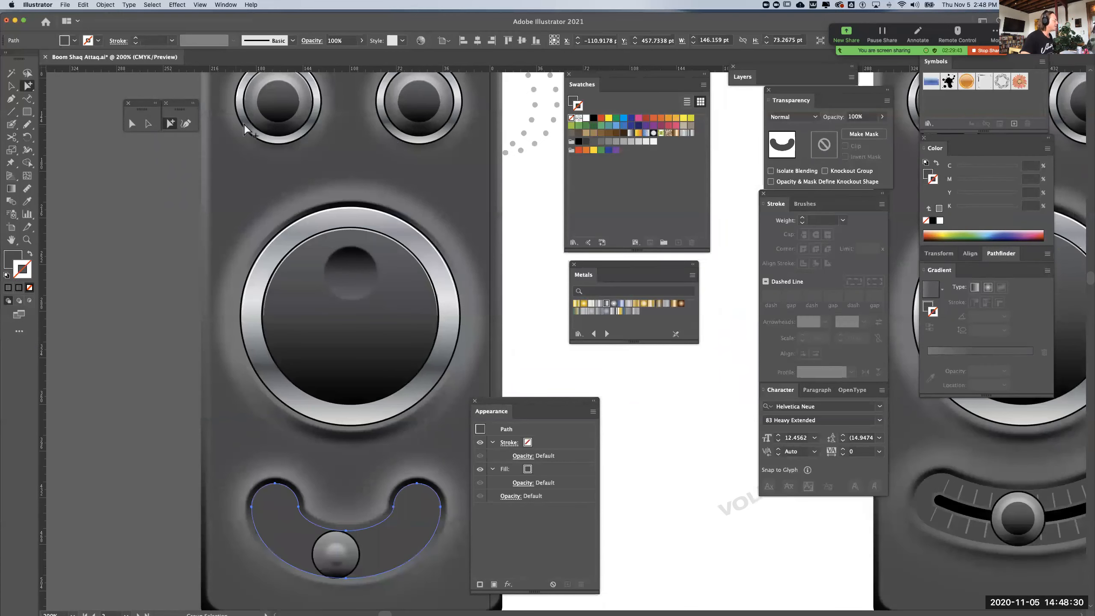
left_click(105, 5)
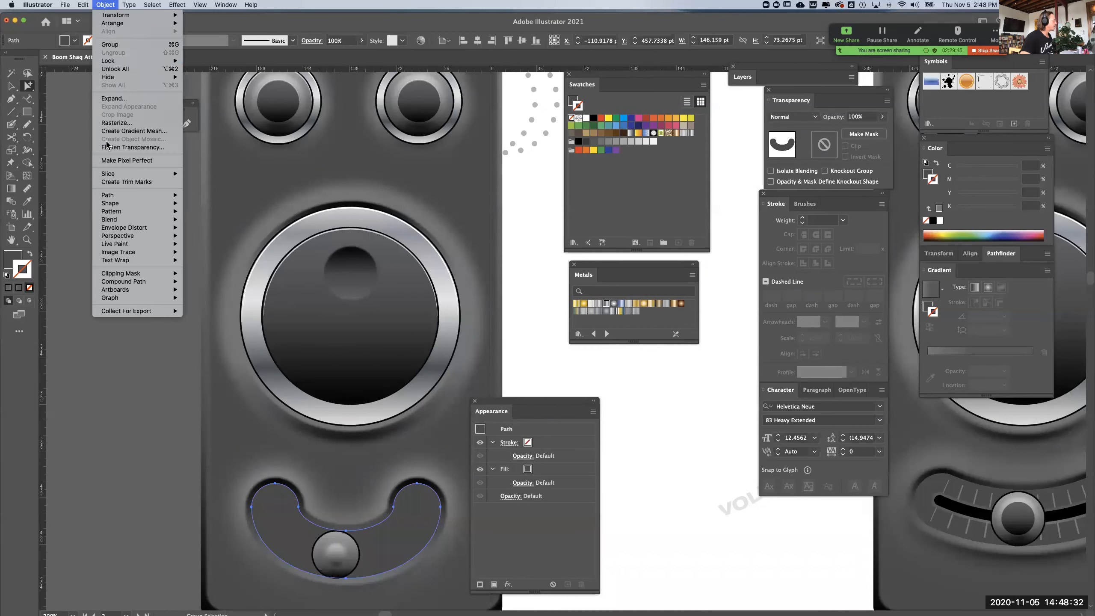
mouse_move(159, 200)
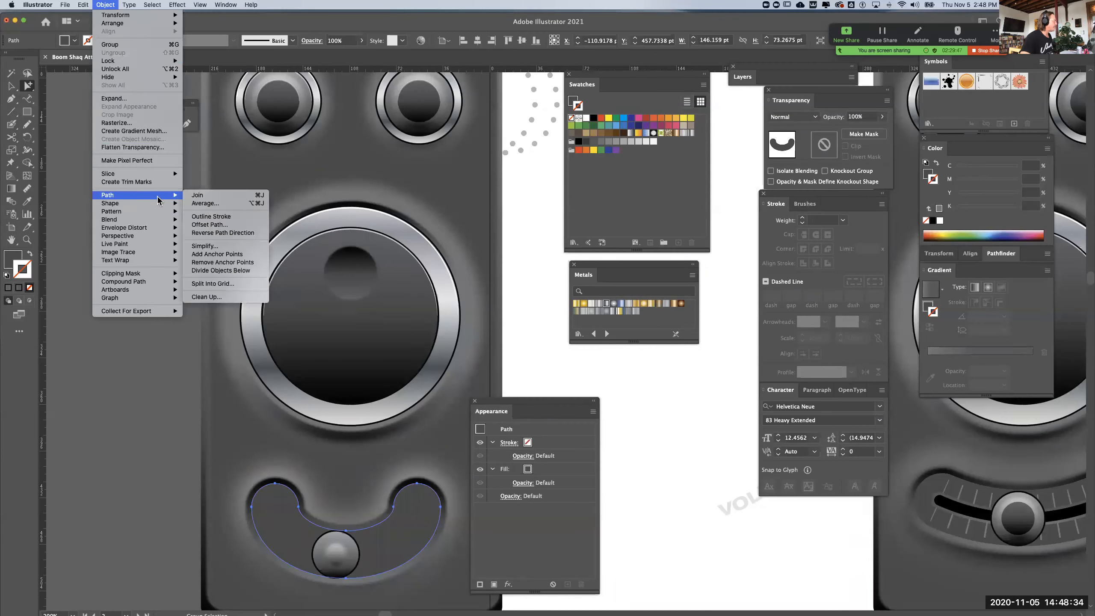
left_click(209, 224)
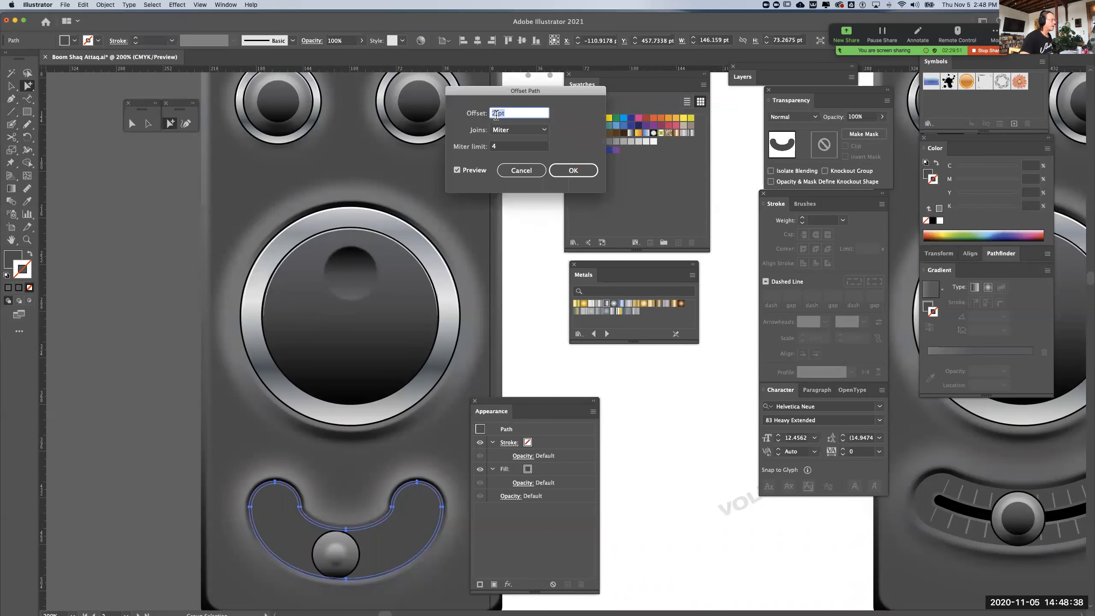
left_click_drag(498, 113, 474, 113)
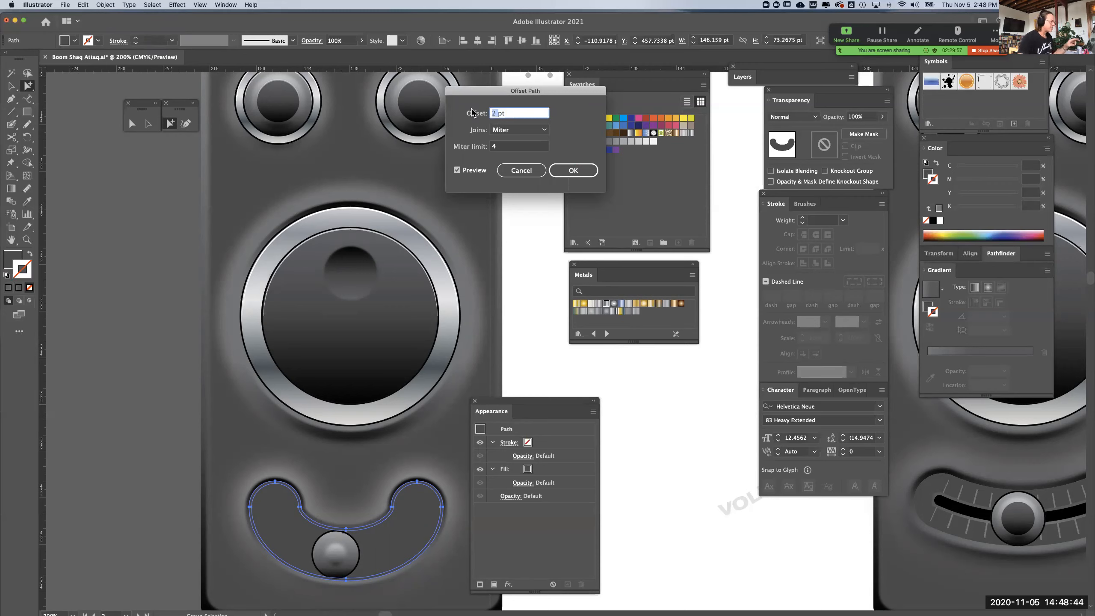
type("5")
key("Left")
type("-")
key("Return")
left_click(105, 477)
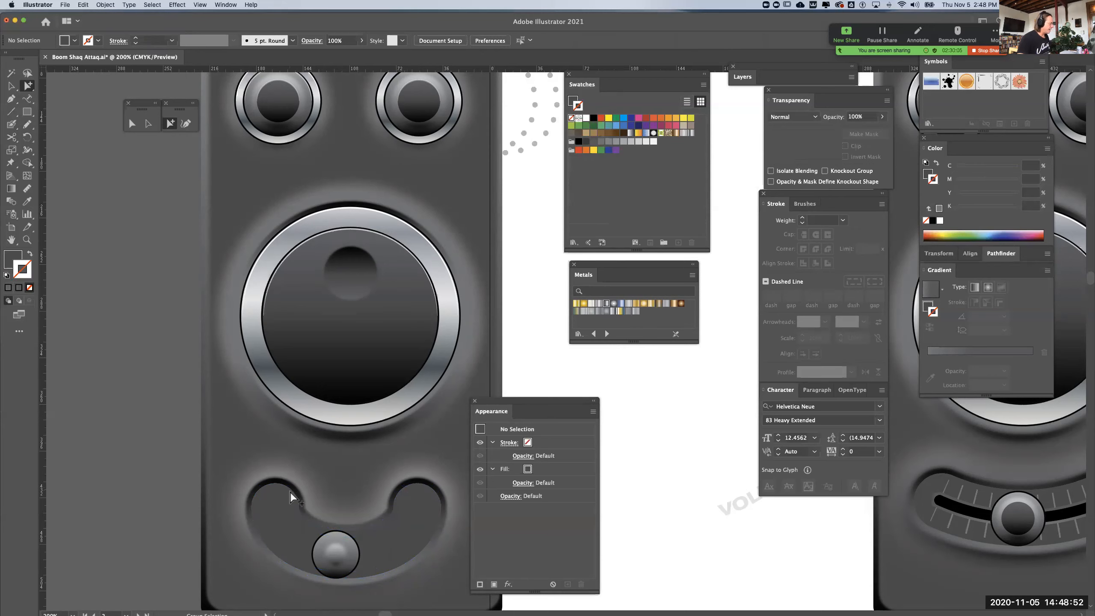
Apply the chrome gradient and black 1 pt stroke of the small upper knob's ring to the outer slot shape with the Eyedropper
left_click(290, 495)
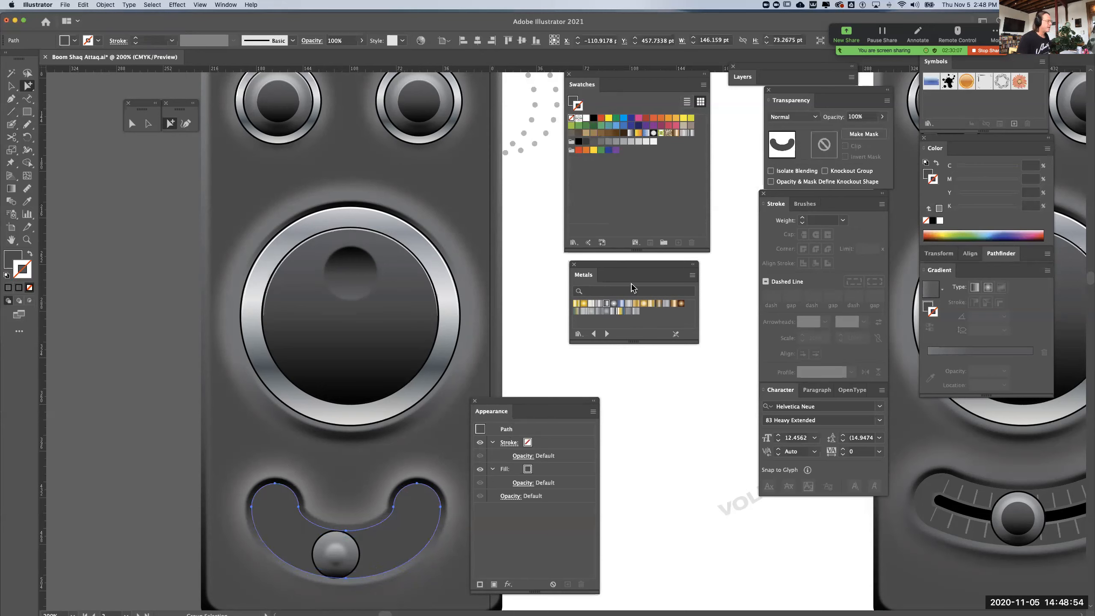
left_click(27, 201)
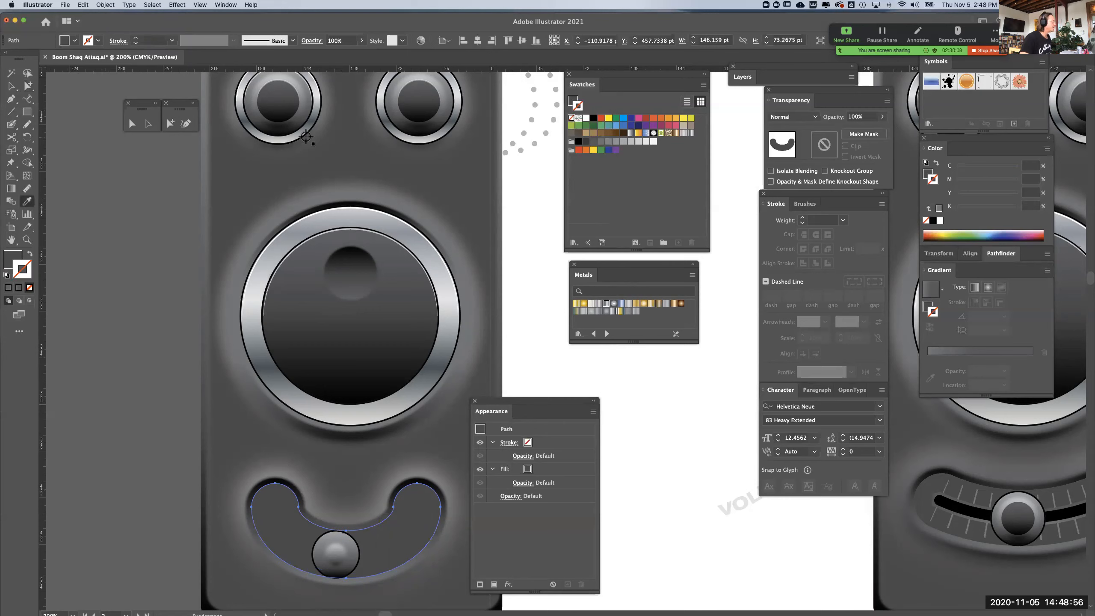
left_click(305, 130)
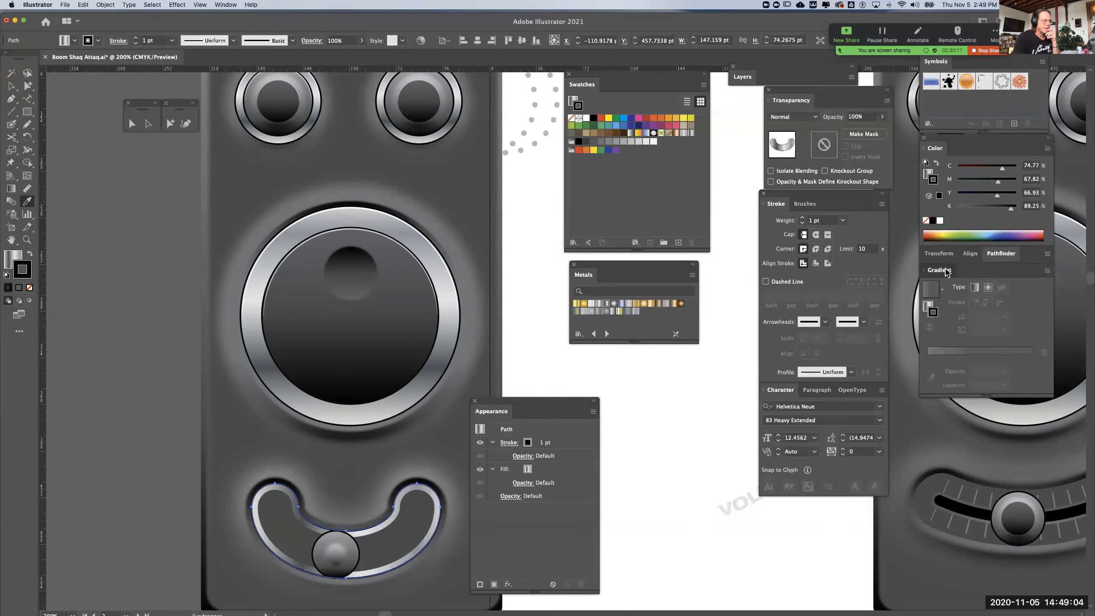
Set the outer slot shape's gradient fill to a 90° angle, reverse its colours, and deselect the shape
left_click(13, 257)
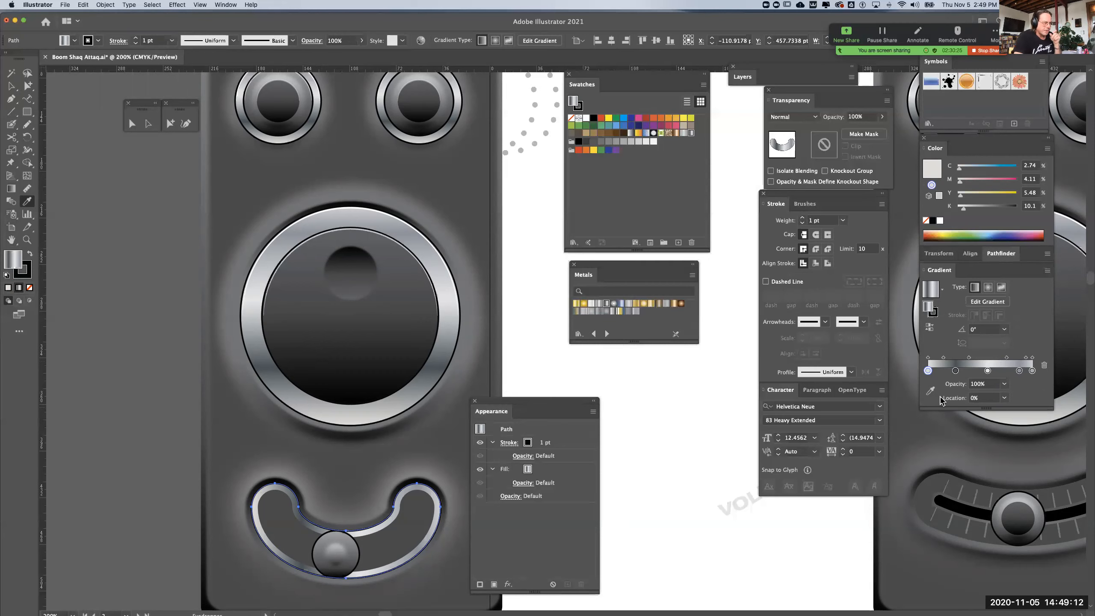
left_click(1002, 330)
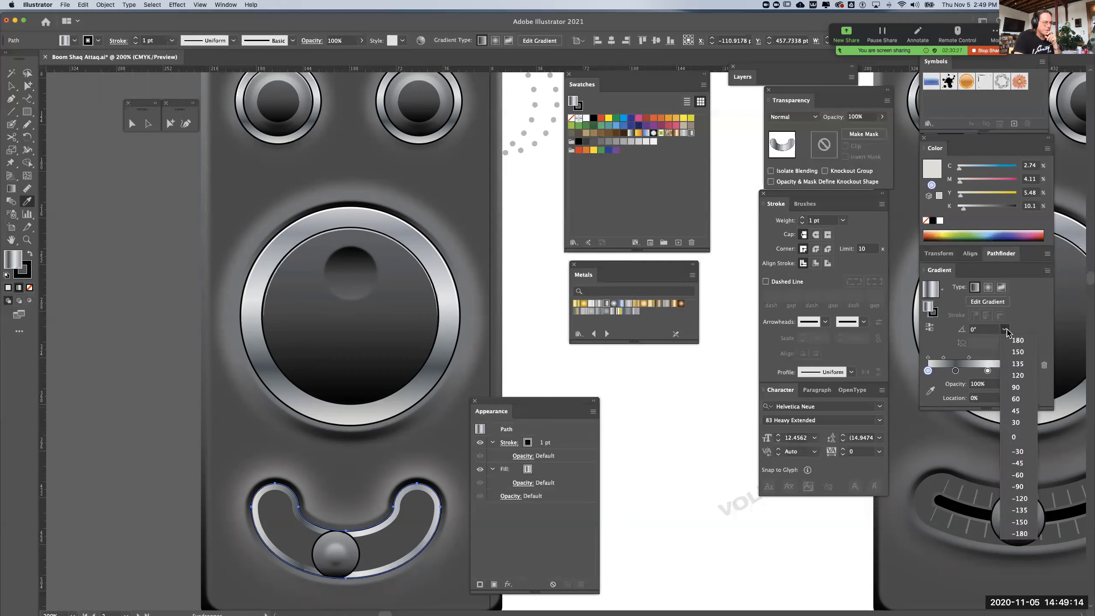
left_click(1014, 388)
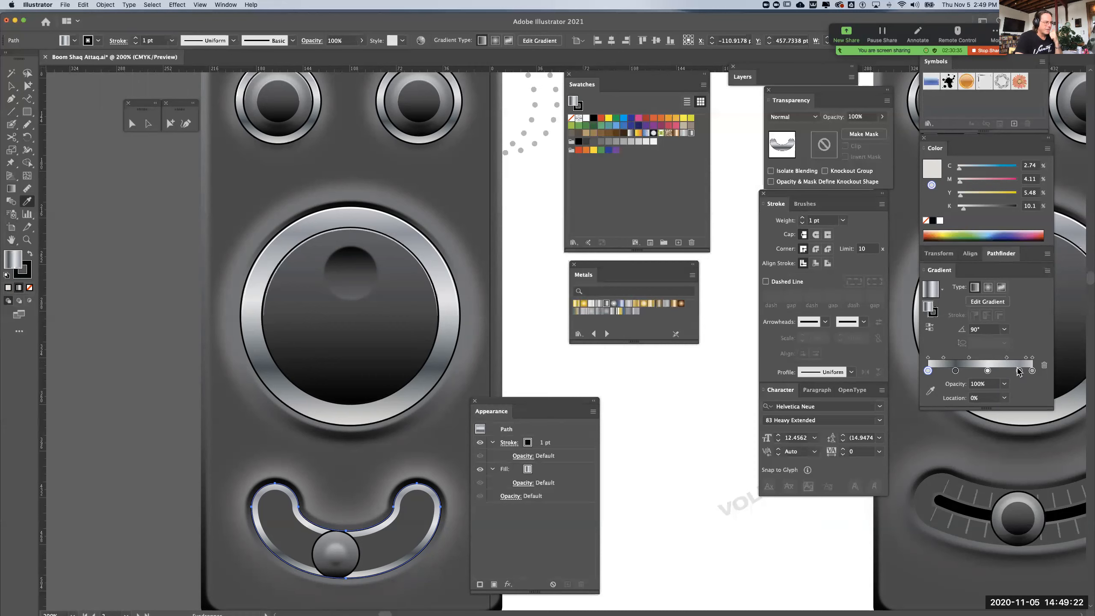
left_click(931, 327)
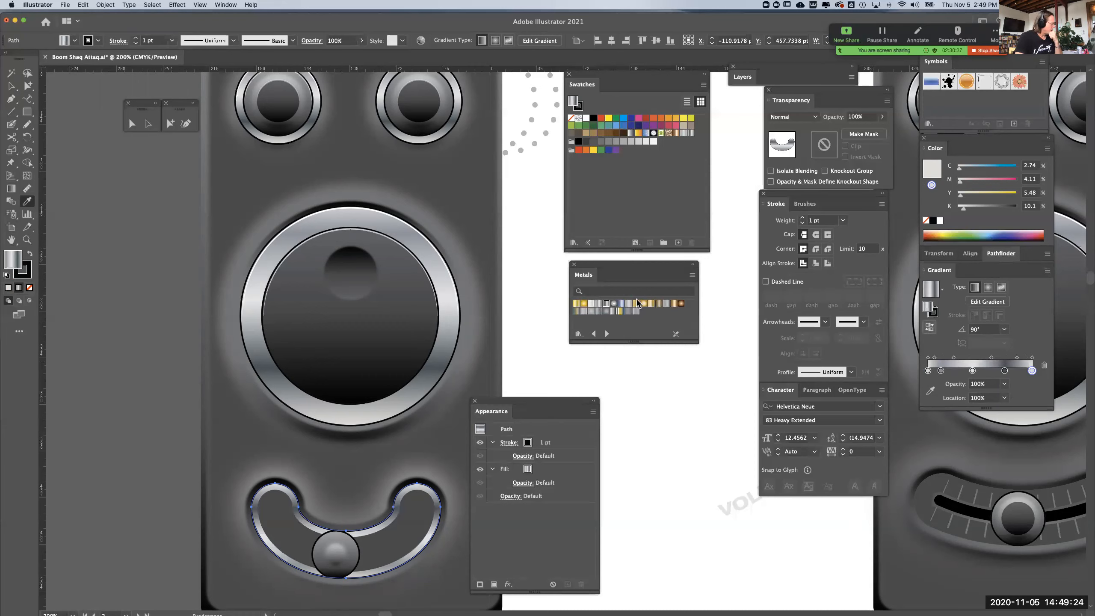
left_click(149, 124)
left_click(151, 201)
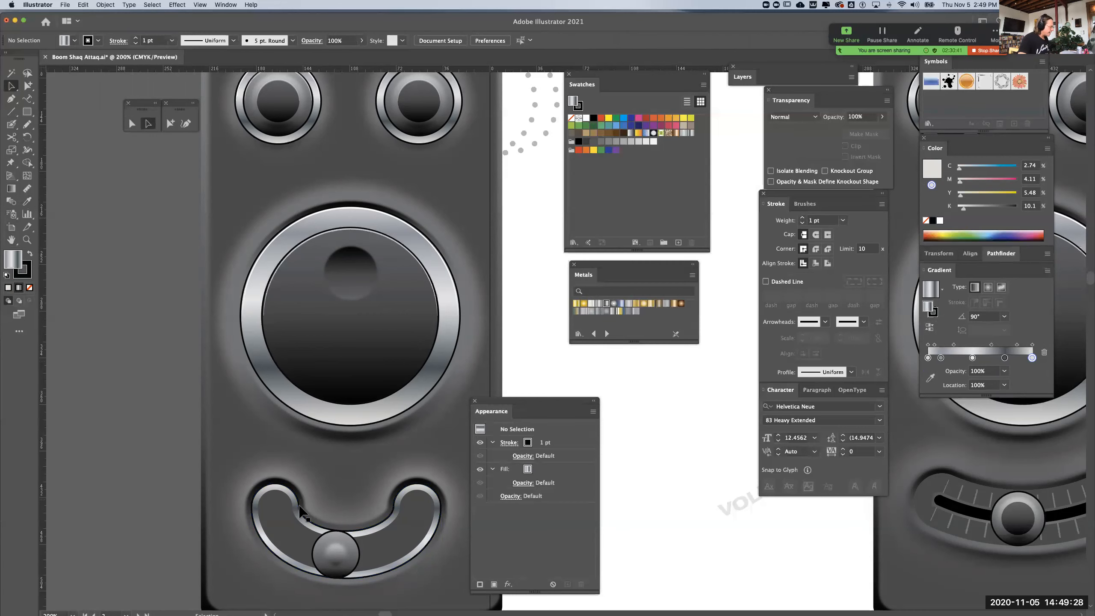
Give the inner dark slot shape a black 1 pt stroke and deselect it
left_click(284, 519)
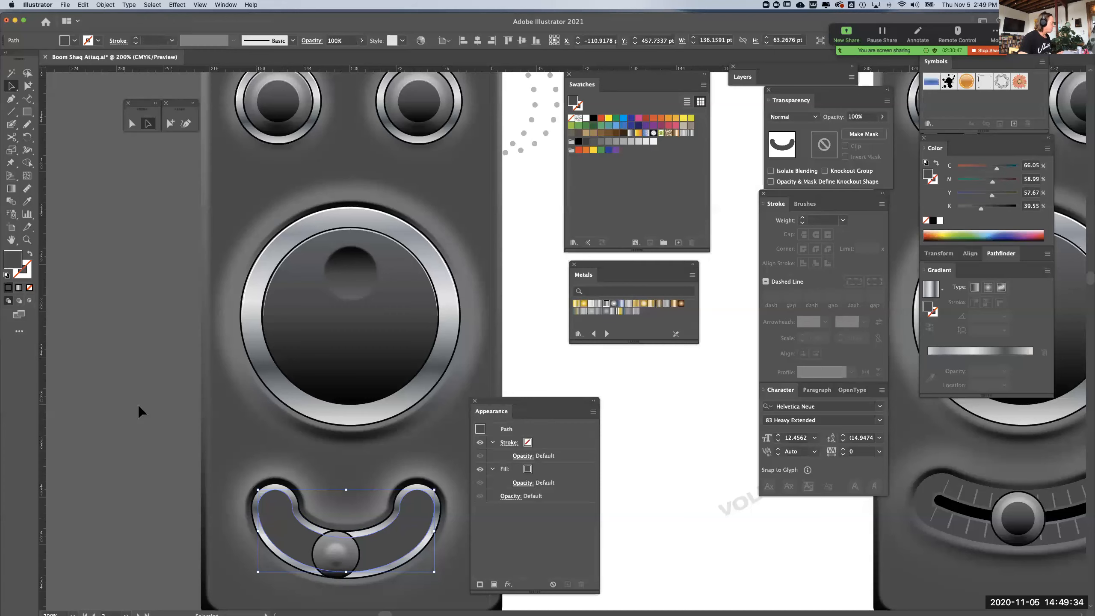
left_click(30, 272)
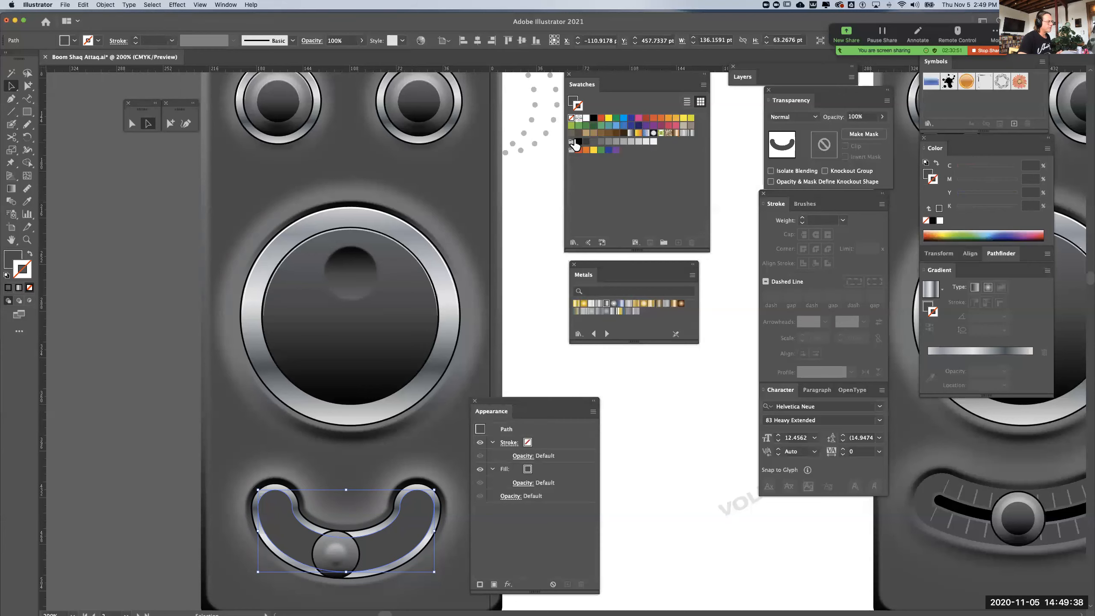
left_click(594, 118)
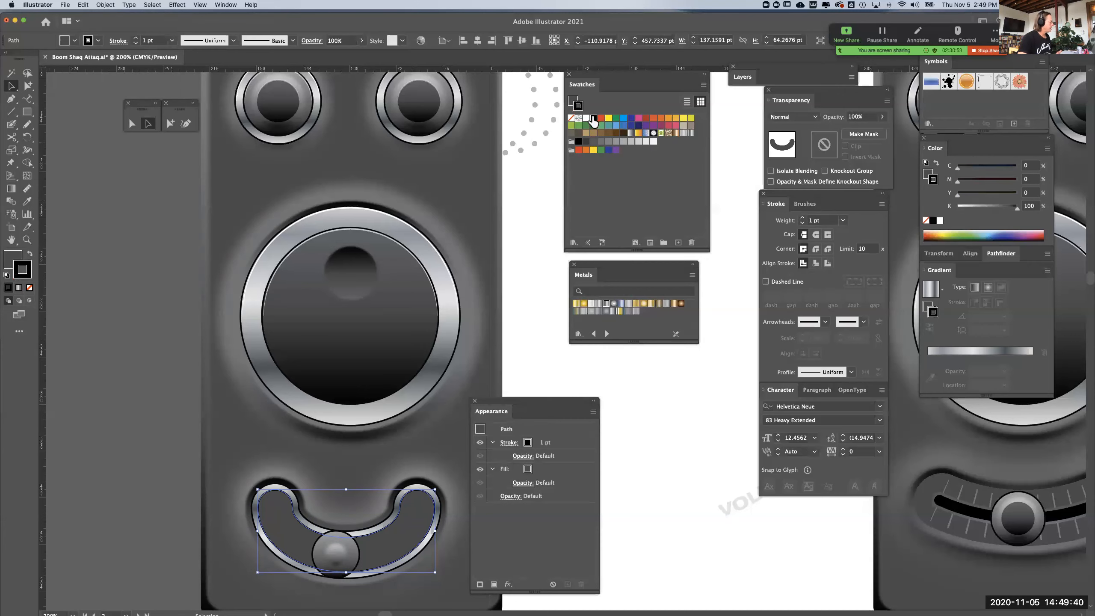
left_click(659, 420)
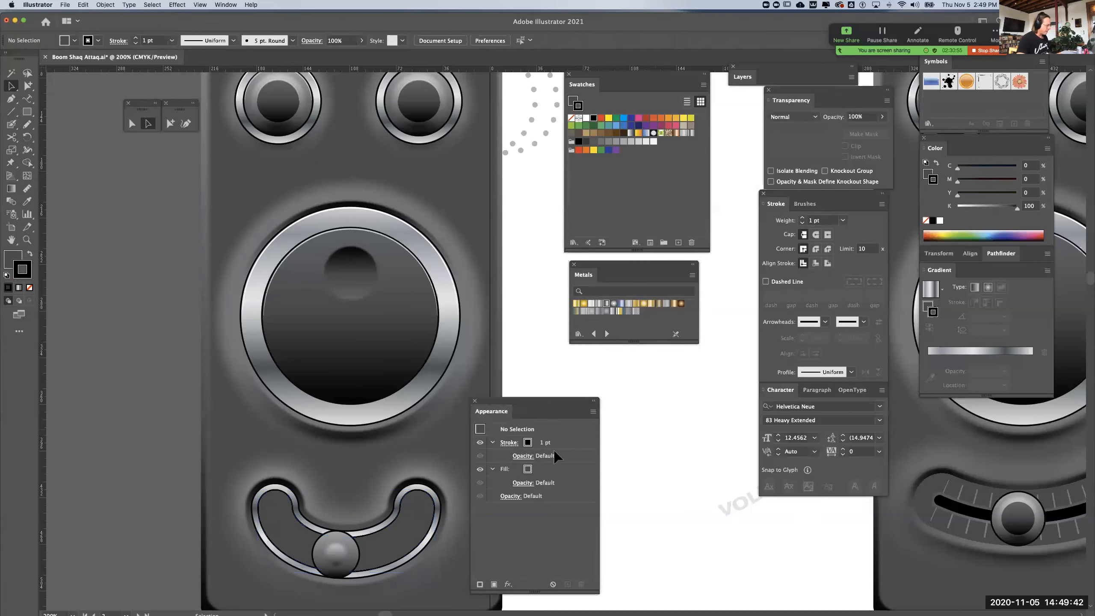
Offset the inner slot shape's path by -2 pt to add a third, smaller slot shape, and deselect
left_click_drag(395, 490, 404, 432)
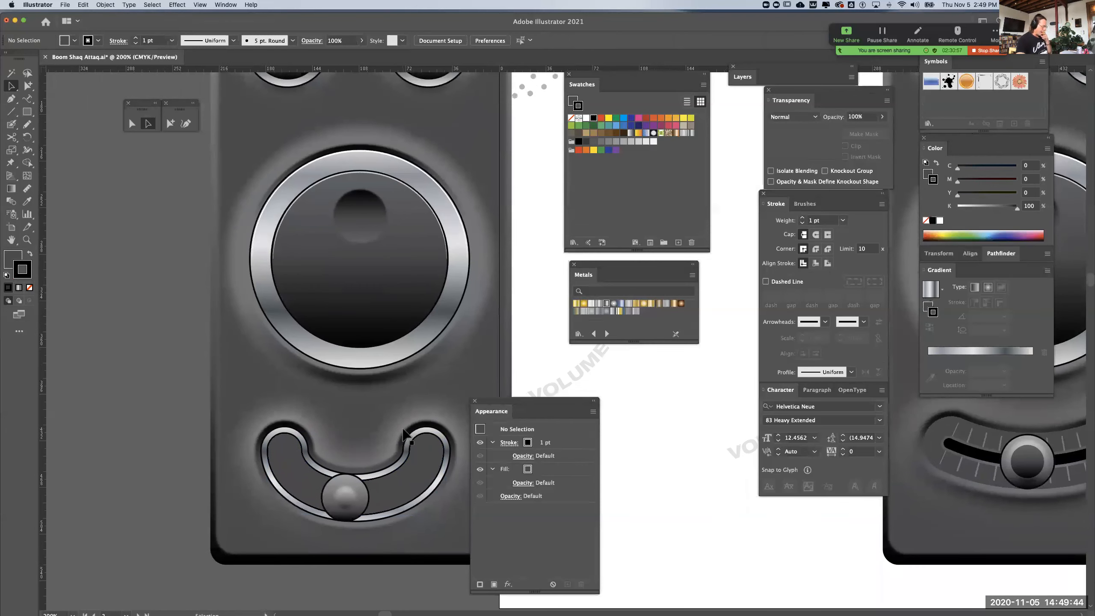
key("cmd+equal")
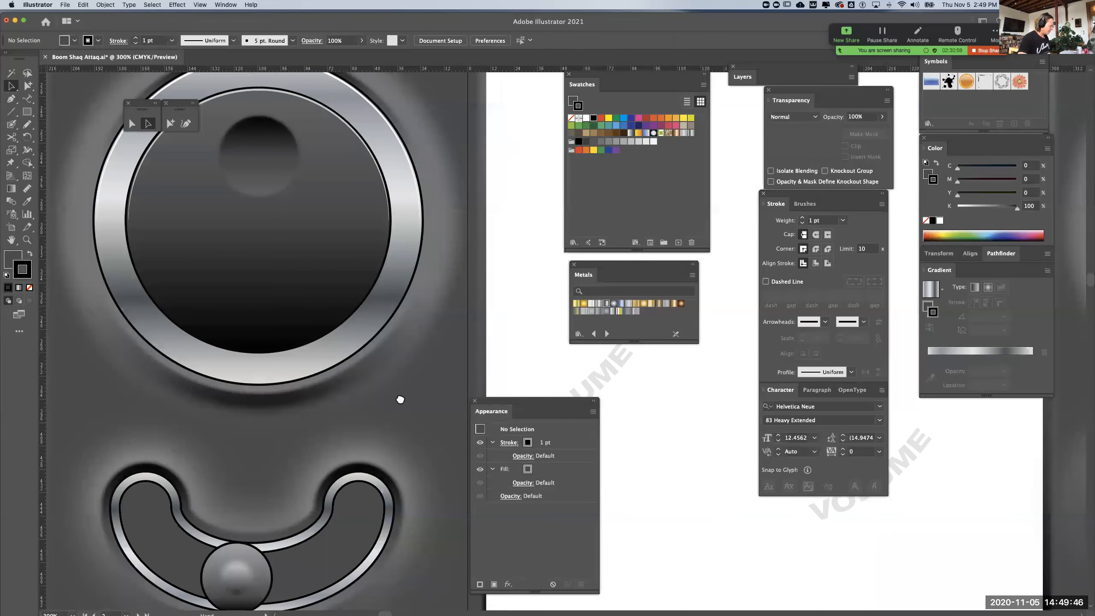
left_click_drag(400, 401, 403, 361)
left_click(375, 441)
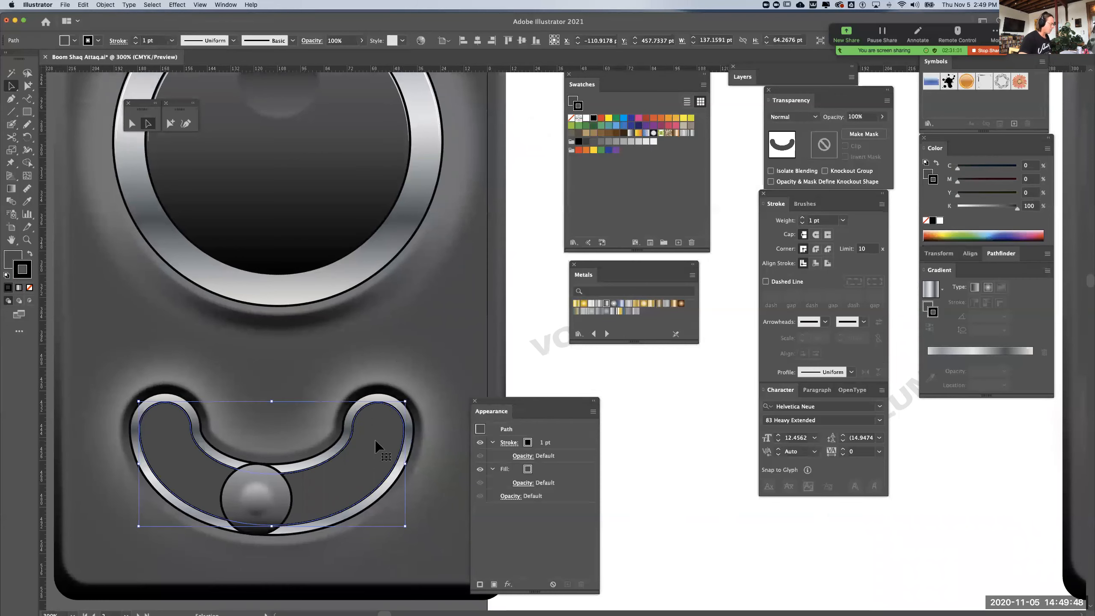
left_click_drag(374, 335, 366, 456)
left_click_drag(365, 391, 394, 312)
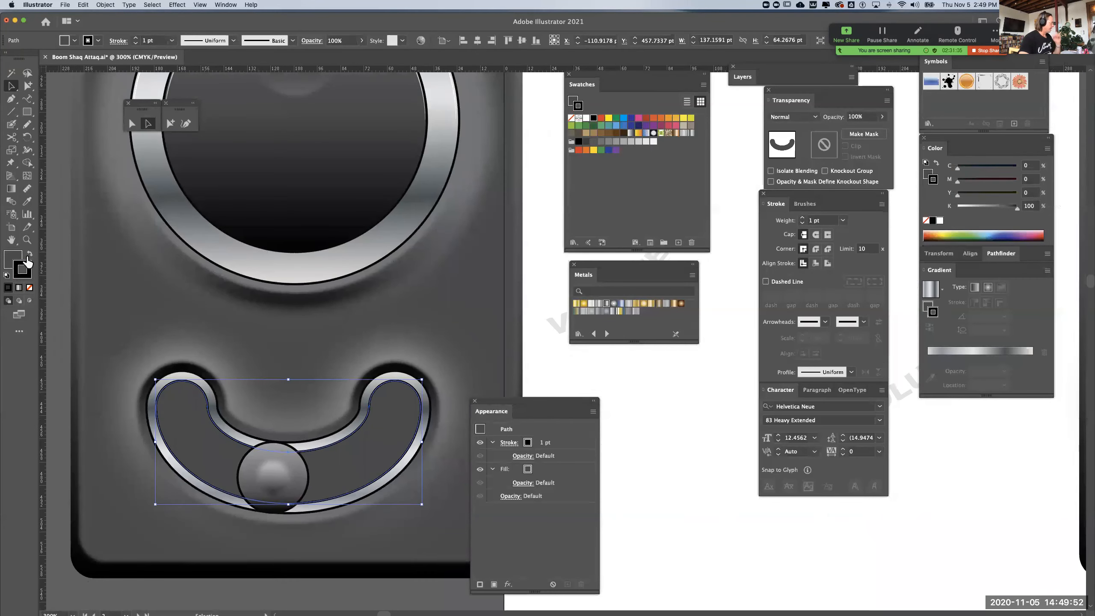
left_click(113, 5)
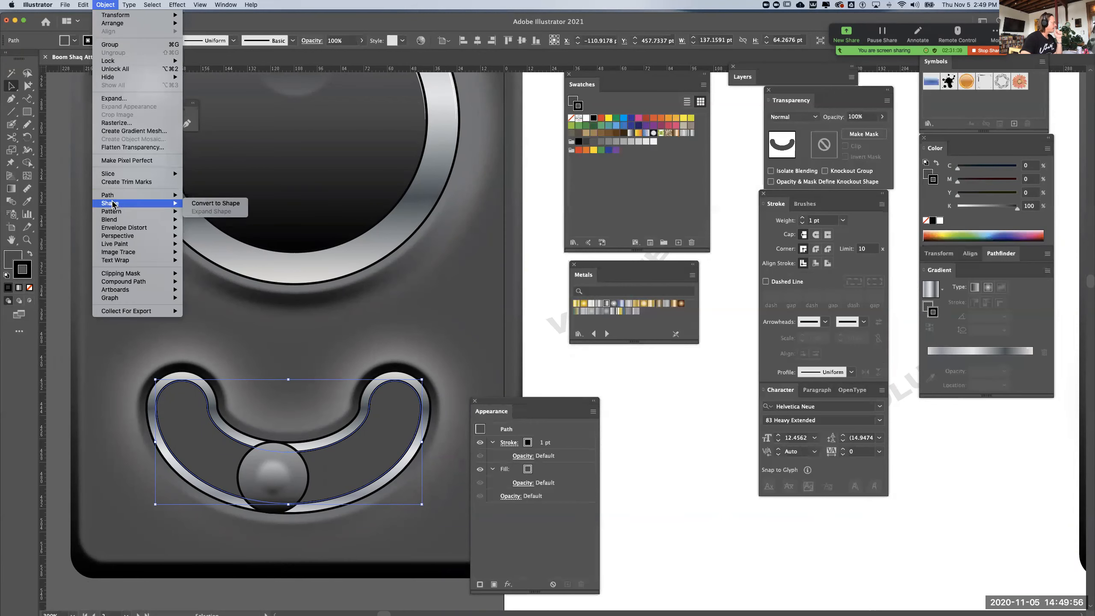
mouse_move(114, 197)
left_click(210, 224)
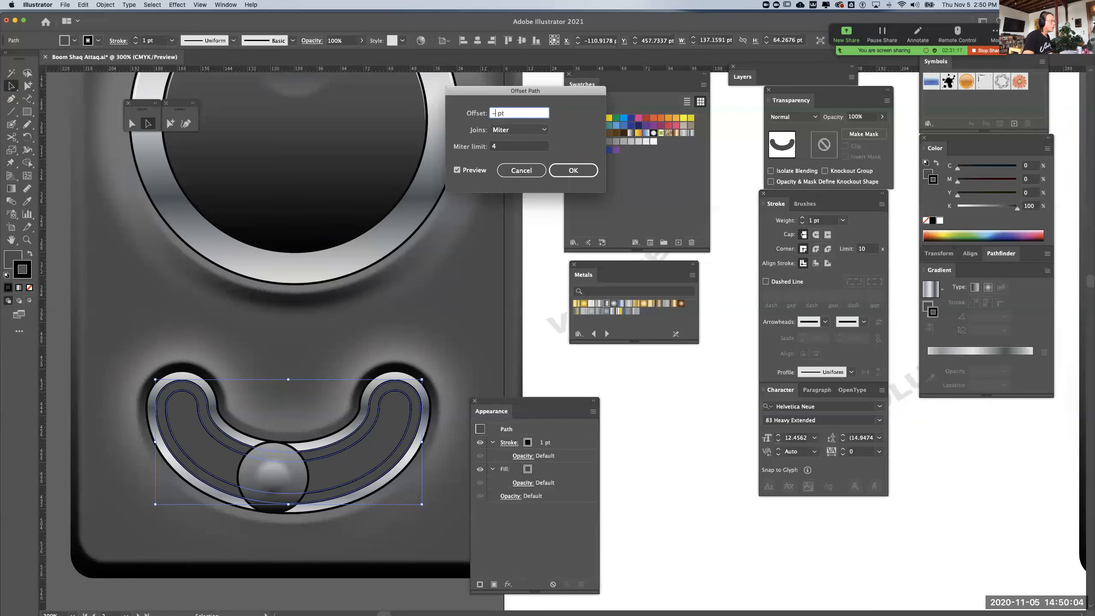
key("Tab")
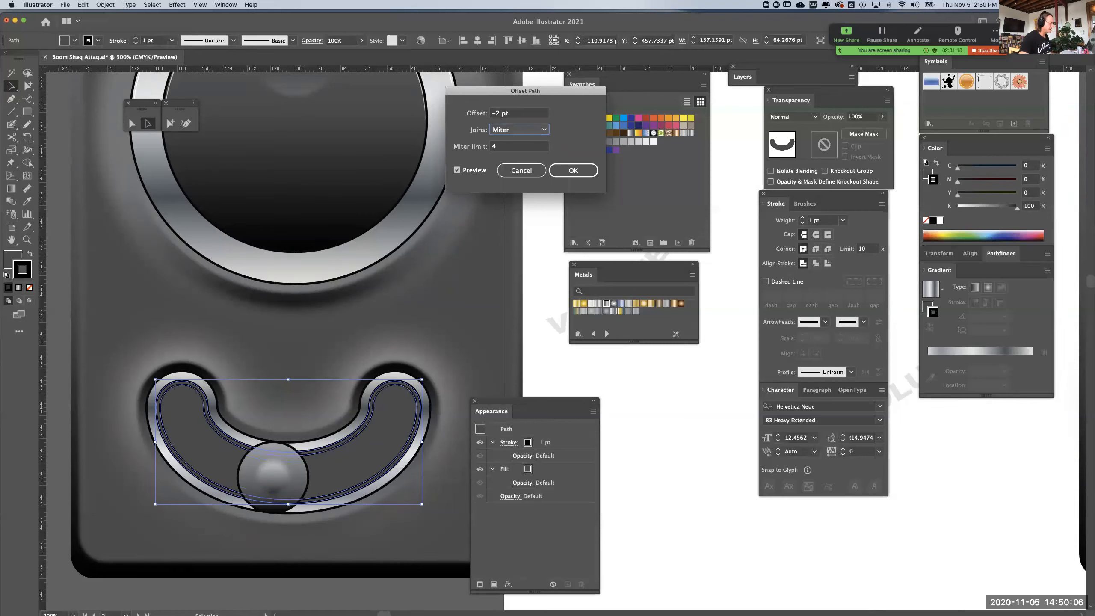
left_click(576, 169)
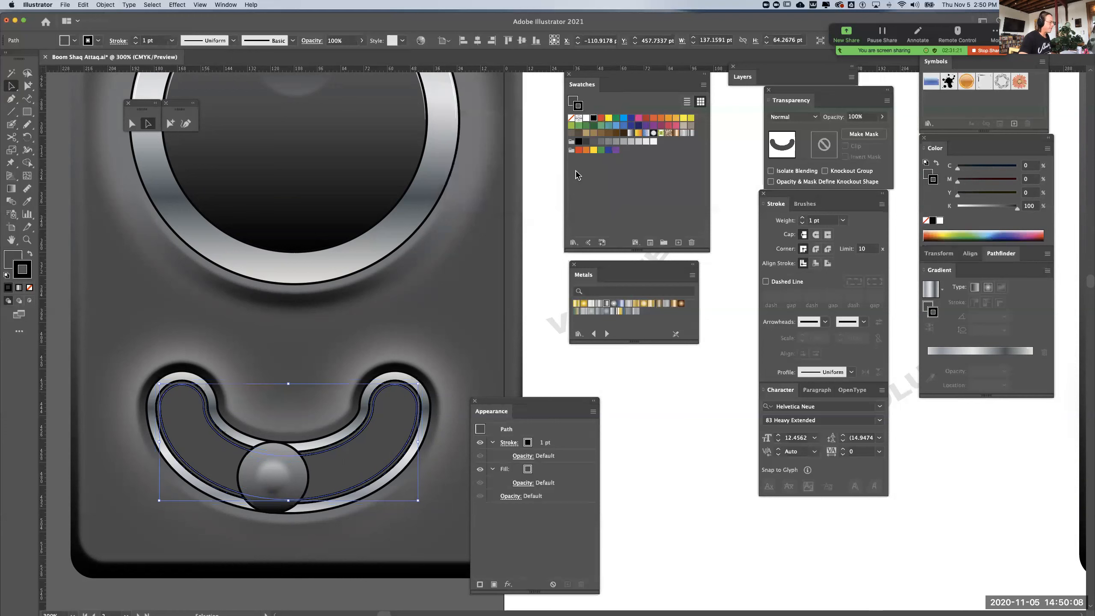
left_click(545, 357)
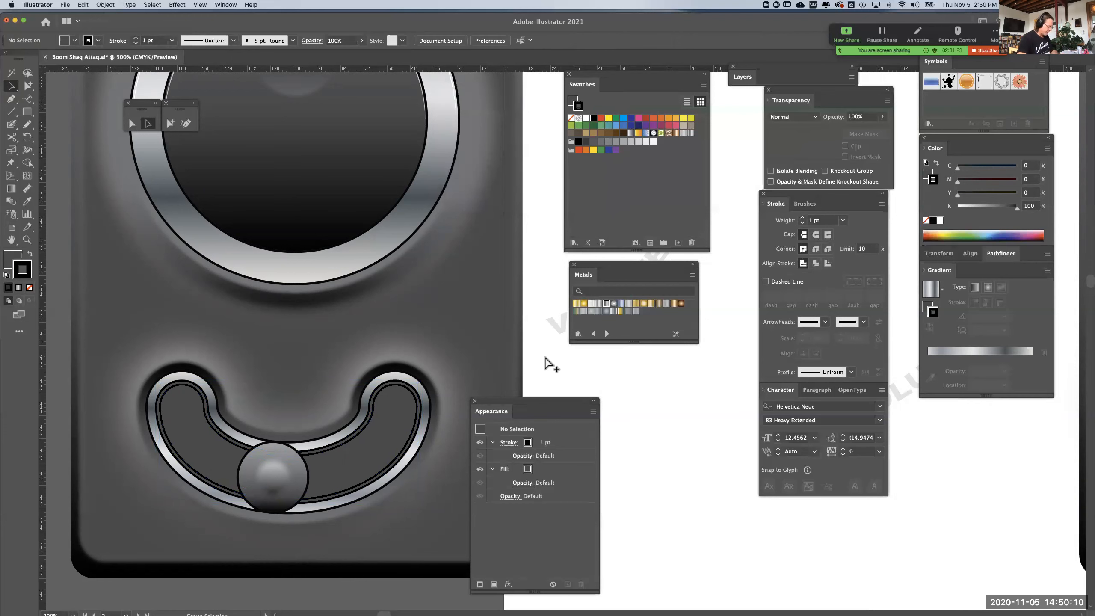
Remove the stroke from the innermost slot shape
key("super+equal")
left_click(326, 417)
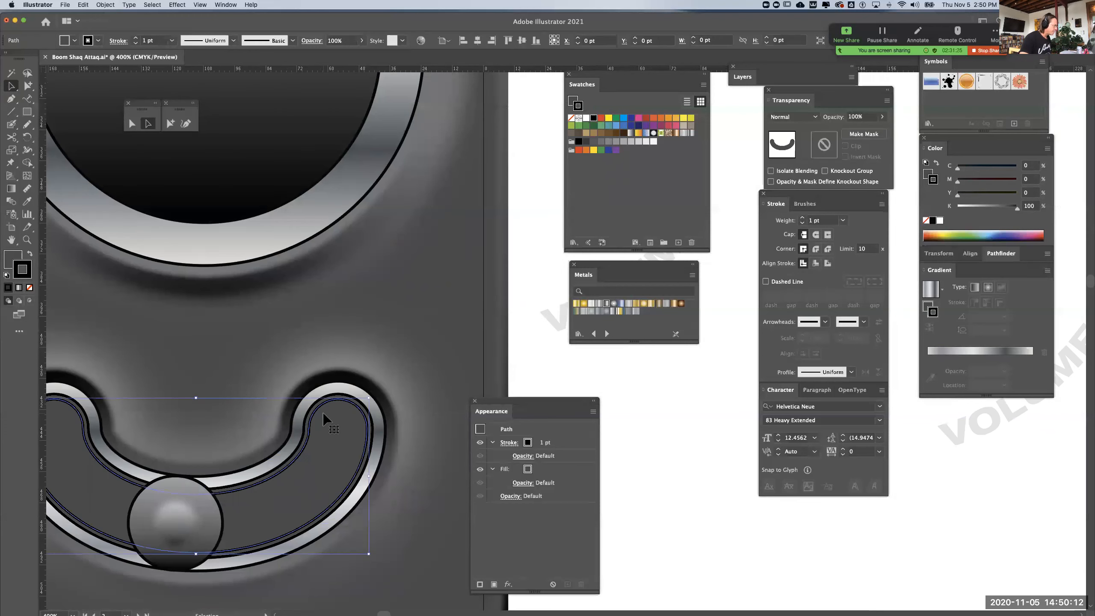
left_click(29, 287)
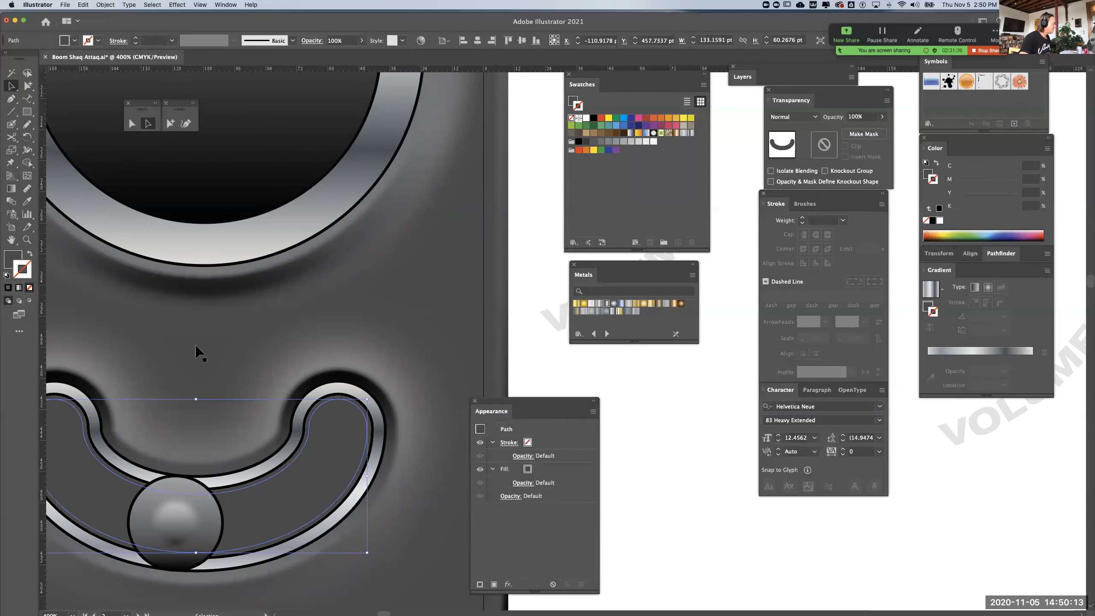
Use the Eyedropper to copy the dark gradient appearance at the large dial's upper edge onto the middle slot shape, and make its fill active
left_click(365, 414)
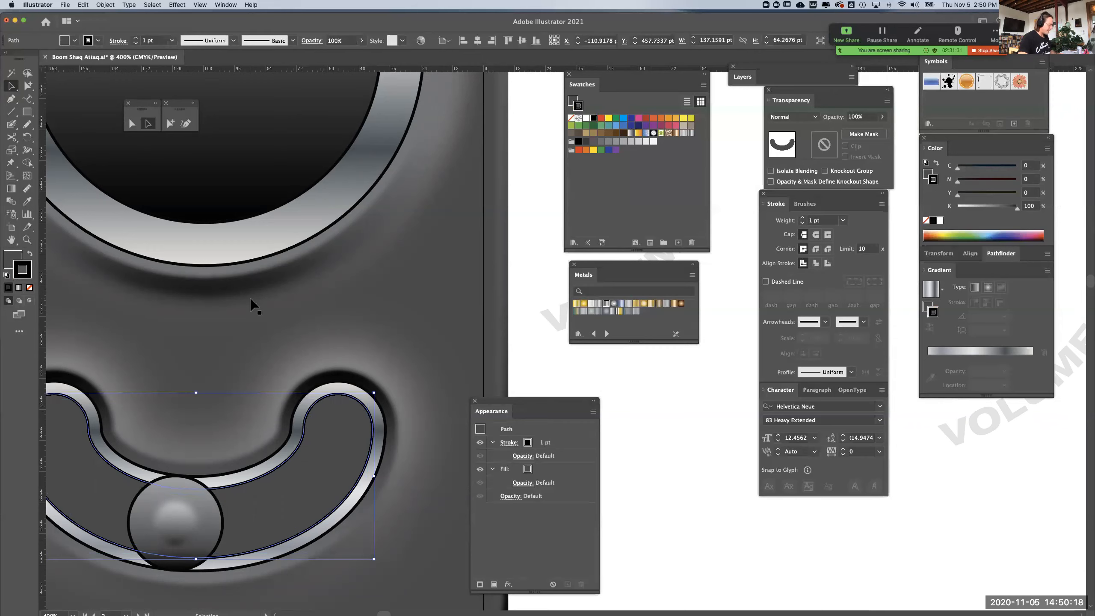
key("super+minus")
left_click_drag(355, 242, 151, 455)
left_click(26, 201)
left_click(361, 223)
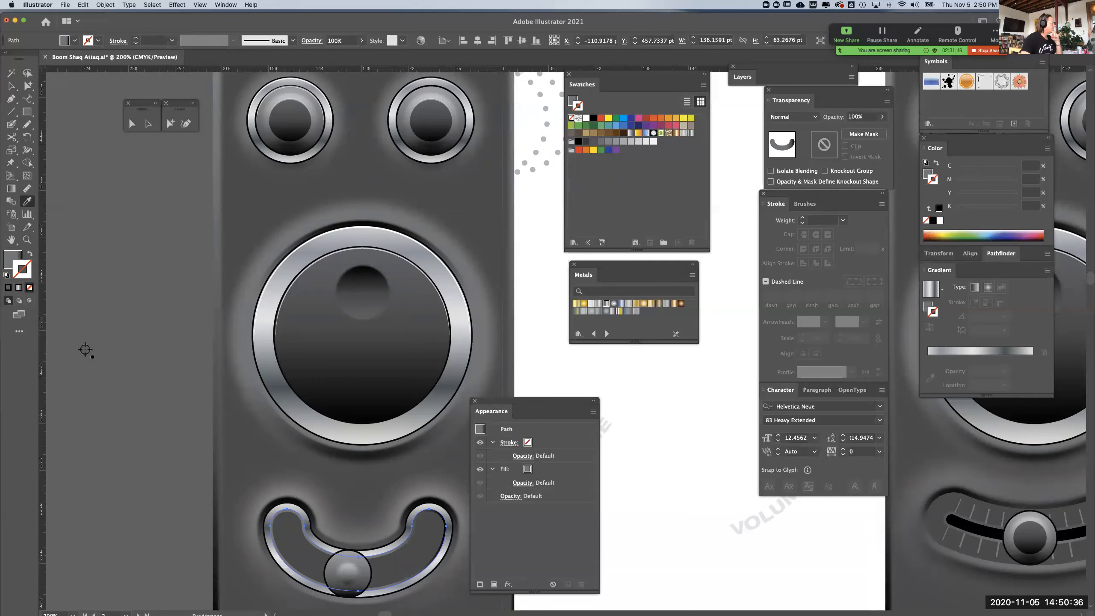
left_click(15, 258)
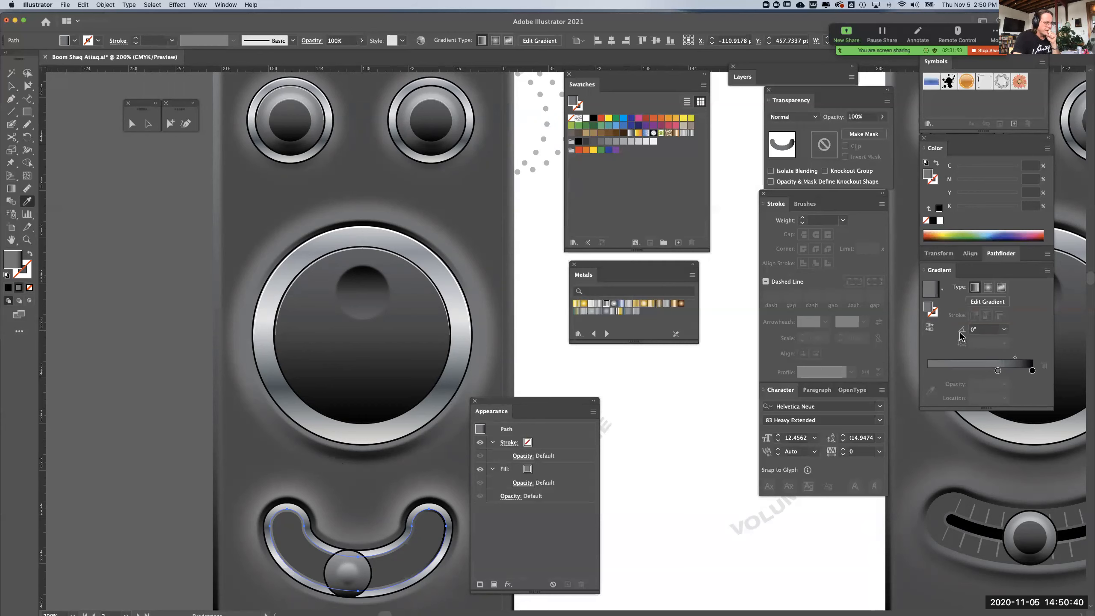
Set the middle slot shape's gradient to 90°, extend its grey stop to the 100% location, reverse the colours, and deselect
left_click(1003, 329)
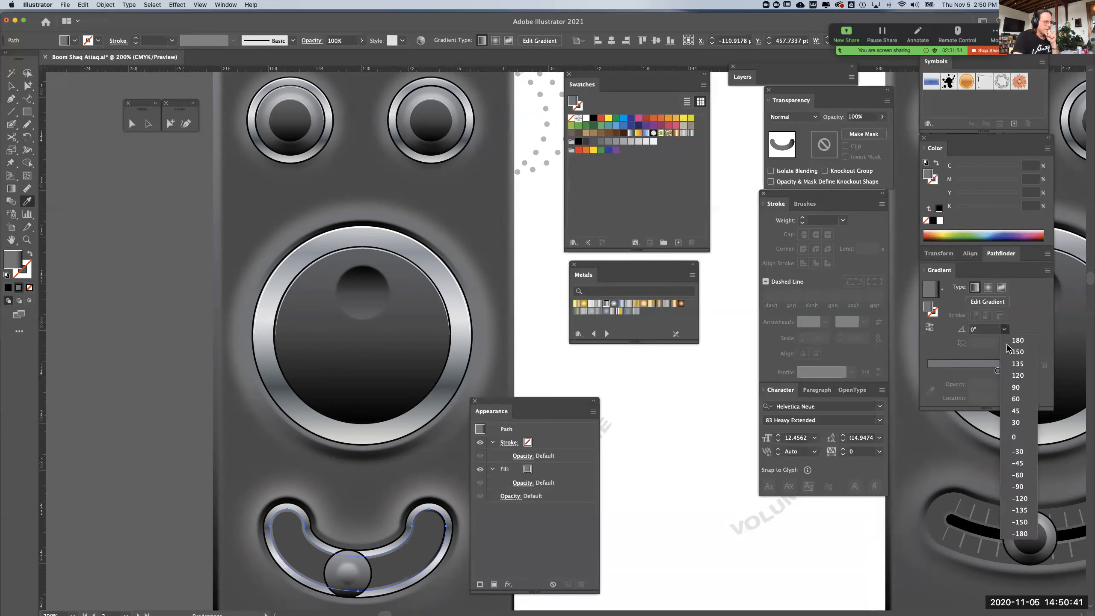
left_click(1016, 388)
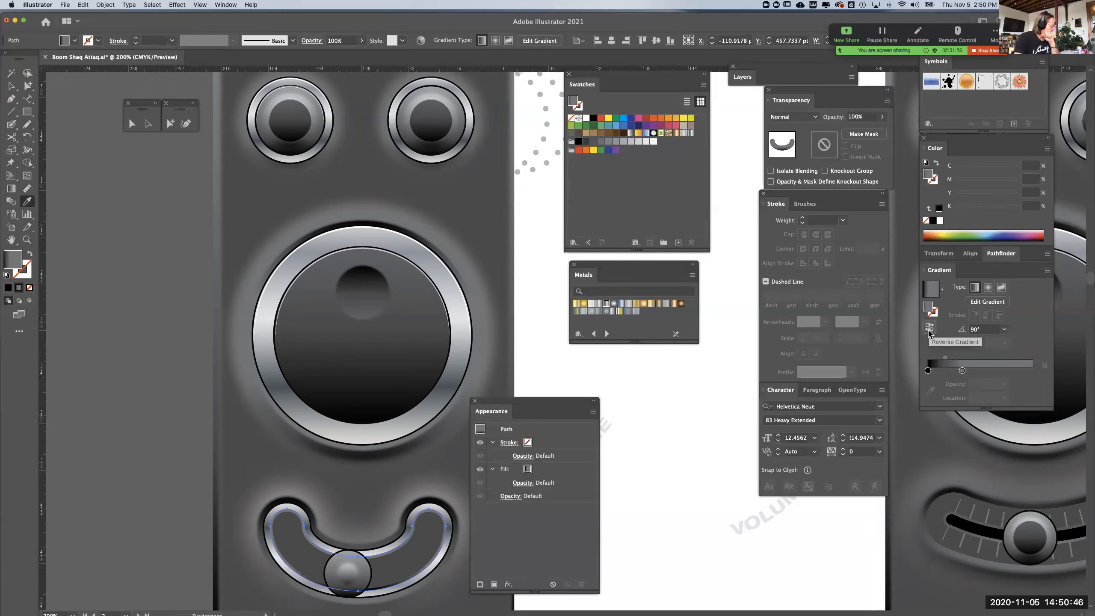
left_click_drag(962, 370, 1032, 370)
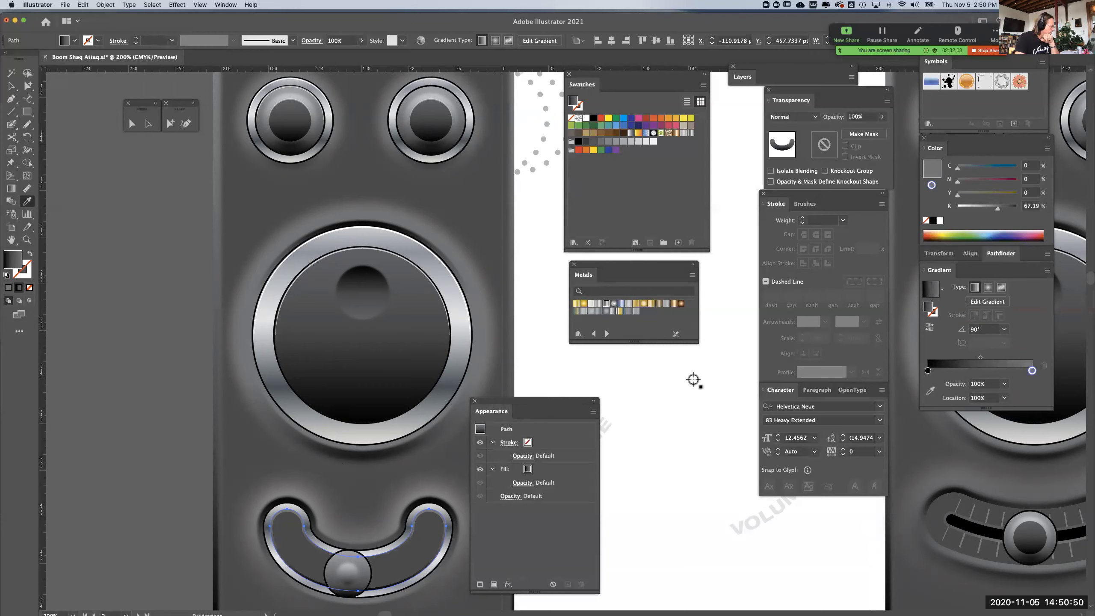
left_click(930, 327)
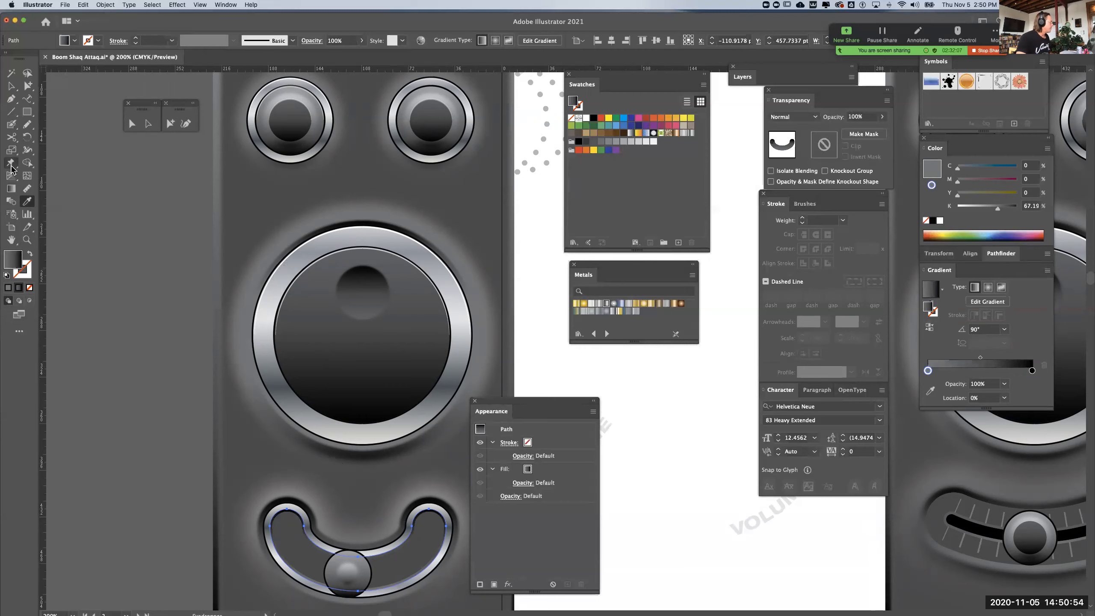
left_click(28, 86)
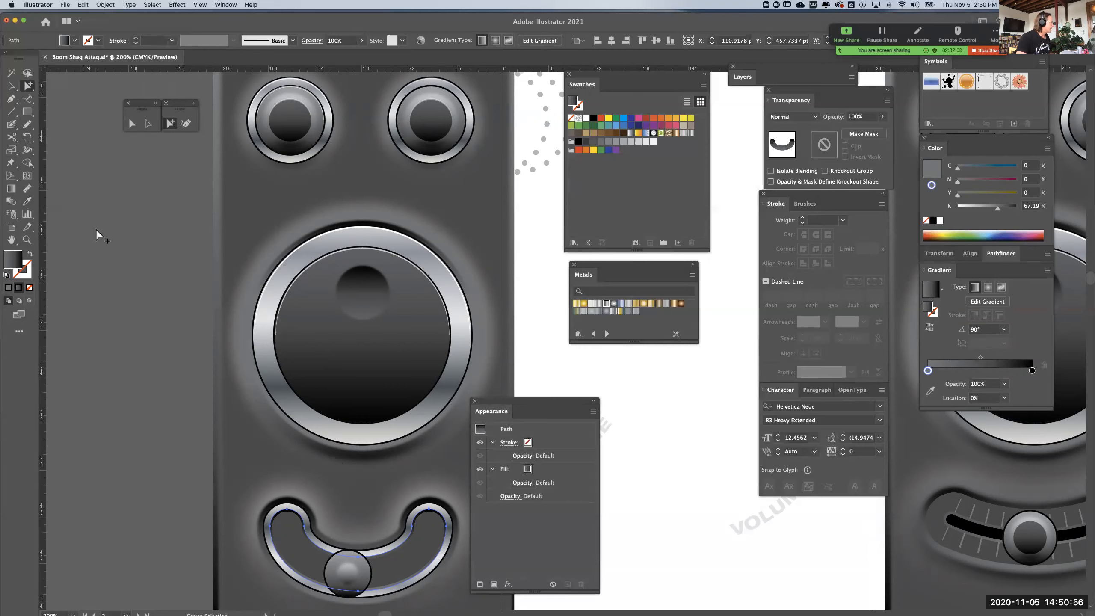
left_click(159, 301)
Scale the round slider knob and its highlight down about their centre to fit inside the curved slot, and deselect
scroll(159, 301, "down", 4)
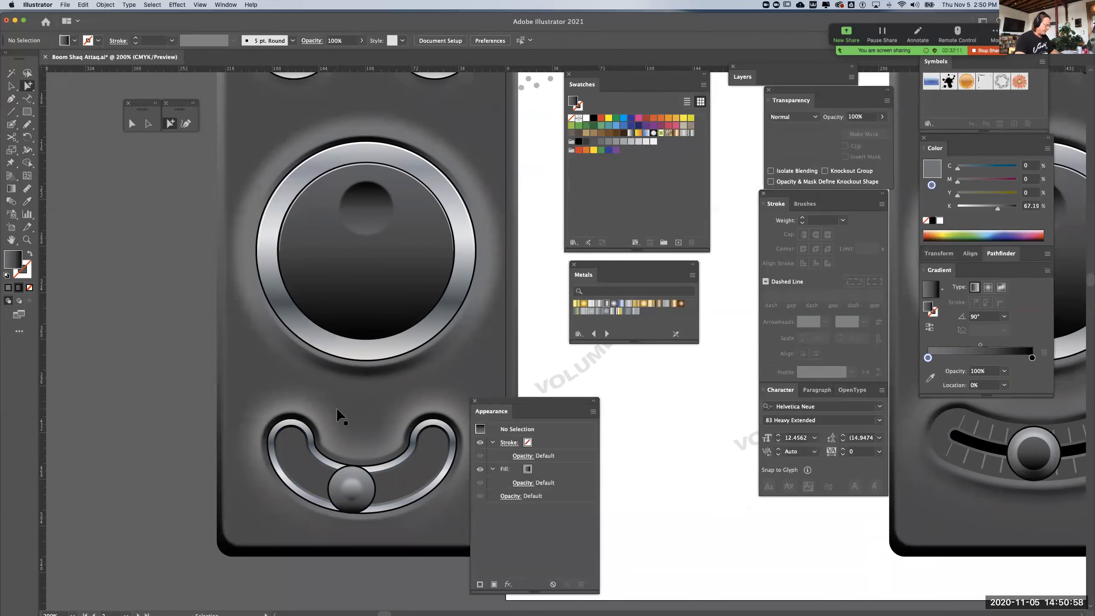
key("super+equal")
left_click_drag(335, 472, 401, 374)
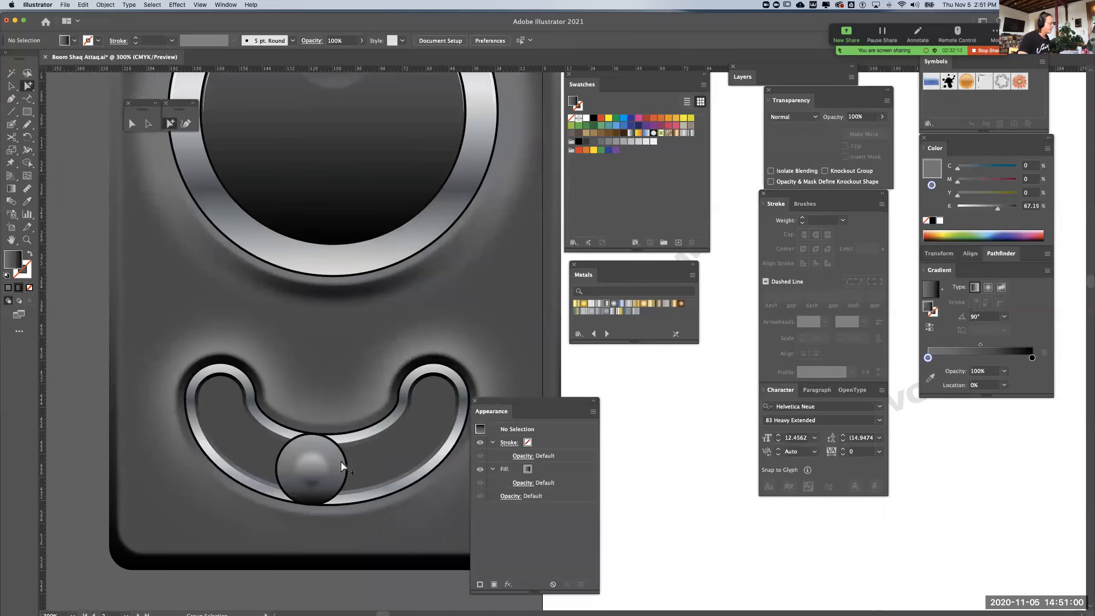
left_click(345, 458)
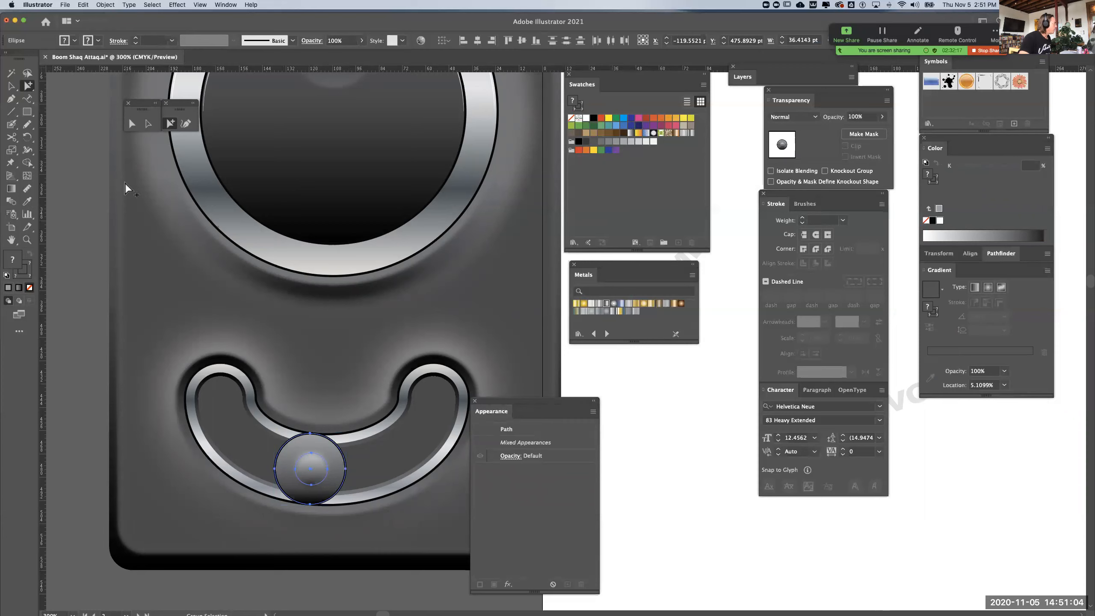
left_click(132, 123)
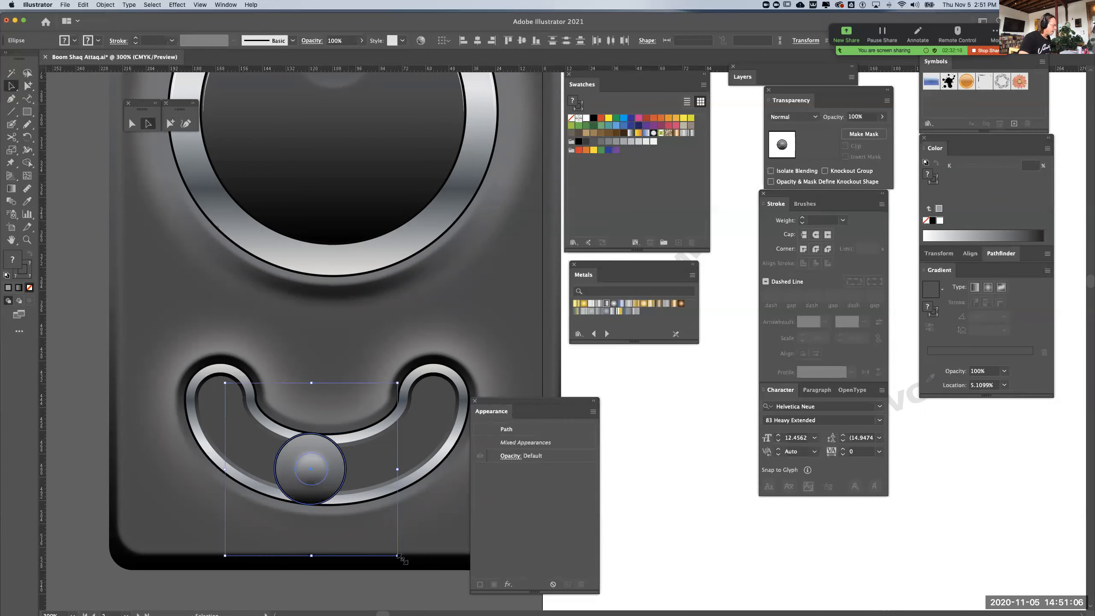
left_click_drag(397, 556, 374, 536)
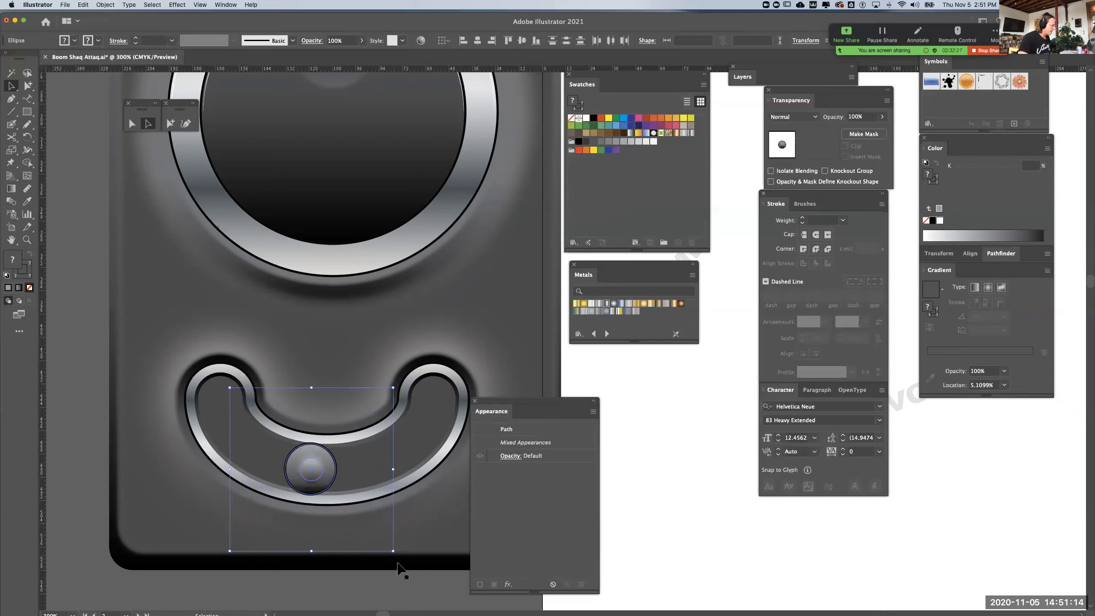
left_click_drag(393, 550, 390, 551)
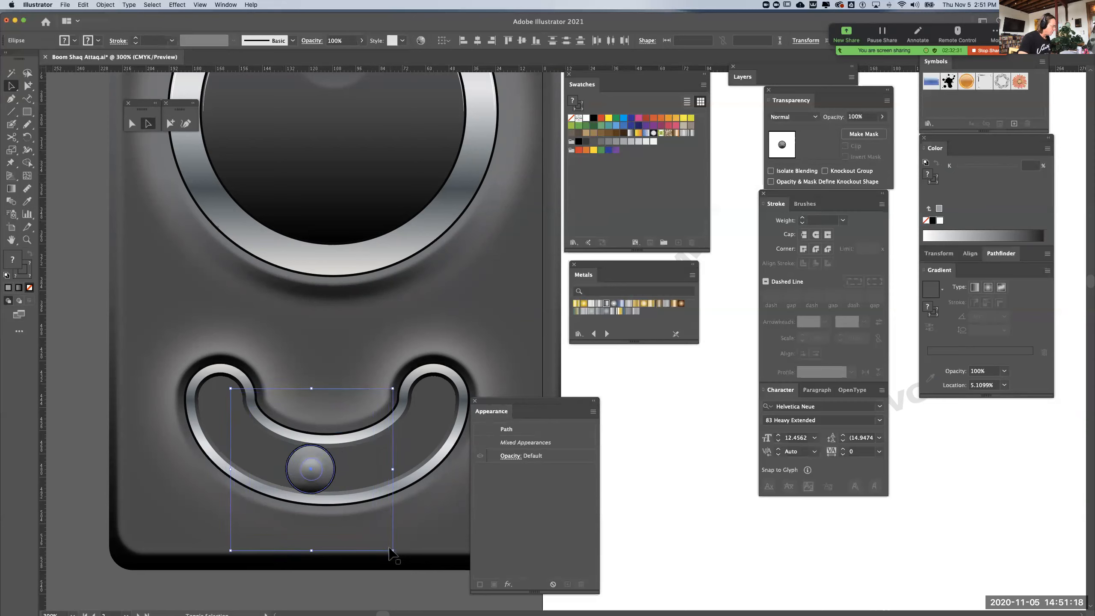
left_click(615, 551)
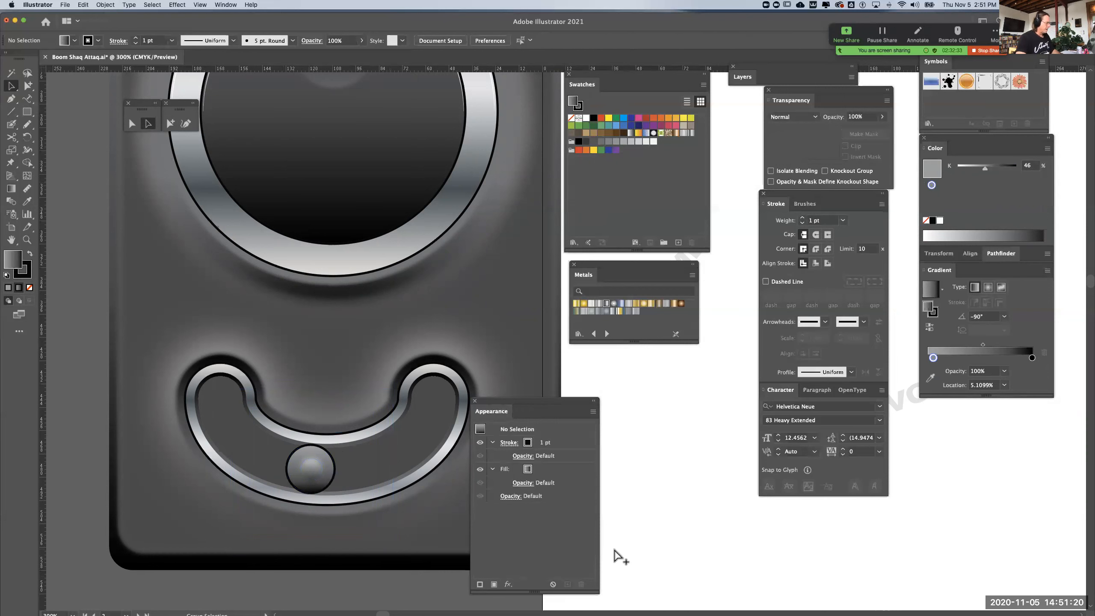
Move the Appearance panel clear of the left-hand device artwork
key("super+minus")
key("super+minus")
key("super+minus")
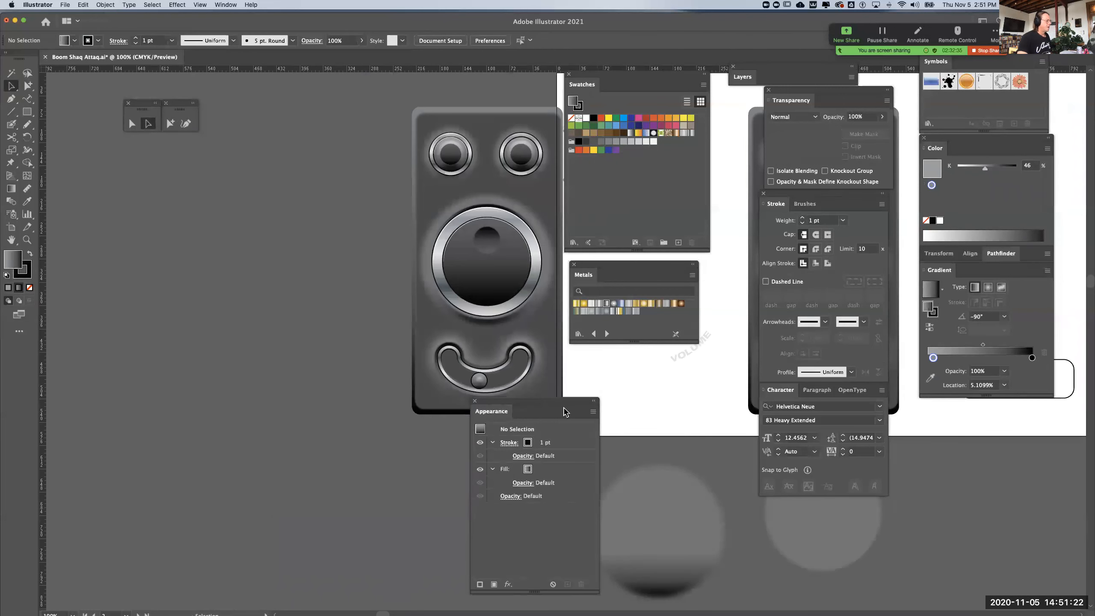
left_click_drag(563, 404, 666, 432)
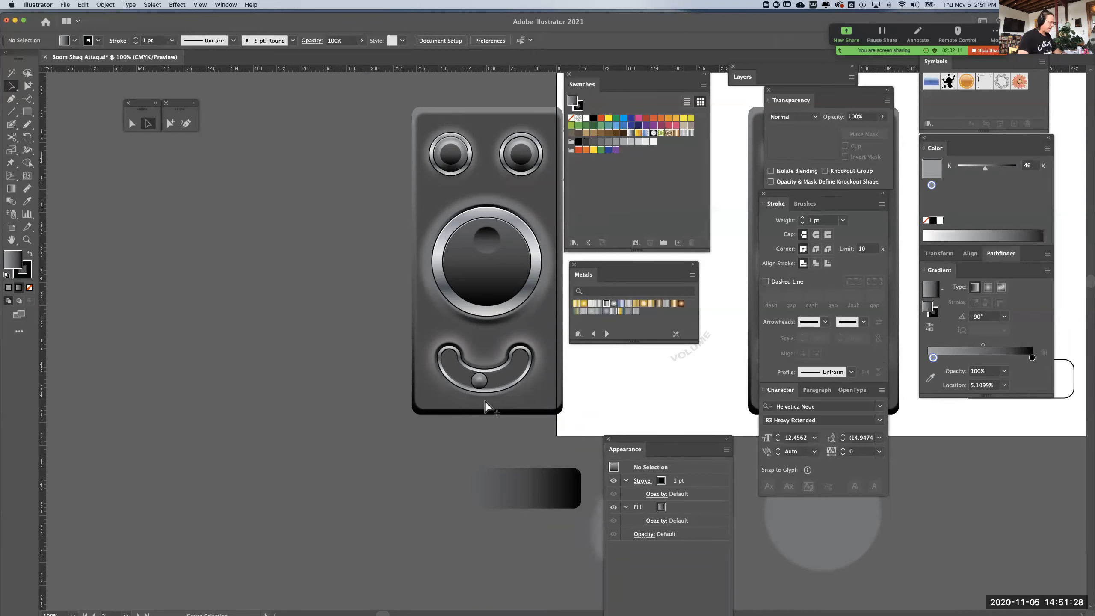
Examine the slot's nested paths in outline view, and return to preview to look over the whole device
key("super+equal")
key("super+equal")
key("super+y")
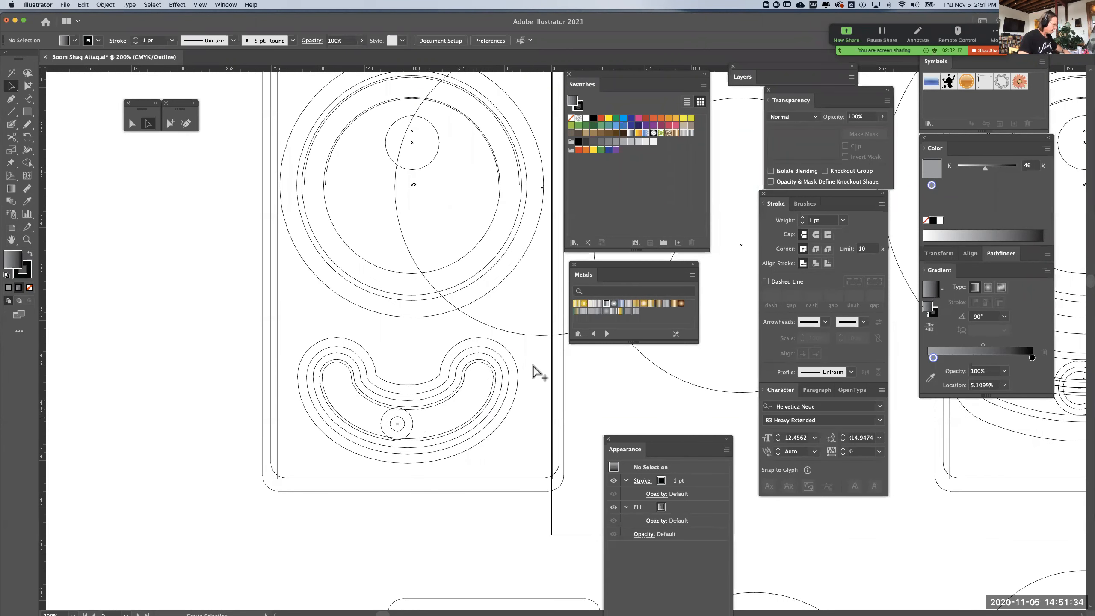
key("super+y")
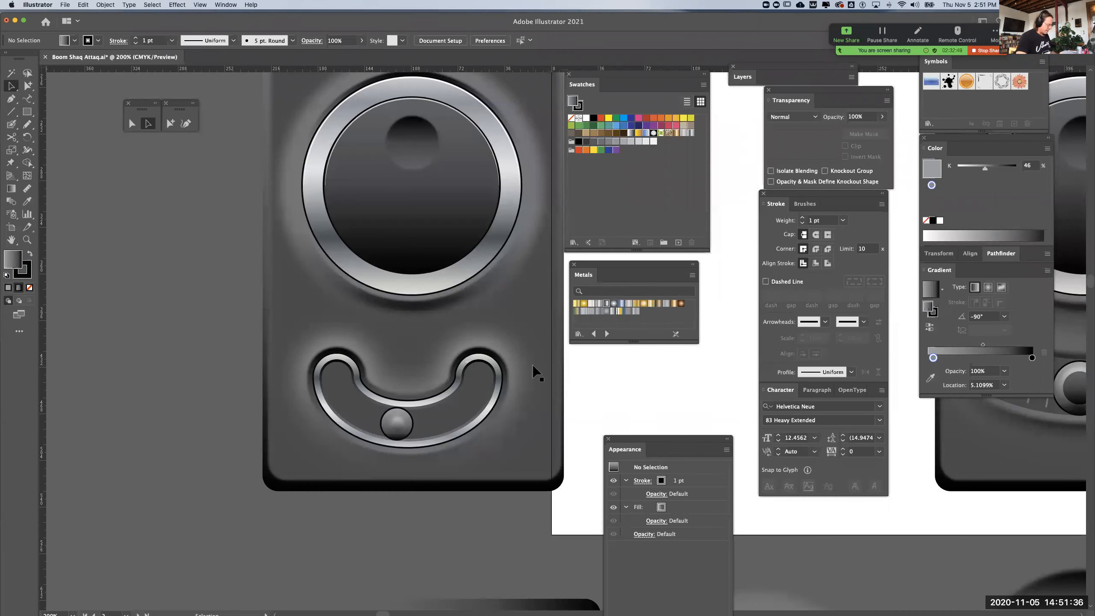
key("super+minus")
key("super+minus")
left_click_drag(519, 345, 435, 341)
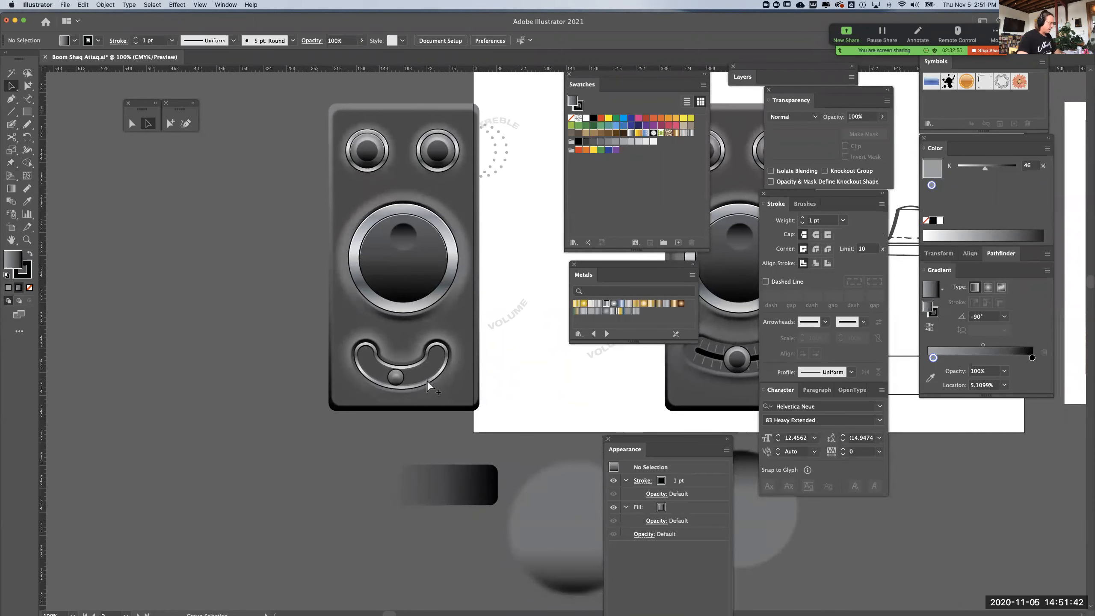
Offset the innermost slot shape's path by -10 pt with miter joins to add a thin curved track
key("super+plus")
key("super+plus")
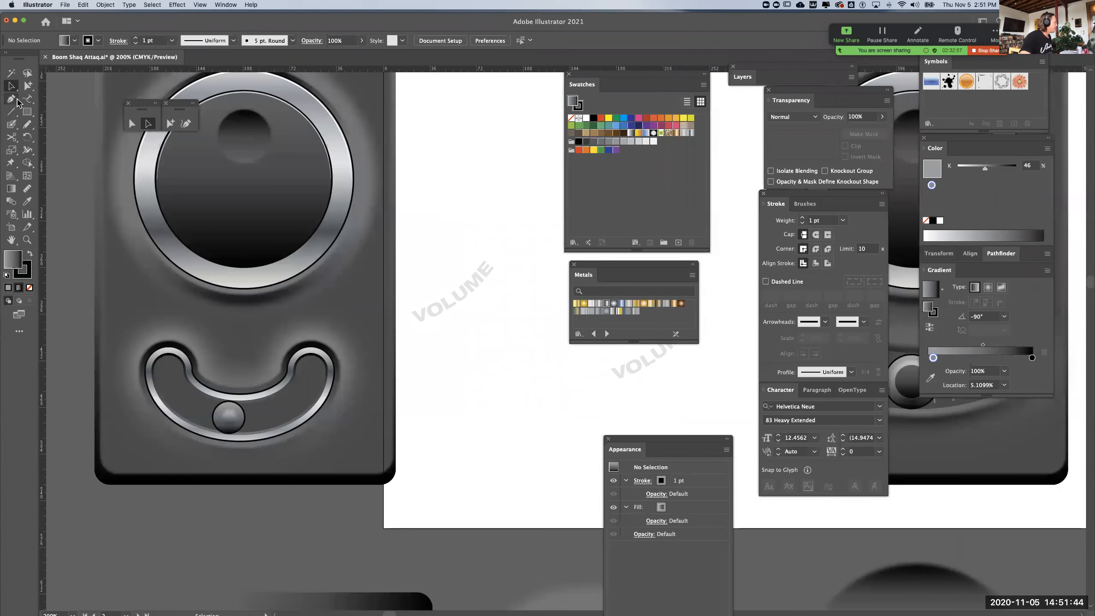
left_click(11, 100)
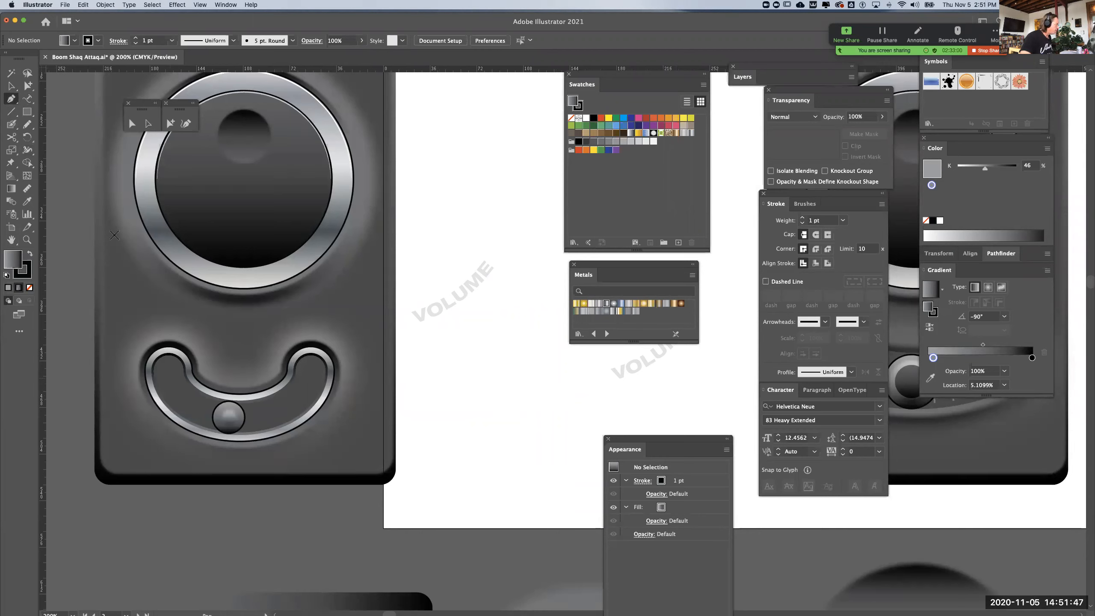
left_click(28, 86)
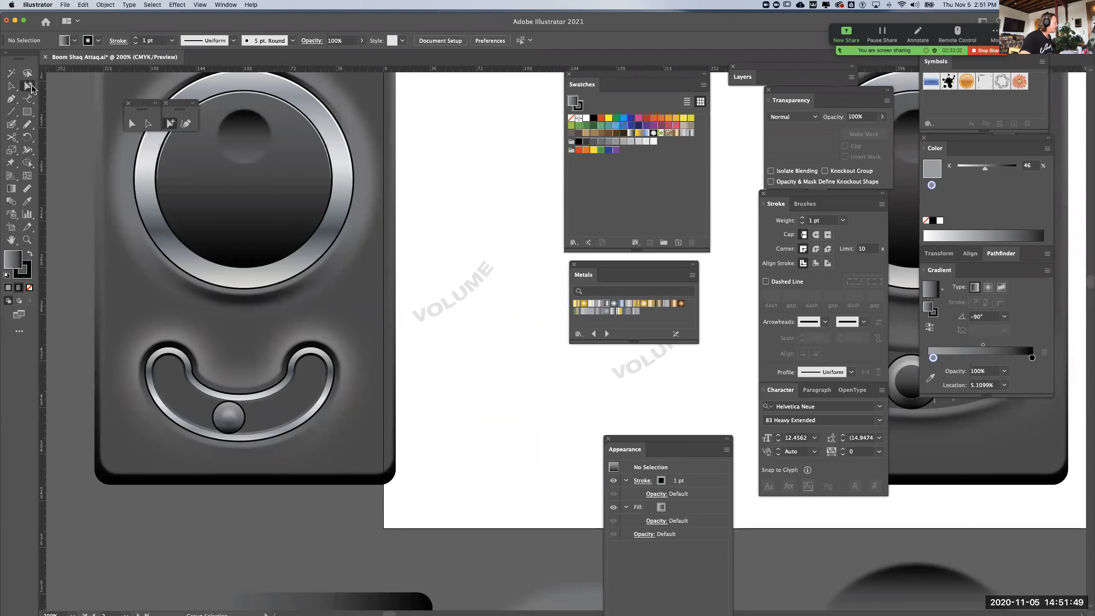
left_click(212, 400)
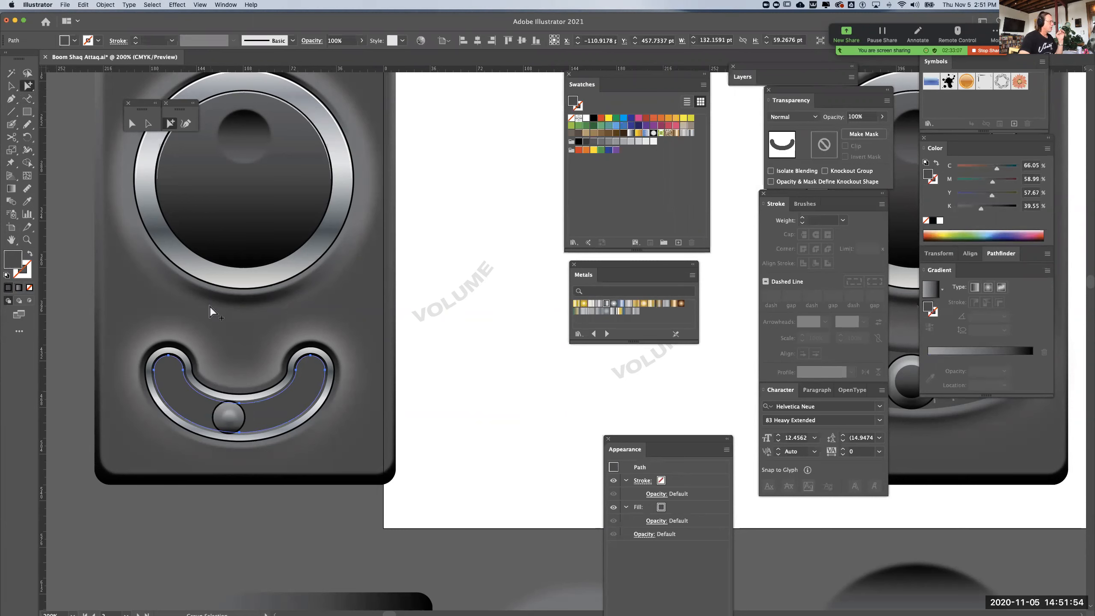
left_click(104, 7)
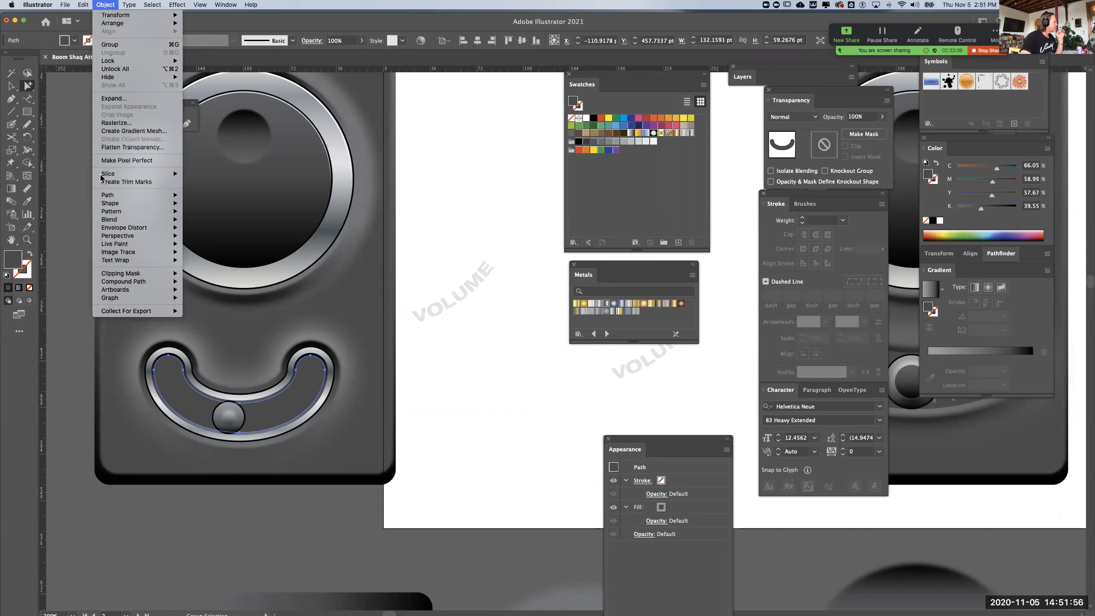
mouse_move(167, 213)
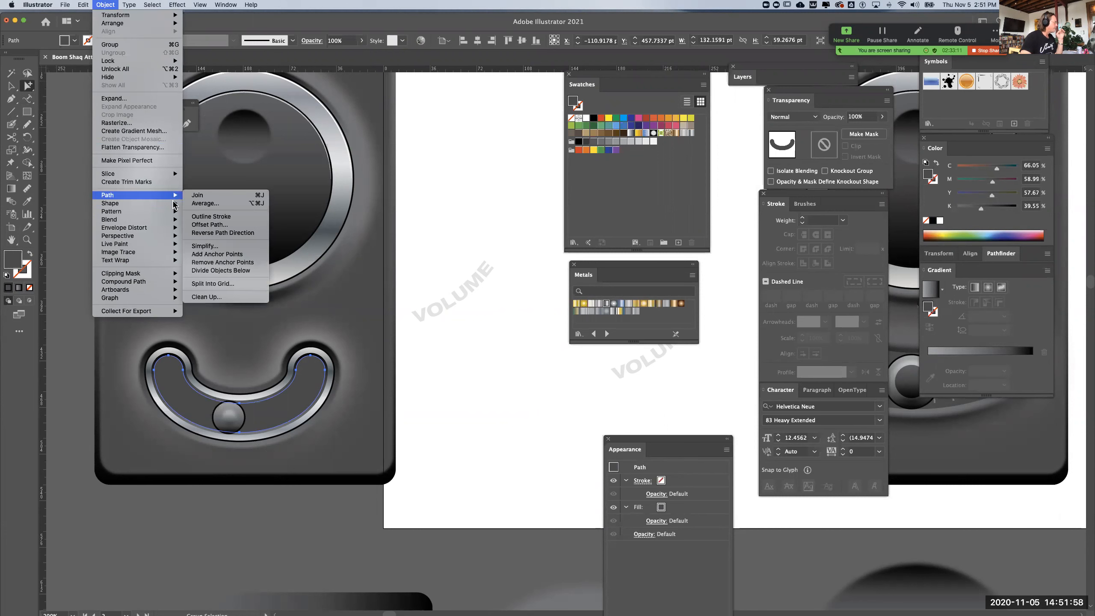
left_click(210, 224)
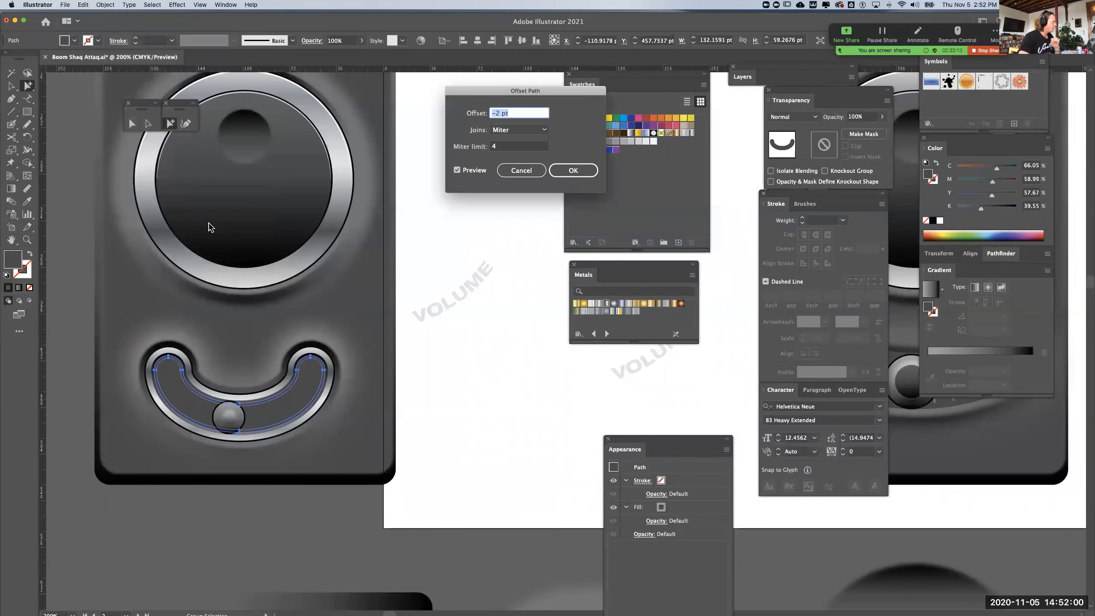
left_click(500, 113)
type("0")
key("Tab")
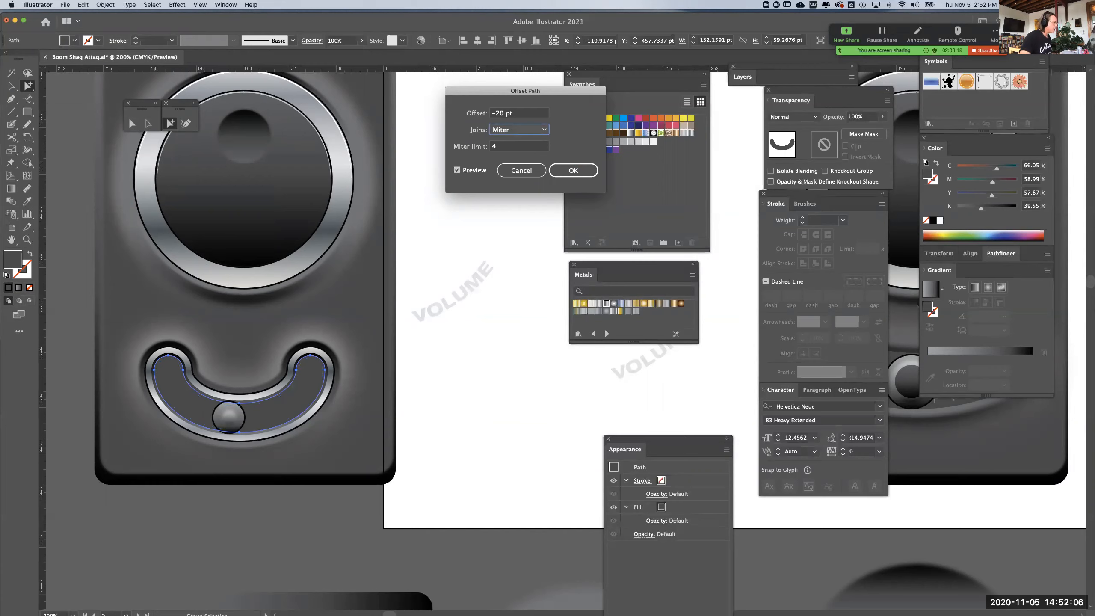
left_click(504, 114)
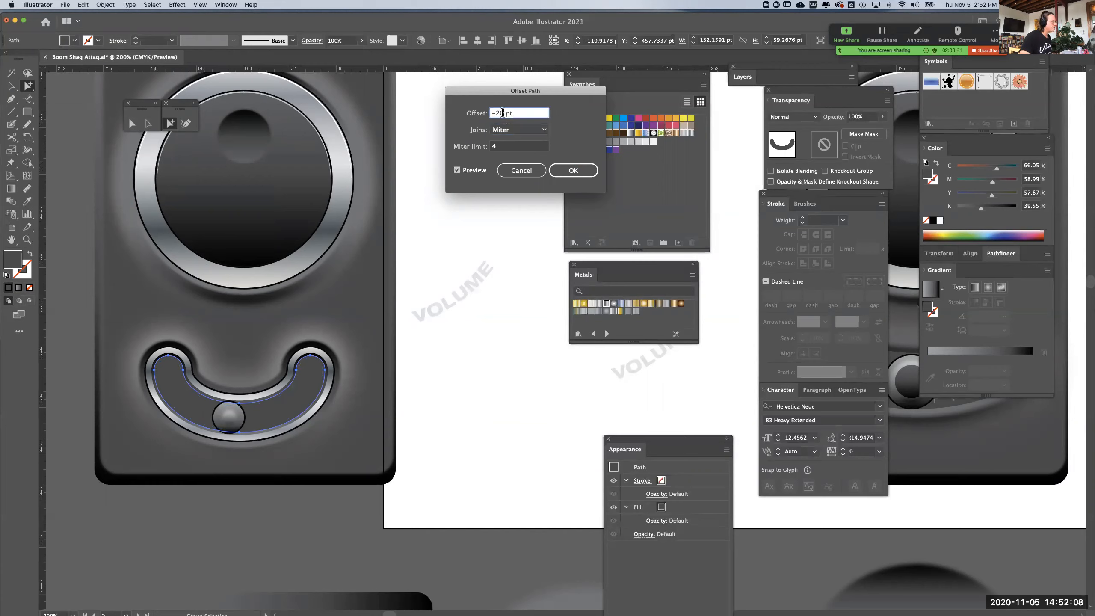
type("10")
key("Tab")
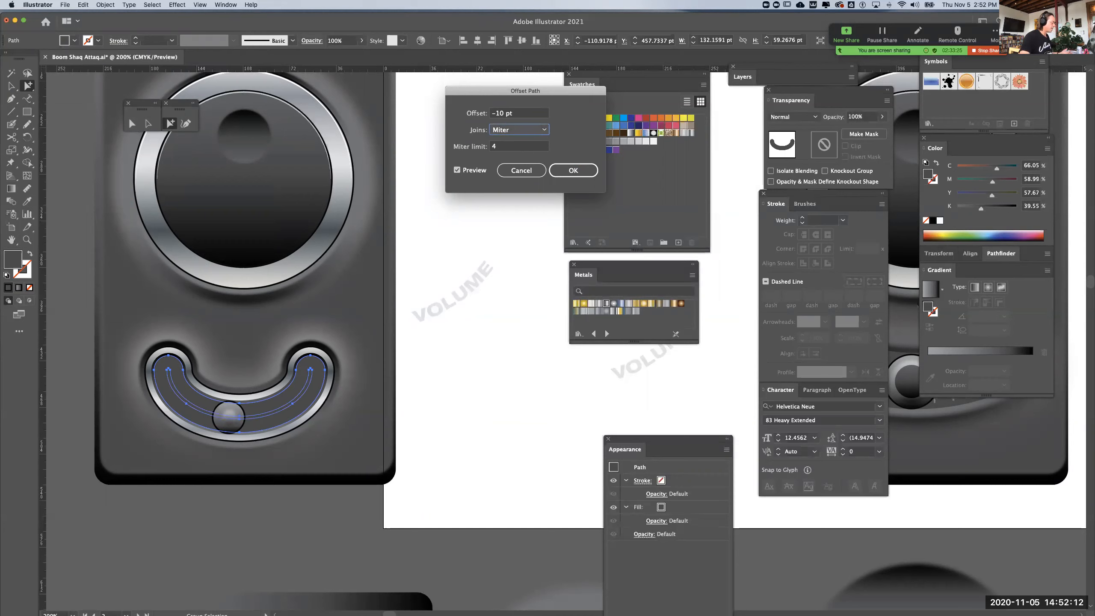
left_click(571, 173)
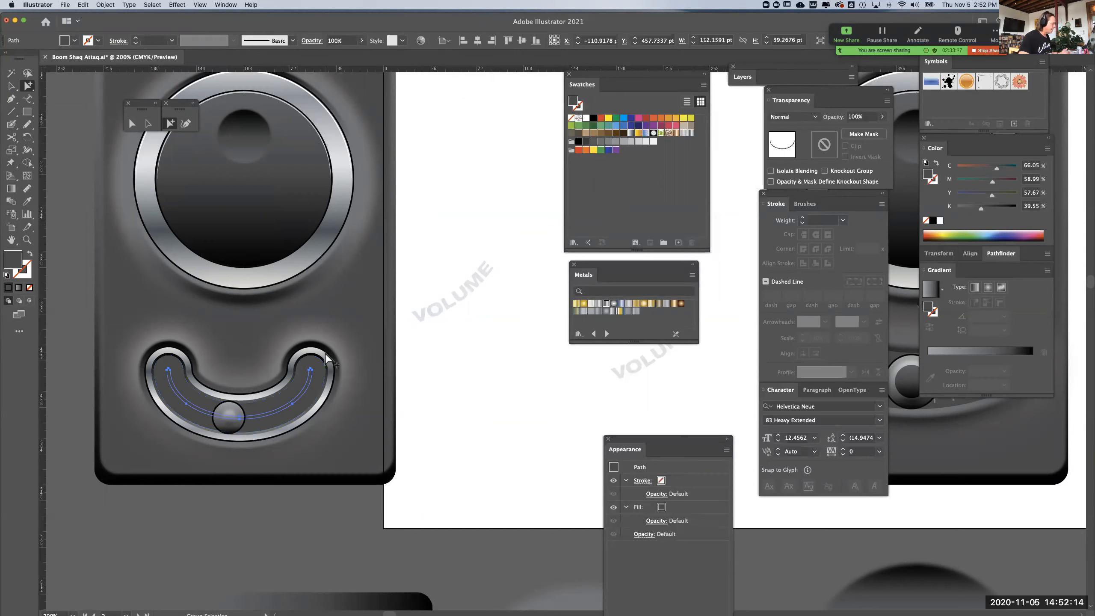
Give the thin curved track a black fill with no stroke, and deselect it
left_click(7, 274)
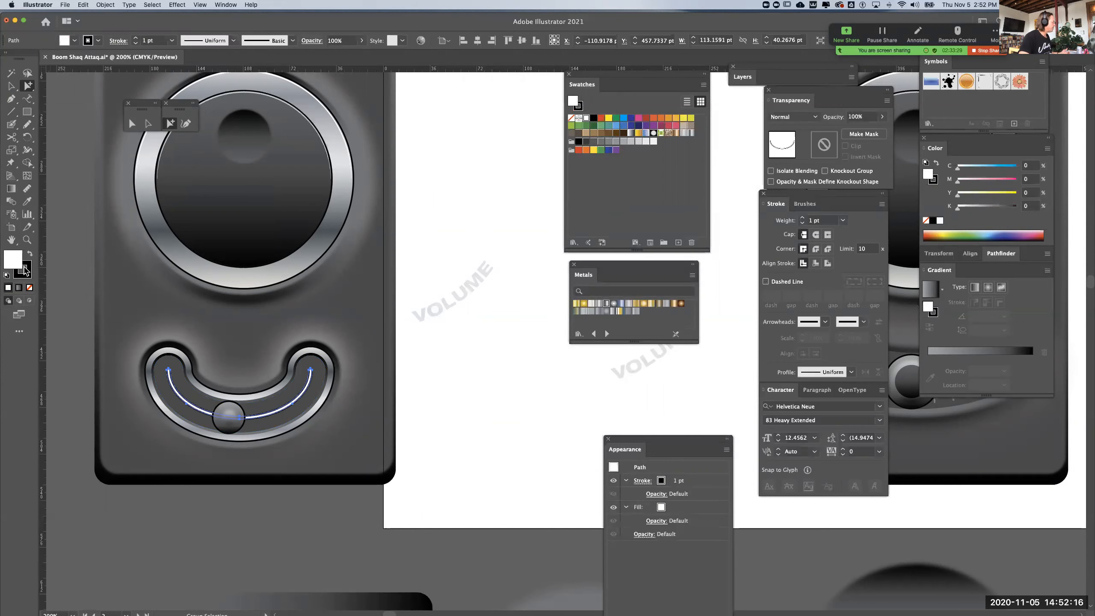
left_click(30, 254)
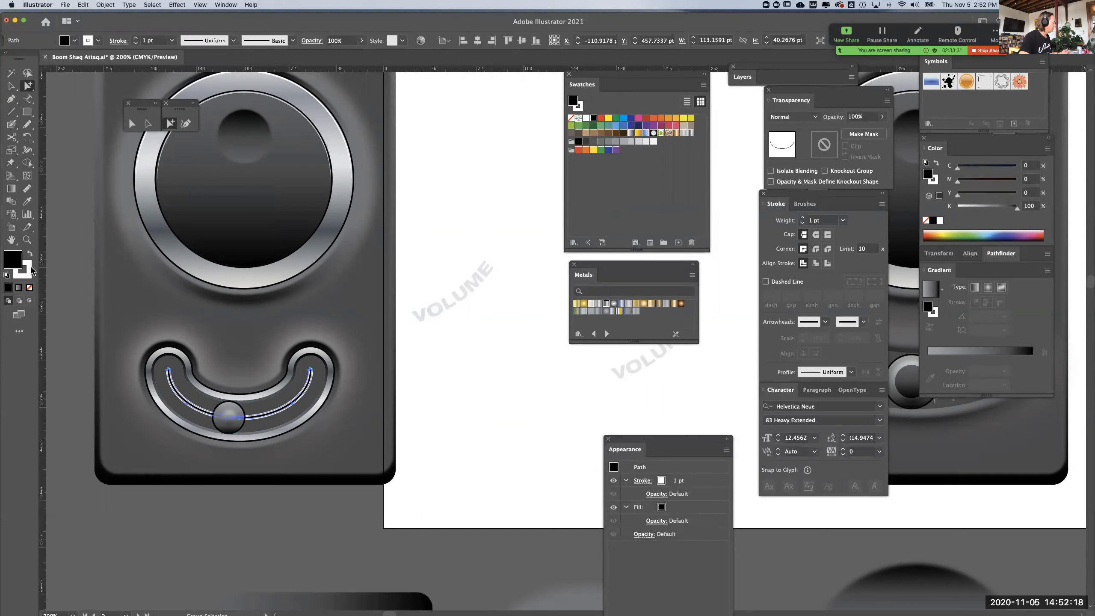
left_click(63, 325)
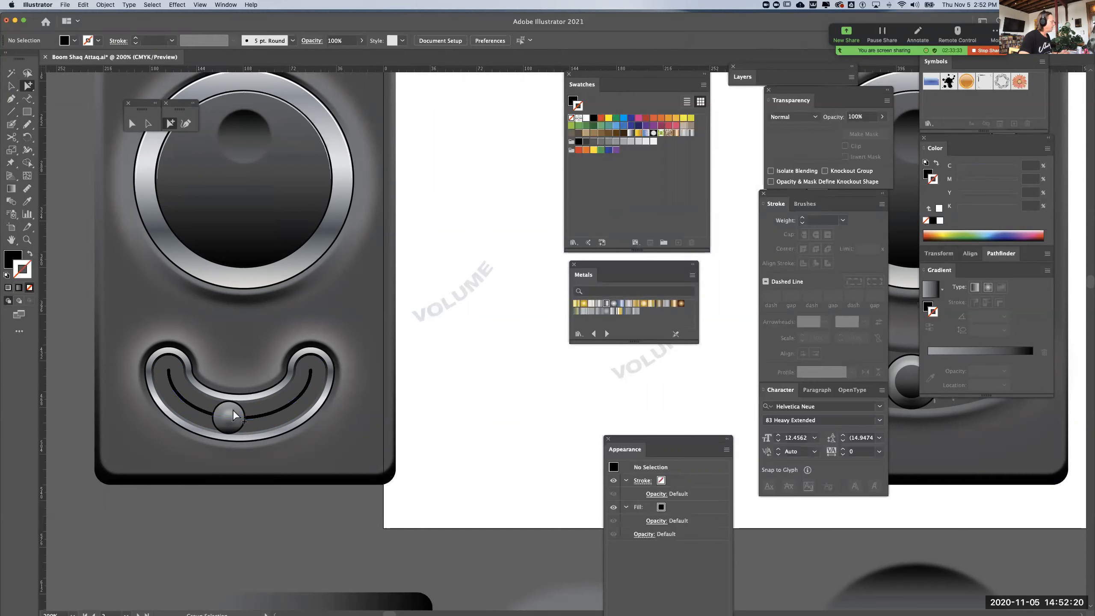
Copy the lower edge of the black track in the left-hand curved slot and paste it in place as an open path
left_click_drag(344, 423, 439, 394)
left_click(438, 393)
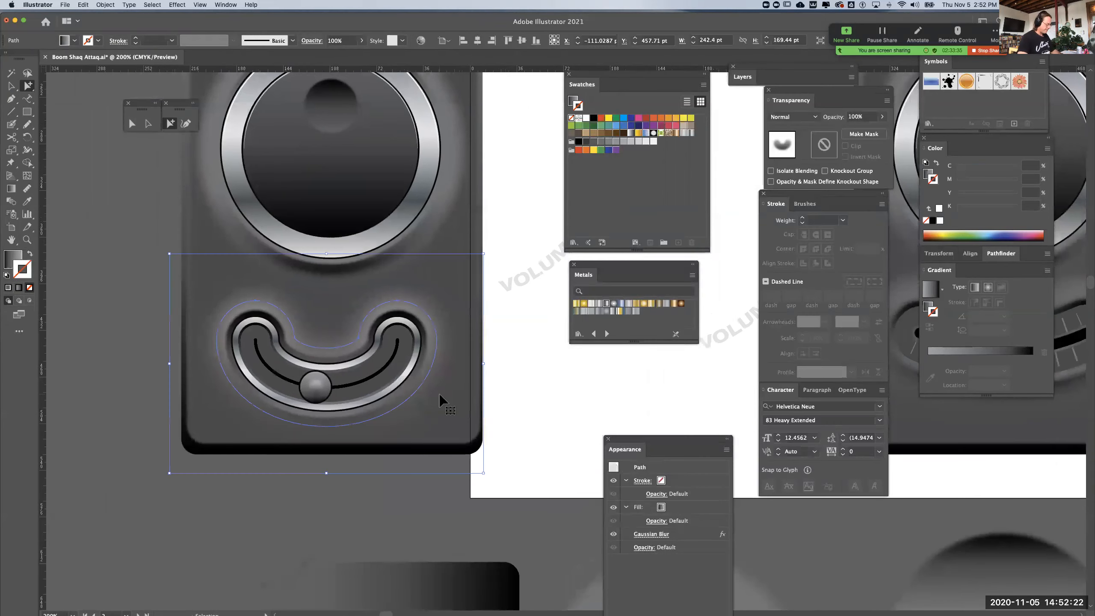
key("ctrl+equal")
left_click(145, 127)
left_click(512, 366)
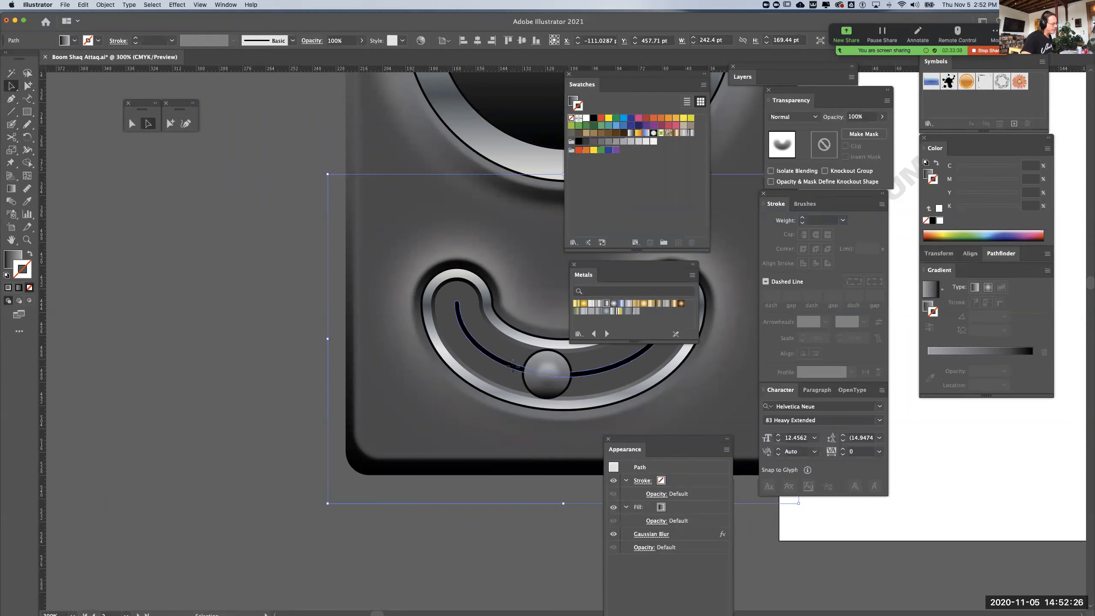
left_click(512, 367)
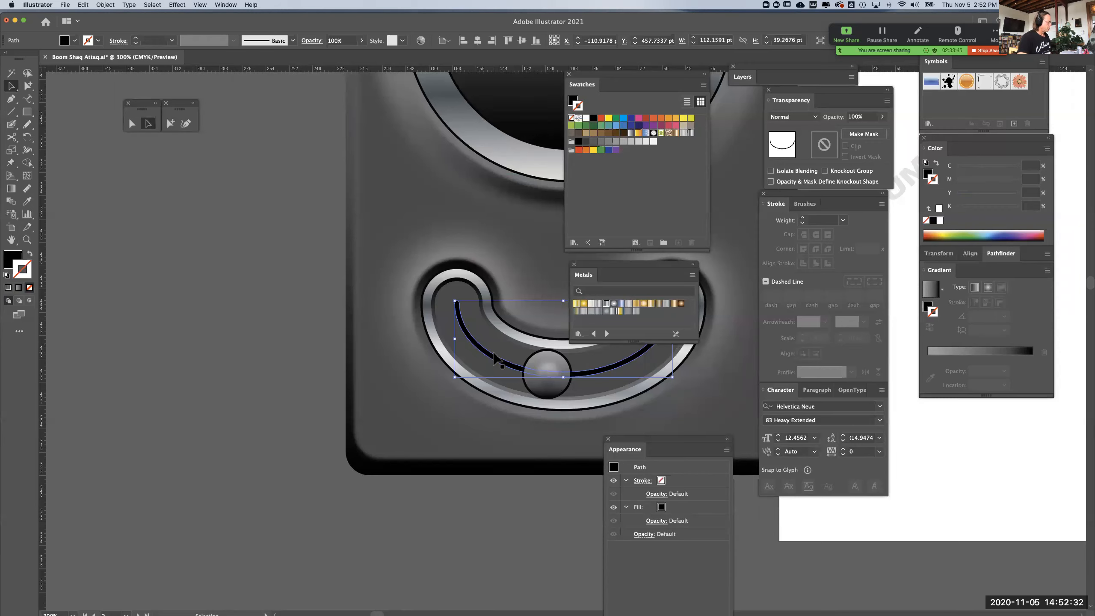
left_click(132, 124)
left_click(247, 290)
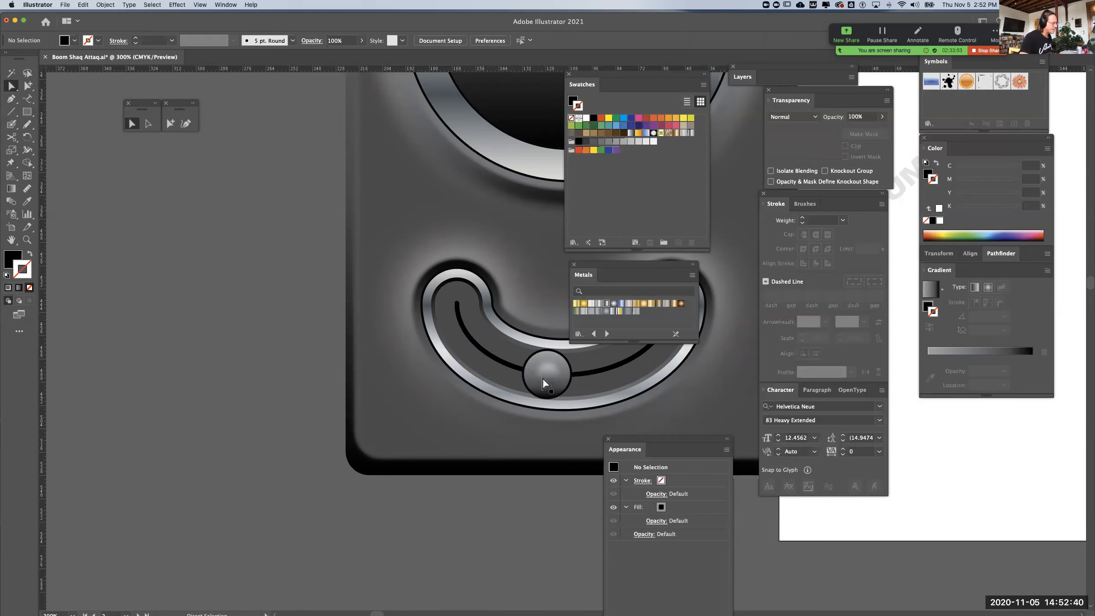
left_click(502, 366)
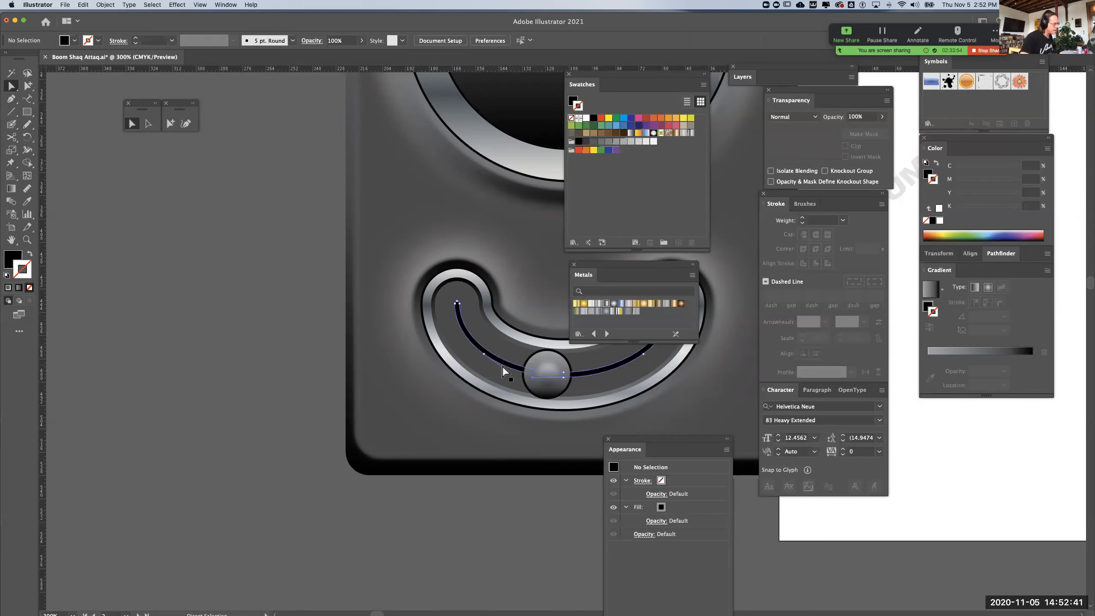
left_click(483, 355)
left_click(563, 378, "shift")
key("space")
left_click_drag(614, 364, 505, 380)
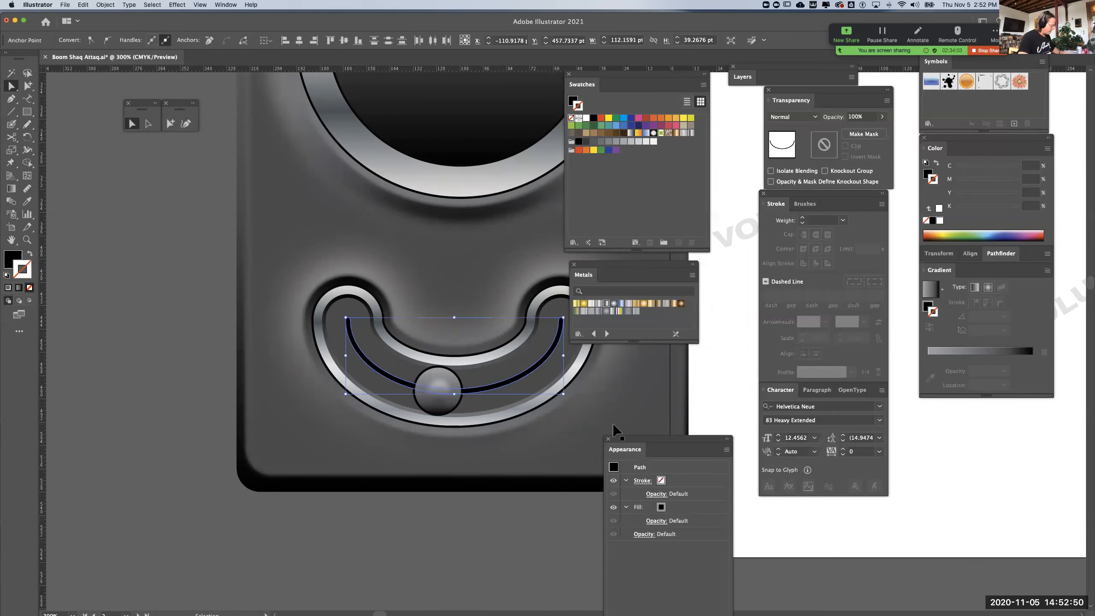
key("super+j")
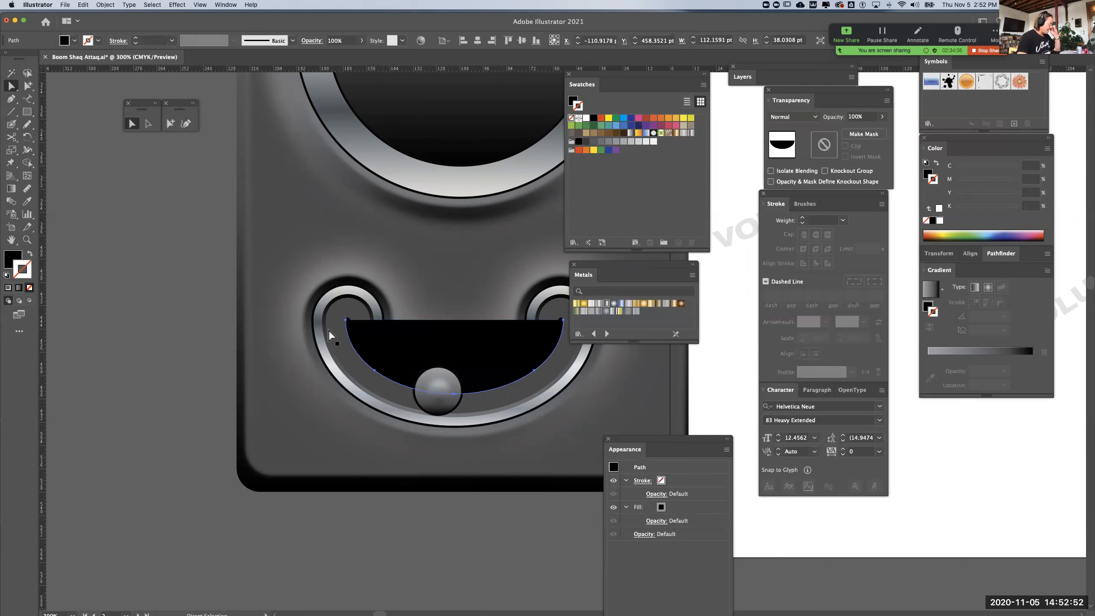
Give the pasted edge path no fill and a white 1 pt stroke that tapers with Width Profile 1
left_click(18, 256)
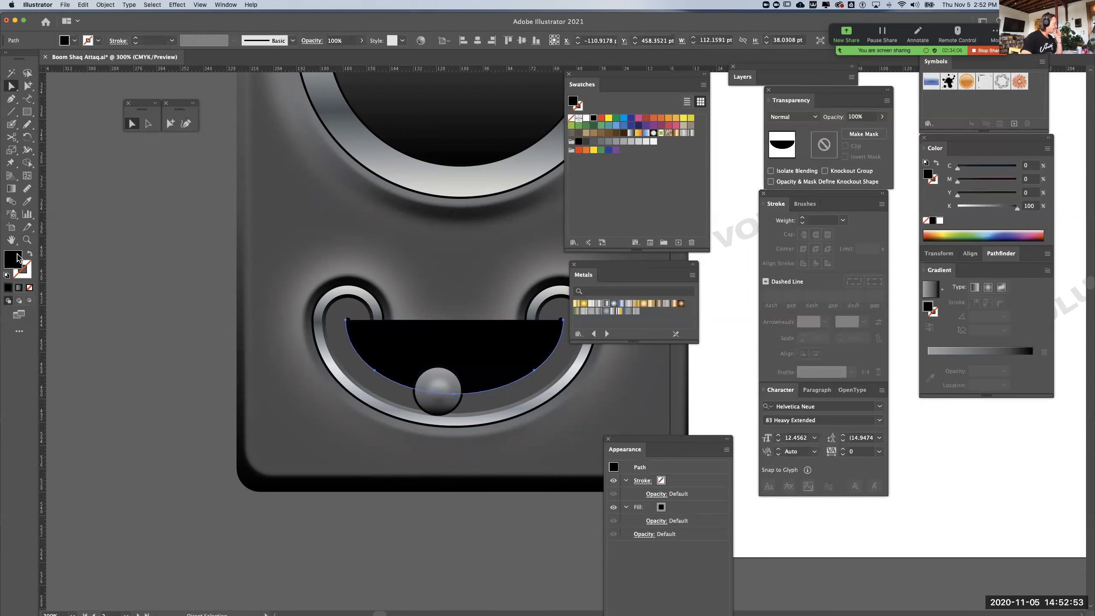
left_click(29, 288)
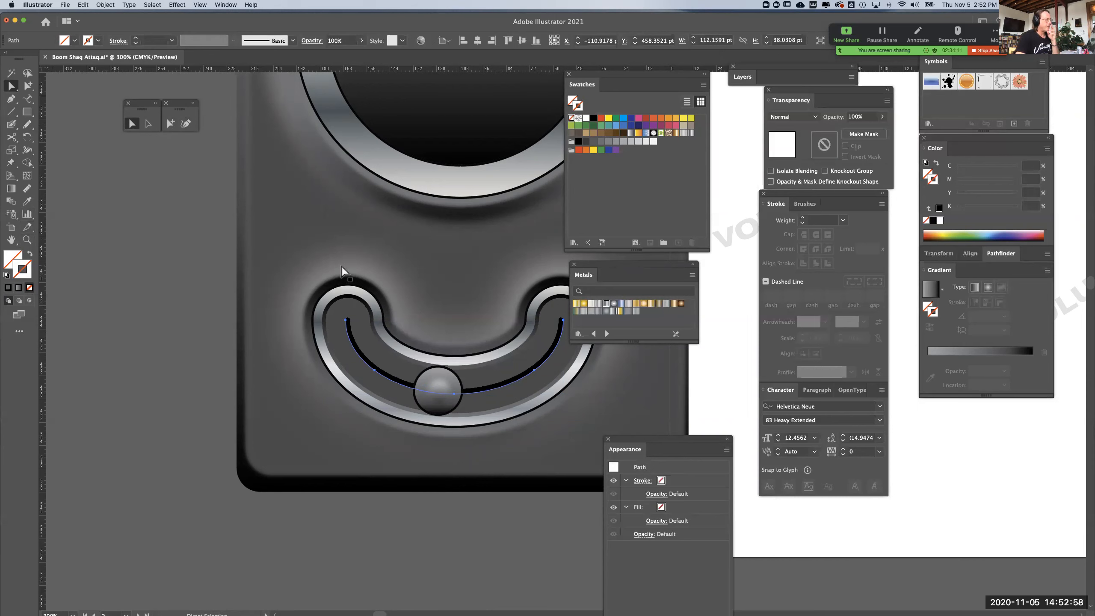
left_click(586, 118)
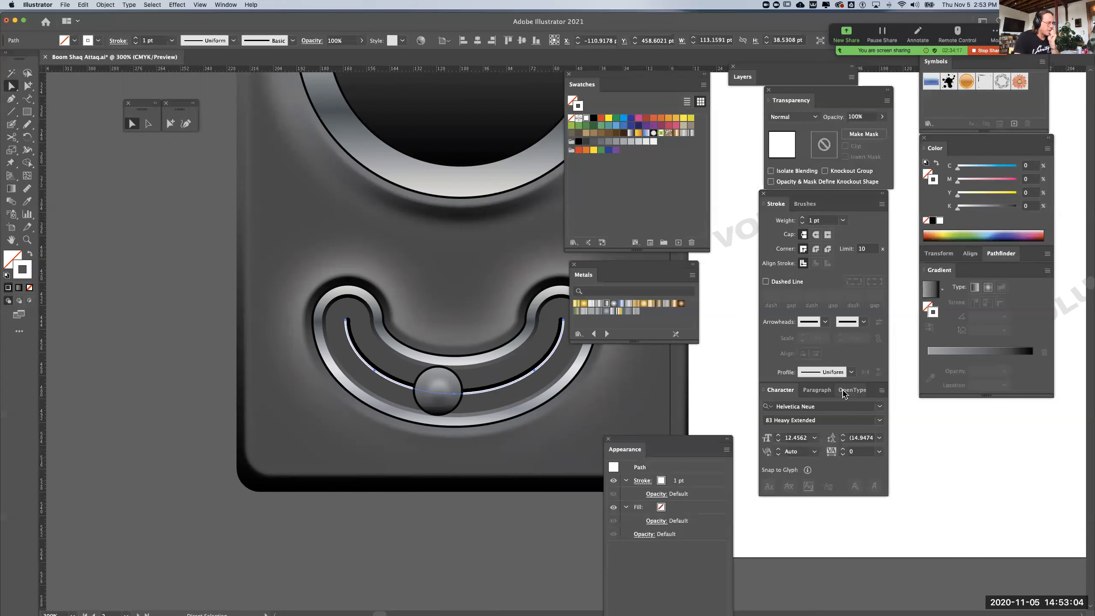
left_click(852, 373)
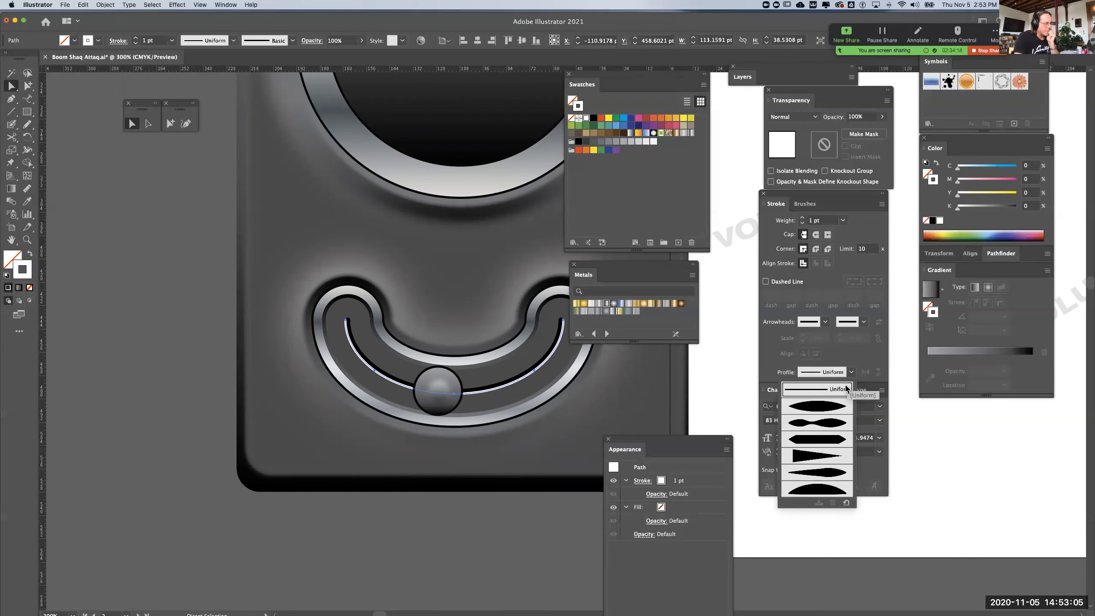
left_click(833, 410)
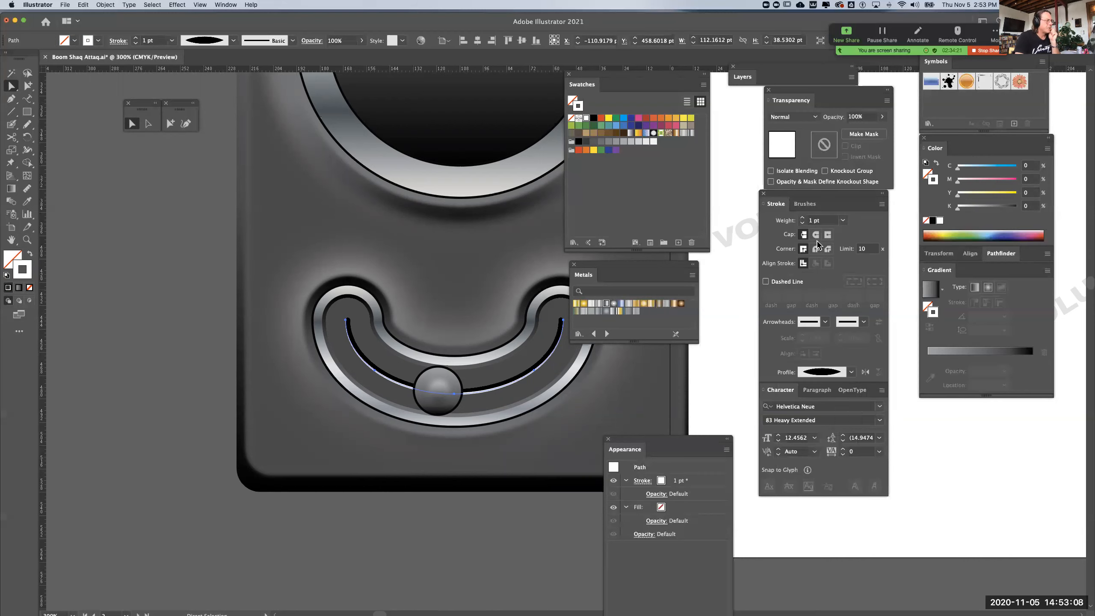
Lower the white edge highlight's opacity to 42% and deselect it
left_click(882, 116)
left_click_drag(879, 130, 853, 130)
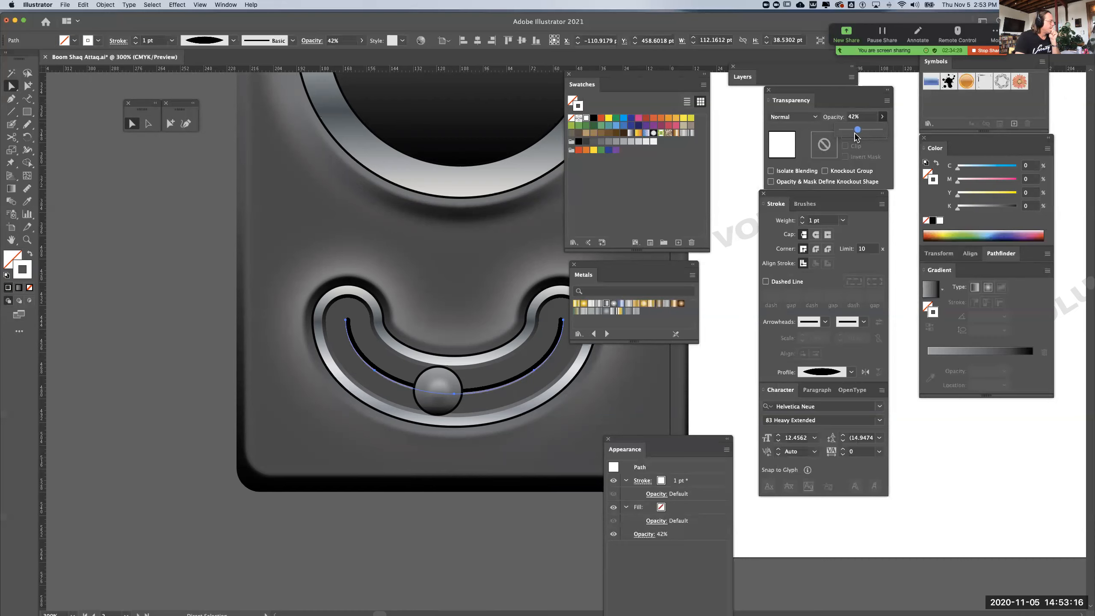
left_click(162, 283)
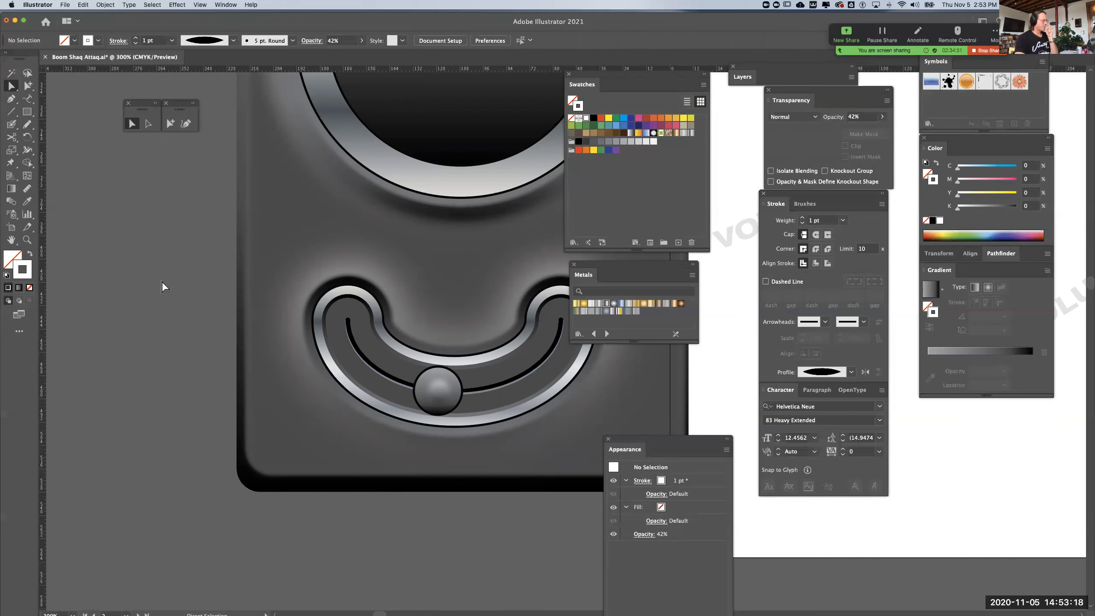
Move the left-hand device and its labels clear of the artboard, and place a duplicate between it and the artboard
key("super+minus")
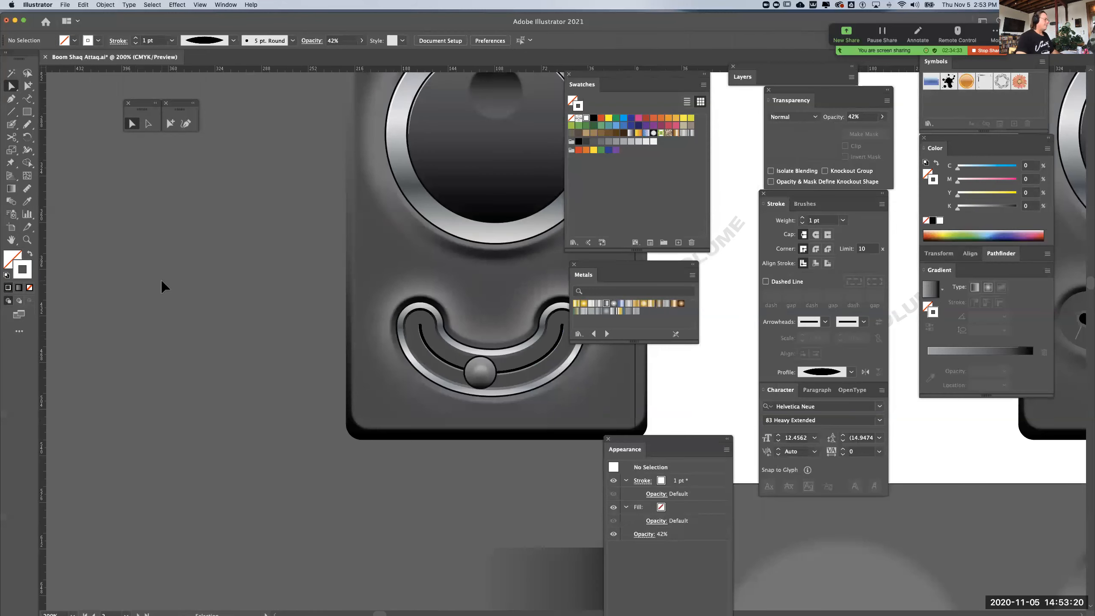
key("super+minus")
left_click_drag(249, 304, 101, 462)
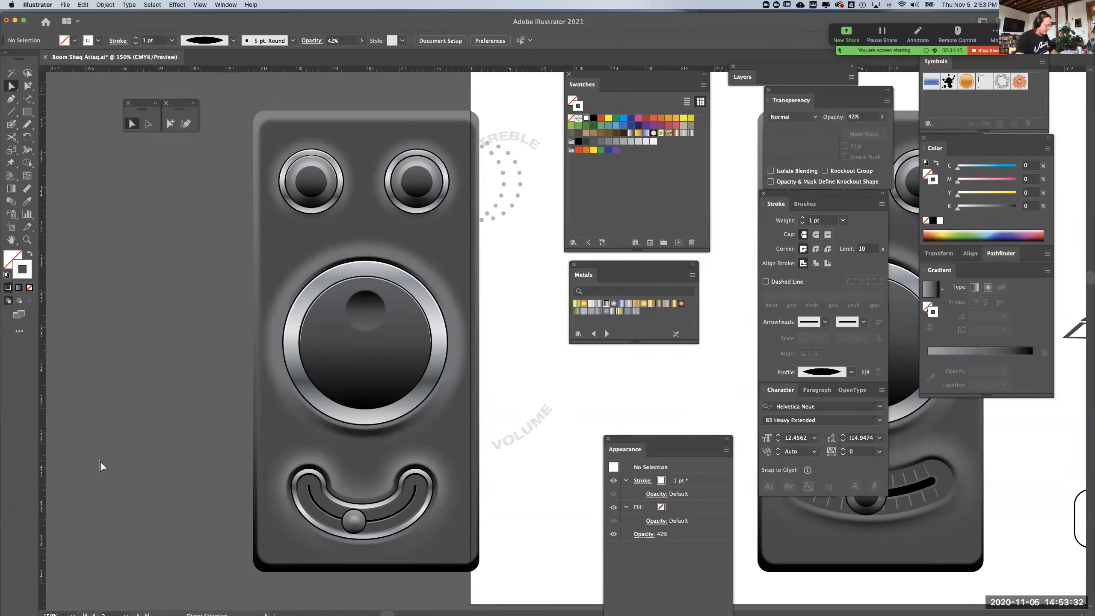
key("super+minus")
key("super+minus")
key("super+minus")
left_click_drag(365, 391, 215, 416)
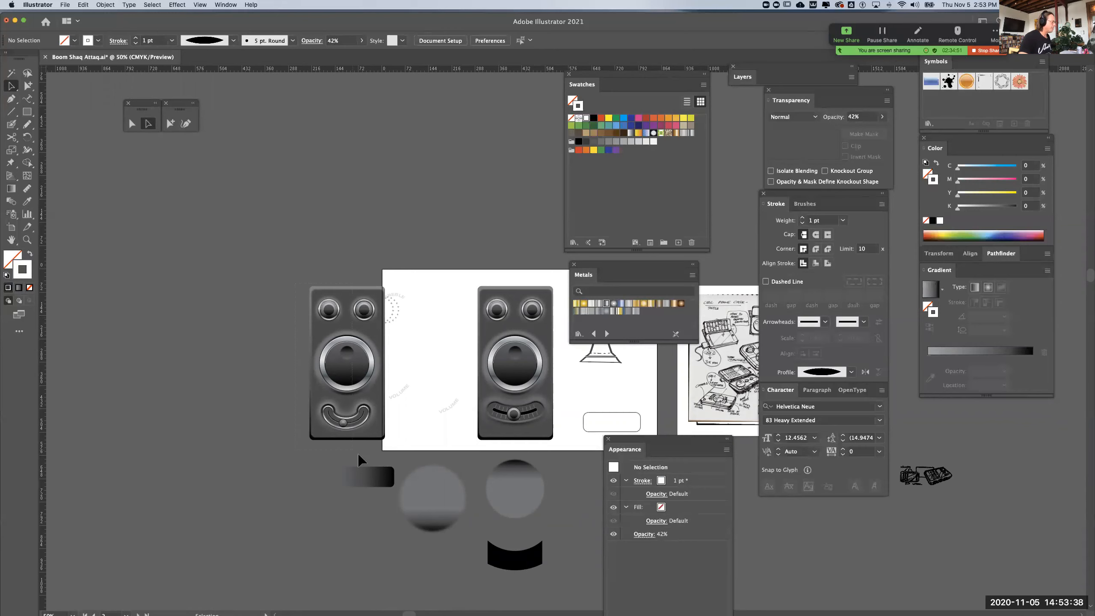
left_click(378, 447)
left_click_drag(371, 352, 138, 350)
left_click_drag(186, 388, 326, 371)
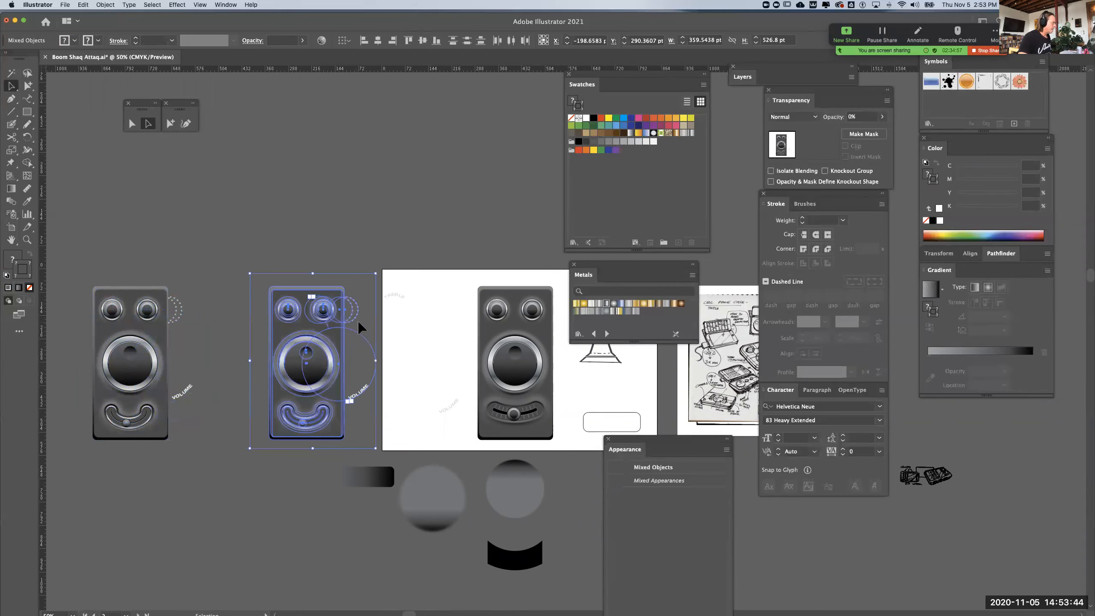
left_click(362, 285)
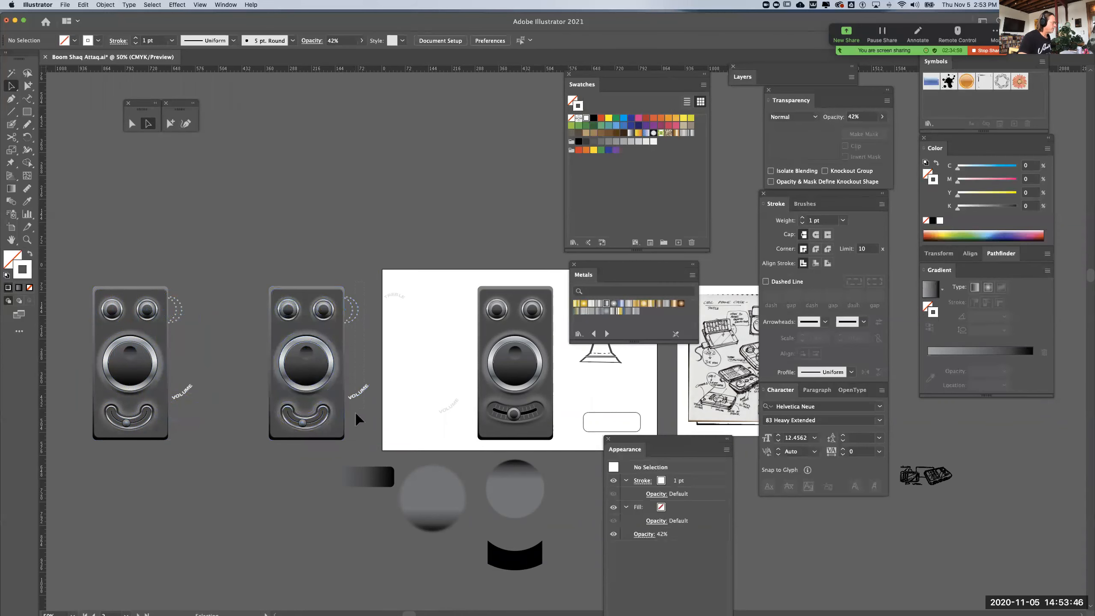
Move the duplicate device's VOLUME label and both dotted circles into the empty area above it
left_click_drag(352, 410, 357, 266)
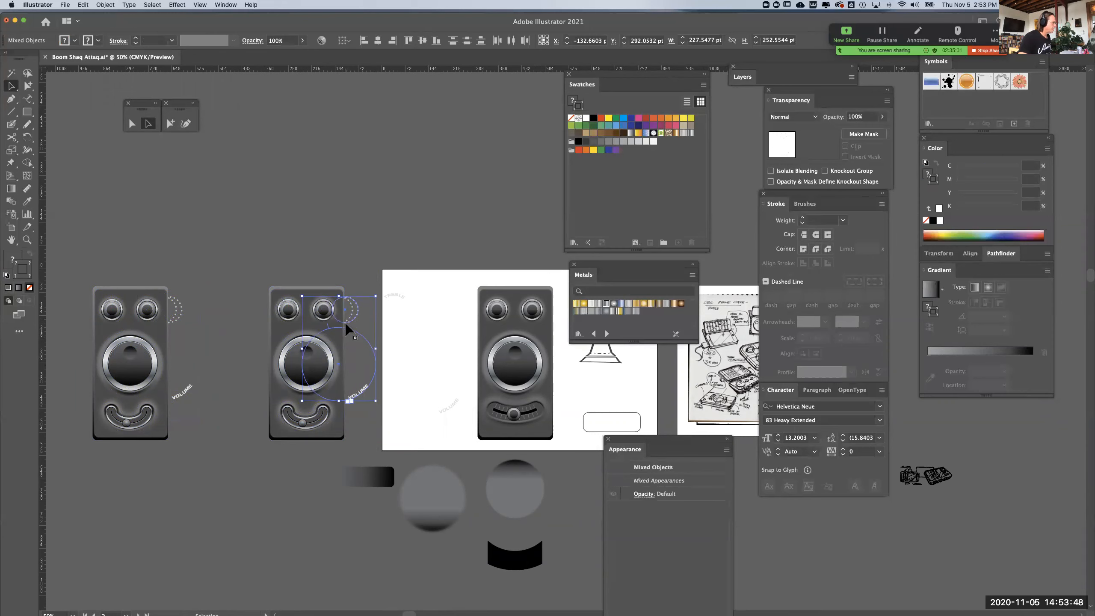
left_click_drag(346, 311, 346, 132)
left_click(349, 303)
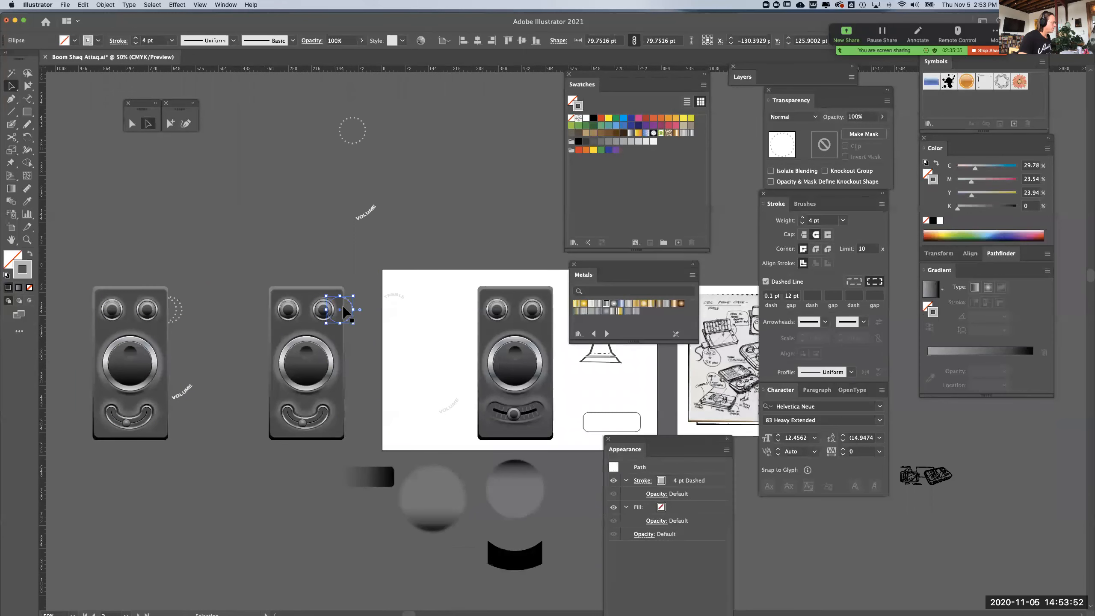
left_click_drag(342, 314, 335, 184)
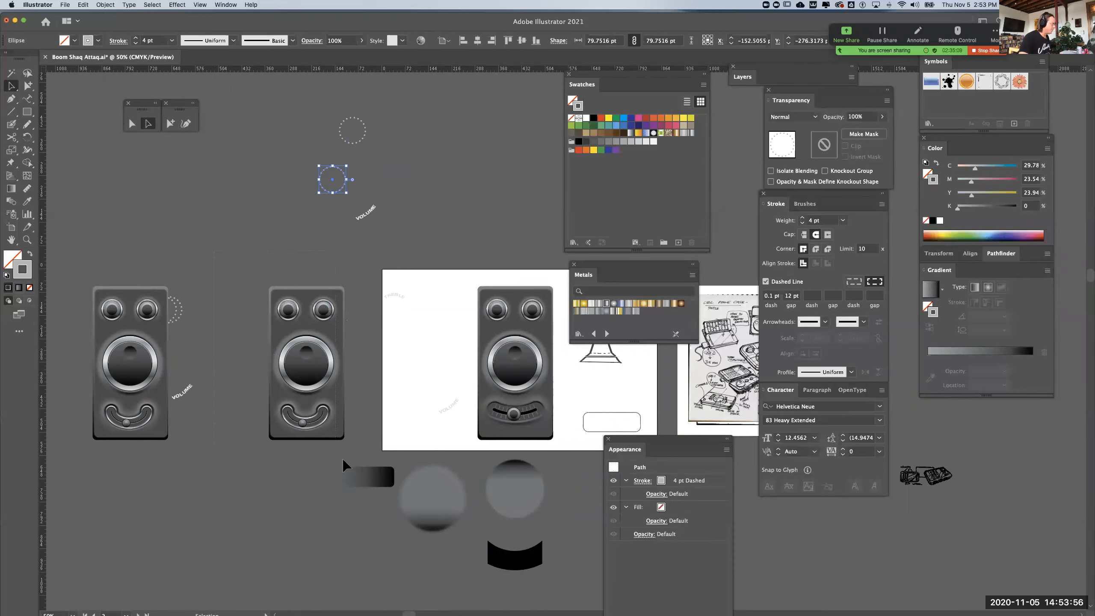
Try rotating the duplicate device 90 degrees counterclockwise so that it lies horizontally
left_click_drag(358, 455, 357, 453)
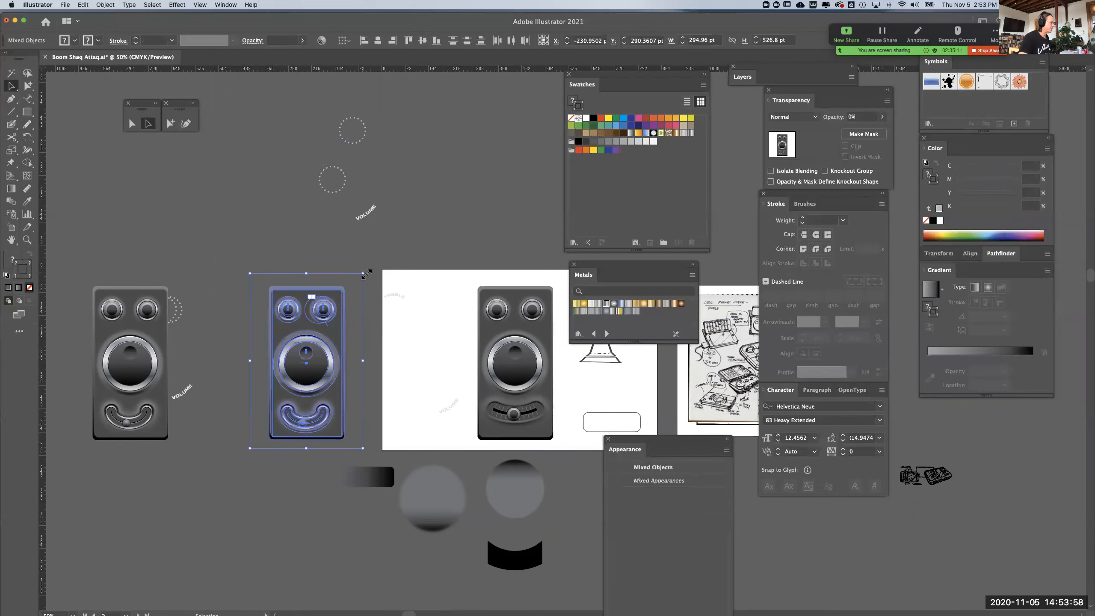
left_click_drag(365, 269, 242, 295)
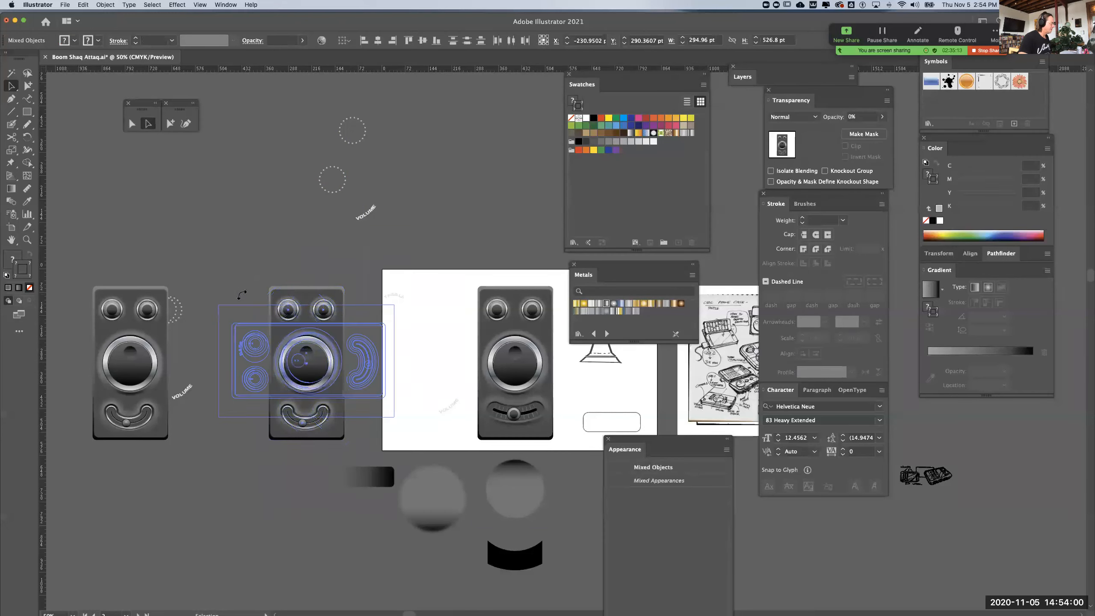
left_click_drag(272, 254, 281, 243)
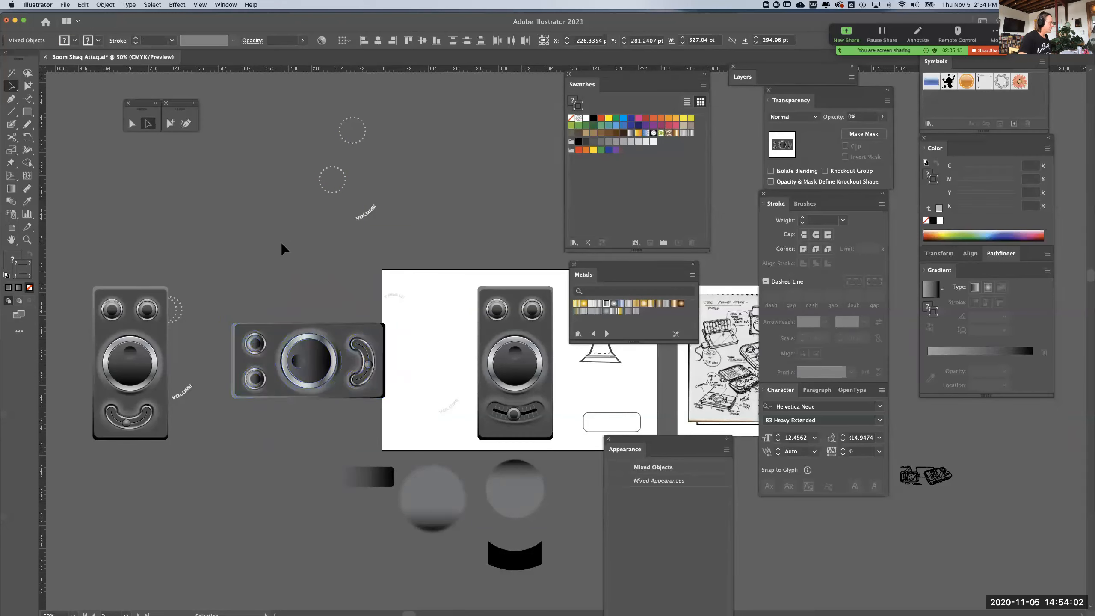
left_click(281, 243)
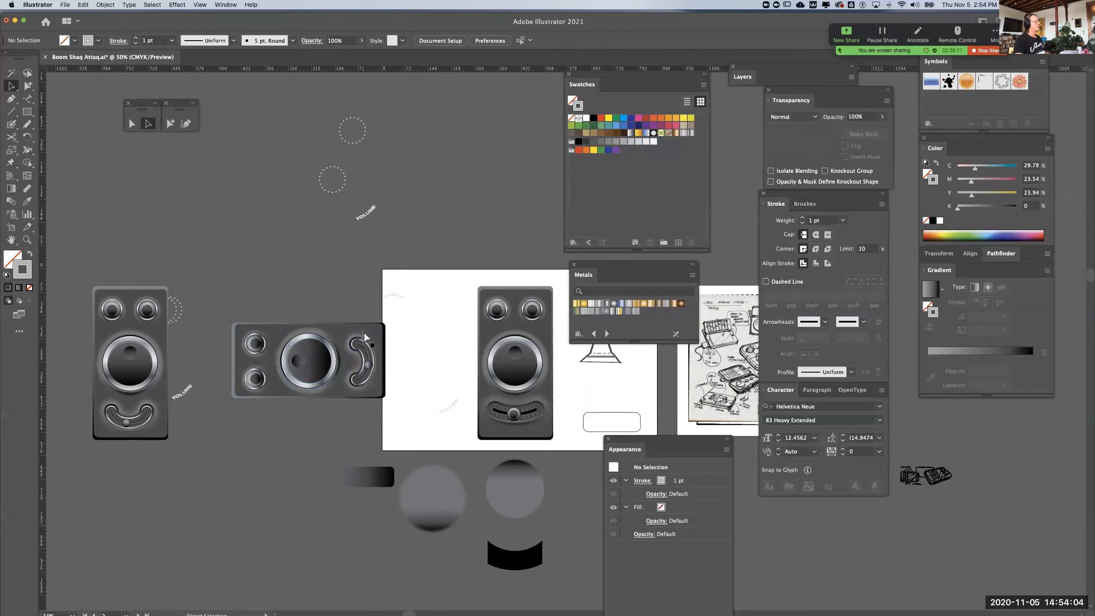
key("super+z")
key("super+z")
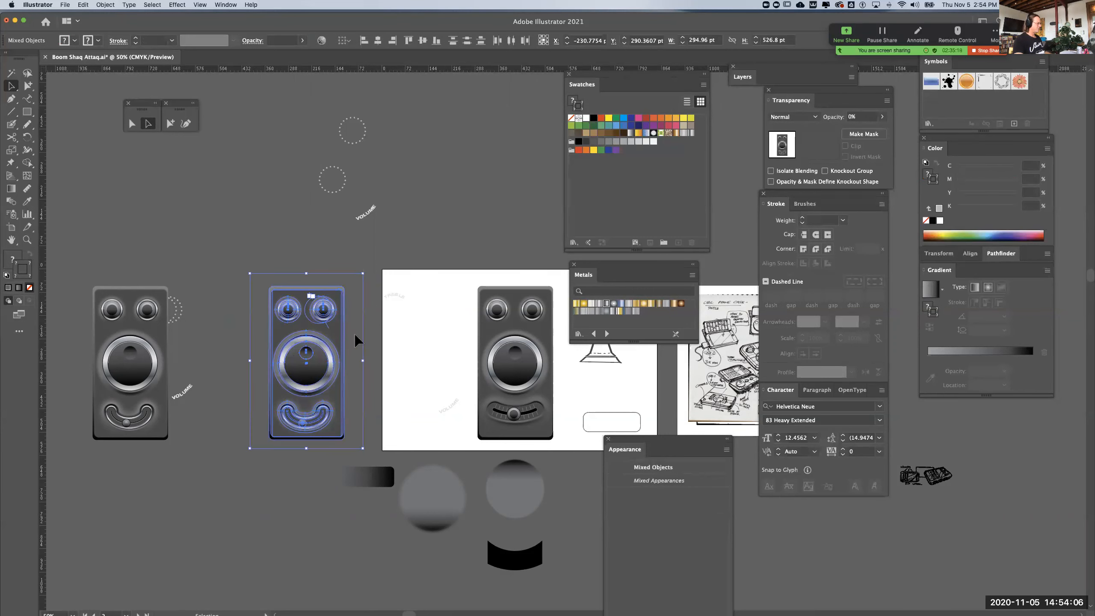
left_click(374, 309)
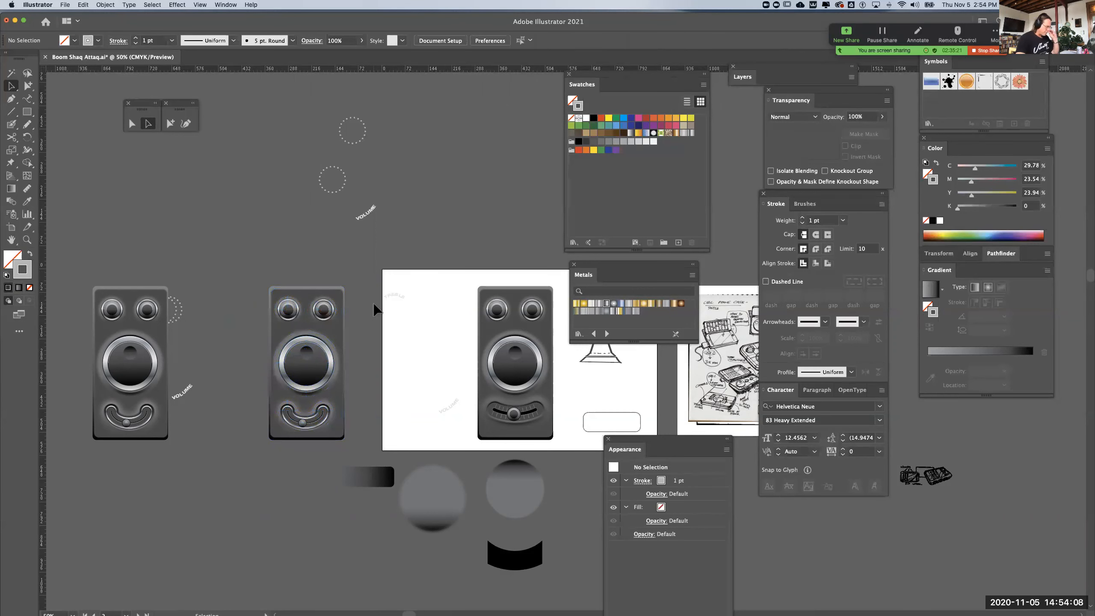
Place a copy of the chrome rim shape from the duplicate device's curved slot just below that device
left_click_drag(443, 371, 335, 349)
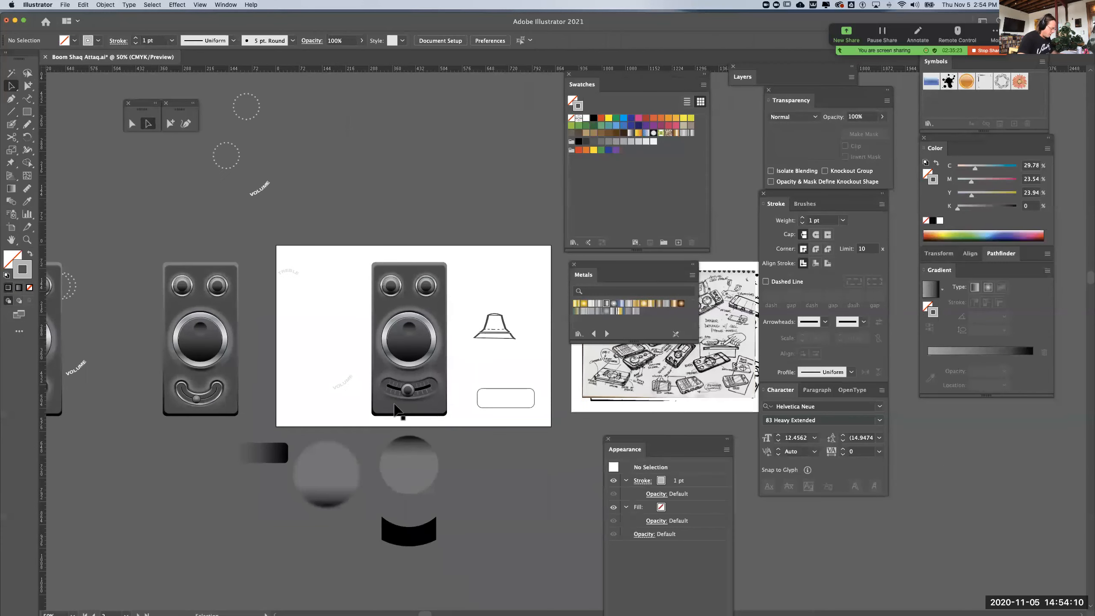
key("super+equal")
key("super+equal")
left_click_drag(295, 442, 623, 394)
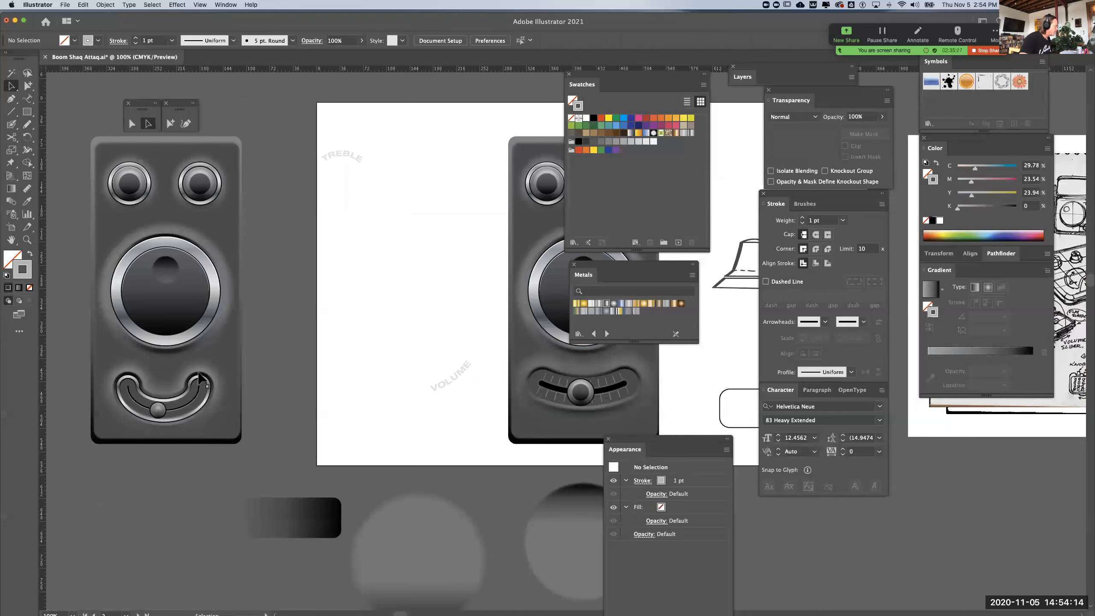
left_click(208, 380)
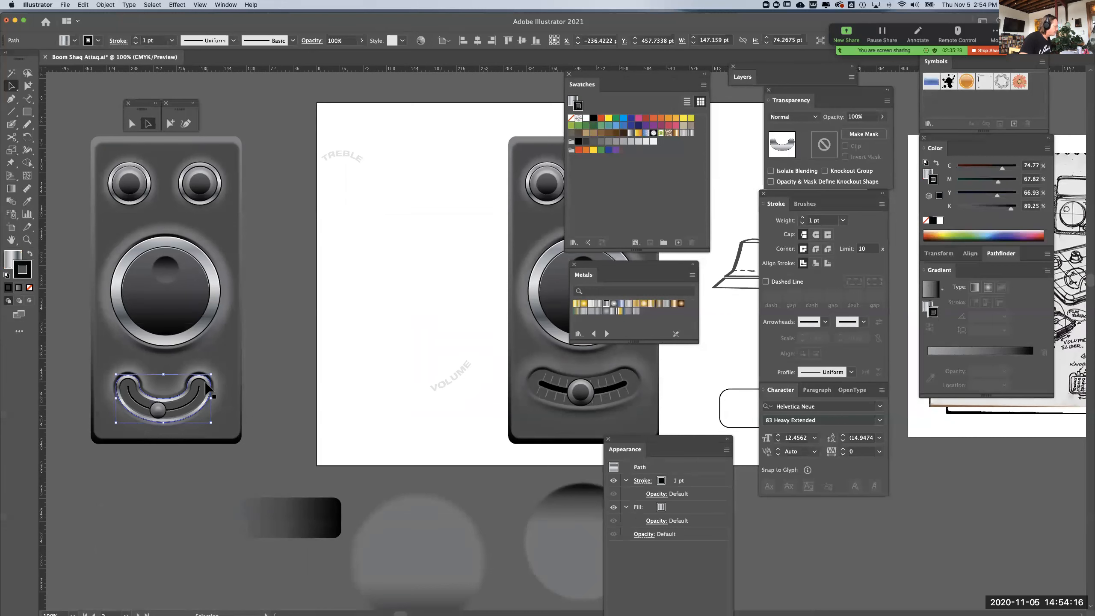
left_click_drag(209, 380, 265, 437)
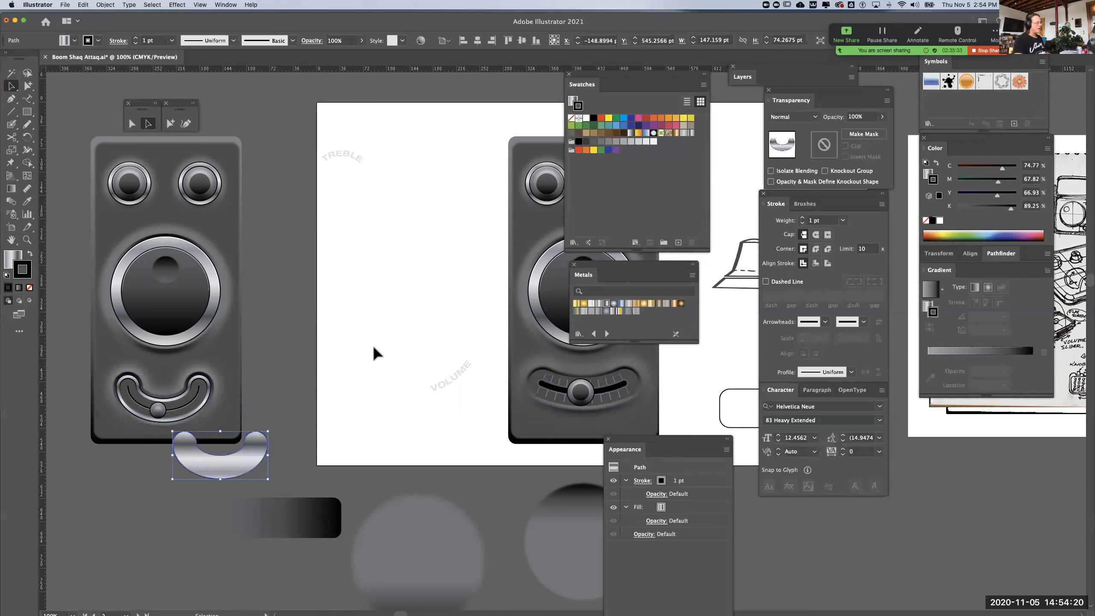
left_click(422, 329)
Create an inward copy of the curved slot shape on the artboard's device using Offset Path at -5 pt with miter joins
left_click_drag(423, 329, 116, 340)
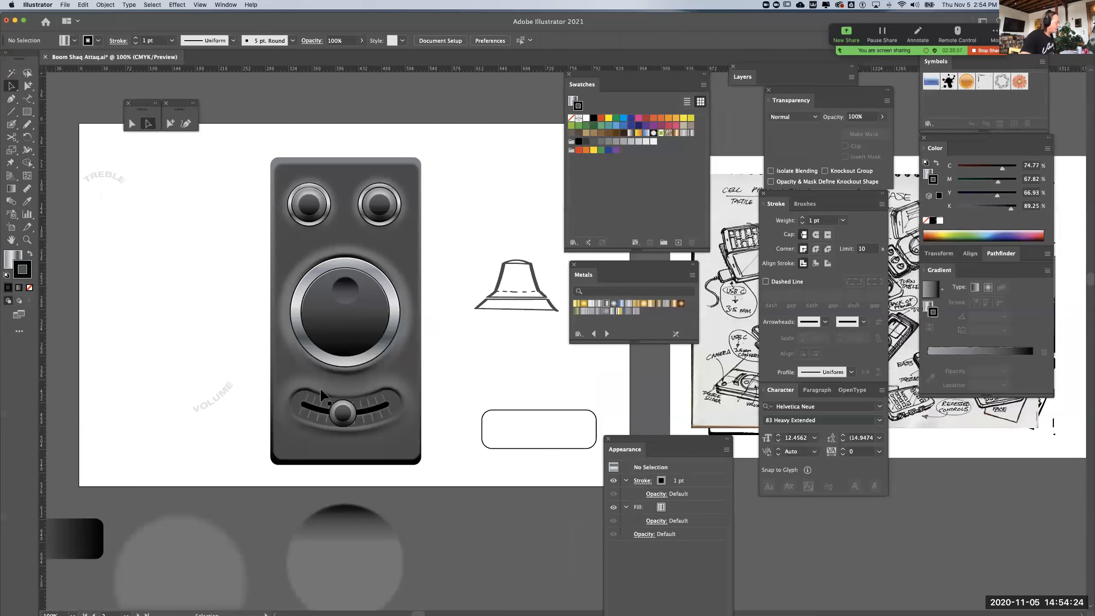
mouse_move(321, 392)
left_mouse_down()
mouse_move(393, 383)
mouse_move(375, 392)
left_mouse_up()
left_click(370, 388)
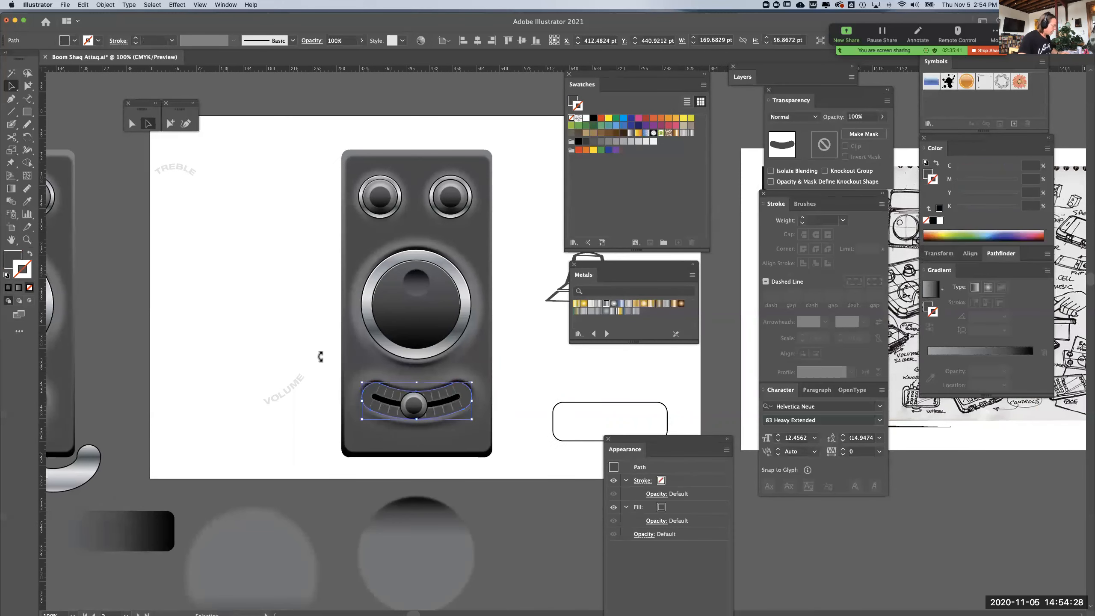
left_click(106, 4)
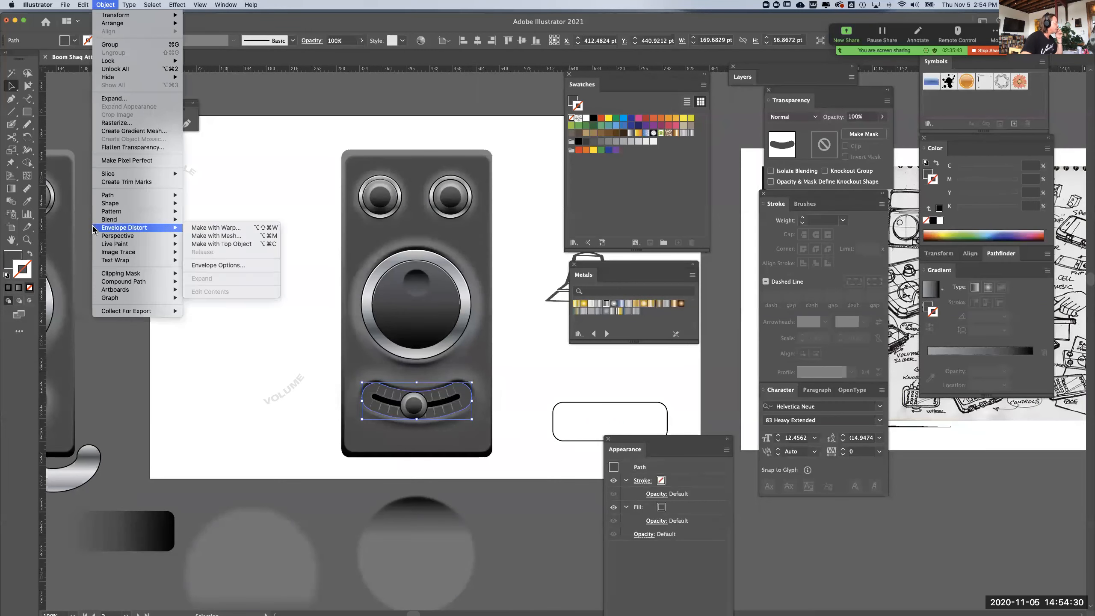
mouse_move(98, 198)
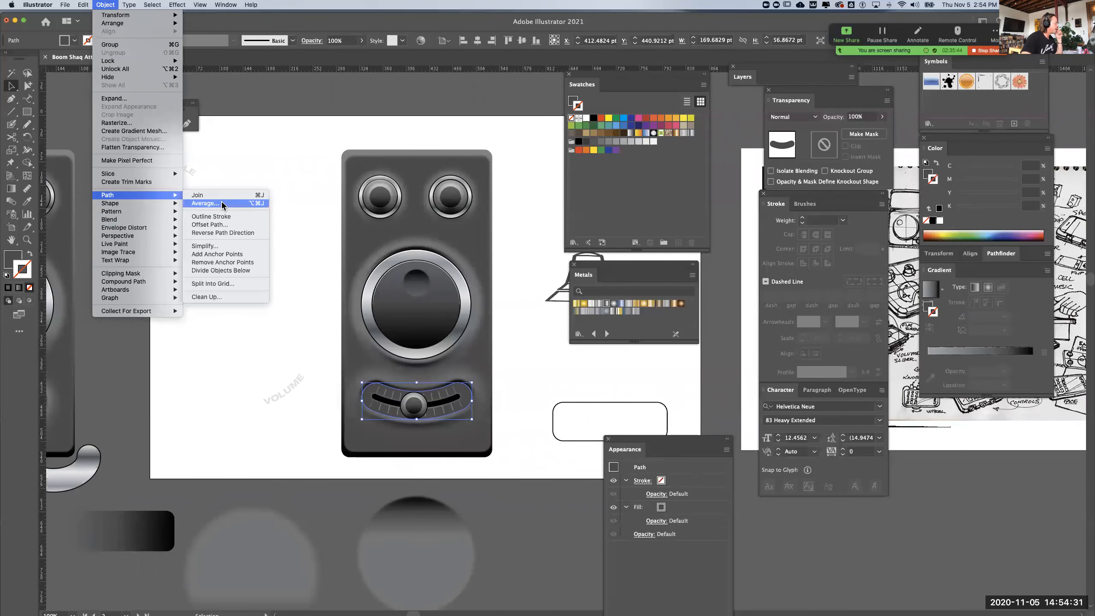
left_click(223, 225)
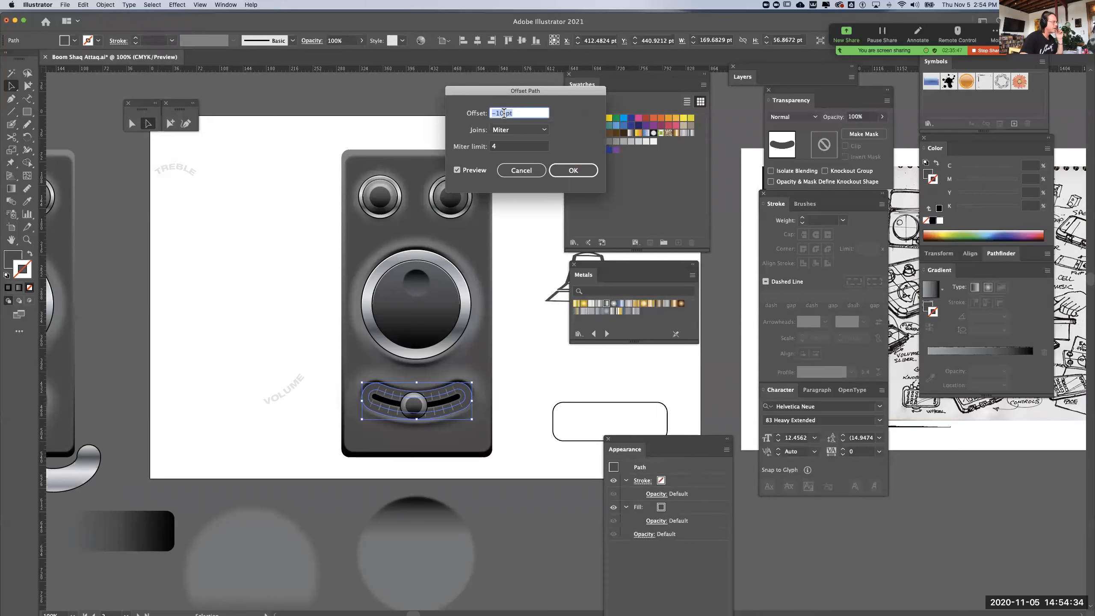
left_click(503, 113)
key("BackSpace")
key("BackSpace")
type("2")
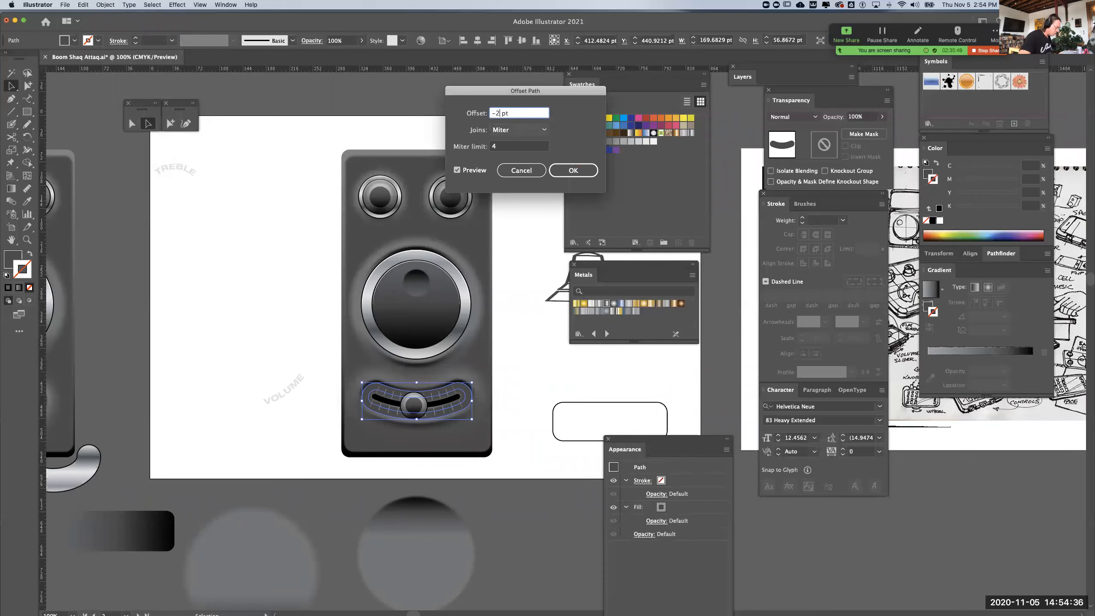
key("Tab")
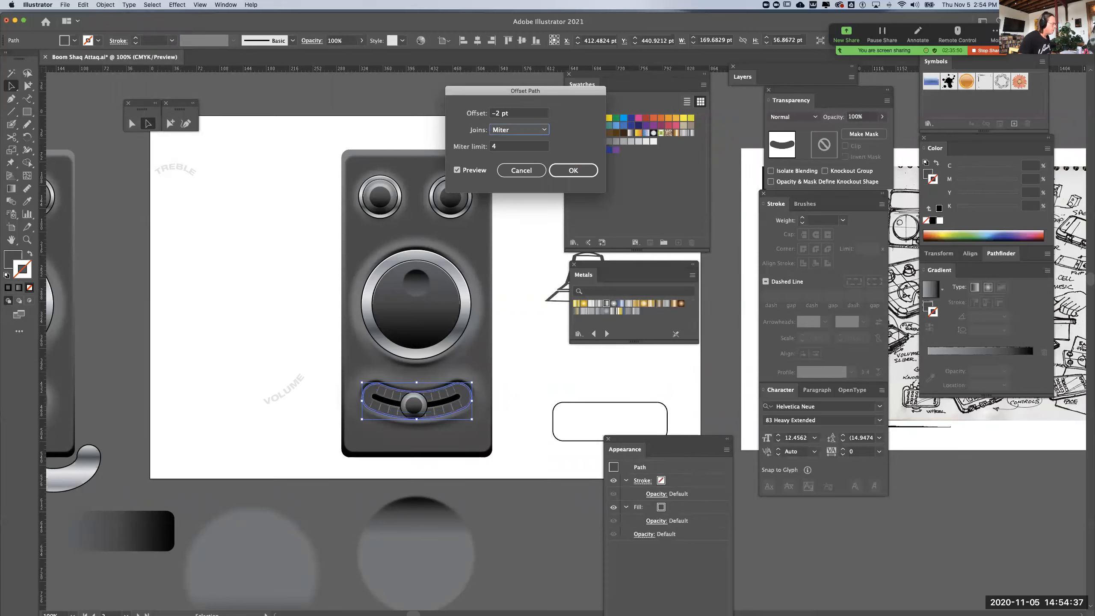
left_click(498, 113)
key("BackSpace")
type("3")
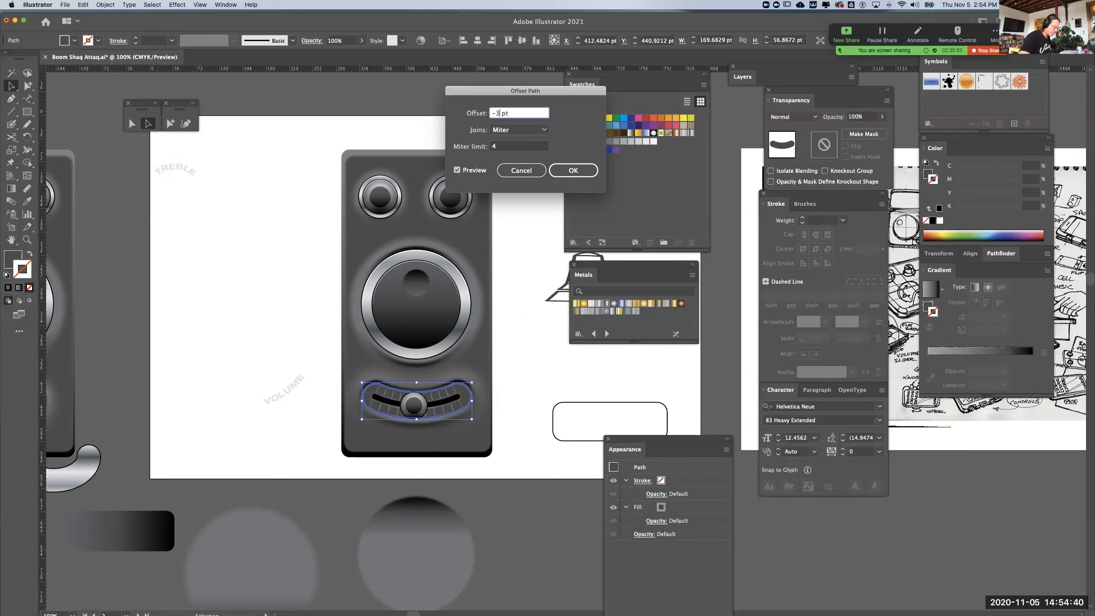
key("Tab")
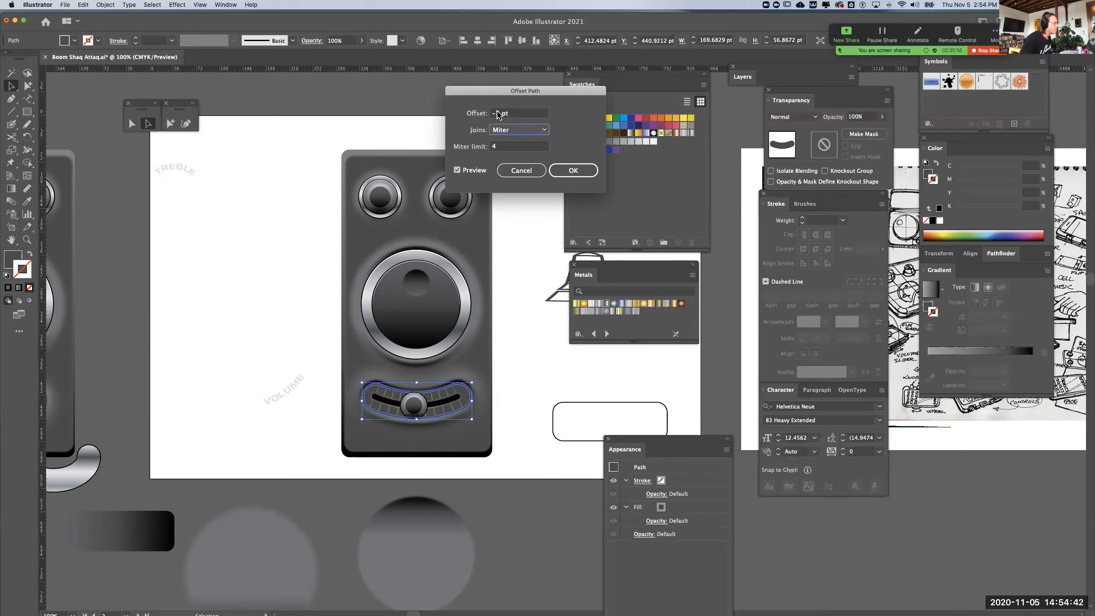
left_click(498, 113)
key("BackSpace")
key("Tab")
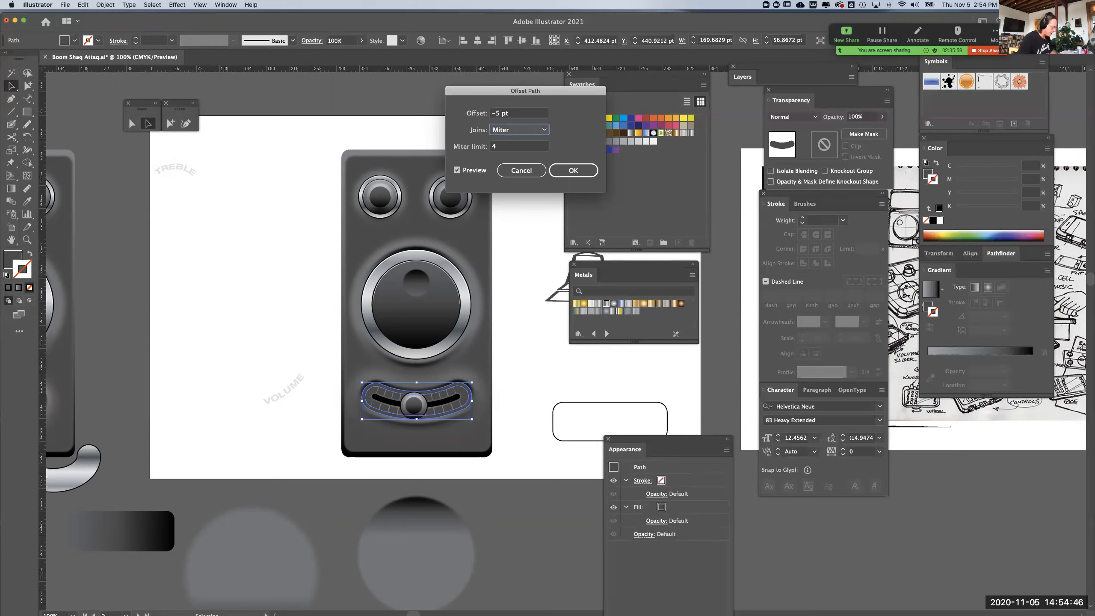
left_click(564, 172)
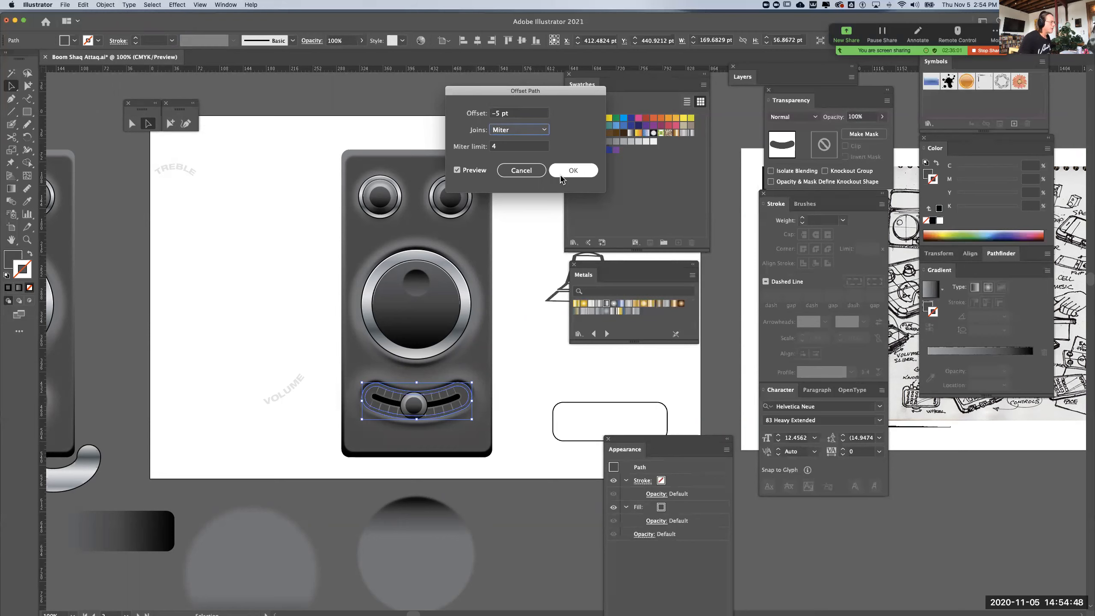
left_click(532, 333)
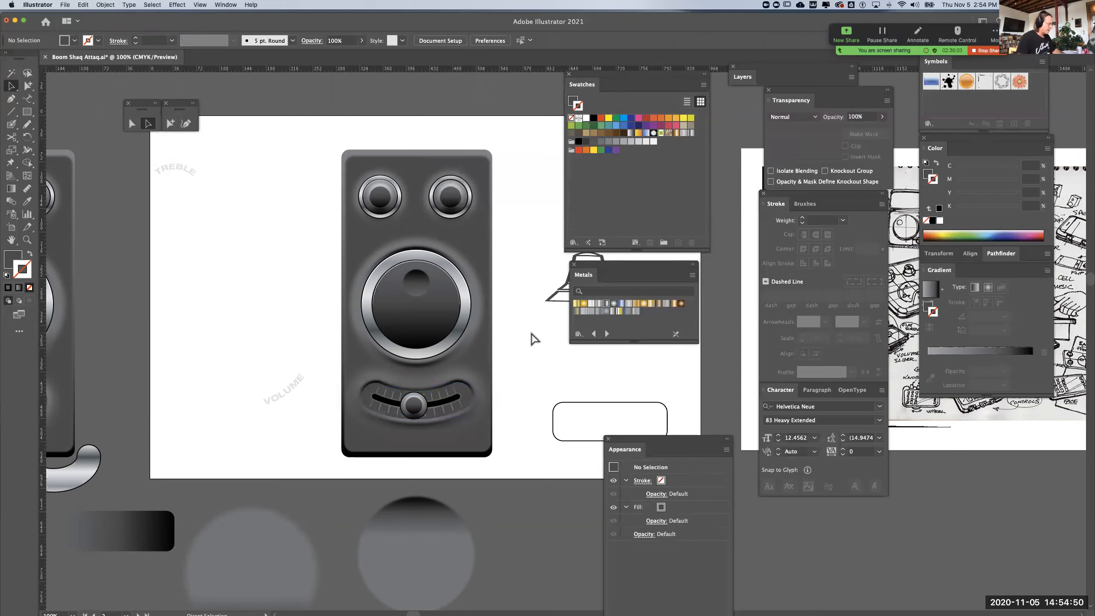
Copy the large dial's chrome ring fill and stroke onto the outer curved slot shape with the Eyedropper
key("super+equal")
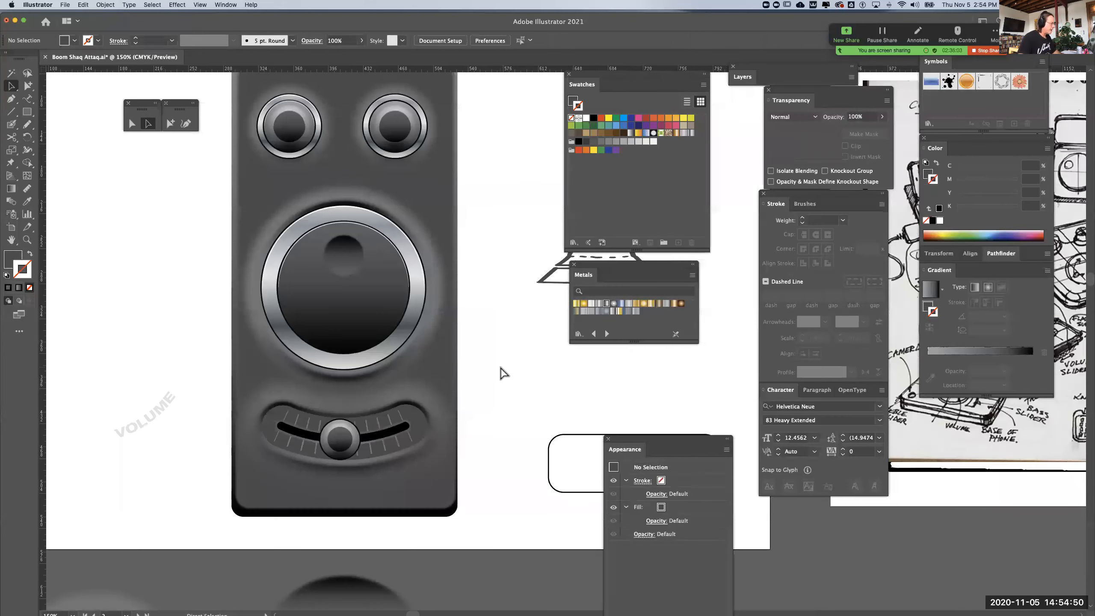
left_click(421, 425)
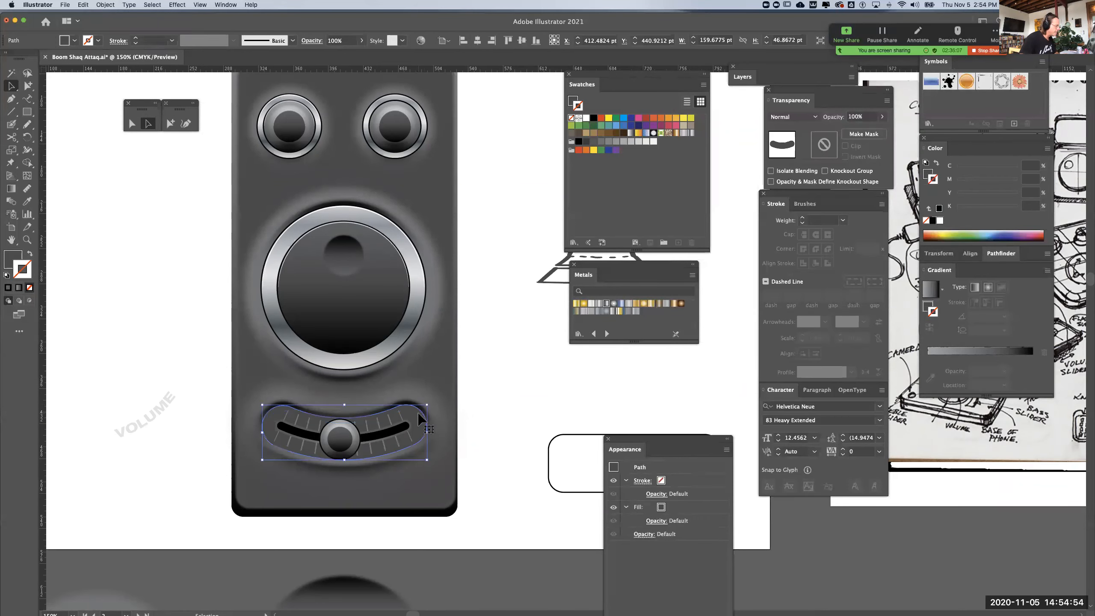
left_click(27, 200)
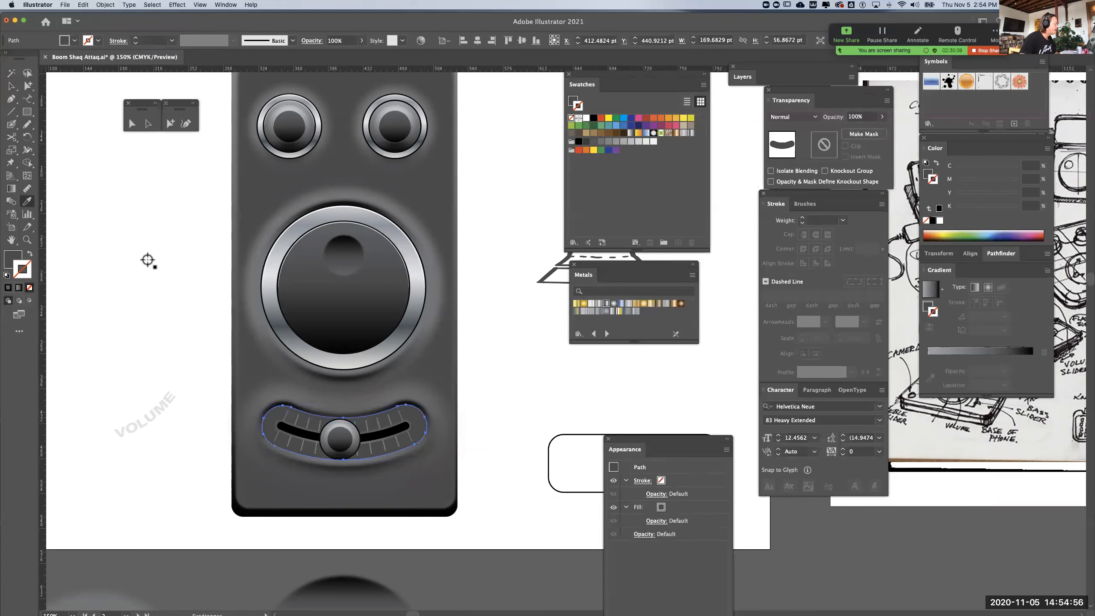
left_click(270, 281)
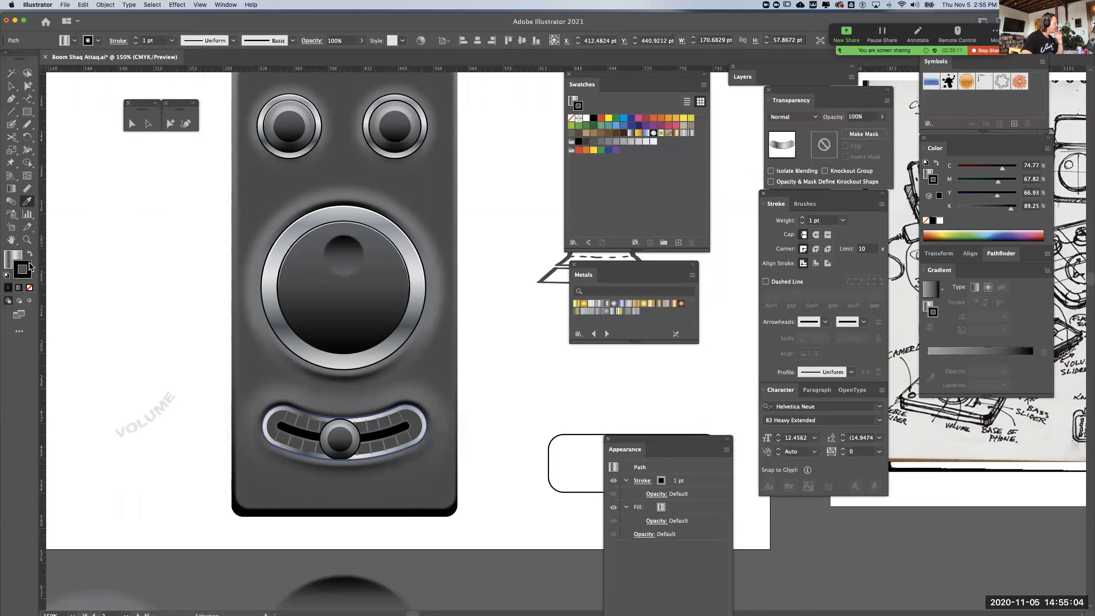
Set the outer slot shape's chrome gradient angle to 90° and reverse the gradient
left_click(18, 259)
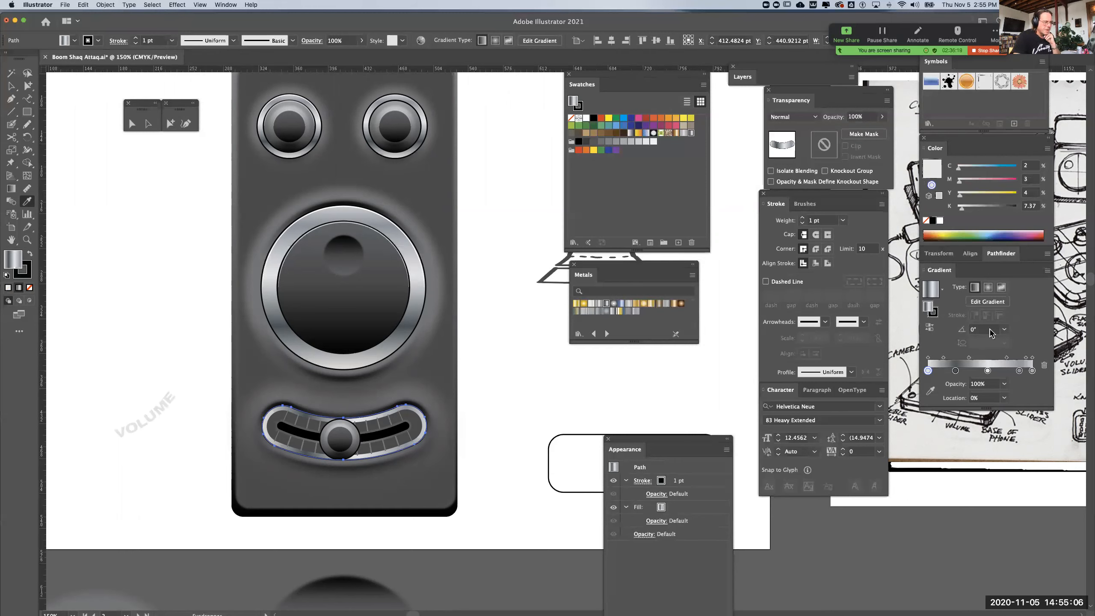
left_click(1004, 329)
left_click(1017, 390)
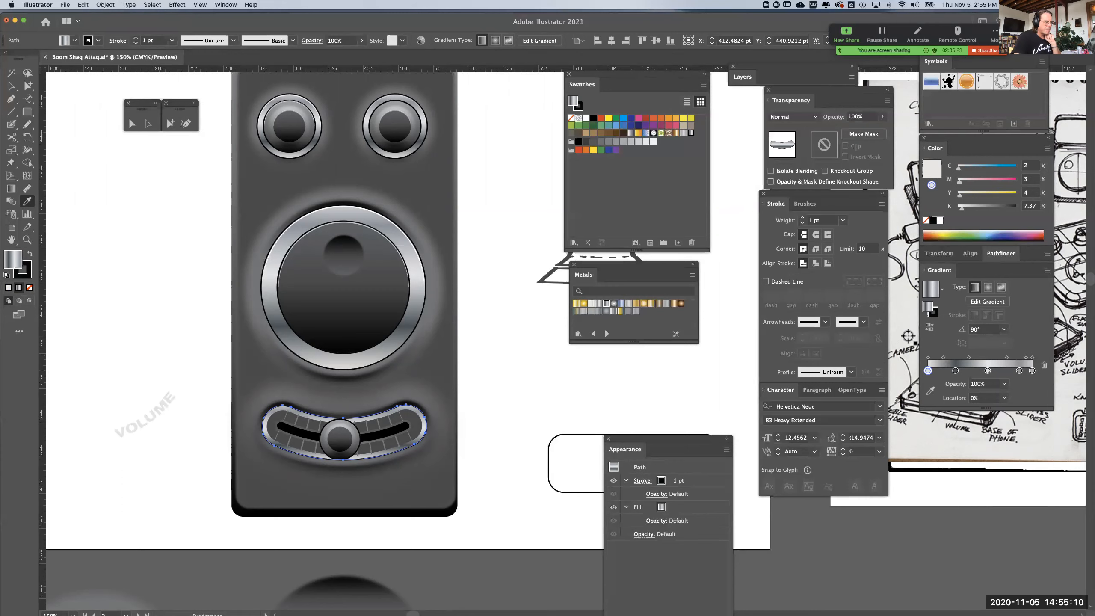
left_click(929, 327)
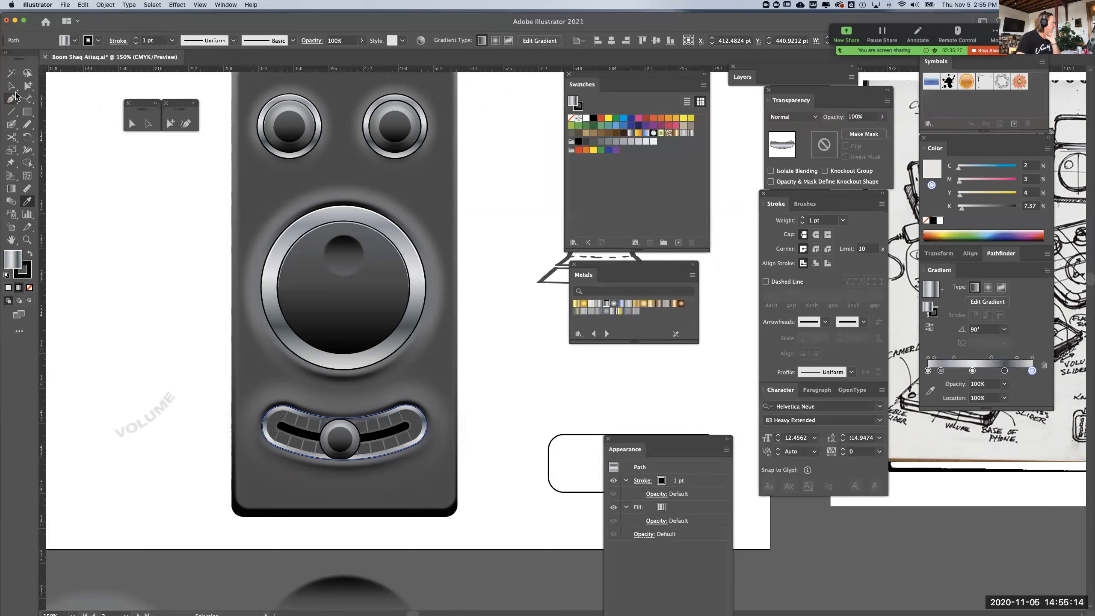
Give the inner curved slot shape a black 1 pt stroke
left_click(11, 86)
scroll(342, 482, "up", 2)
left_click(202, 376)
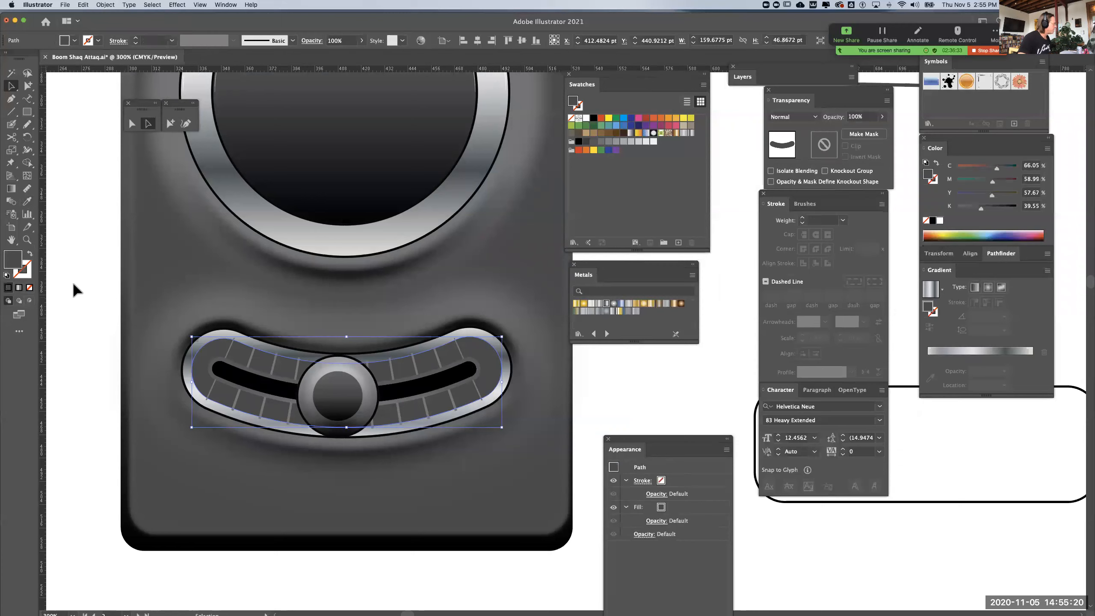
left_click(28, 275)
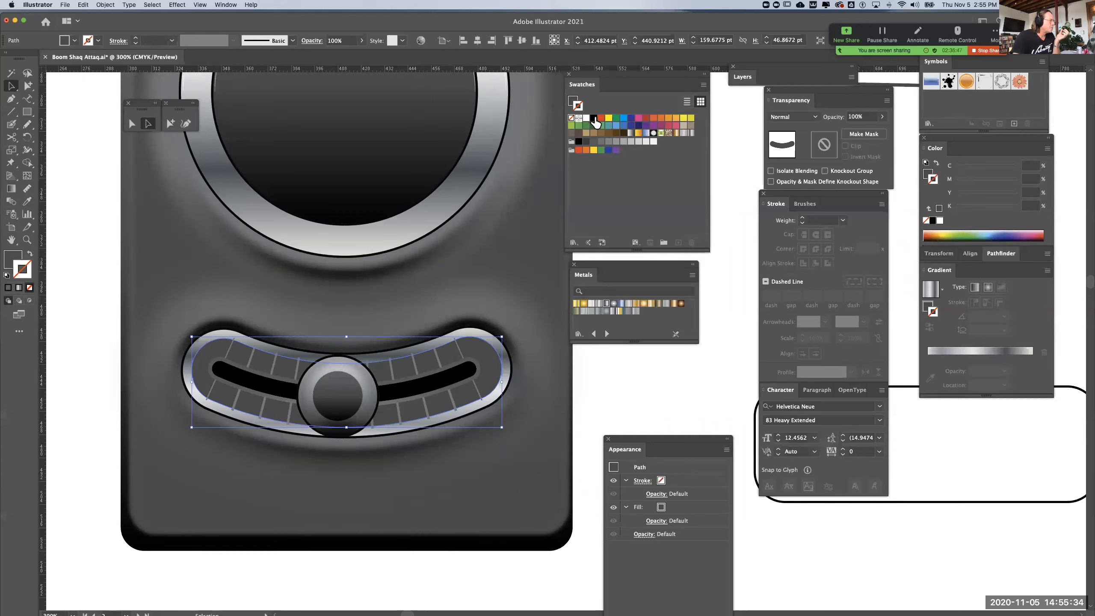
left_click(594, 119)
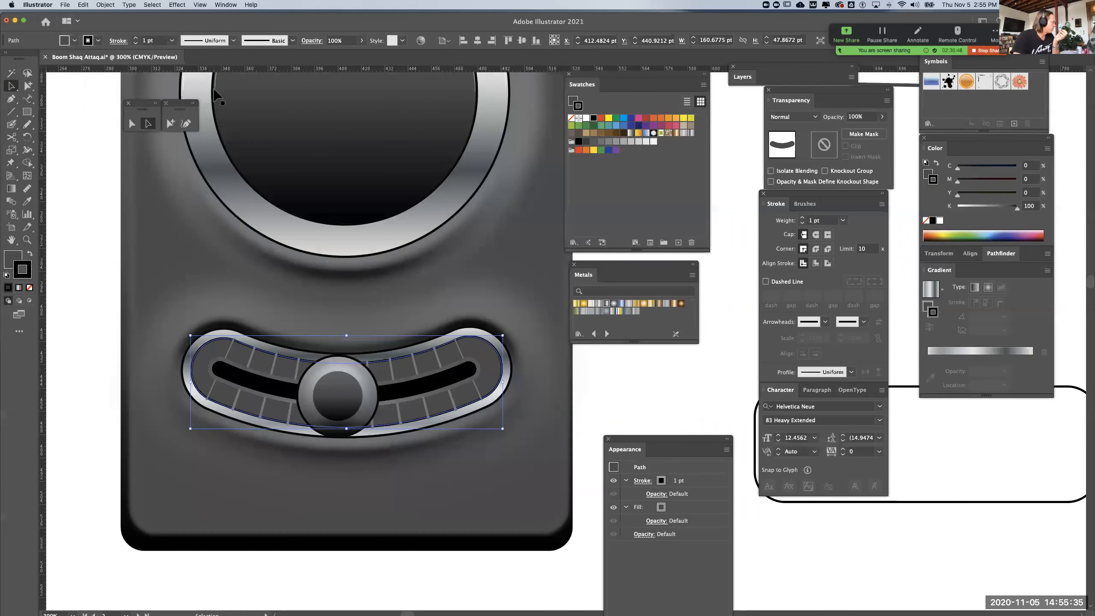
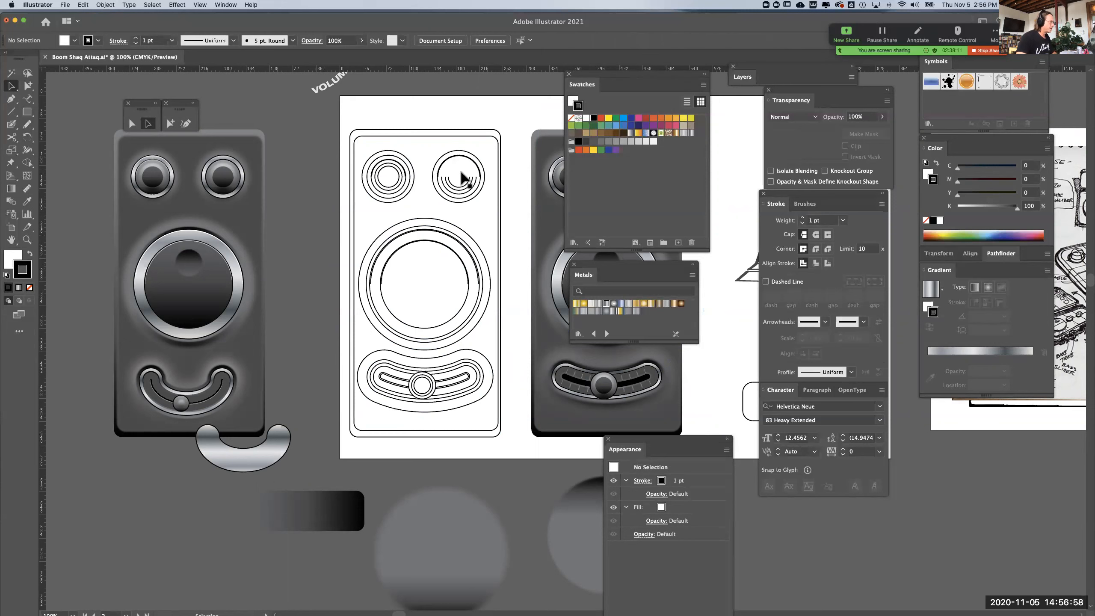
Delete the leftover highlight arcs and covering shapes from the small and large dials of the line-art device
key("Delete")
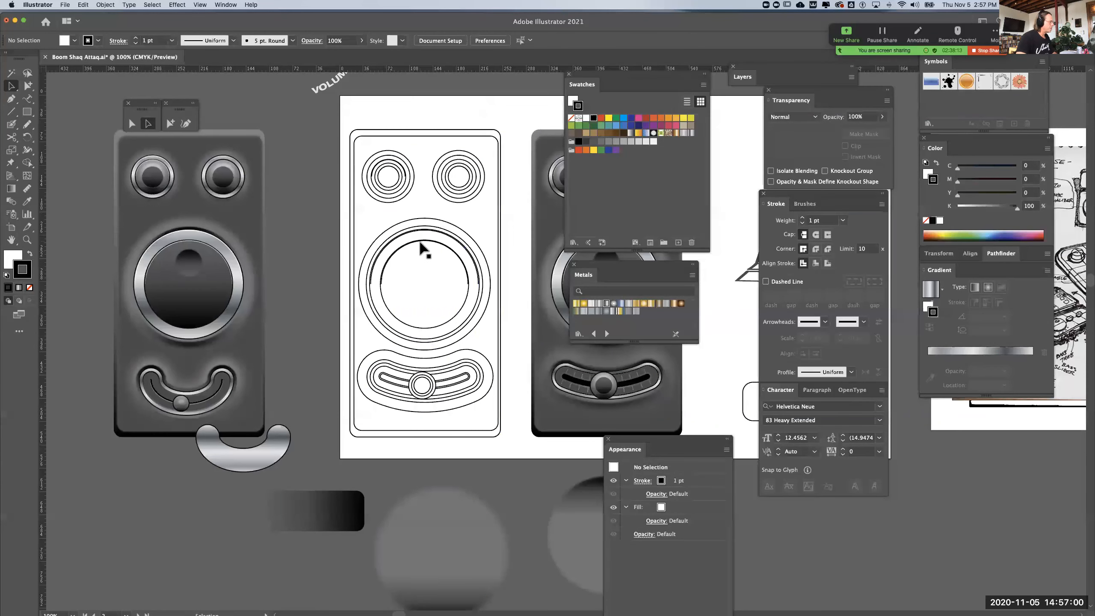
left_click(420, 240)
key("Delete")
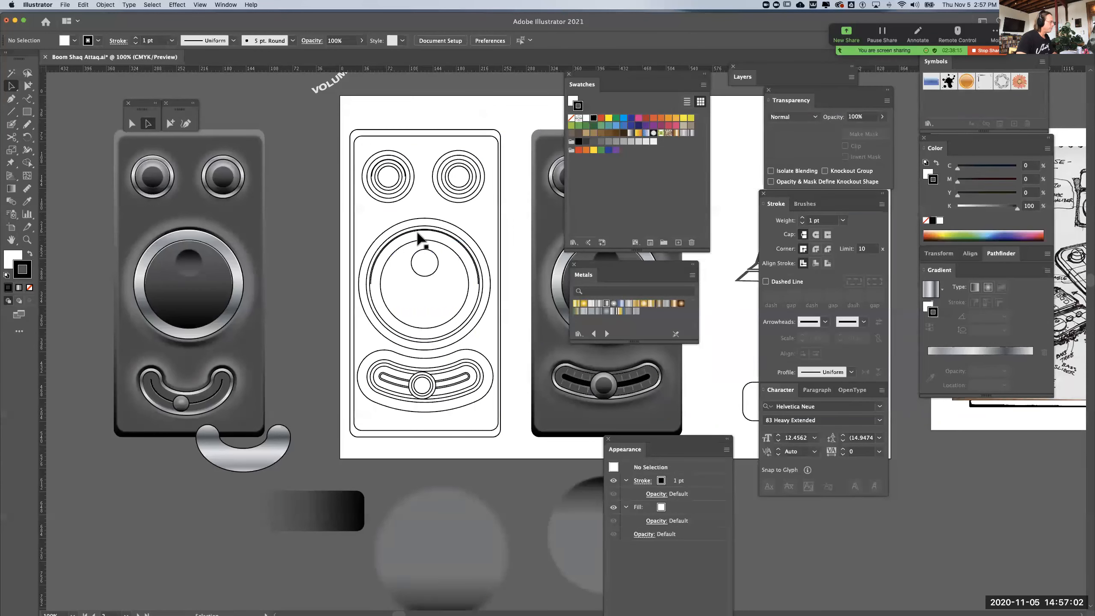
left_click(419, 233)
key("Delete")
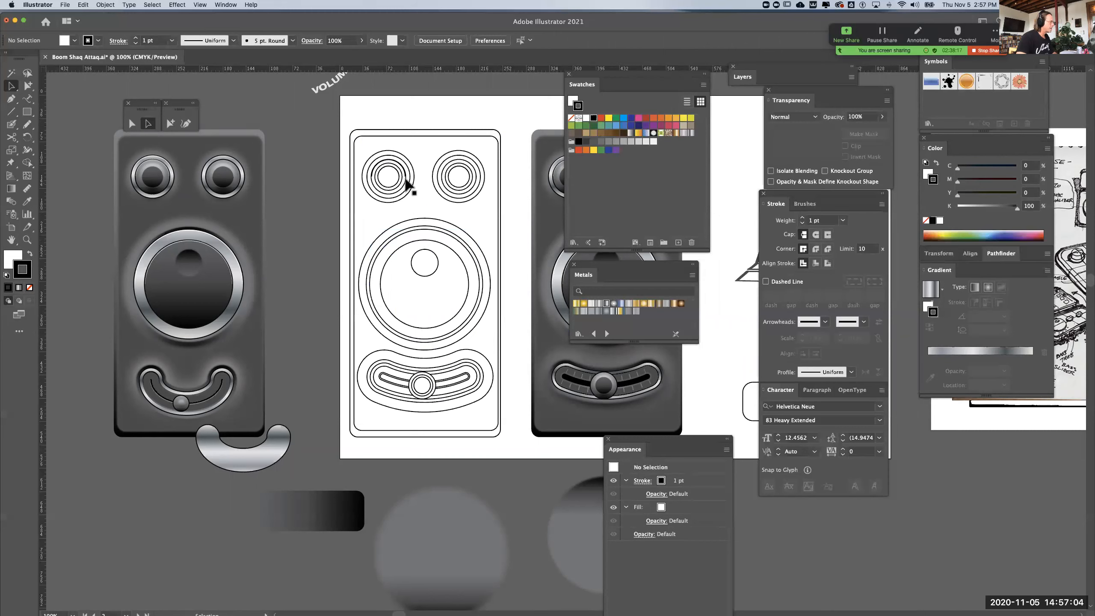
left_click(404, 172)
key("Delete")
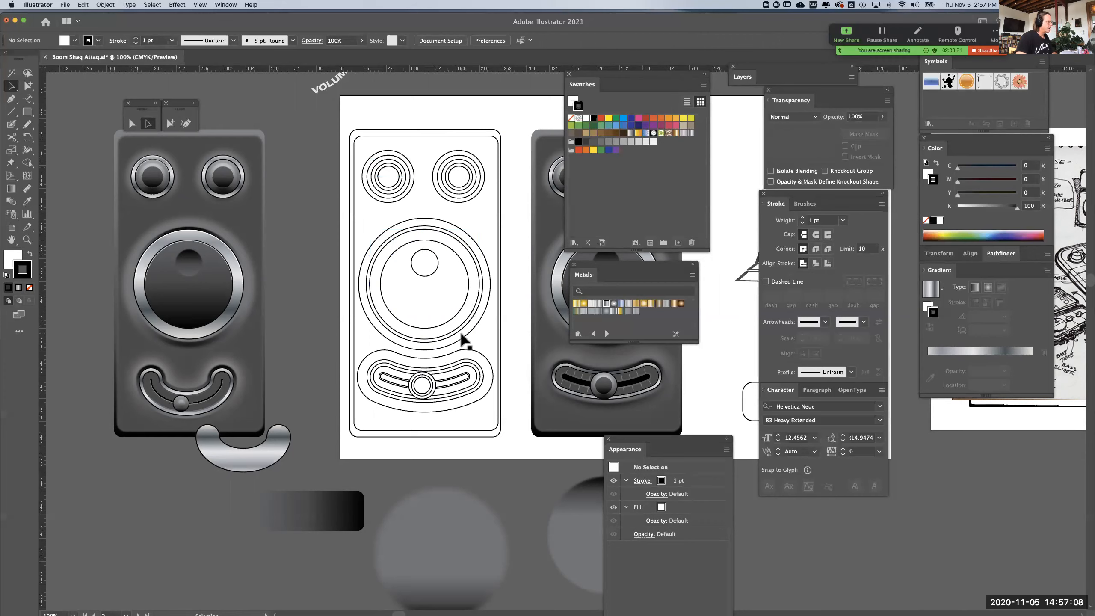
Give the line-art device's outer body rectangle a 4 pt stroke aligned to the outside
key("super+equal")
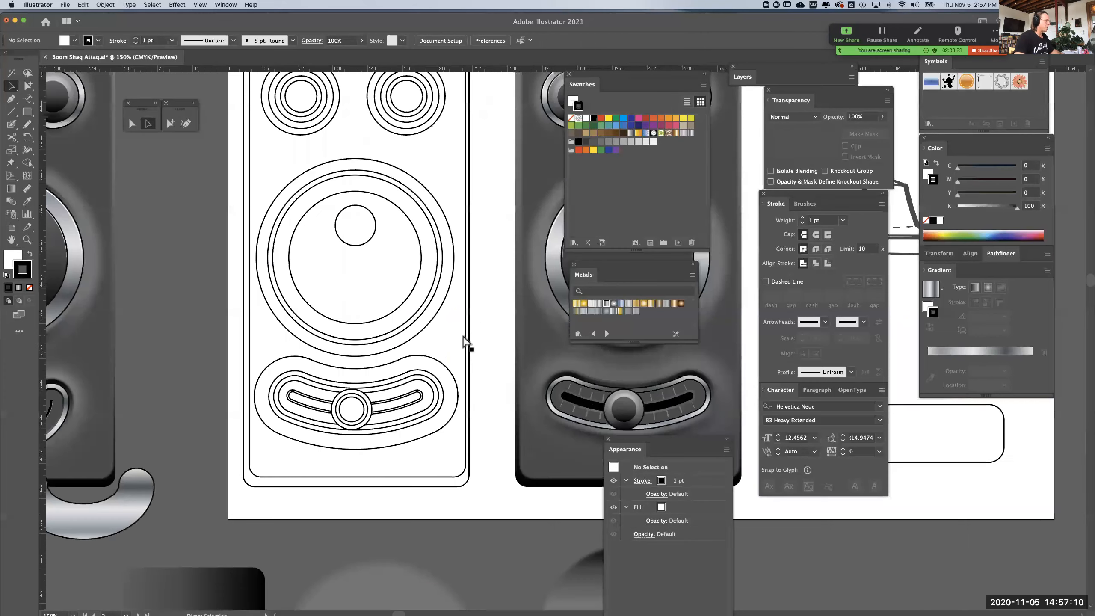
left_click_drag(450, 335, 500, 372)
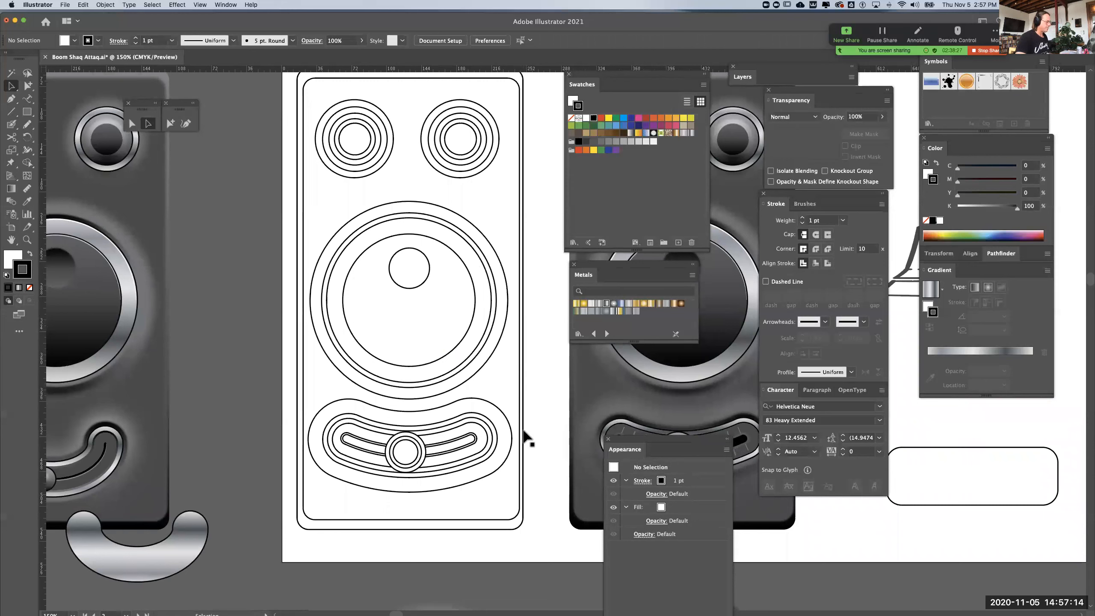
left_click(523, 428)
key("Right")
key("Right")
key("Right")
key("Right")
key("Right")
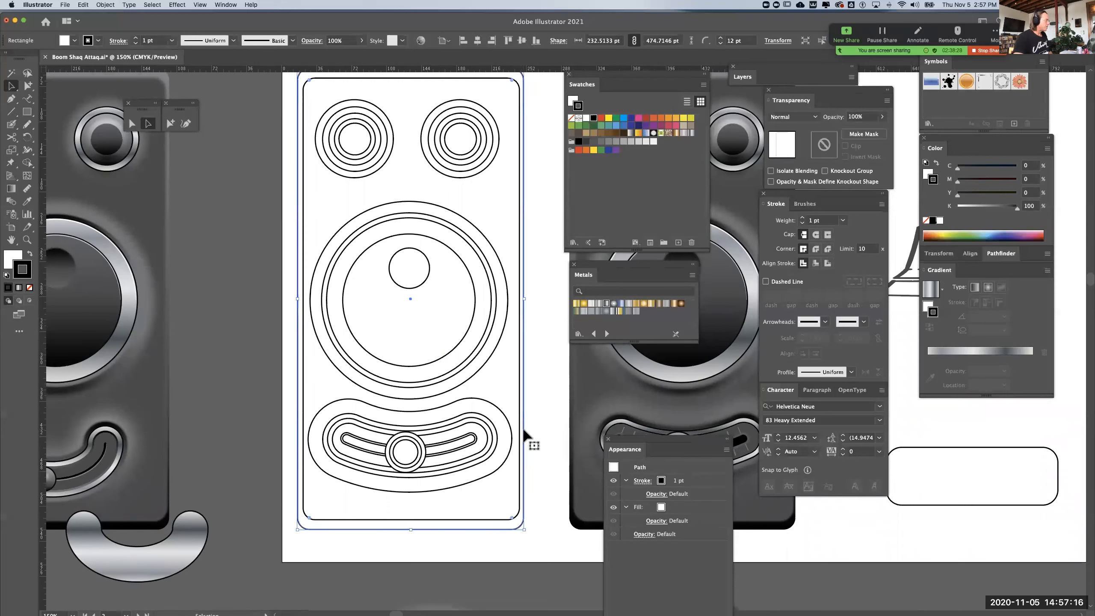
key("Right")
left_click(803, 218)
left_click(802, 218)
left_click(803, 217)
key("super+equal")
key("super+equal")
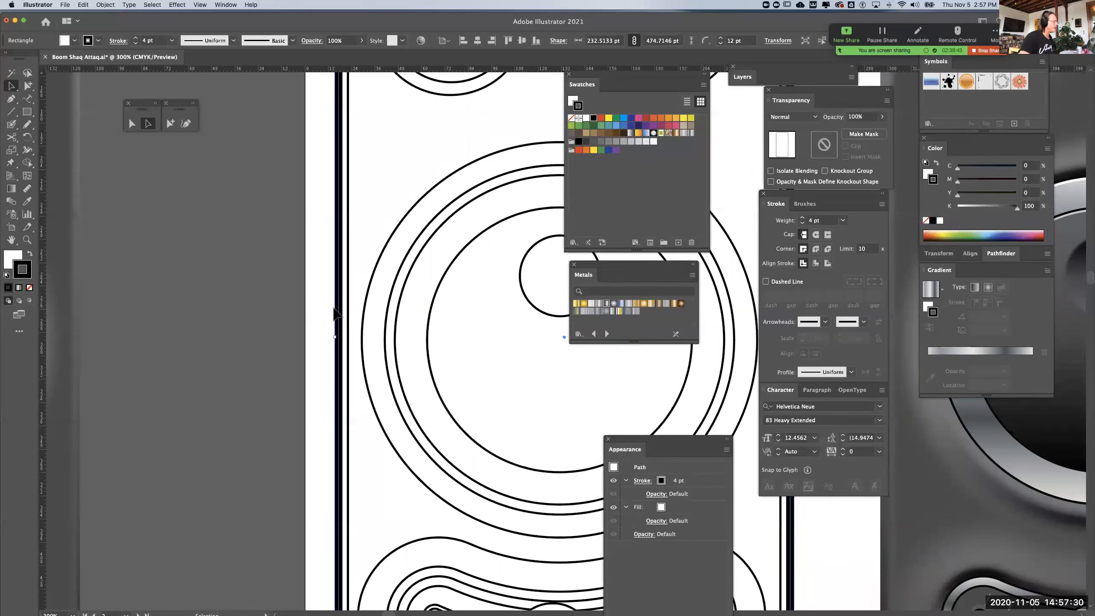
left_click(828, 263)
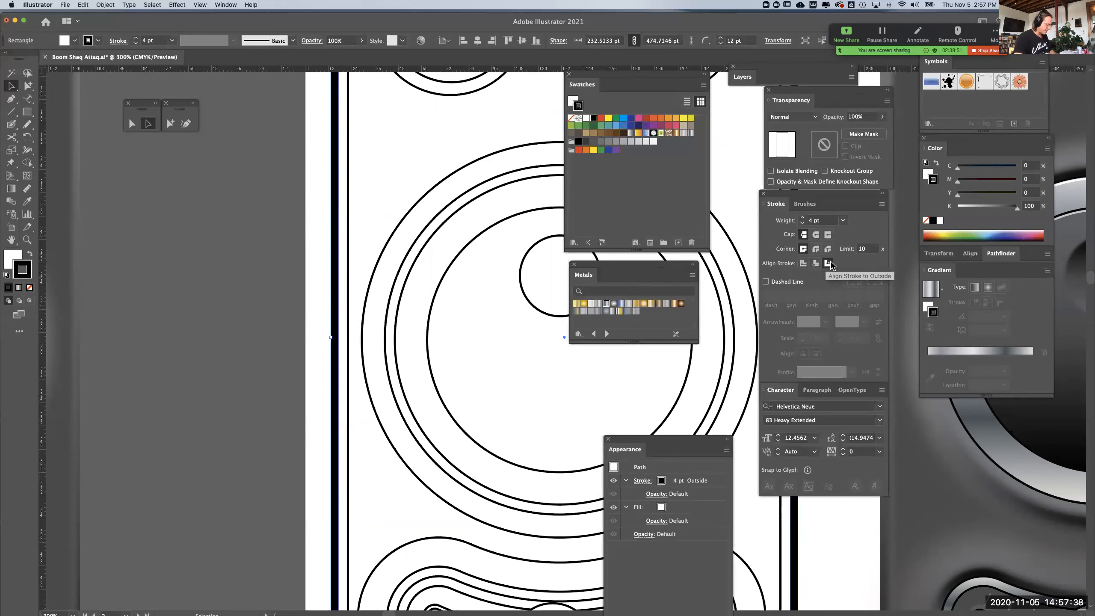
key("super+minus")
key("super+minus")
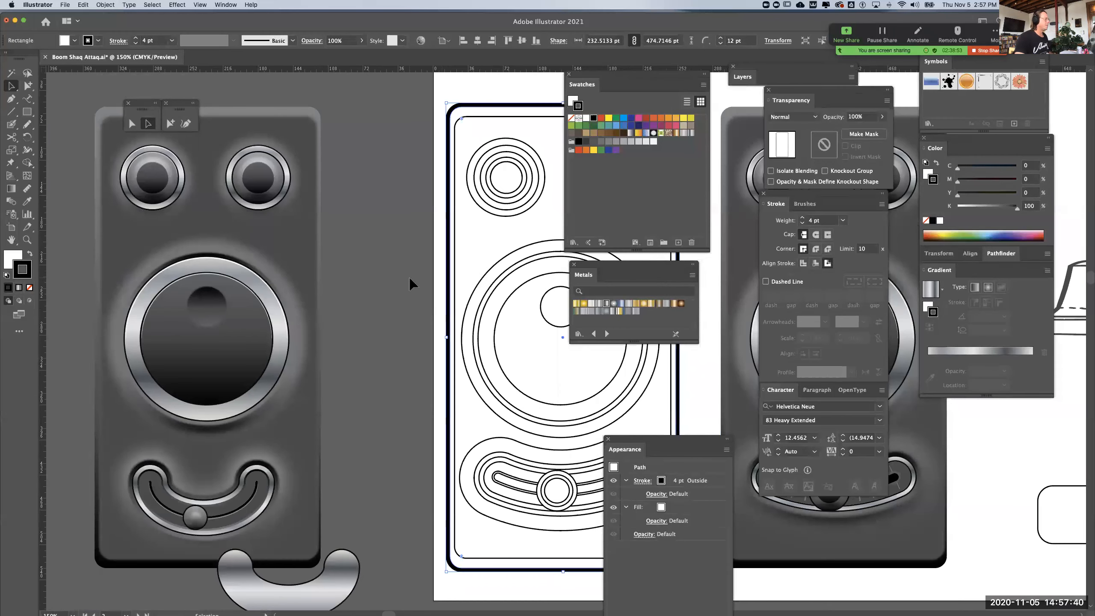
left_click(410, 278)
Set the outermost outlines around both small dials, the large dial and the curved slider to a 0.5 pt stroke
scroll(401, 258, "right", 5)
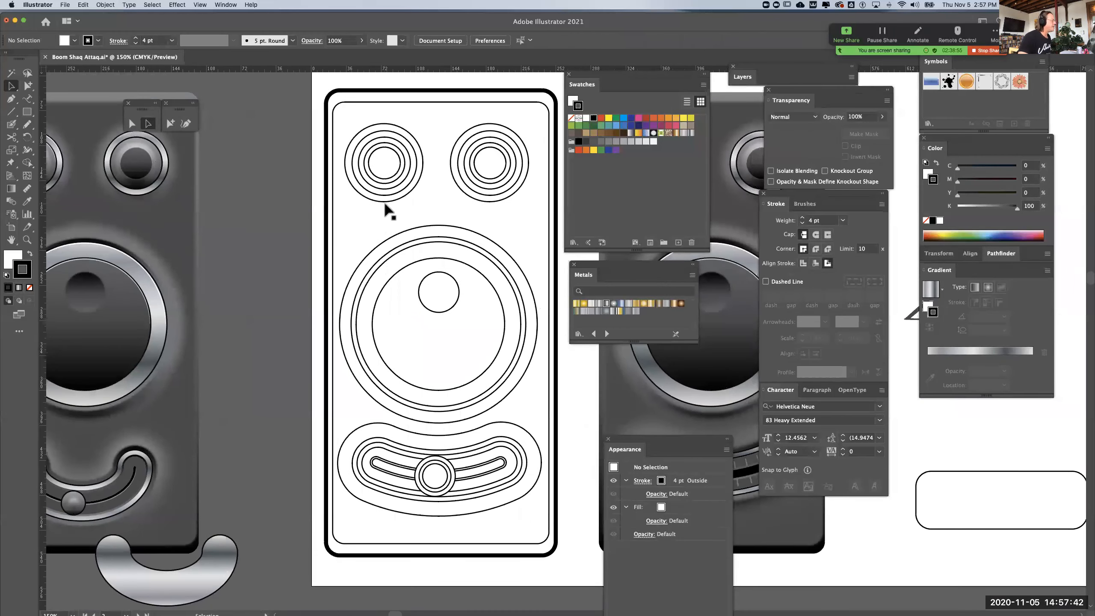
scroll(286, 255, "left", 2)
scroll(286, 255, "up", 1)
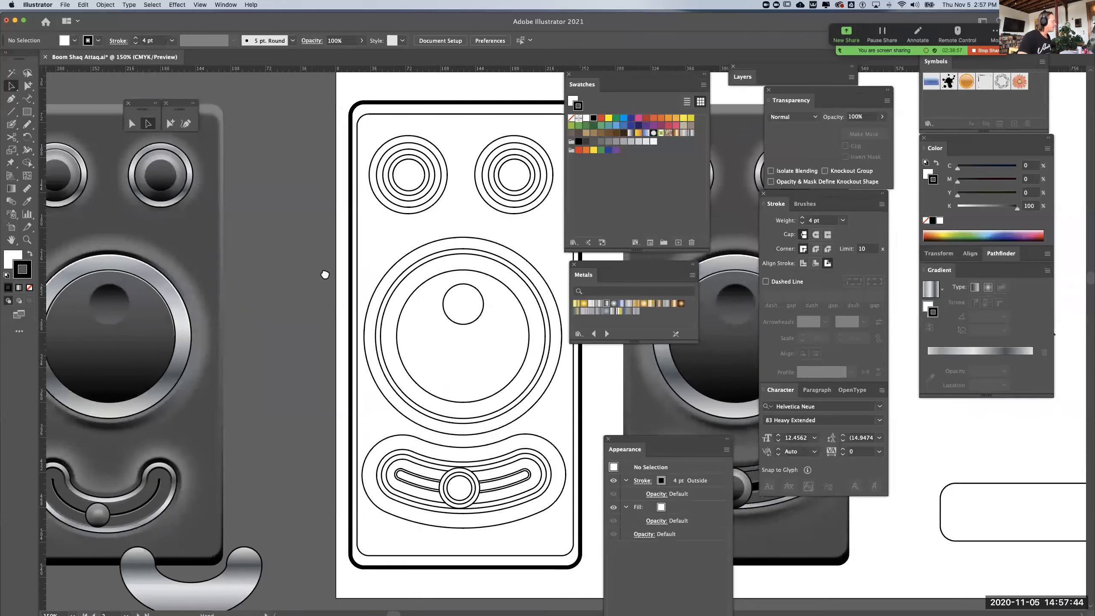
left_click(430, 220)
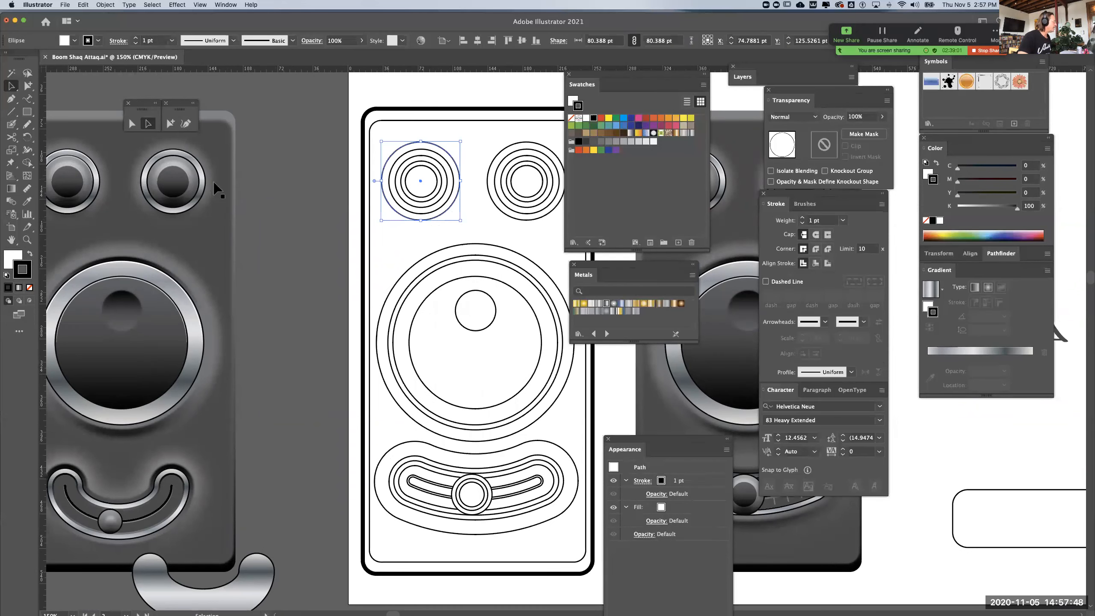
left_click(511, 218, "shift")
left_click(520, 258, "shift")
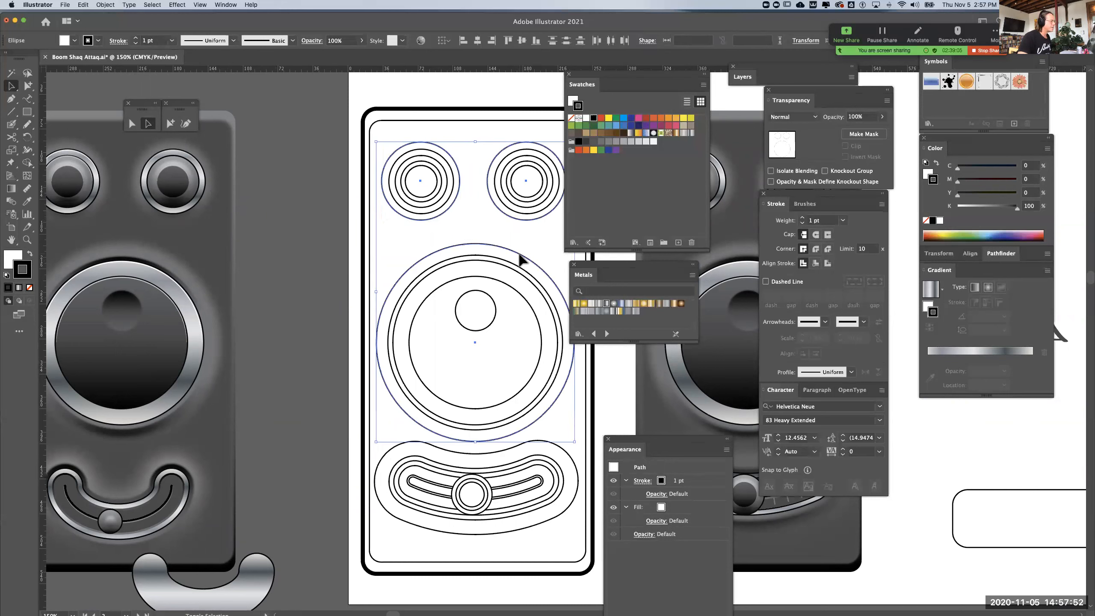
left_click(521, 446, "shift")
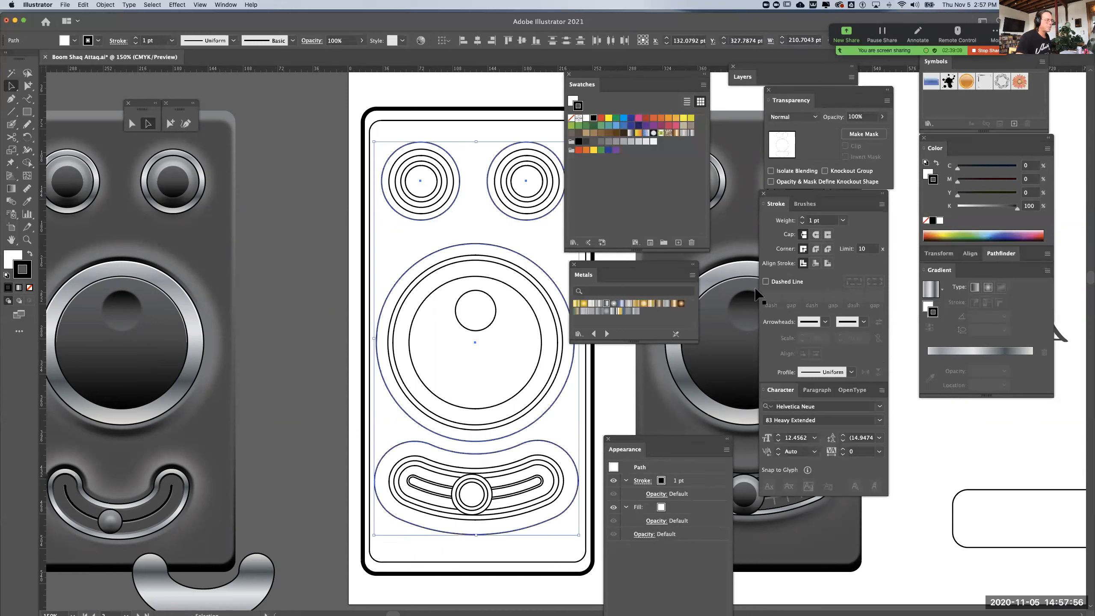
left_click(842, 221)
left_click(852, 244)
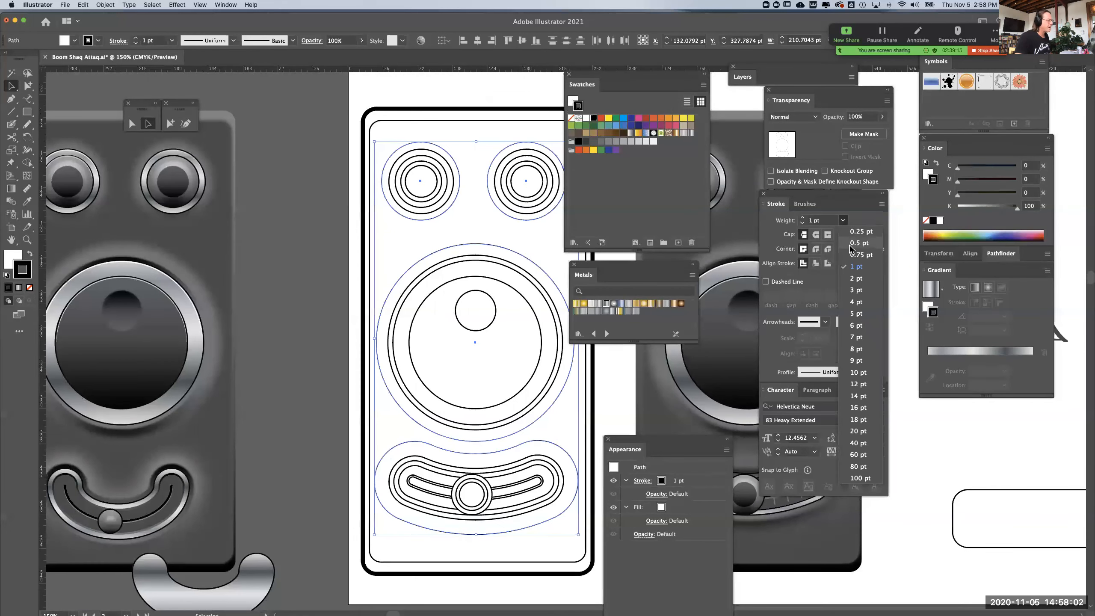
left_click(299, 279)
Set the large dial's second circle from the outside to a 0.5 pt stroke
key("space")
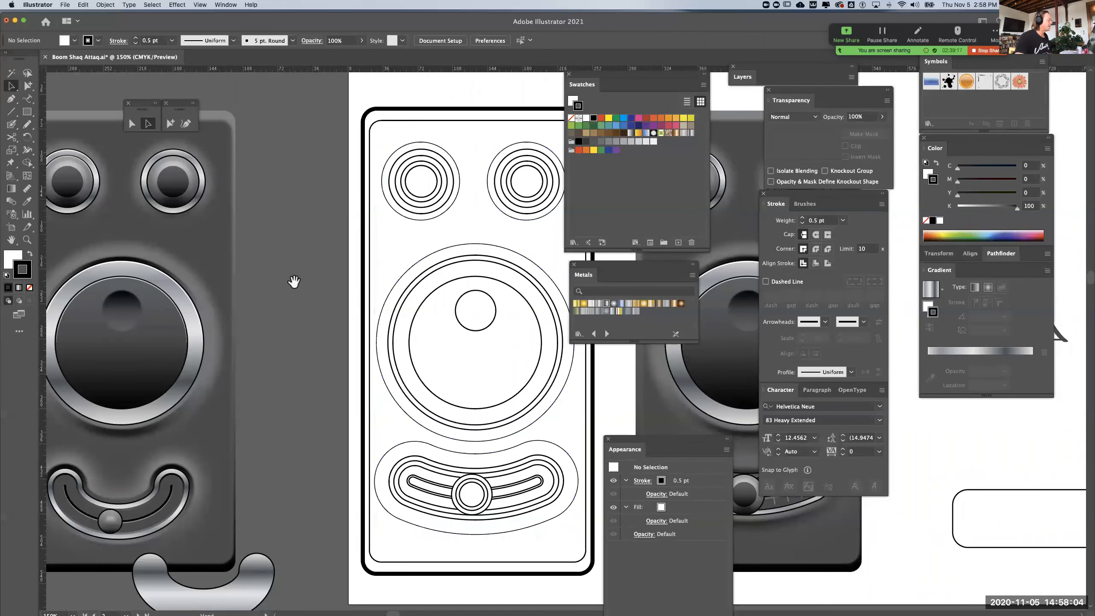
left_click_drag(294, 281, 320, 278)
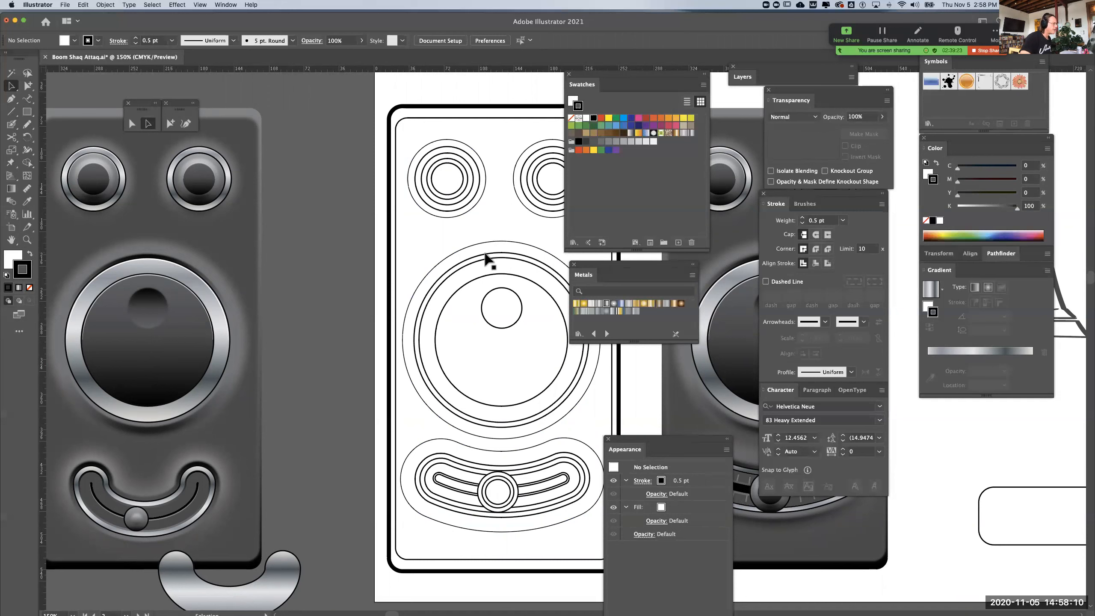
left_click(485, 258)
left_click(485, 257)
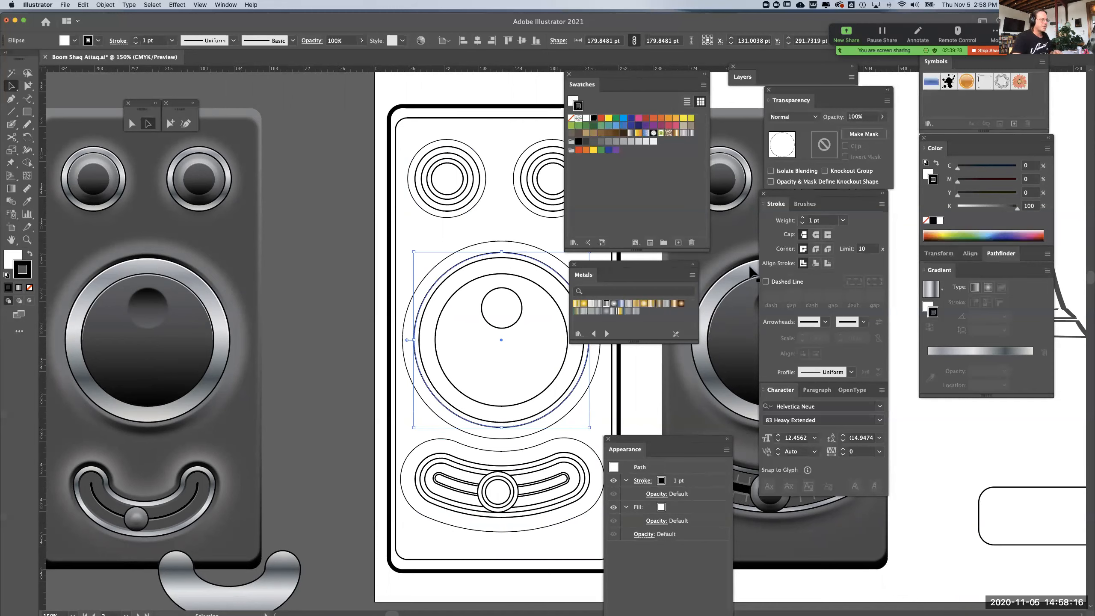
left_click(842, 221)
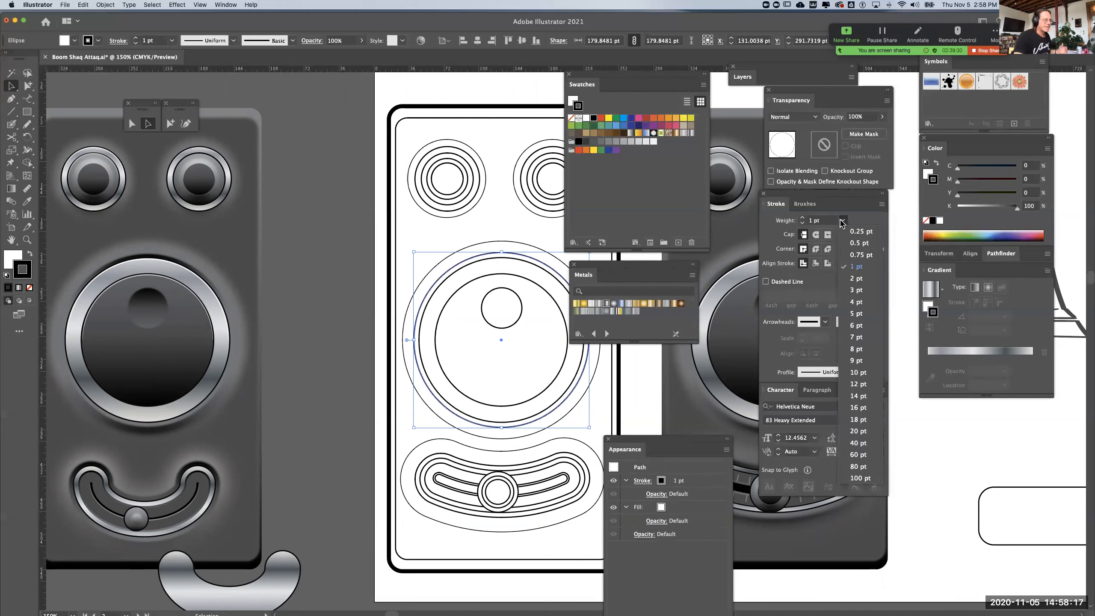
left_click(843, 244)
left_click(321, 284)
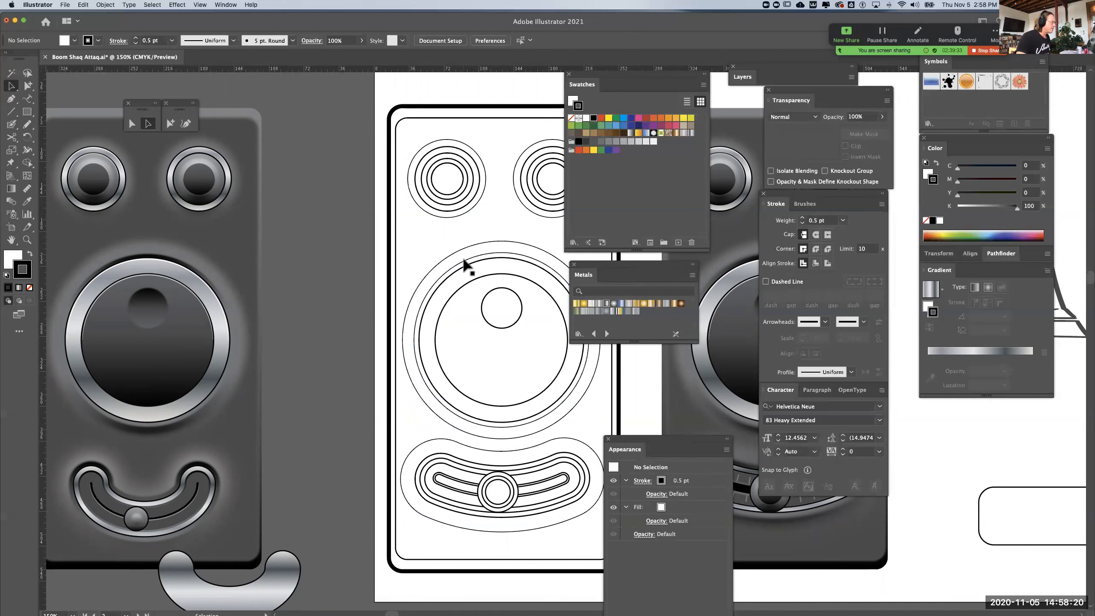
Set the two circles forming the large dial's ring to a 2 pt stroke
left_click(453, 273)
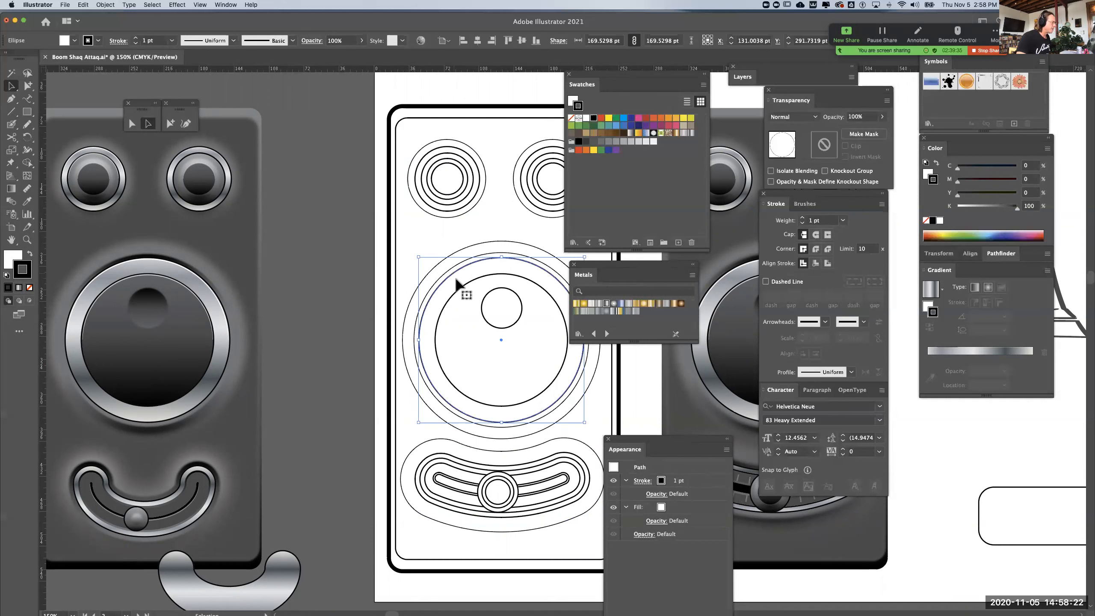
left_click(458, 293, "shift")
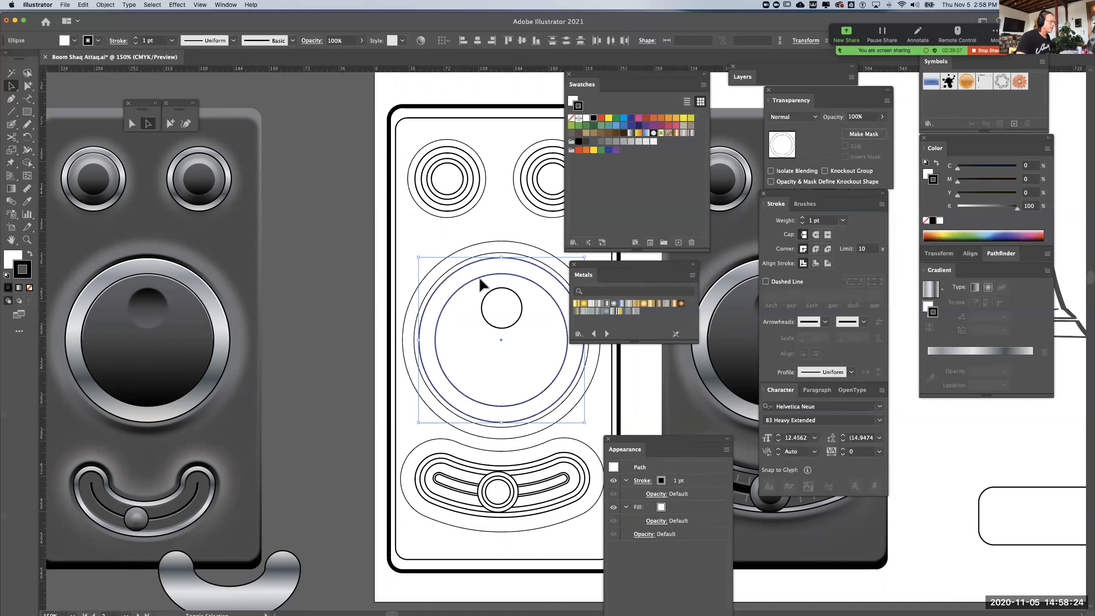
left_click(802, 219)
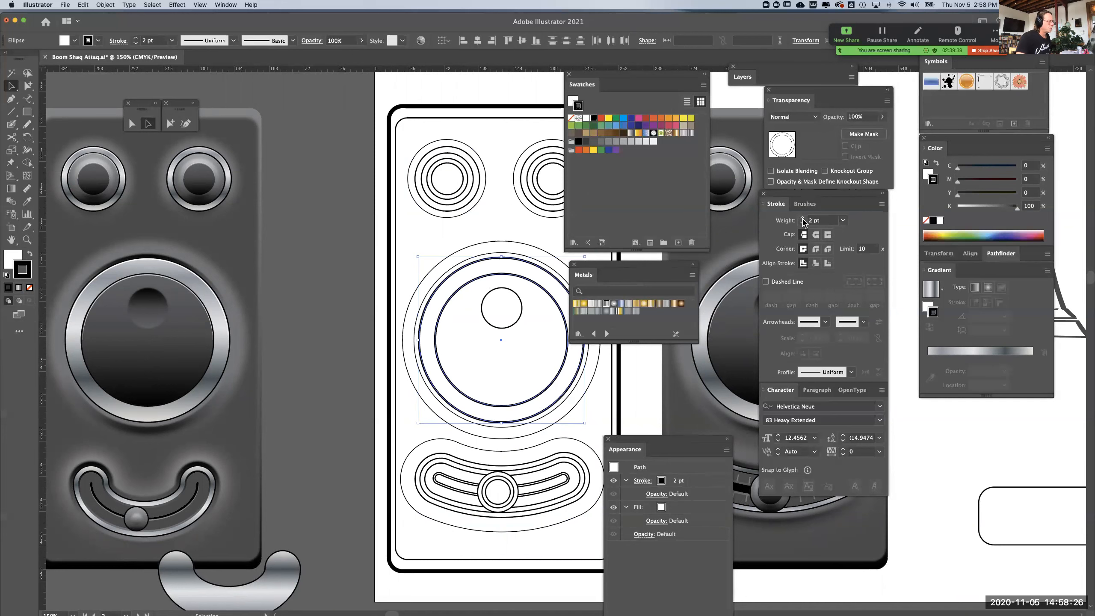
left_click(365, 233)
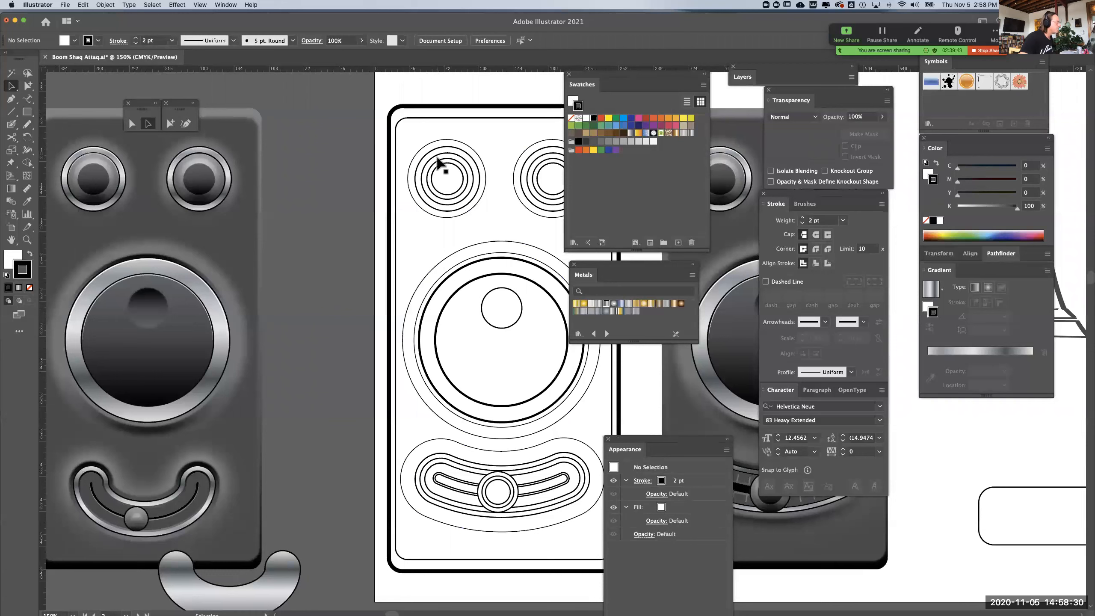
Set the two circles forming the ring of each small dial to a 2 pt stroke
left_click(434, 209)
left_click(435, 207, "shift")
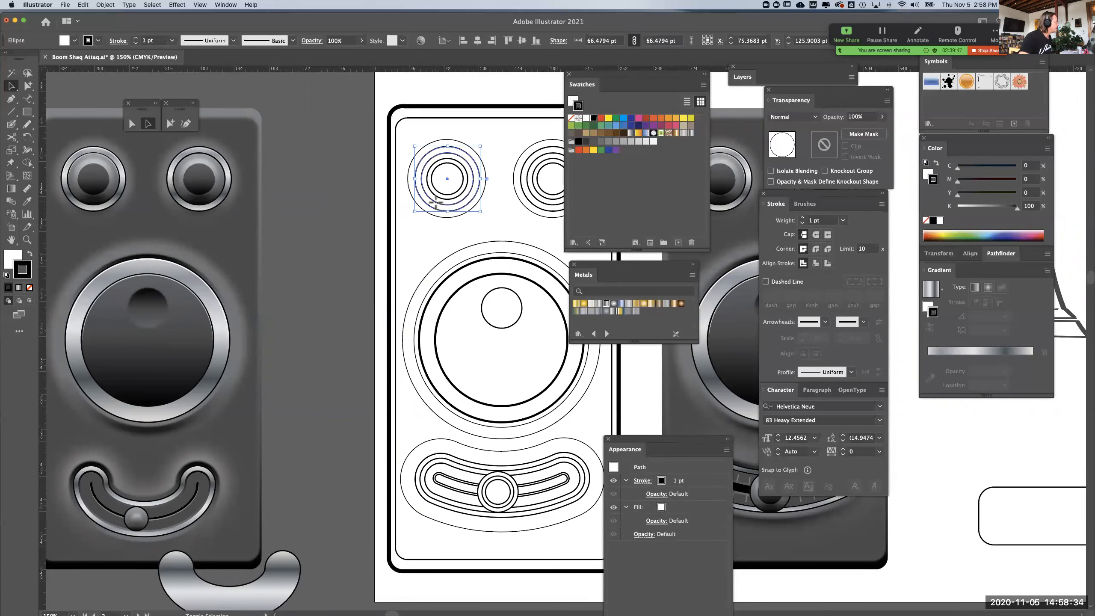
left_click(535, 210, "shift")
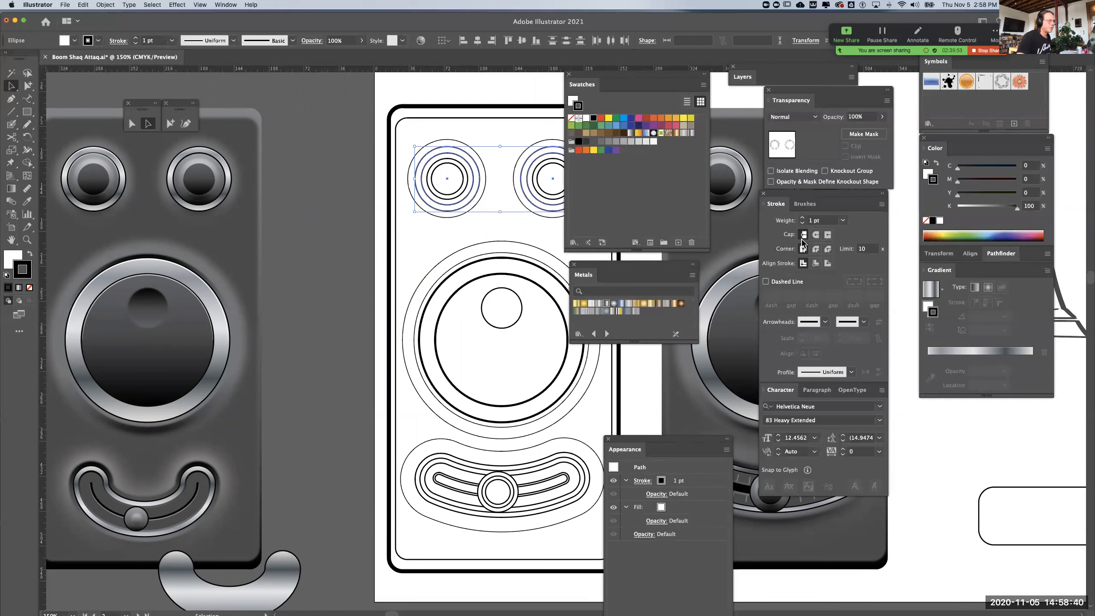
left_click(802, 218)
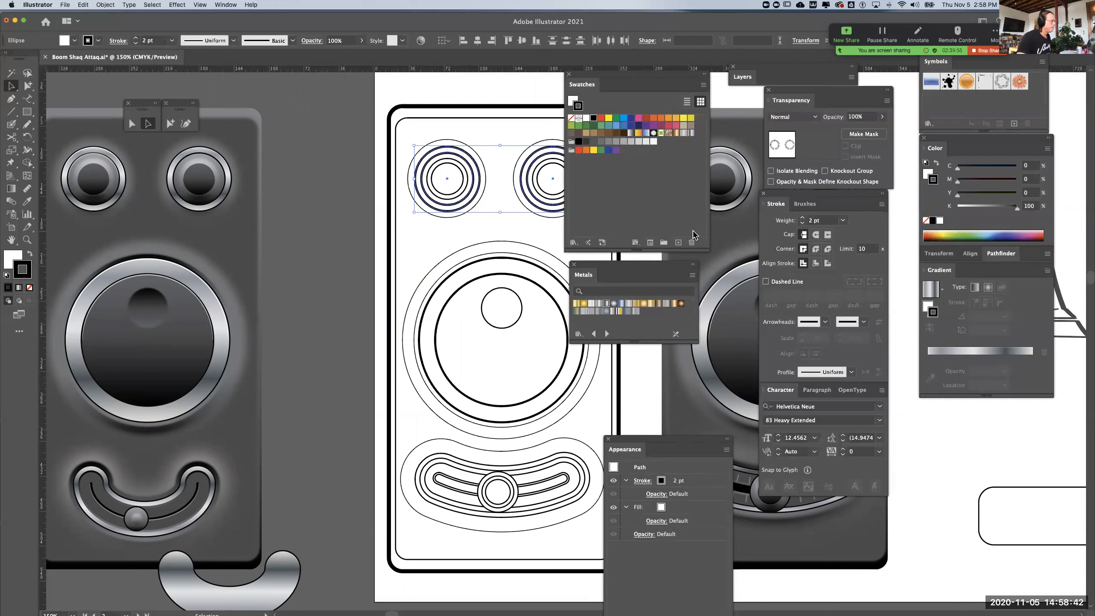
left_click(305, 253)
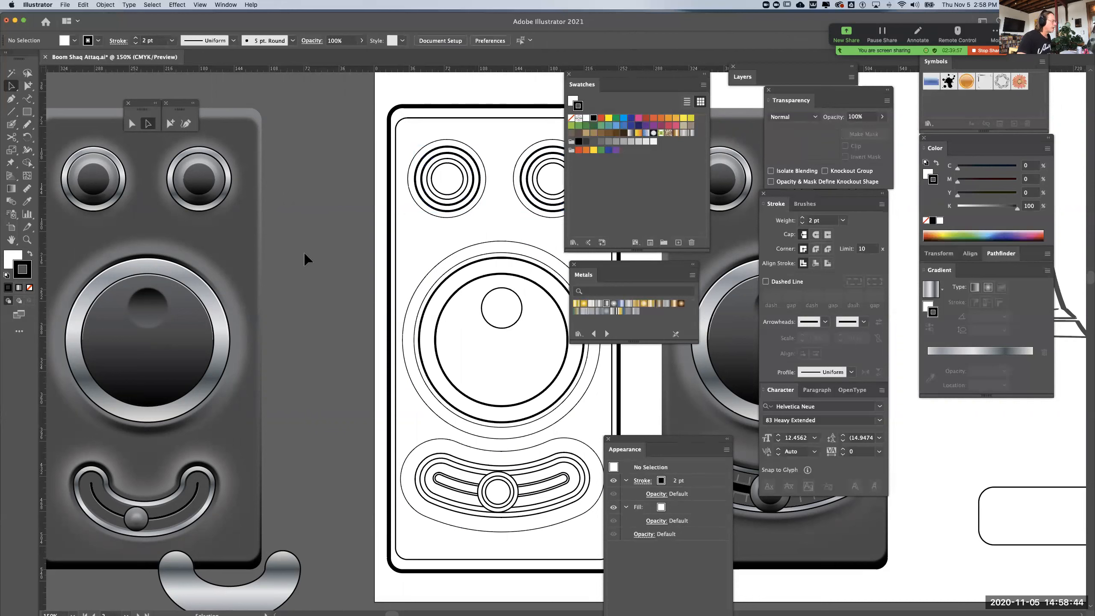
Set the inner circles of both small dials, the large dial's finger circle and the slider knob's inner circles to a 0.5 pt stroke
left_click(455, 194)
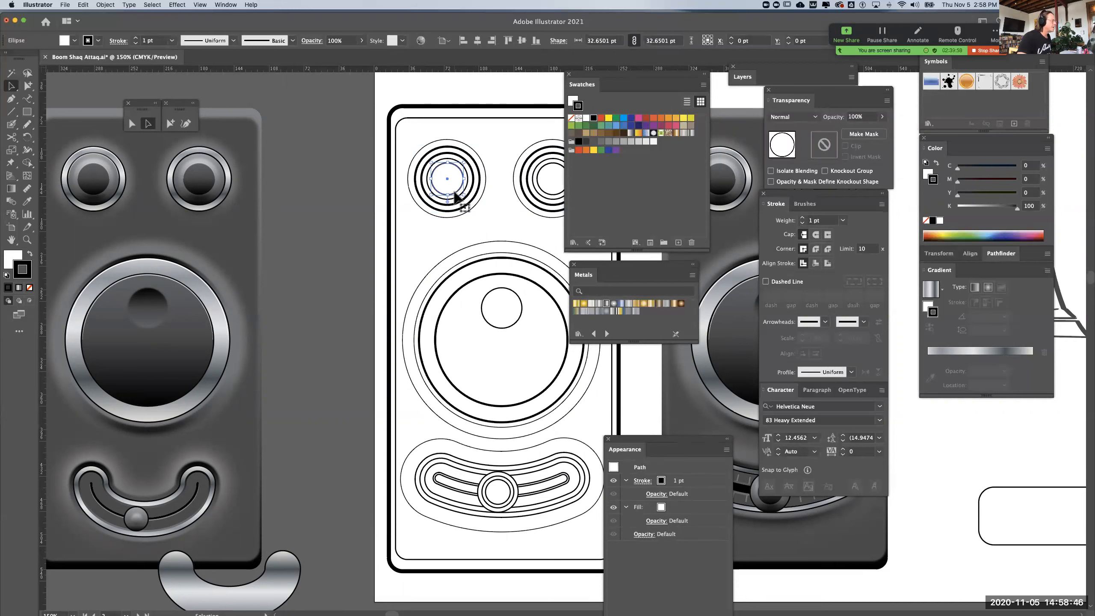
left_click(457, 200, "shift")
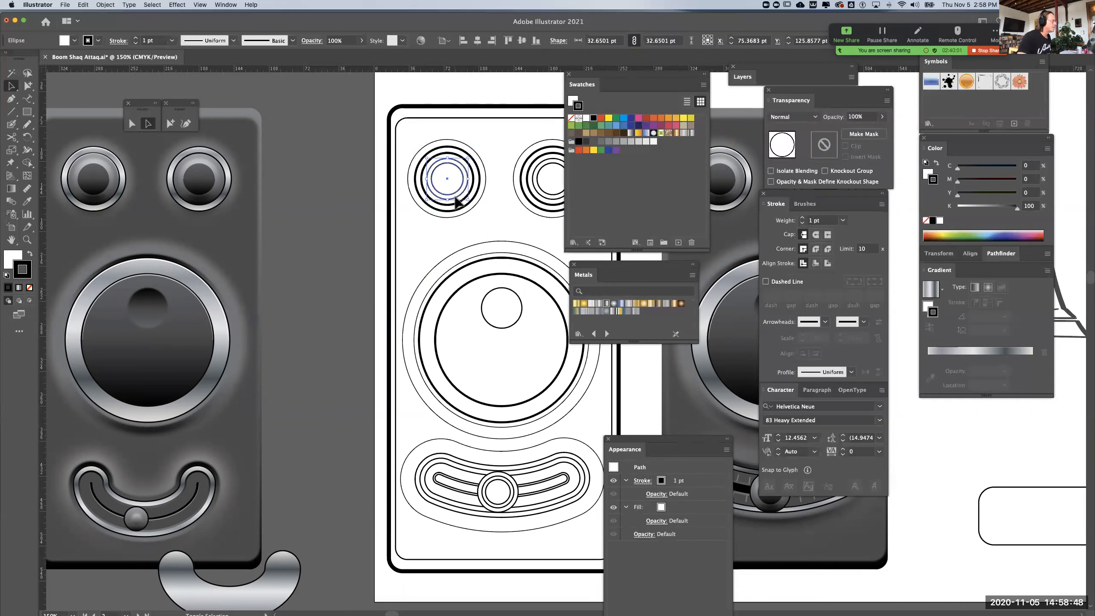
left_click(541, 199, "shift")
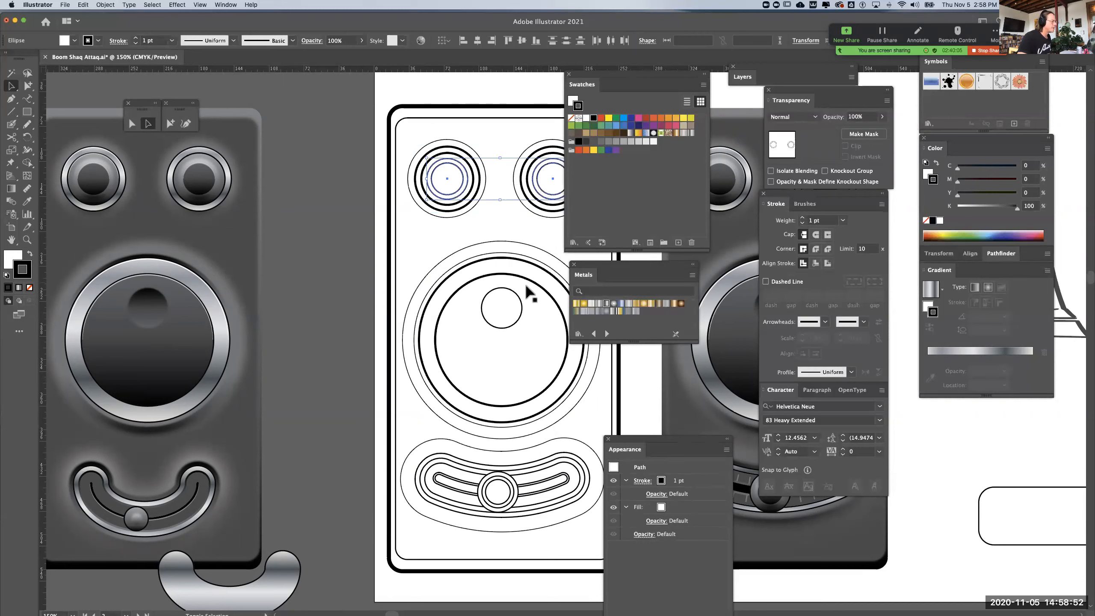
left_click(521, 308, "shift")
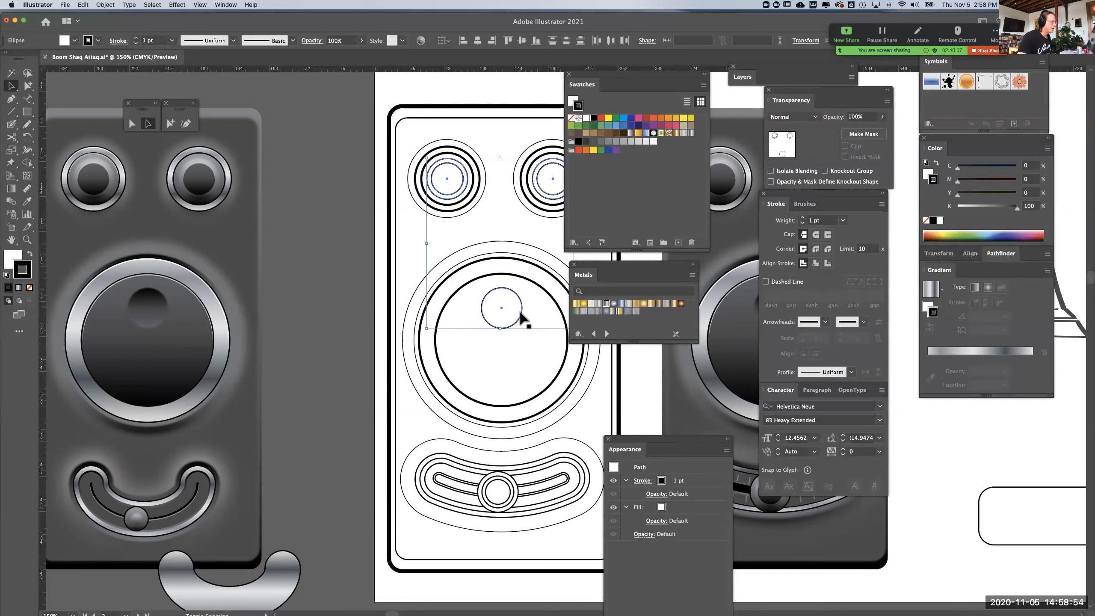
left_click(509, 486, "shift")
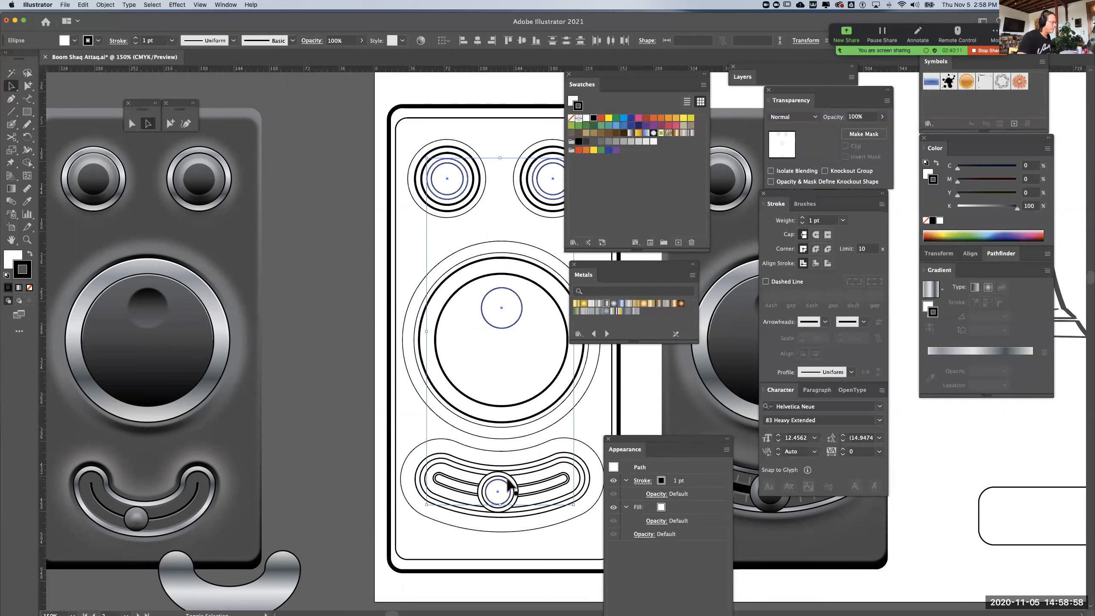
left_click(509, 481, "shift")
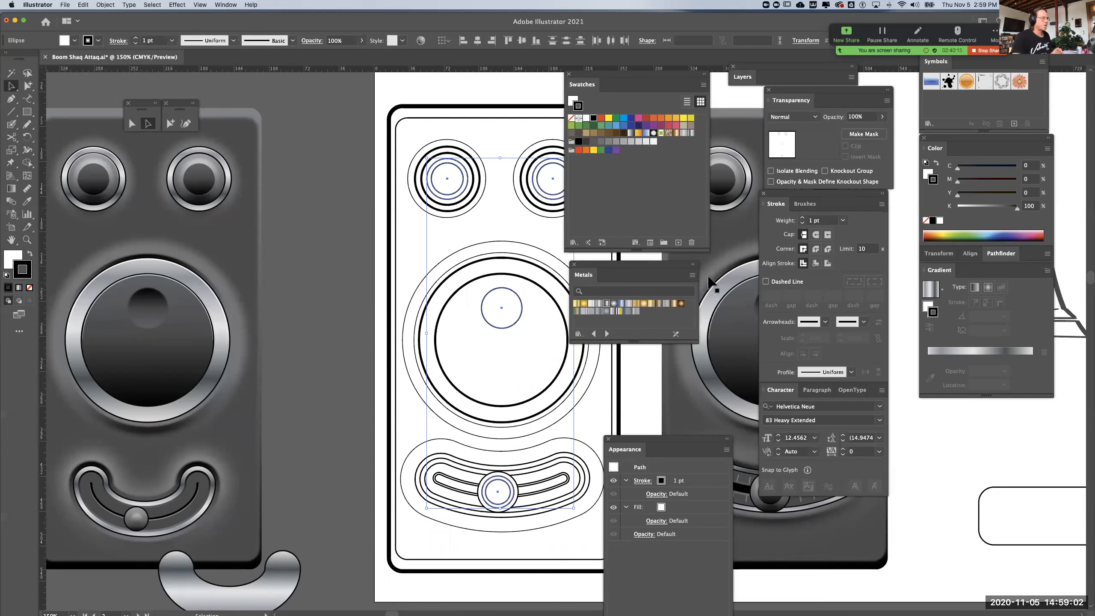
left_click(843, 220)
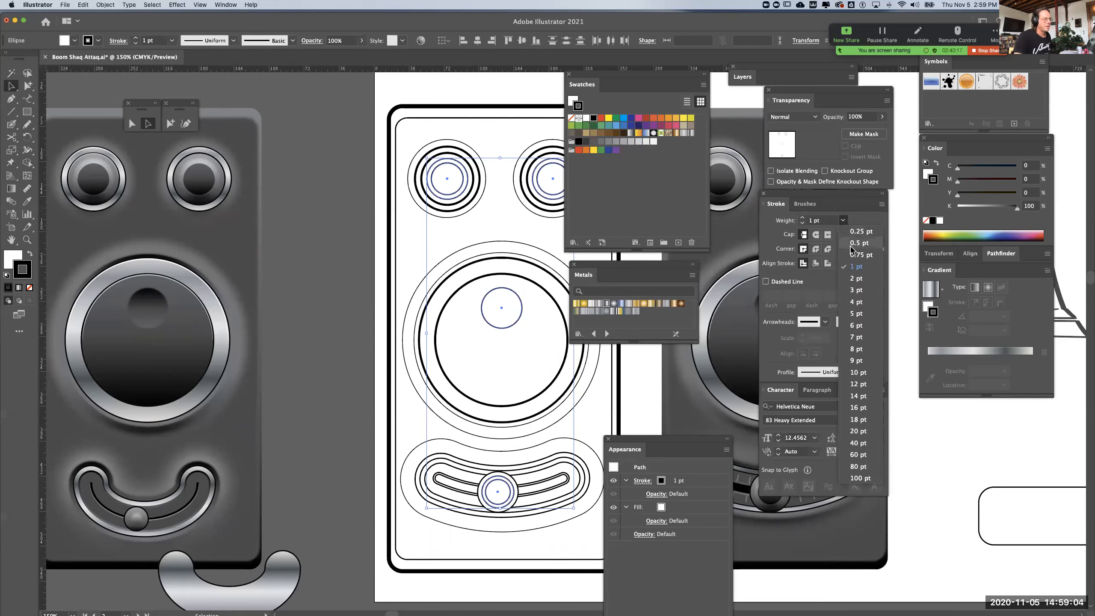
left_click(852, 249)
left_click(284, 301)
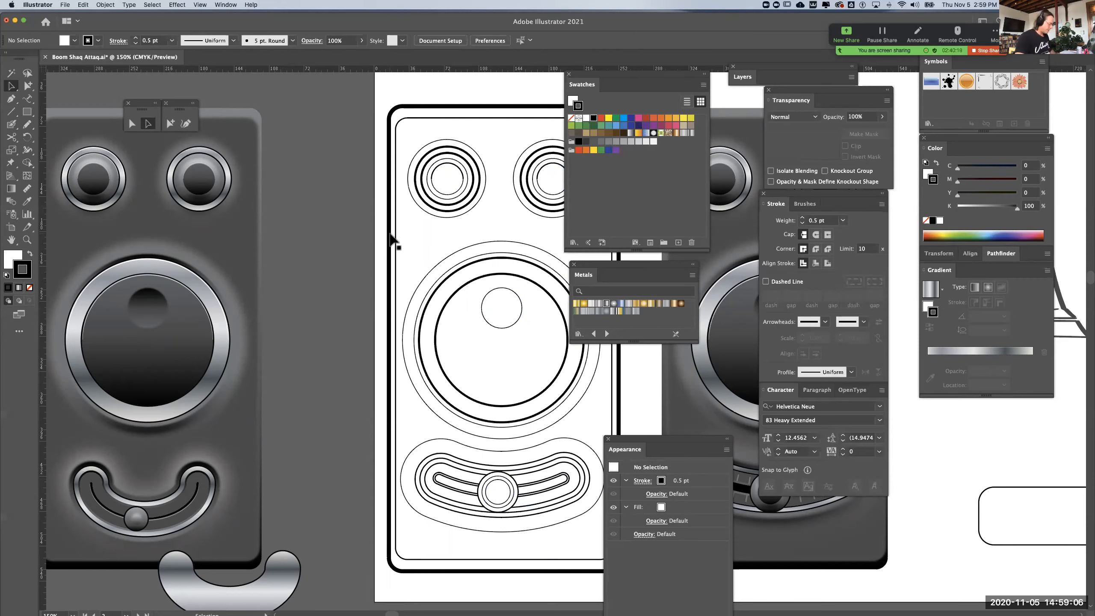
Delete the extra 1 pt circle inside the ring of the left small dial
key("super+plus")
left_click_drag(391, 176, 379, 287)
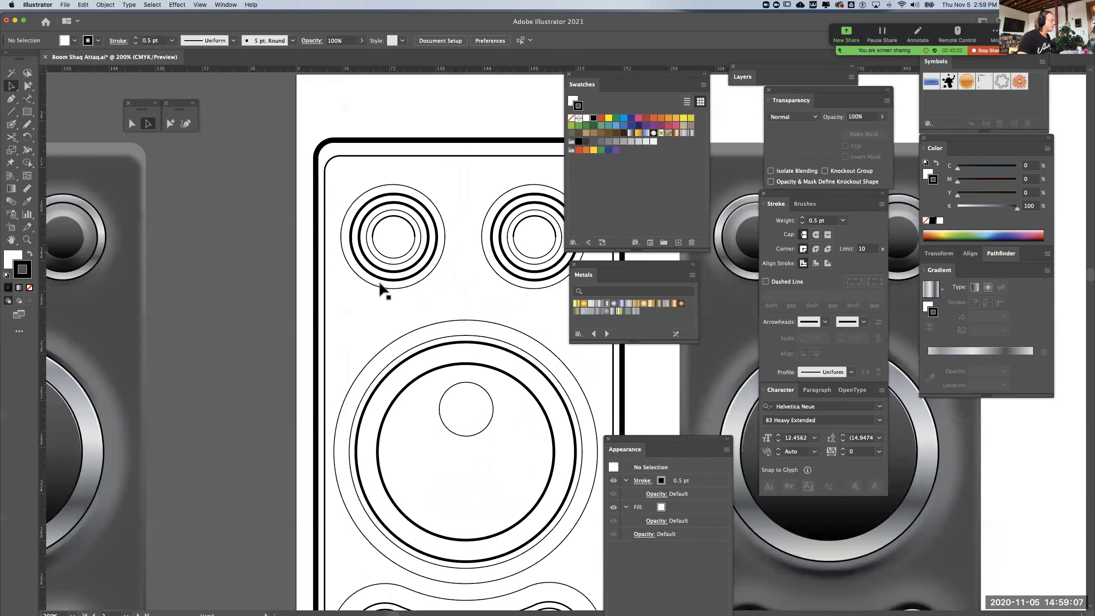
left_click(379, 223)
key("Delete")
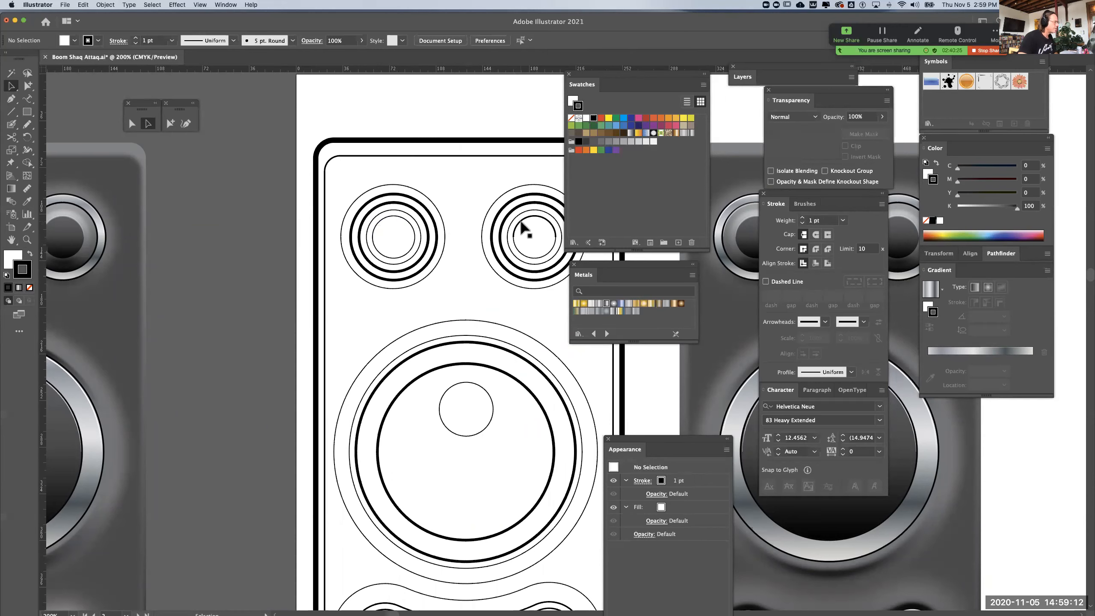
Set the two outlines forming the rim of the curved slider to a 2 pt stroke
left_click_drag(466, 382, 481, 179)
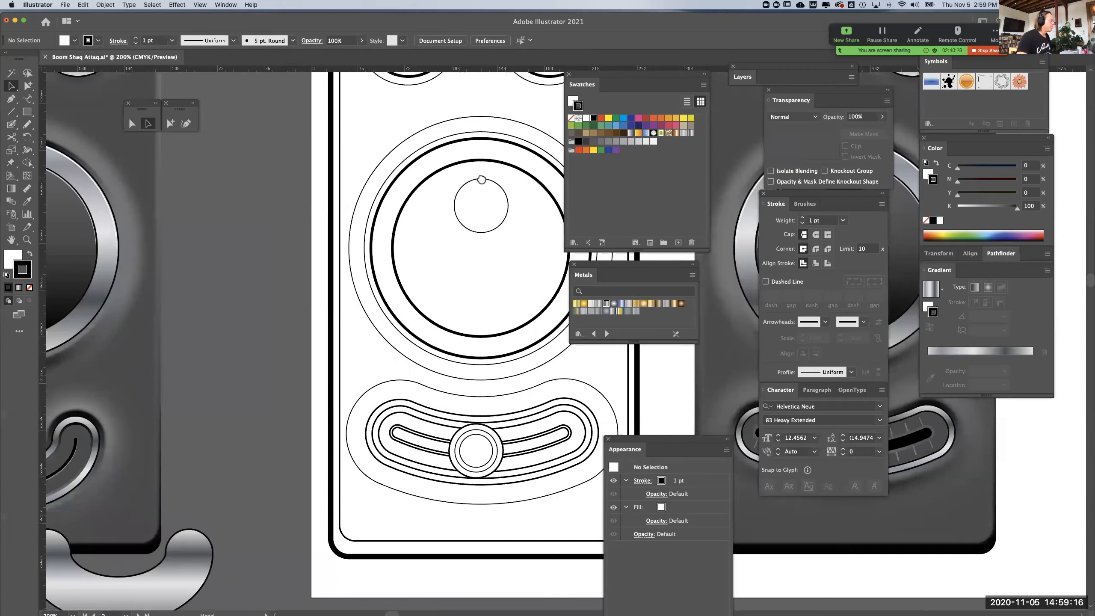
key("super+1")
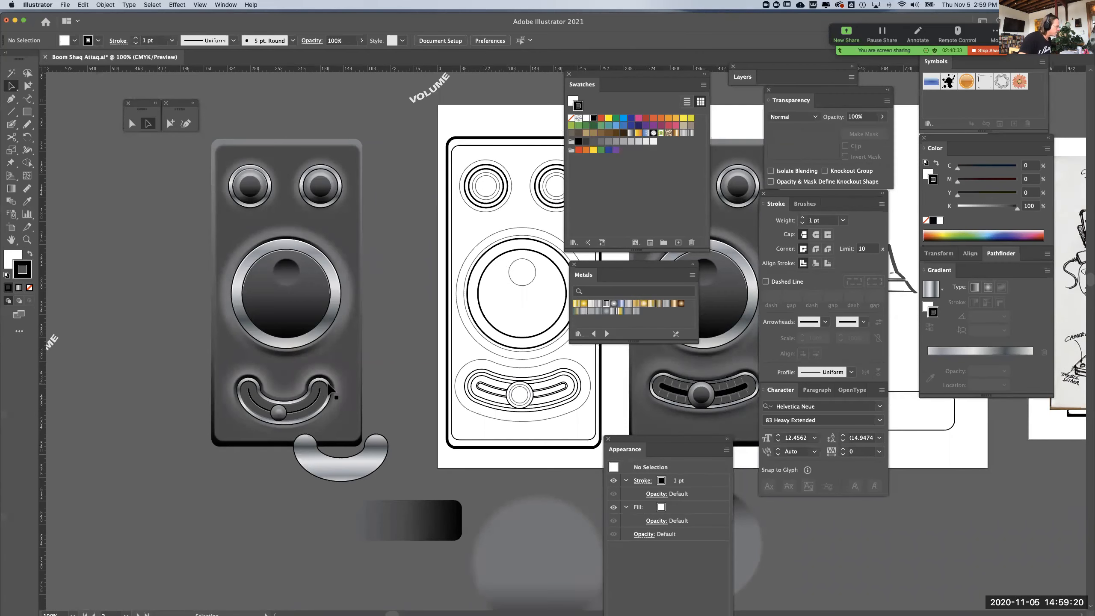
key("super+equal")
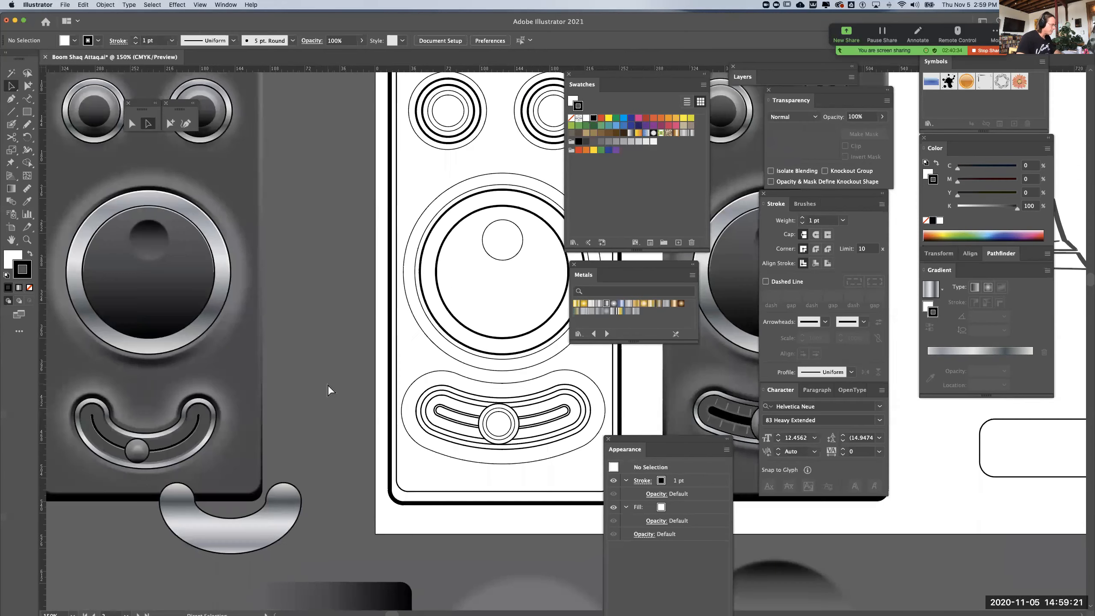
left_click(432, 407)
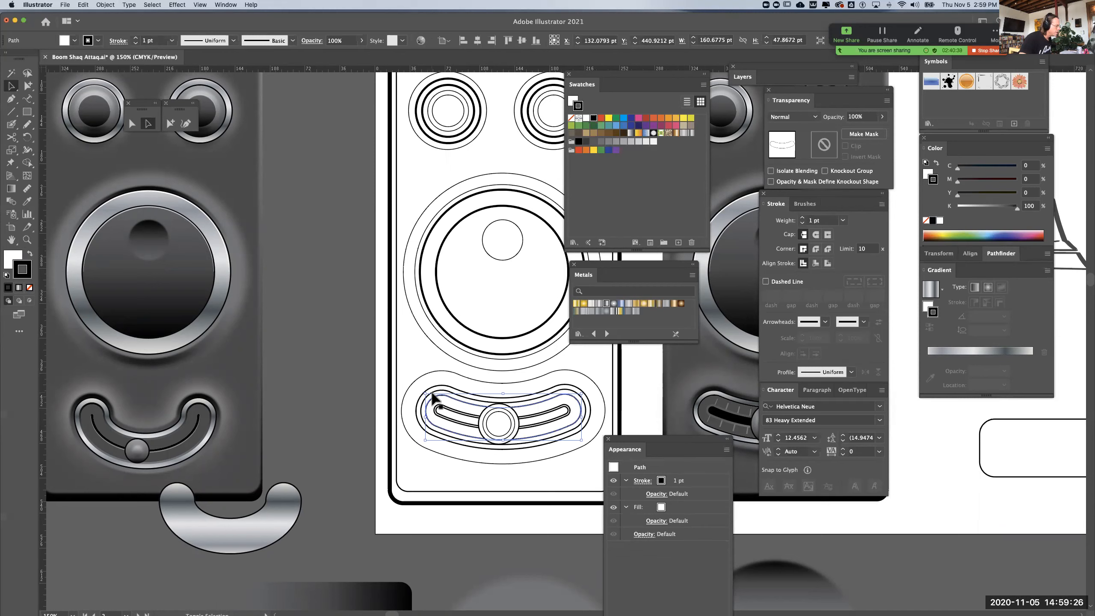
left_click(432, 394, "shift")
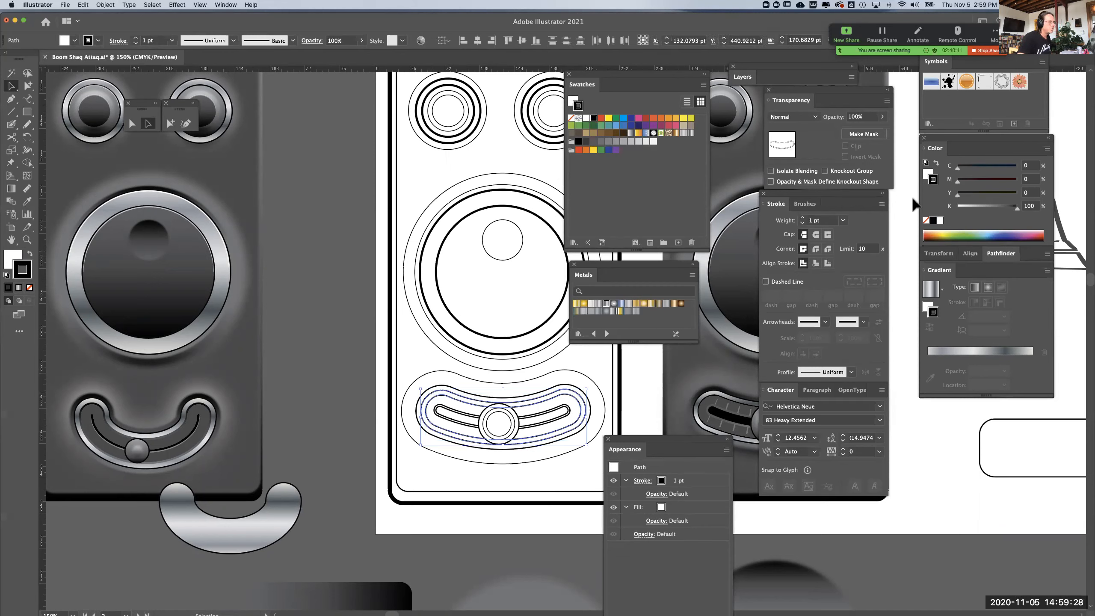
left_click(803, 218)
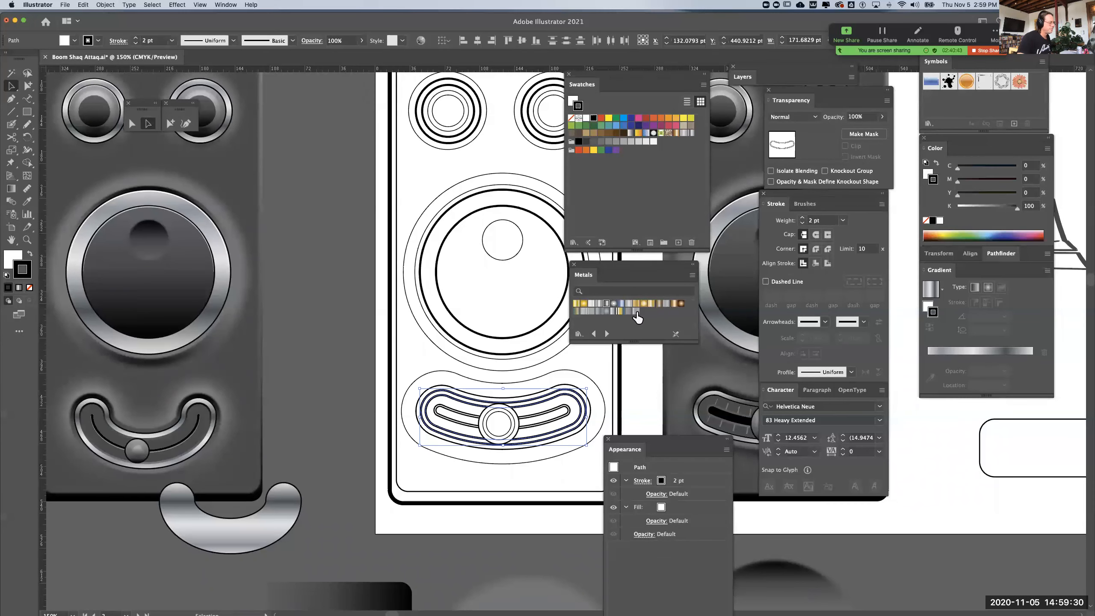
left_click(332, 388)
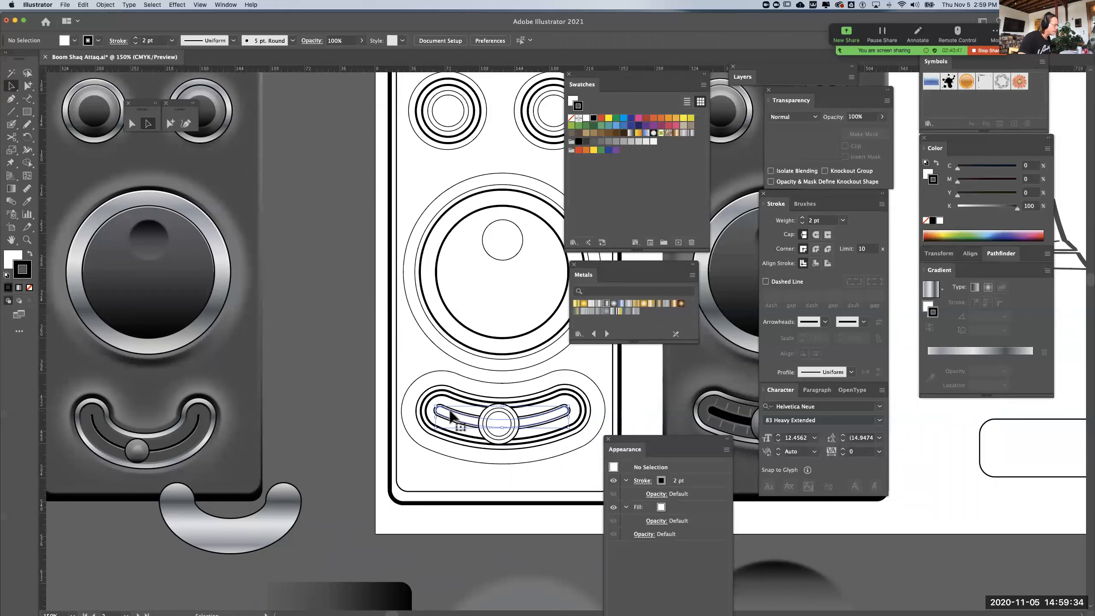
Set the outline of the narrow slot inside the curved slider to a 2 pt stroke
left_click(450, 414)
left_click(802, 217)
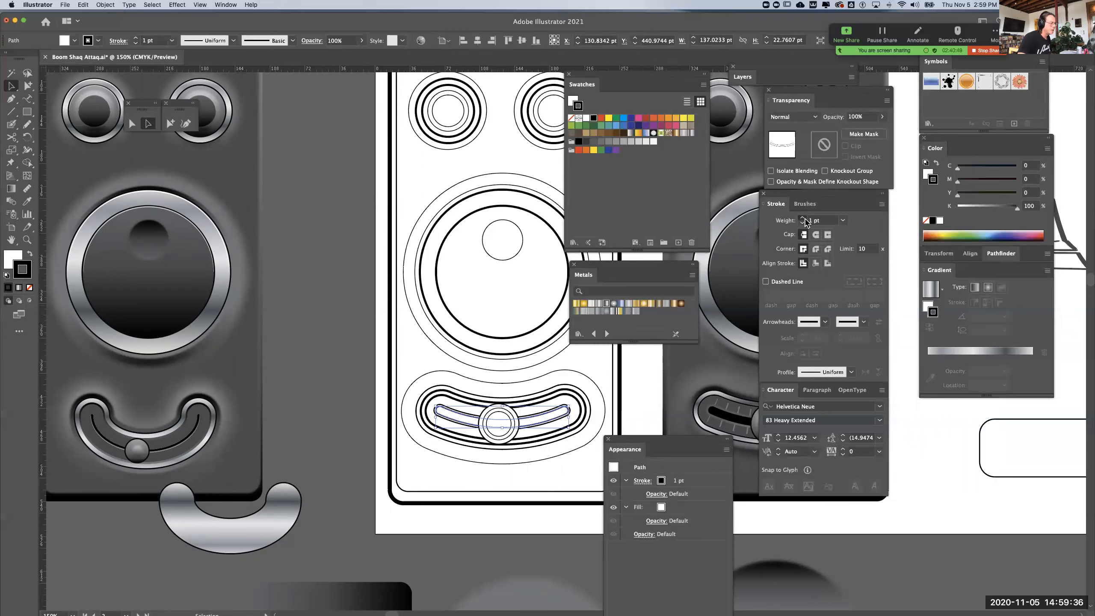
left_click(357, 408)
Set the outermost line around the slider's narrow slot to a 0.5 pt stroke
key("super+equal")
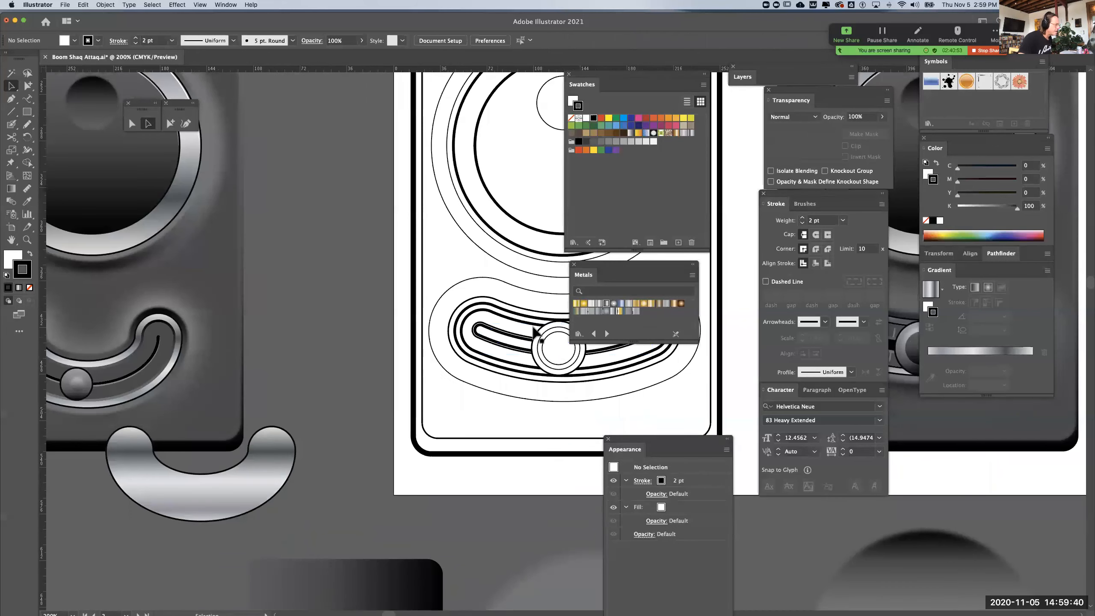
left_click(505, 335)
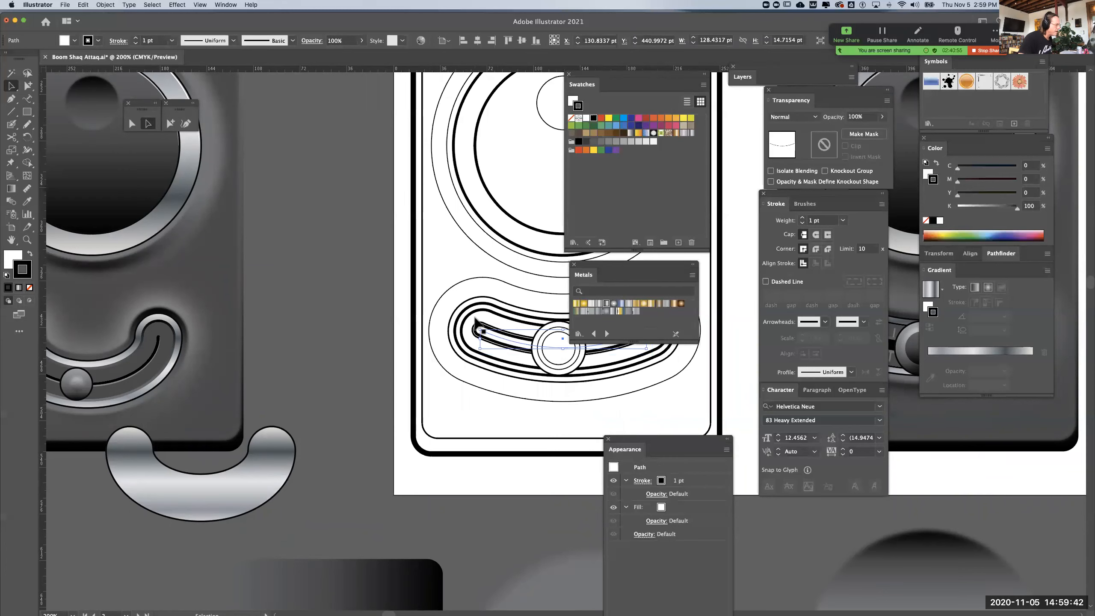
key("super+shift+a")
key("super+equal")
key("super+equal")
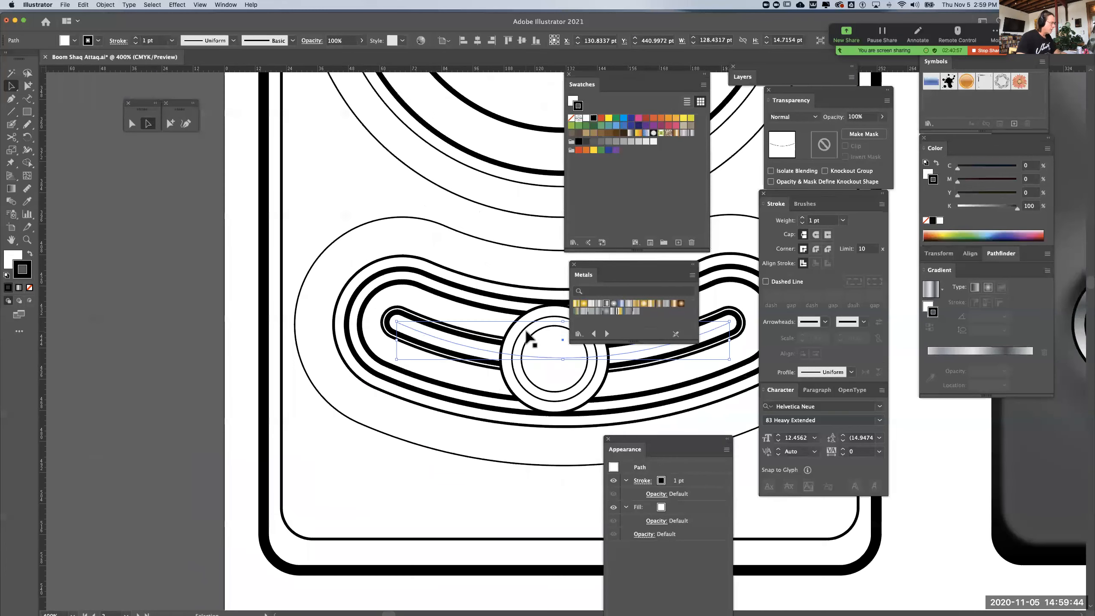
left_click(427, 318)
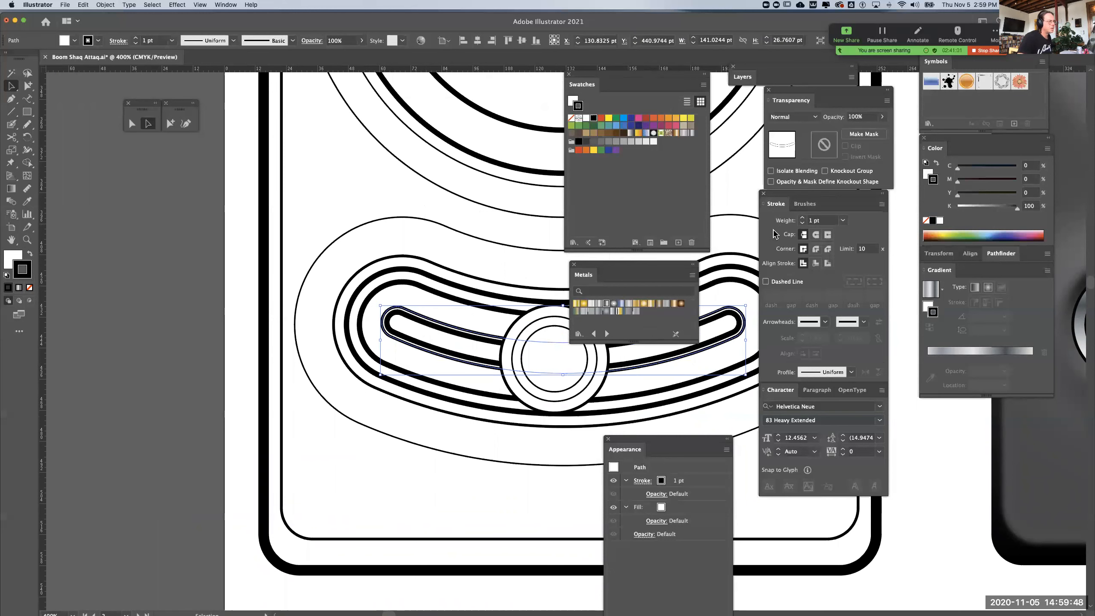
left_click(842, 220)
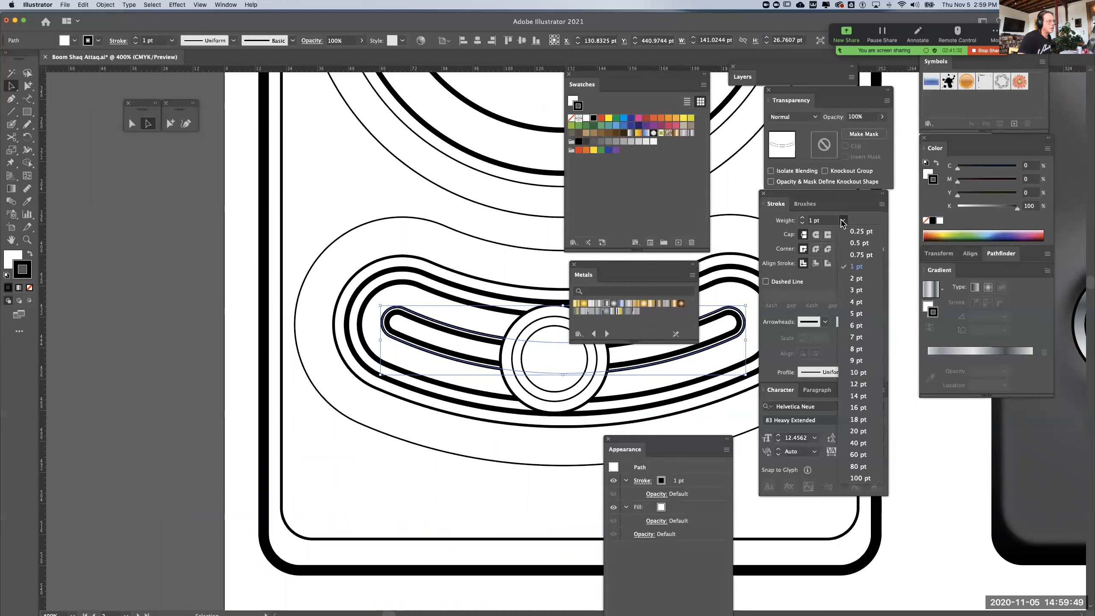
left_click(855, 243)
left_click(958, 445)
key("super+minus")
key("super+minus")
key("super+minus")
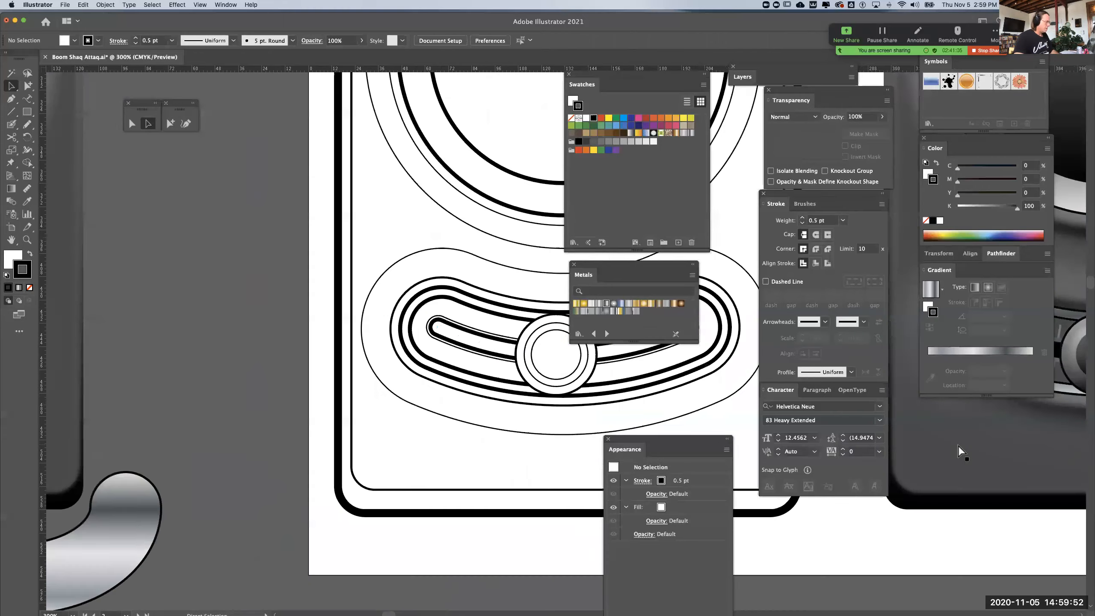
Set the inner rounded rectangle of the line-art device body to a 0.5 pt stroke
left_click_drag(582, 410, 554, 412)
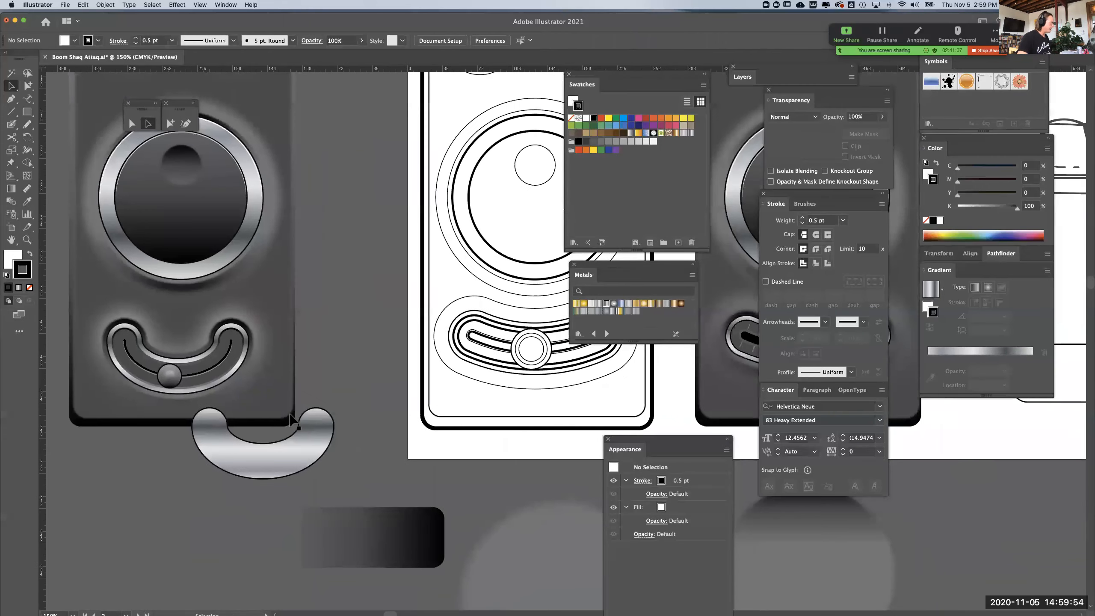
left_click(475, 417)
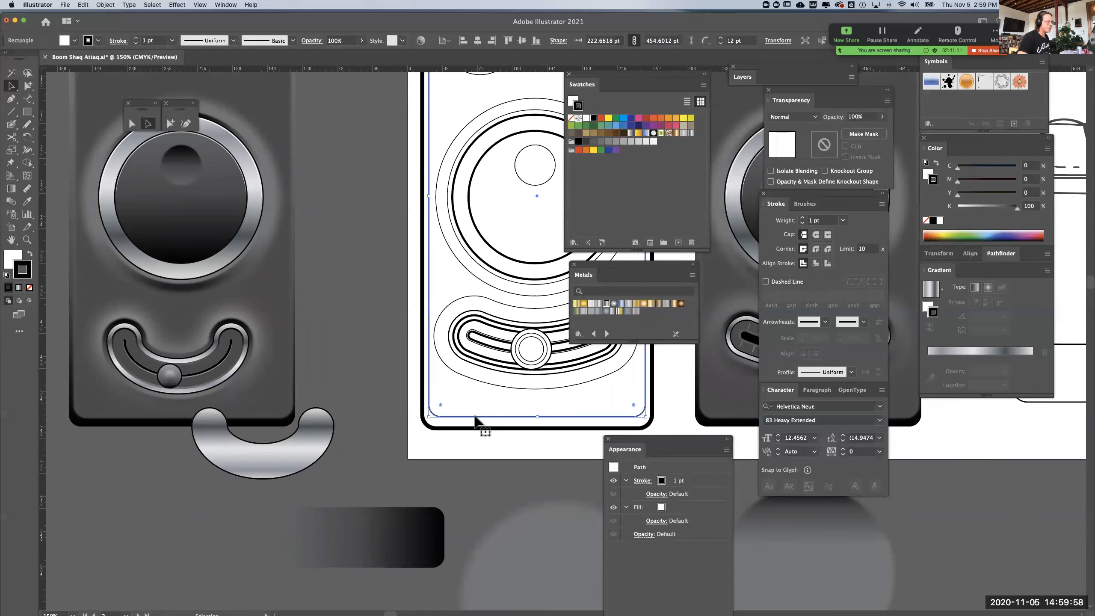
left_click(843, 220)
left_click(847, 244)
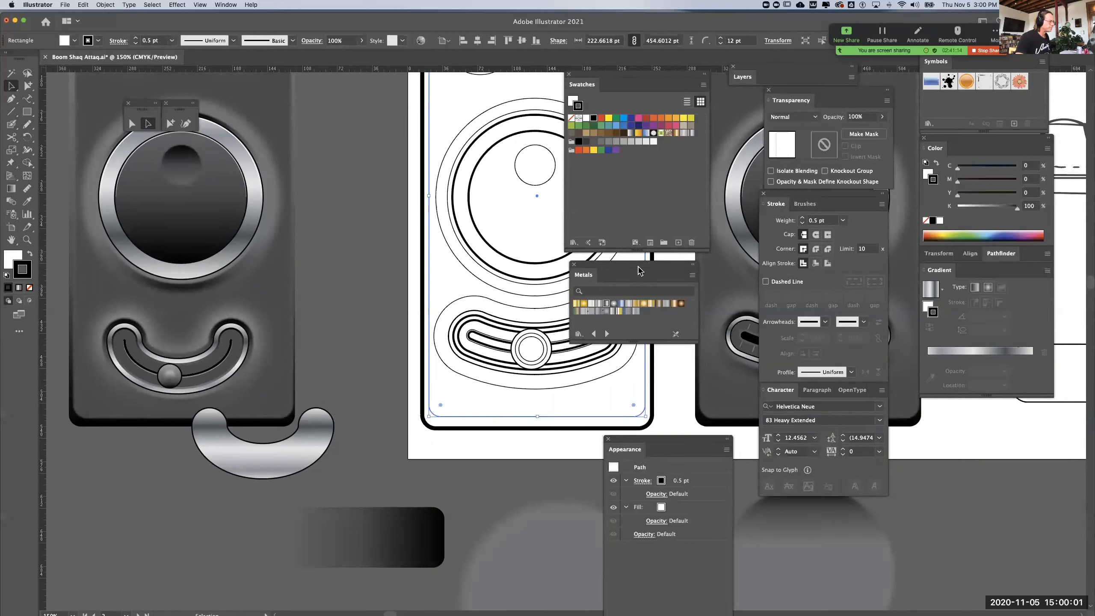
left_click(371, 271)
Move the shaded device outside the artboard, with its loose metal and gradient shapes, farther left to clear space beside the line art
left_click_drag(371, 270, 274, 422)
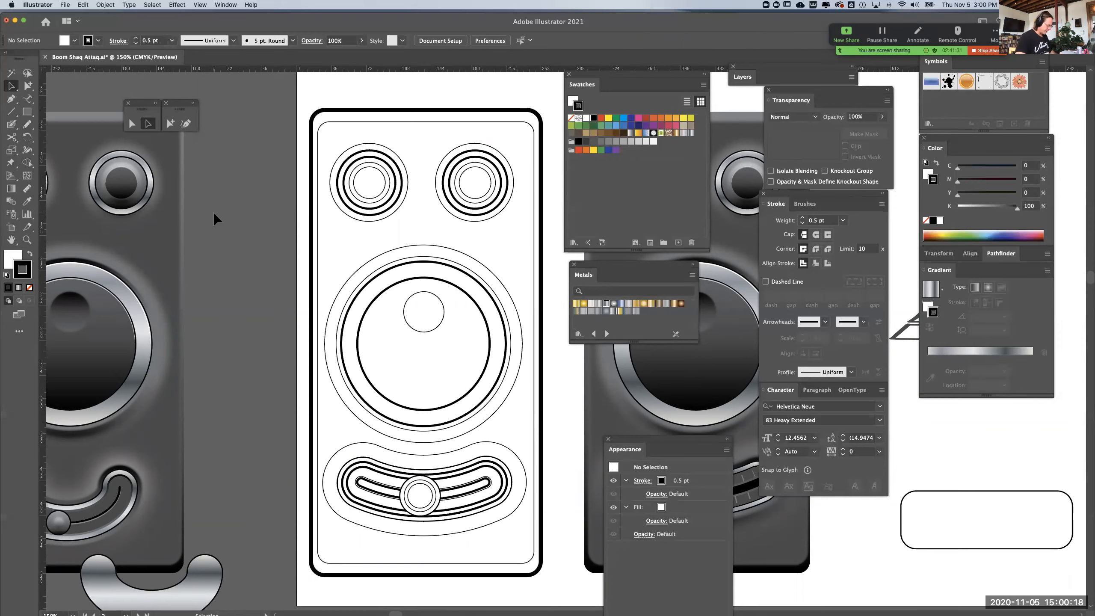
key("super+minus")
left_click_drag(455, 332, 302, 319)
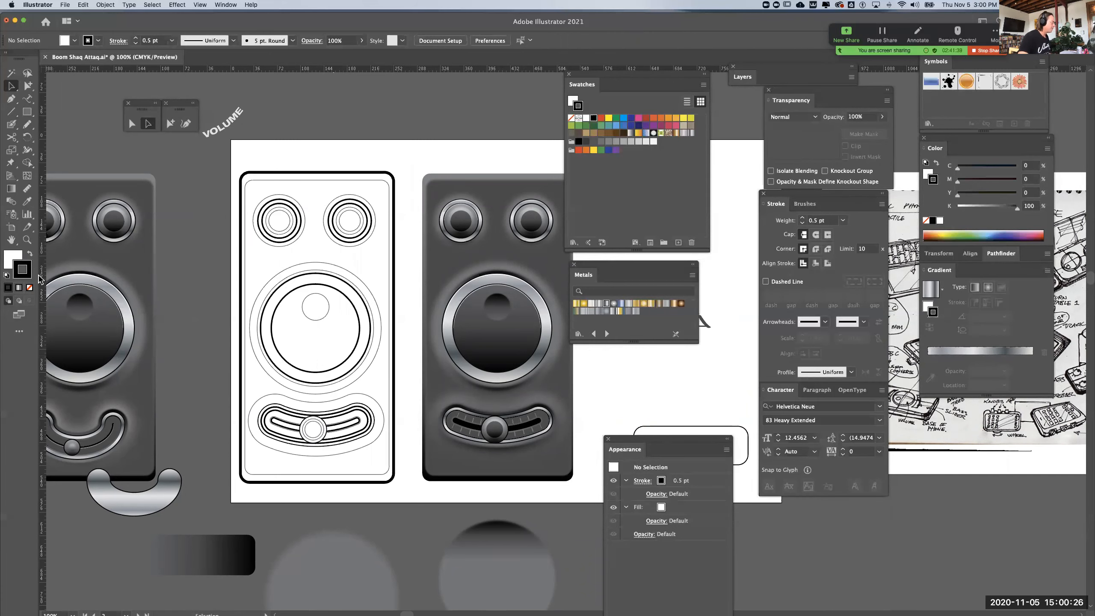
scroll(175, 302, "left", 10)
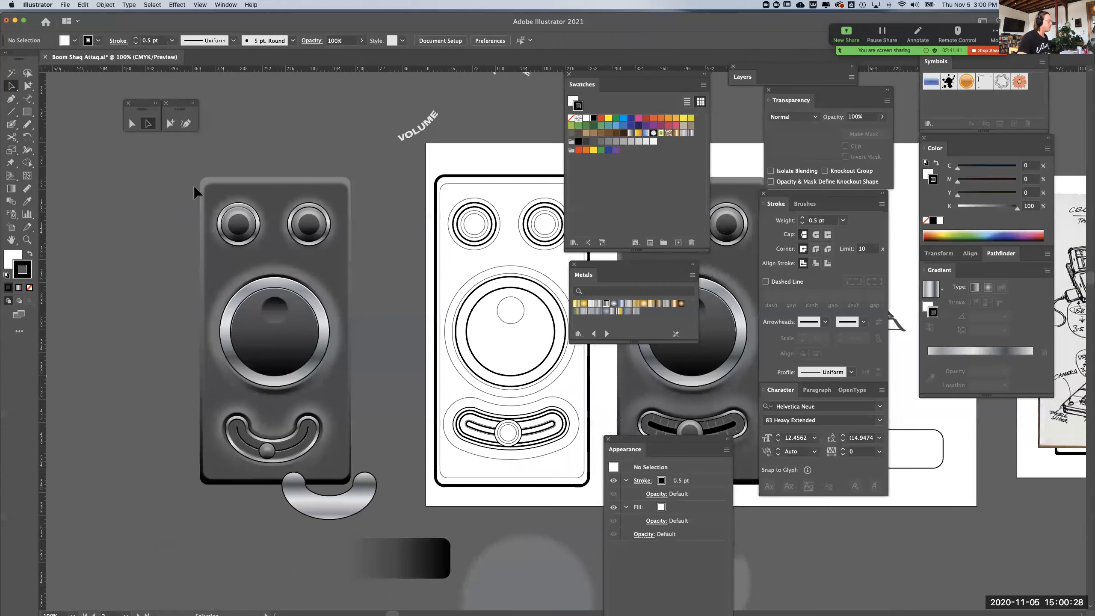
left_click(407, 559)
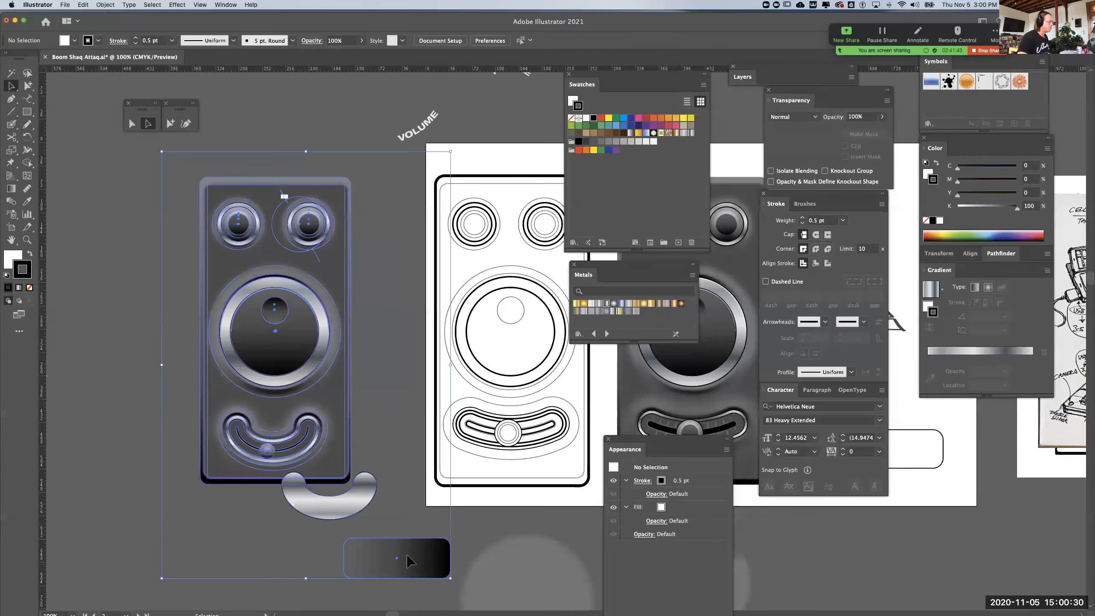
left_click_drag(307, 324, 94, 337)
left_click(272, 318)
left_click_drag(256, 363, 97, 397)
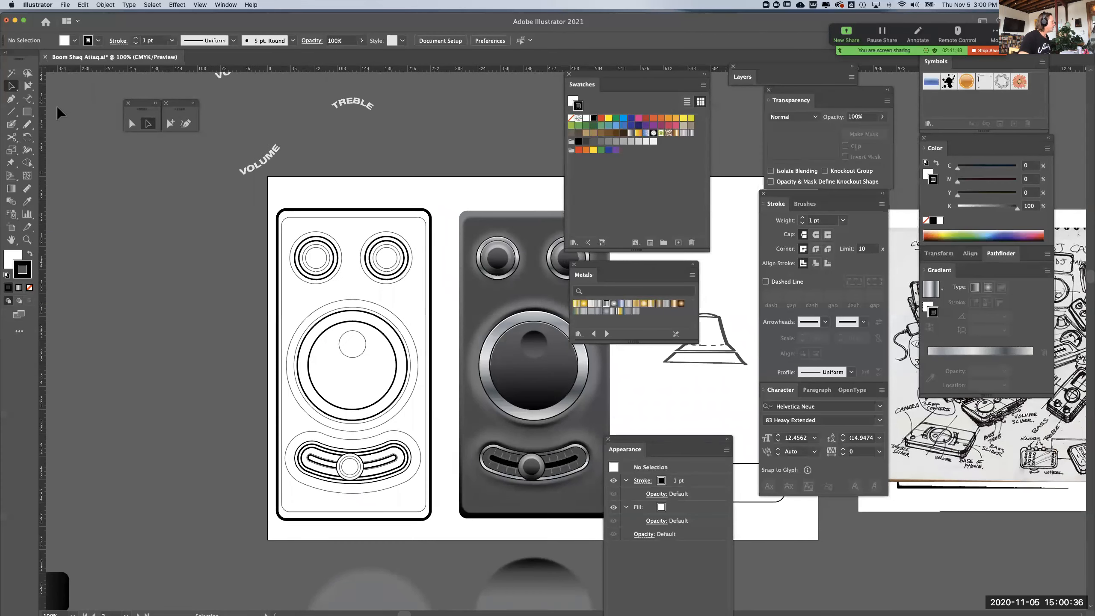
Draw a straight horizontal line about 162 pt long from the top of the left small knob outward past the device's left edge
left_click(12, 100)
key("super+equal")
left_click_drag(286, 240, 445, 292)
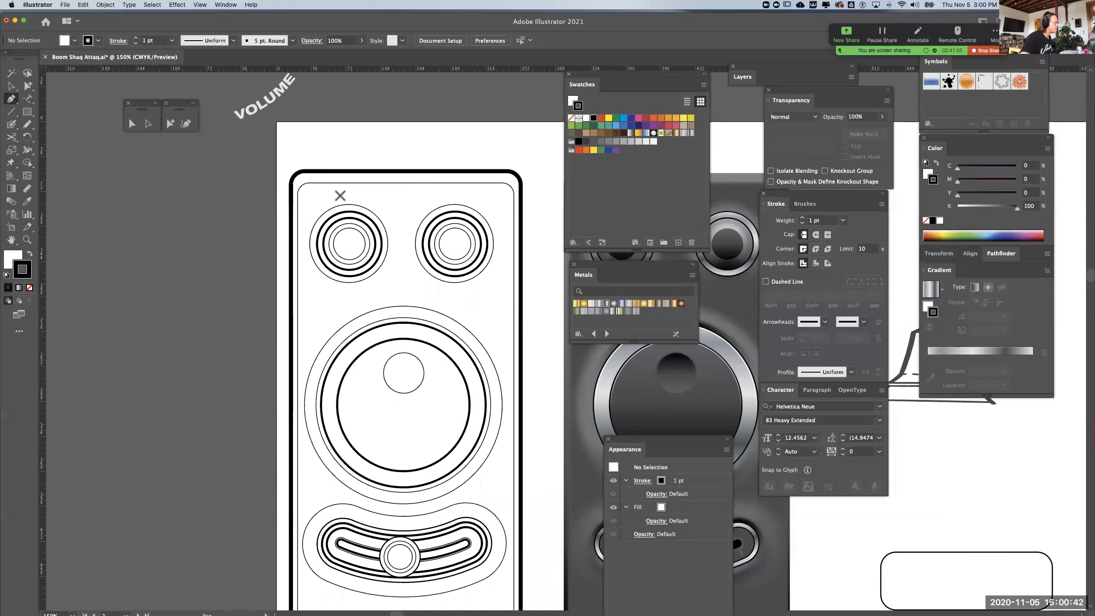
left_click(348, 211)
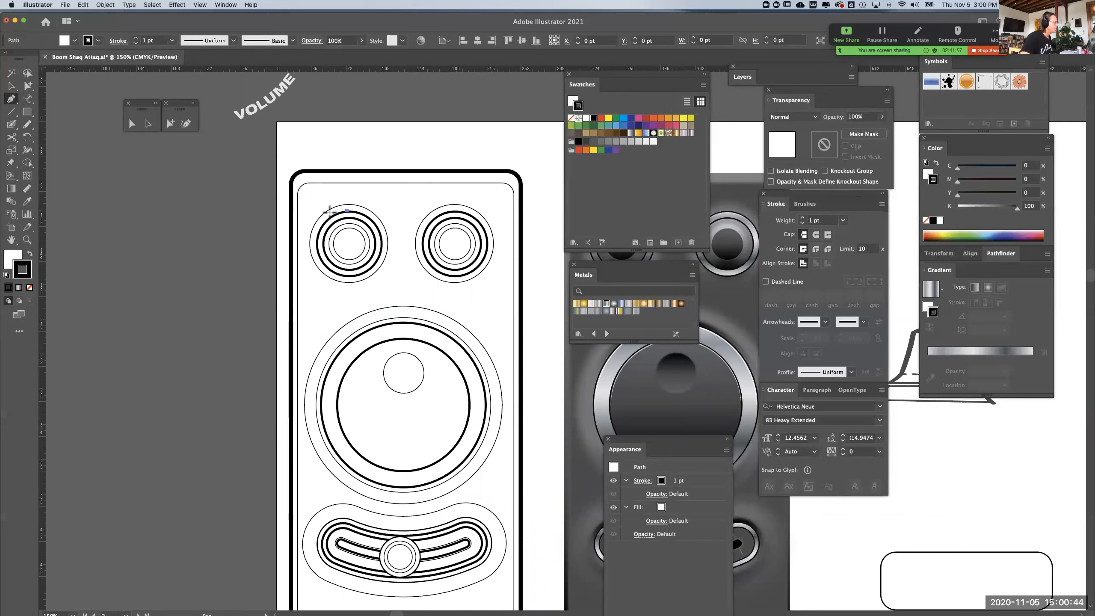
left_click(191, 218, "shift")
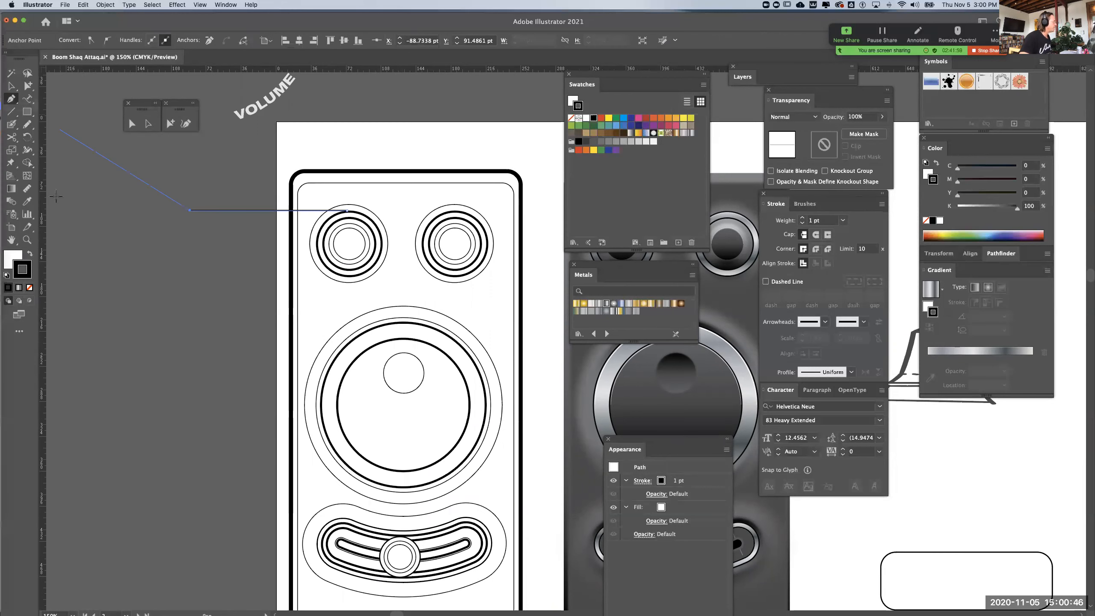
left_click(30, 86)
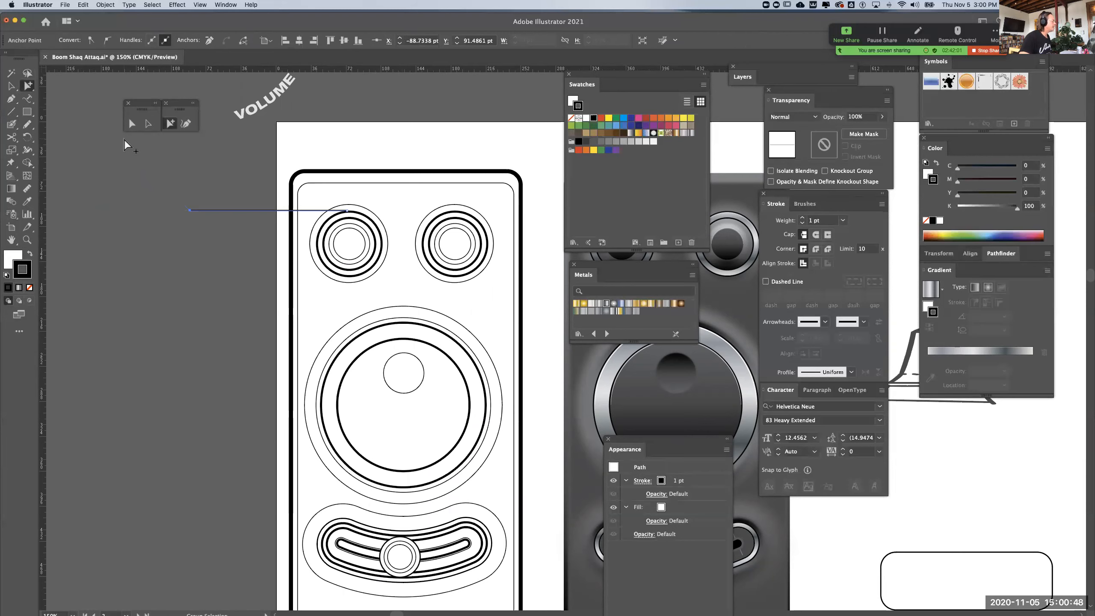
left_click(186, 184)
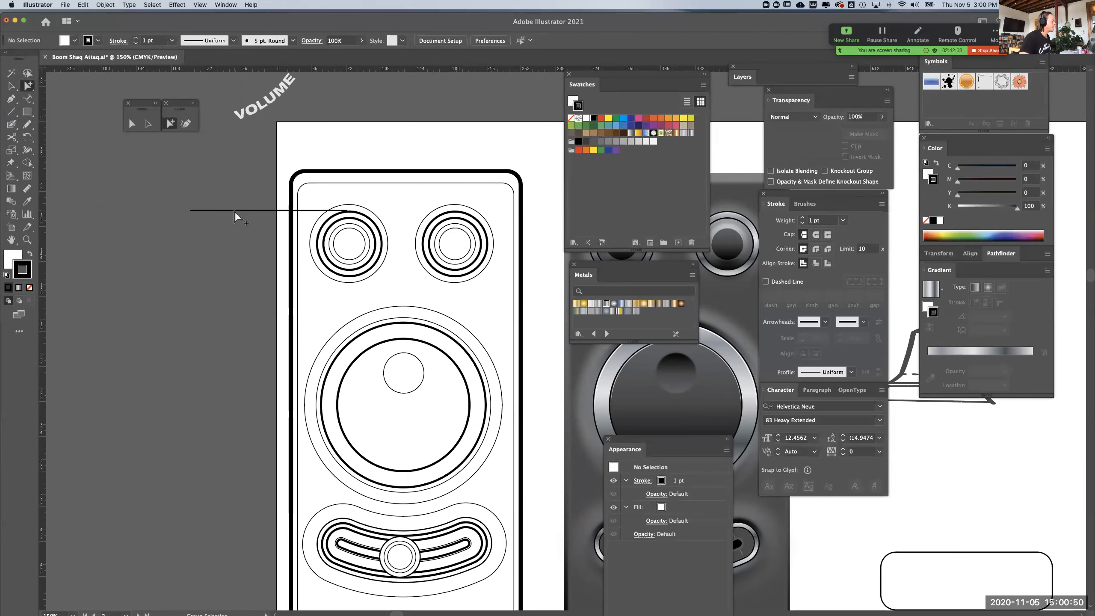
Give the new leader line a 0.5 pt stroke in the dark grey 5B5B5B
left_click(234, 210)
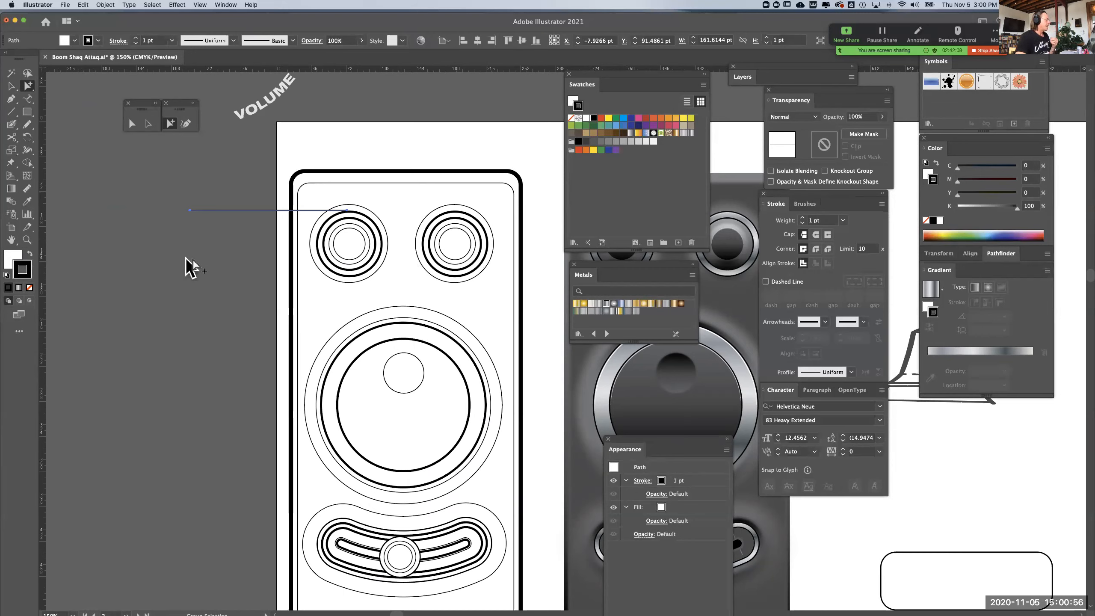
left_click(803, 224)
left_click(803, 223)
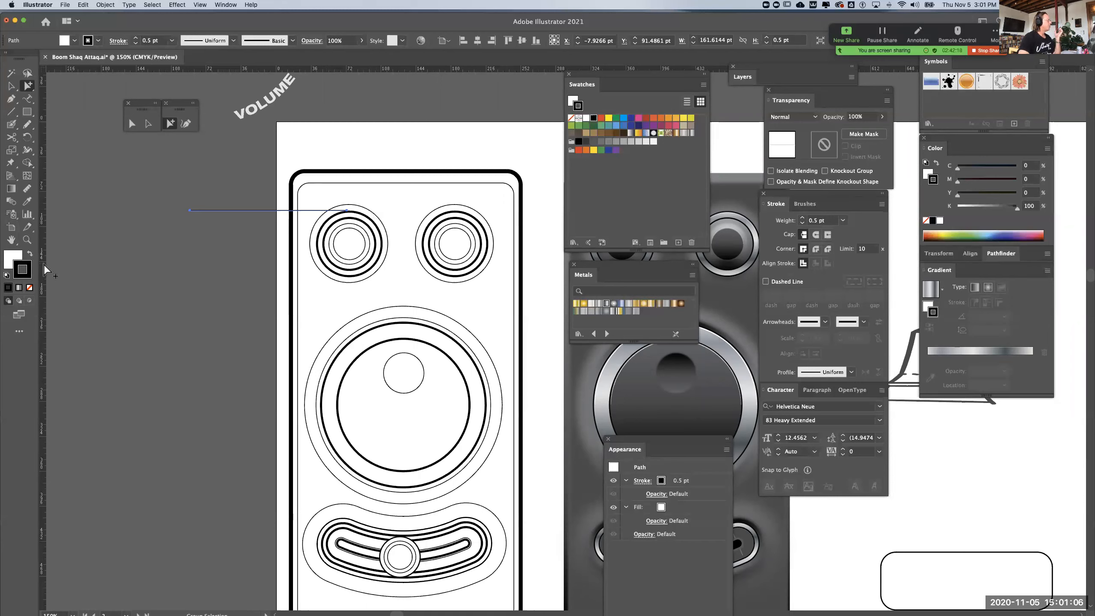
double_click(21, 269)
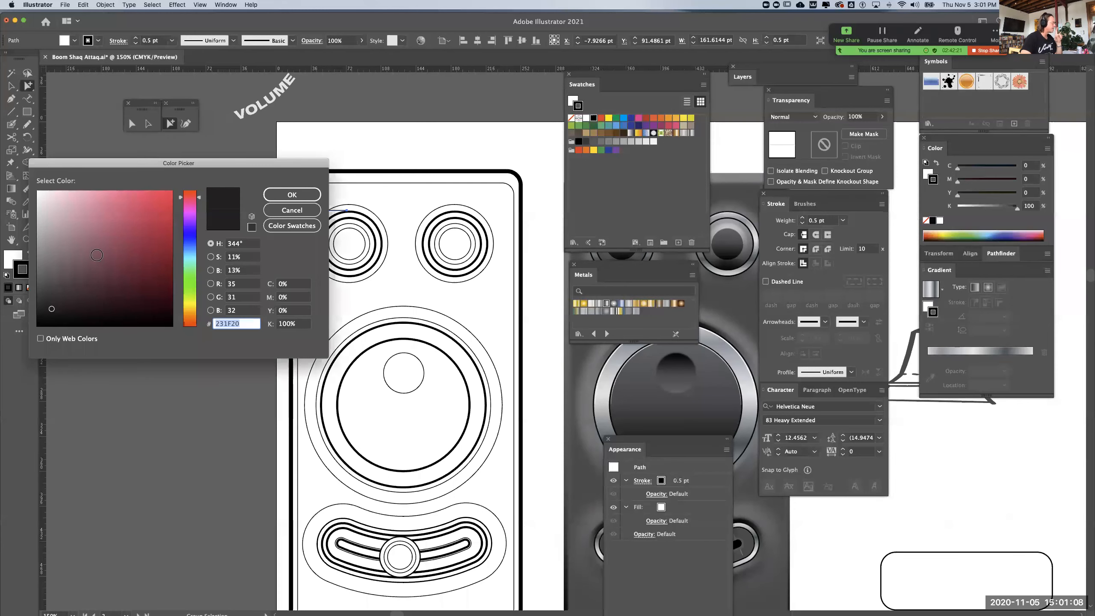
left_click_drag(38, 271, 38, 277)
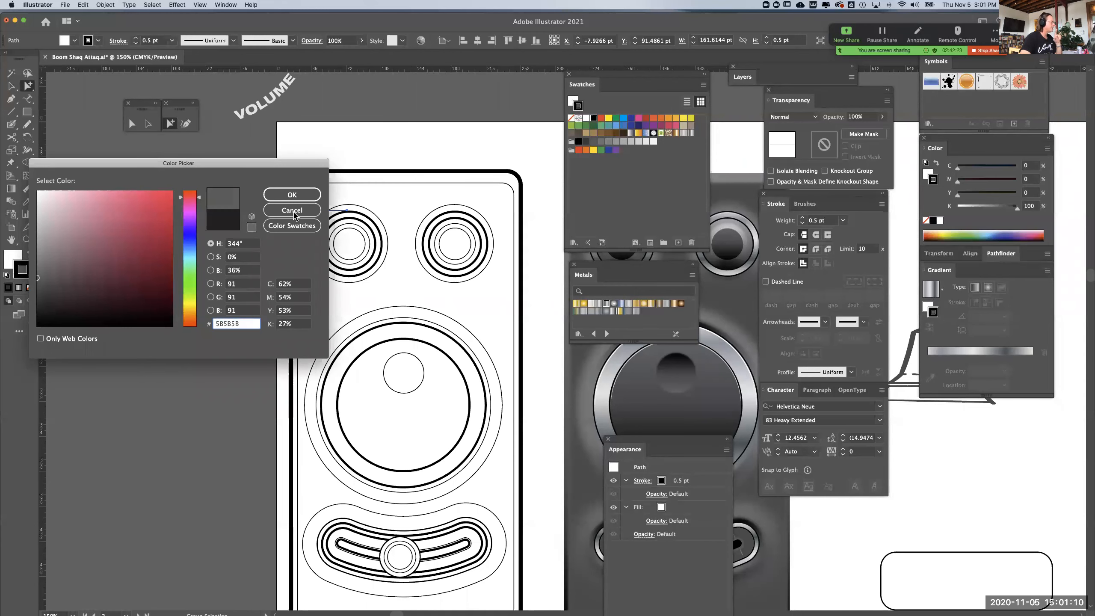
left_click(291, 194)
left_click(196, 294)
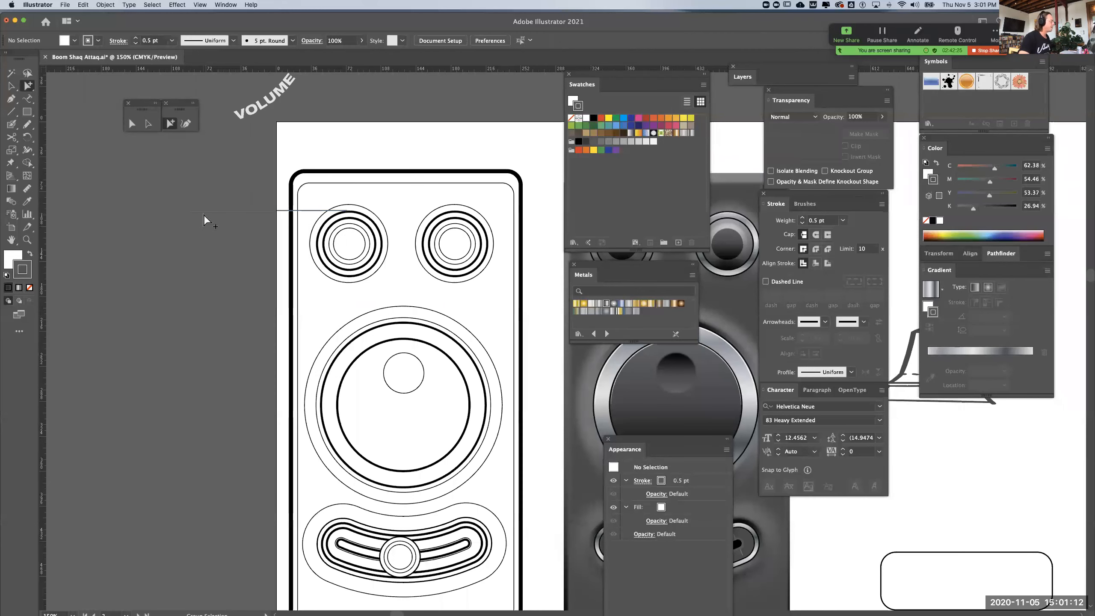
Remove the fill from the grey leader line, leaving only its stroke
key("super+equal")
left_click_drag(182, 224, 363, 283)
left_click_drag(276, 202, 326, 305)
key("x")
left_click(30, 288)
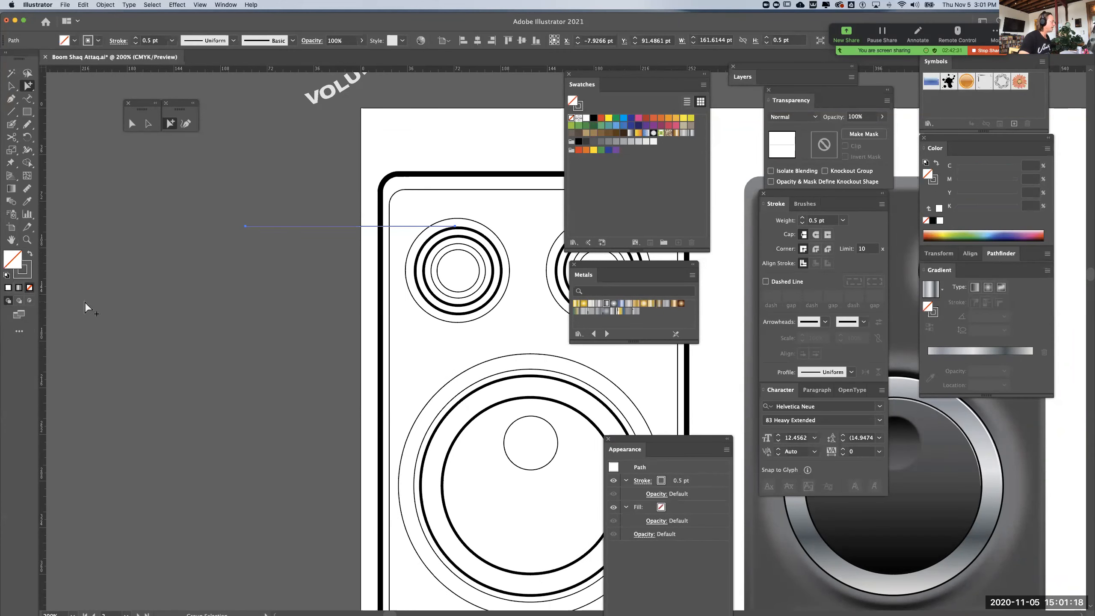
left_click(166, 332)
Extend the left edge of Artboard 2 outward so the leader line and the space beside the line art lie on it
key("super+minus")
key("super+minus")
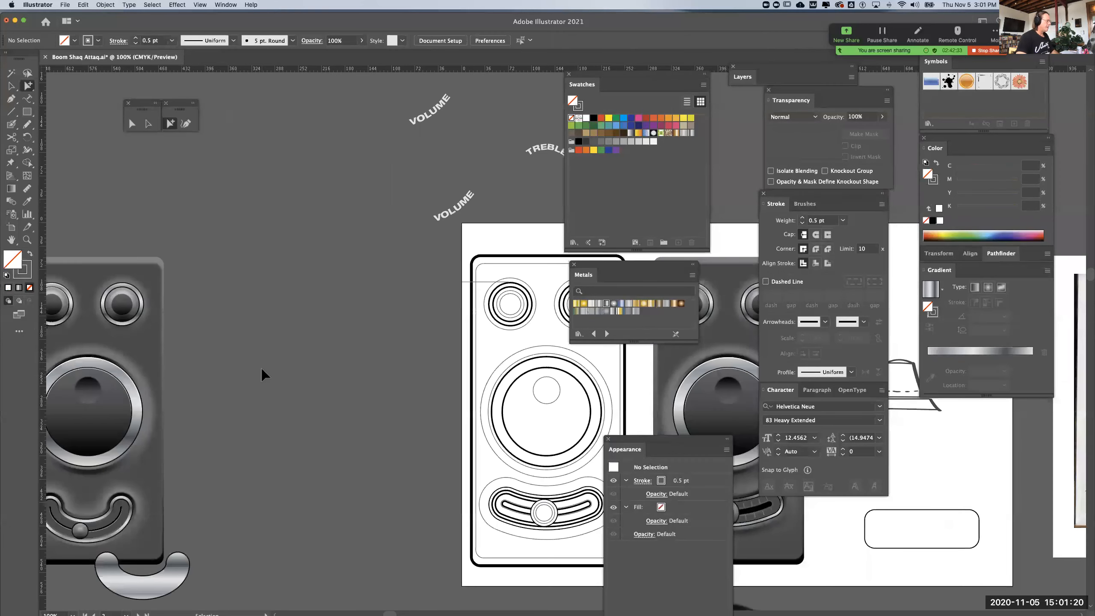
left_click(15, 224)
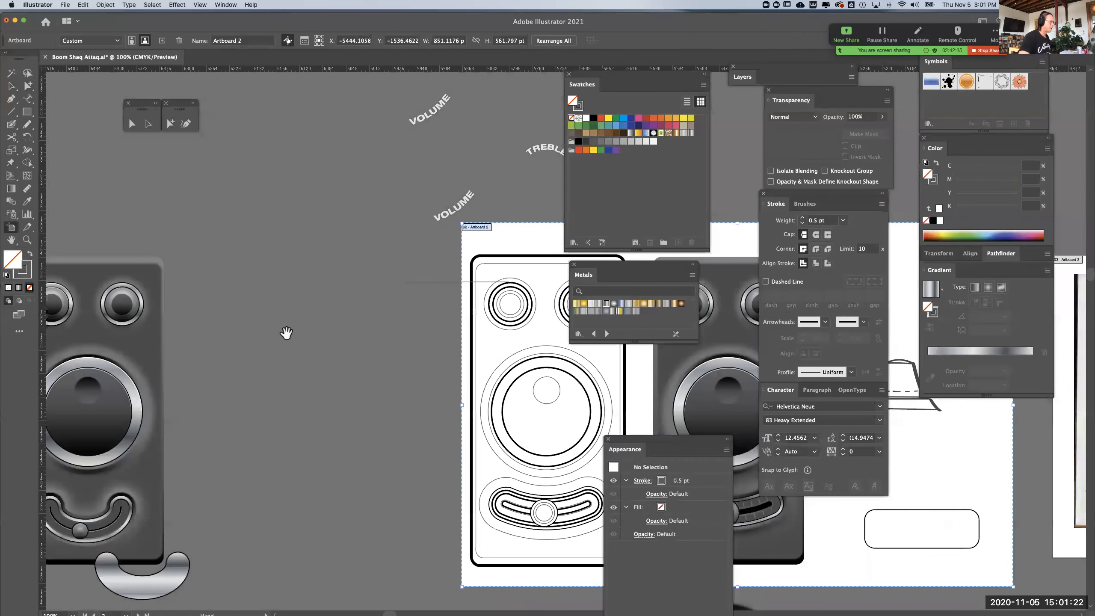
left_click_drag(462, 405, 375, 402)
key("super+z")
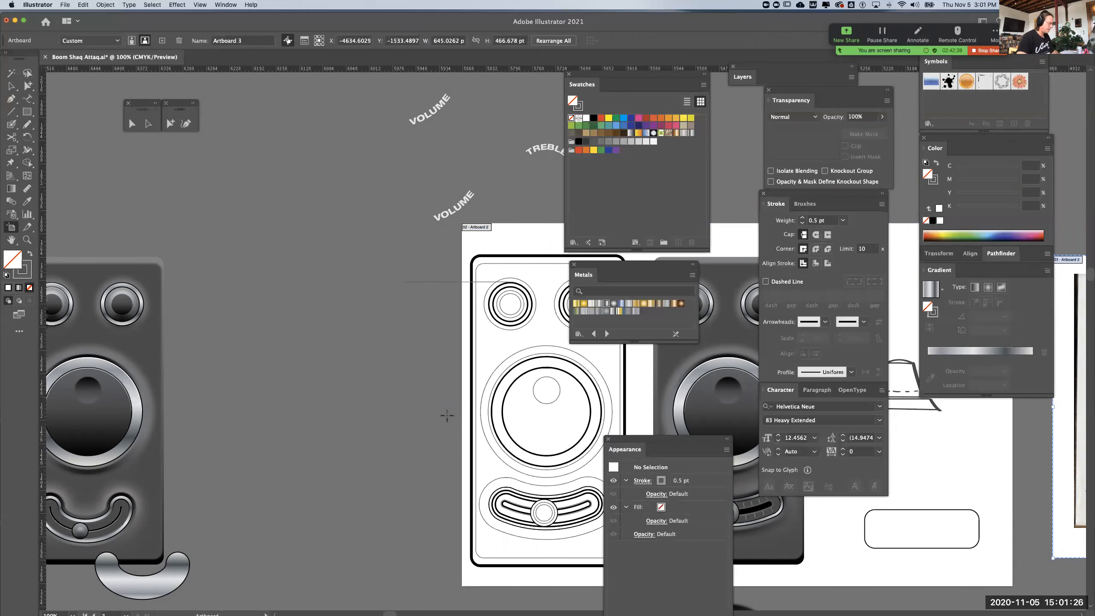
left_click(469, 414)
left_click_drag(463, 406, 246, 405)
left_click(27, 86)
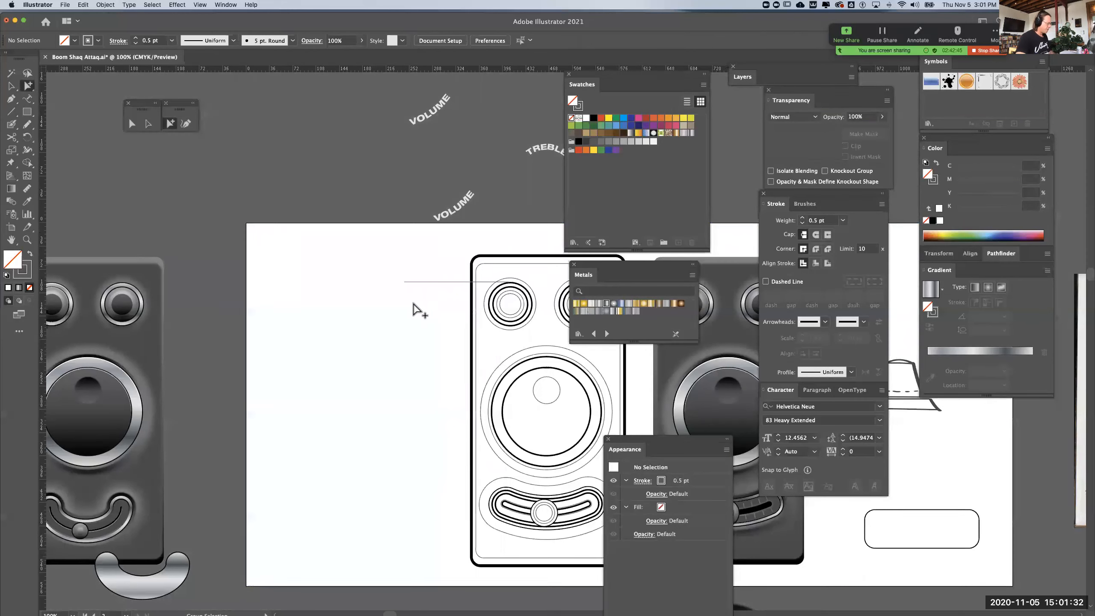
Nudge the leader line down slightly to align with the top of the left small knob's outer thick ring
key("super+equal")
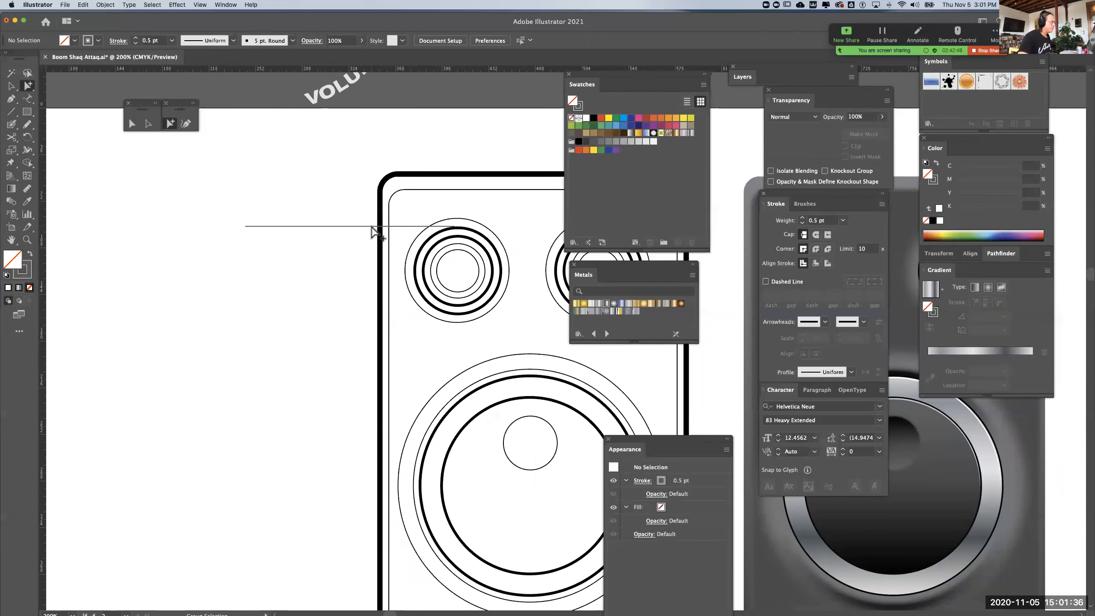
left_click(370, 225)
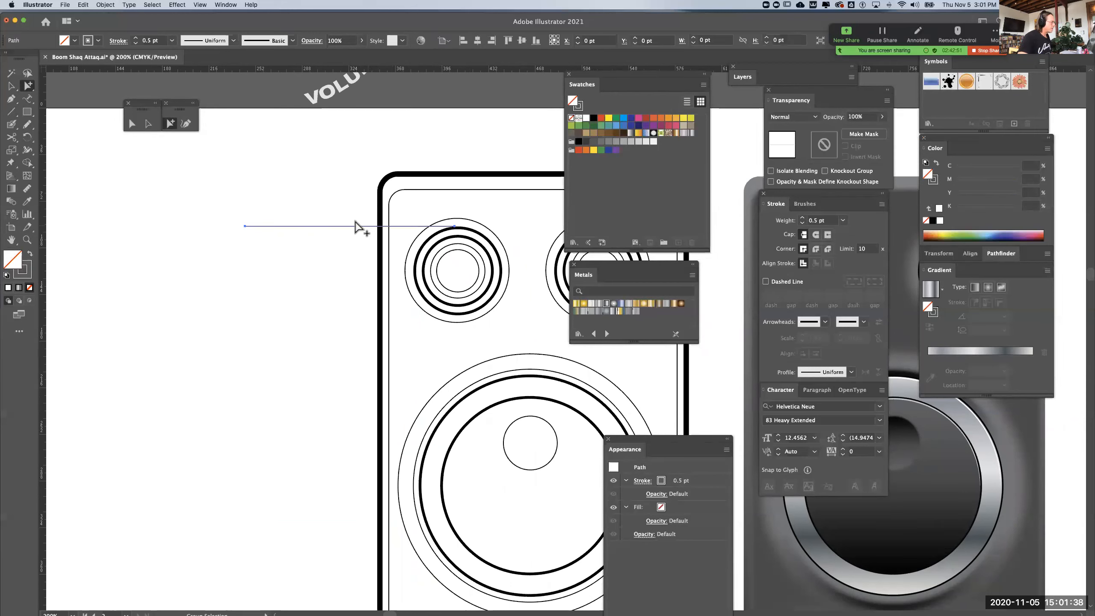
key("Down")
key("Down")
key("Down")
key("Down")
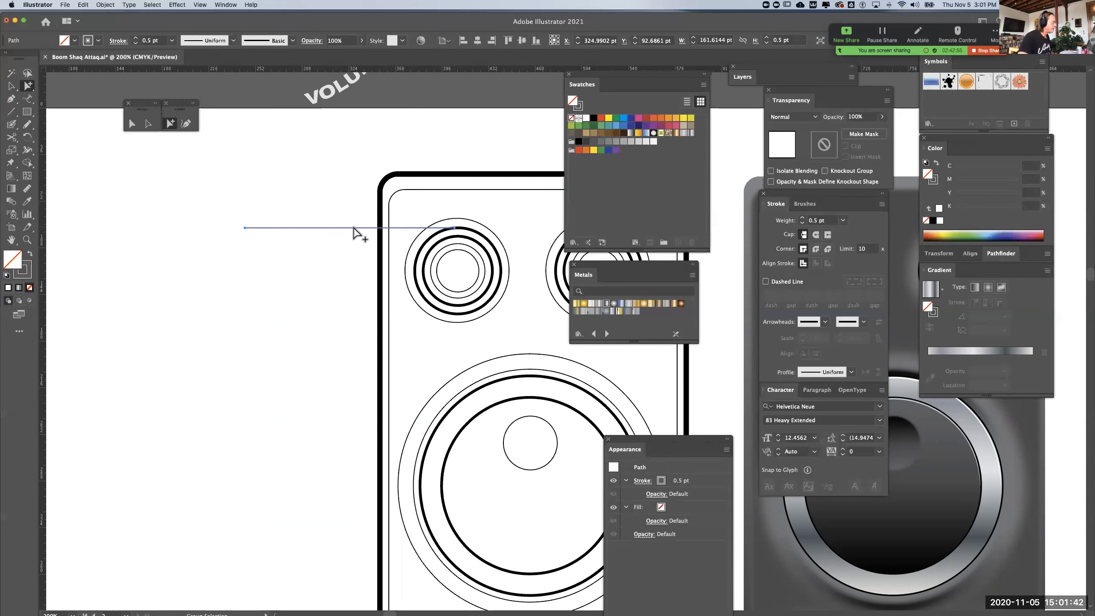
Duplicate the leader line at the tops and bottoms of the left small knob's two thick rings, plus one copy near the large dial's top
key("super+shift+a")
left_click_drag(352, 229, 351, 314)
left_click_drag(352, 313, 351, 238)
left_click_drag(325, 348, 257, 241)
left_click_drag(262, 204, 261, 270)
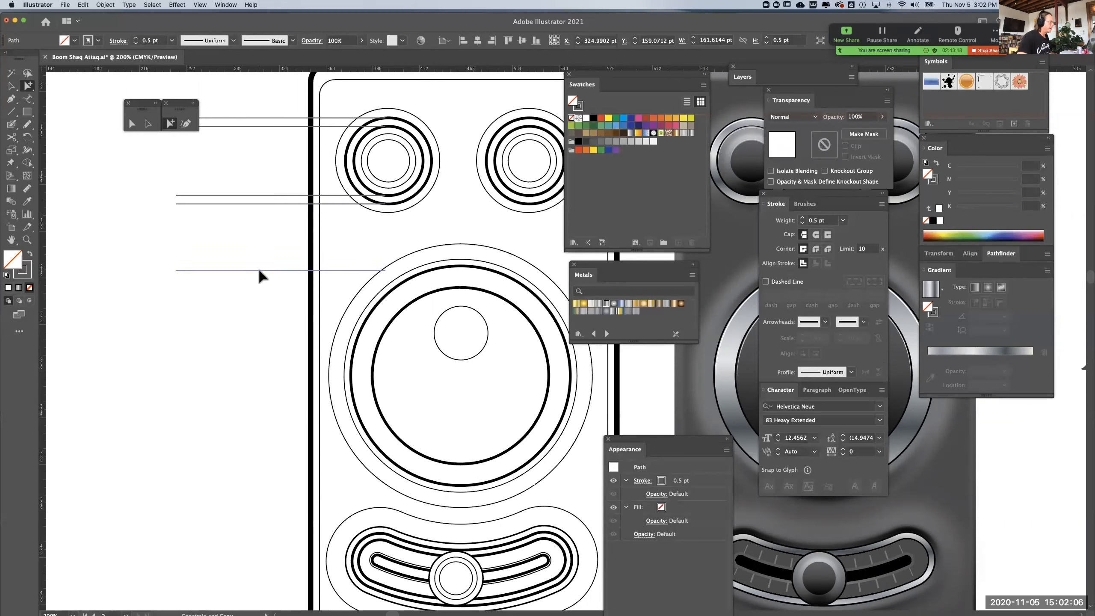
key("v")
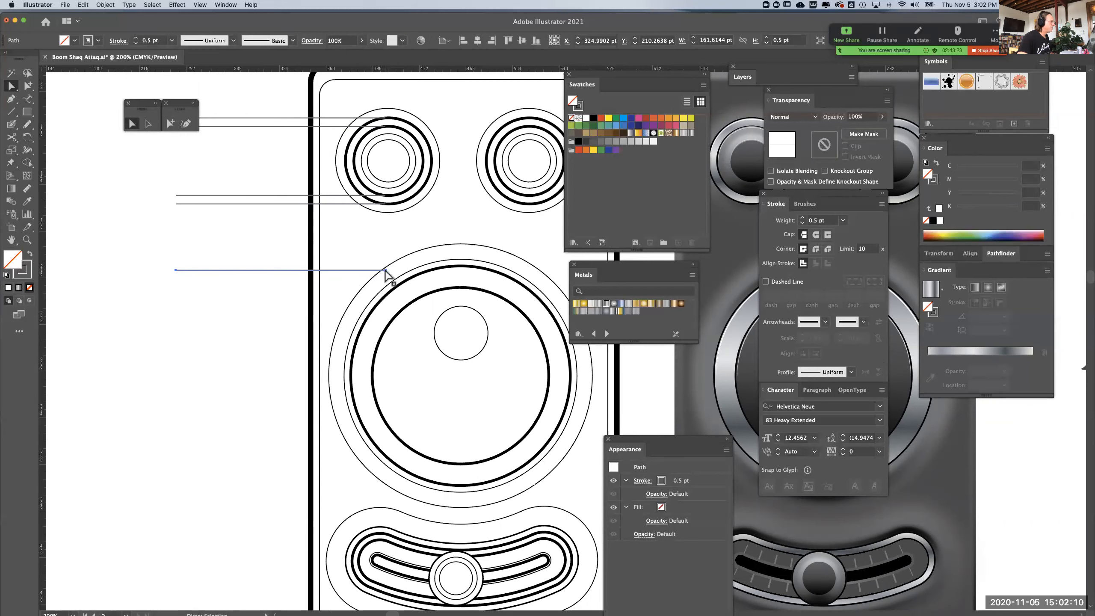
left_click_drag(385, 271, 461, 274)
key("super+z")
left_click(146, 124)
left_click_drag(386, 270, 457, 276)
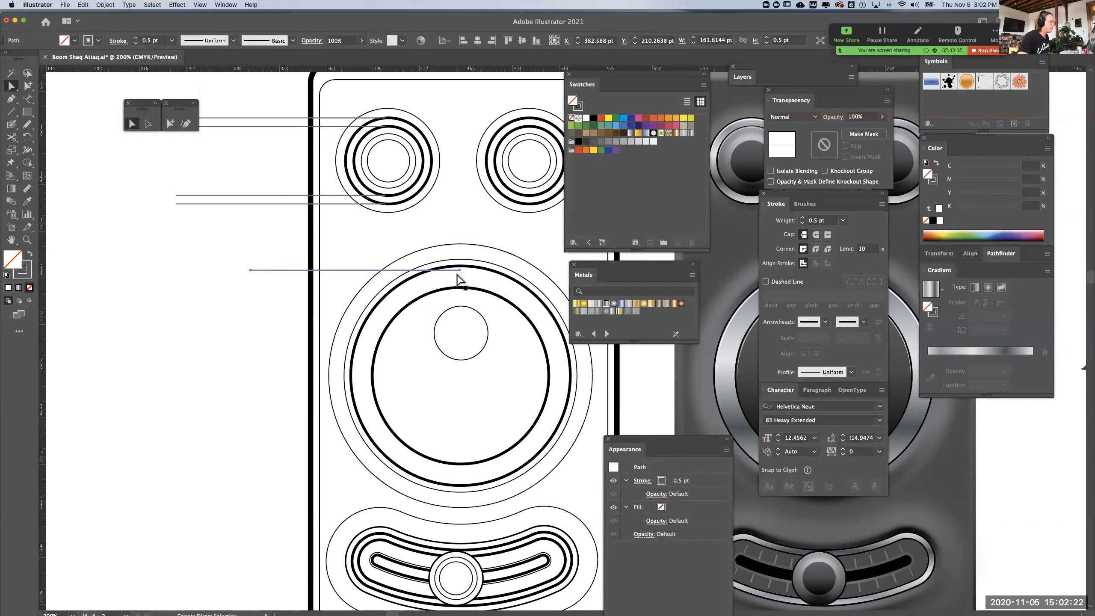
key("super+z")
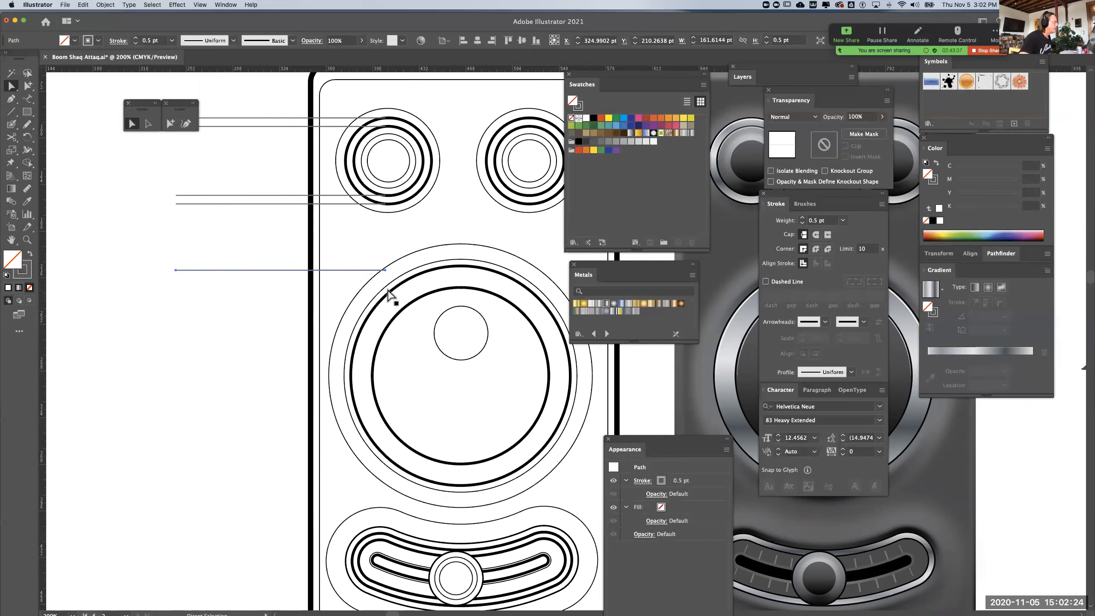
Stretch the large dial's leader line inward to the dial's vertical centre, and add copies at the top and bottom of its outer thick ring
left_click(384, 271)
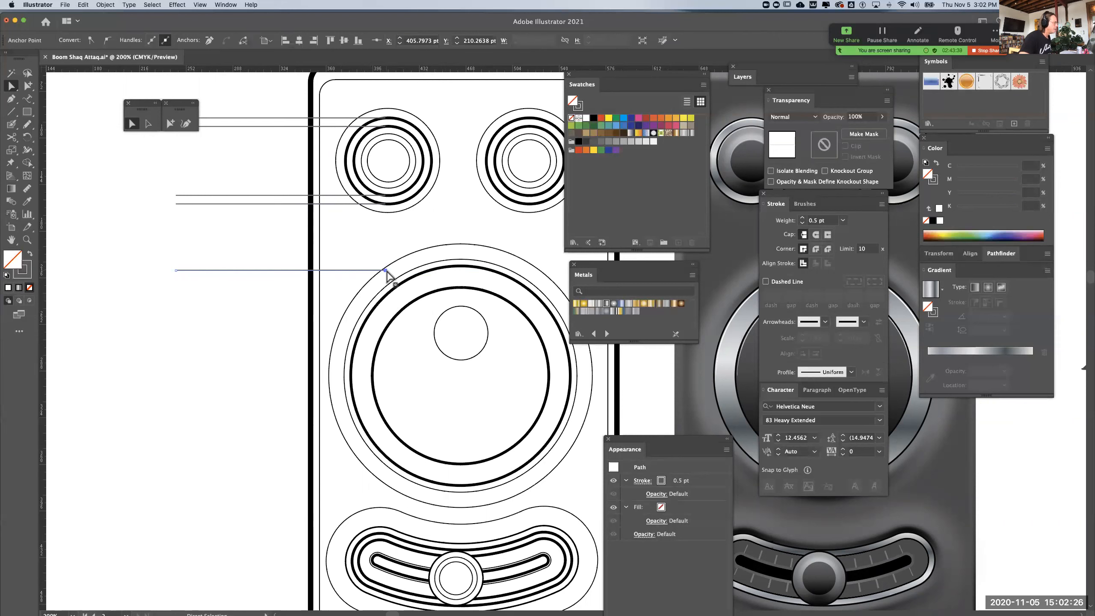
left_click_drag(387, 273, 457, 284)
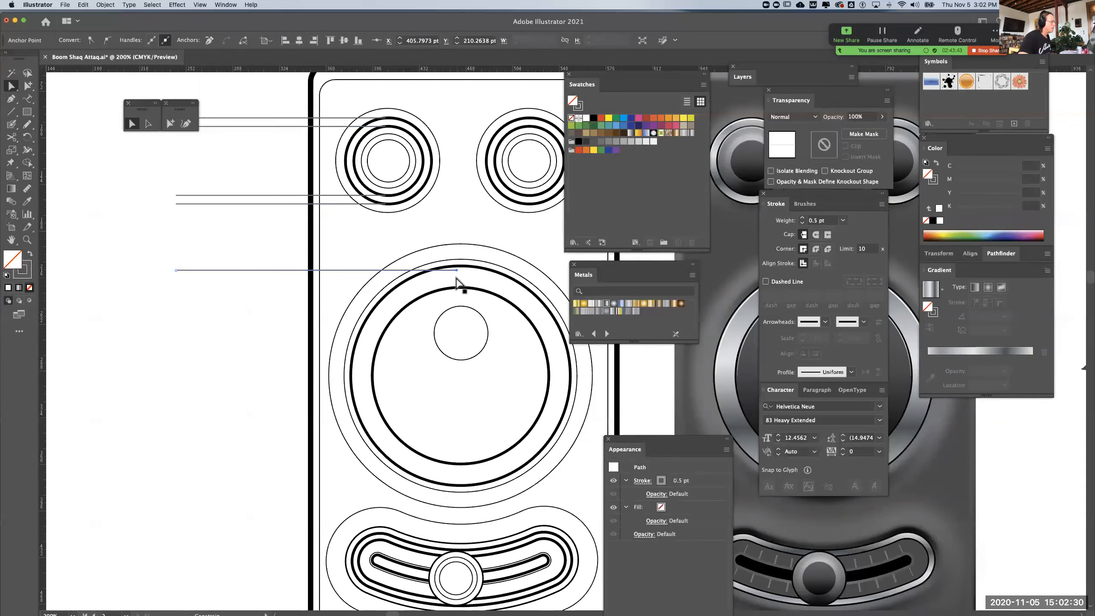
left_click_drag(269, 272, 242, 394)
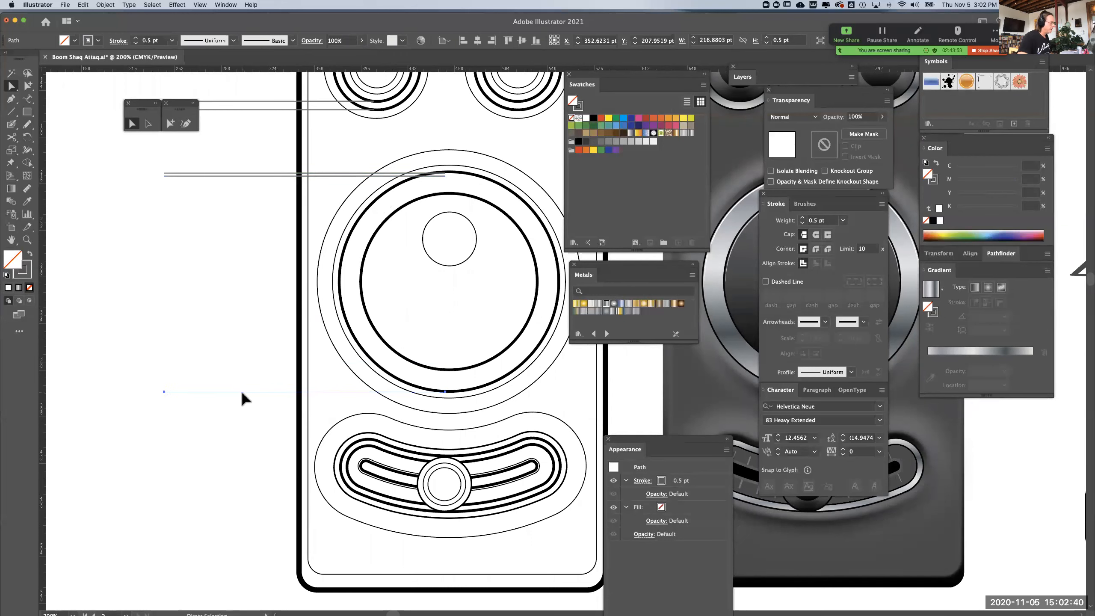
Place leader lines at the top and bottom of the large dial's inner thick circle, leaving no spare copy at the outer ring
key("super+equal")
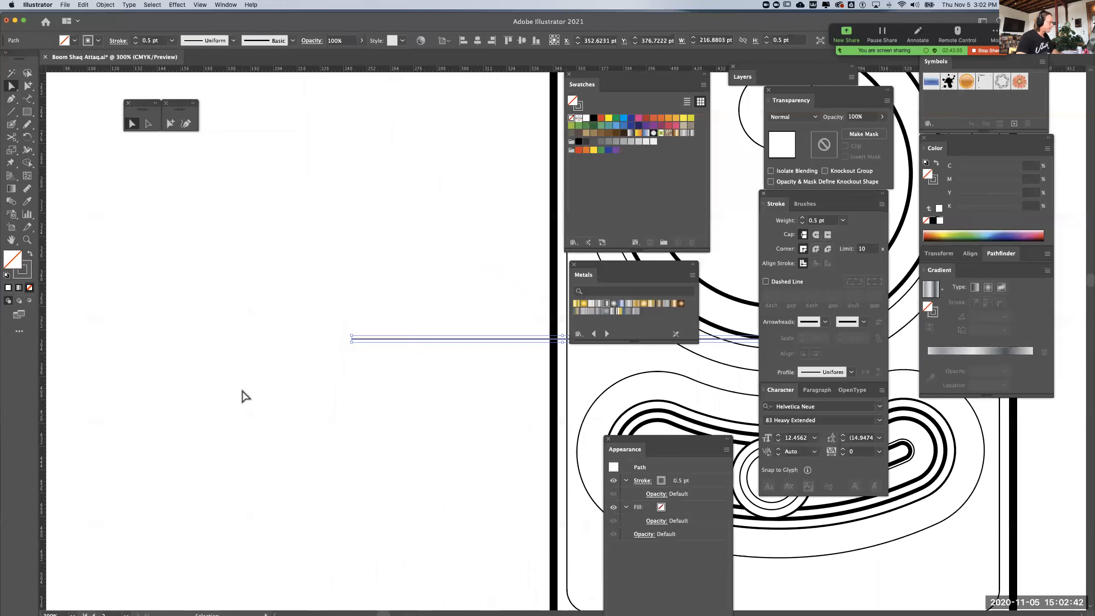
key("super+minus")
key("super+minus")
left_click_drag(338, 344, 167, 390)
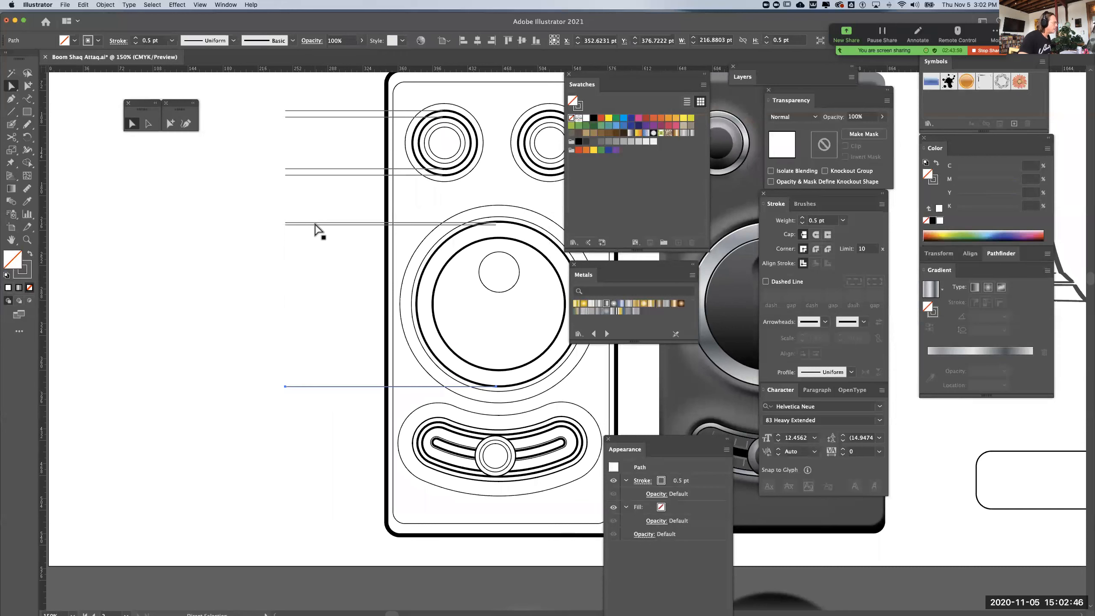
left_click_drag(314, 225, 314, 370)
key("Delete")
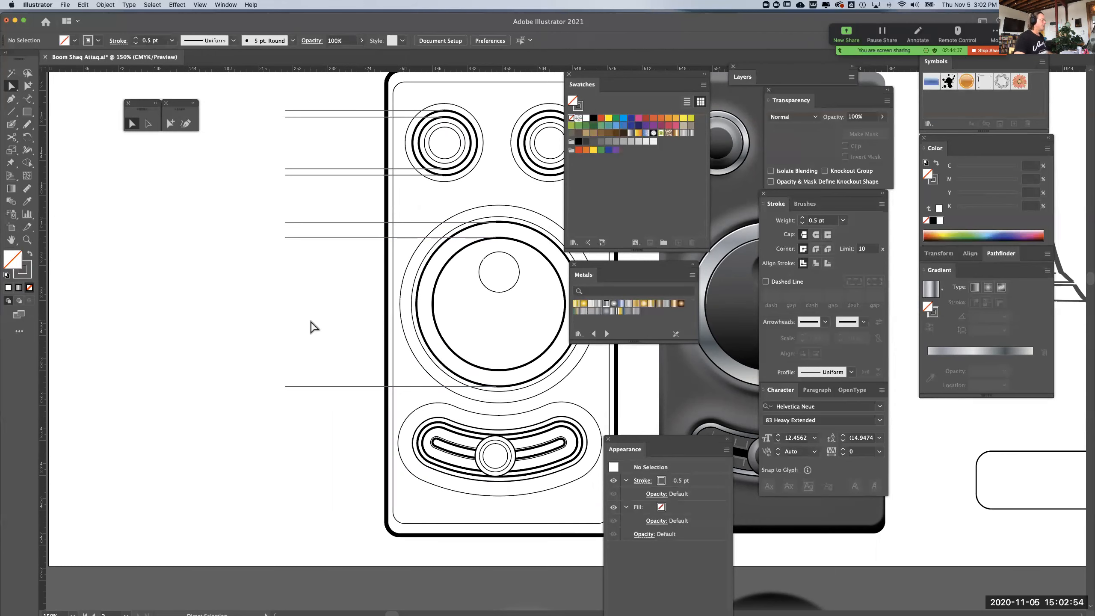
key("cmd+z")
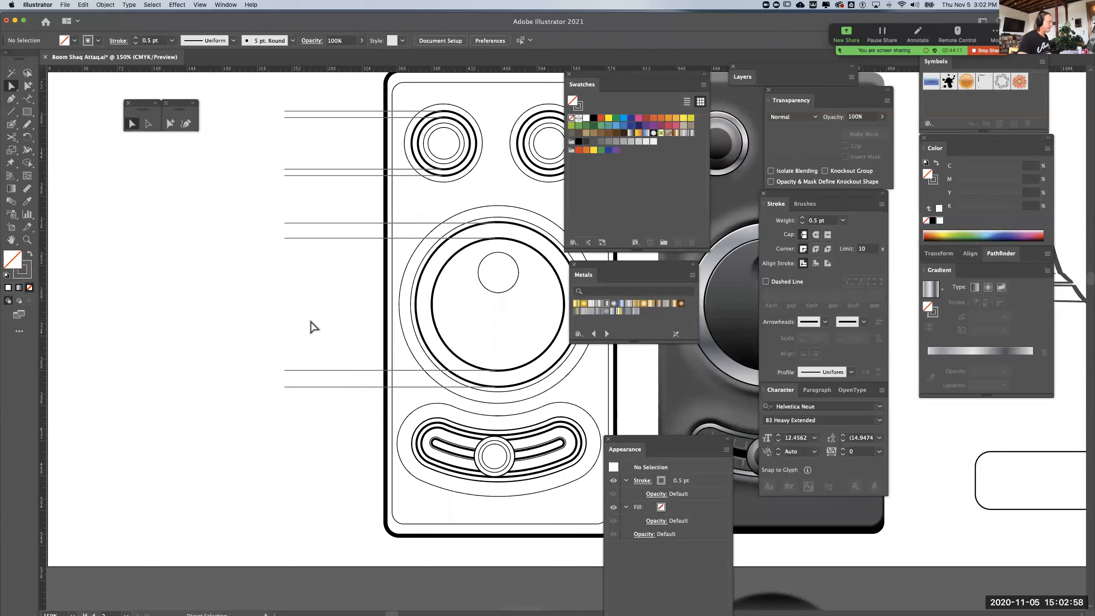
Recolour the strokes of all the knob and dial leader lines to the lighter grey 919191
left_click_drag(271, 80, 295, 464)
double_click(30, 271)
type("919191")
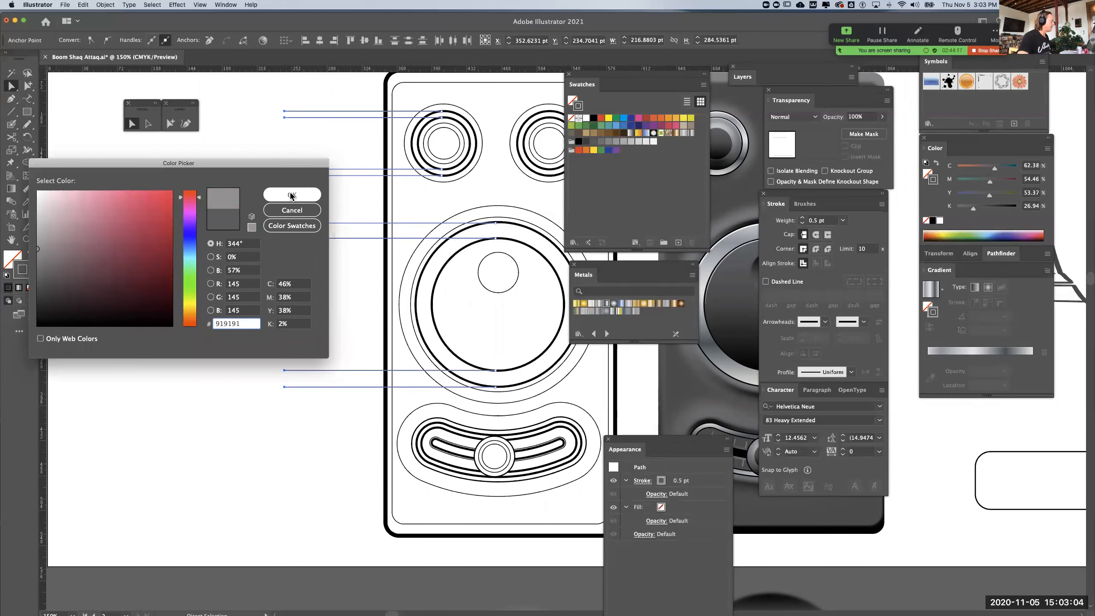
left_click(291, 195)
left_click(302, 311)
Copy the lowest leader line to the top of the curved slider's thick outline and shorten it to end at the outline's left peak
left_click_drag(344, 347, 321, 313)
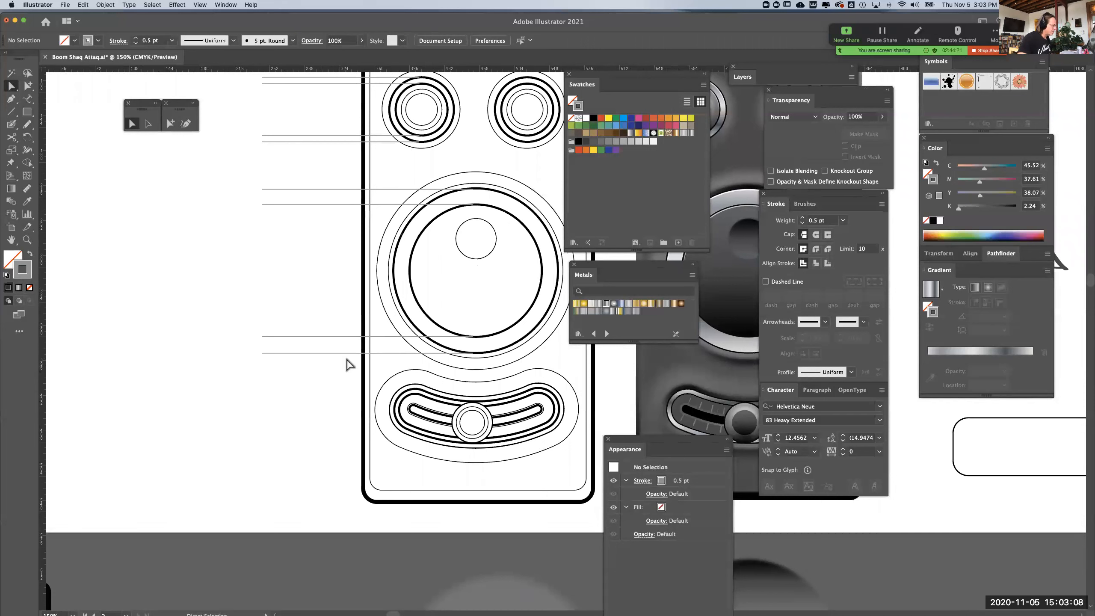
left_click_drag(347, 355, 350, 393)
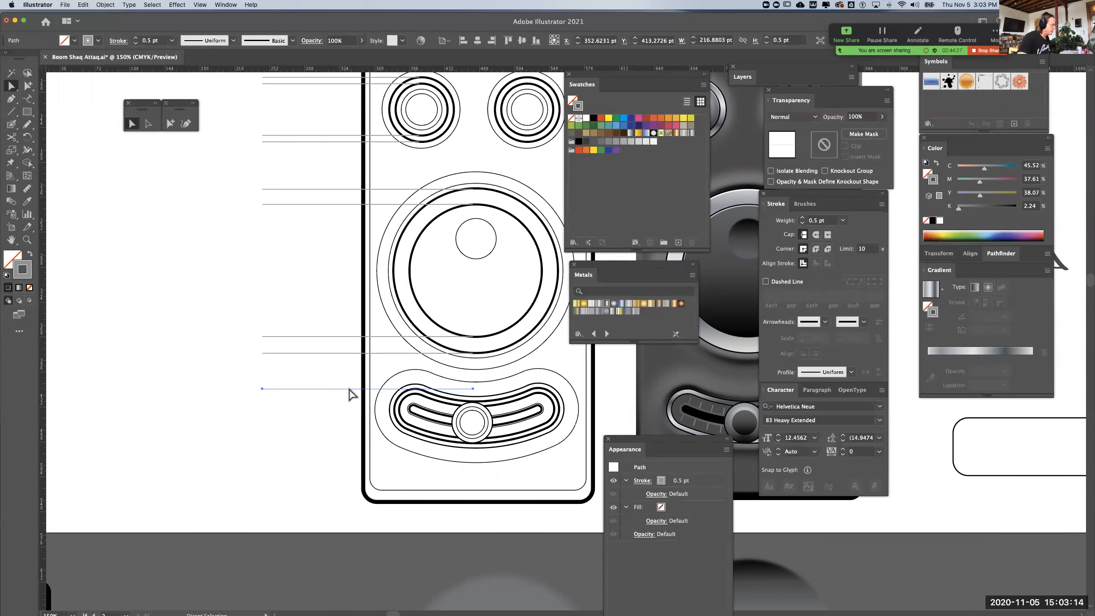
key("super+equal")
key("super+equal")
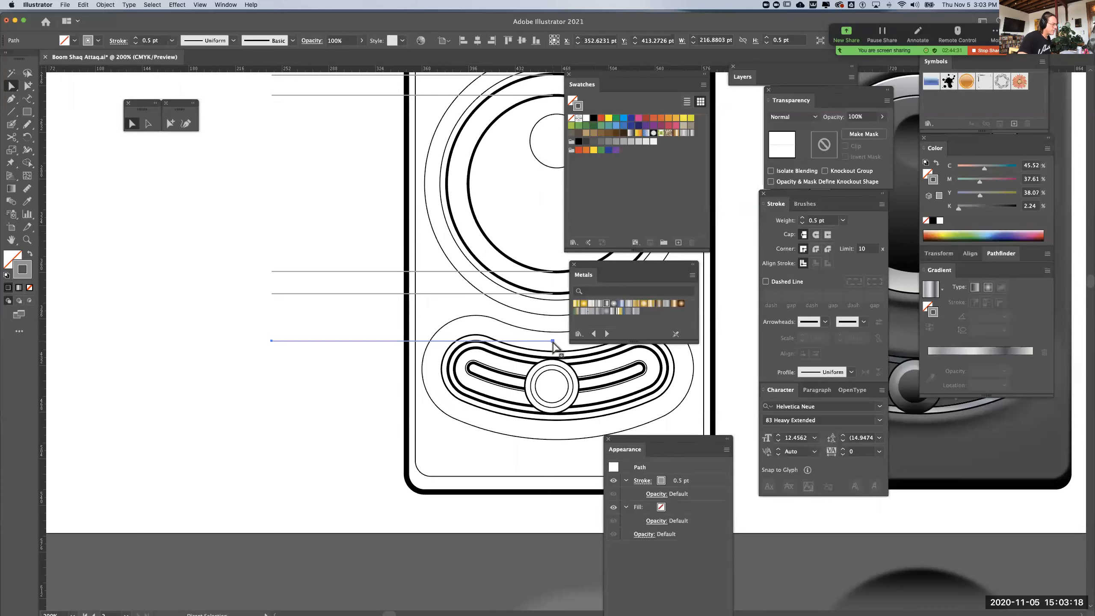
left_click_drag(523, 345, 484, 348)
key("super+z")
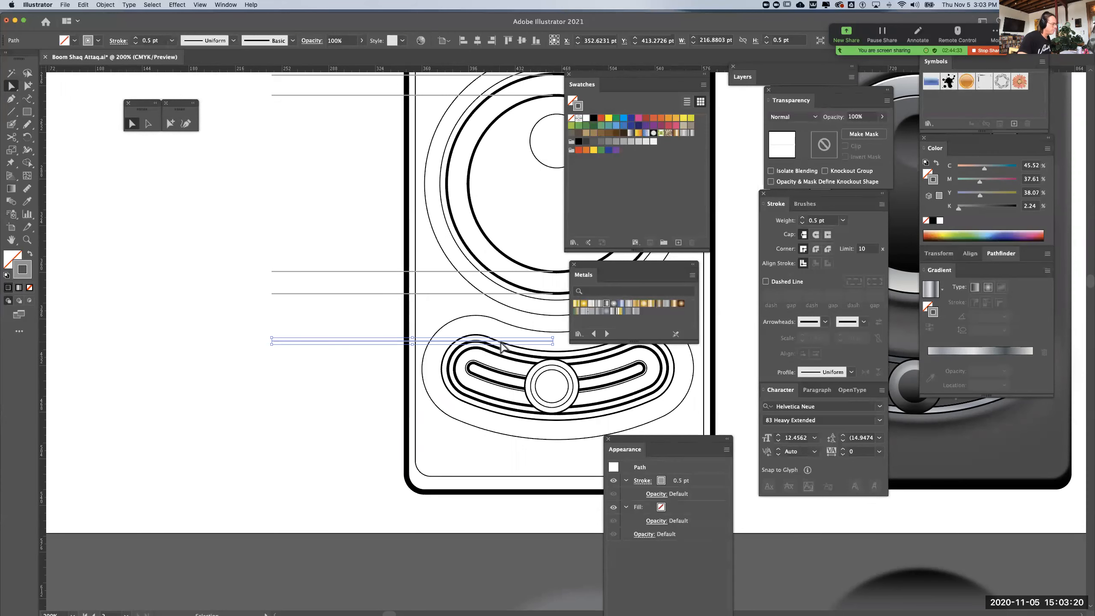
left_click_drag(553, 340, 475, 348)
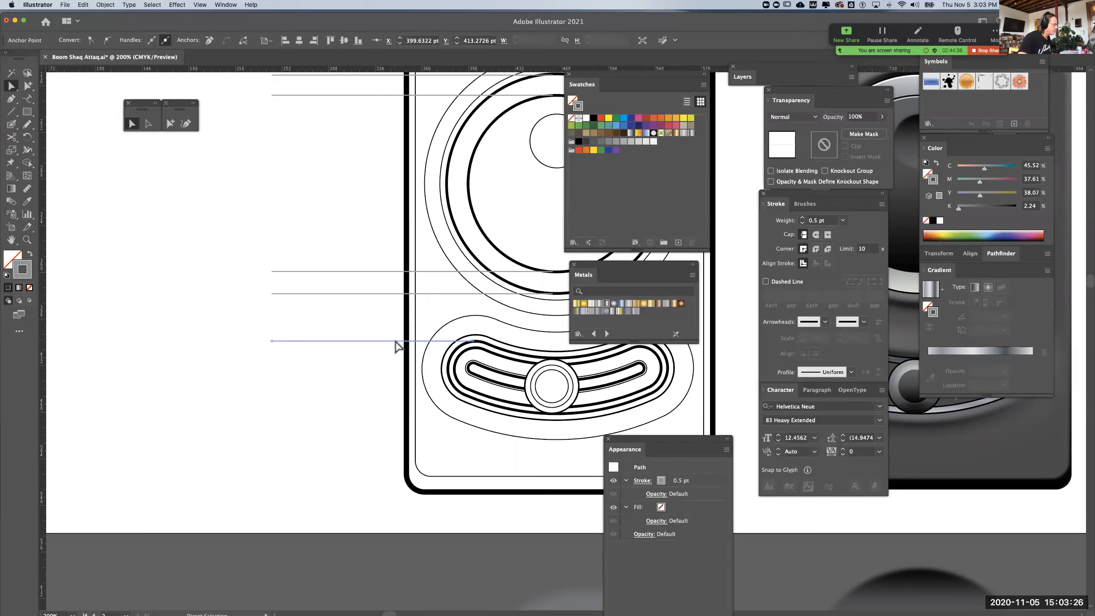
Copy the slider's leader line to the bottom of its outline and extend it inward to the slider's horizontal centre
left_click_drag(394, 343, 378, 408)
key("super+equal")
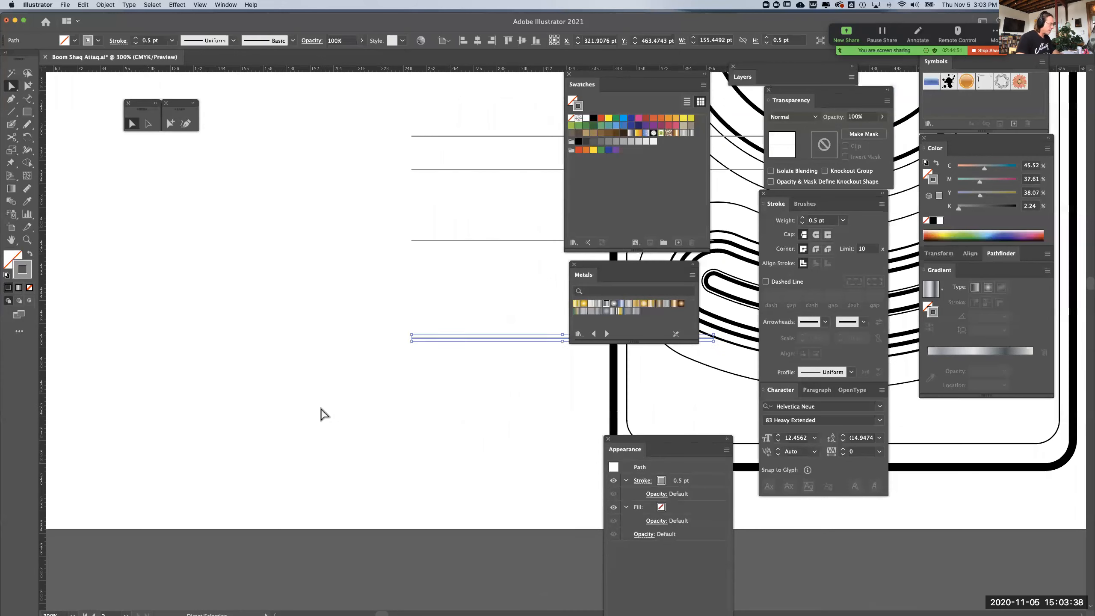
left_click_drag(458, 416, 137, 466)
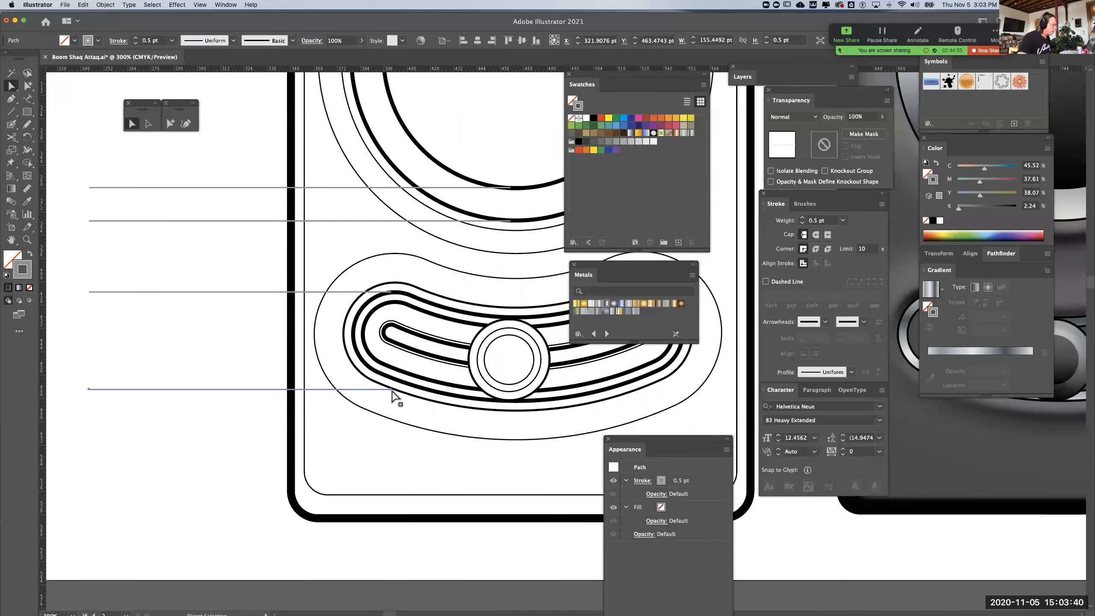
left_click_drag(391, 389, 511, 406)
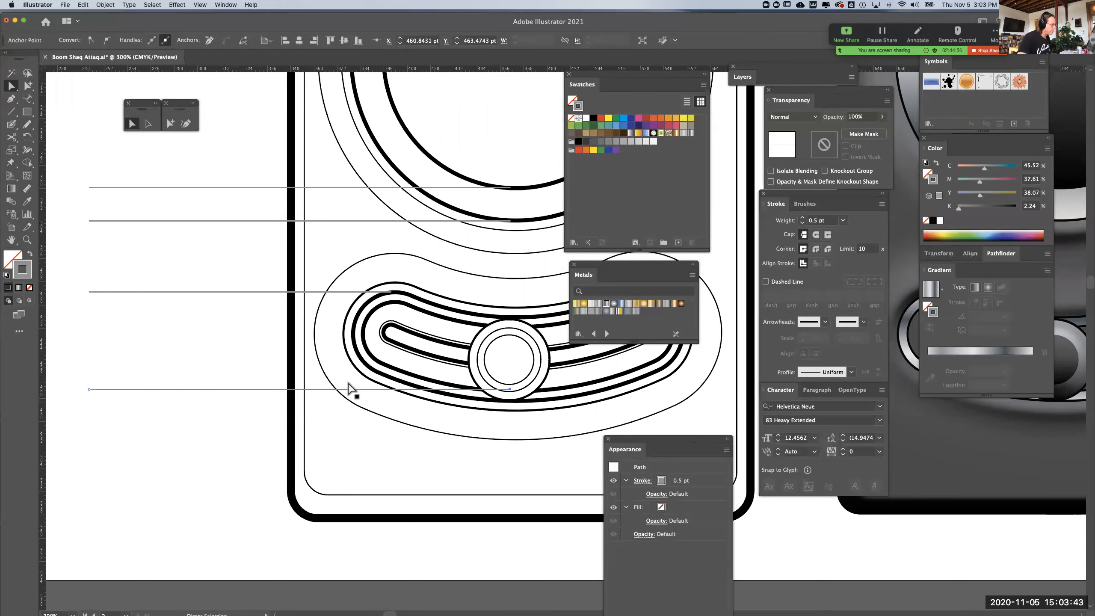
left_click(243, 396)
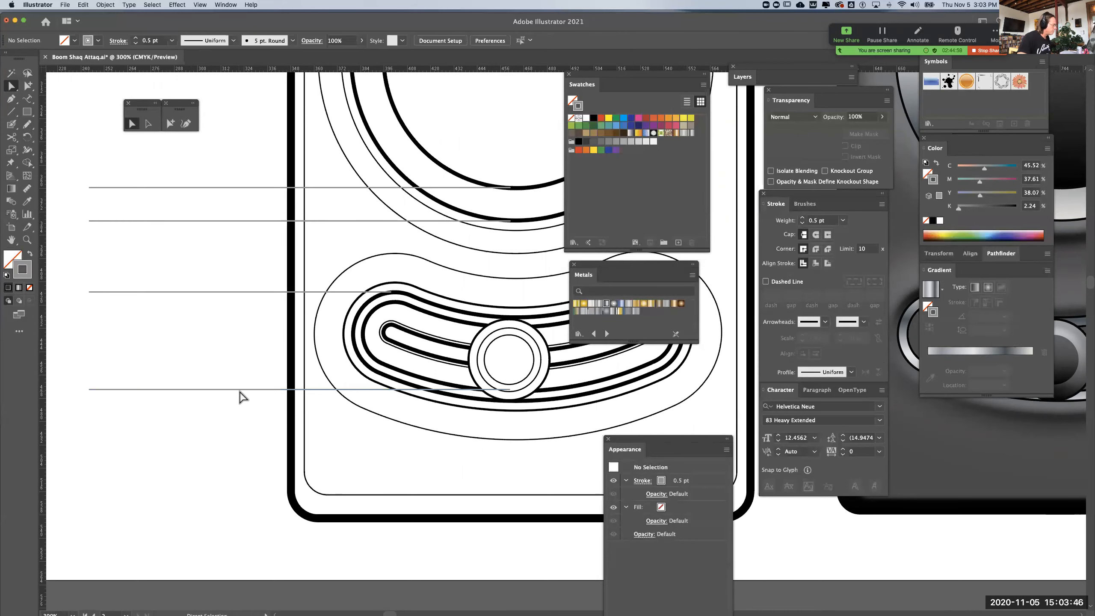
left_click_drag(240, 391, 238, 402)
left_click(202, 459)
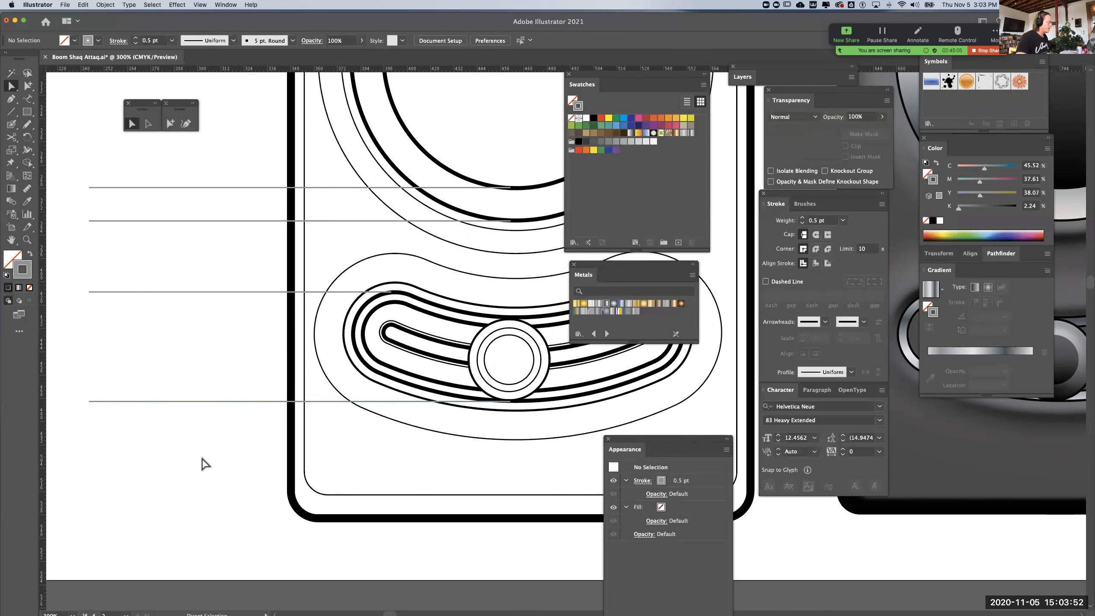
Set the stroke weight of the outermost line of the curved slider's thick outline to 0.5 pt
key("super+minus")
key("super+minus")
left_click_drag(252, 404, 50, 396)
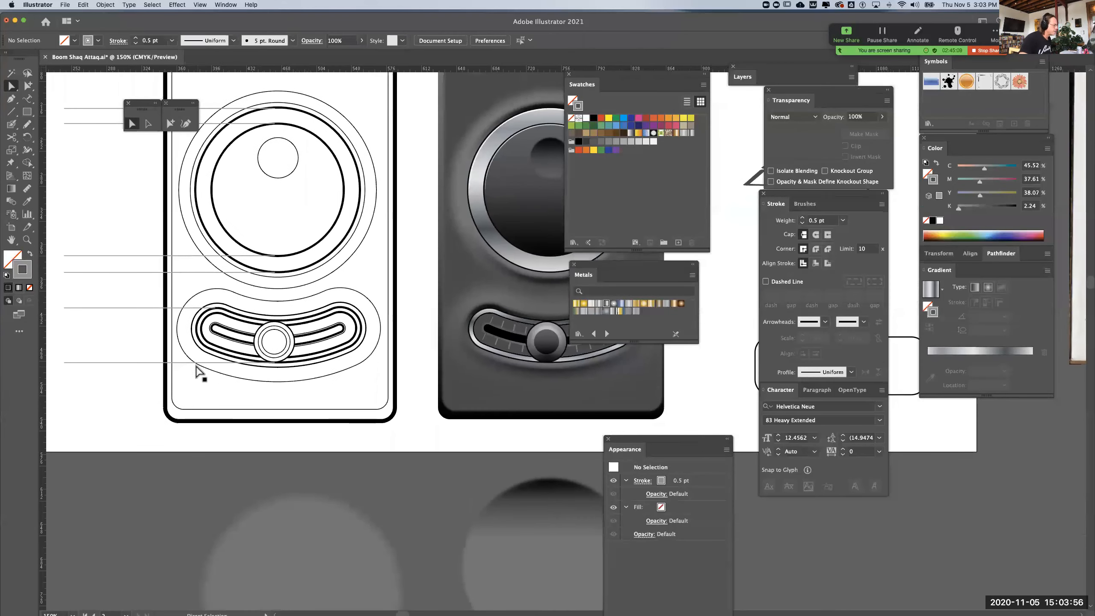
left_click(312, 311)
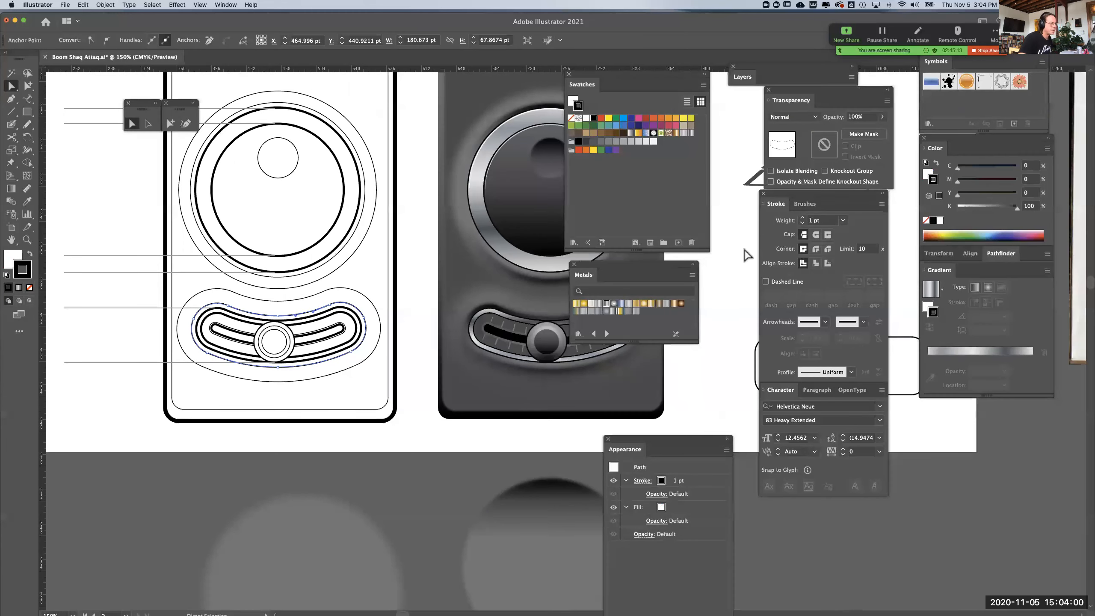
left_click(842, 220)
left_click(844, 242)
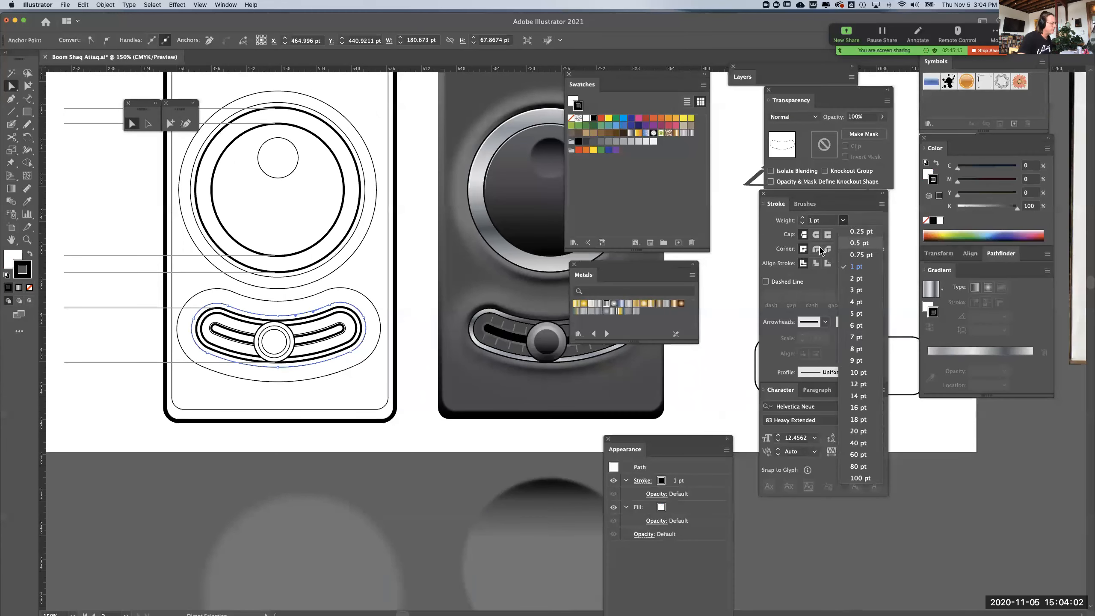
left_click(315, 431)
Copy the topmost knob leader line to the case's top edge, lengthen it outward, and place a copy at the case's bottom edge
left_click_drag(269, 374, 314, 376)
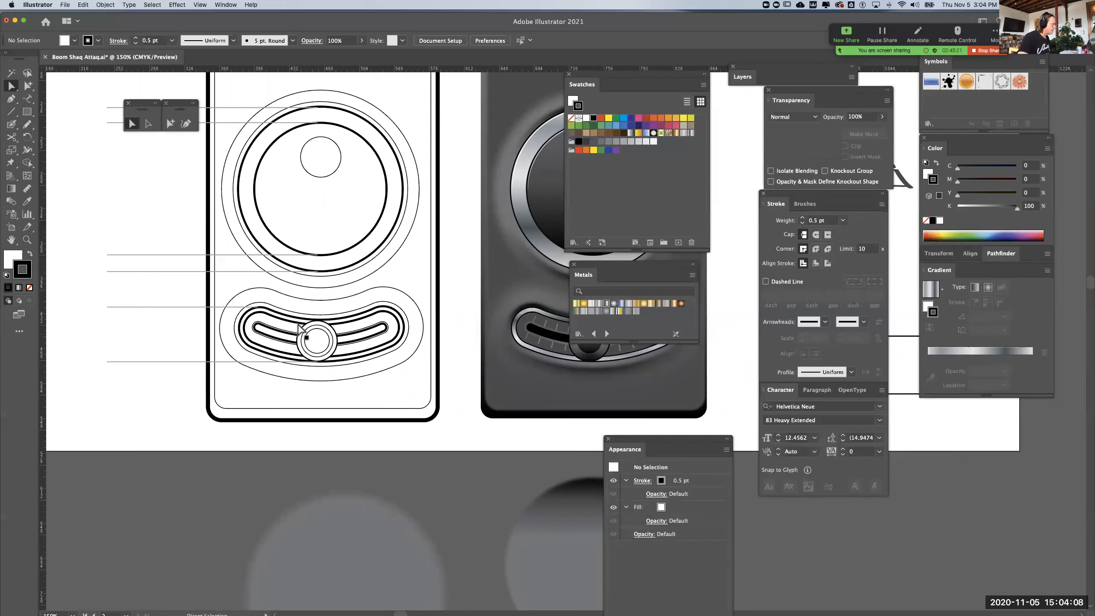
left_click_drag(196, 325, 310, 440)
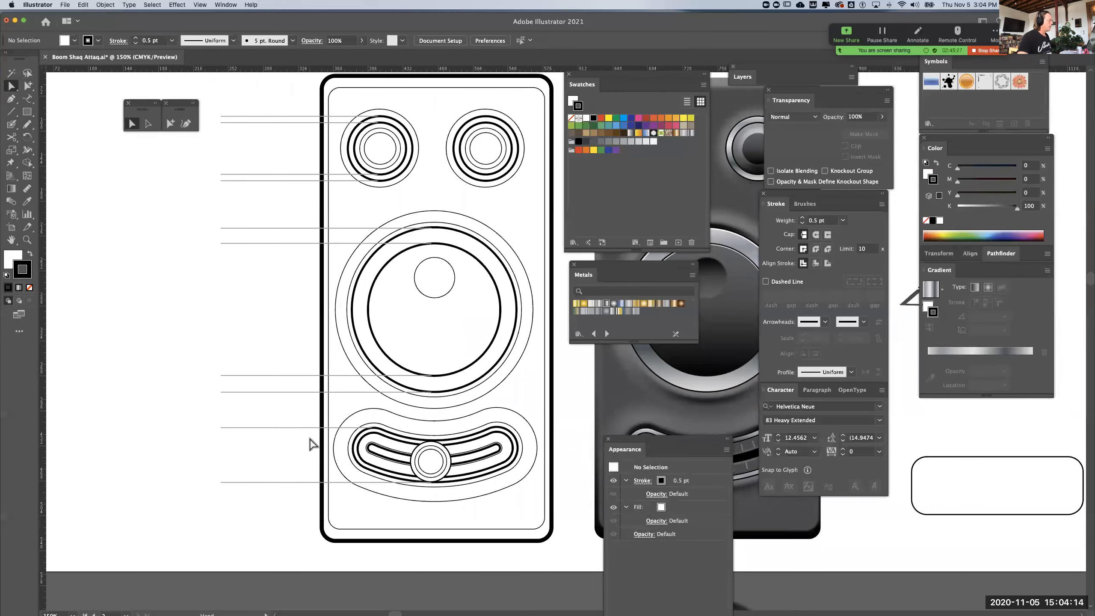
key("super+minus")
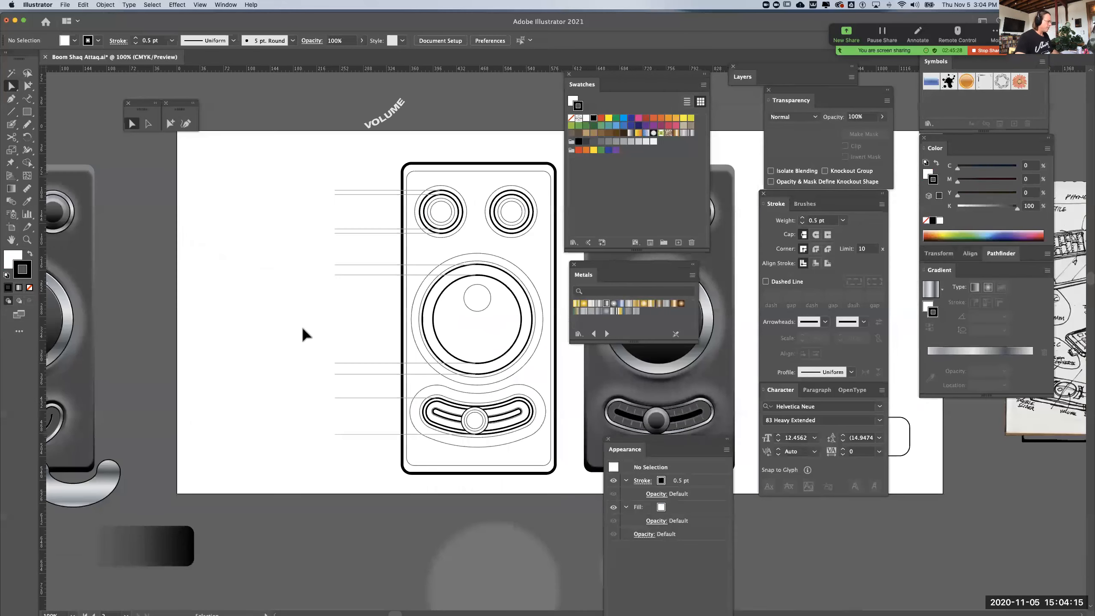
left_click(339, 190)
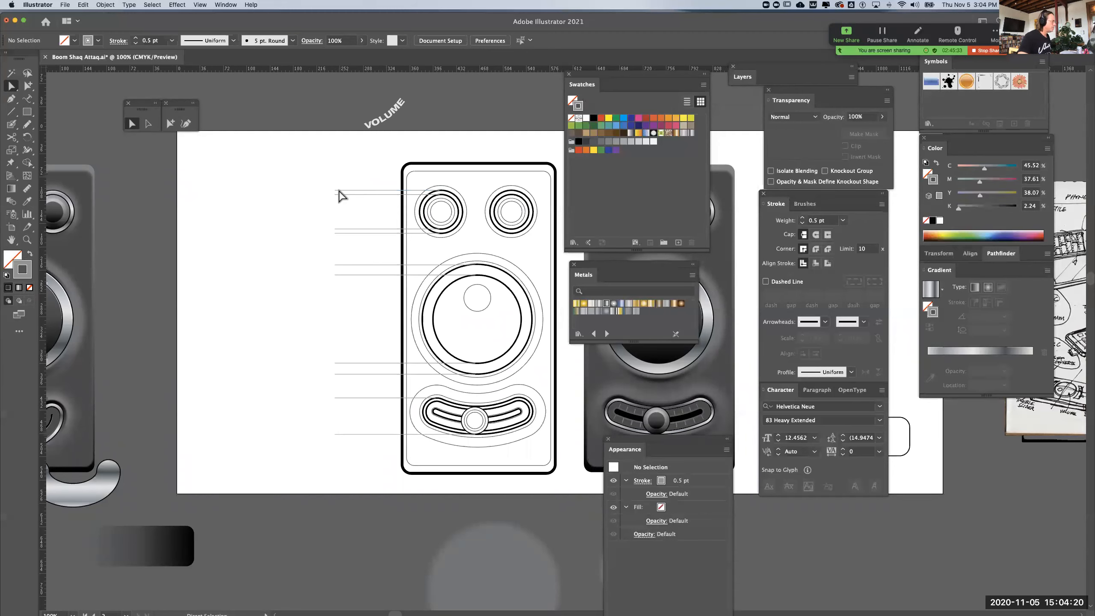
left_click_drag(339, 190, 338, 165)
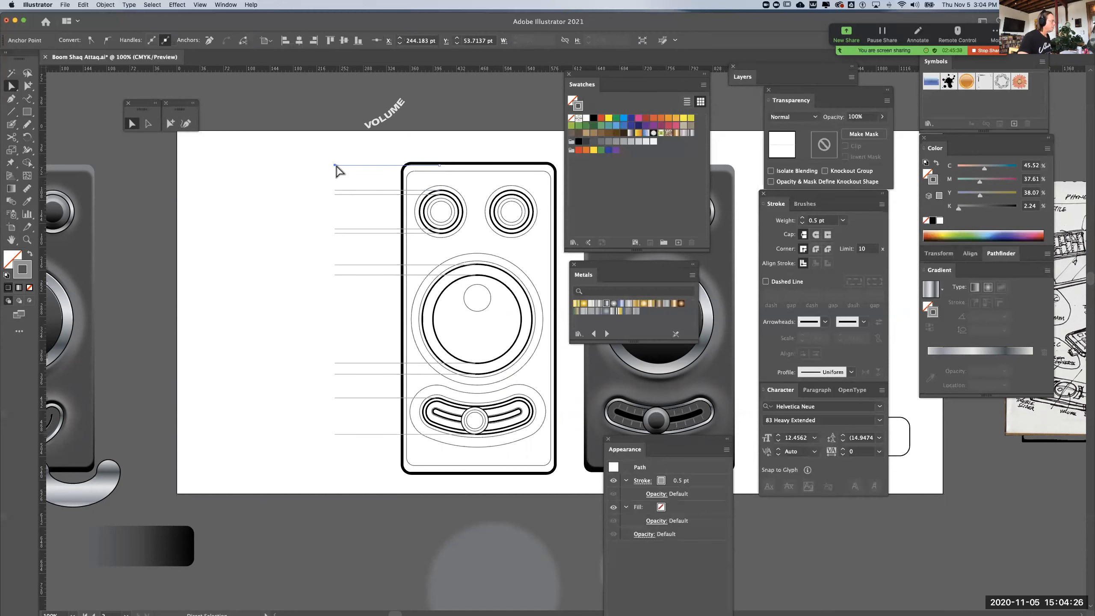
left_click(279, 167)
scroll(328, 172, "down", 3)
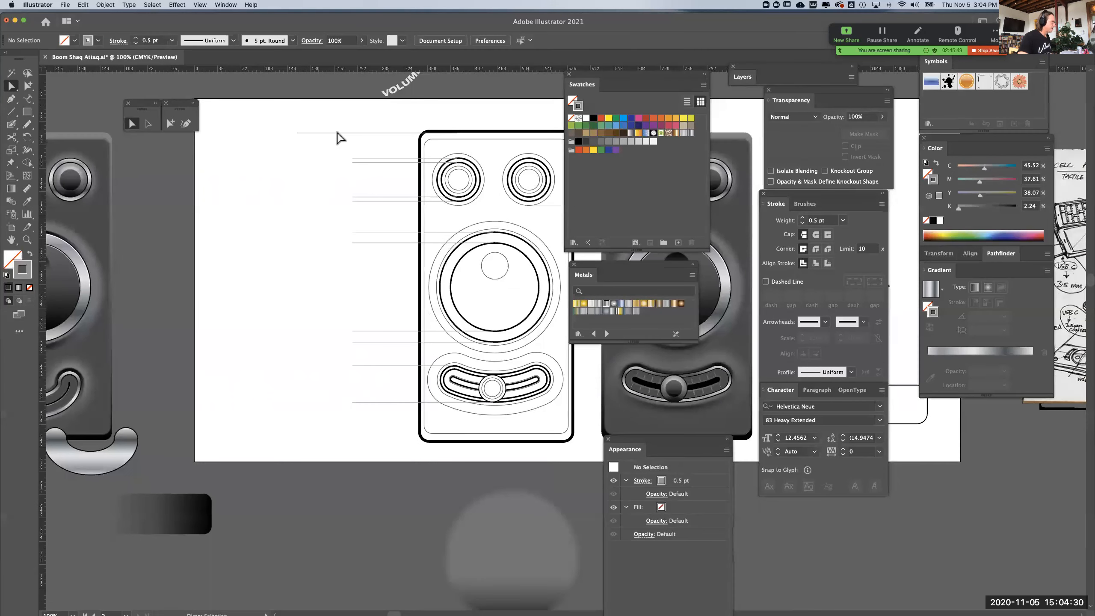
left_click_drag(338, 133, 186, 390)
key("super+z")
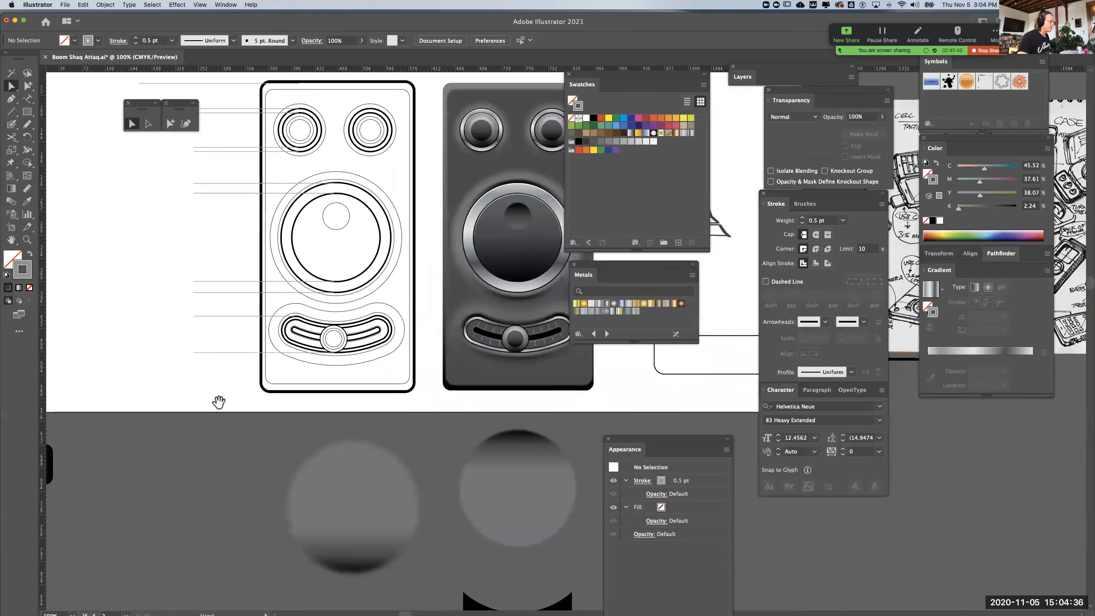
Move the blurred circles and the black curved band away from the space beneath the line drawing
left_click_drag(384, 497, 709, 495)
key("super+minus")
key("super+minus")
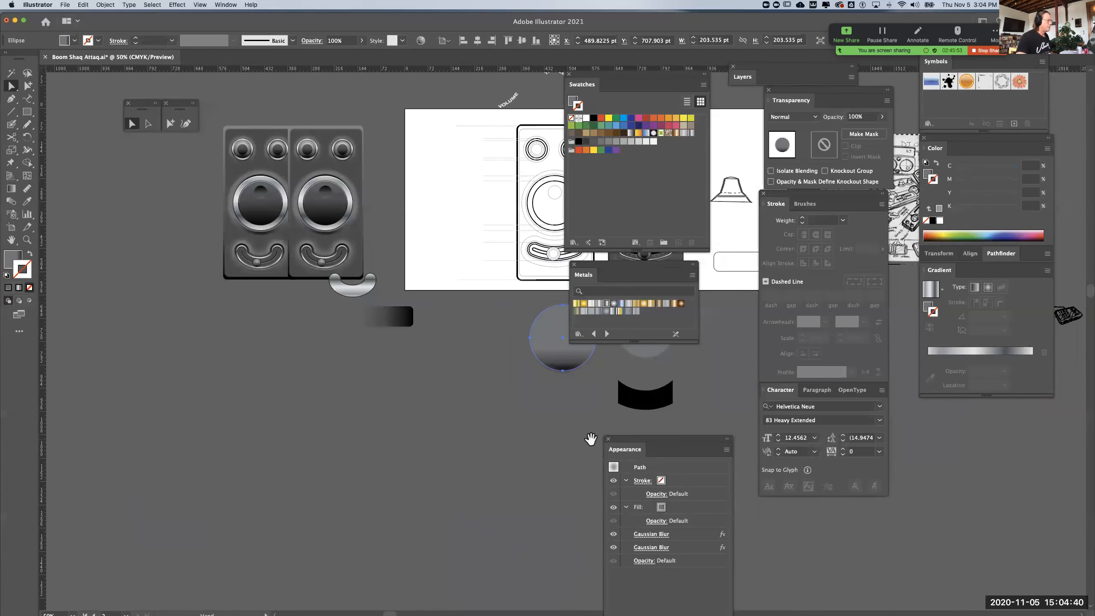
left_click_drag(313, 479, 292, 482)
left_click_drag(565, 398, 573, 398)
left_click_drag(464, 348, 596, 365)
left_click_drag(464, 418, 543, 466)
key("super+plus")
Extend Artboard 2 downward to a height of about 881 pt
left_click(11, 227)
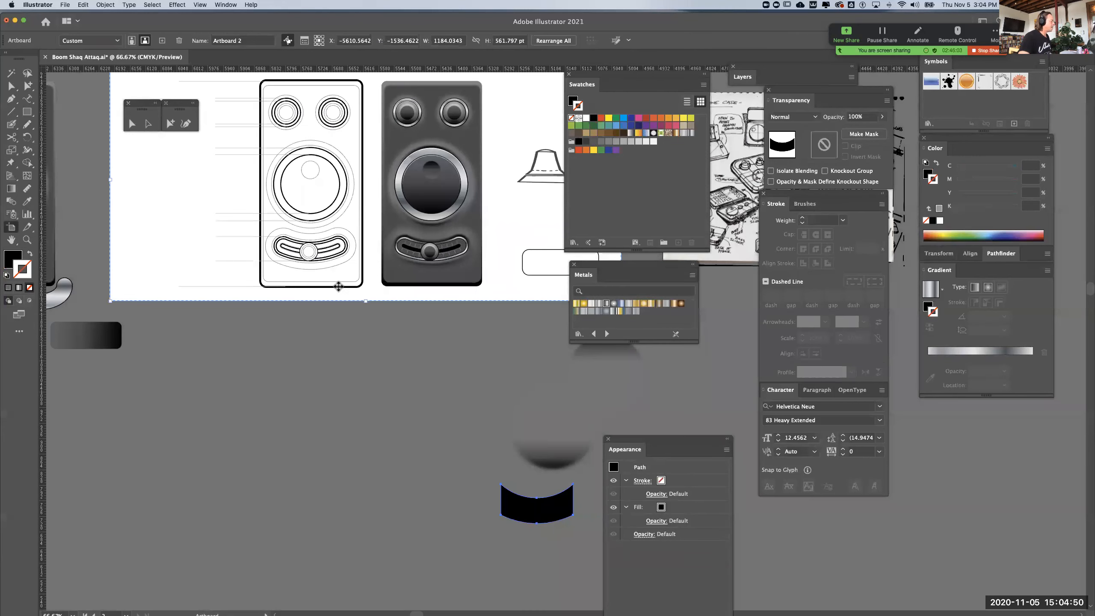
left_click_drag(366, 303, 375, 443)
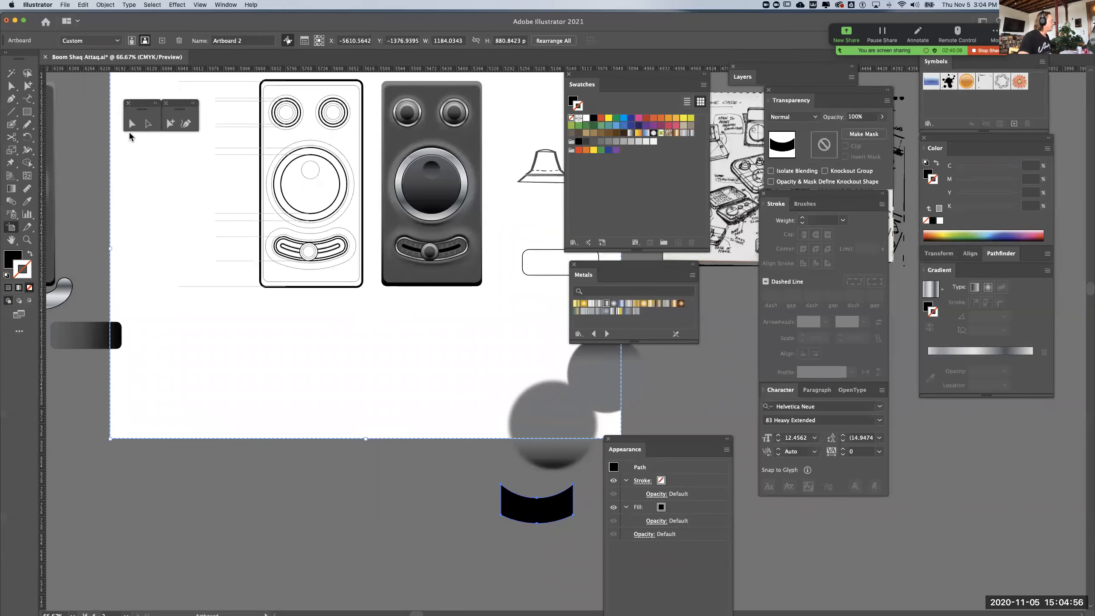
left_click(170, 124)
Duplicate the leader line at the case's bottom edge and rotate the copy 90° to vertical
key("super+=")
key("space")
left_click_drag(410, 185, 626, 544)
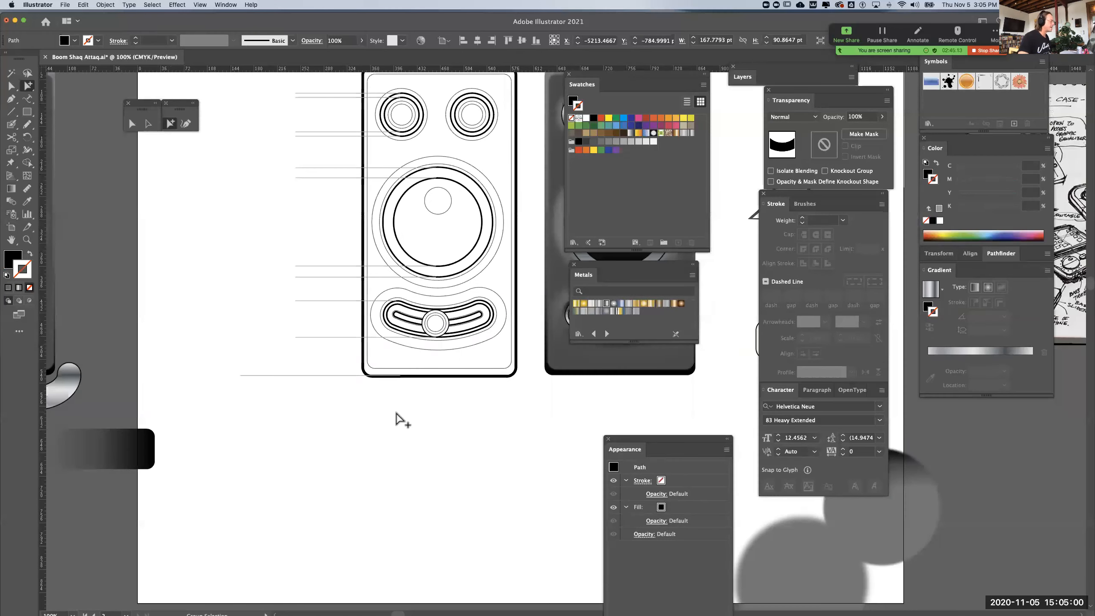
left_click(310, 376)
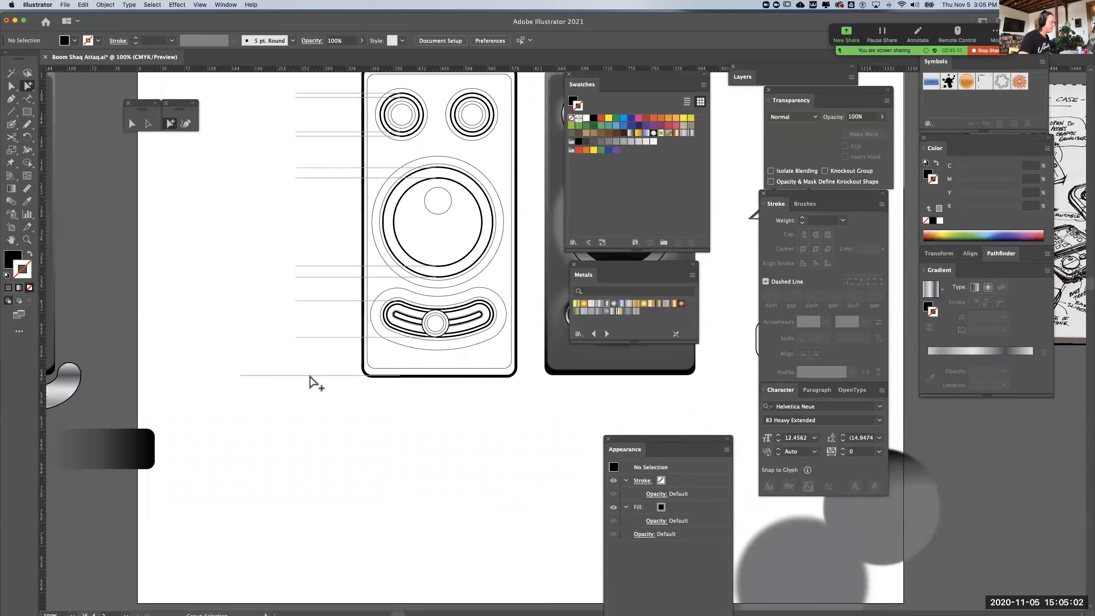
key("super+v")
left_click(149, 124)
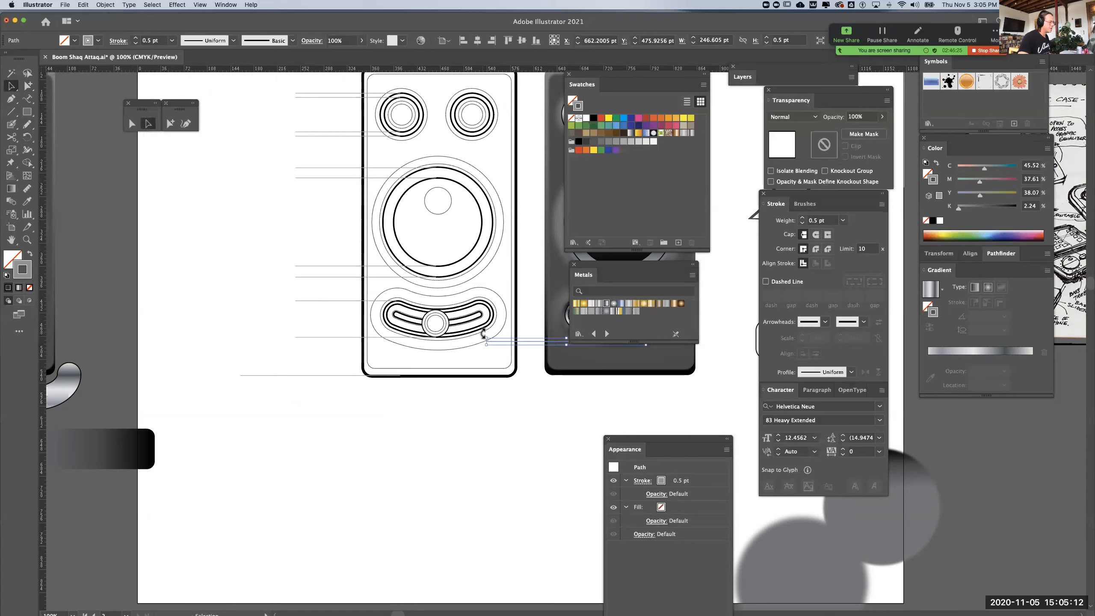
left_click_drag(484, 334, 510, 479)
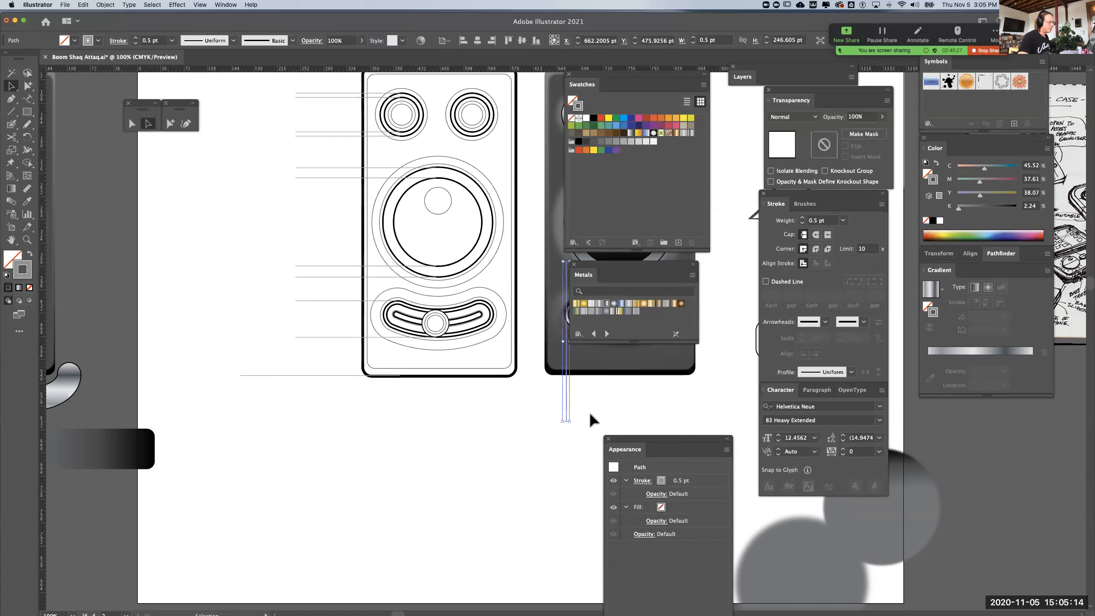
Place vertical leader lines beneath the case's left and right edges and shorten both from their lower ends
left_click_drag(568, 405, 346, 541)
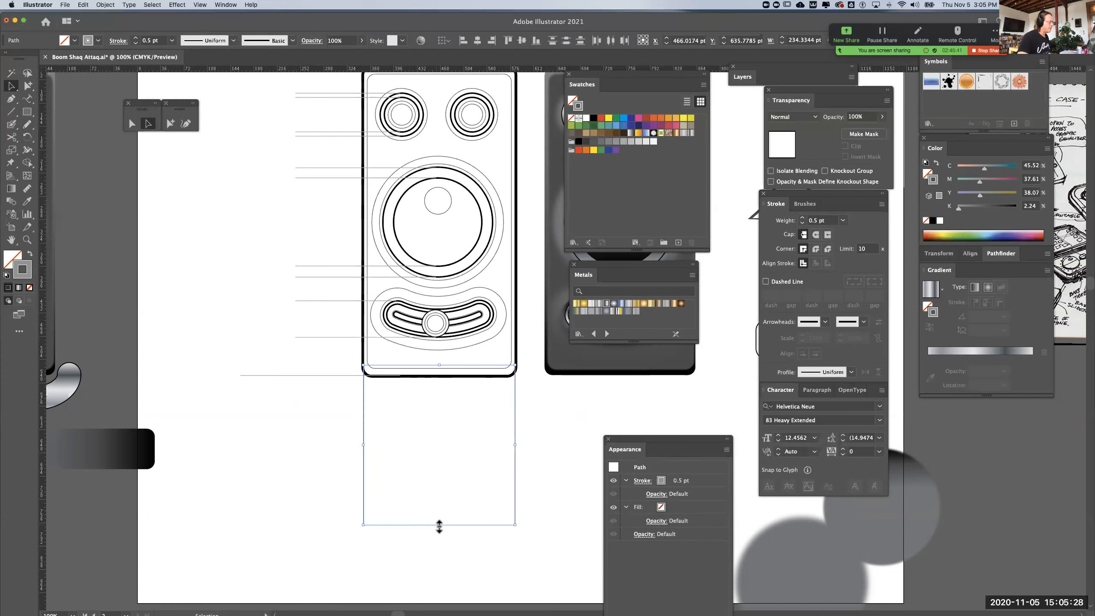
left_click_drag(439, 525, 440, 464)
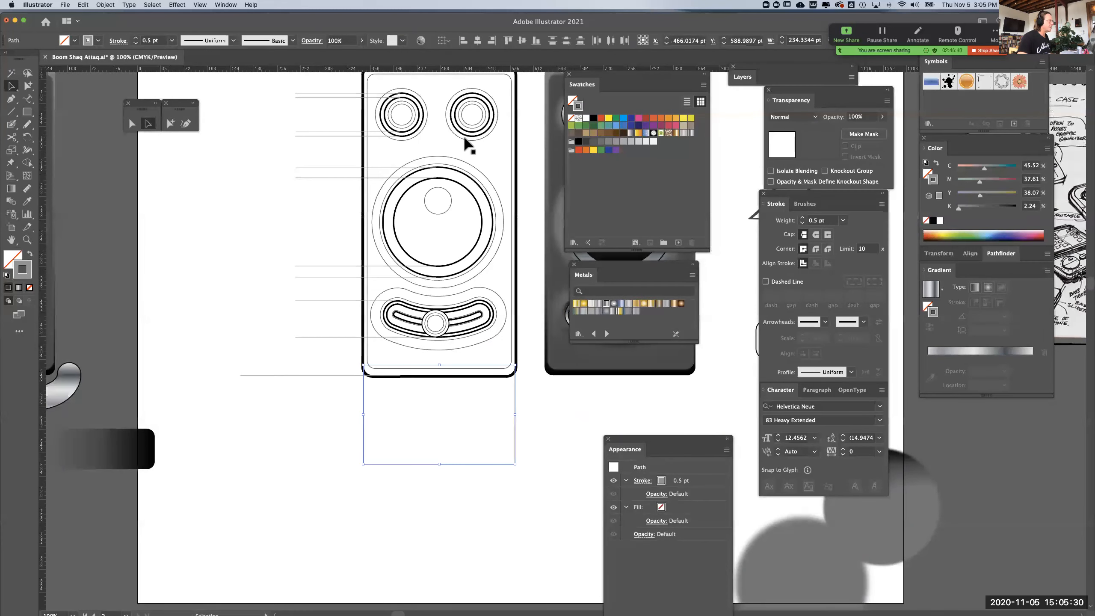
left_click(214, 145)
Draw a straight vertical dimension line with the Pen tool between the case's top and bottom leader lines
key("space")
left_click_drag(225, 174, 244, 268)
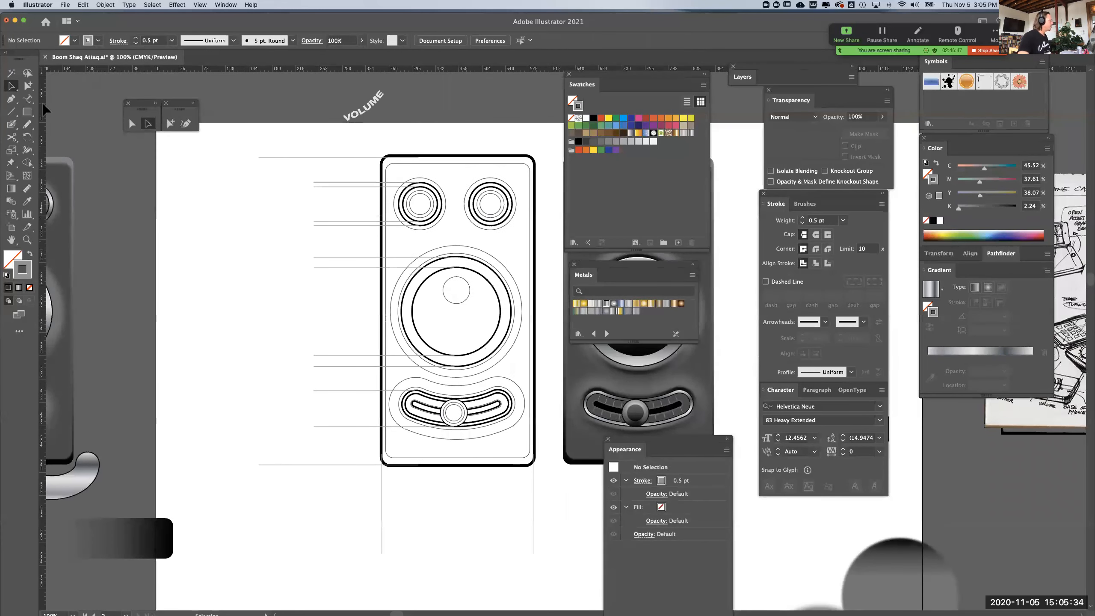
key("p")
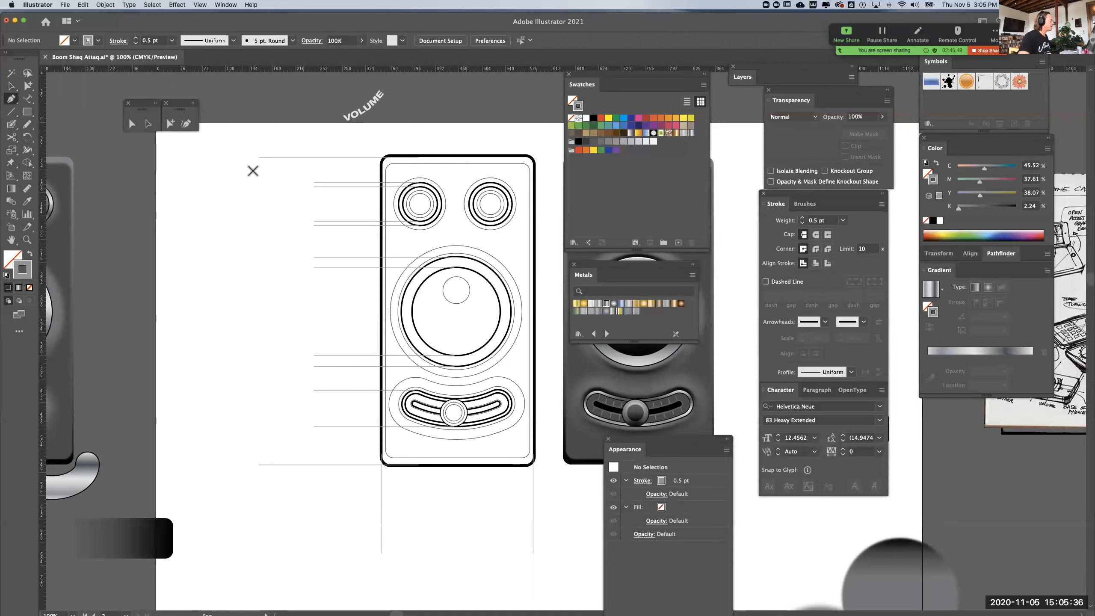
left_click(288, 156)
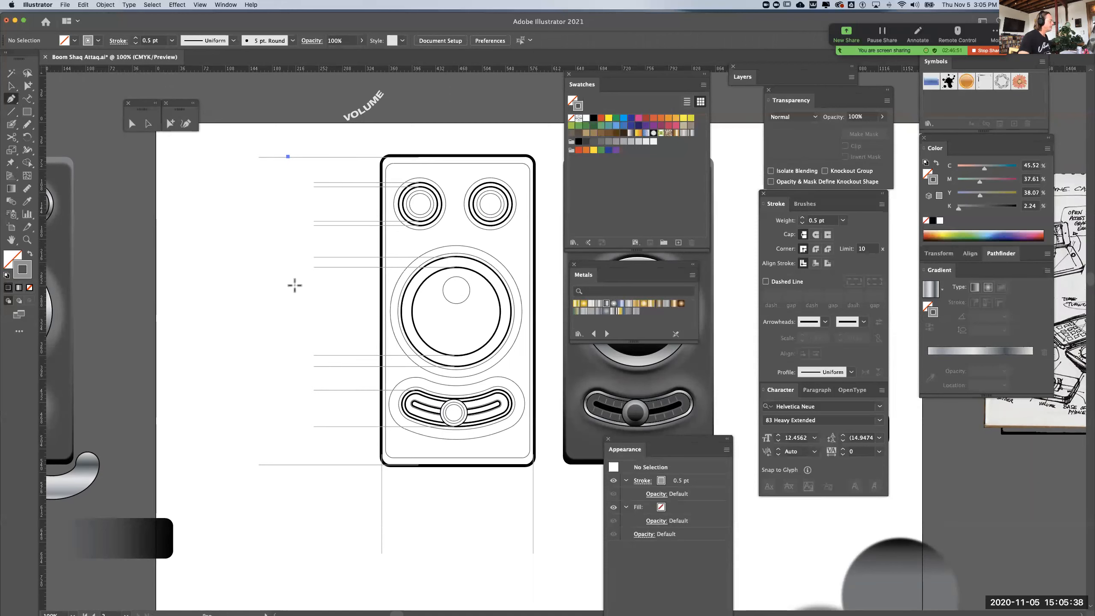
left_click(288, 465)
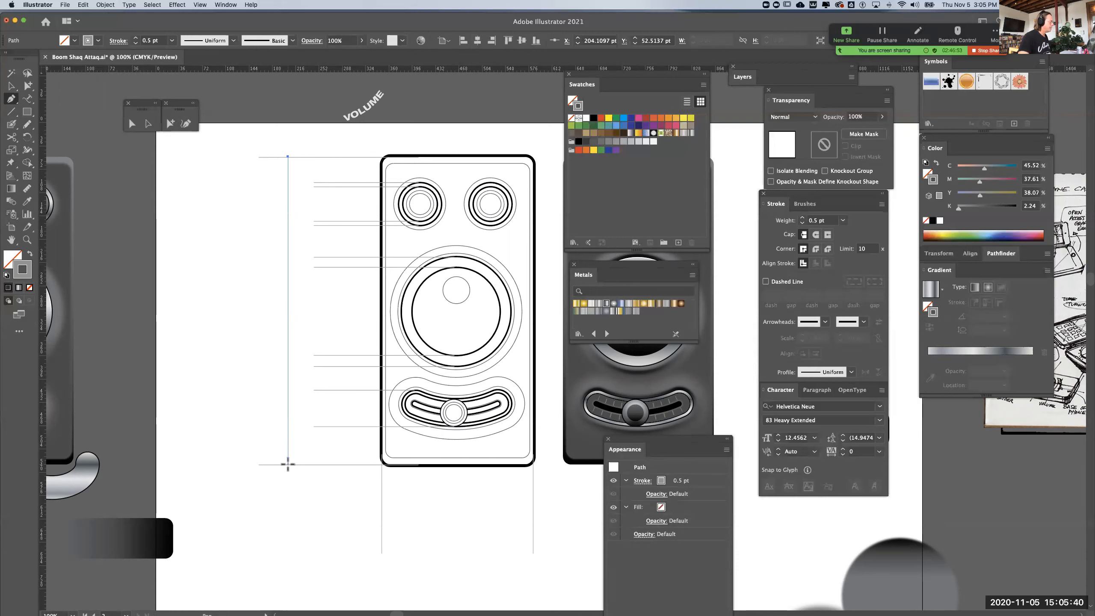
left_click(287, 465)
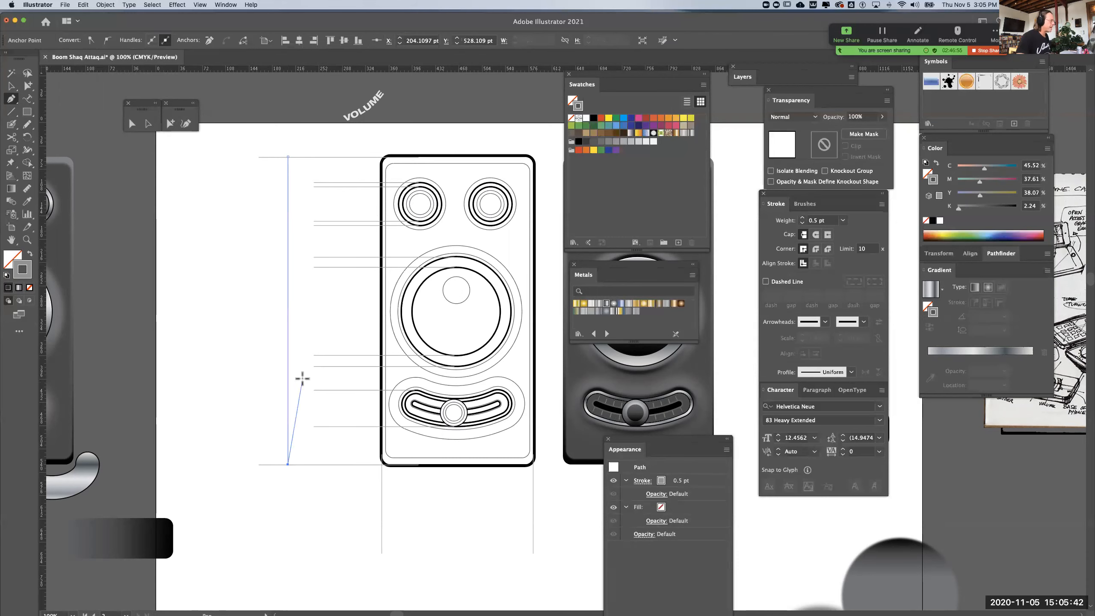
Show the Info panel and nudge the vertical dimension line's top anchor point down by 1 pt
left_click(226, 4)
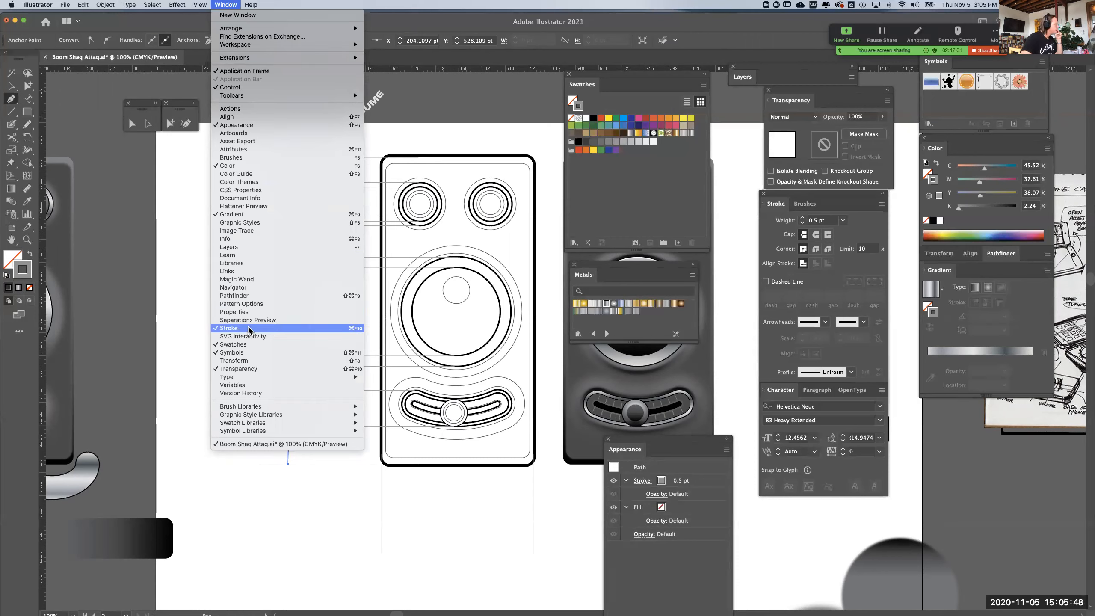
left_click(249, 238)
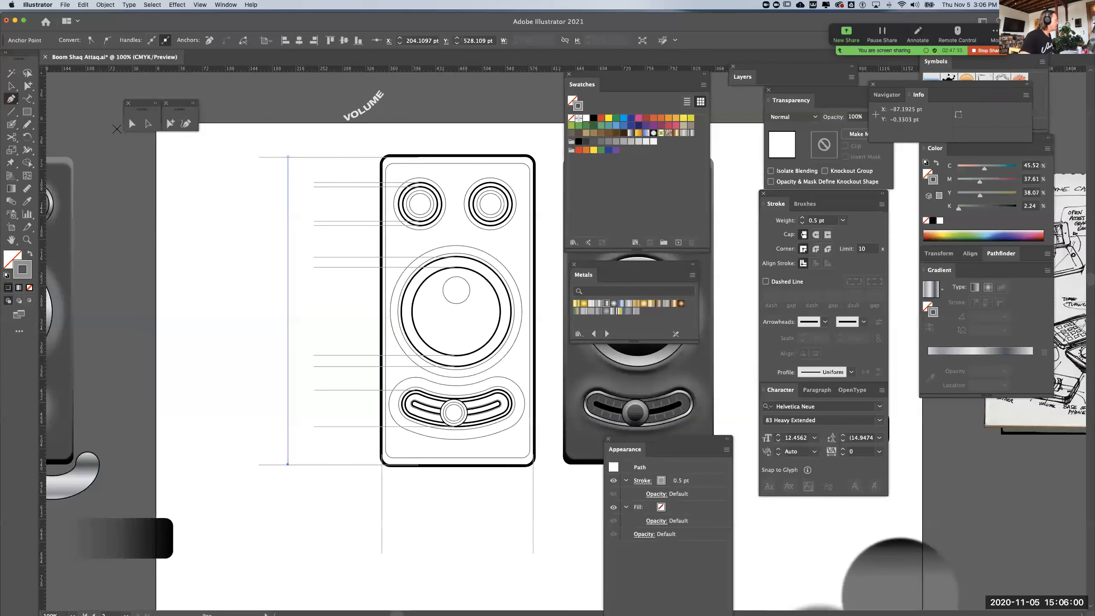
left_click(132, 125)
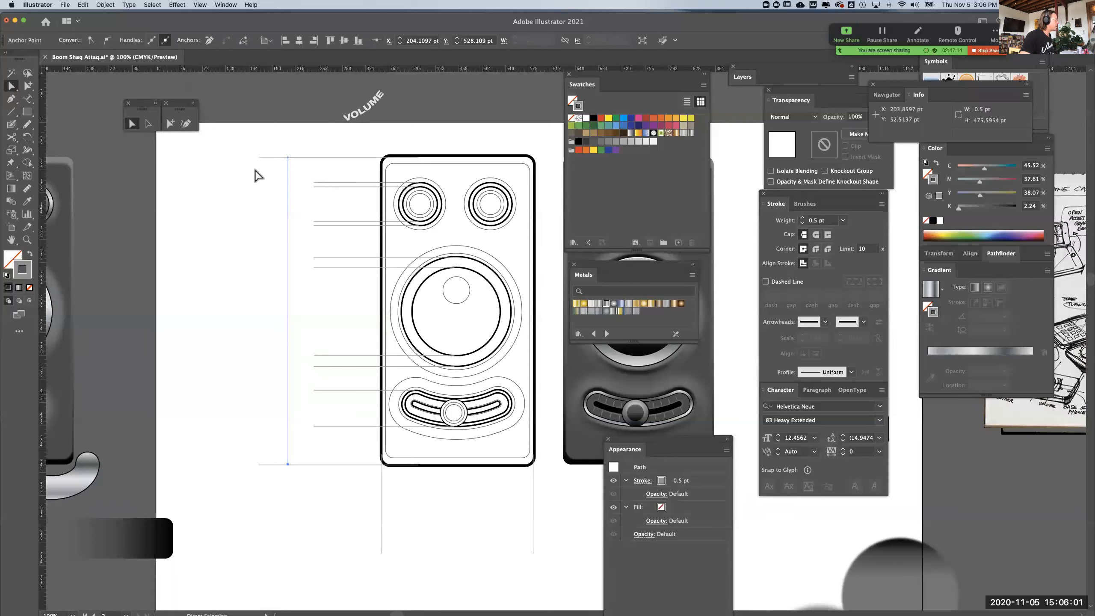
left_click(288, 157)
key("Down")
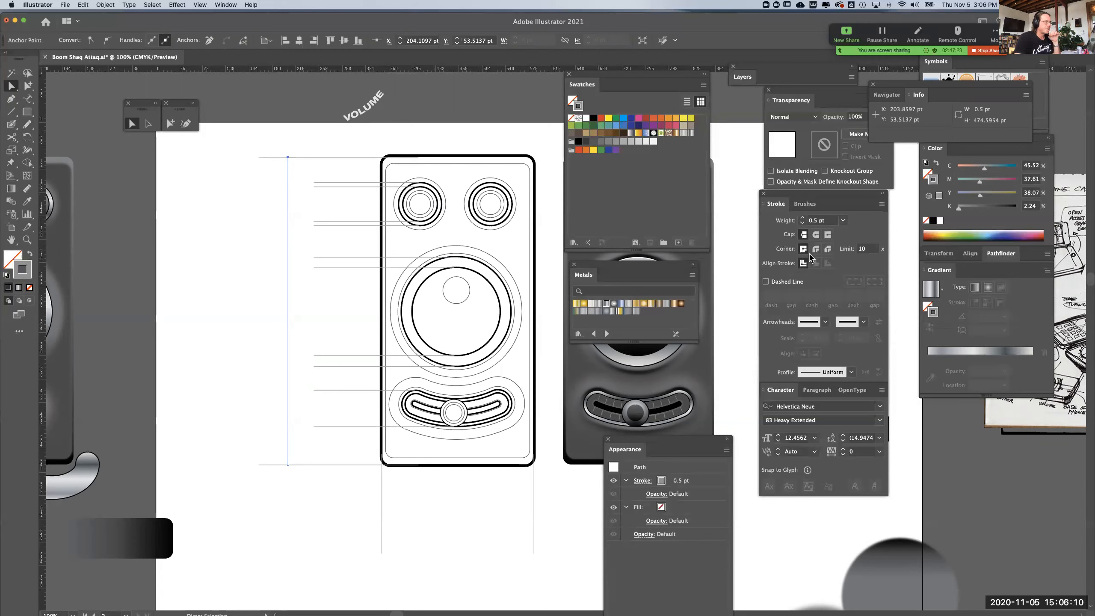
Apply the Arrow 9 arrowhead to both ends of the vertical dimension line for the case's height
left_click(825, 321)
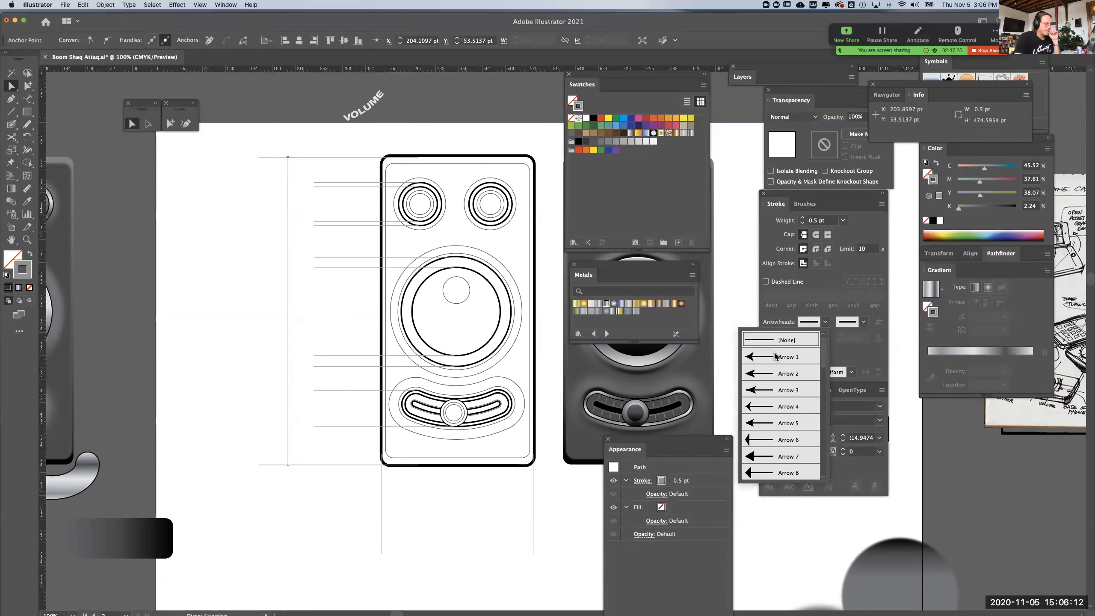
scroll(767, 431, "down", 2)
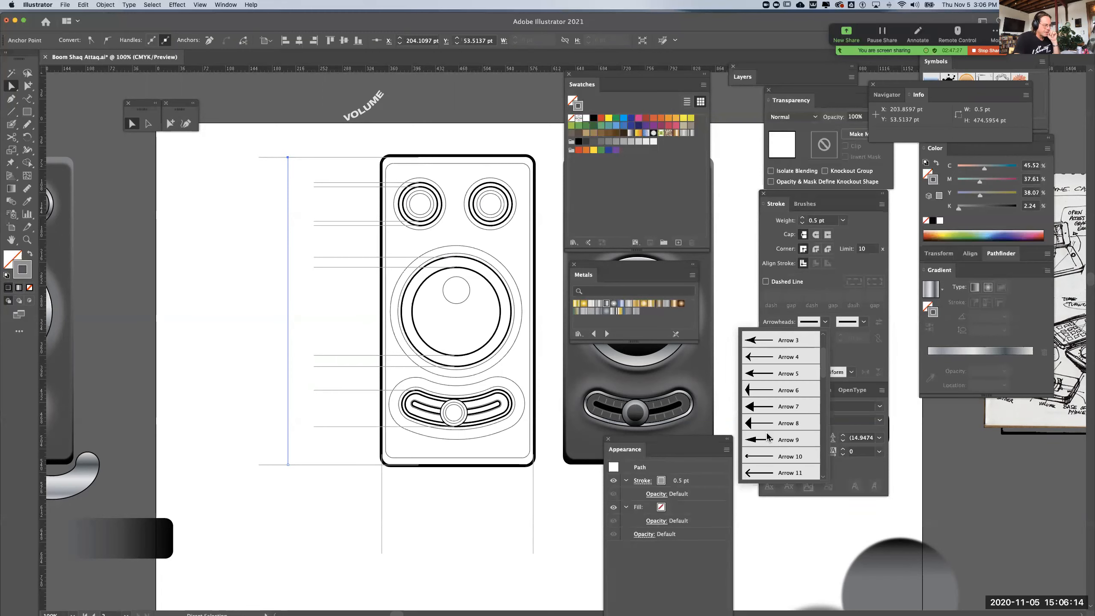
left_click(765, 440)
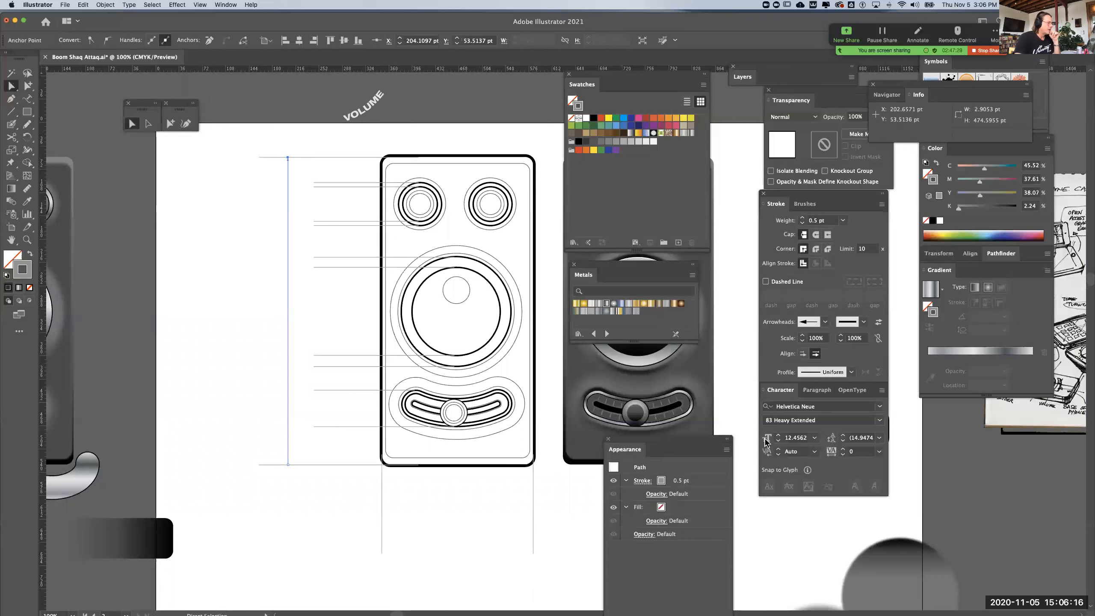
left_click(863, 324)
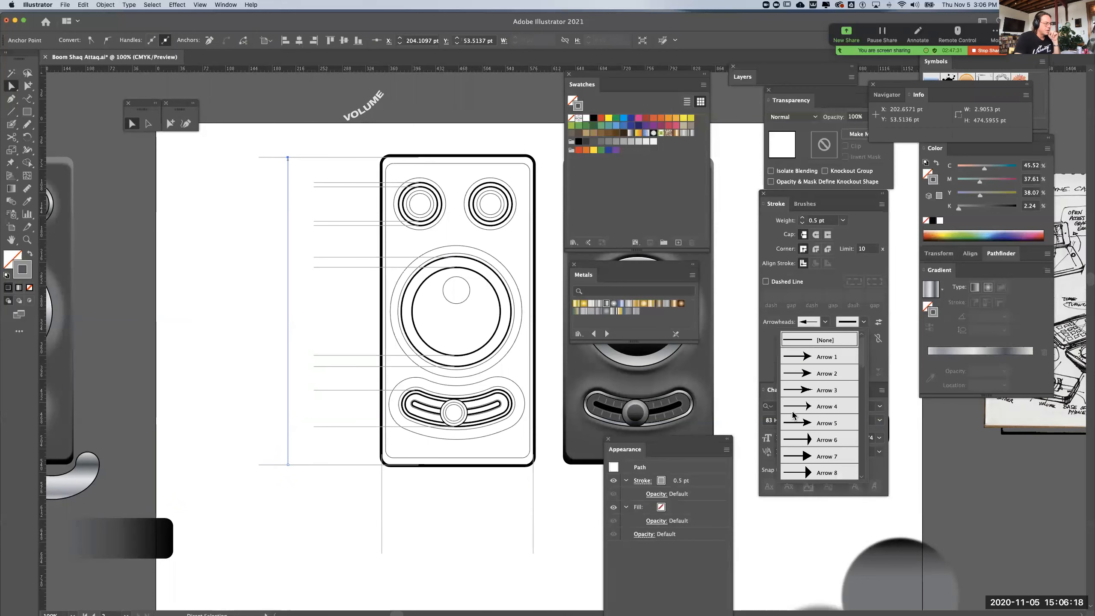
scroll(812, 462, "down", 20)
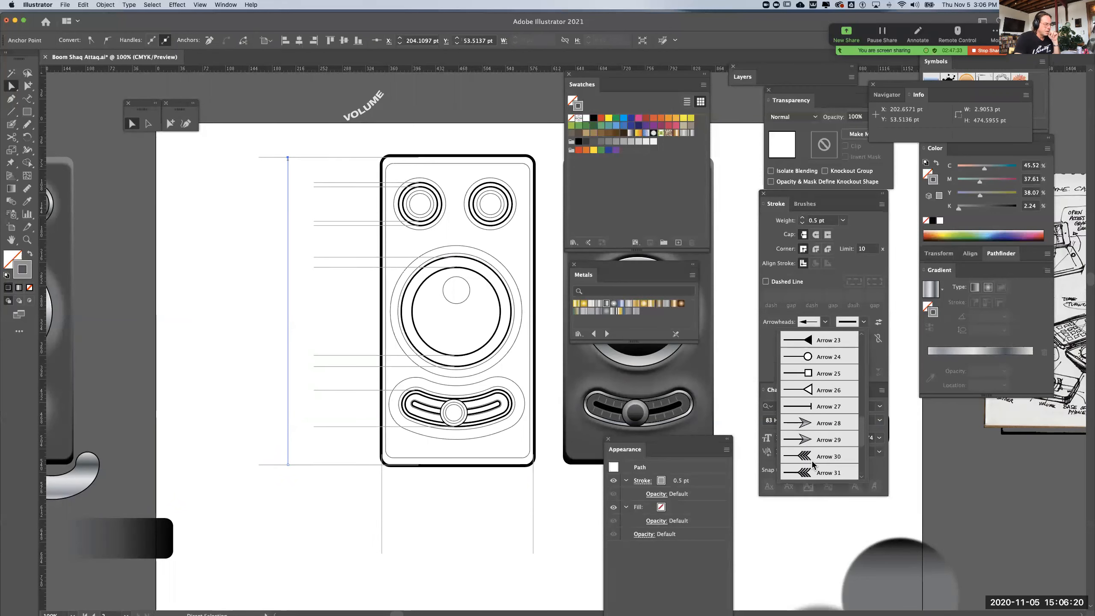
scroll(811, 460, "up", 11)
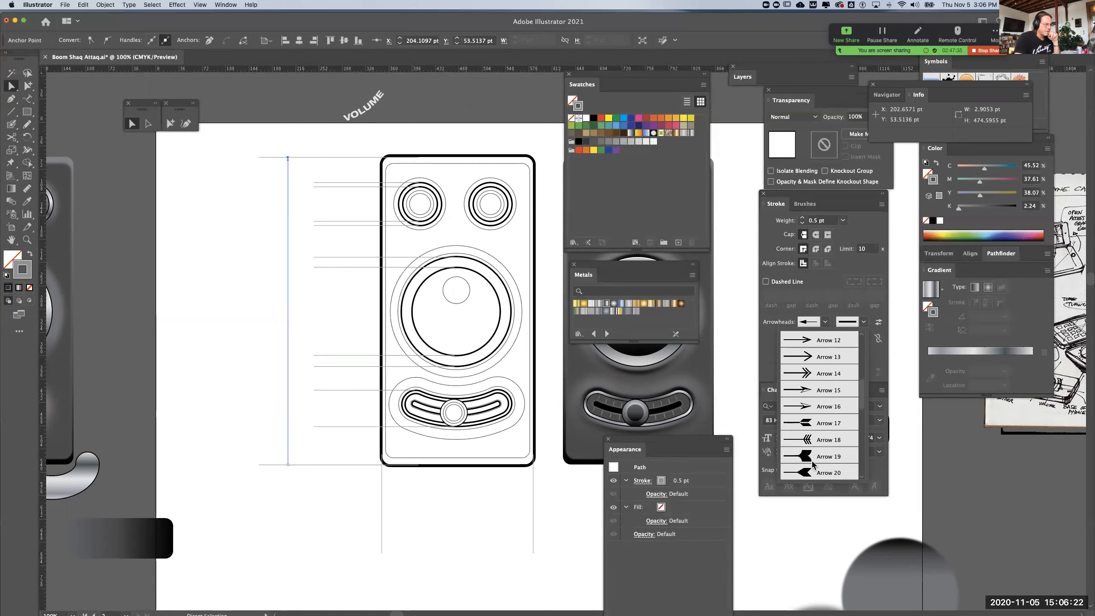
scroll(811, 460, "up", 3)
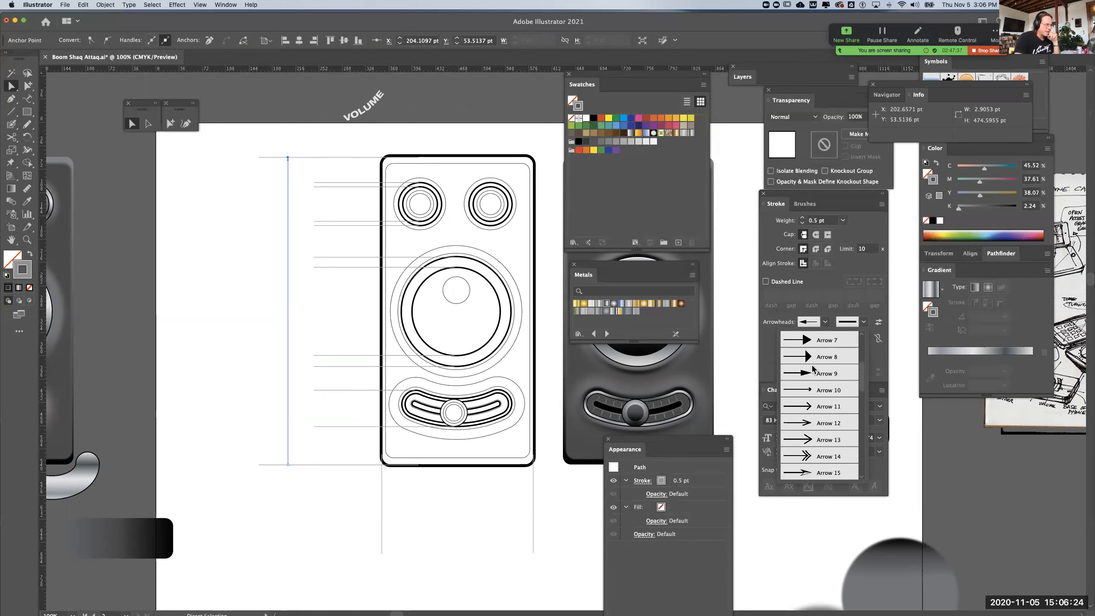
left_click(808, 374)
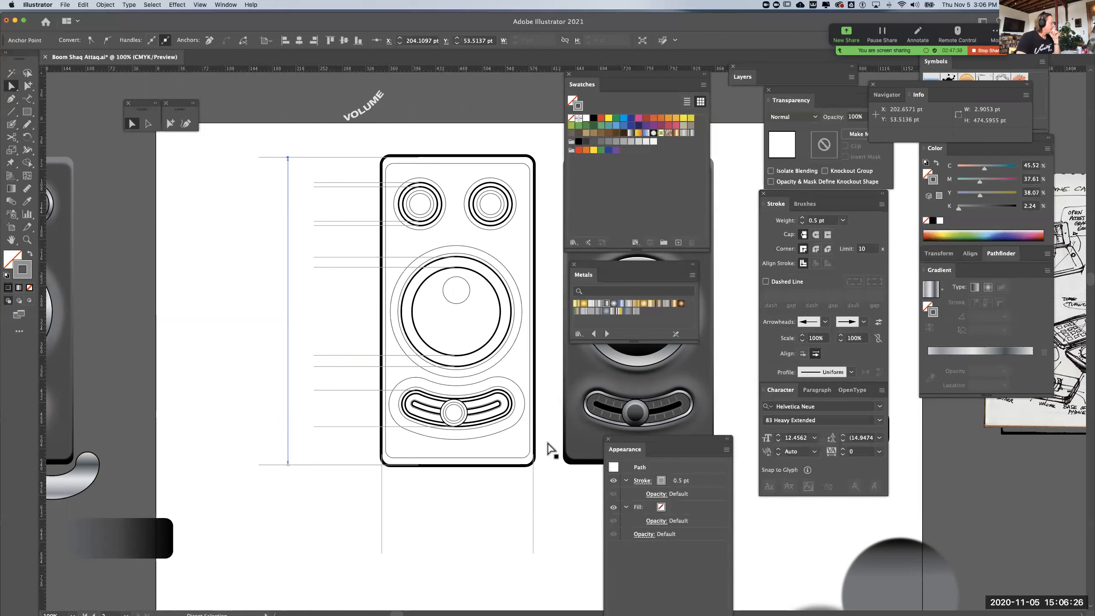
left_click(324, 498)
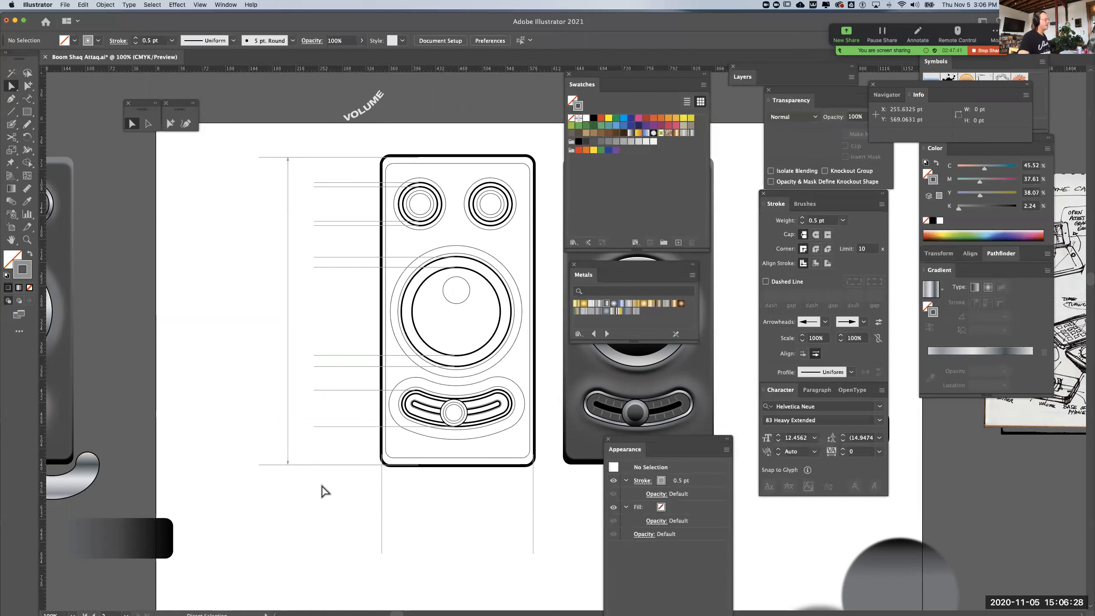
Duplicate the case-height dimension line closer to the case and shorten the copy to span the small upper knob's outer leader lines
left_click(289, 312)
left_click_drag(288, 308, 327, 319)
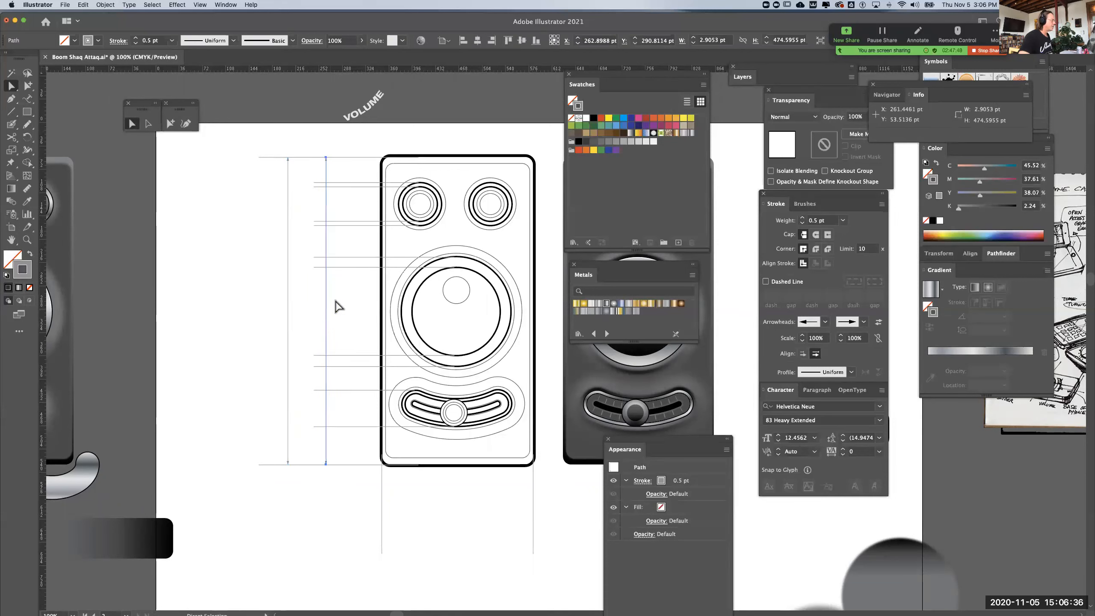
key("super+equal")
key("super+equal")
left_click_drag(393, 174, 167, 401)
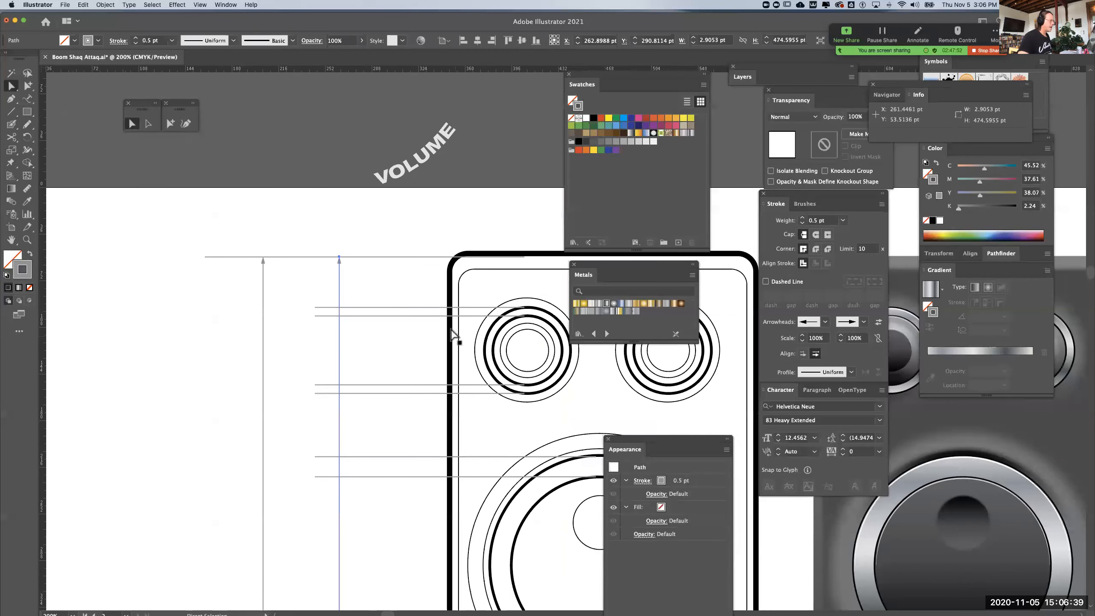
left_click(425, 316)
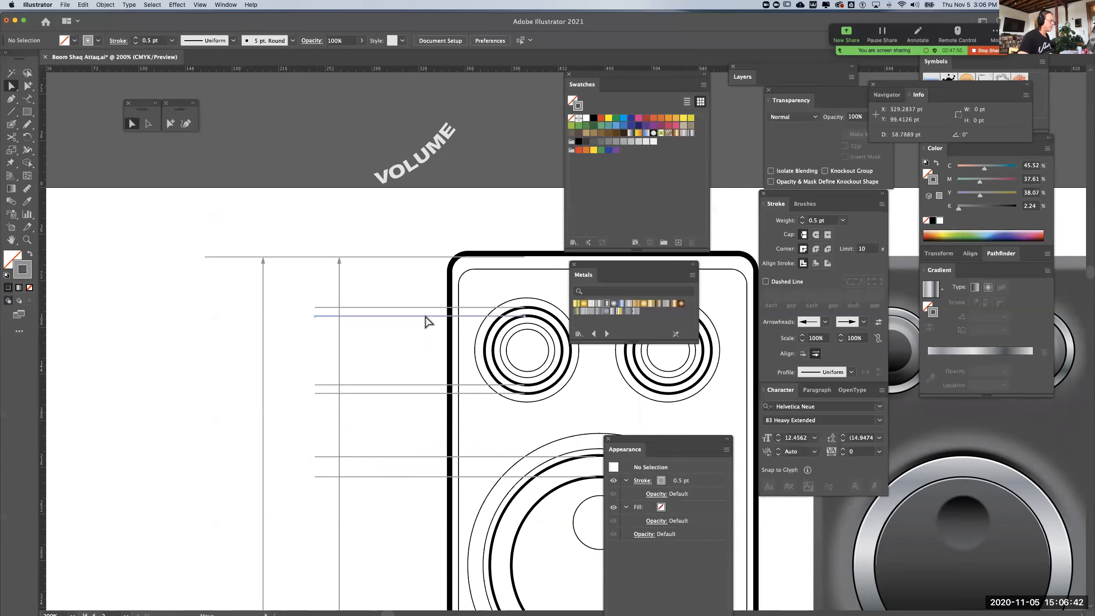
left_click(339, 257)
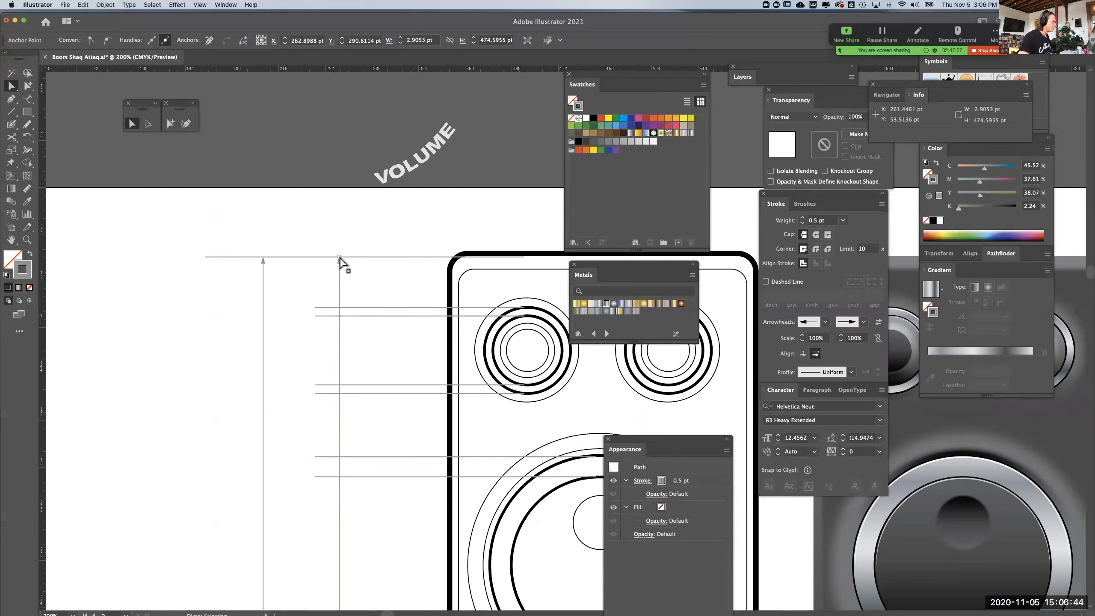
left_click_drag(339, 258, 339, 308)
left_click_drag(383, 366, 379, 93)
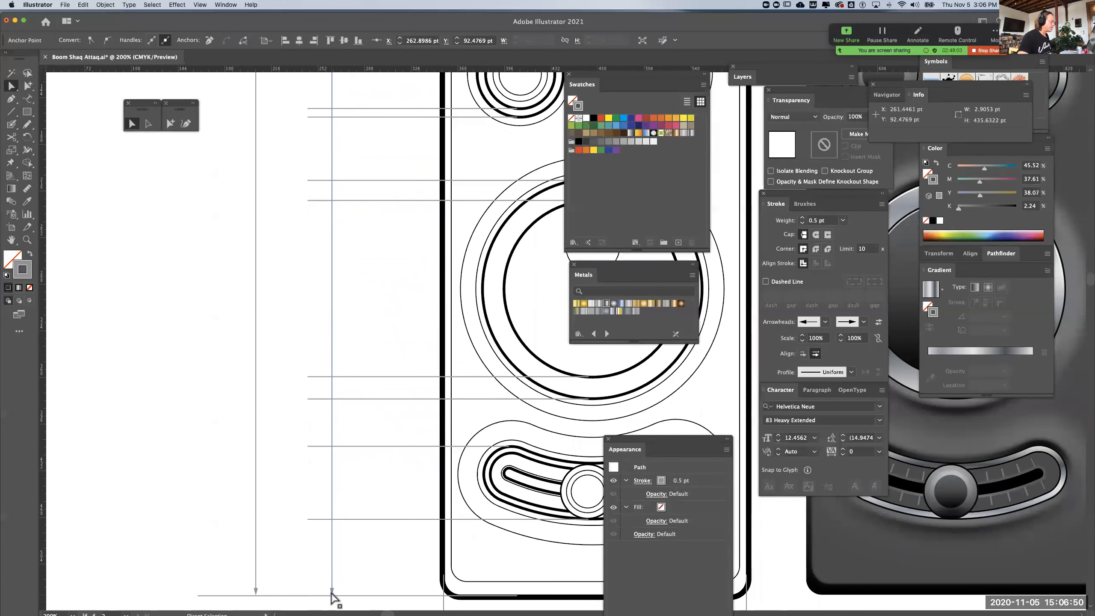
left_click_drag(332, 598, 328, 449)
left_click_drag(336, 119, 344, 303)
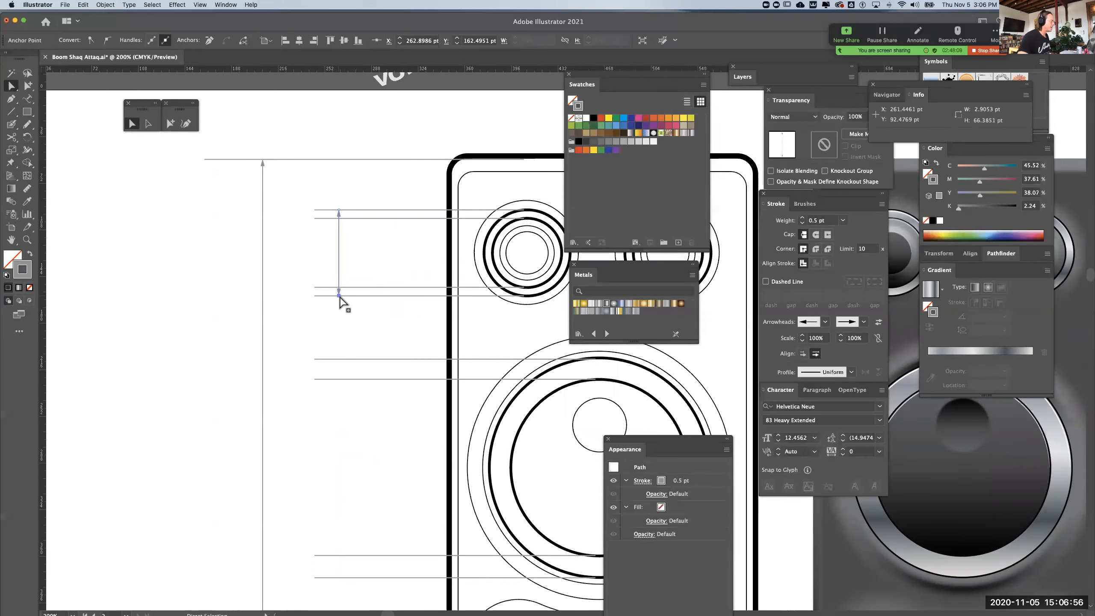
Shorten the small upper knob's two inner leader lines from their outer ends by about 48 pt
left_click(314, 219)
left_click(314, 287, "shift")
left_click_drag(314, 287, 378, 296)
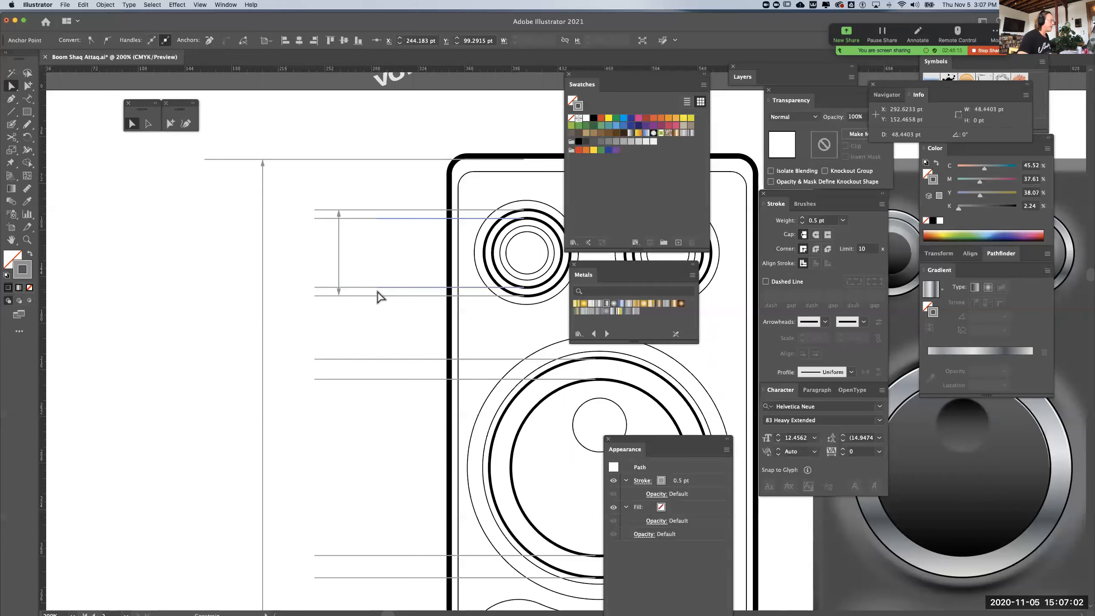
left_click(379, 123)
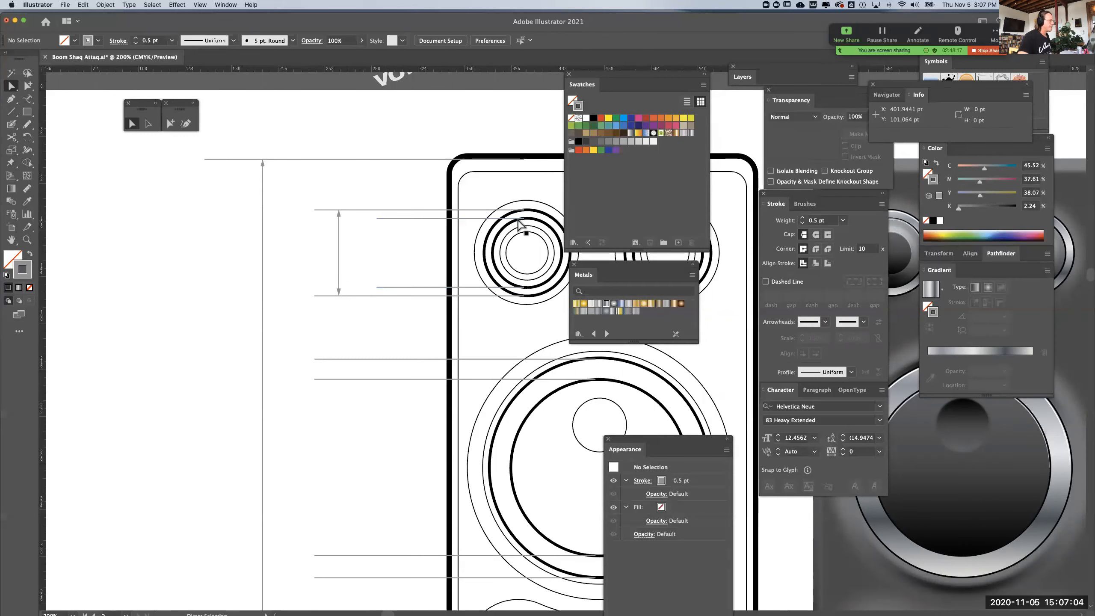
Duplicate the small knob's dimension line and fit the copy between the knob's two inner leader lines
mouse_move(519, 222)
left_mouse_down()
mouse_move(47, 242)
mouse_move(356, 265)
left_mouse_up()
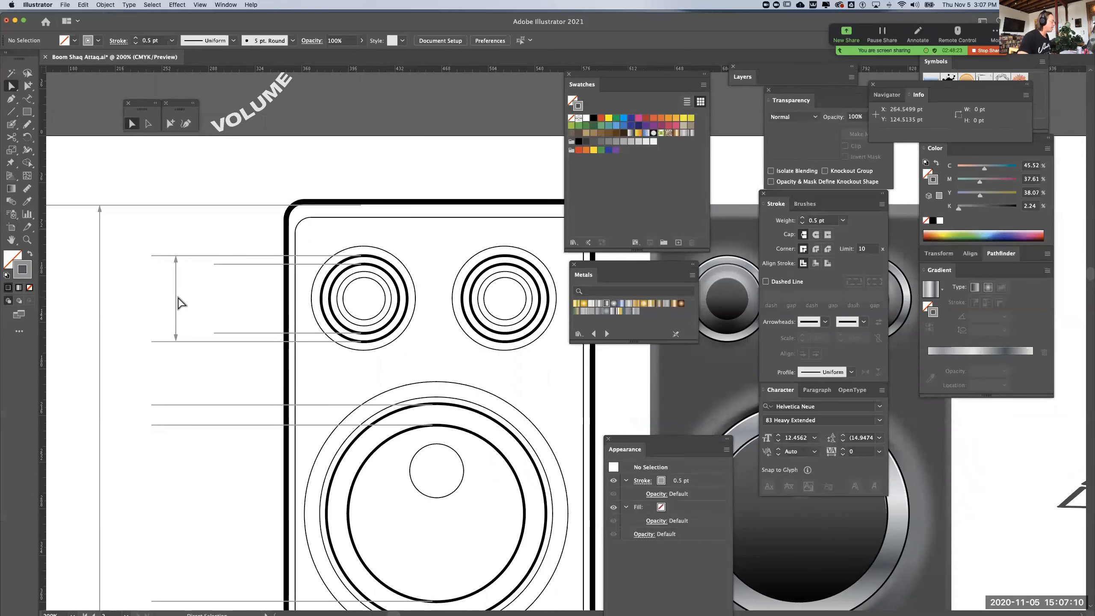
left_click_drag(178, 303, 232, 335)
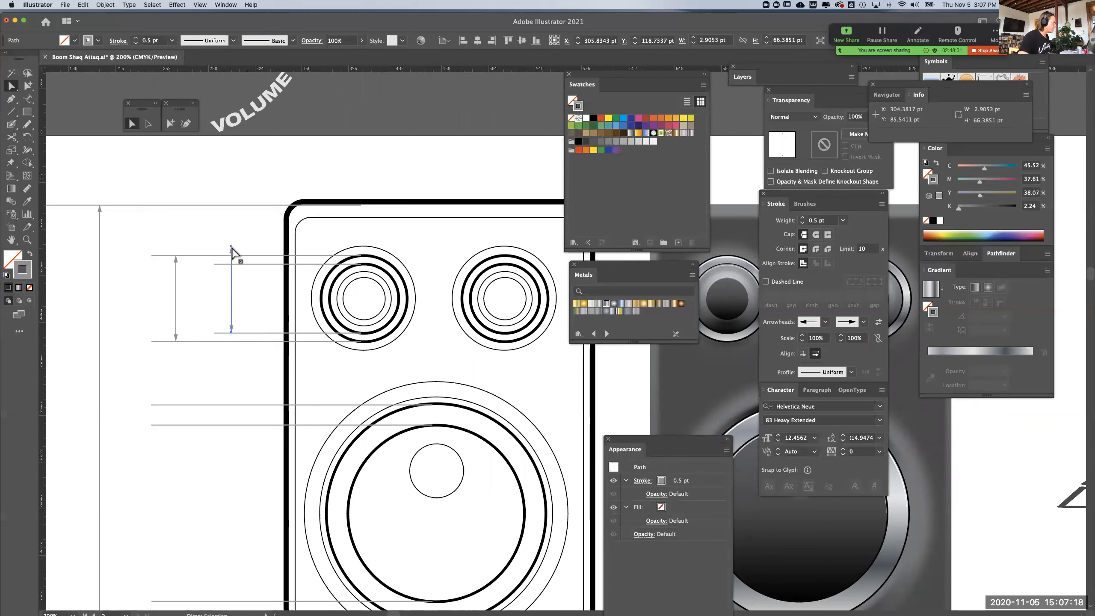
mouse_move(232, 244)
left_mouse_down()
mouse_move(235, 266)
mouse_move(232, 246)
left_mouse_up()
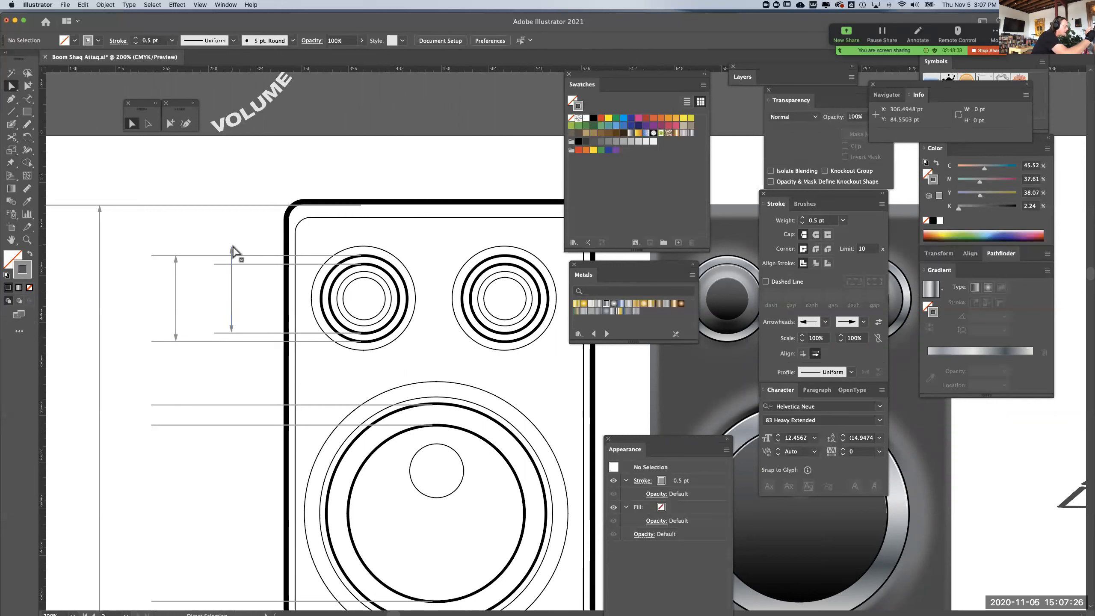
left_click(232, 247)
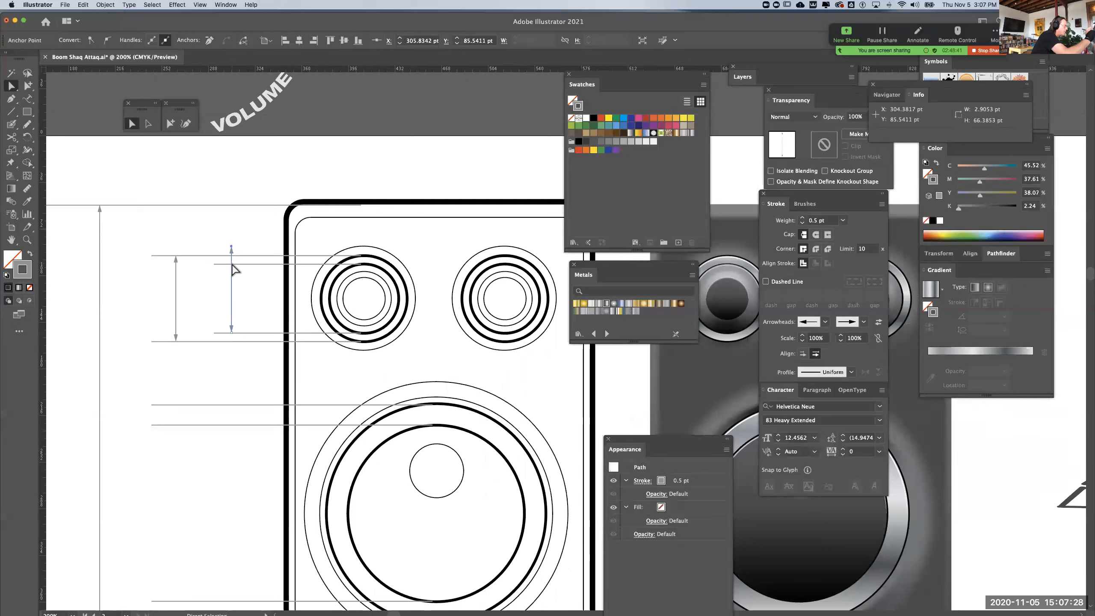
left_click_drag(233, 249, 233, 265)
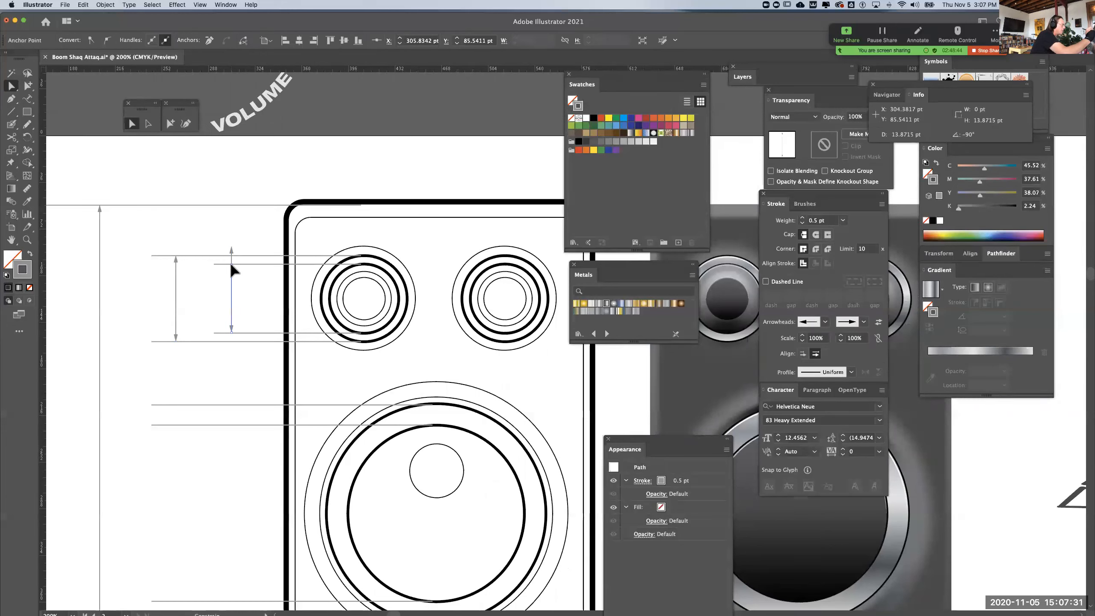
left_click(268, 192)
Place a vertical guide at the small knob's shortened leader ends and shorten the large dial's inner leader lines to it
scroll(325, 513, "left", 5)
scroll(325, 513, "down", 3)
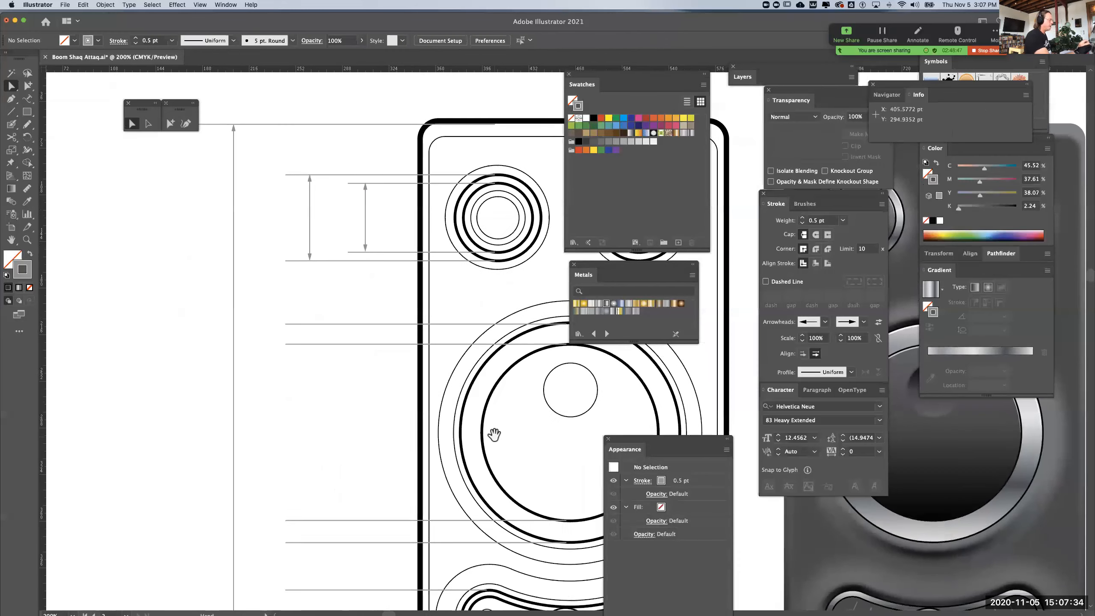
left_click_drag(46, 330, 352, 358)
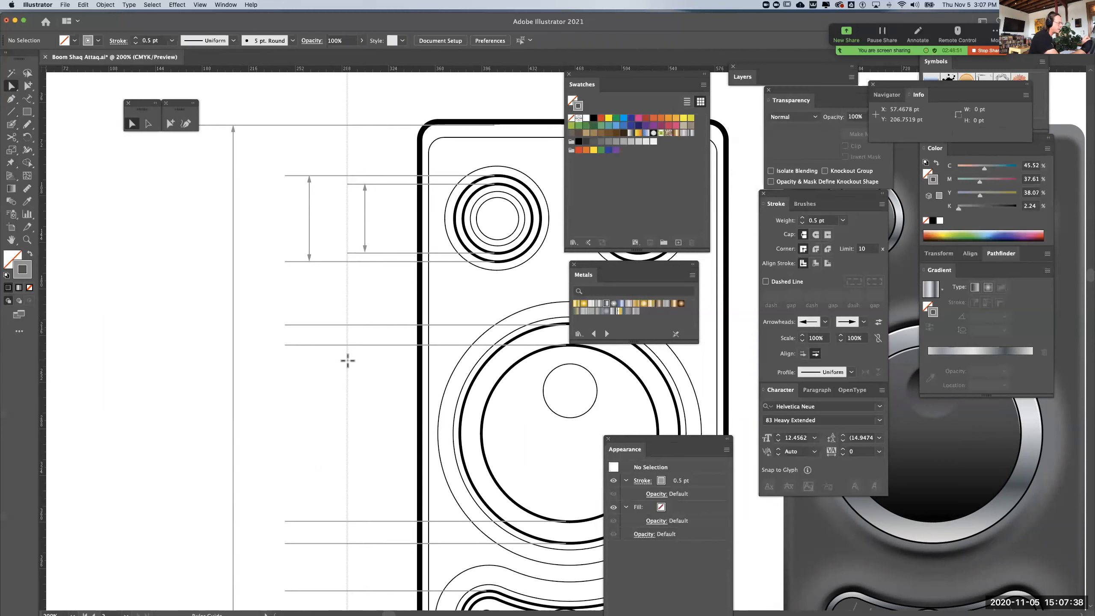
left_click(285, 346, "super")
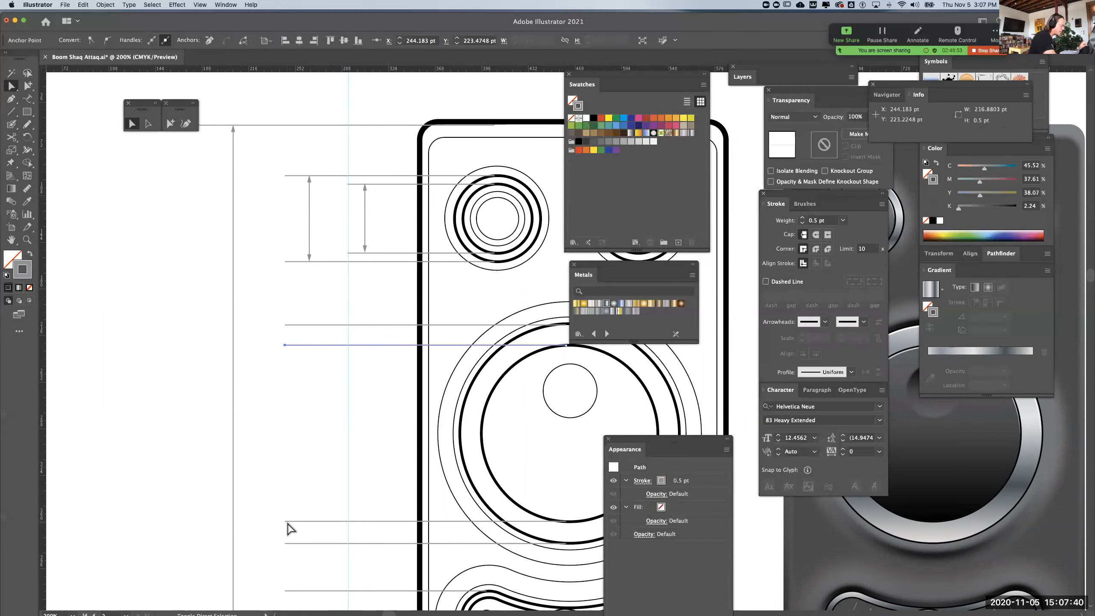
left_click_drag(286, 520, 349, 521)
left_click(147, 449)
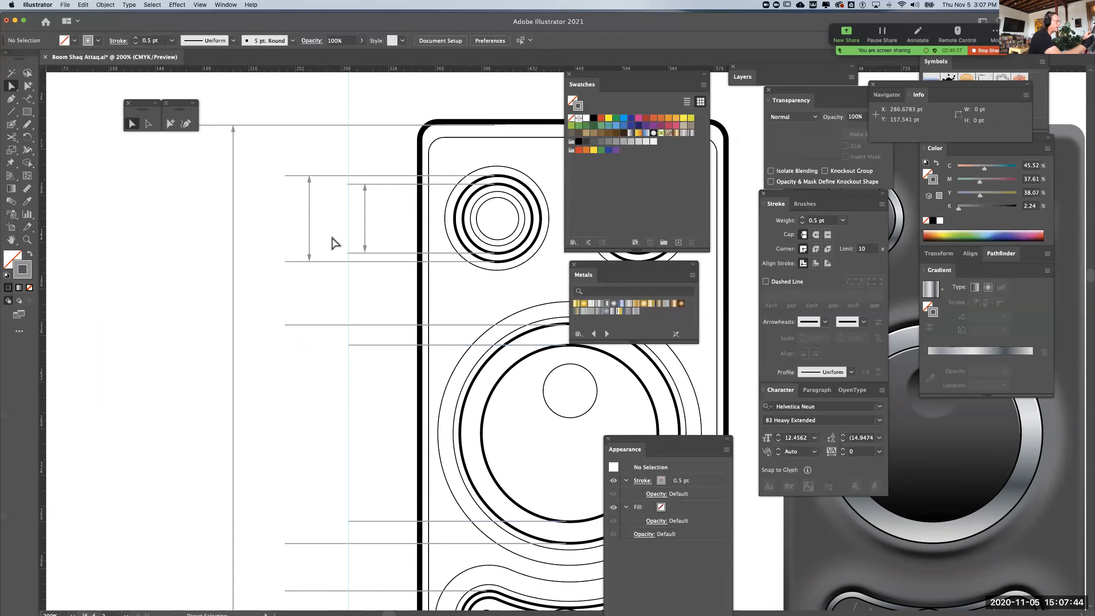
Copy the small knob's outer dimension line down to the large dial and stretch it between the dial's outer leader lines
left_click(310, 221)
left_click(311, 225)
left_click_drag(312, 229, 311, 374)
scroll(345, 375, "down", 5)
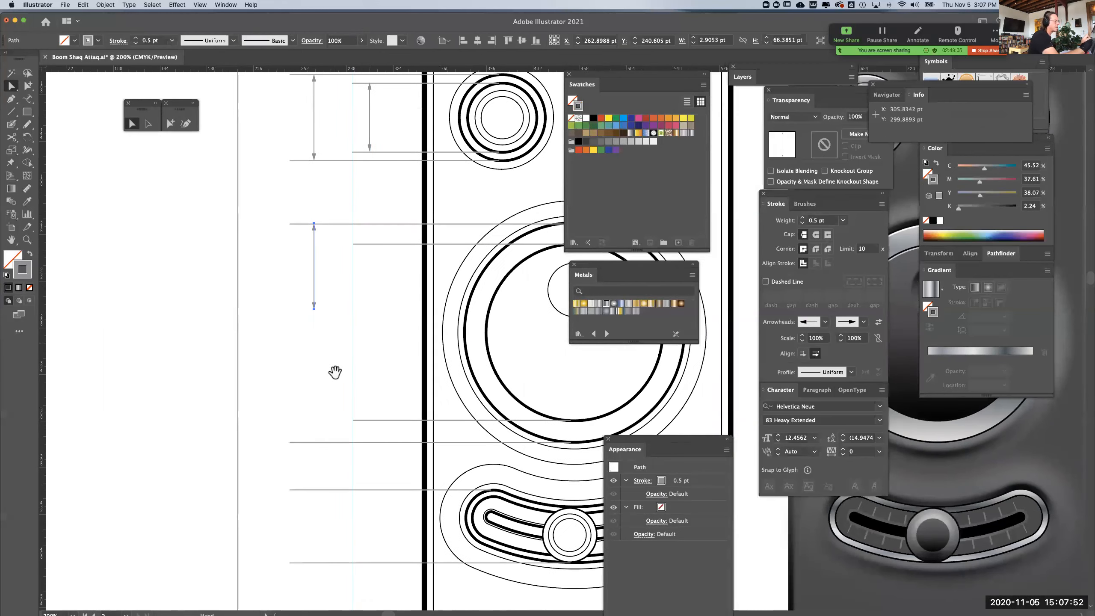
left_click_drag(314, 309, 314, 442)
Copy the small knob's inner dimension line down to the large dial and stretch it between the dial's inner leader lines
left_click_drag(370, 127, 370, 347)
left_click(370, 311)
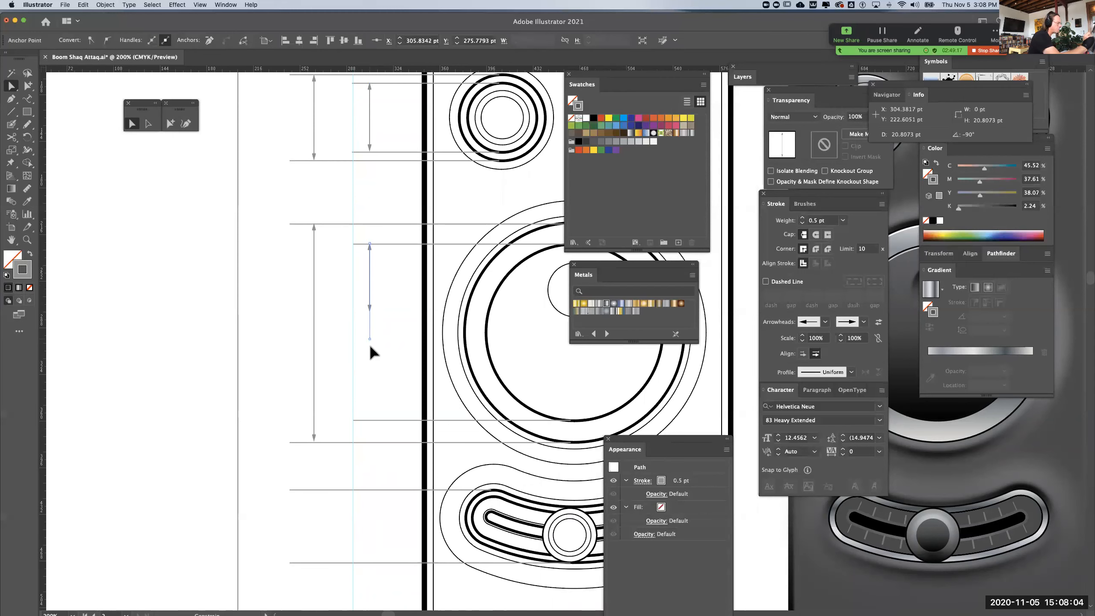
left_click_drag(374, 415, 307, 356)
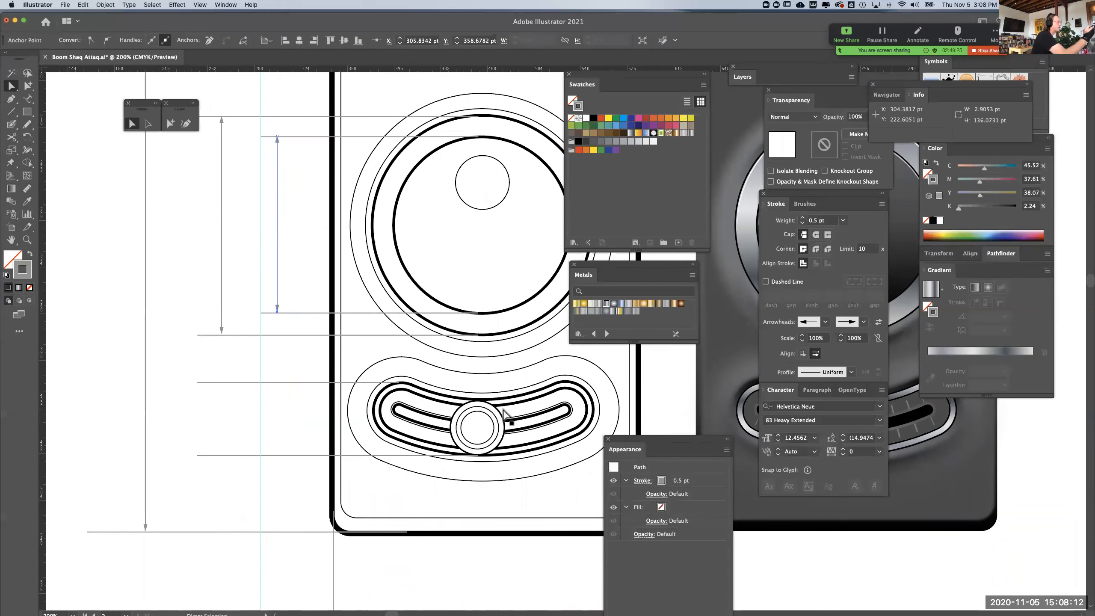
Duplicate the slider's upper leader line just below it and extend the copy to the centre of the slider knob
left_click_drag(308, 384, 306, 401)
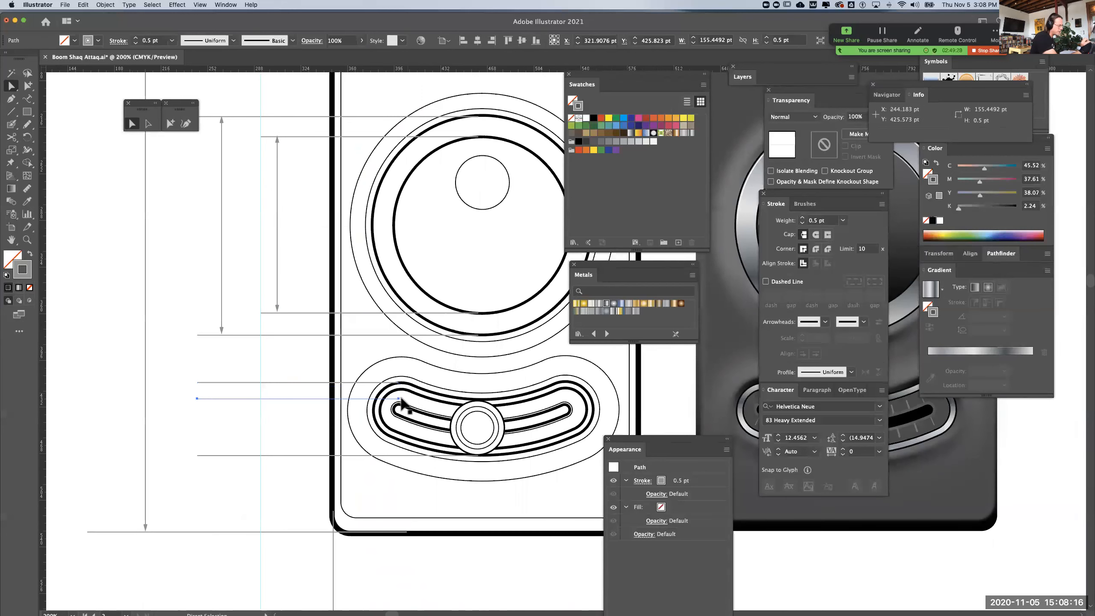
left_click_drag(397, 400, 421, 400)
key("super+z")
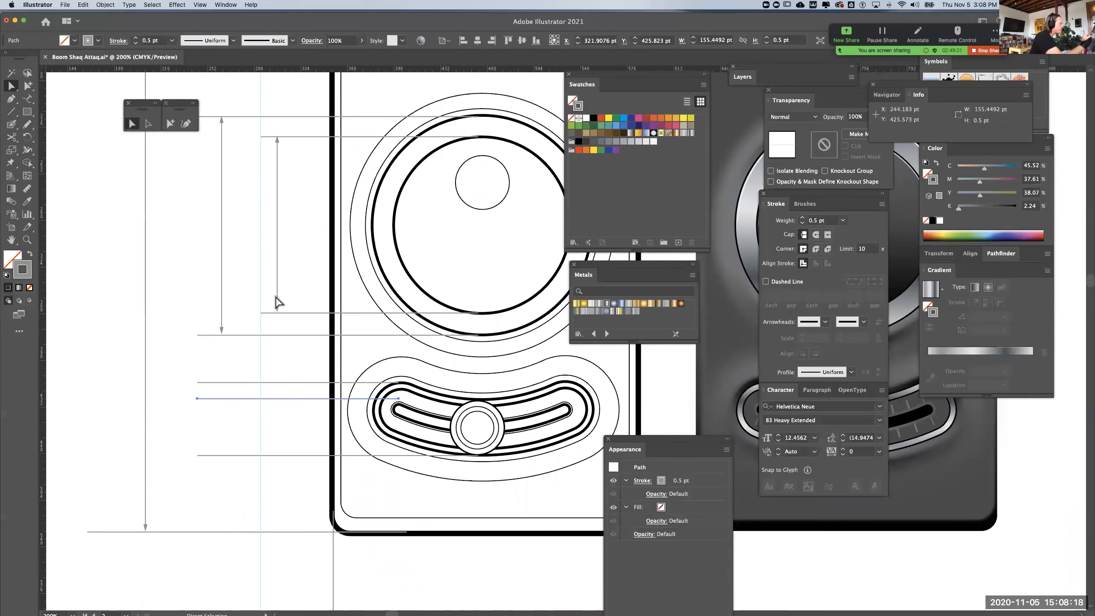
left_click(111, 275)
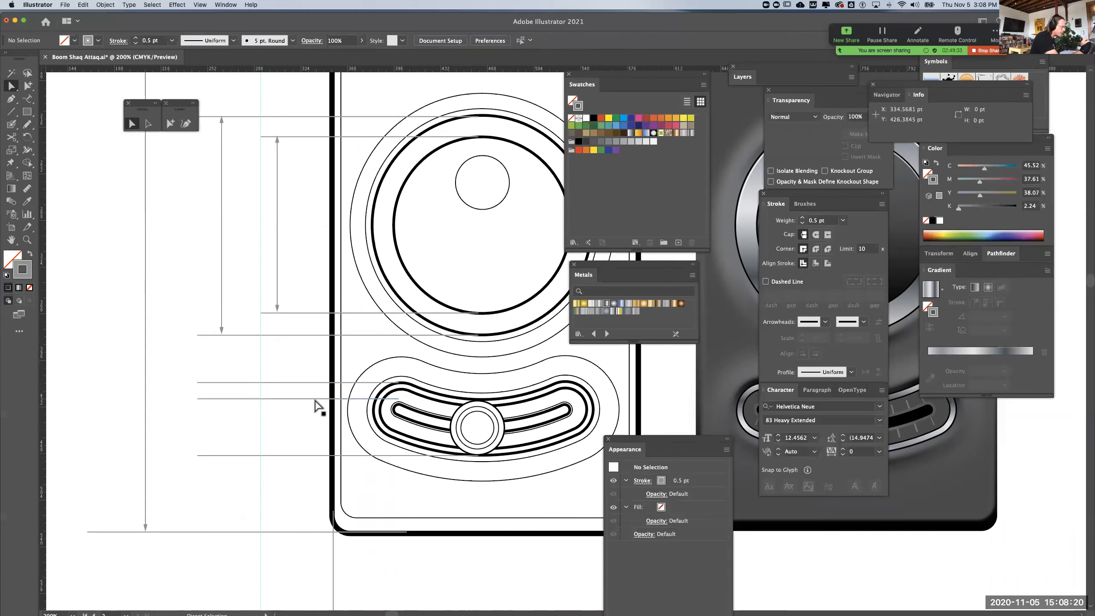
left_click(397, 400)
left_click_drag(398, 399, 477, 407)
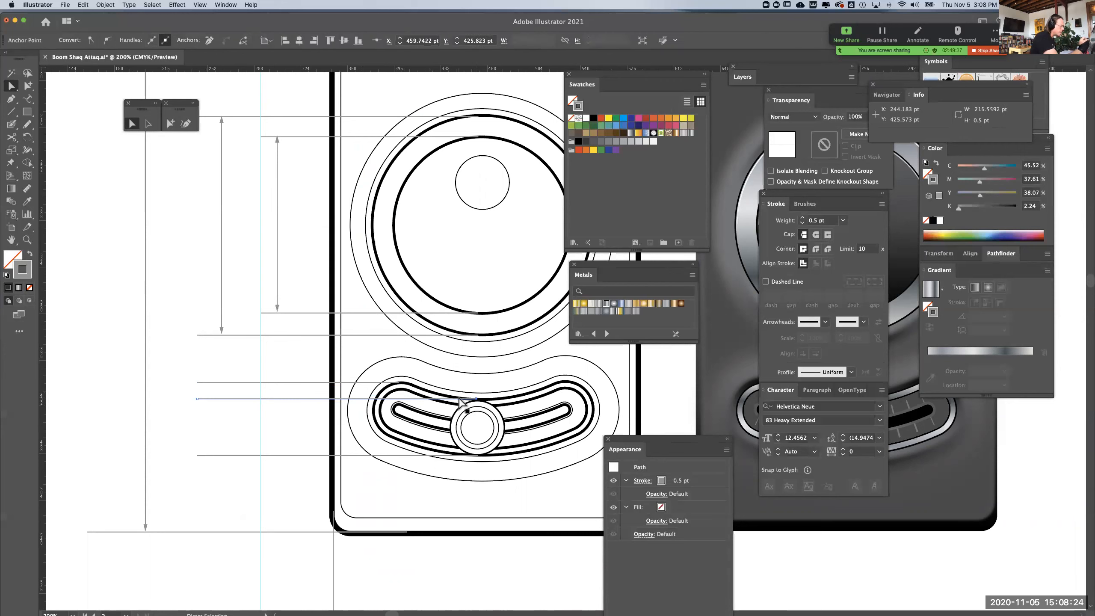
Nudge the slider knob's copied leader line down slightly so it meets the knob's upper edge
left_click(199, 399)
key("Down")
key("Down")
key("Down")
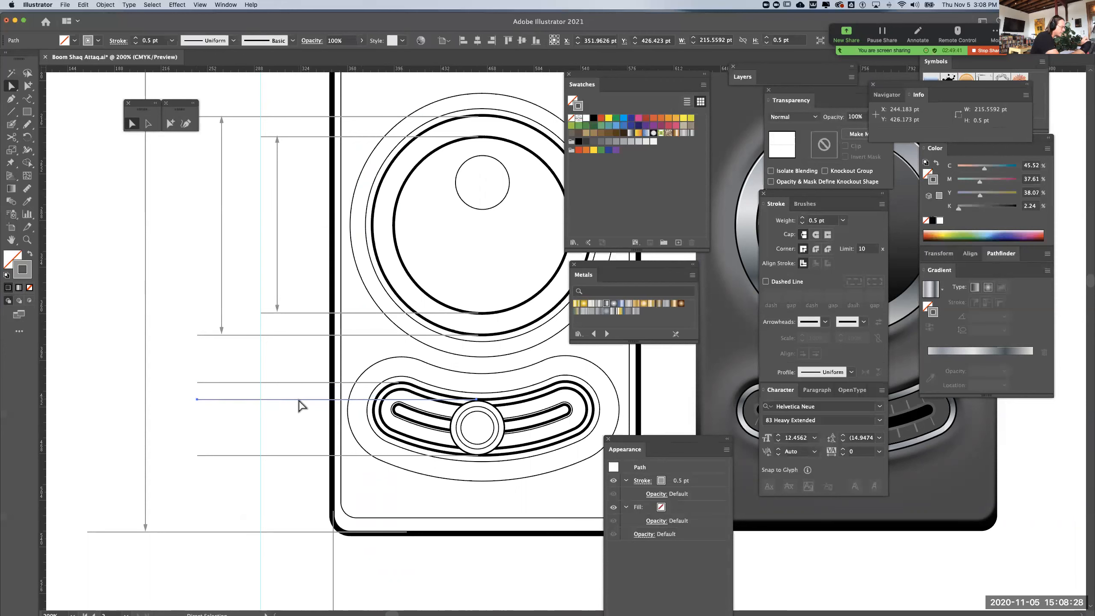
left_click(305, 426)
left_click_drag(311, 399, 314, 440)
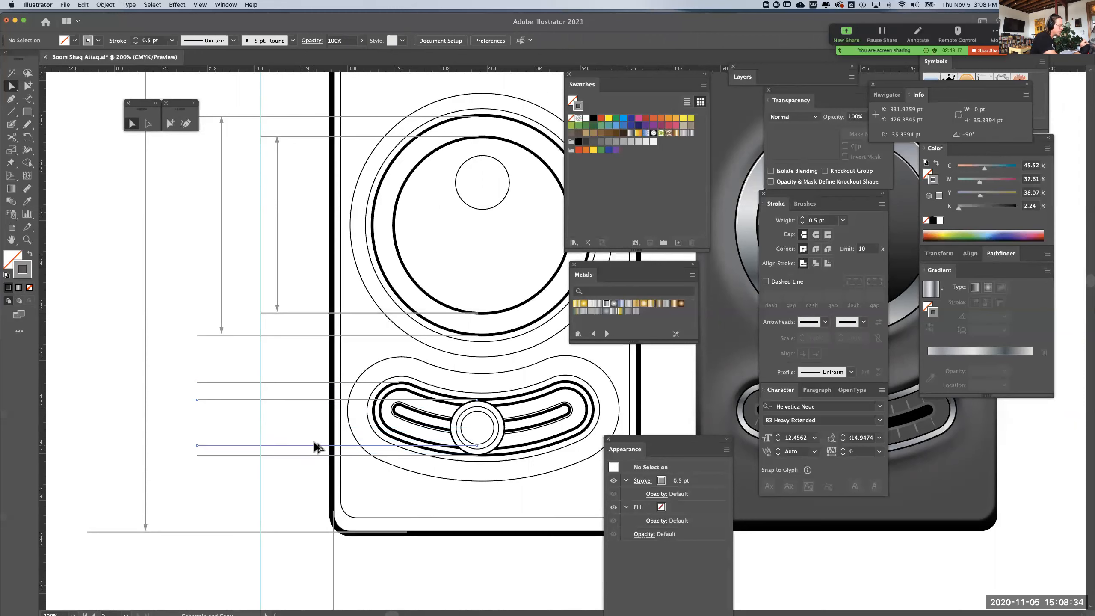
key("super+z")
key("super+shift+a")
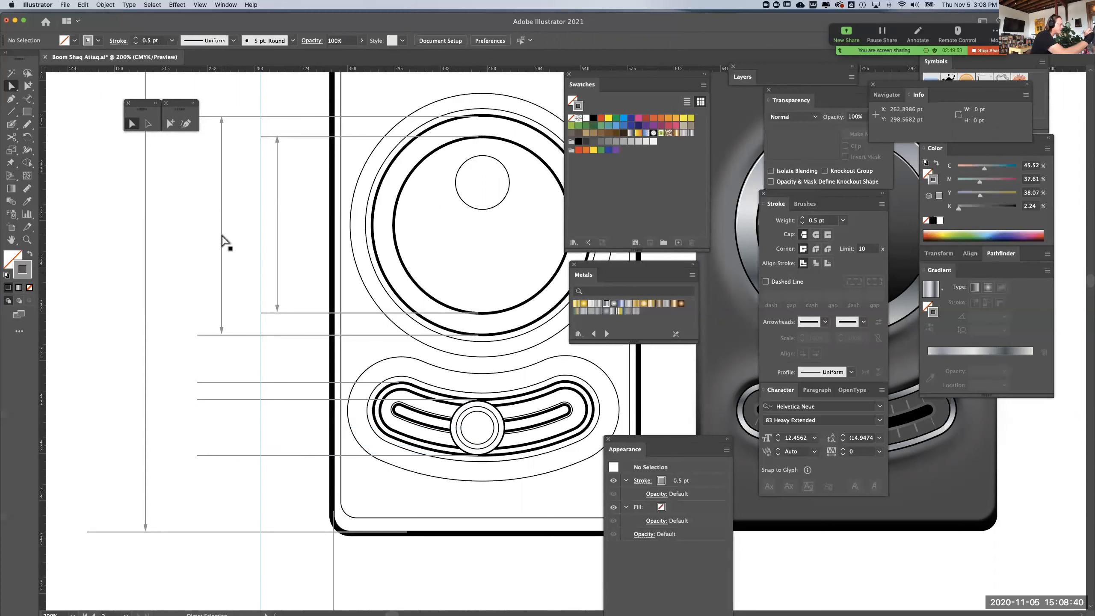
Copy the large dial's outer dimension line down to the slider and fit it between the slider's upper and lower leader lines
left_click_drag(215, 236, 224, 245)
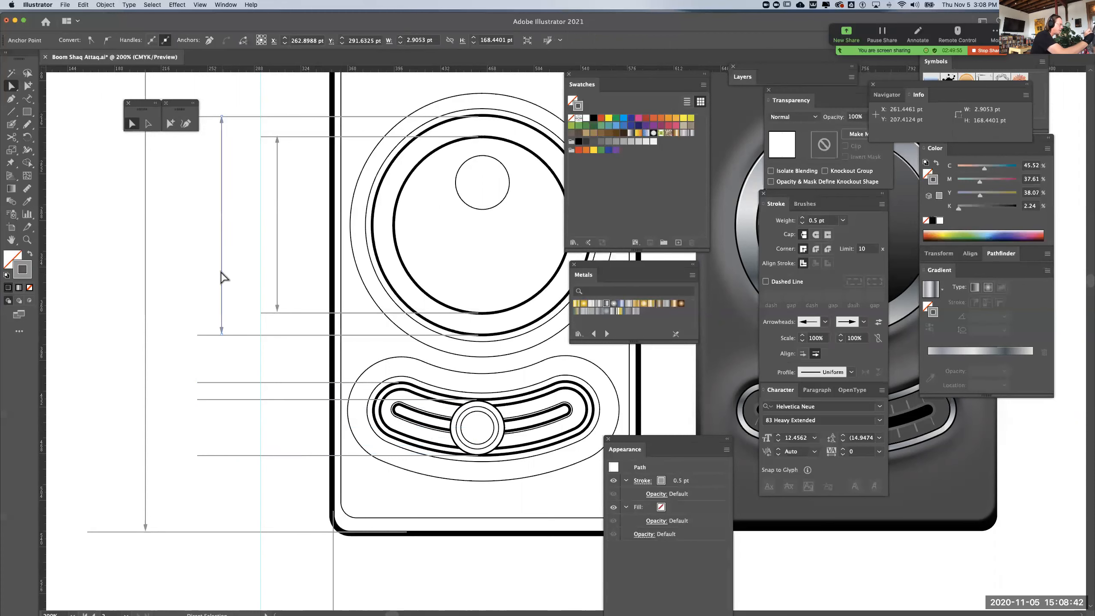
left_click_drag(222, 324, 225, 449)
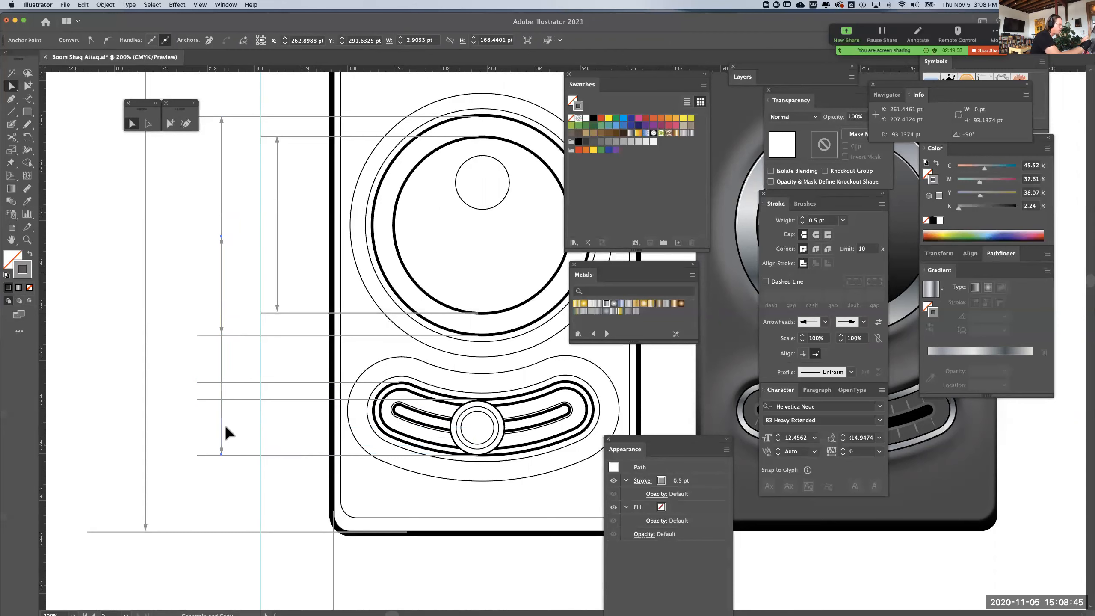
left_click(222, 236)
left_click_drag(223, 334, 224, 380)
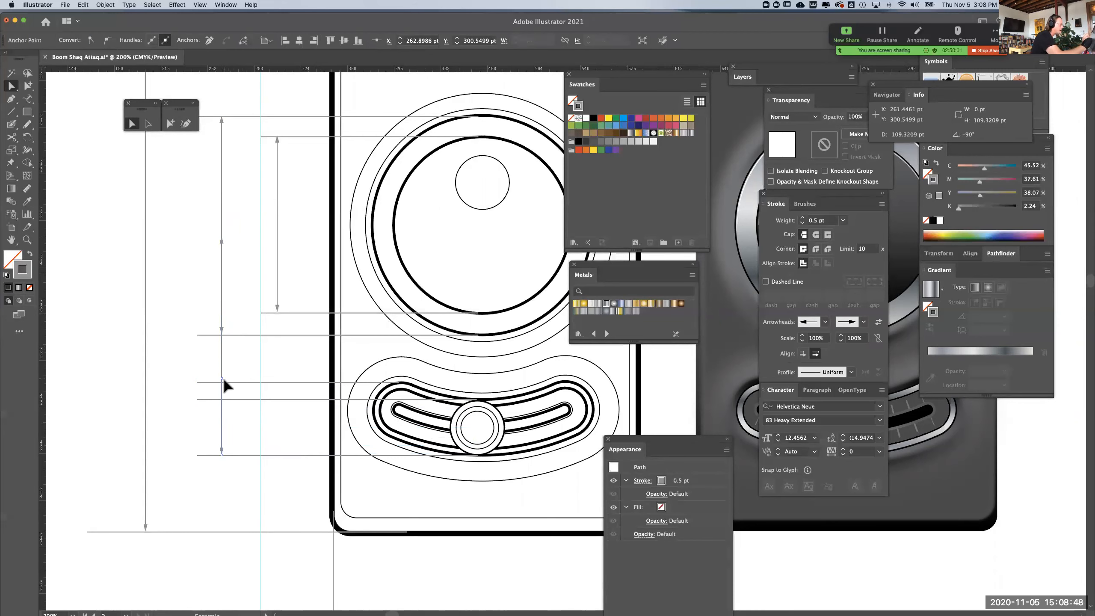
left_click(255, 360)
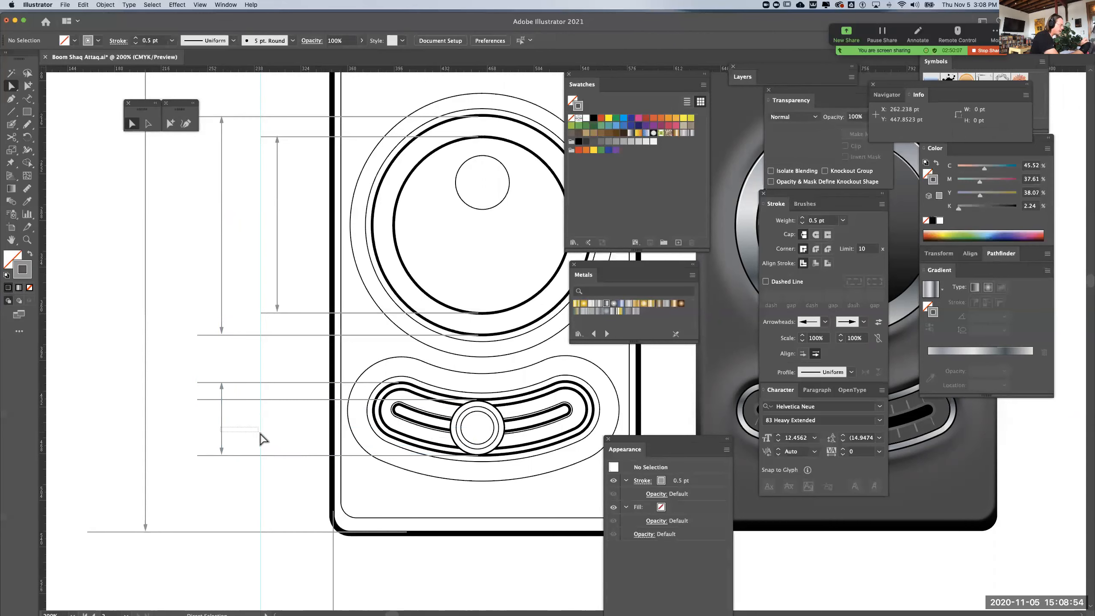
Copy the large dial's inner dimension line down to the slider and fit it between the knob's leader line and the lowest leader line
left_click(221, 428)
key("super+shift+a")
key("super+z")
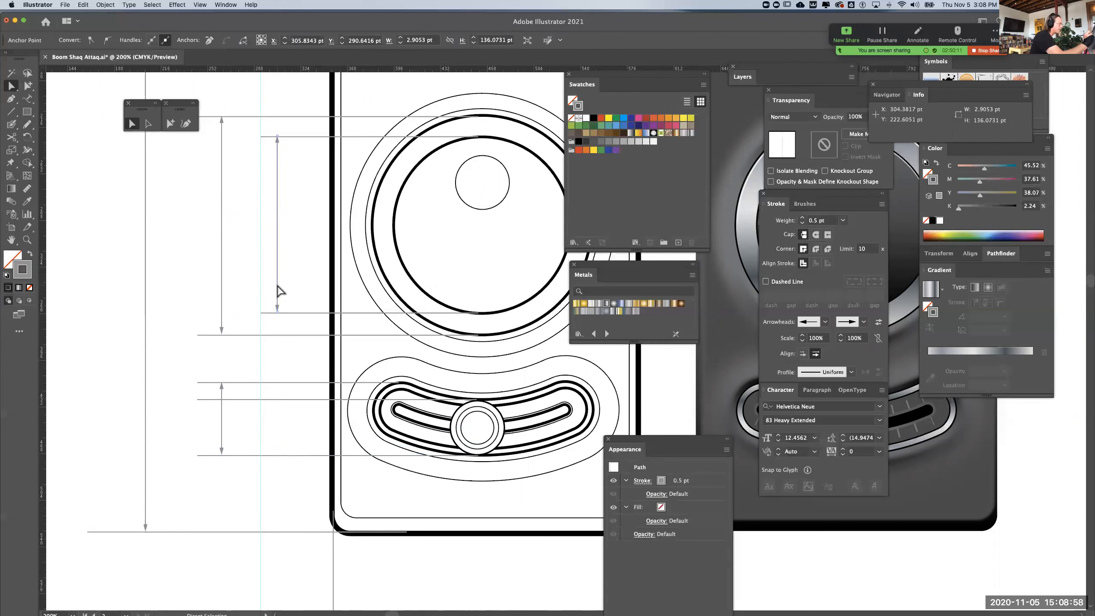
left_click_drag(278, 293, 283, 431)
left_click(295, 347)
left_click(277, 351)
left_click_drag(278, 282, 277, 399)
Remove the vertical guide at the inner leader ends and bring the whole case drawing into view
left_click(221, 561)
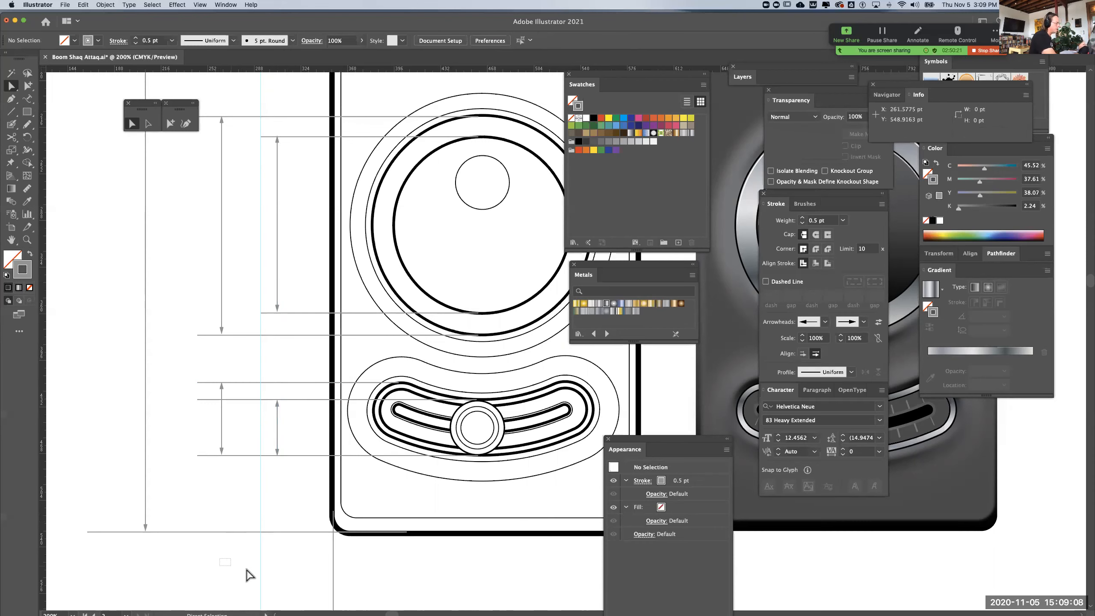
left_click_drag(250, 575, 280, 579)
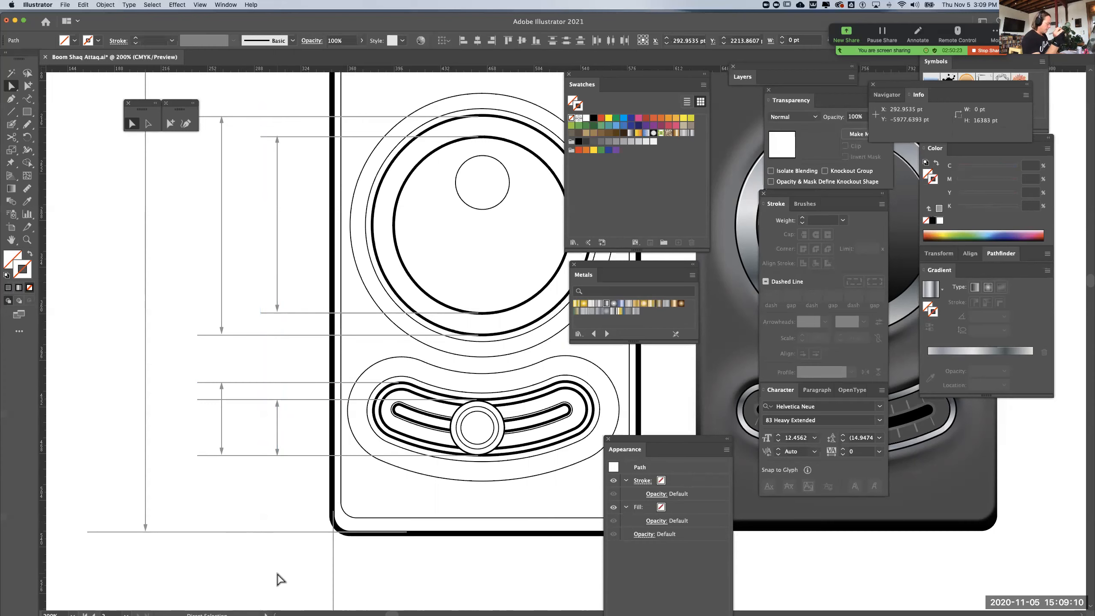
key("super+minus")
key("super+minus")
key("space")
left_click_drag(515, 472, 412, 542)
Change the ruler units to millimetres and measure the length of the case's overall height dimension line
left_click_drag(189, 309, 266, 385)
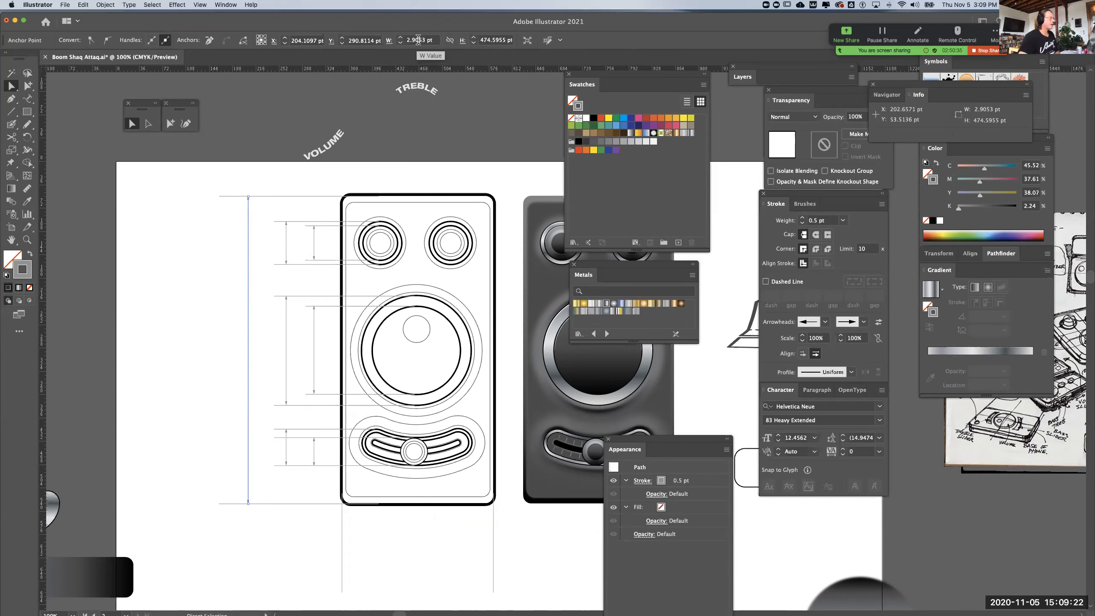
left_click(309, 89)
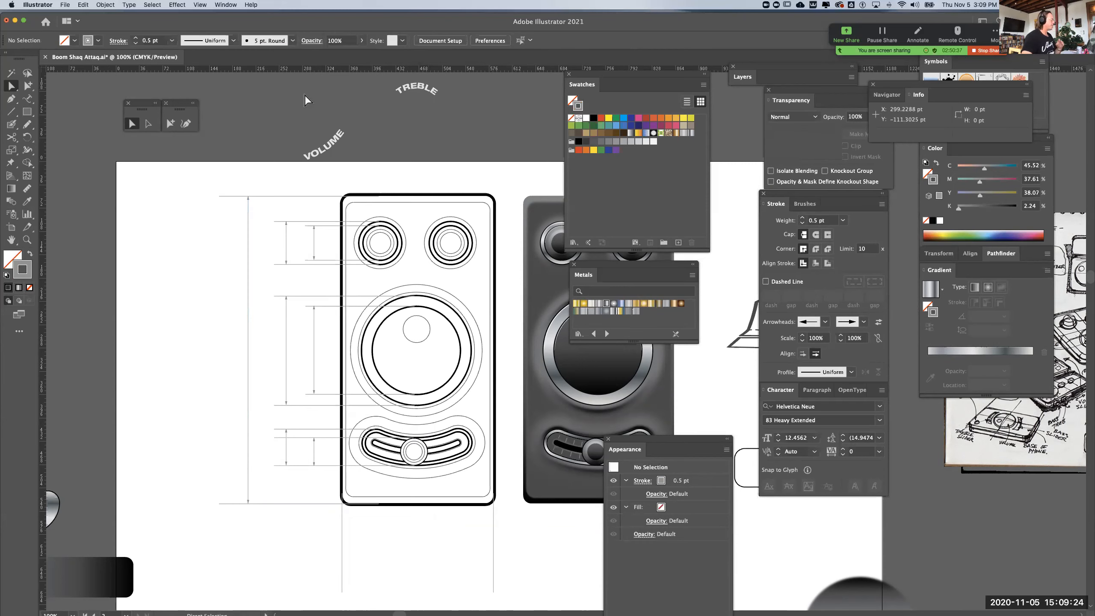
key("super+r")
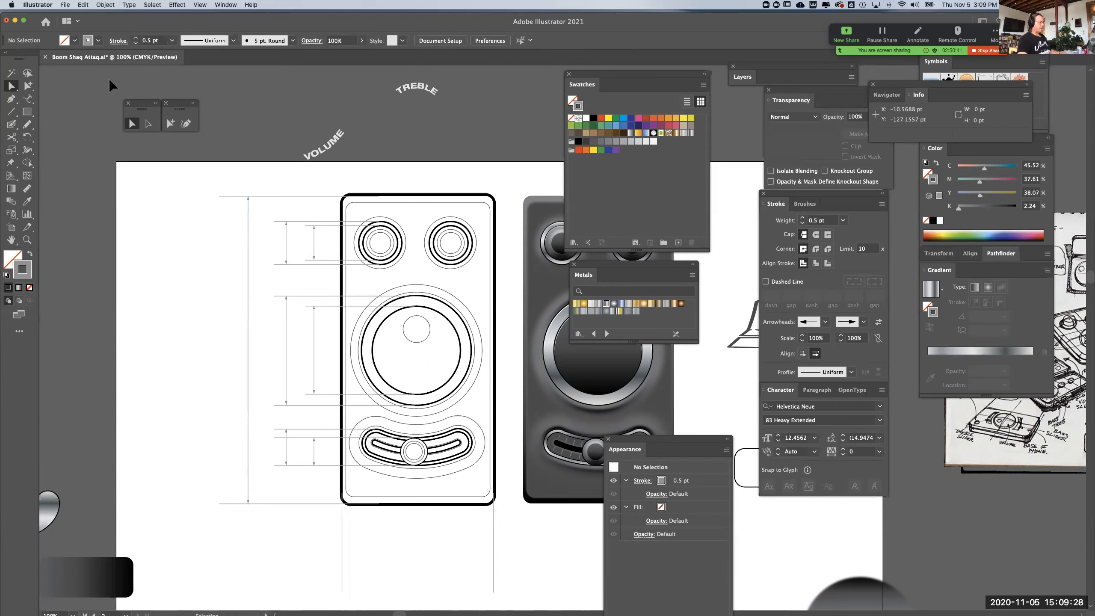
key("super+r")
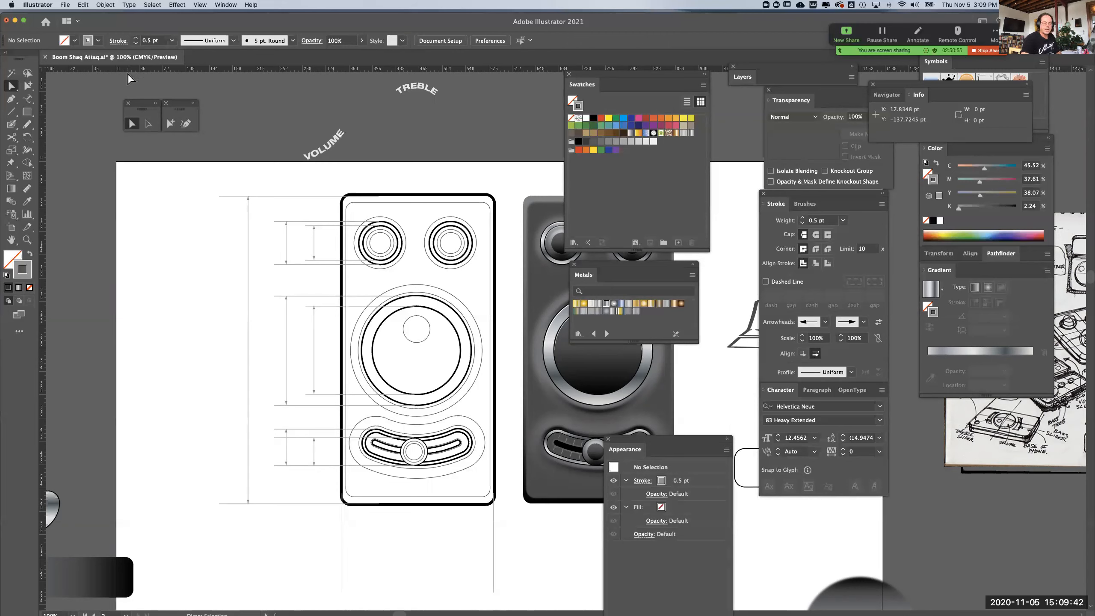
right_click(102, 69)
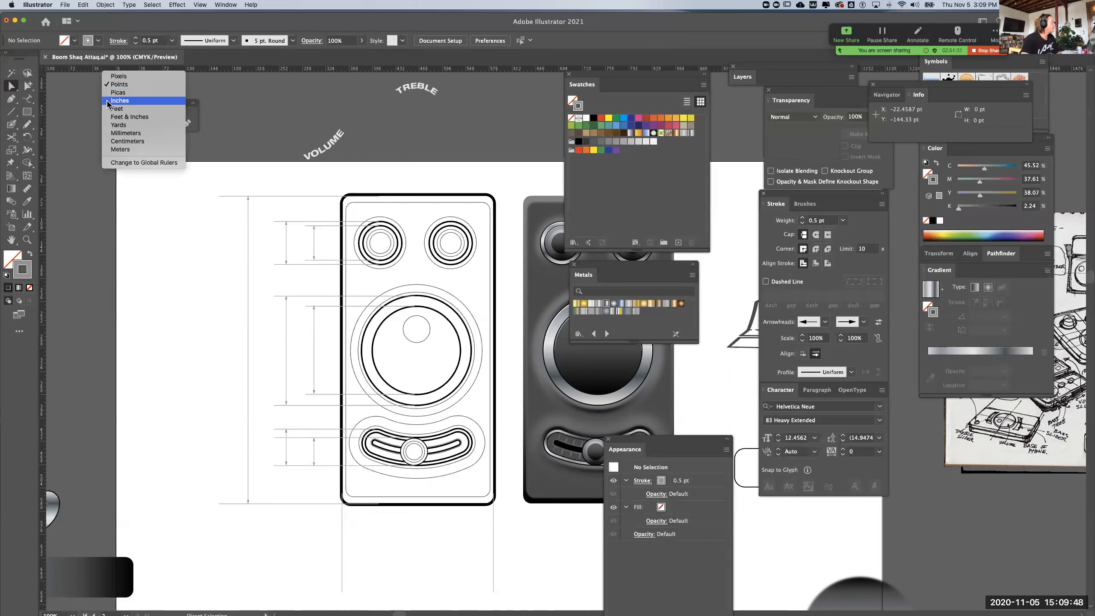
left_click(114, 133)
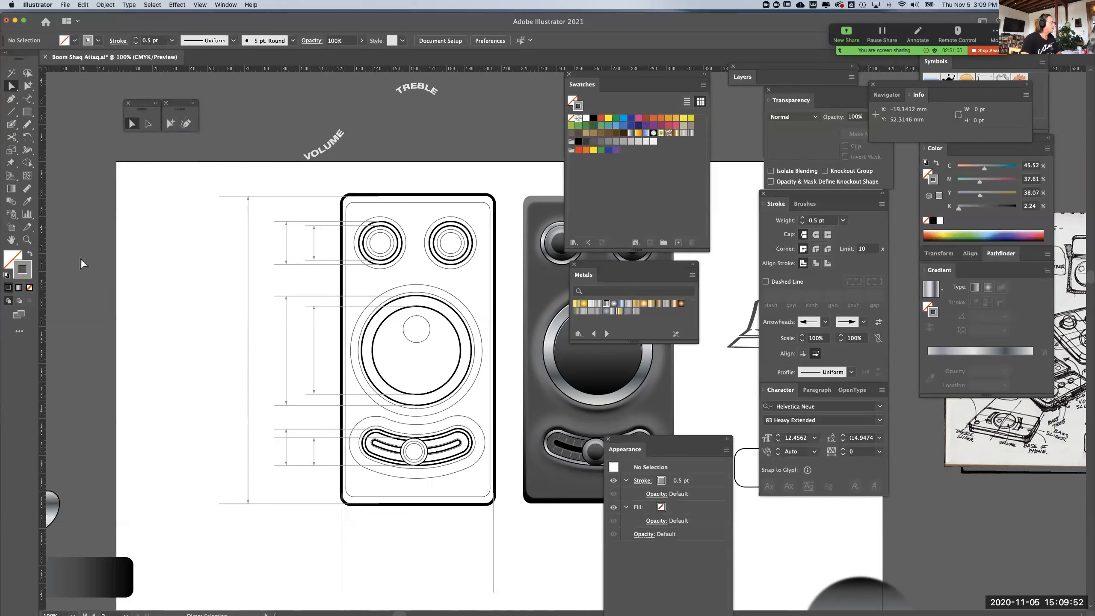
left_click_drag(209, 309, 265, 376)
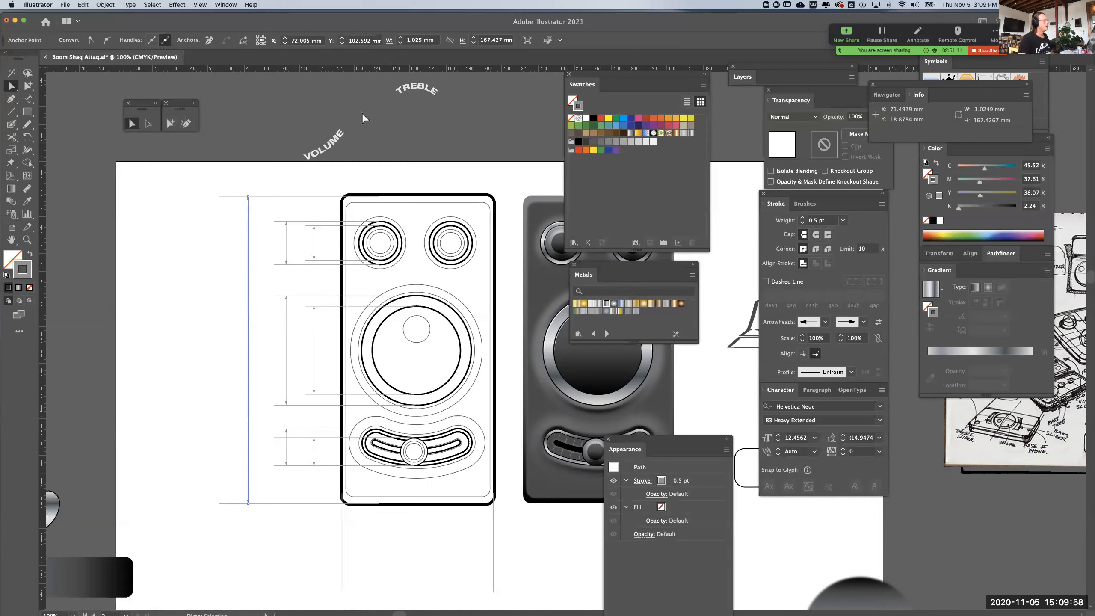
left_click(70, 228)
left_click_drag(27, 98, 71, 111)
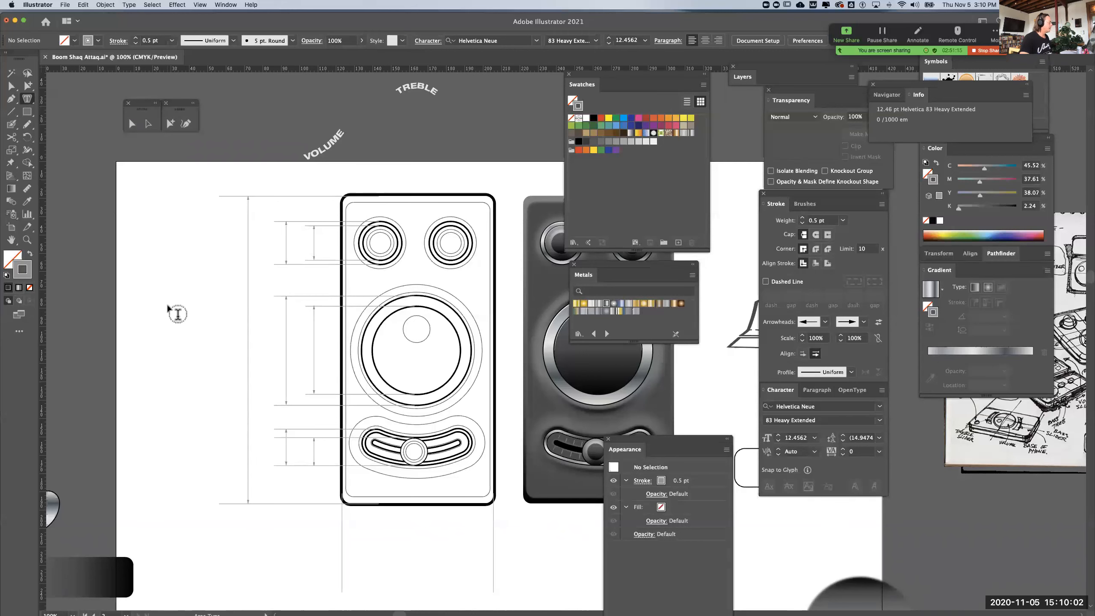
left_click(175, 315)
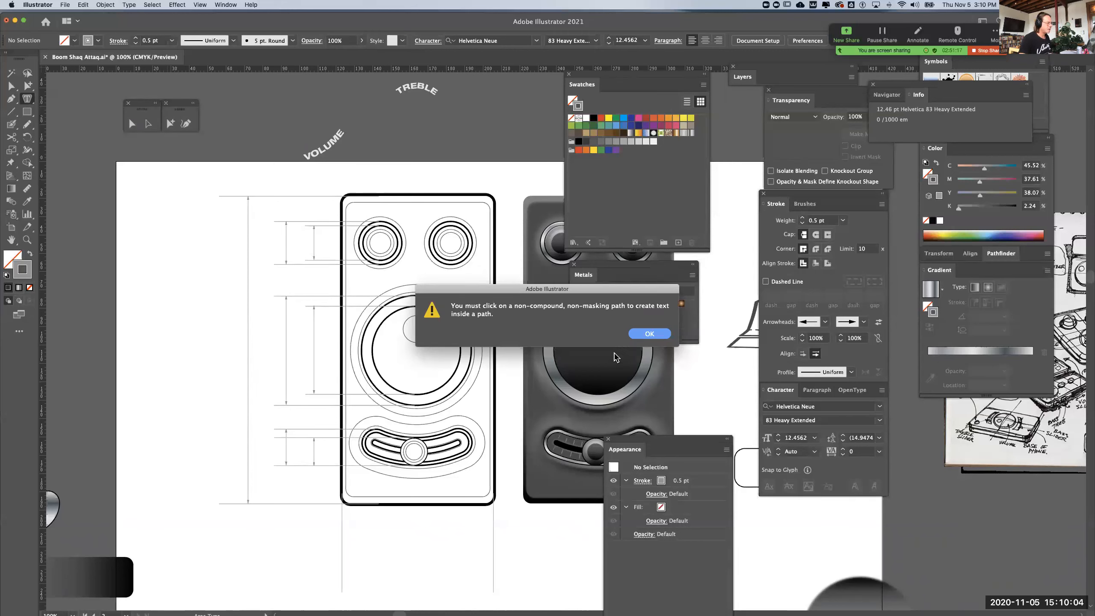
left_click(645, 334)
Add a point text label reading "167mm" beside the case's overall height dimension line
left_click_drag(29, 102, 73, 99)
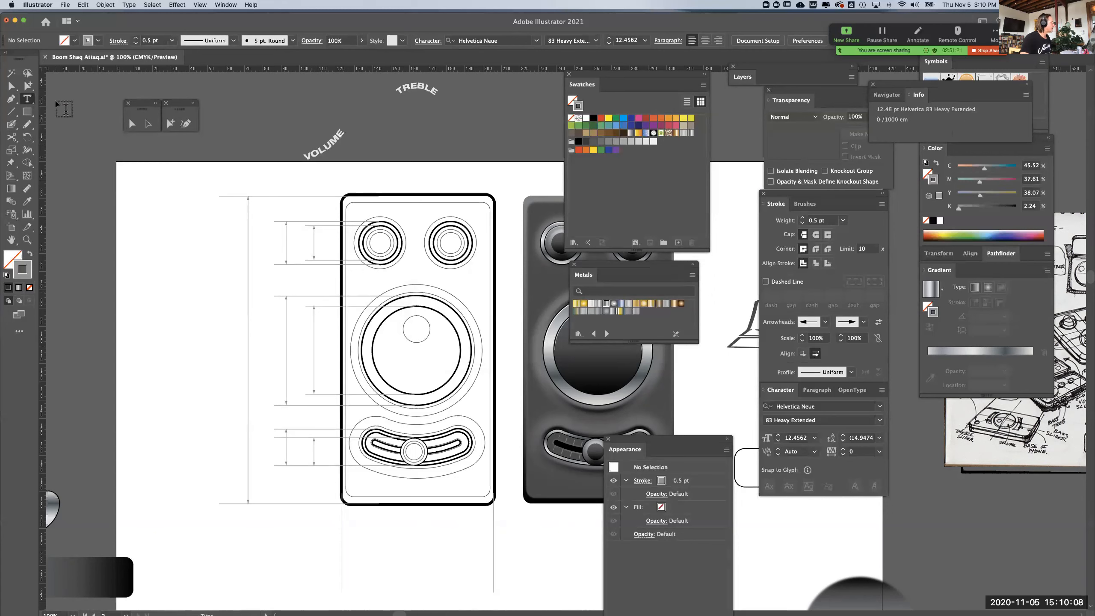
left_click(151, 279)
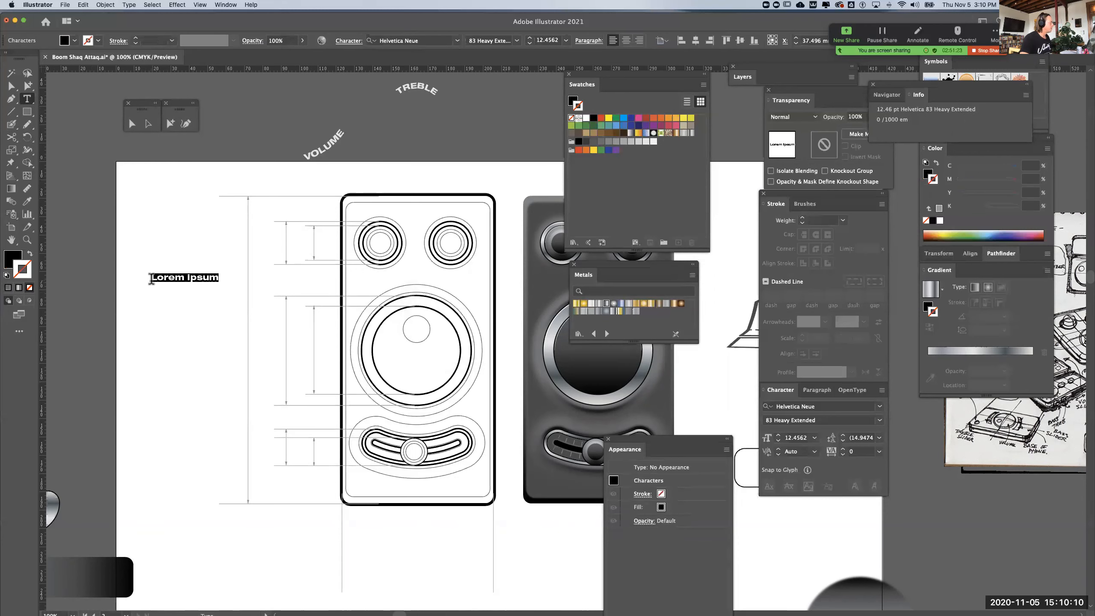
type("16")
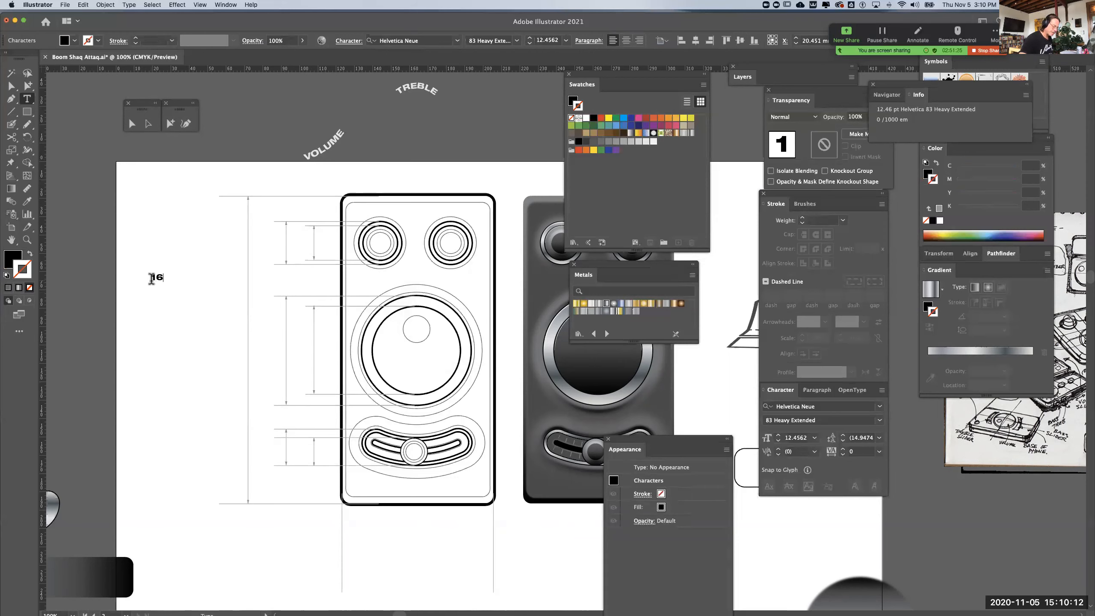
type("7mm")
Change the font of the "167mm" label to Helvetica Regular
left_click_drag(151, 275, 186, 283)
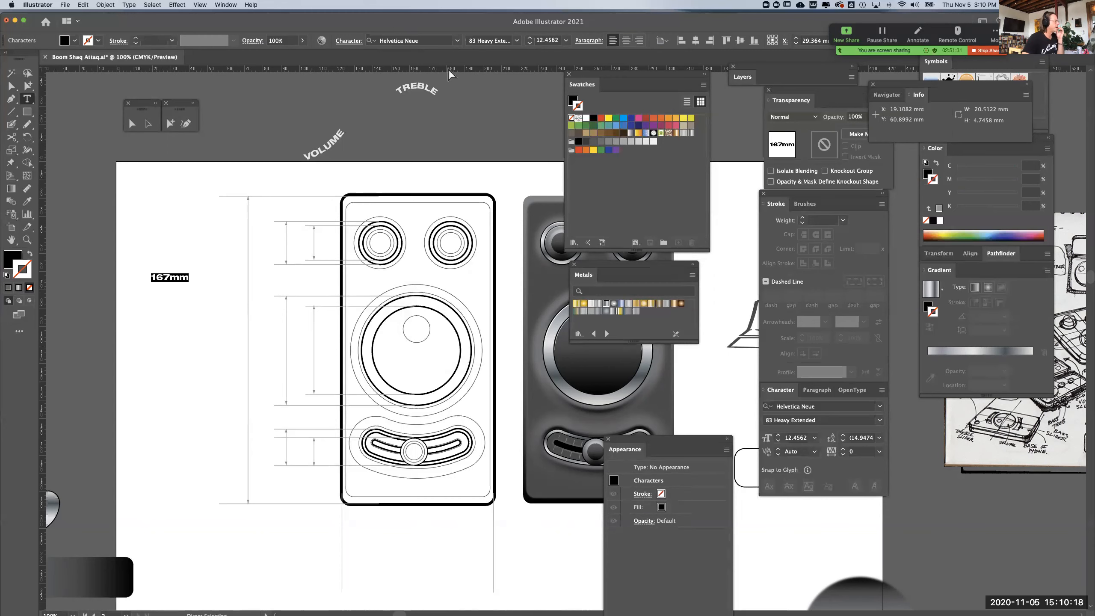
left_click(457, 41)
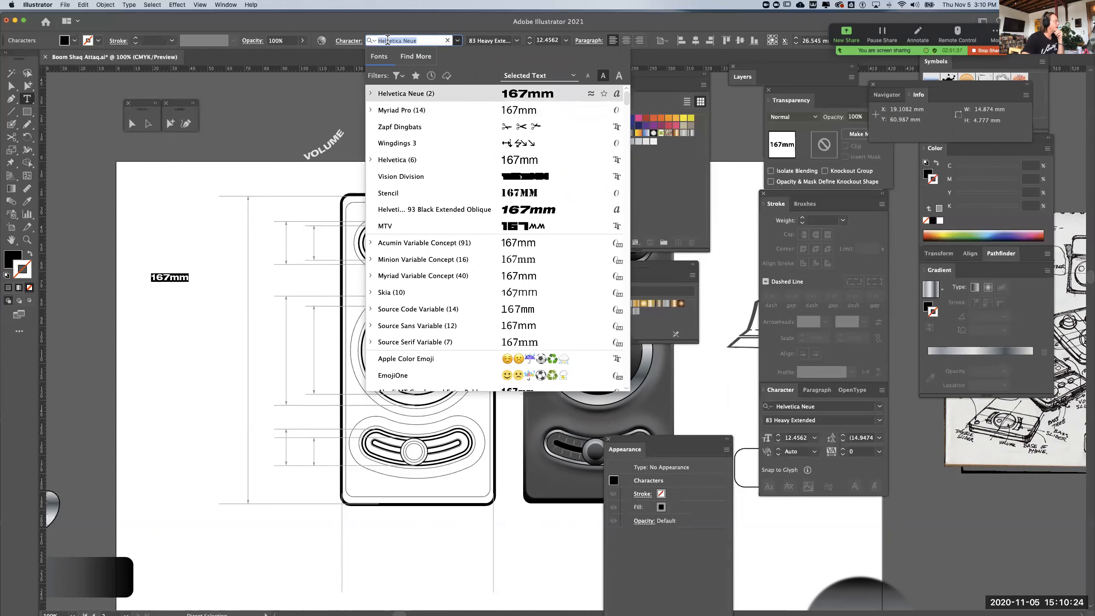
left_click(423, 41)
key("BackSpace")
key("BackSpace")
key("BackSpace")
key("BackSpace")
key("BackSpace")
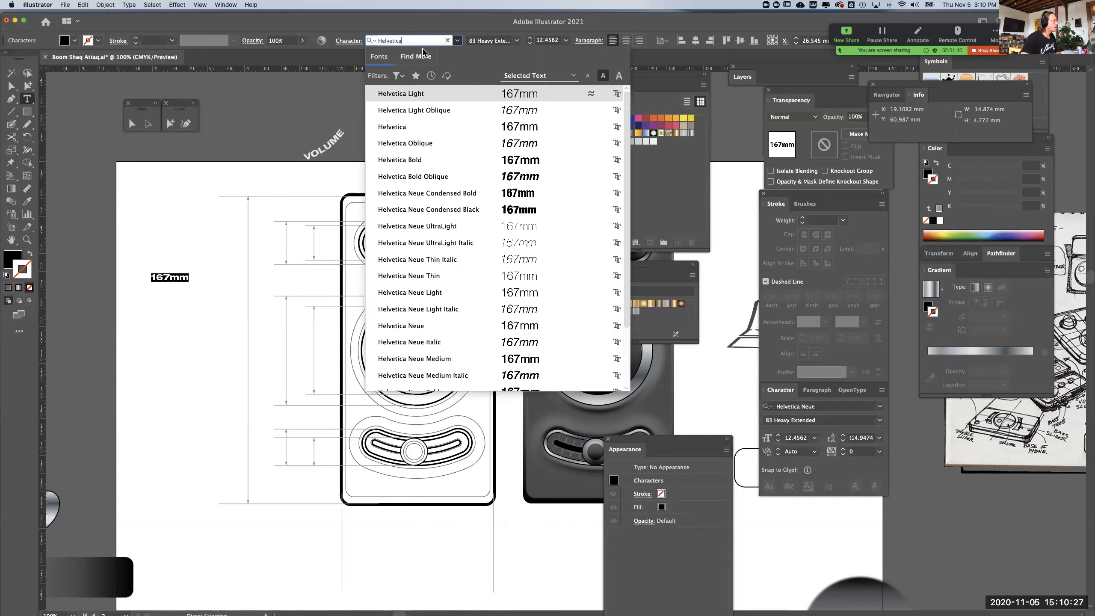
left_click(405, 128)
Move the "167mm" label next to the middle of the case's overall height dimension line
left_click(170, 124)
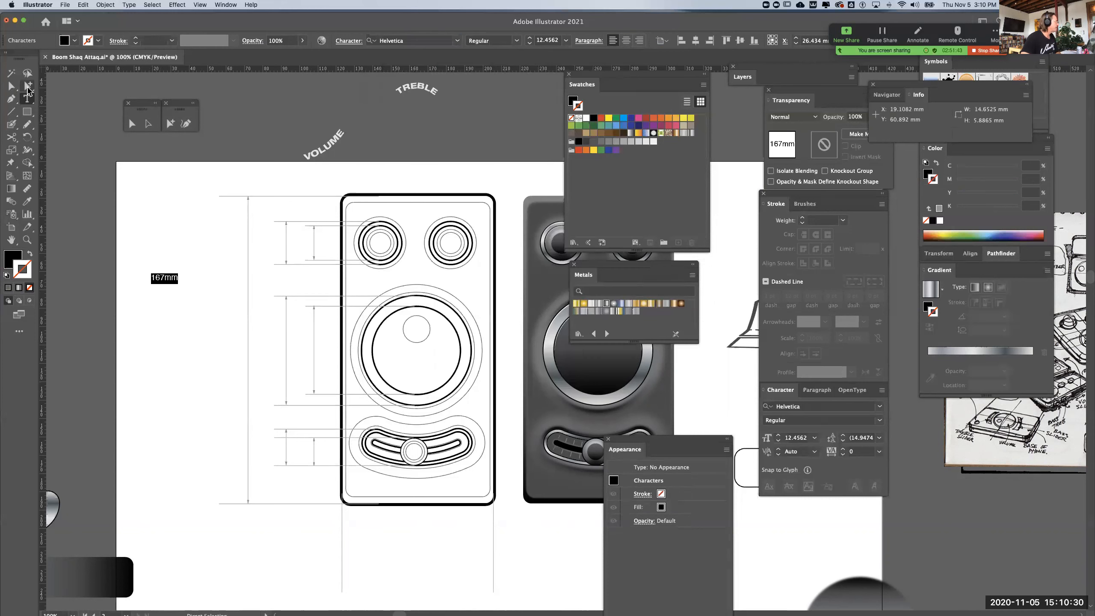
left_click(107, 301)
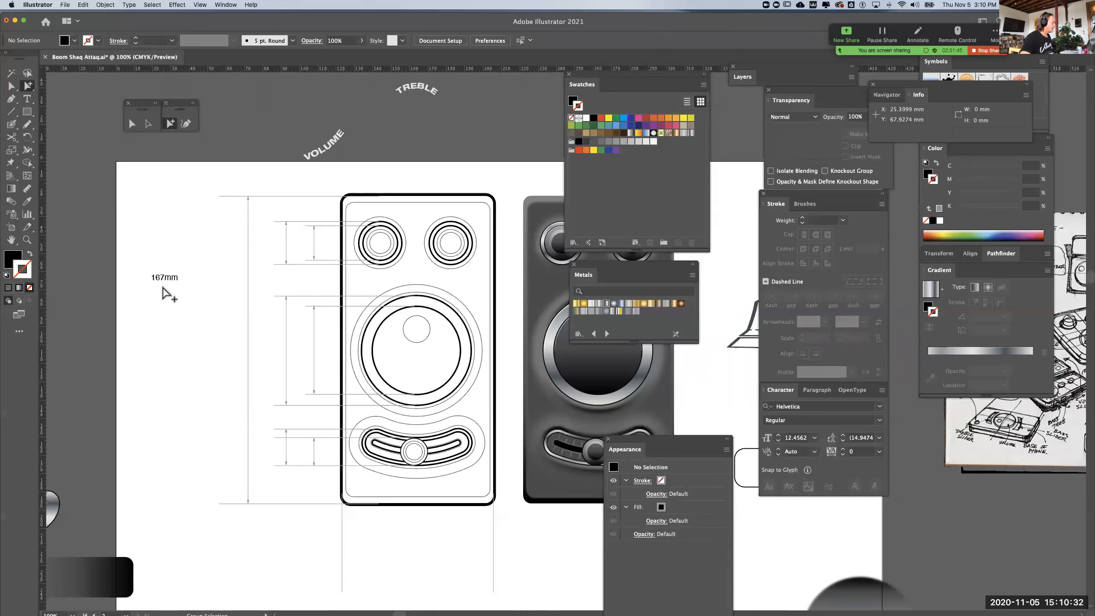
left_click_drag(172, 283, 239, 354)
scroll(212, 364, "down", 5)
scroll(212, 363, "right", 2)
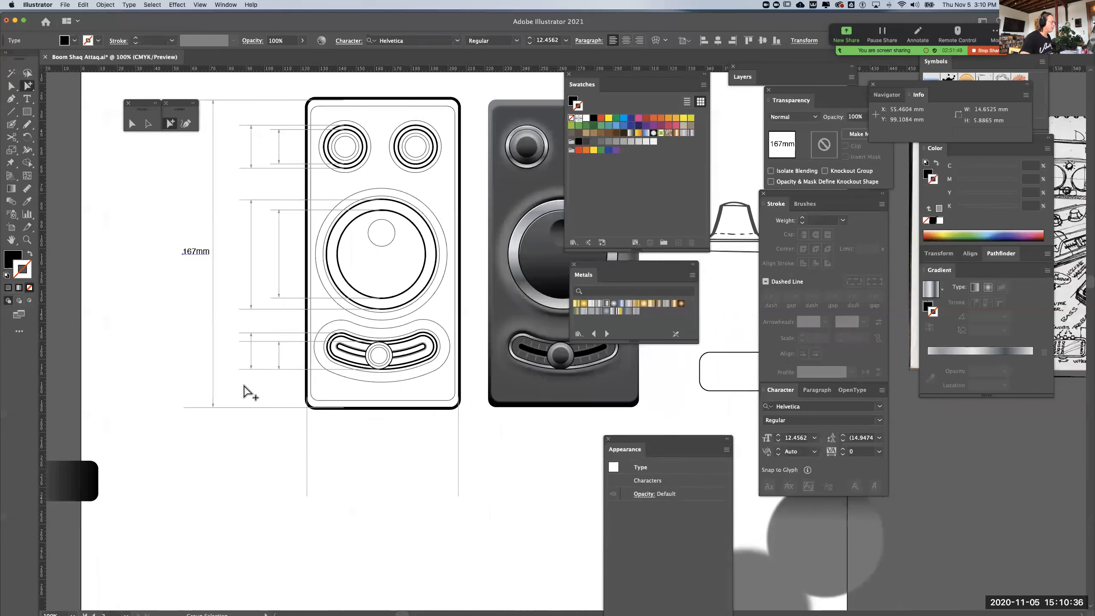
Copy the case's bottom leader line below the case and shorten it to about 83 mm, spanning between the two vertical leader lines
left_click_drag(258, 407, 379, 464)
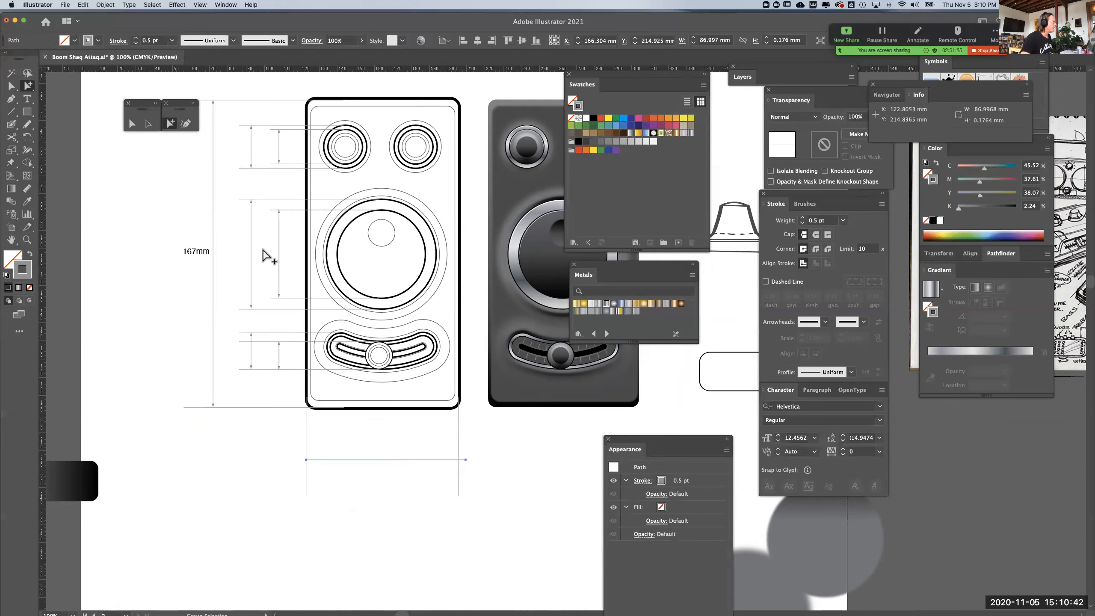
key("v")
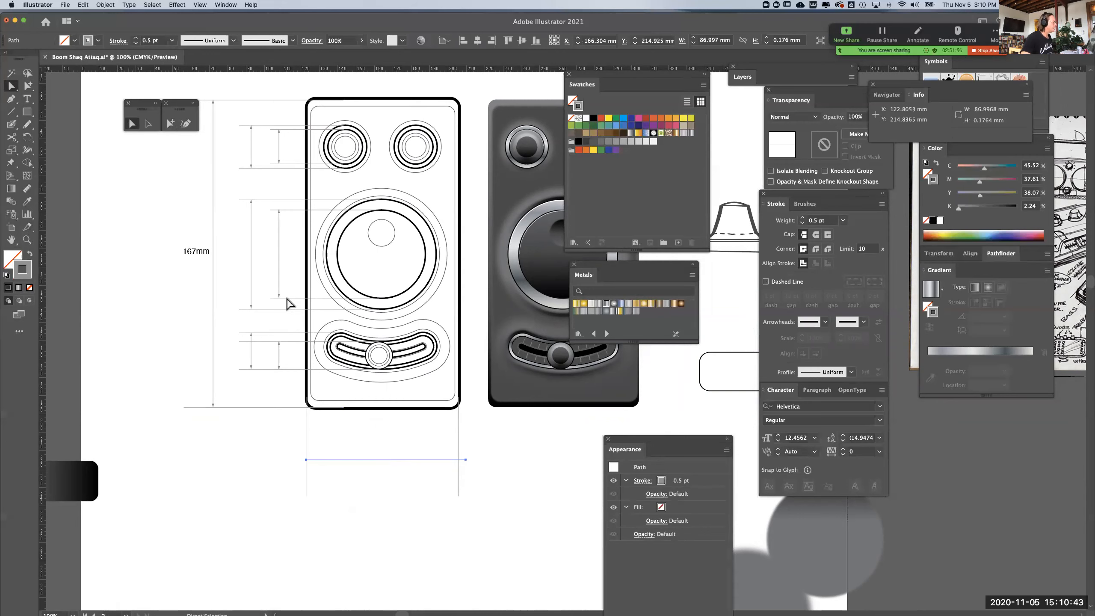
left_click(483, 470)
left_click(465, 460)
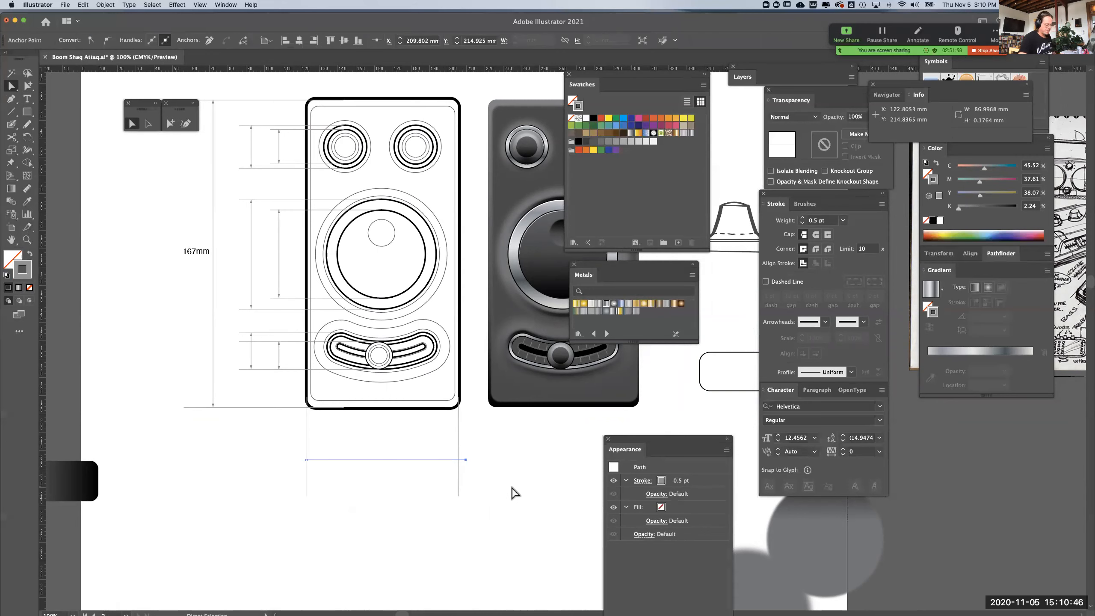
key("Left")
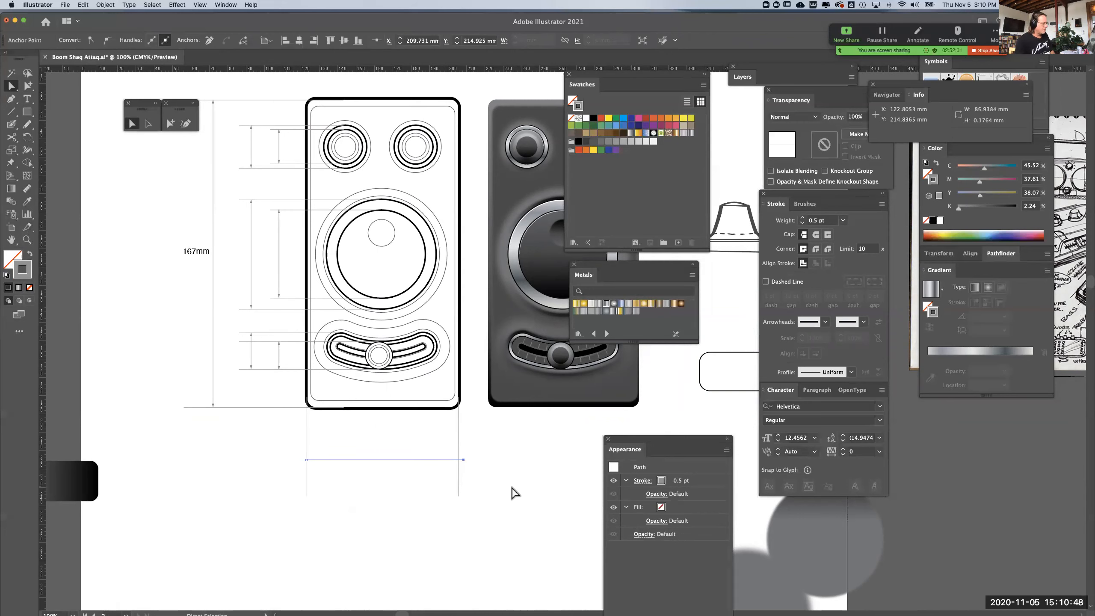
key("Left")
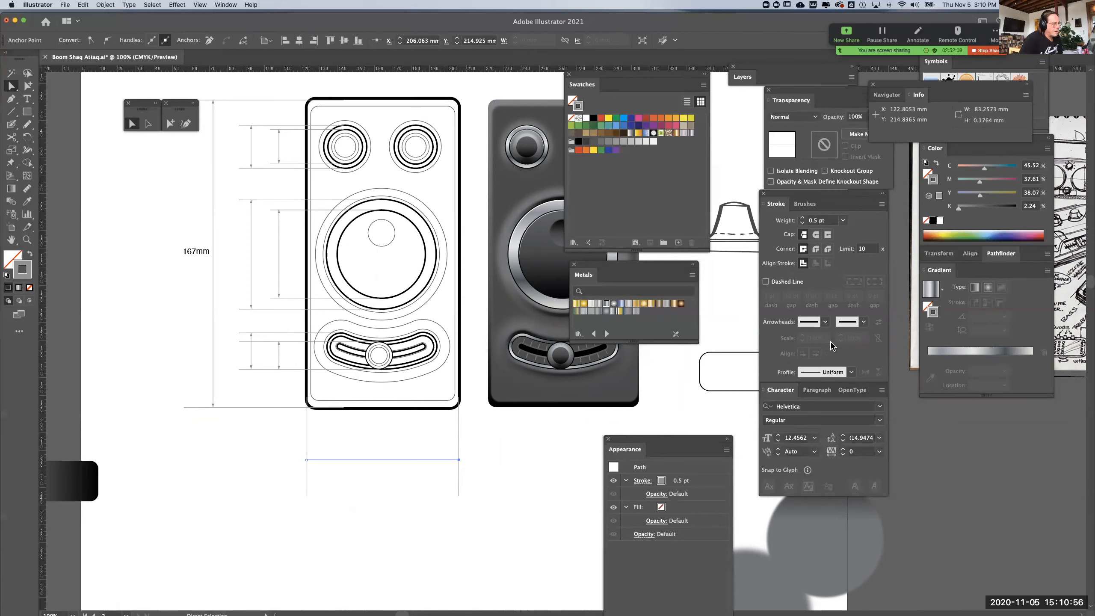
Add matching arrowheads to both ends of the width dimension line below the case, choosing Arrow 9 for the line's end
left_click(826, 322)
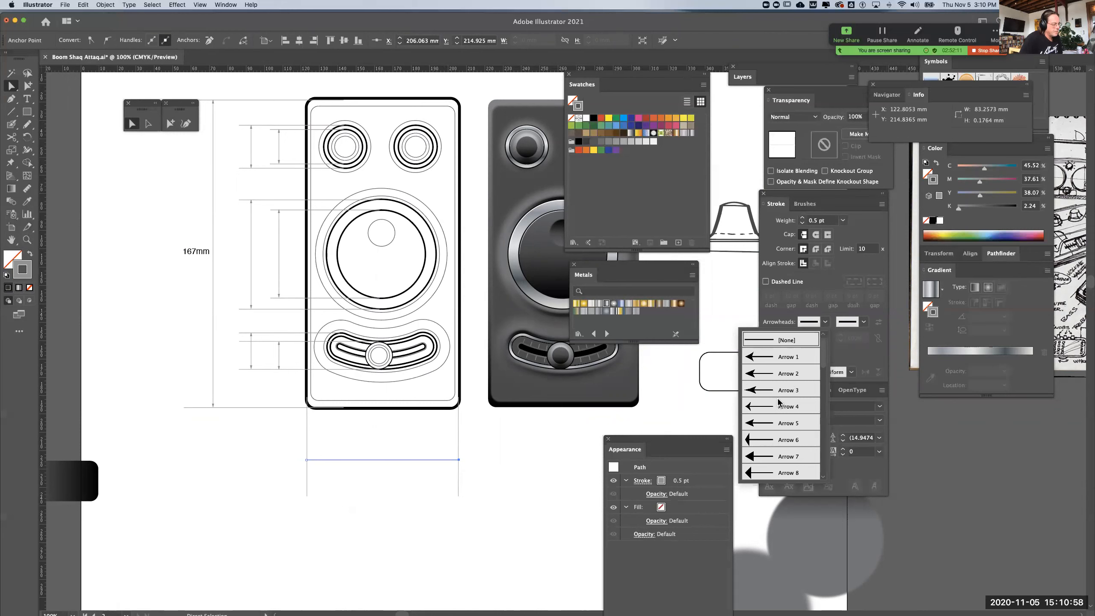
scroll(779, 402, "down", 2)
left_click(777, 441)
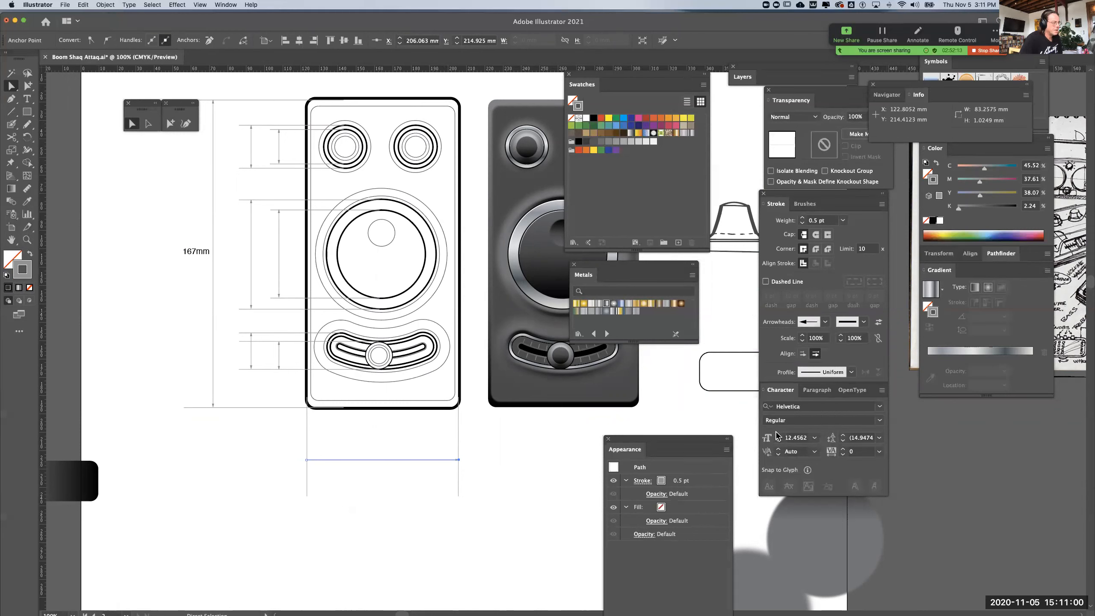
left_click(864, 322)
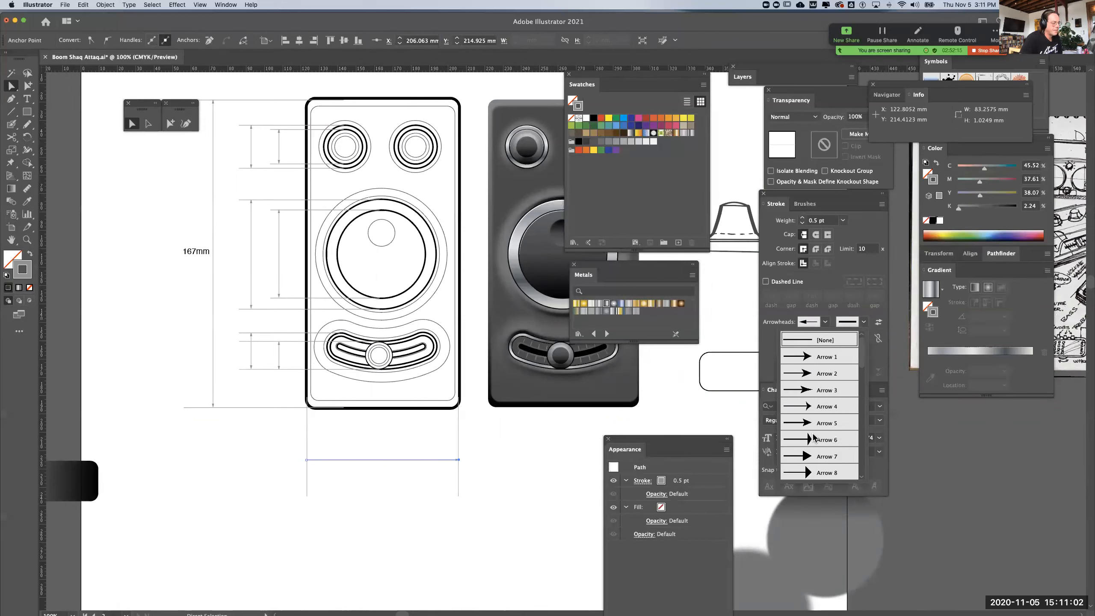
scroll(812, 428, "down", 5)
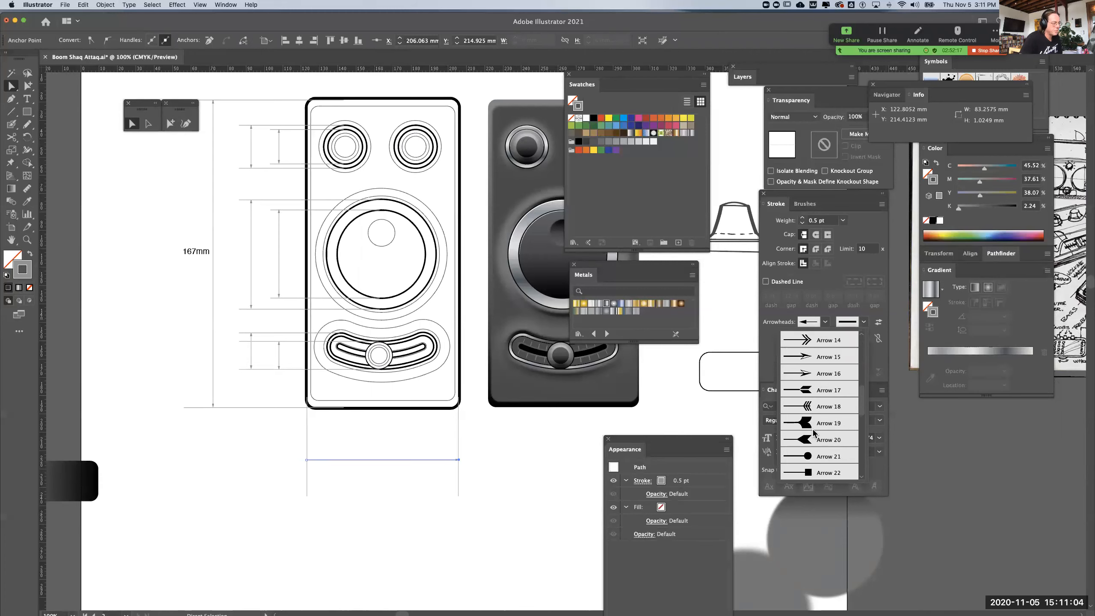
scroll(812, 427, "up", 4)
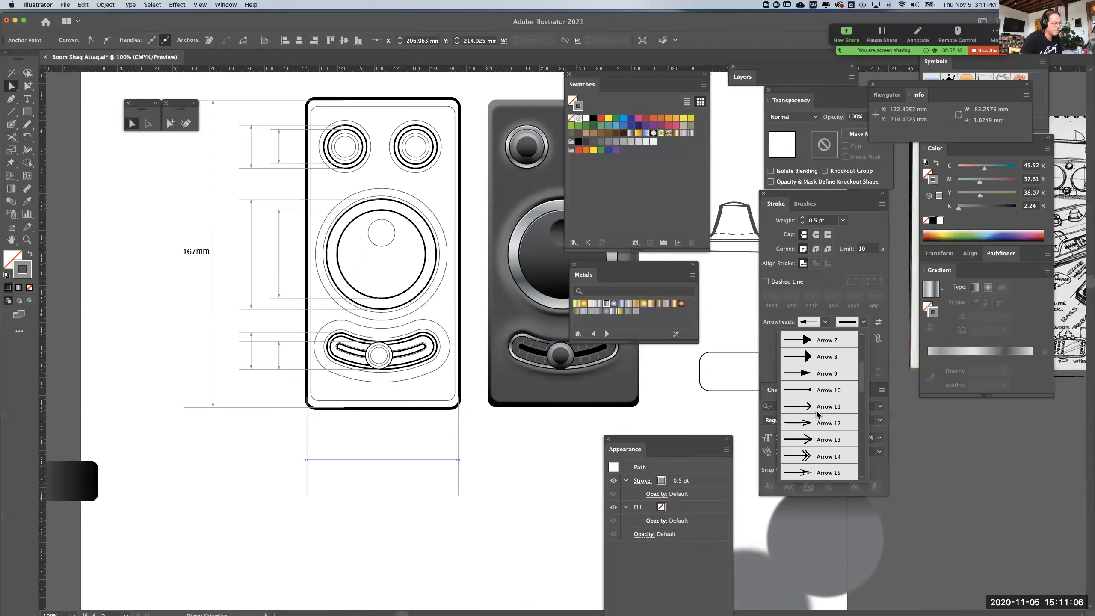
left_click(828, 373)
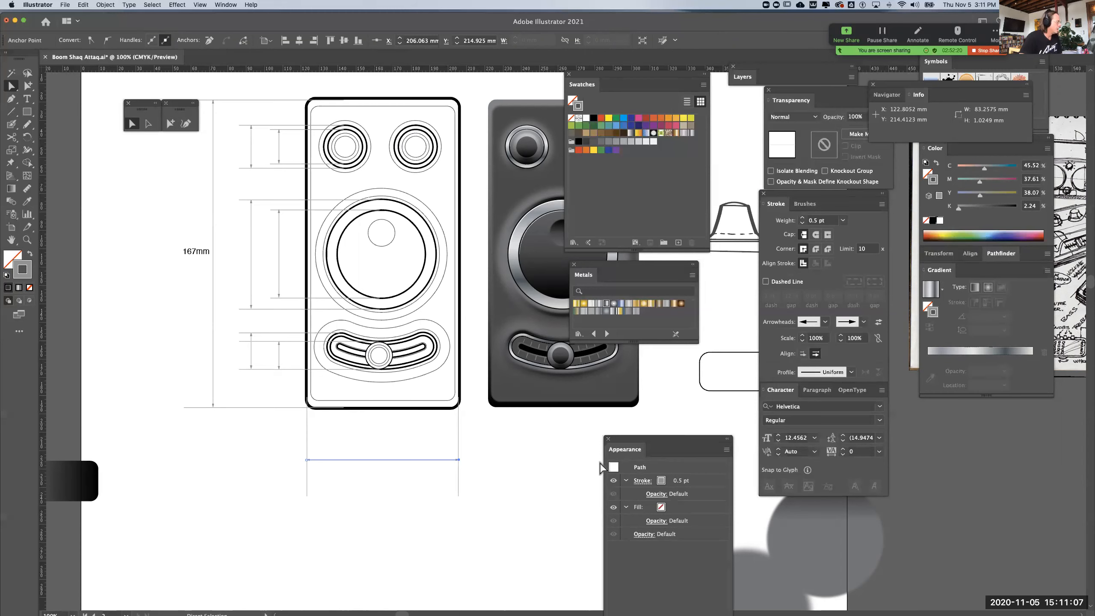
left_click(474, 484)
Copy the "167mm" label below the middle of the case's width dimension line and change its text to "83mm"
left_click_drag(350, 425, 403, 498)
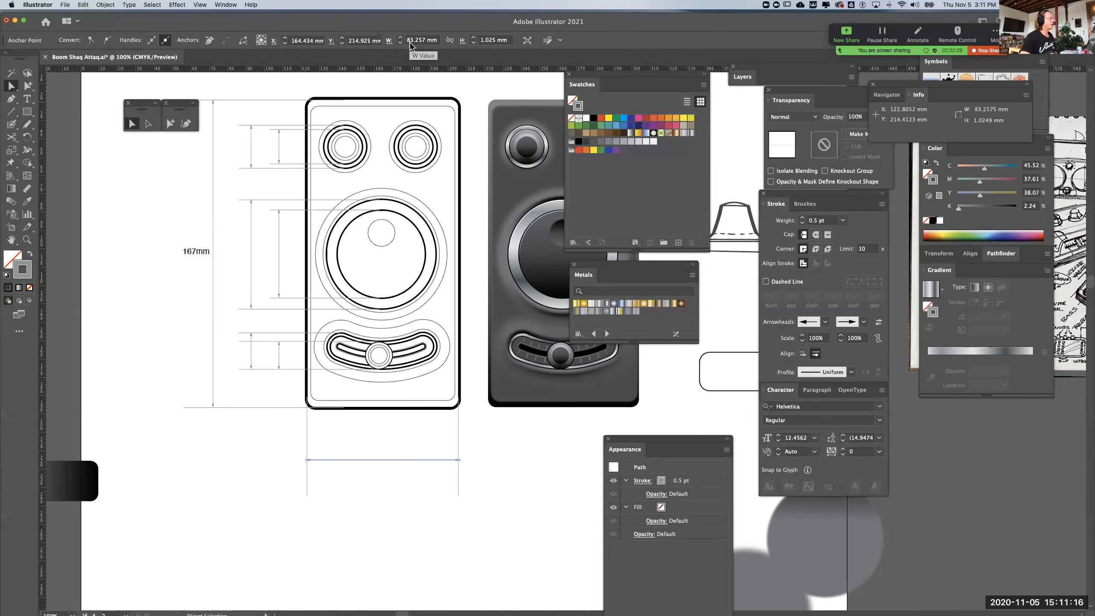
left_click_drag(201, 256, 389, 474)
double_click(388, 474)
double_click(387, 474)
type("83mm")
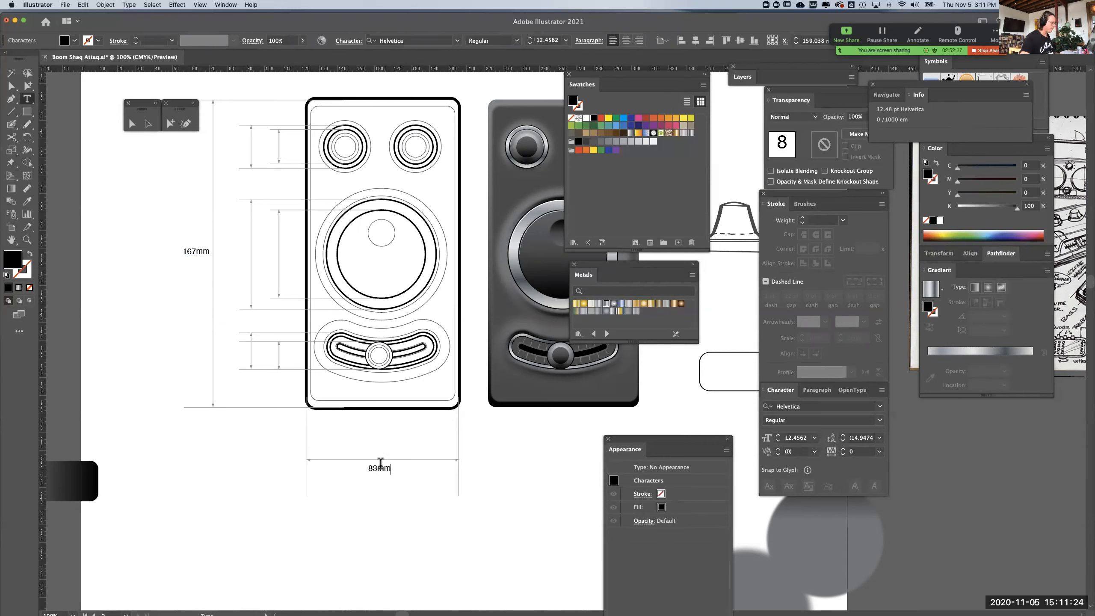
left_click(27, 85)
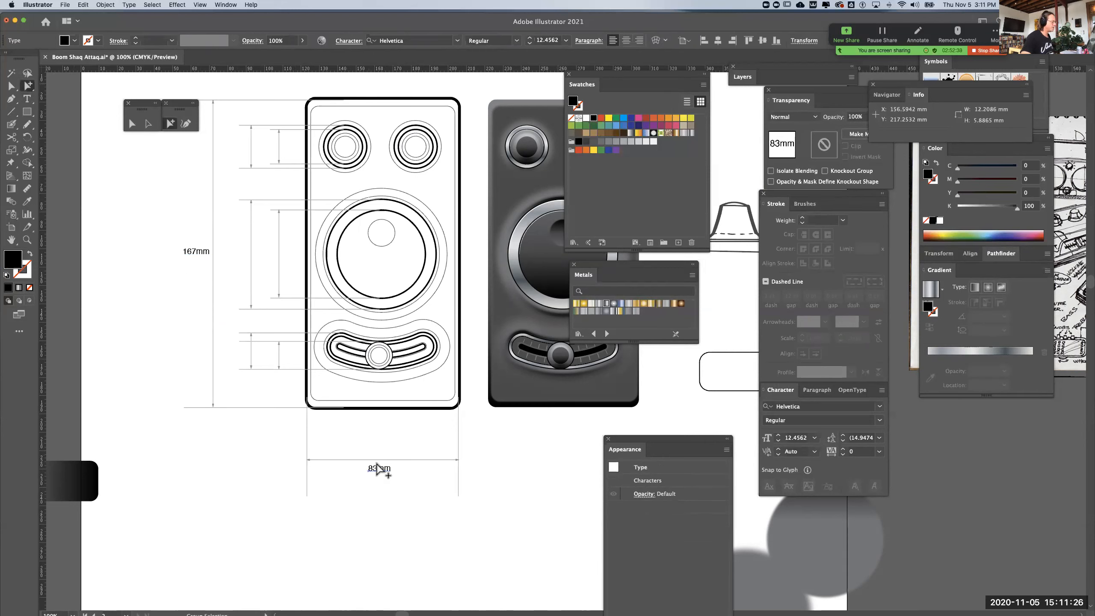
left_click_drag(386, 476, 392, 468)
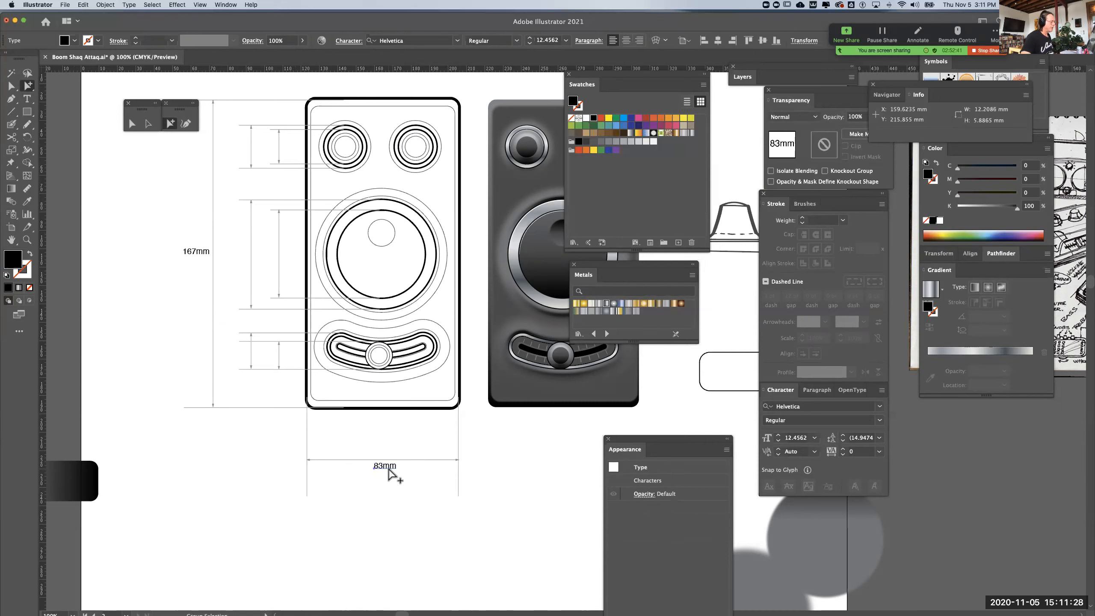
Recolour the "167mm" and "83mm" labels with the dimension lines' grey as their fill and no stroke
left_click(195, 254)
left_click(28, 202)
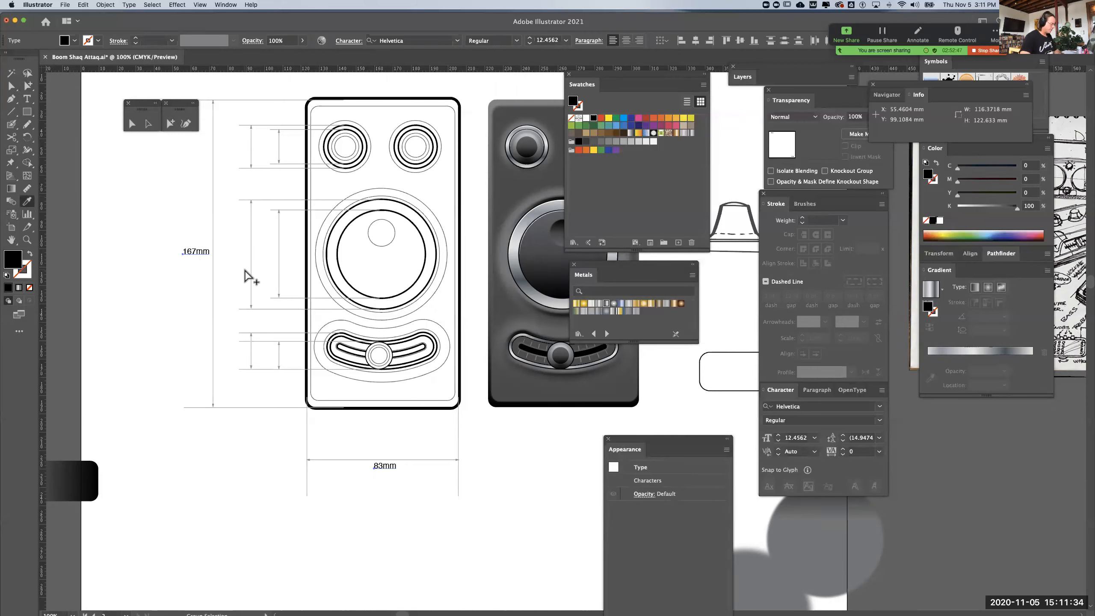
key("super+equal")
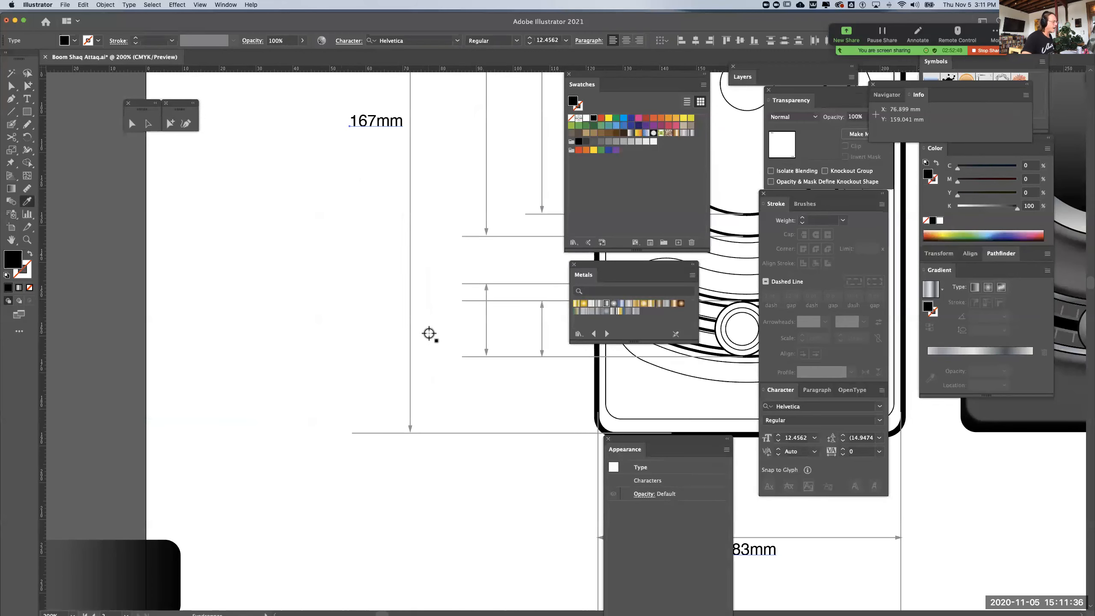
left_click(410, 332)
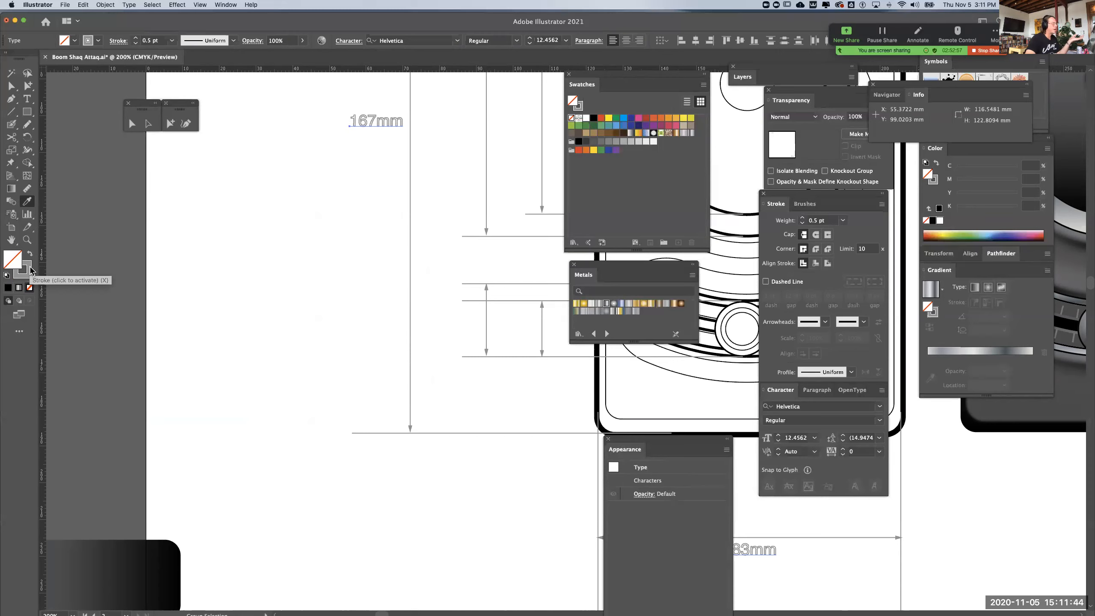
left_click(30, 253)
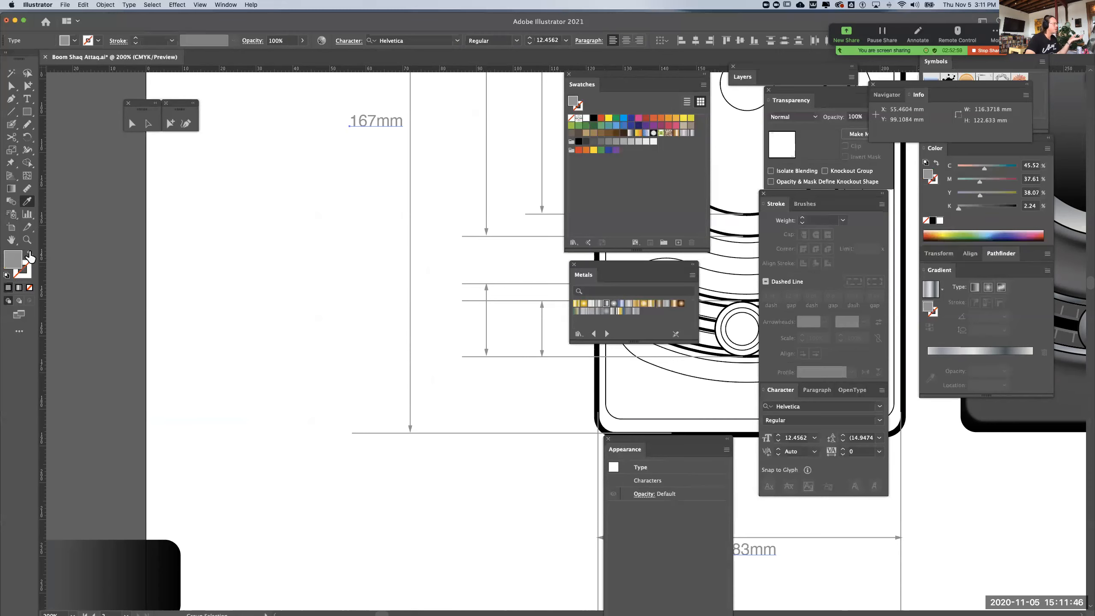
left_click(27, 85)
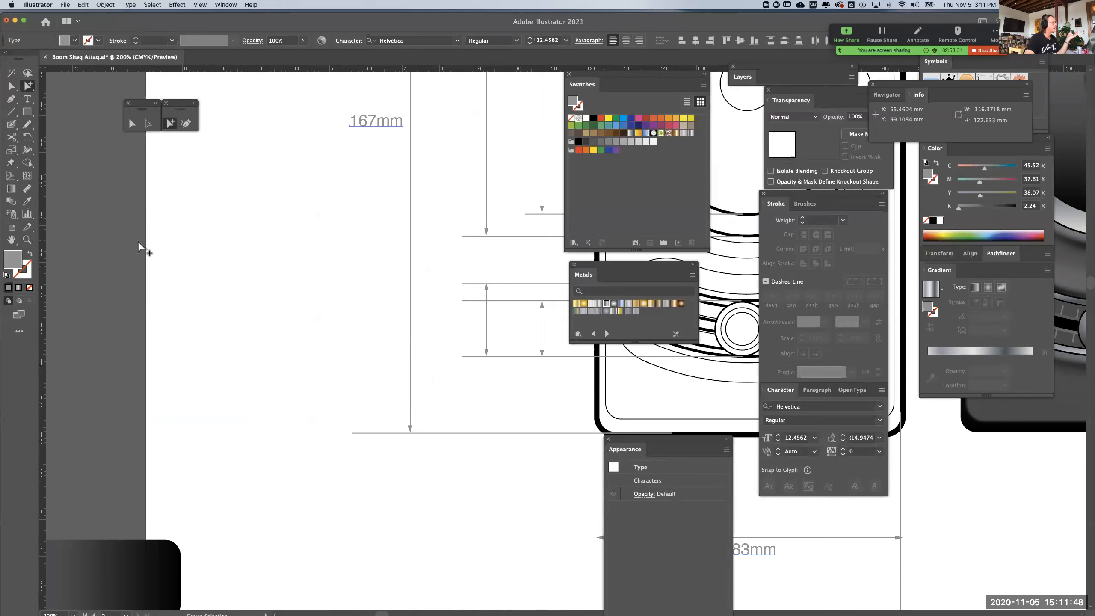
Duplicate the grey labels, shorten the "167mm" copy to "167" and place it beside the upper-left knob's outer dimension line
key("super+minus")
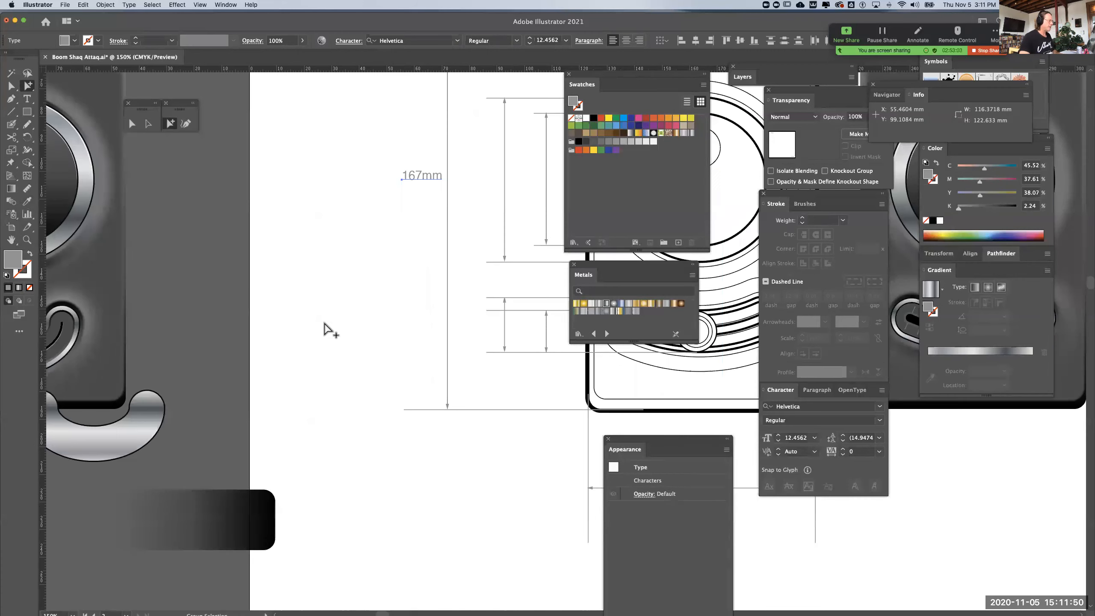
mouse_move(237, 338)
left_mouse_down()
mouse_move(127, 340)
mouse_move(95, 365)
mouse_move(100, 423)
left_mouse_up()
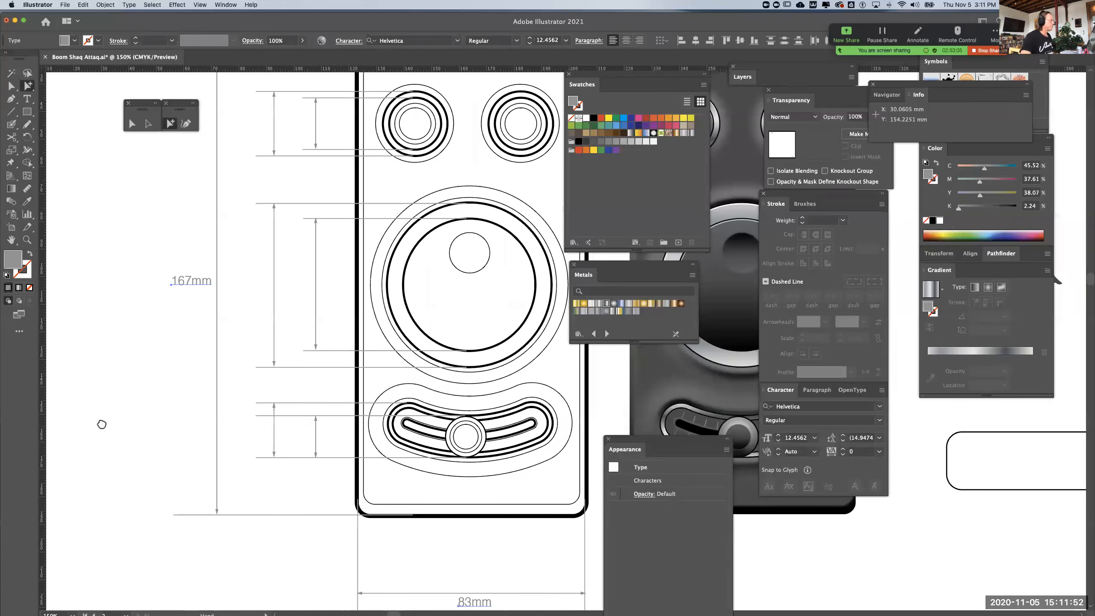
left_click_drag(202, 280, 305, 138)
double_click(262, 125)
key("BackSpace")
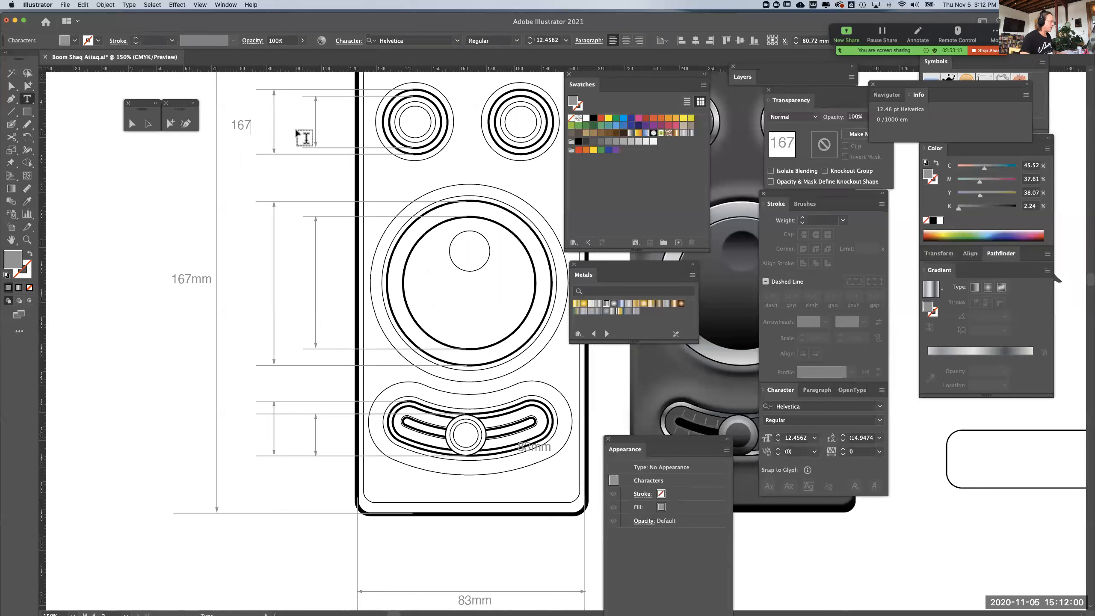
left_click(27, 85)
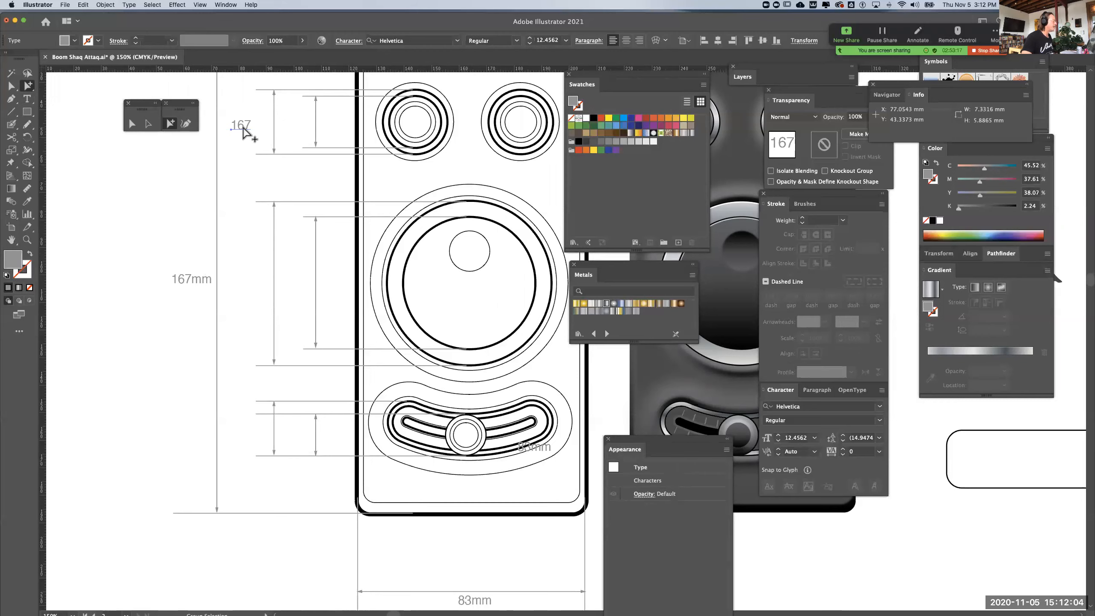
left_click_drag(248, 127, 262, 128)
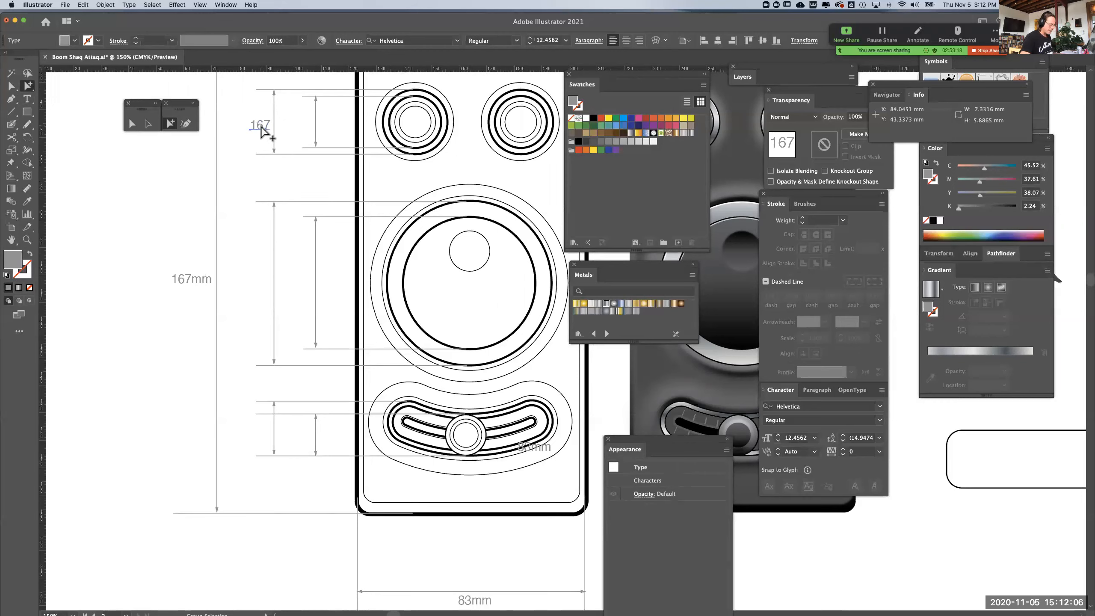
key("Up")
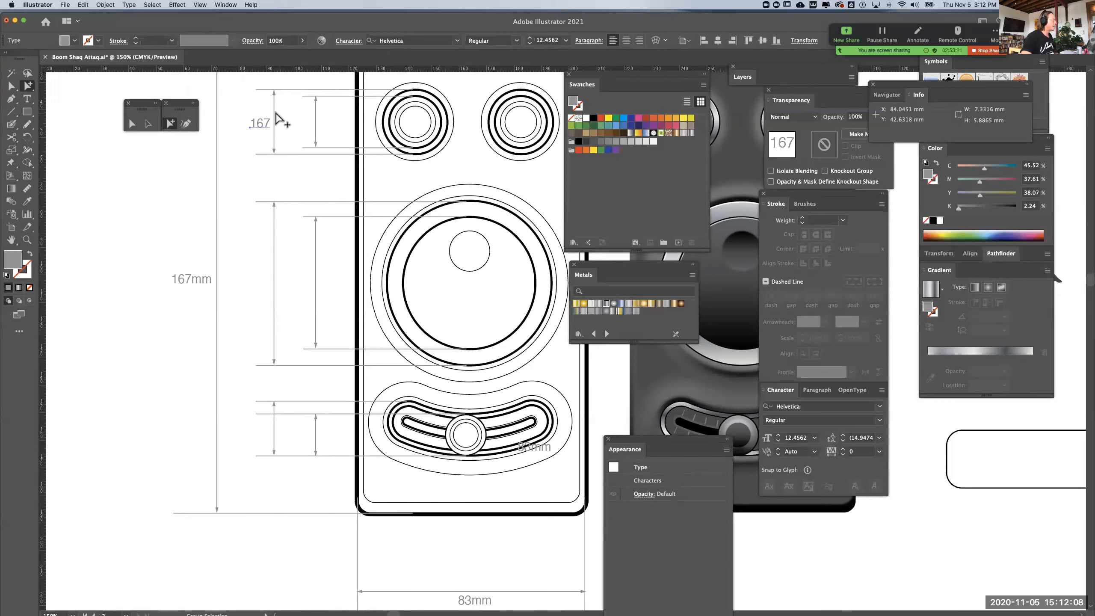
Check the height of the upper-left knob's outer dimension line and change its label to "23"
left_click(274, 105)
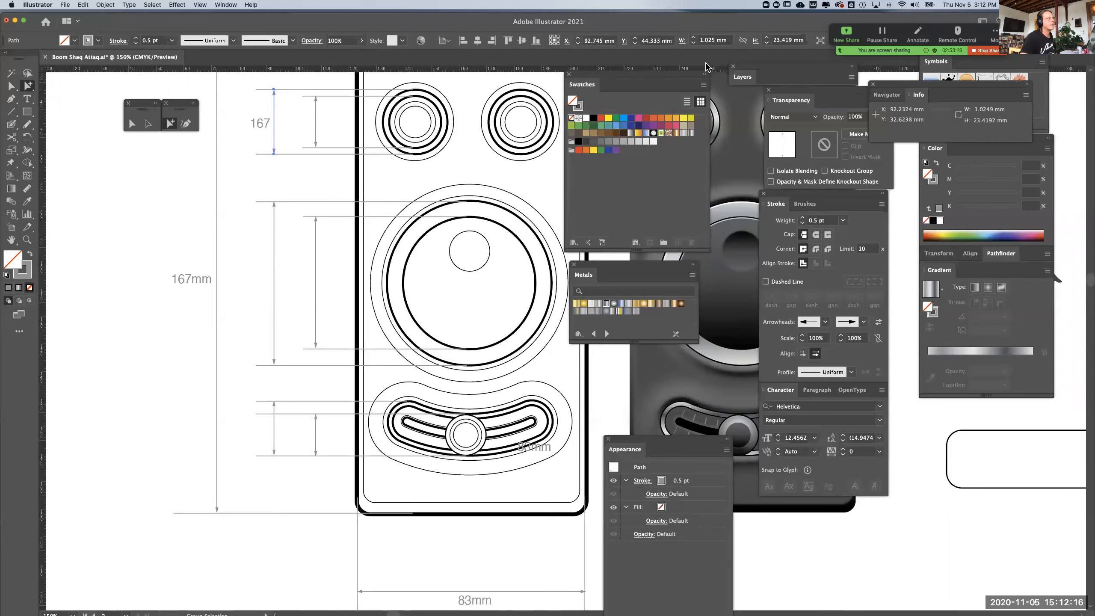
double_click(263, 124)
type("23")
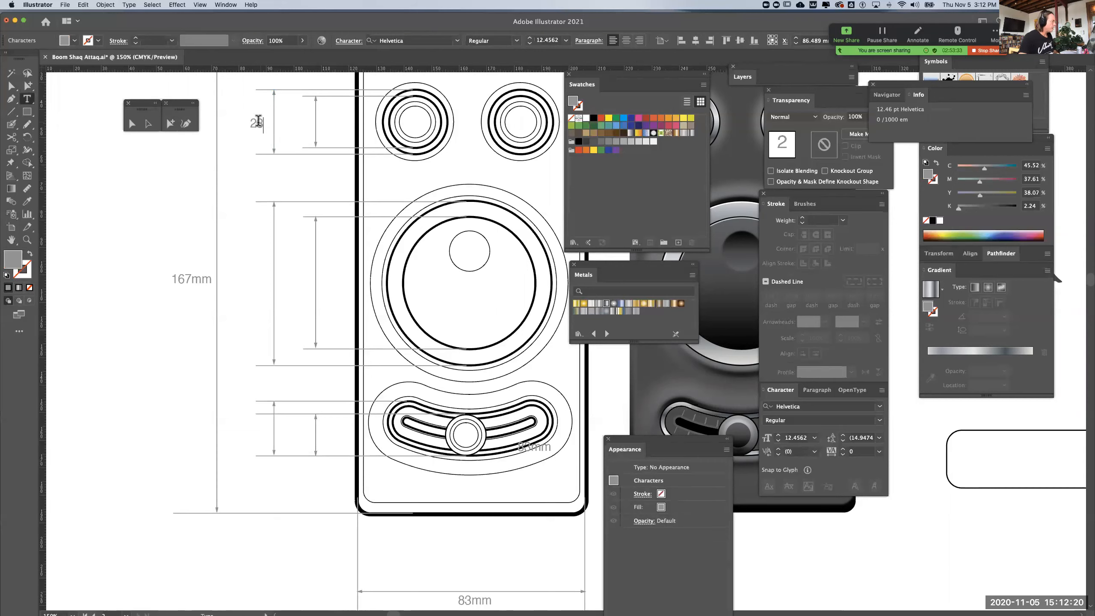
left_click(28, 86)
left_click(166, 215)
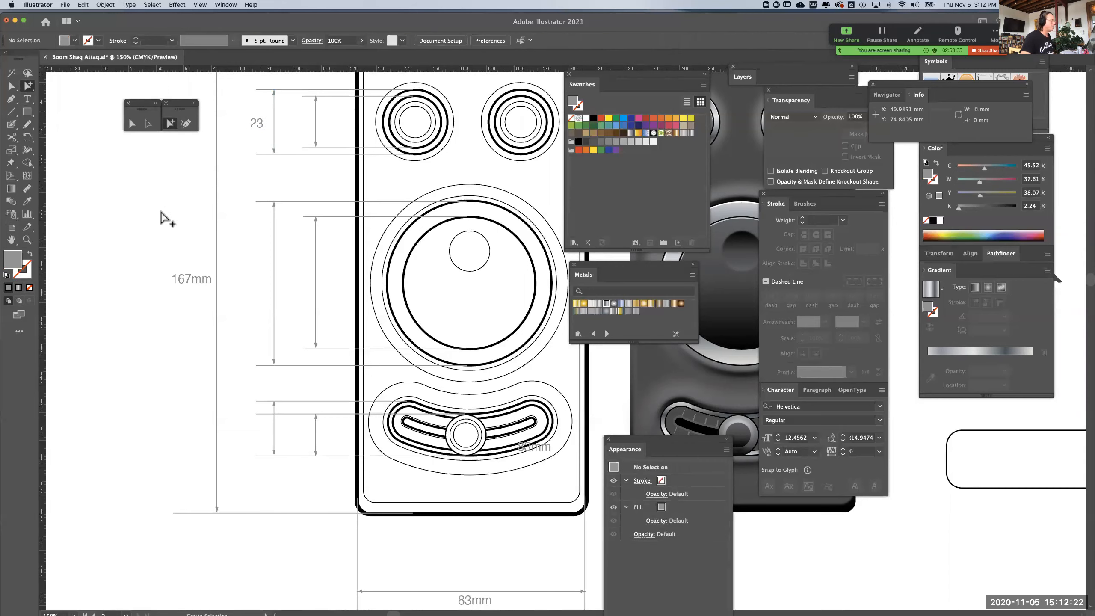
left_click_drag(262, 128, 247, 430)
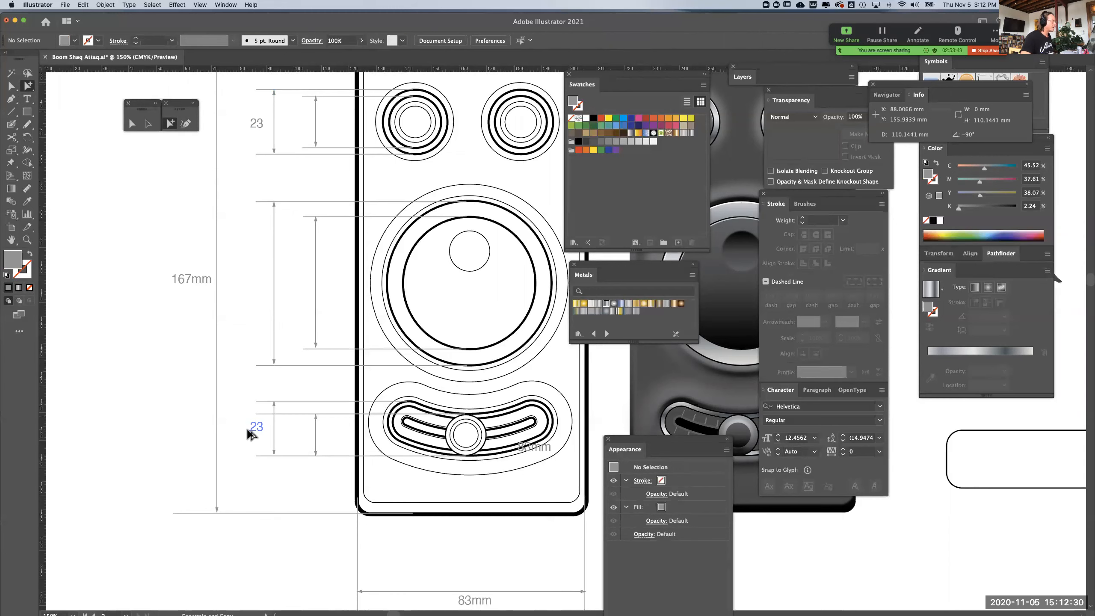
left_click_drag(248, 431, 251, 186)
key("Delete")
key("backslash")
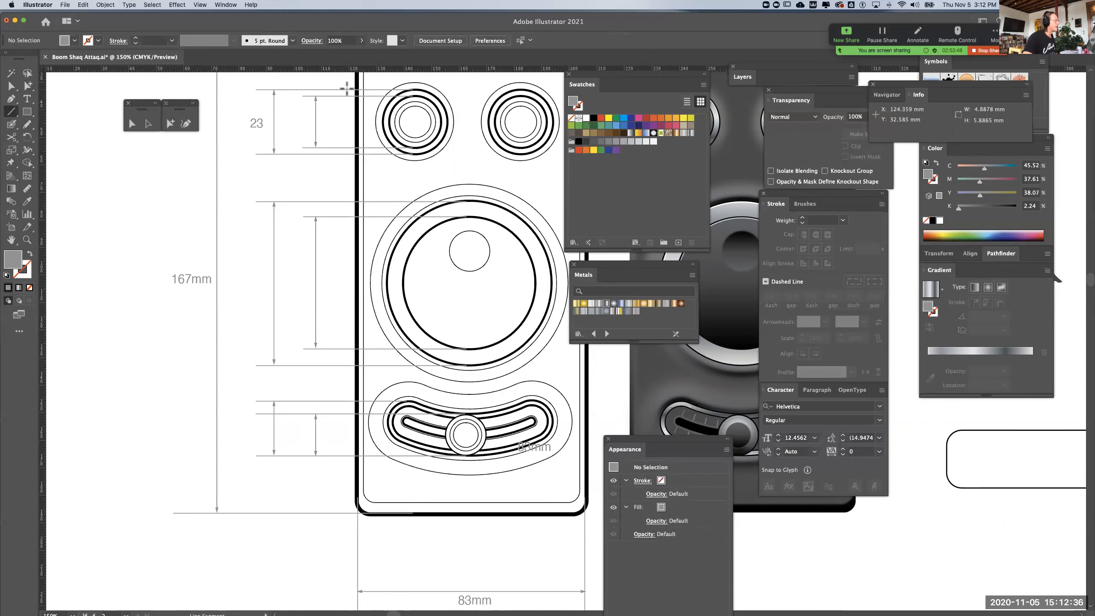
Copy the "23" label beside the upper-left knob's inner dimension line and change the copy's text to "19"
left_click(315, 117)
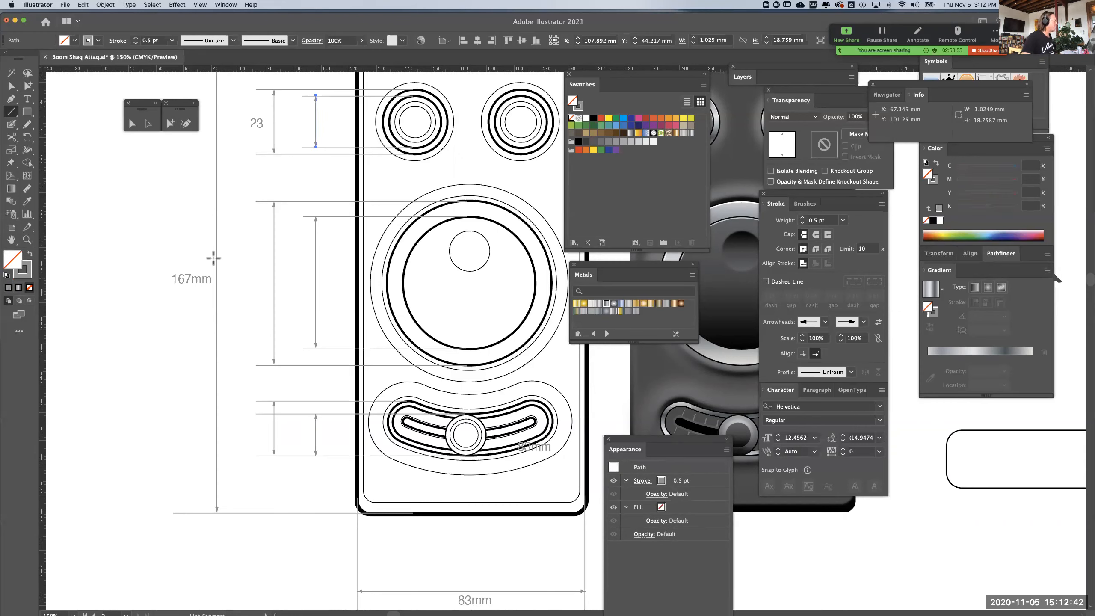
left_click(27, 87)
left_click(264, 179)
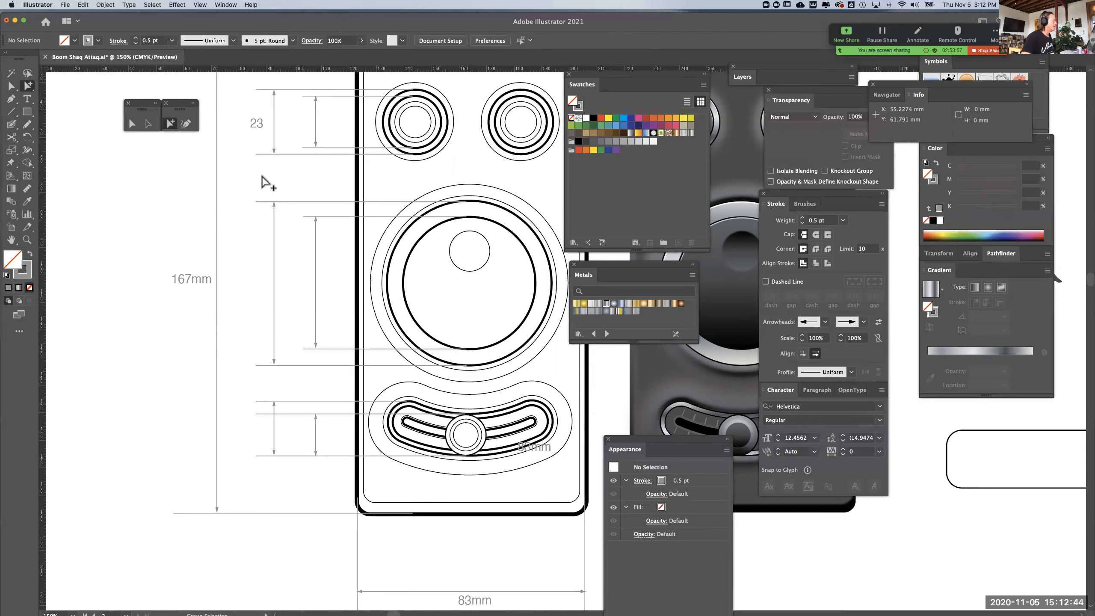
left_click_drag(261, 125, 306, 127)
double_click(306, 125)
double_click(306, 125)
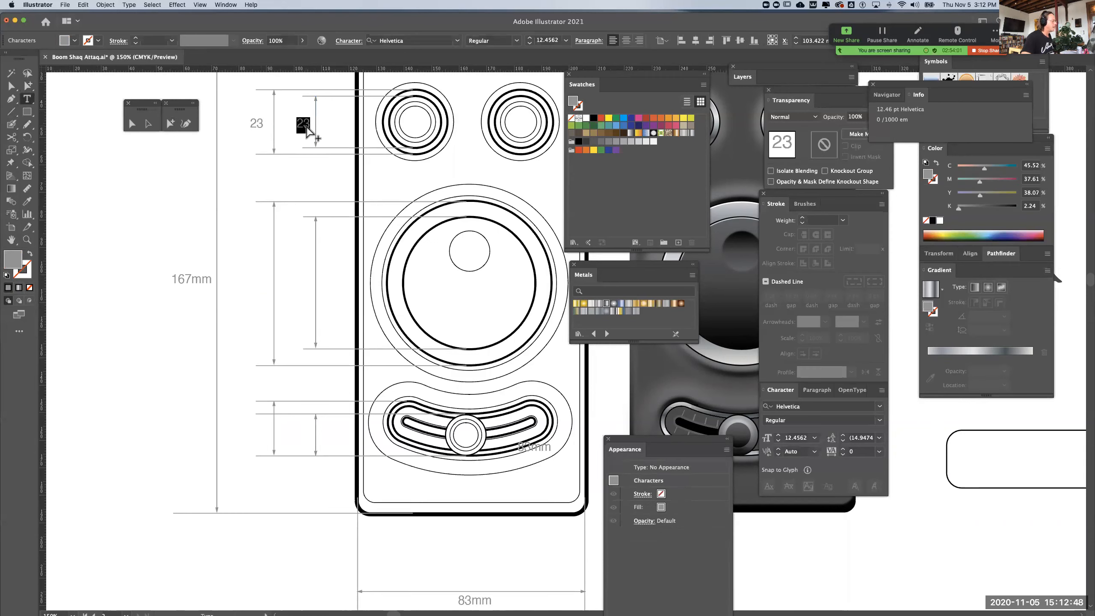
type("19")
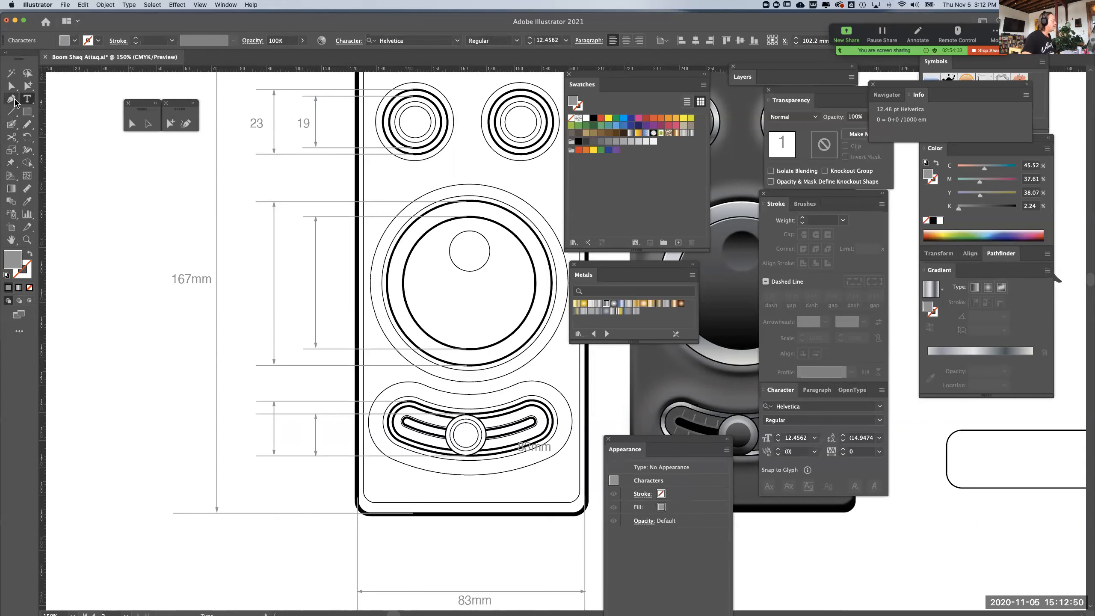
left_click(28, 87)
left_click(135, 187)
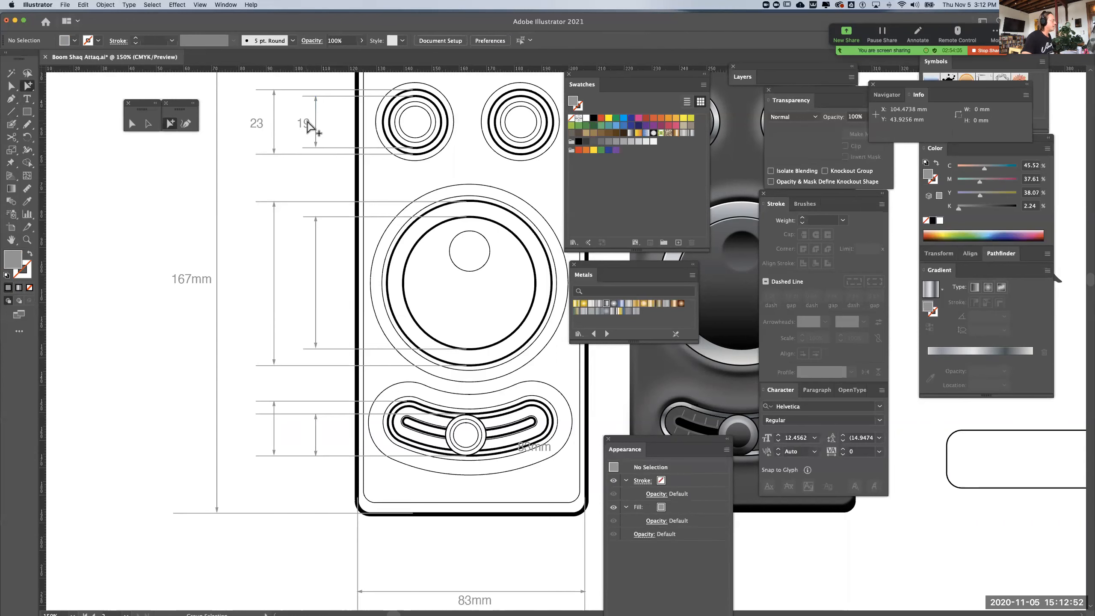
Label the slider's inner dimension line "19" and its outer dimension line "20" using copies of the knob's labels
left_click_drag(309, 122, 344, 437)
left_click(156, 336)
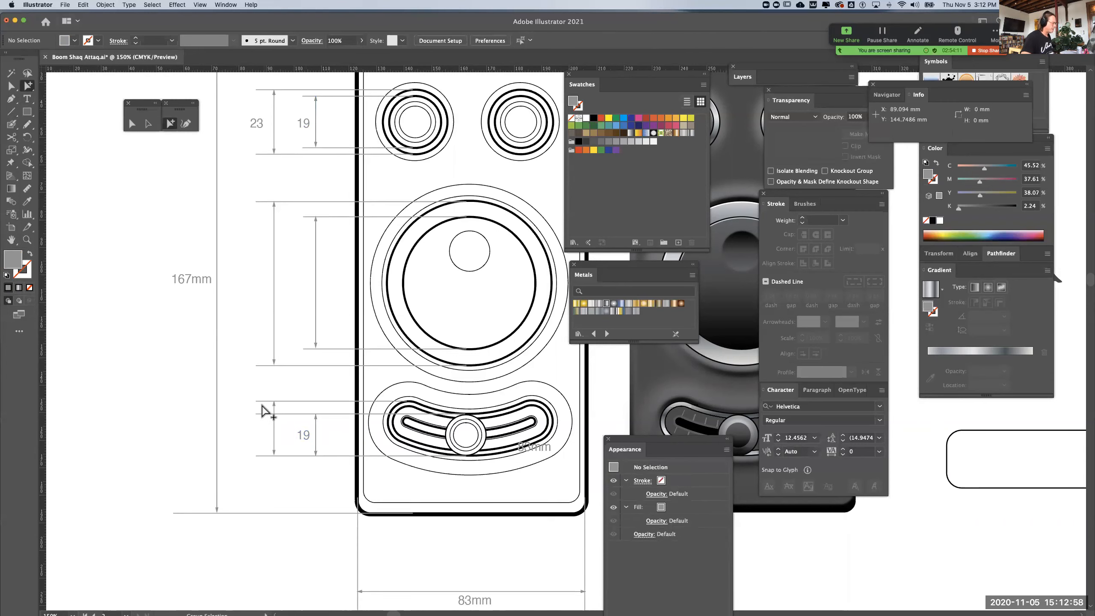
left_click(275, 431)
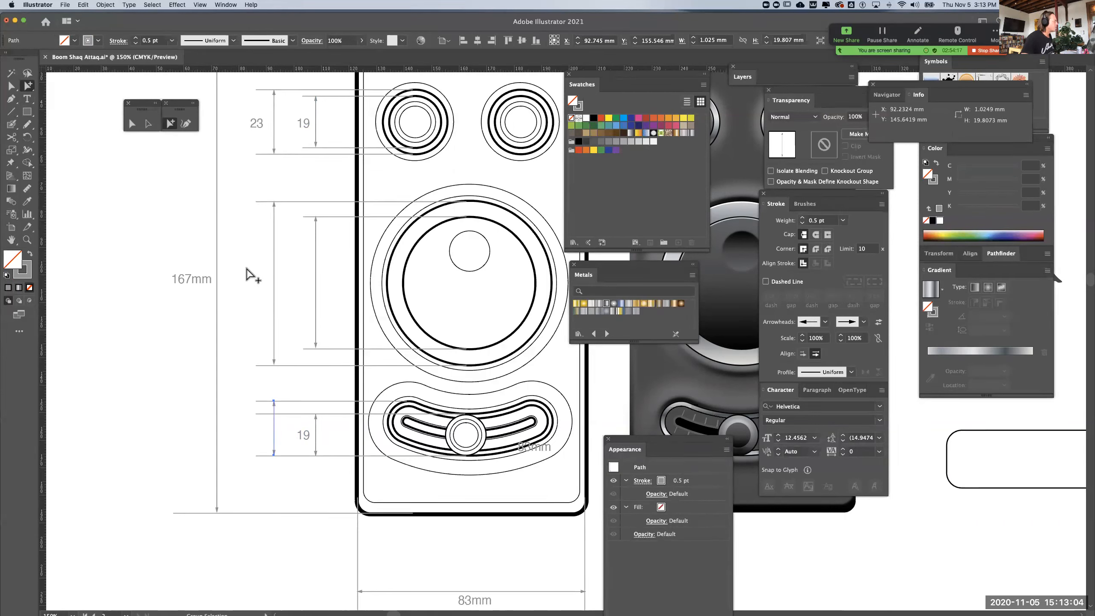
left_click_drag(260, 128, 263, 435)
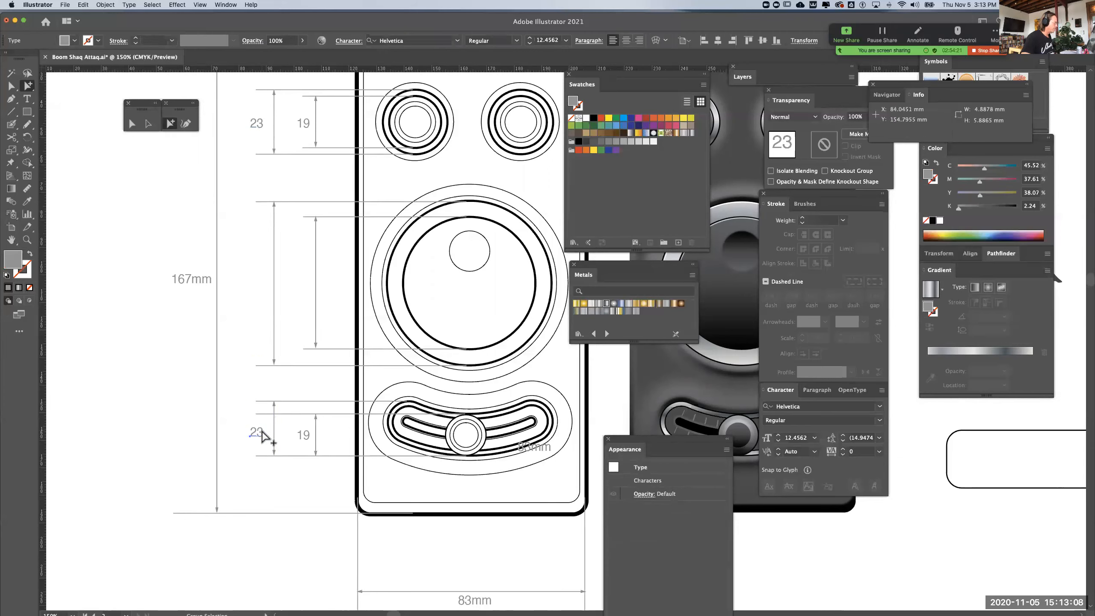
double_click(260, 433)
type("20")
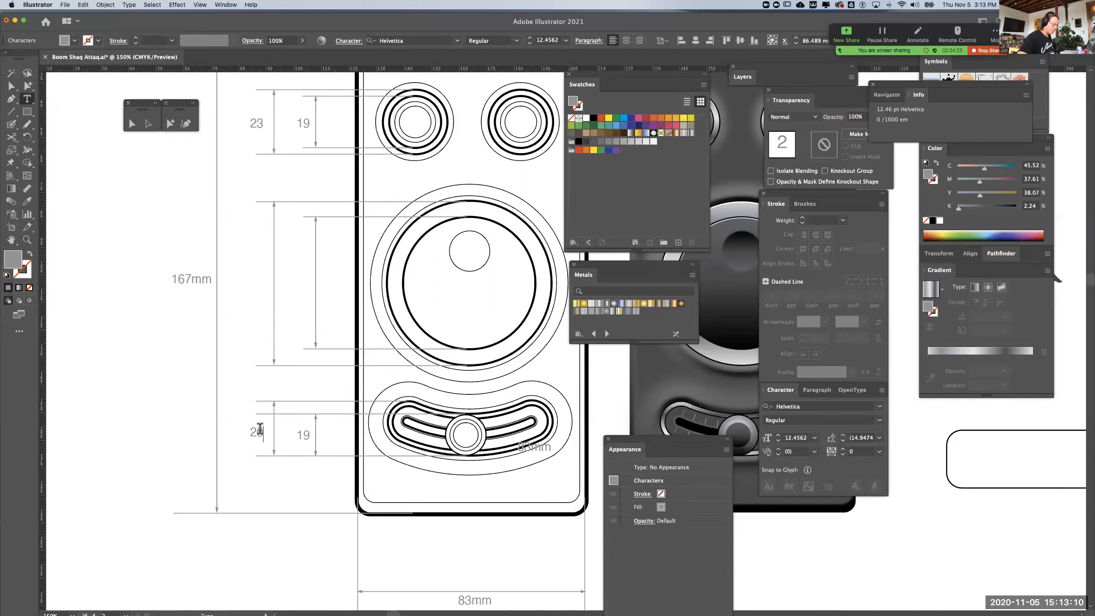
left_click(149, 123)
left_click(187, 186)
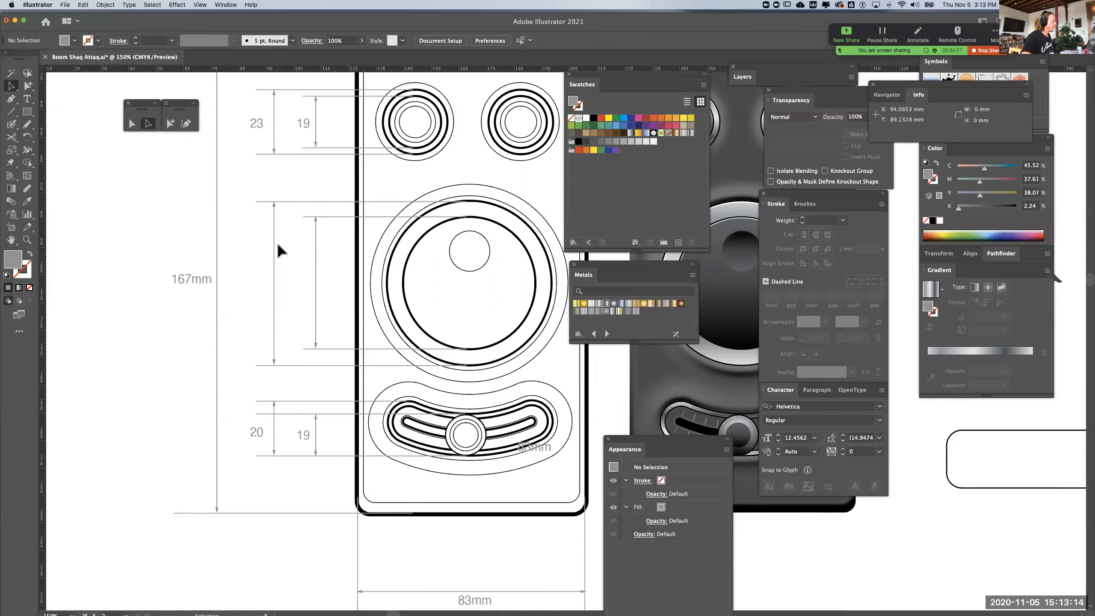
Copy the "23" label beside the large dial's outer dimension line and change the copy's text to "59"
left_click_drag(259, 130, 281, 289)
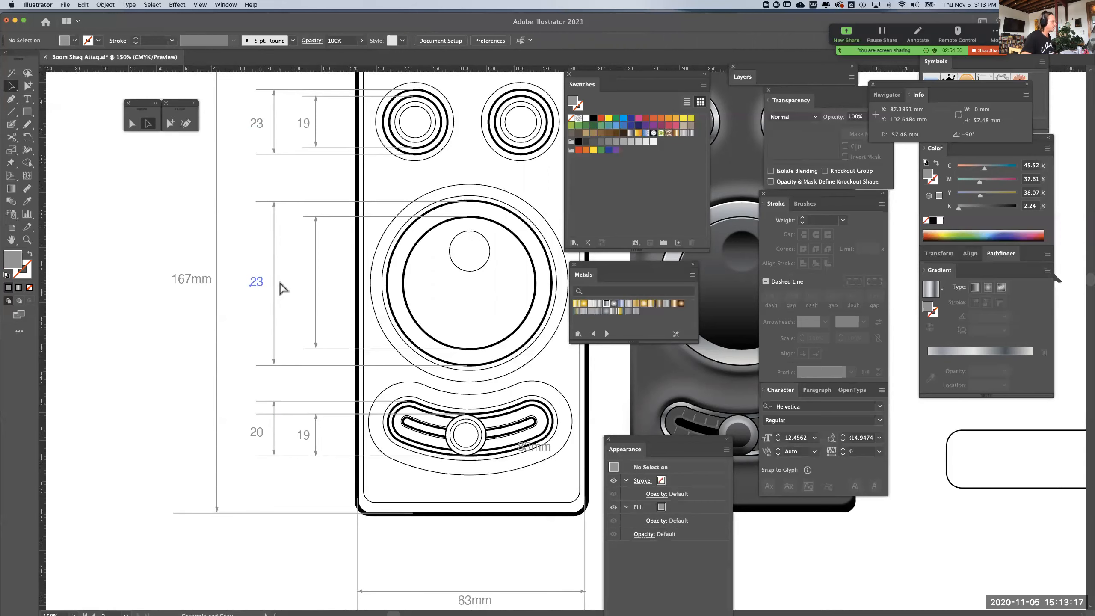
left_click(270, 238)
left_click(274, 243)
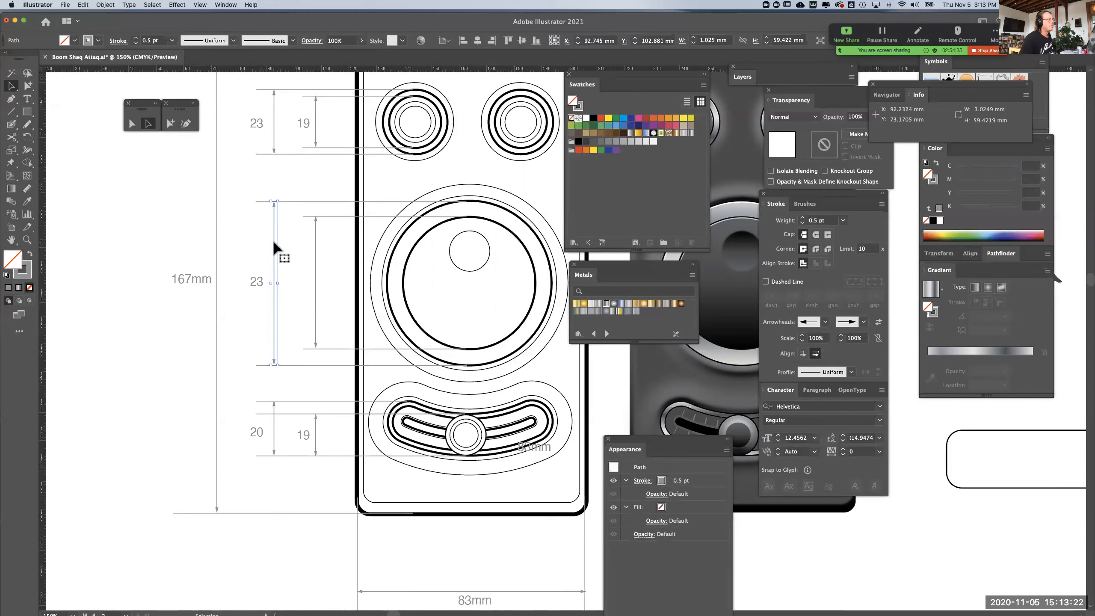
left_click(259, 277)
double_click(259, 277)
double_click(259, 276)
type("59")
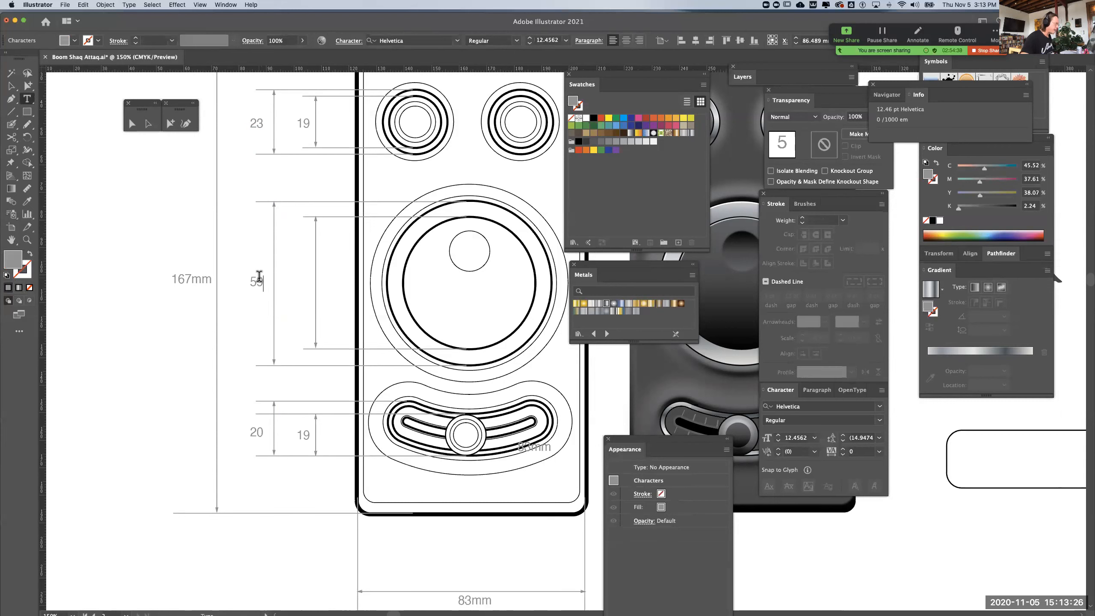
left_click(132, 124)
left_click(271, 262)
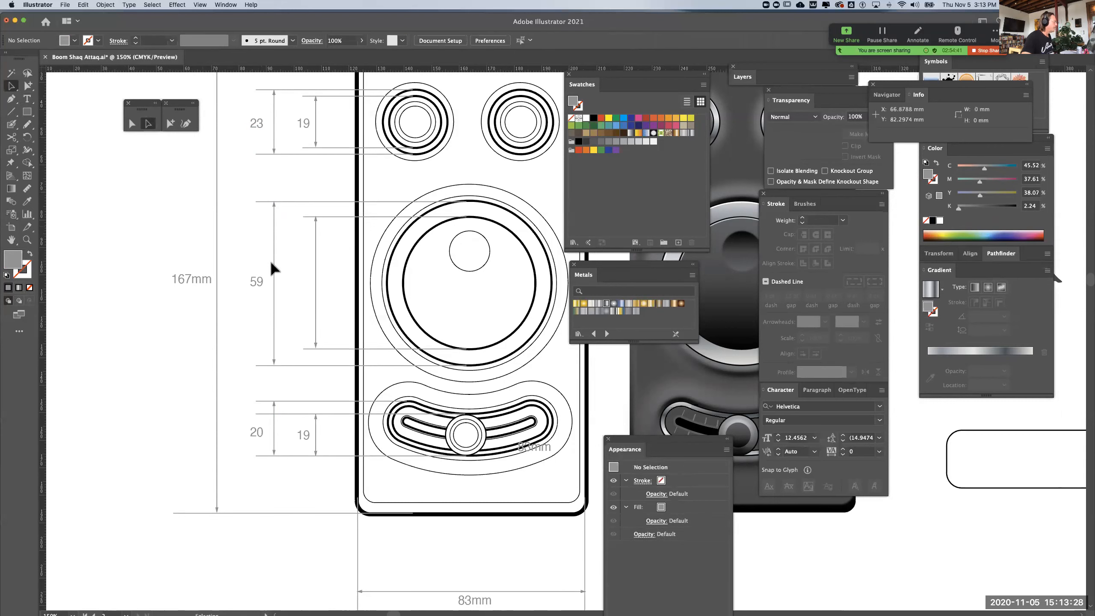
Copy the "59" label beside the large dial's inner dimension line and change the copy's text to "48"
left_click_drag(264, 285, 308, 289)
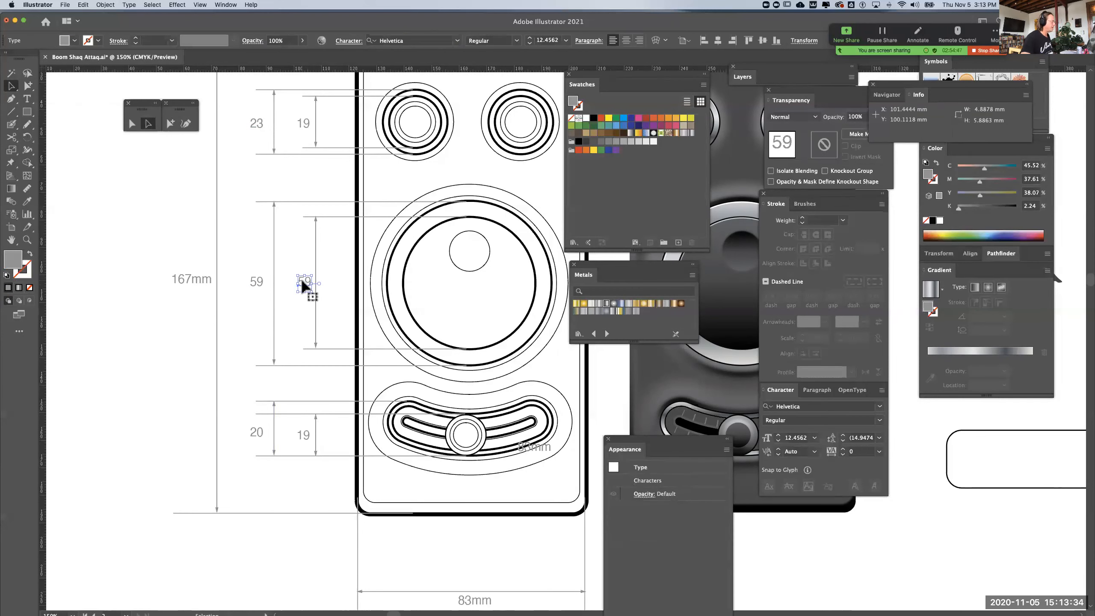
double_click(303, 284)
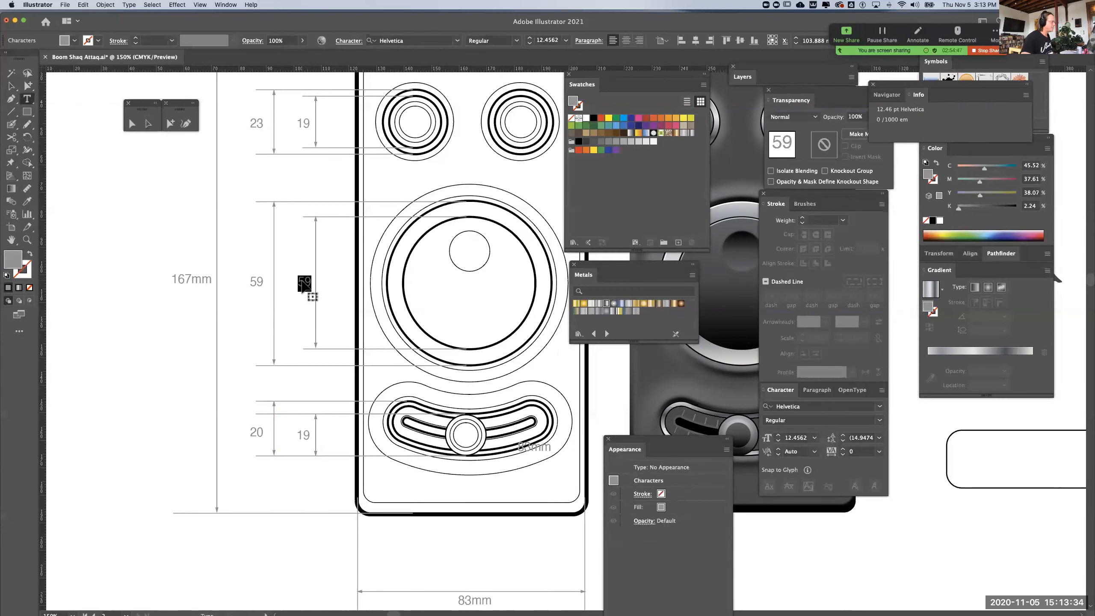
left_click(317, 242, "super")
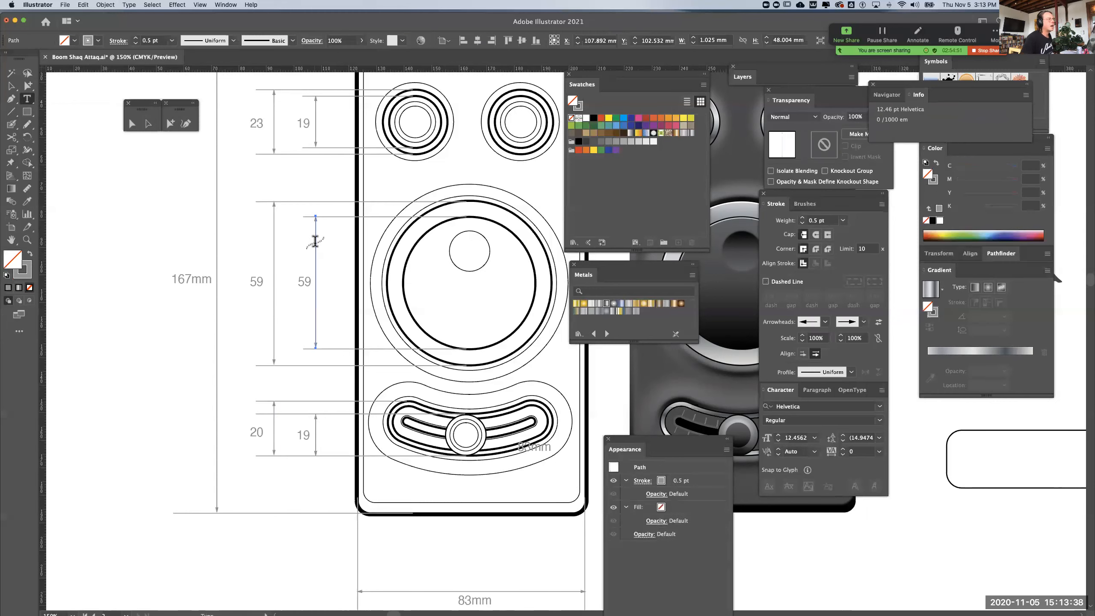
double_click(304, 278)
type("48")
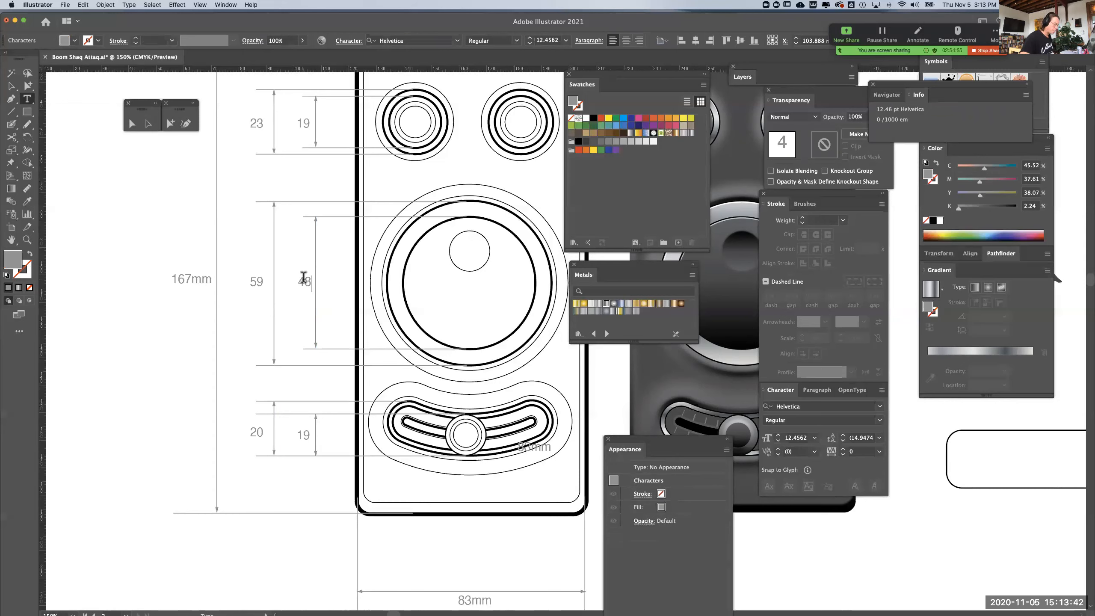
left_click(25, 84)
left_click(32, 86)
left_click(132, 211)
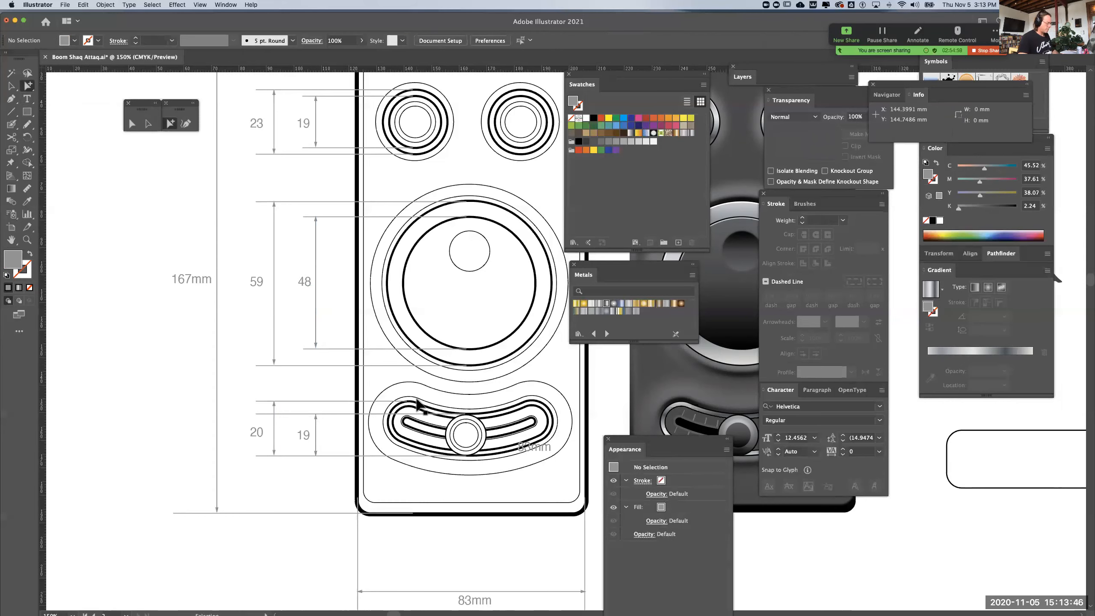
Move the two blurred grey circles off the artboard onto the pasteboard beside the sketches
key("super+minus")
key("super+minus")
key("space")
left_click_drag(500, 445, 250, 433)
left_click_drag(563, 474, 726, 407)
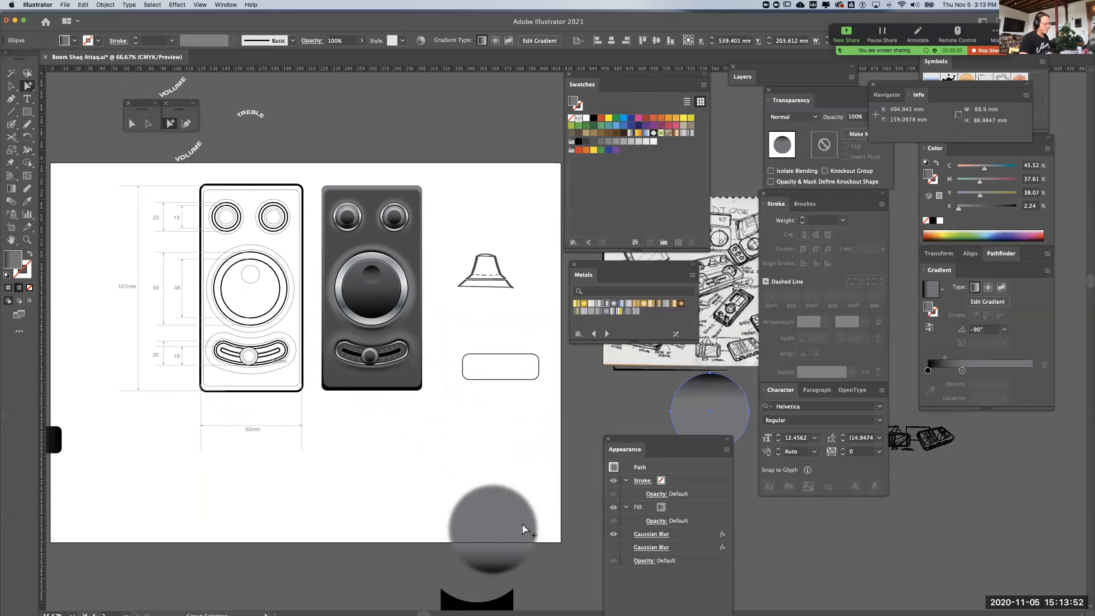
left_click_drag(522, 523, 779, 530)
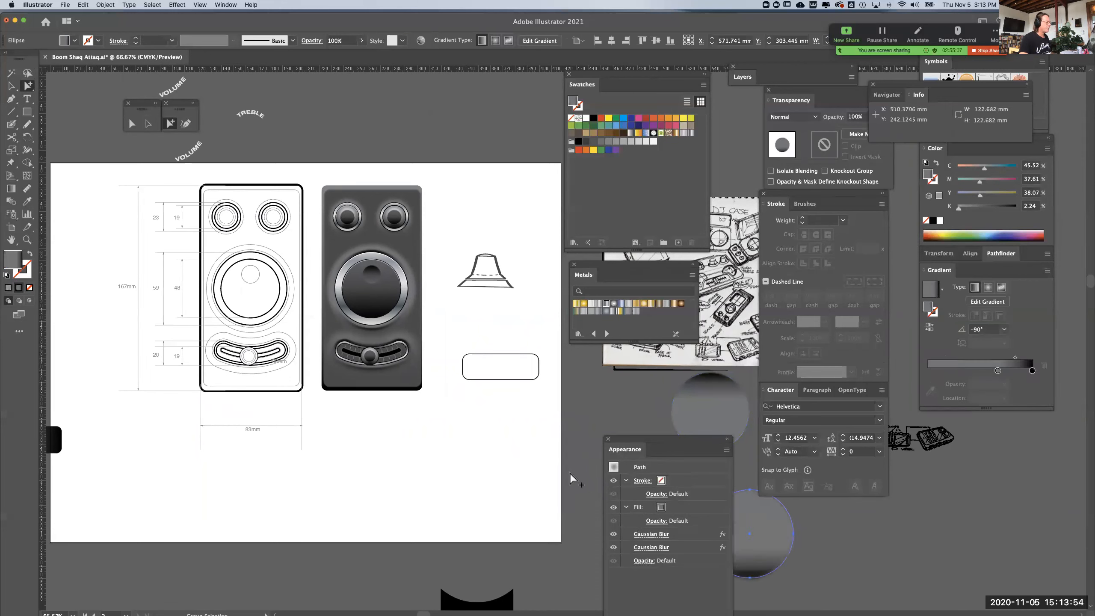
Move the flared knob profile and the rounded rectangle off the artboard, onto the pasteboard above it
left_click_drag(506, 292, 556, 420)
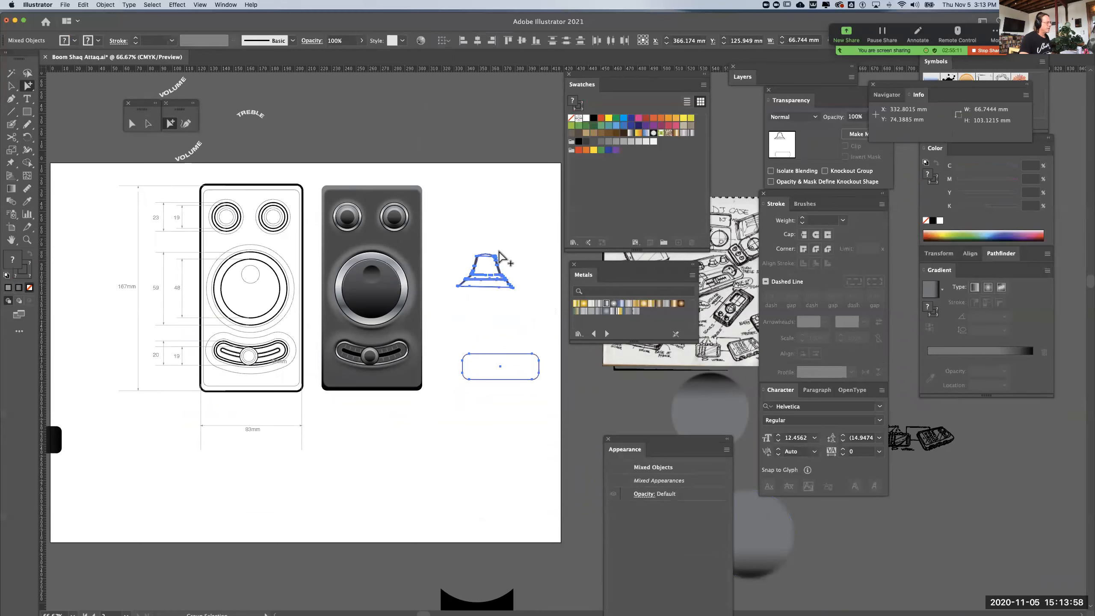
mouse_move(511, 280)
left_mouse_down()
mouse_move(502, 107)
mouse_move(512, 110)
left_mouse_up()
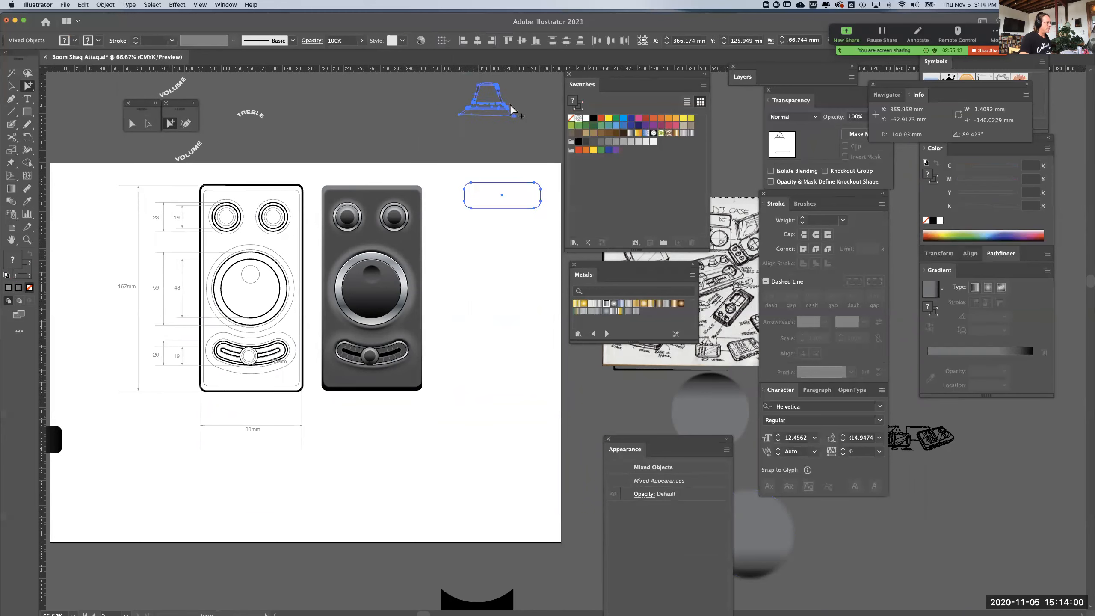
left_click_drag(502, 201, 507, 140)
left_click(425, 101)
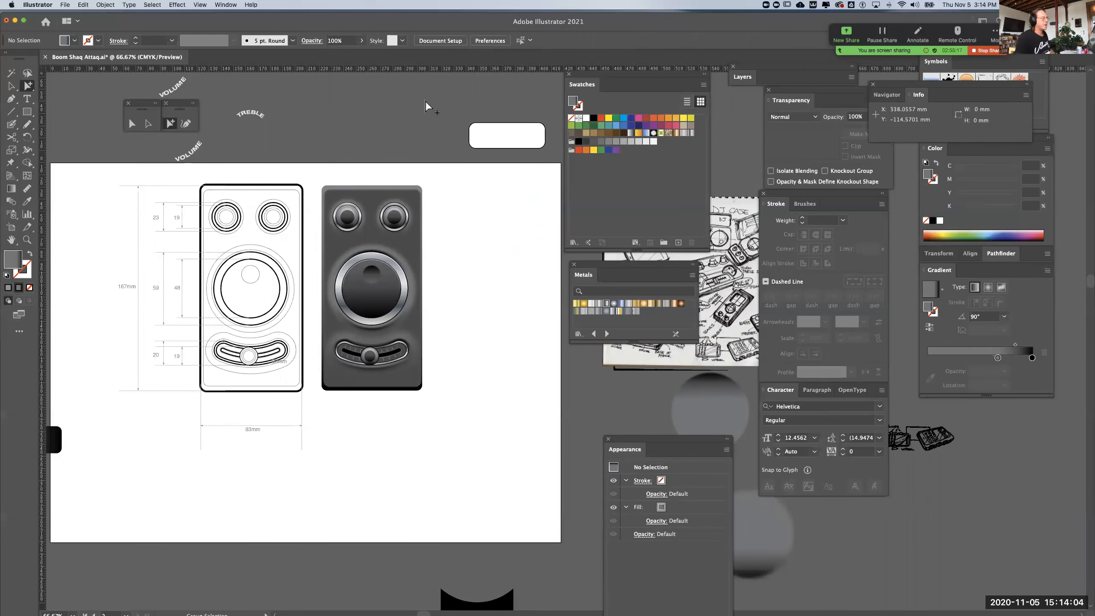
Copy the rendered case's gradient rectangle beside it and narrow the copy to a strip about 8.6 mm wide
left_click(353, 187)
left_click_drag(353, 187, 472, 204)
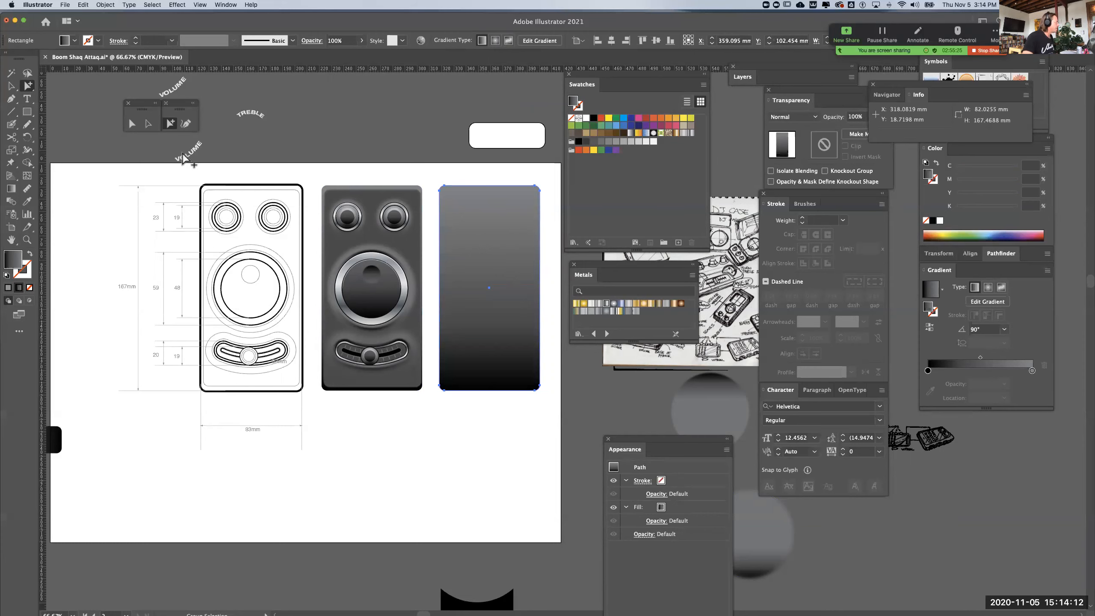
left_click(152, 127)
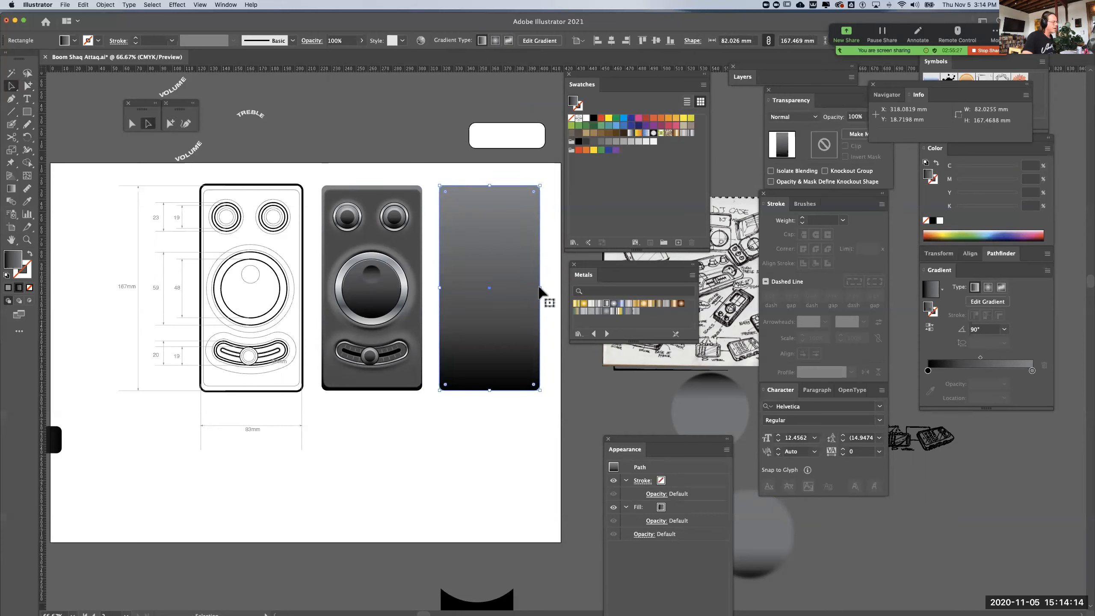
left_click_drag(539, 288, 452, 287)
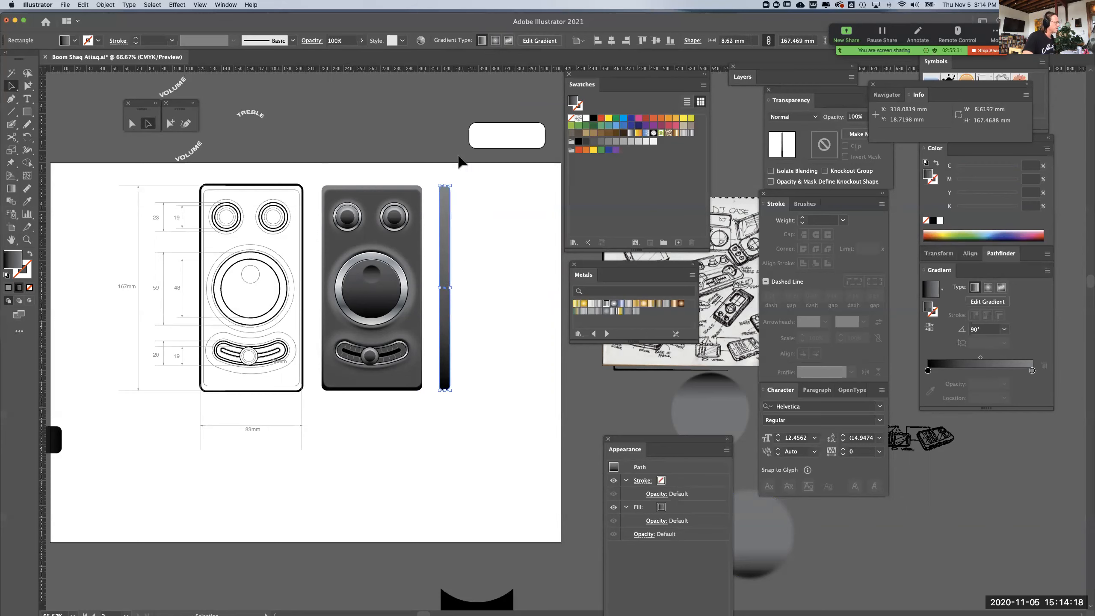
left_click(461, 169)
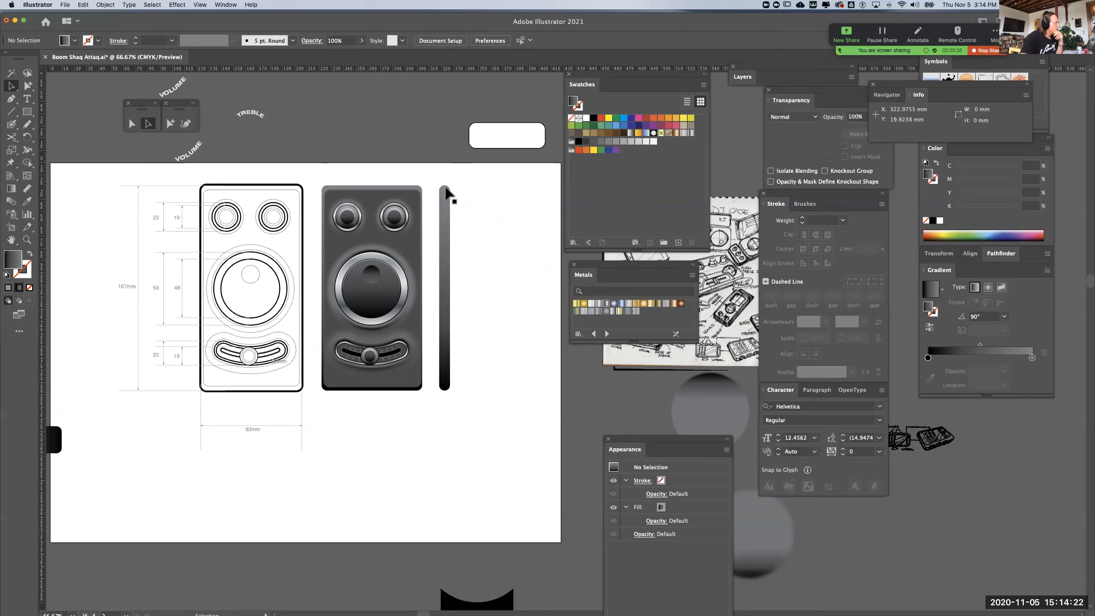
Add a horizontal ruler guide level with the large dial's upper edge, running across the narrow gradient strip
key("super+equal")
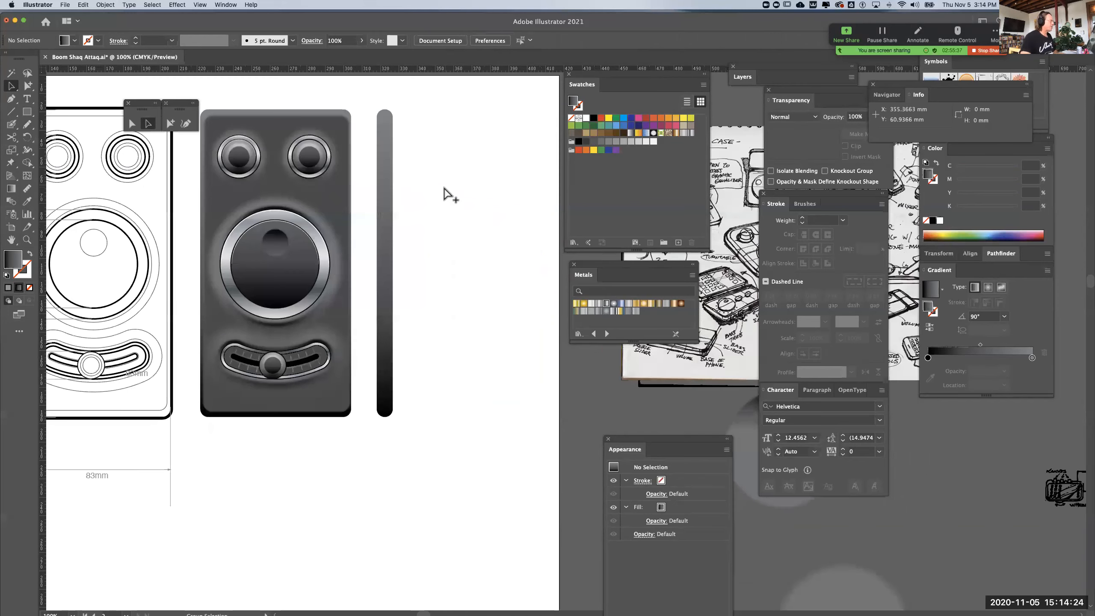
key("super+equal")
left_click_drag(383, 193, 529, 296)
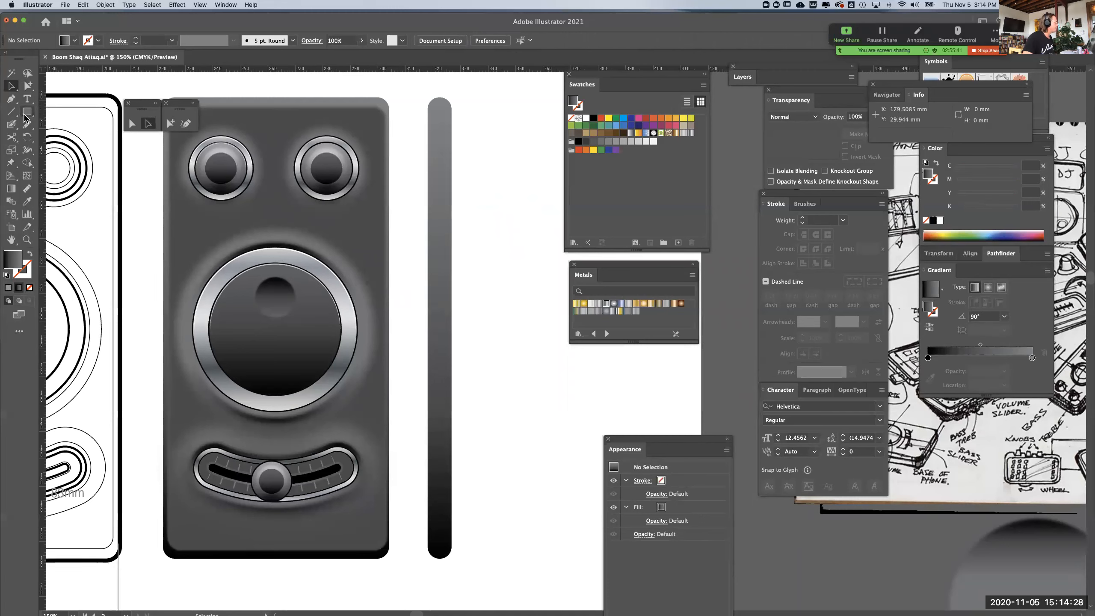
left_click(11, 98)
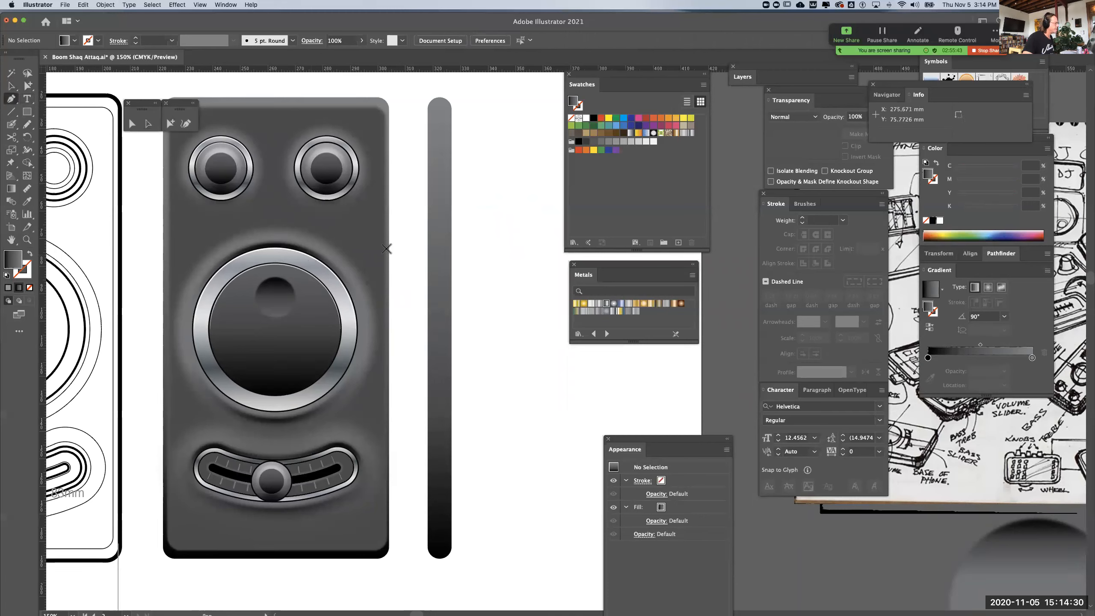
left_click_drag(304, 69, 305, 242)
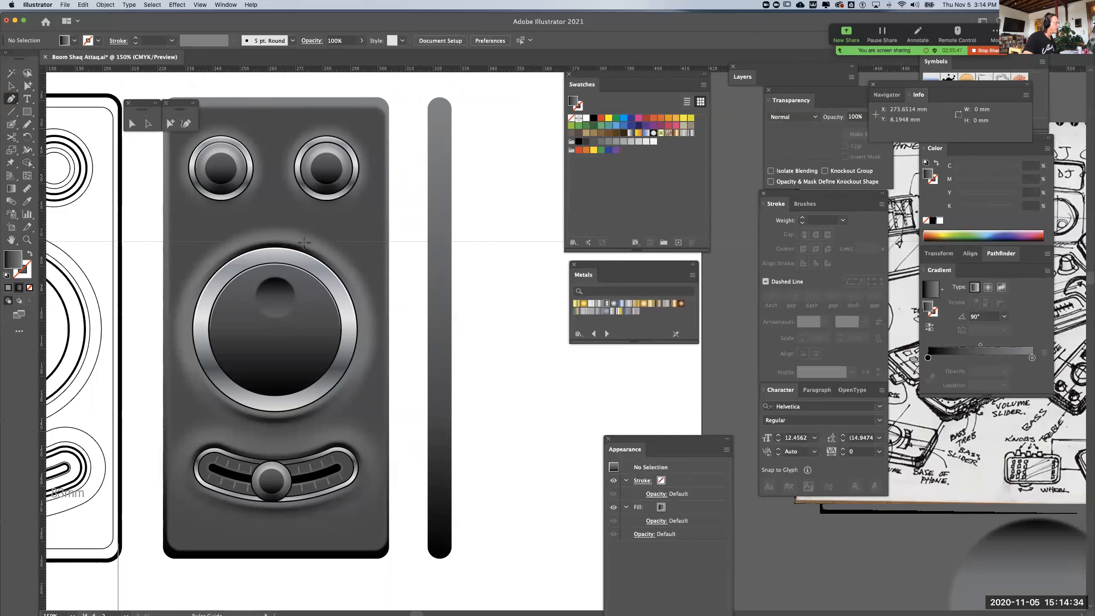
left_click(304, 242)
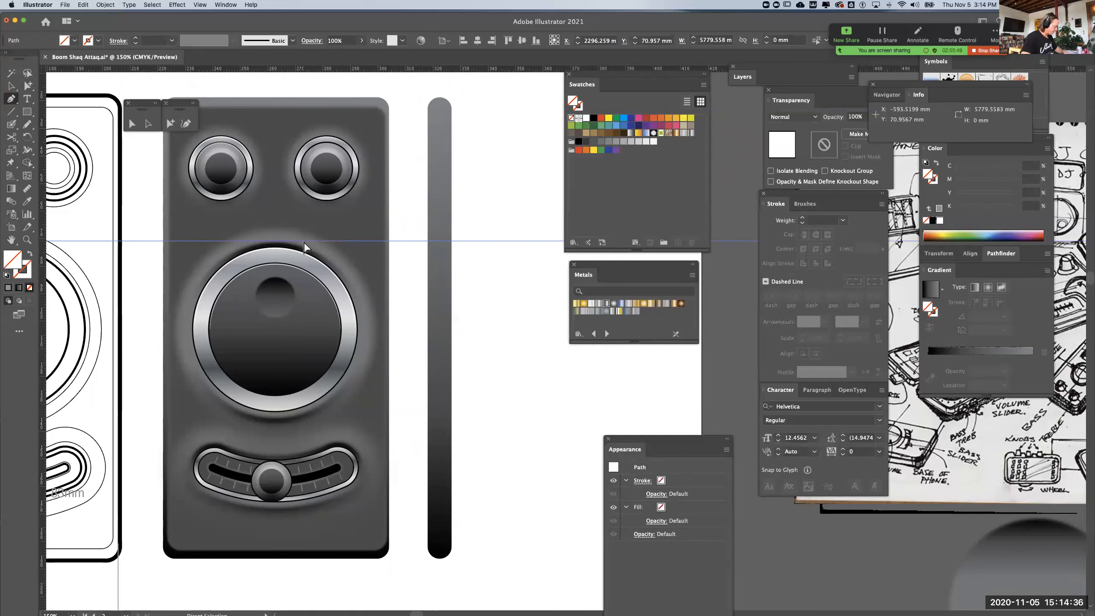
Examine the guide's alignment with the dial's paths by switching between outline and preview views
key("super+y")
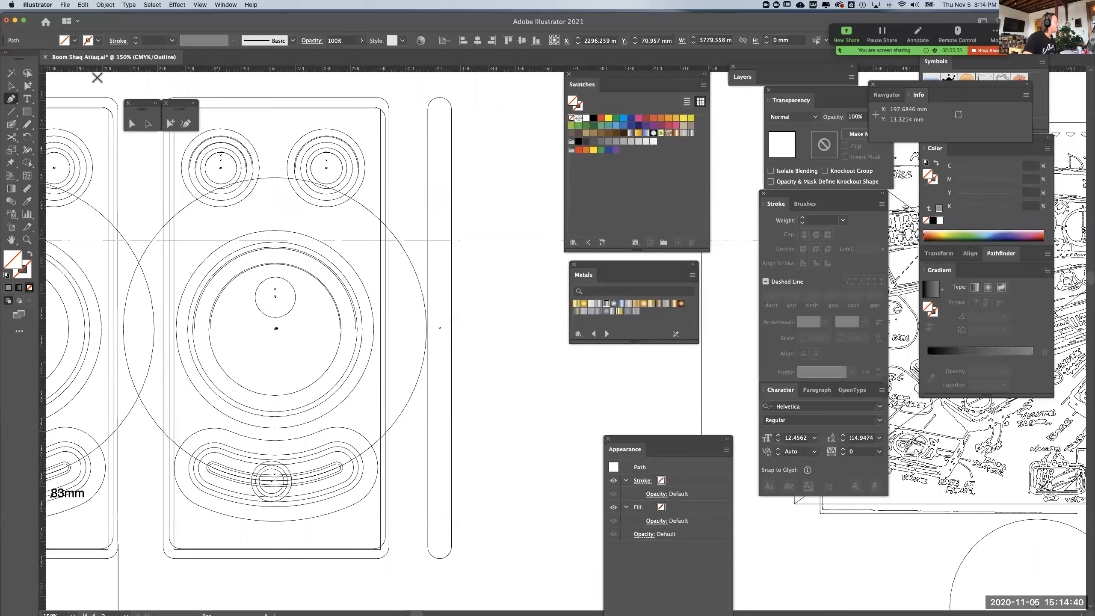
left_click(14, 86)
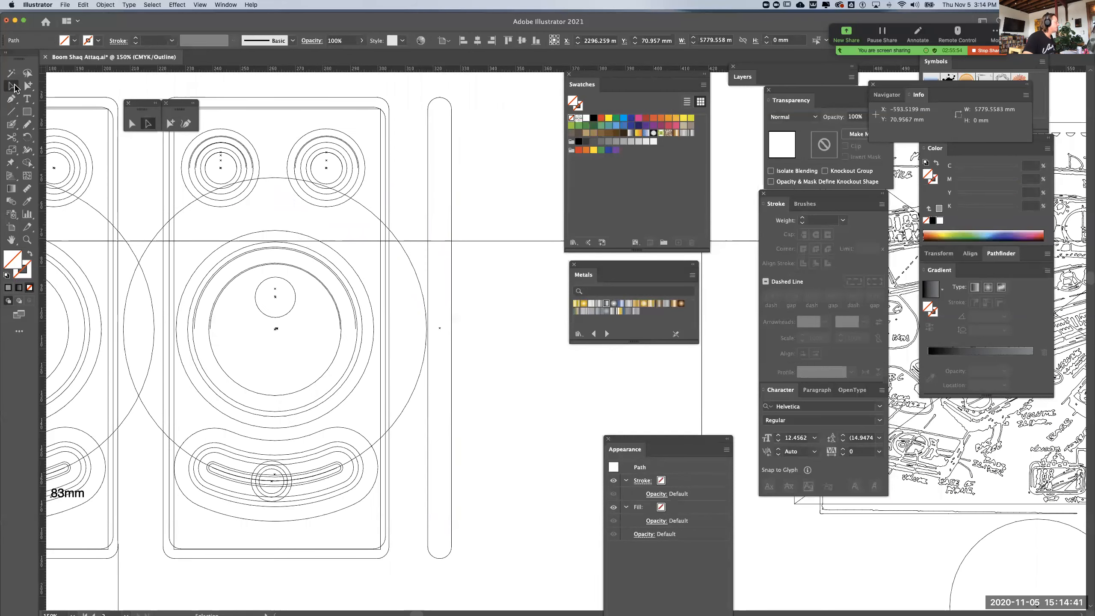
left_click(491, 242)
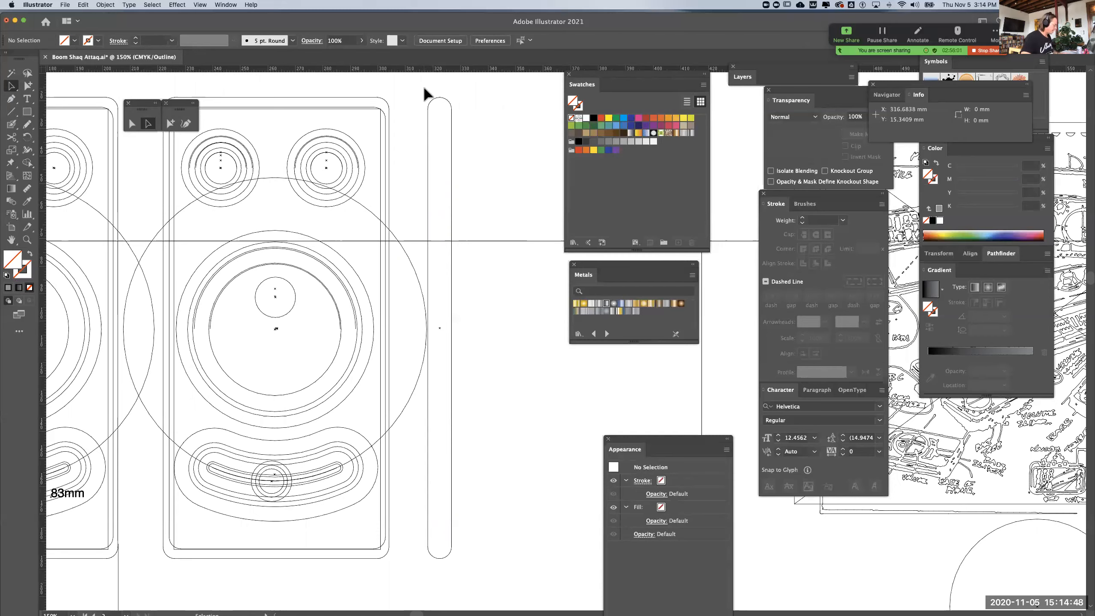
key("super+y")
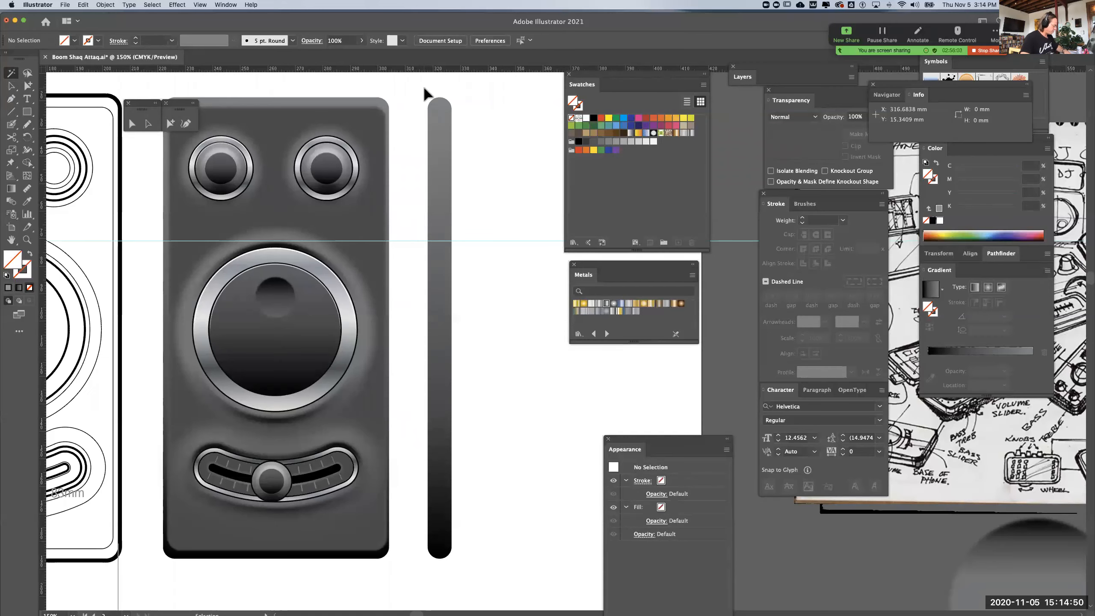
key("super+y")
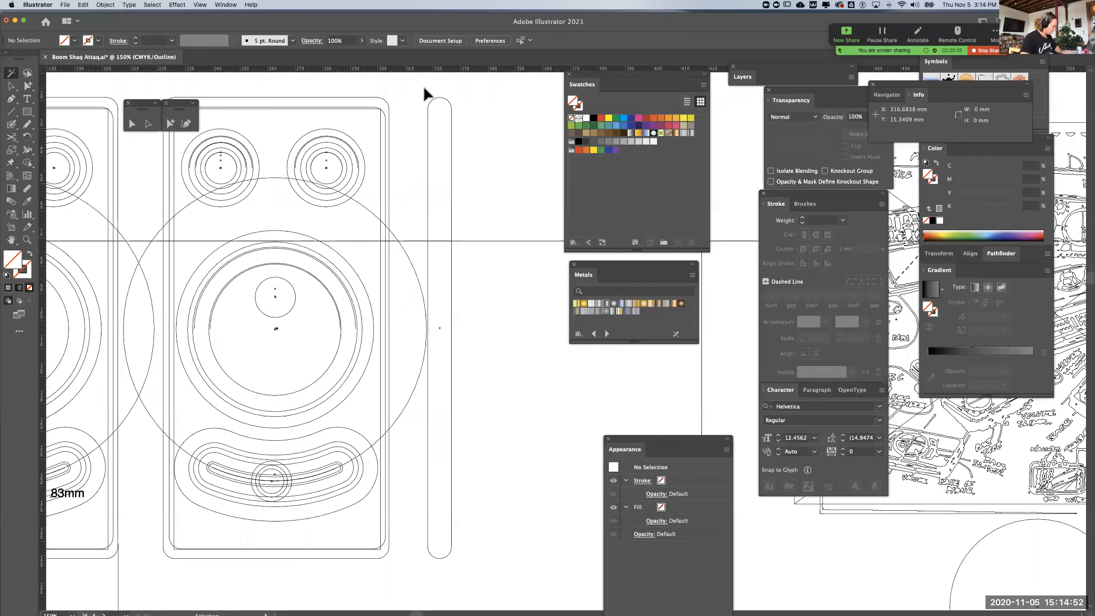
key("super+t")
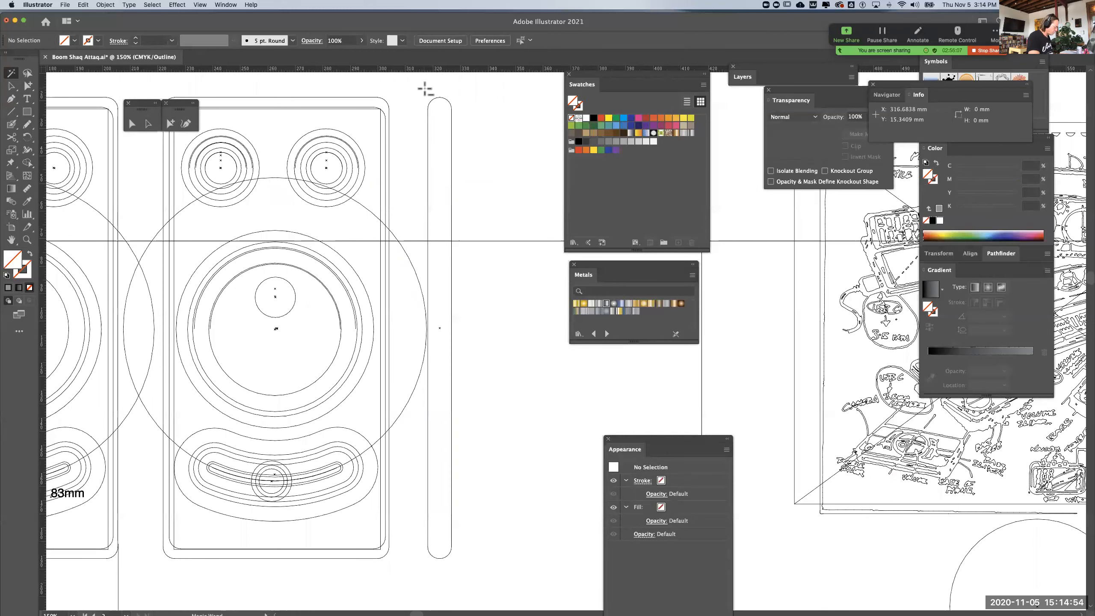
key("super+t")
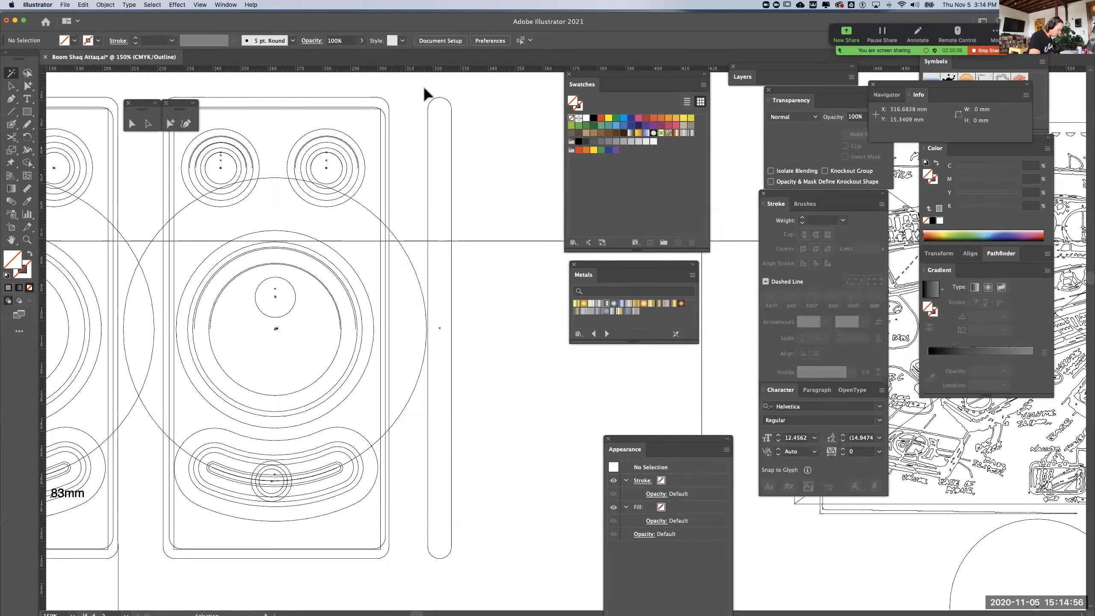
key("super+y")
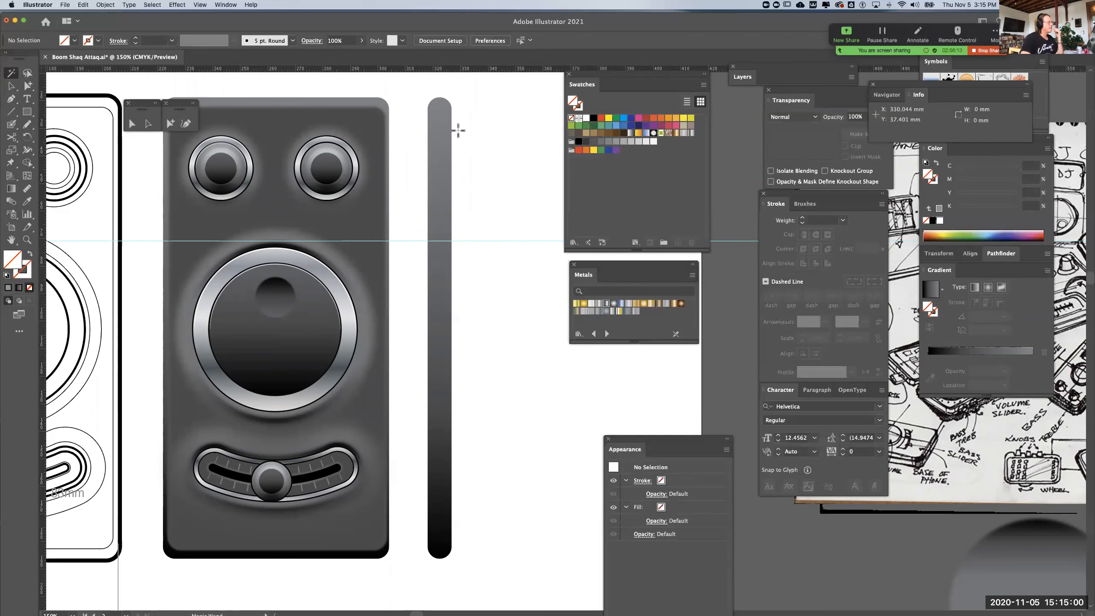
Add a horizontal guide through the centres of the two upper knobs and switch to outline view
left_click_drag(483, 71, 500, 168)
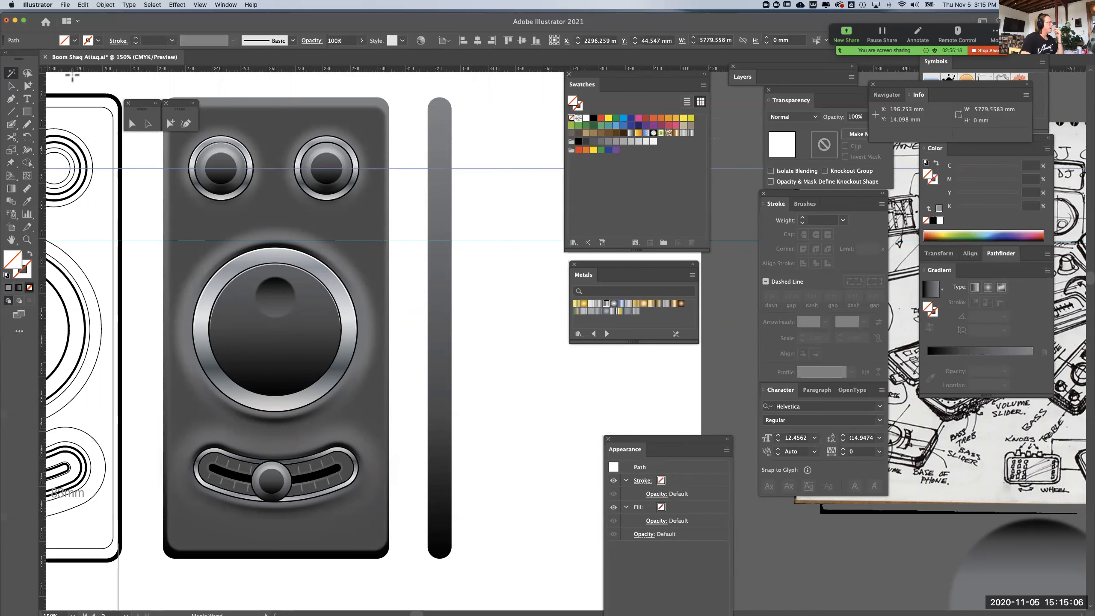
left_click(28, 86)
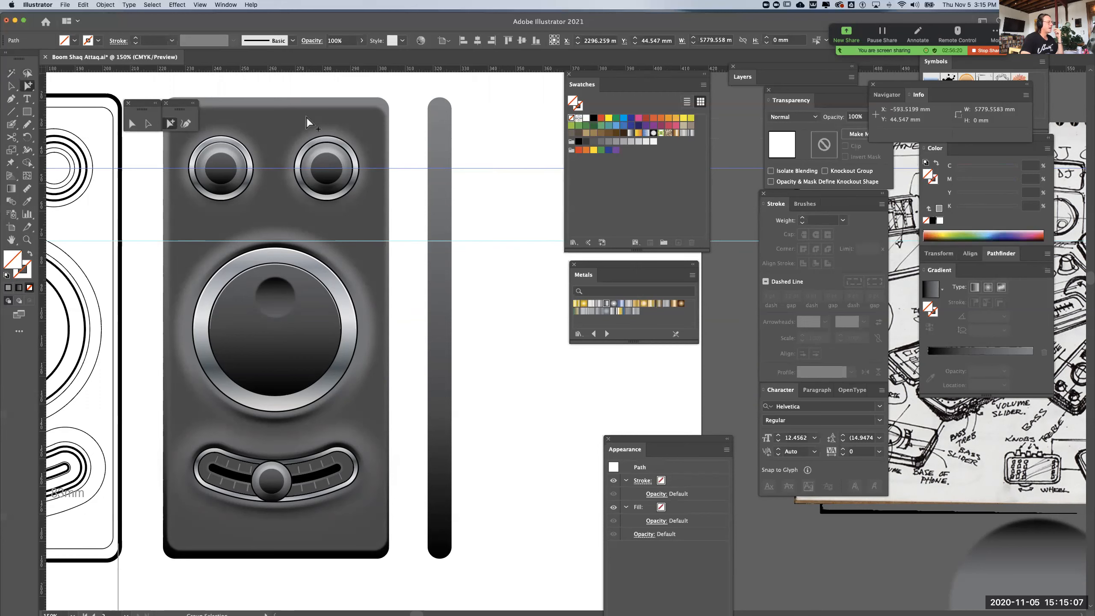
left_click(508, 142)
left_click_drag(508, 149, 552, 339)
left_click(492, 250)
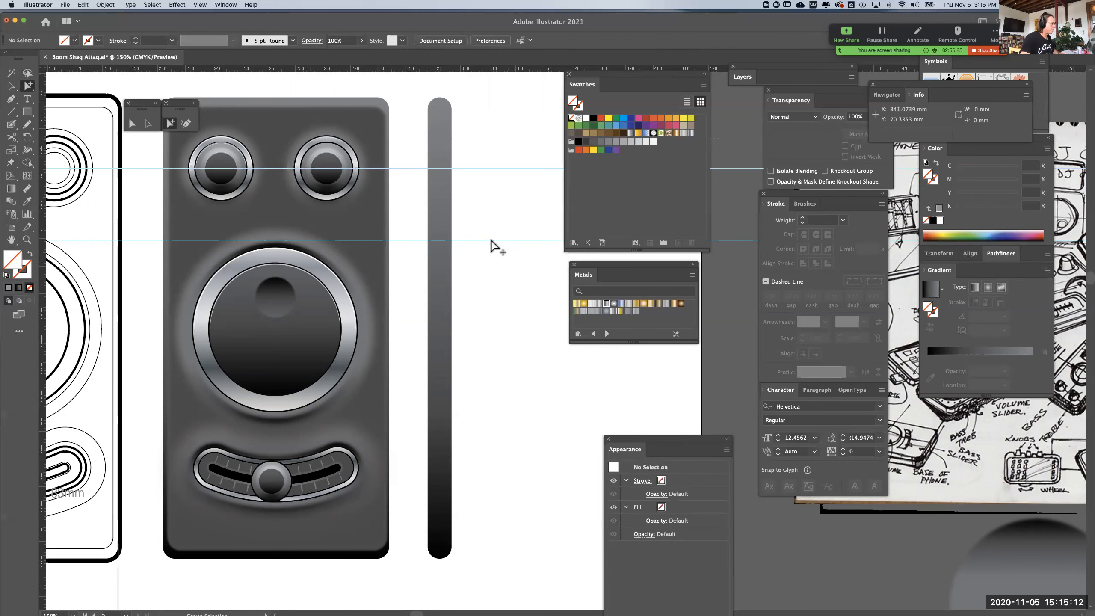
key("super+y")
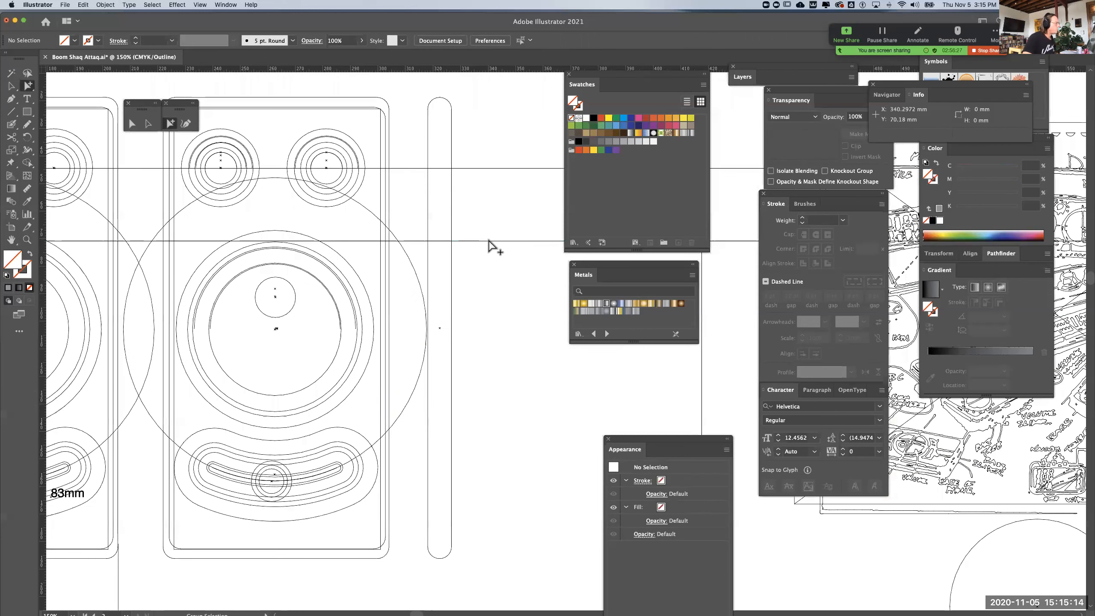
left_click(493, 244)
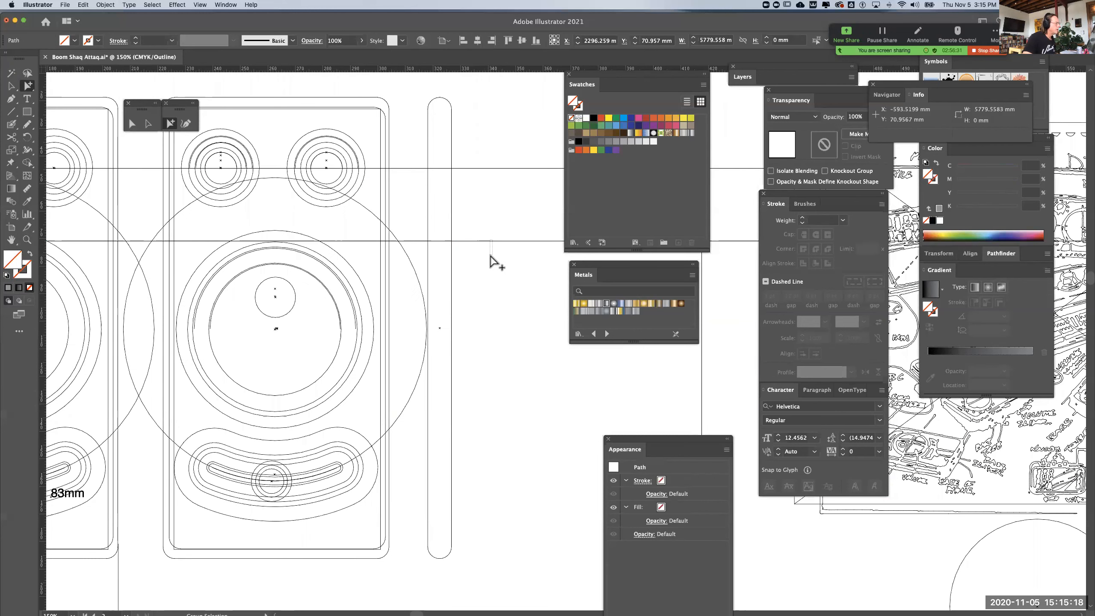
left_click_drag(513, 285, 481, 127)
left_click(104, 5)
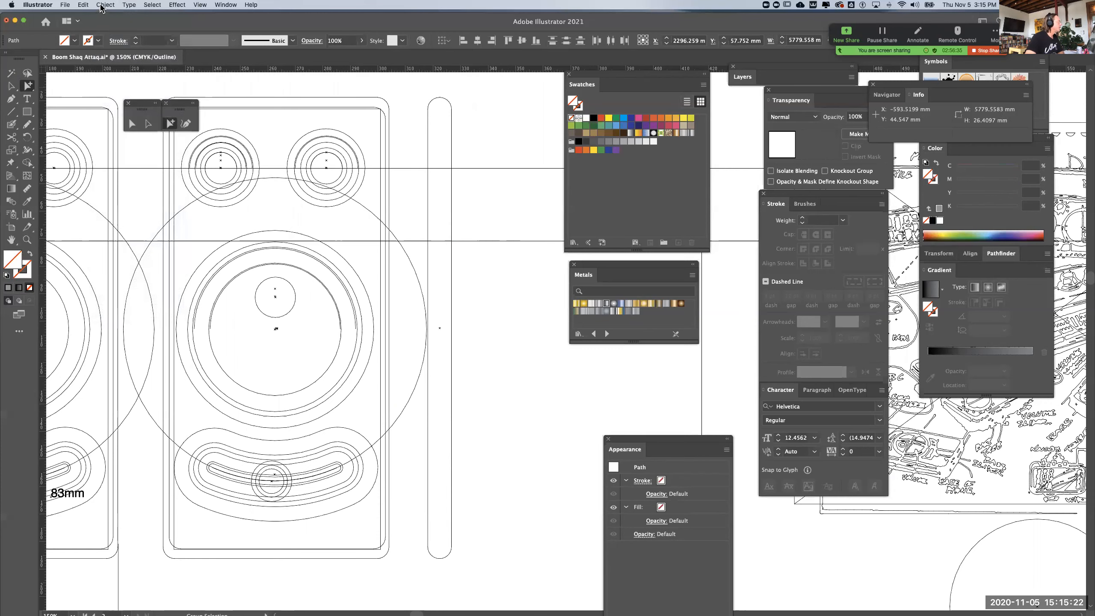
left_click(102, 5)
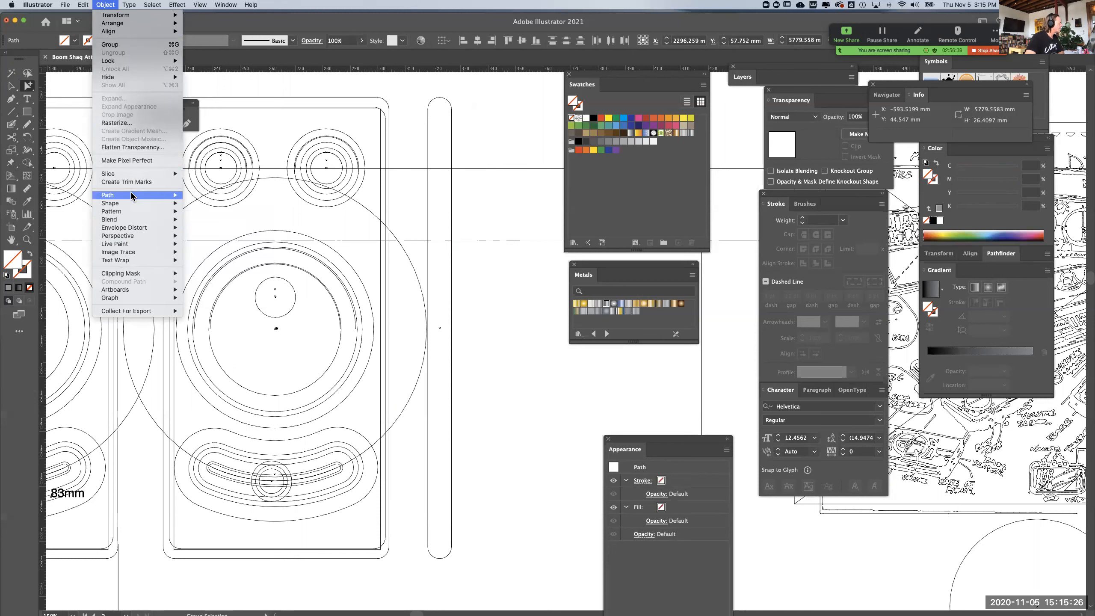
mouse_move(129, 270)
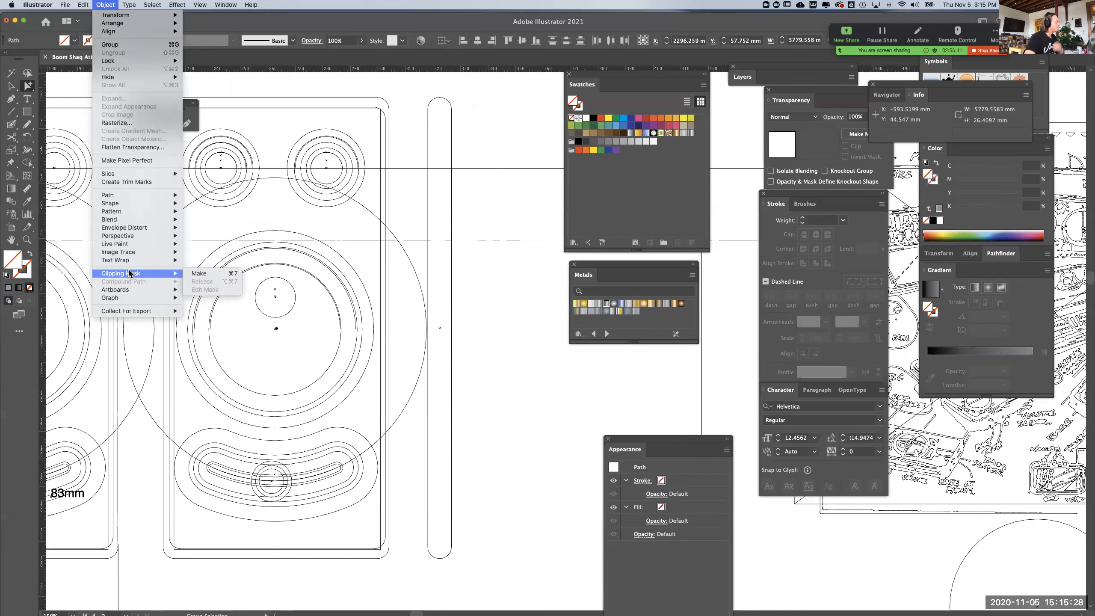
mouse_move(212, 5)
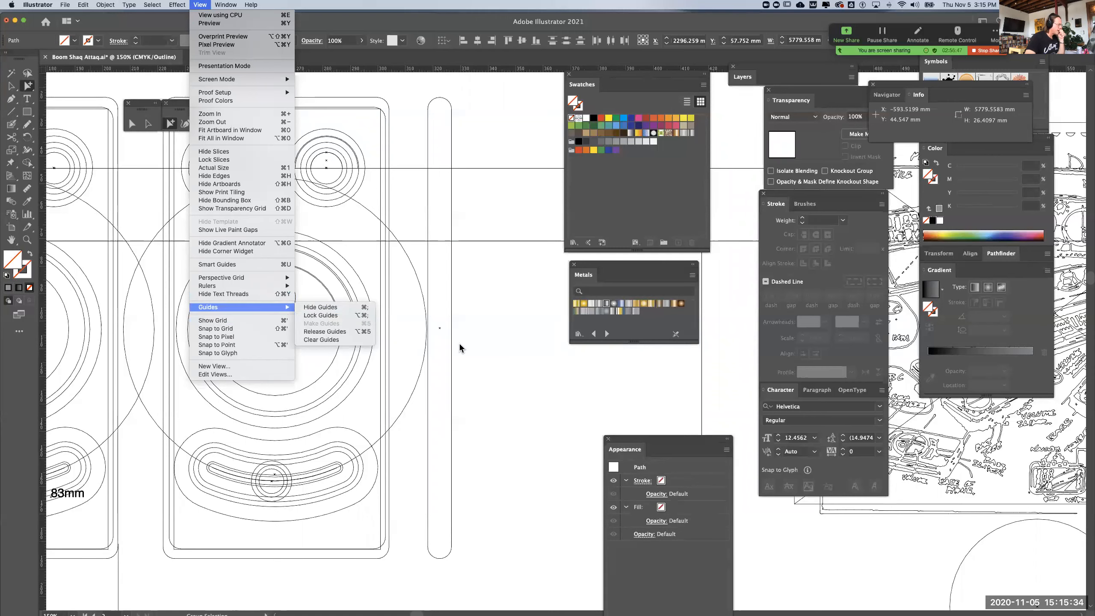
left_click(496, 344)
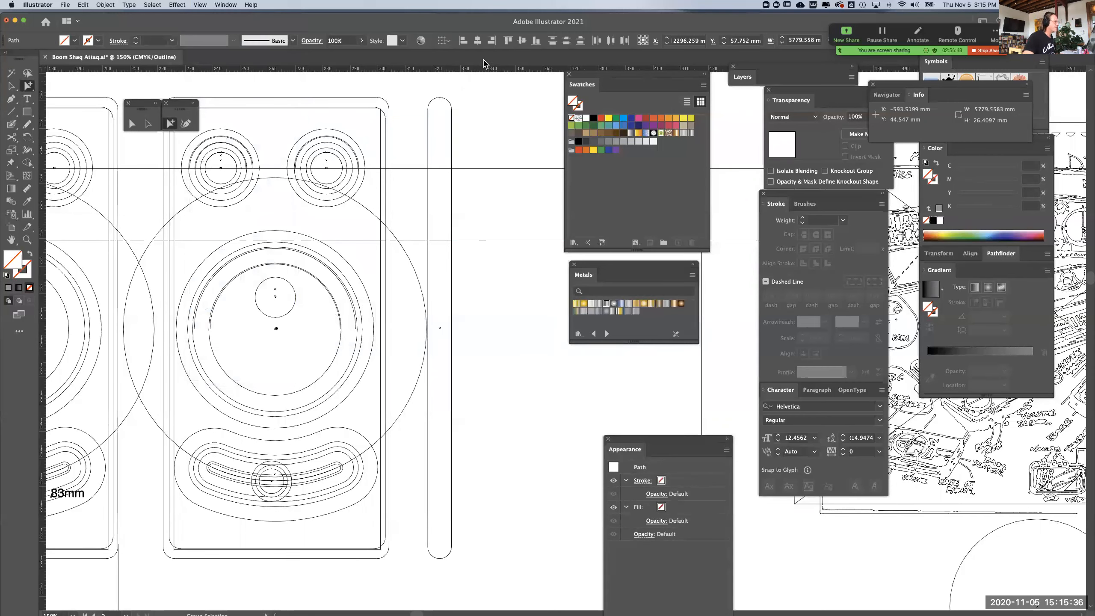
Add a horizontal guide at about Y 76 mm, across the upper part of the large dial's metallic rim, and return to preview view
left_click_drag(486, 97, 454, 255)
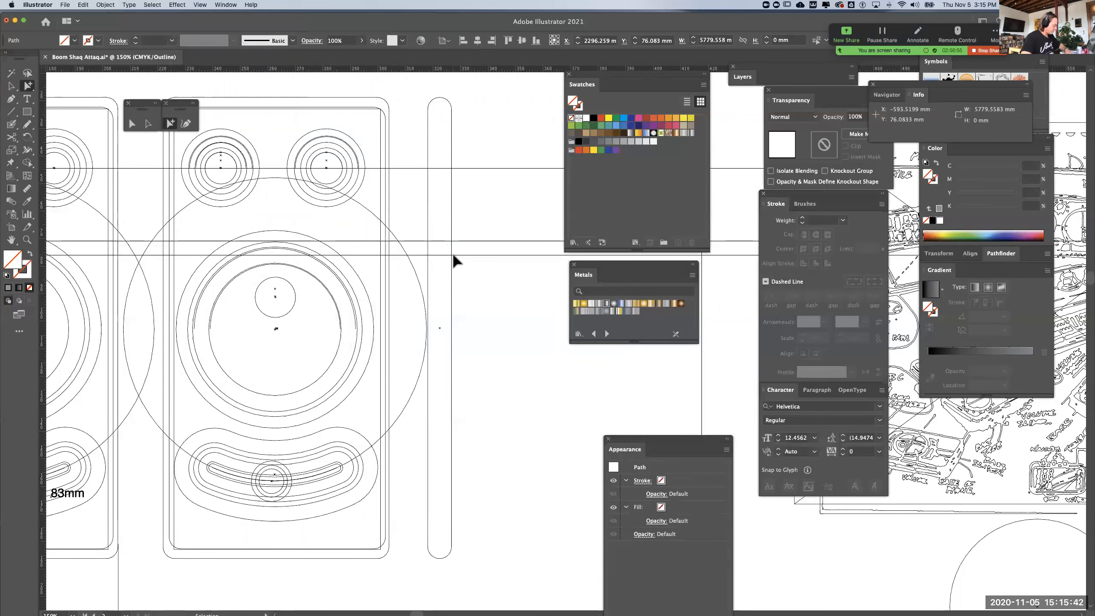
key("super+y")
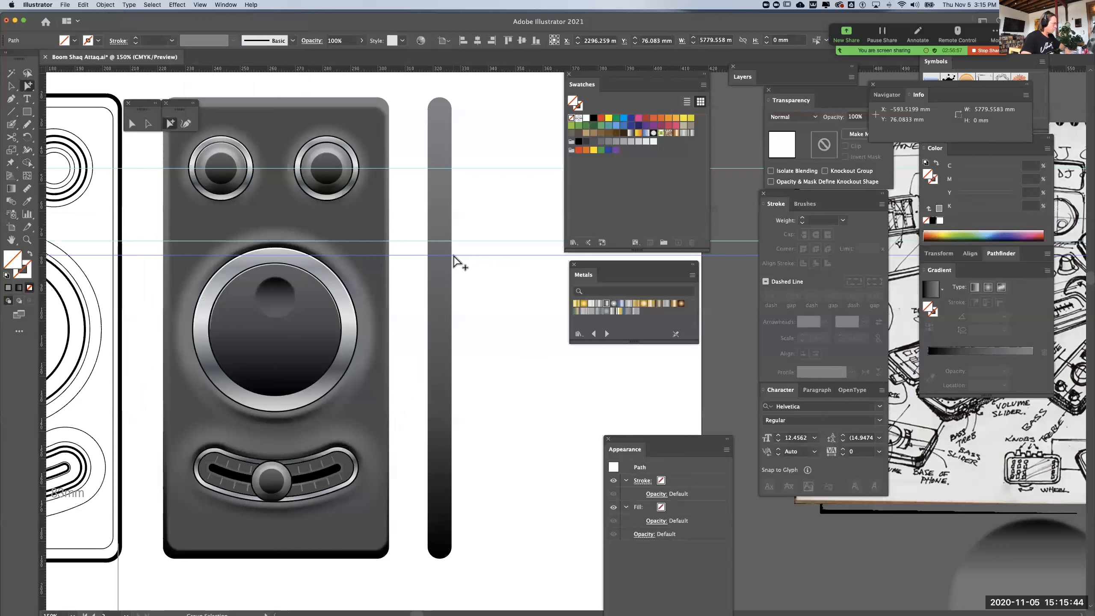
left_click(485, 251)
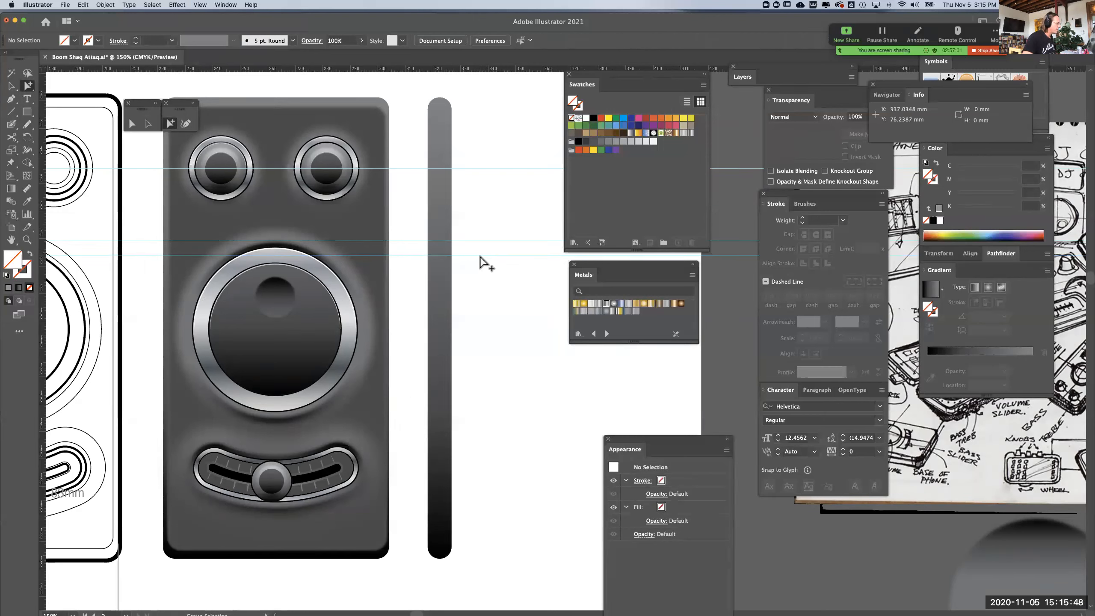
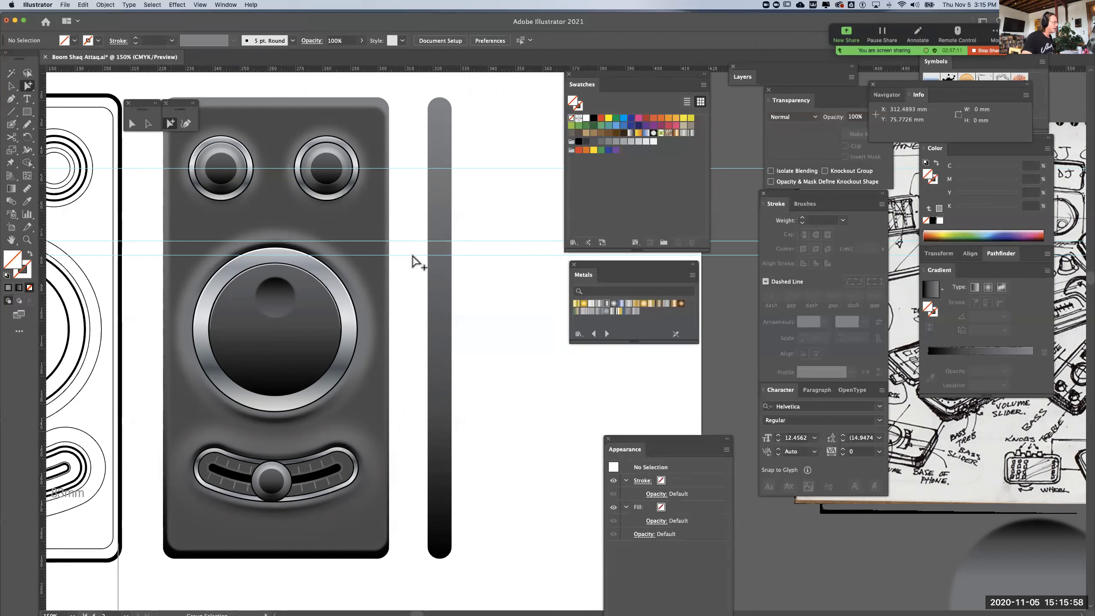
Try shifting the horizontal guide across the large dial's upper rim down to about Y 78.8 mm, and delete that guide
left_click_drag(408, 251, 412, 268)
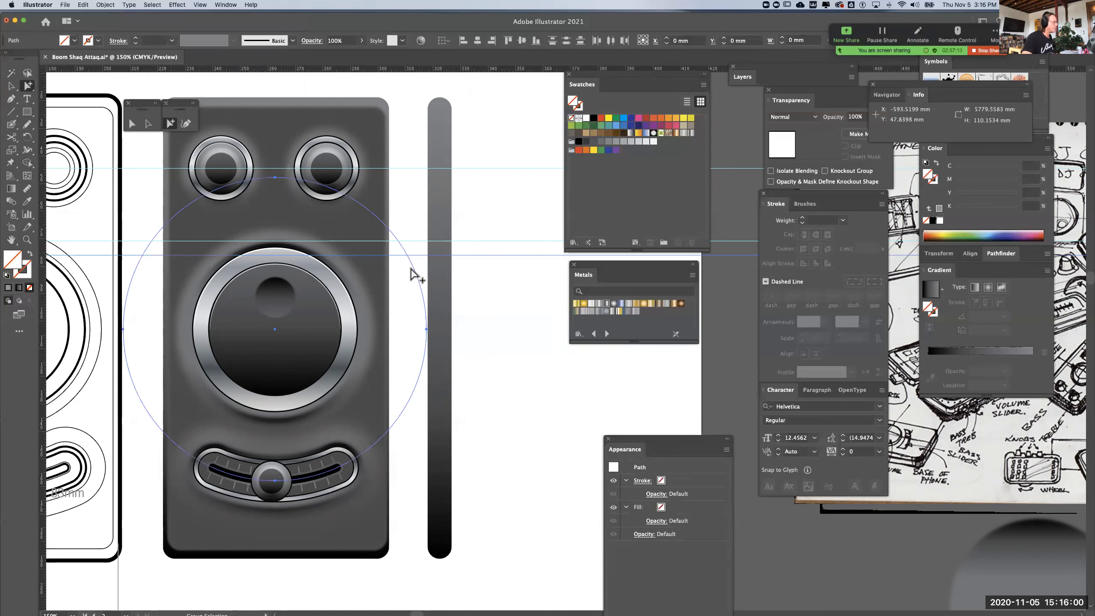
left_click(492, 249)
left_click(501, 255)
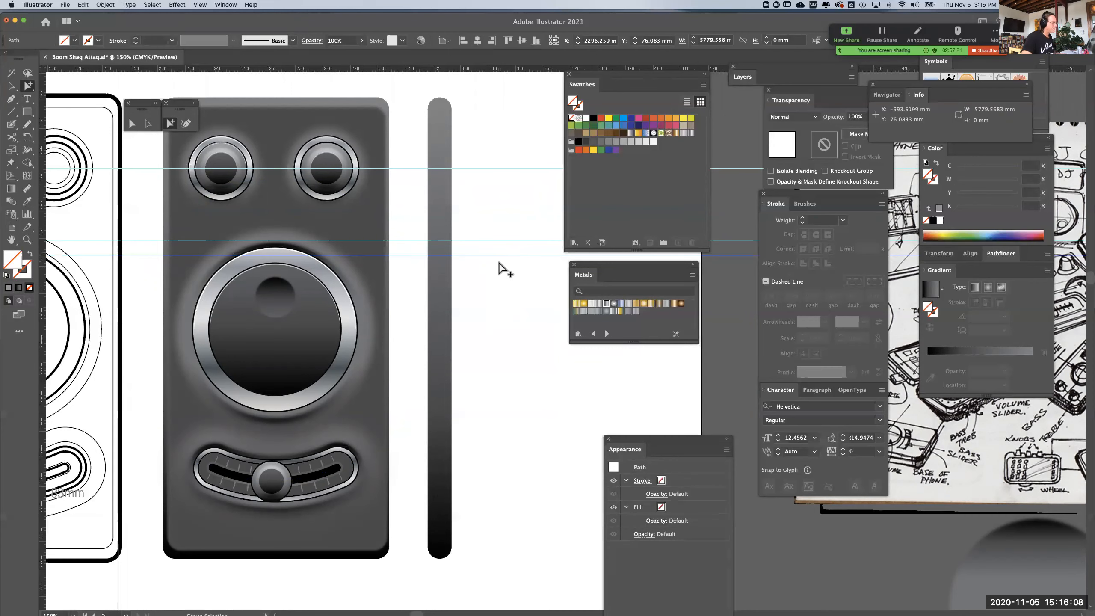
key("super+equal")
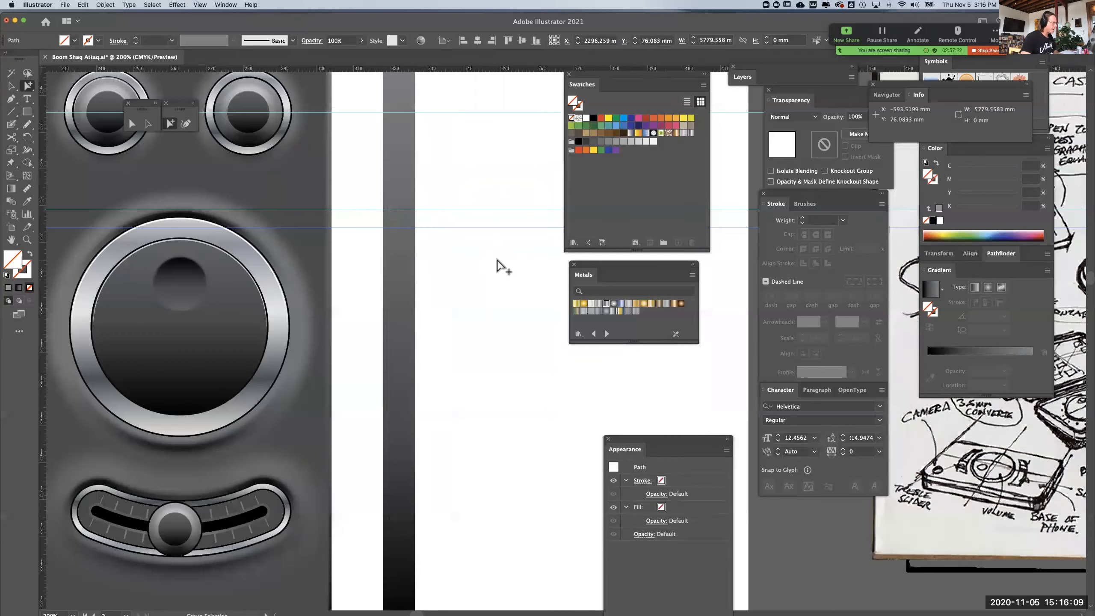
left_click(511, 234)
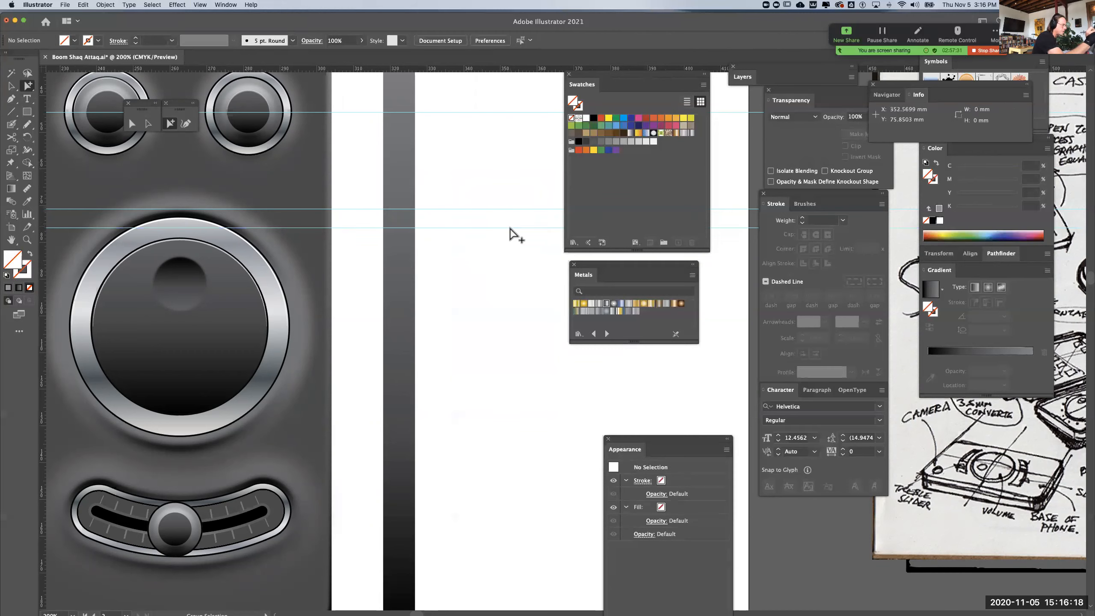
left_click(511, 231)
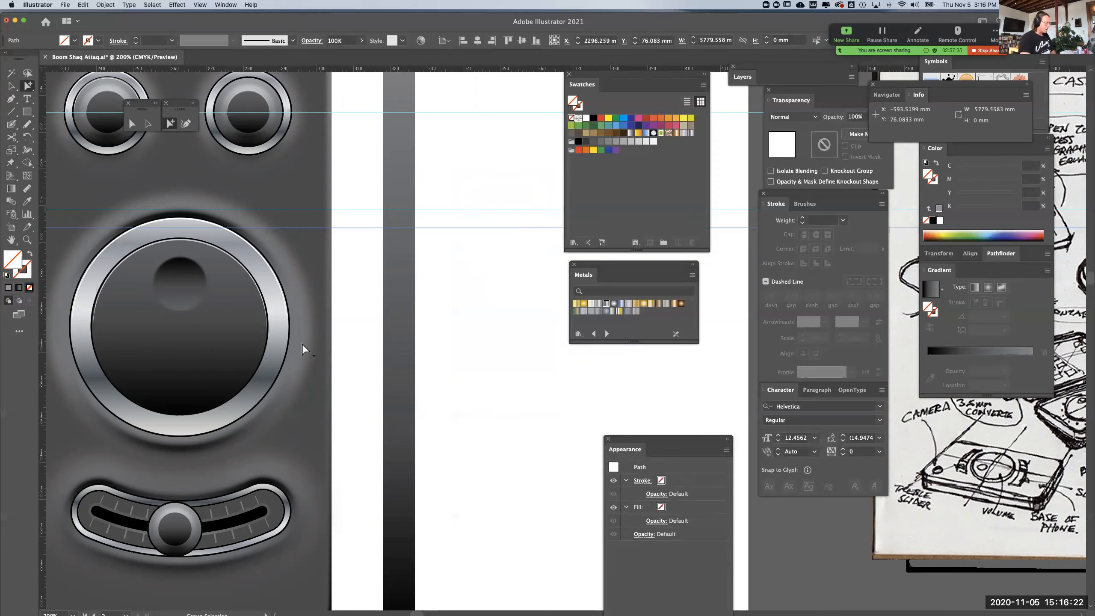
key("Down")
key("Down")
key("Down")
key("Down")
key("Down")
key("Down")
left_click(12, 86)
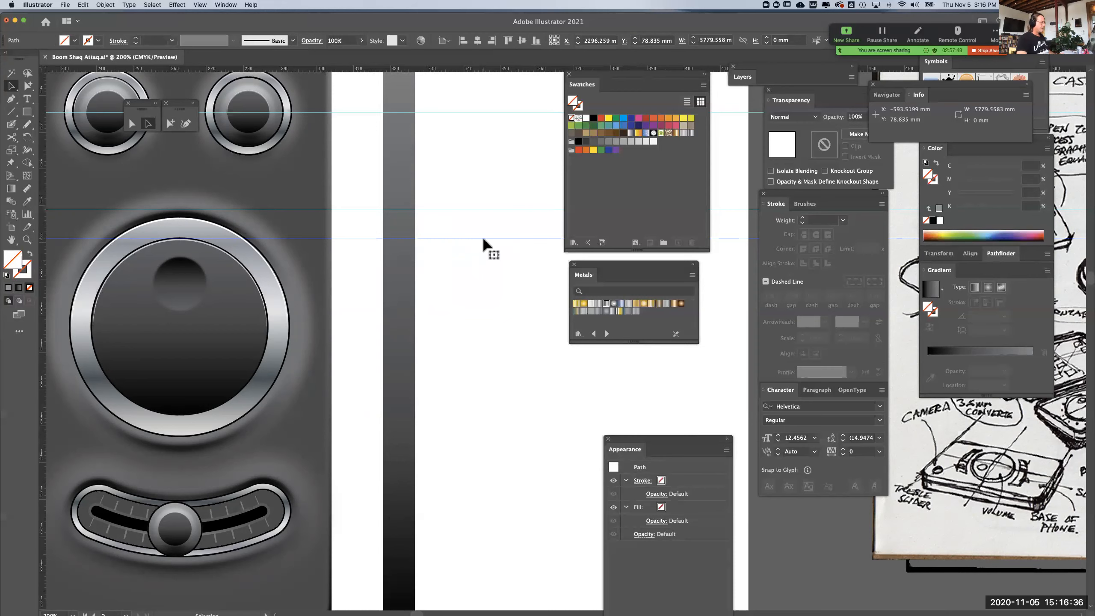
key("Delete")
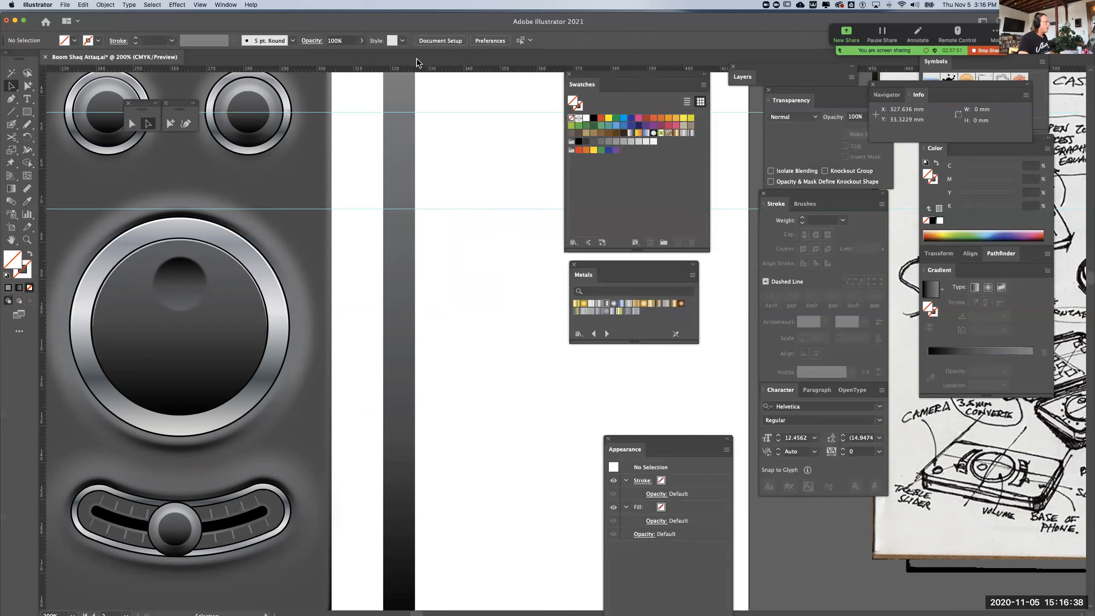
Add horizontal guides at the upper edge of the large dial's outer glow path and below the dial at about Y 134.5 mm and 138.9 mm
left_click_drag(413, 67, 349, 443)
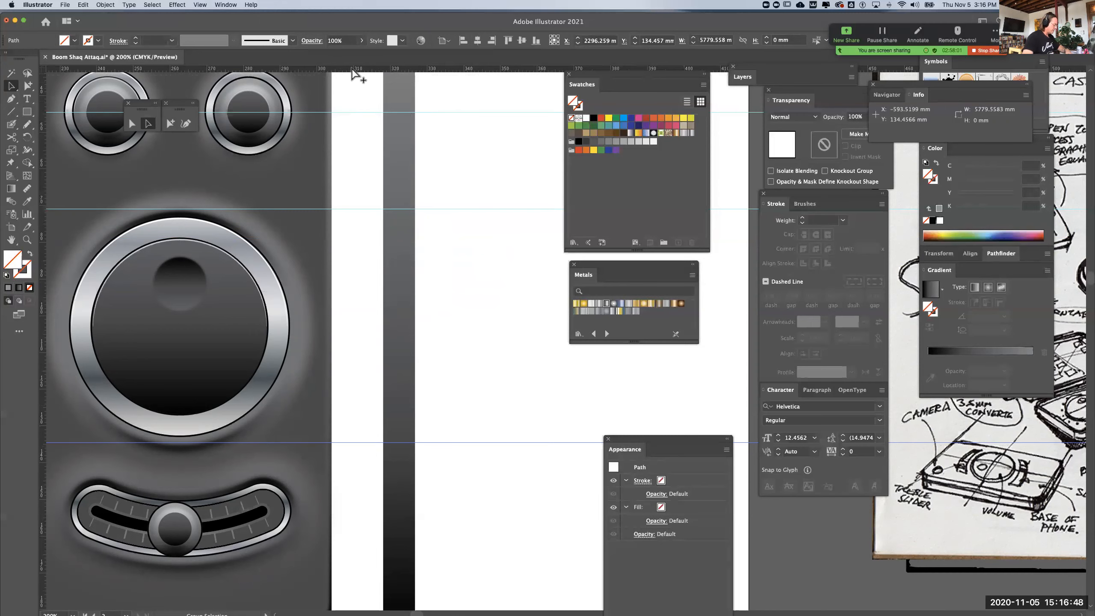
key("super+y")
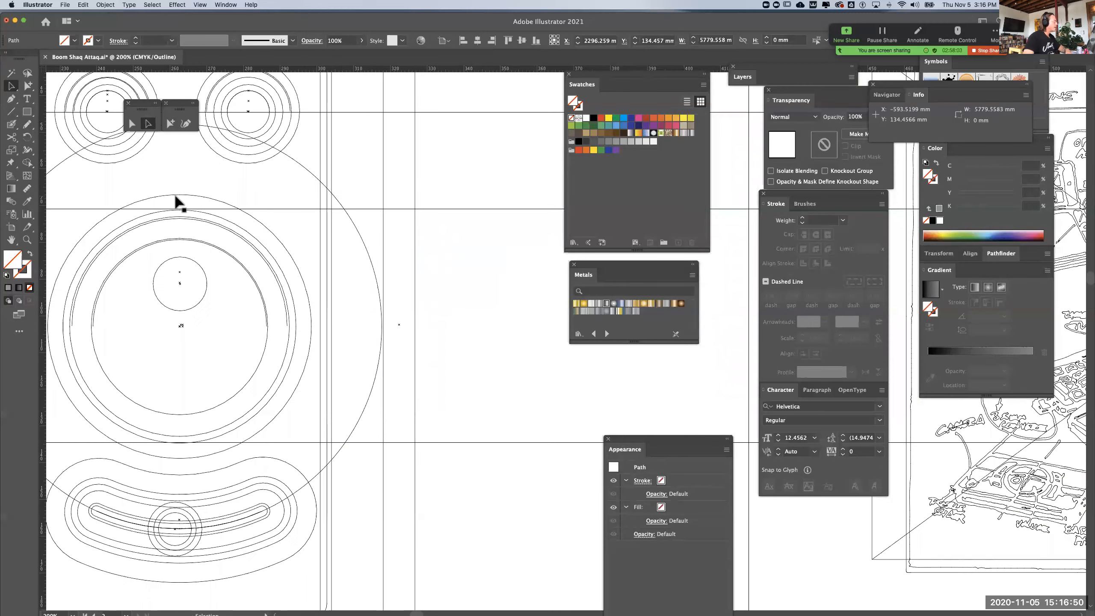
left_click_drag(411, 69, 392, 197)
left_click_drag(398, 69, 290, 461)
left_click_drag(289, 457, 289, 458)
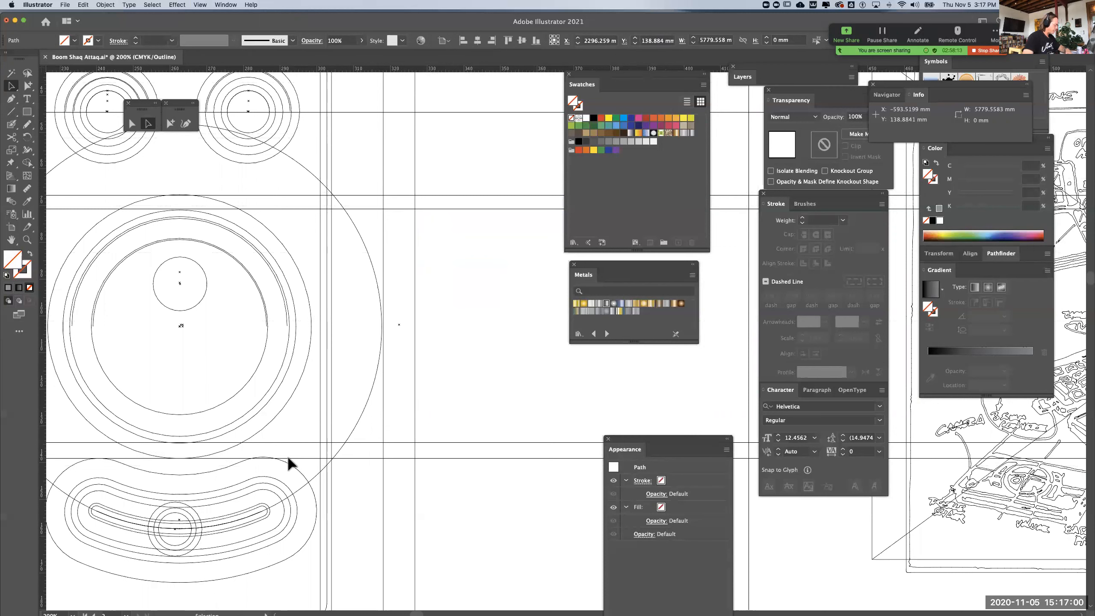
key("super+y")
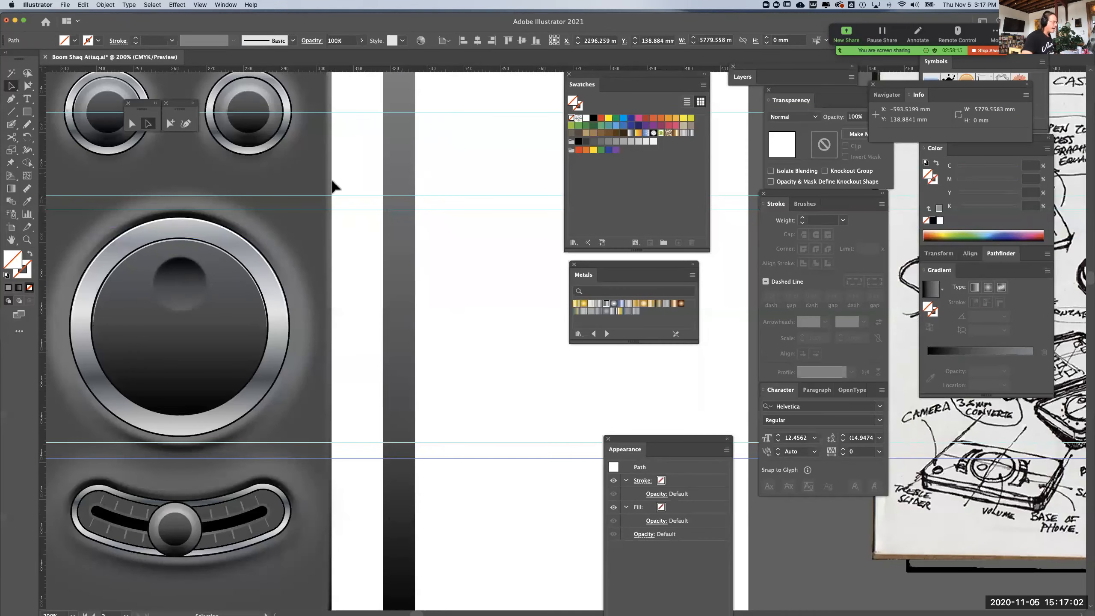
Draw a raised side profile with the Pen tool, about 3.4 mm wide and 74 mm tall, along the gradient strip's outer edge, using the strip's gradient fill
left_click(409, 268)
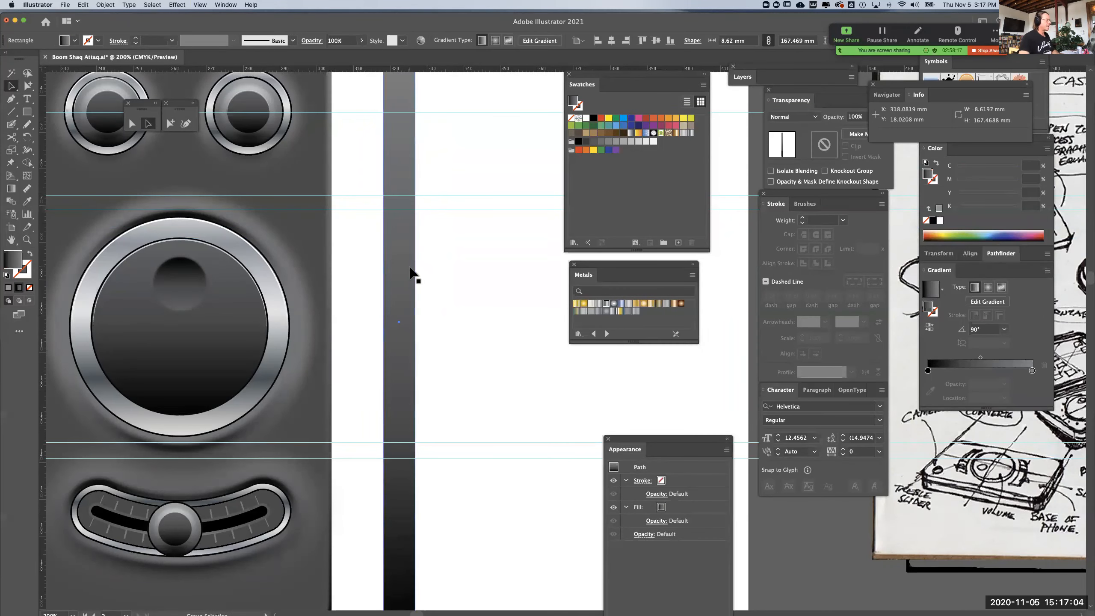
key("super+1")
left_click_drag(545, 345, 386, 344)
key("super+equal")
key("p")
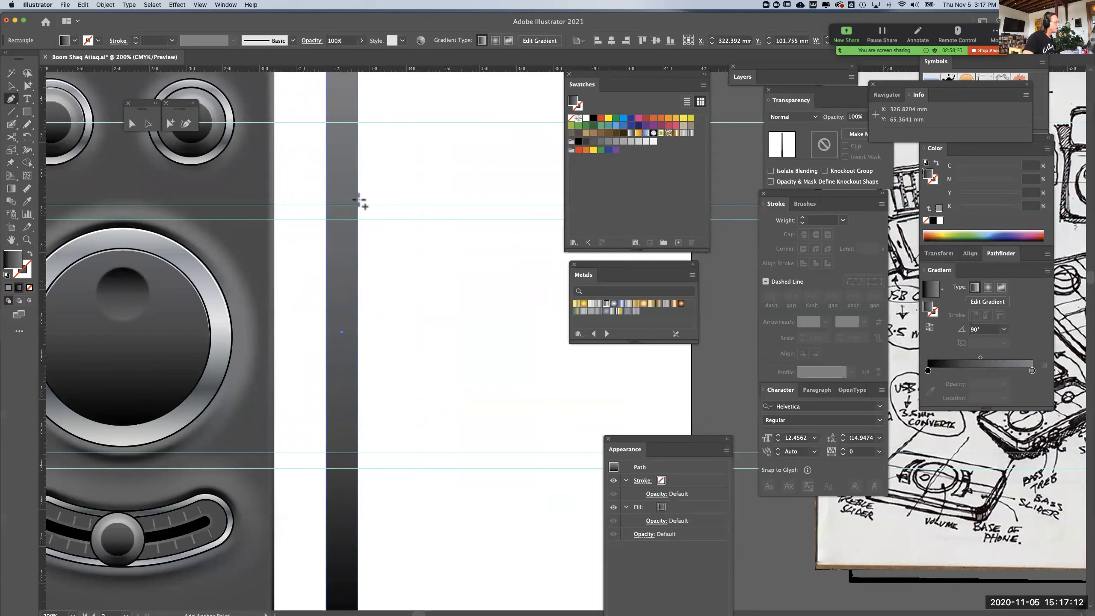
left_click(357, 199)
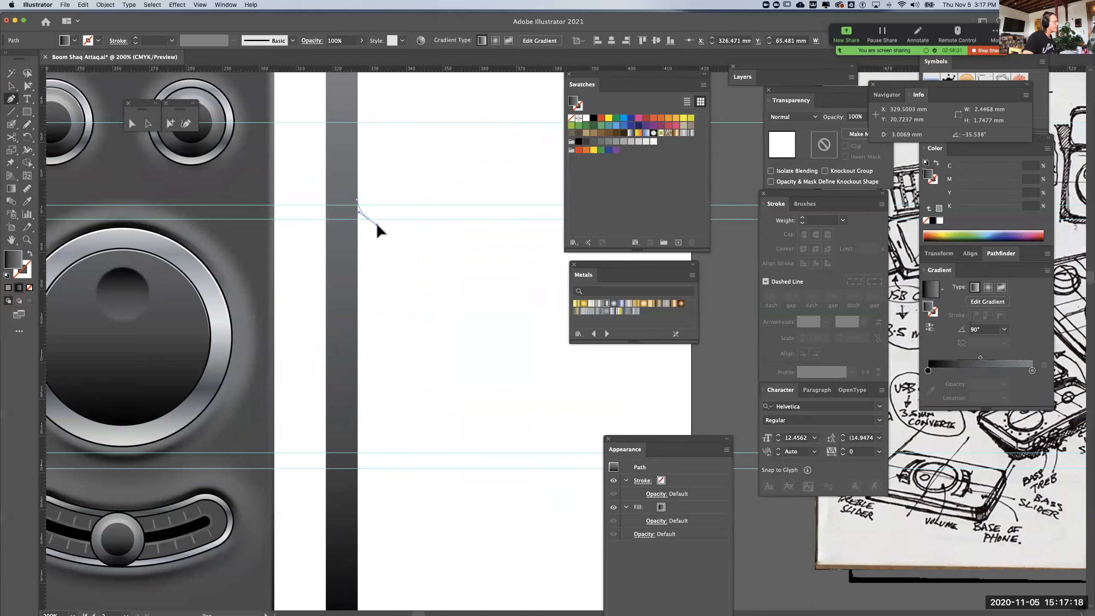
left_click(368, 219)
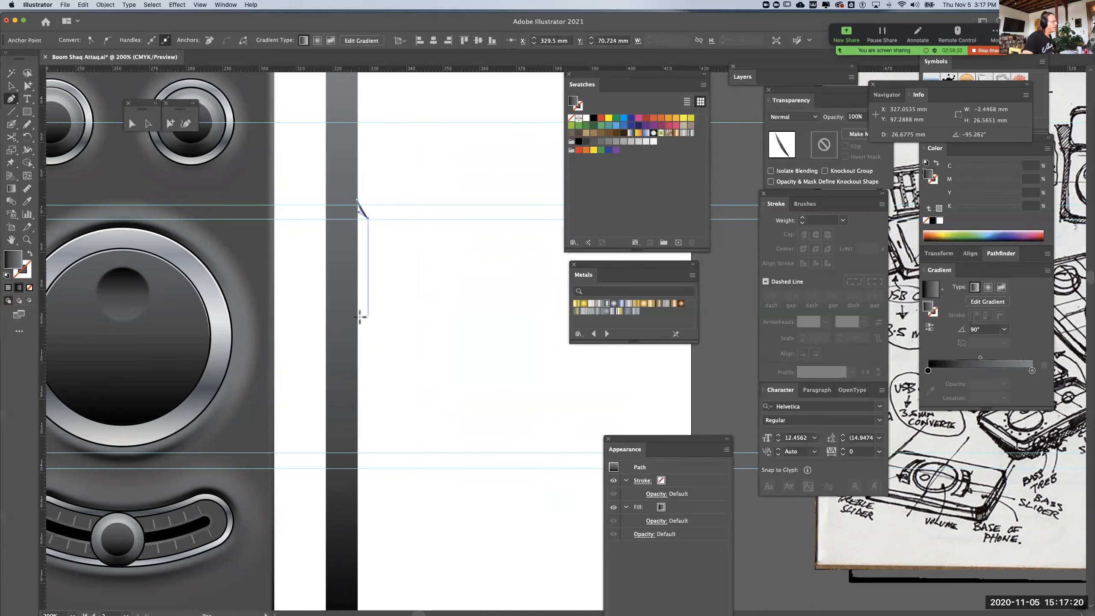
left_click(367, 452)
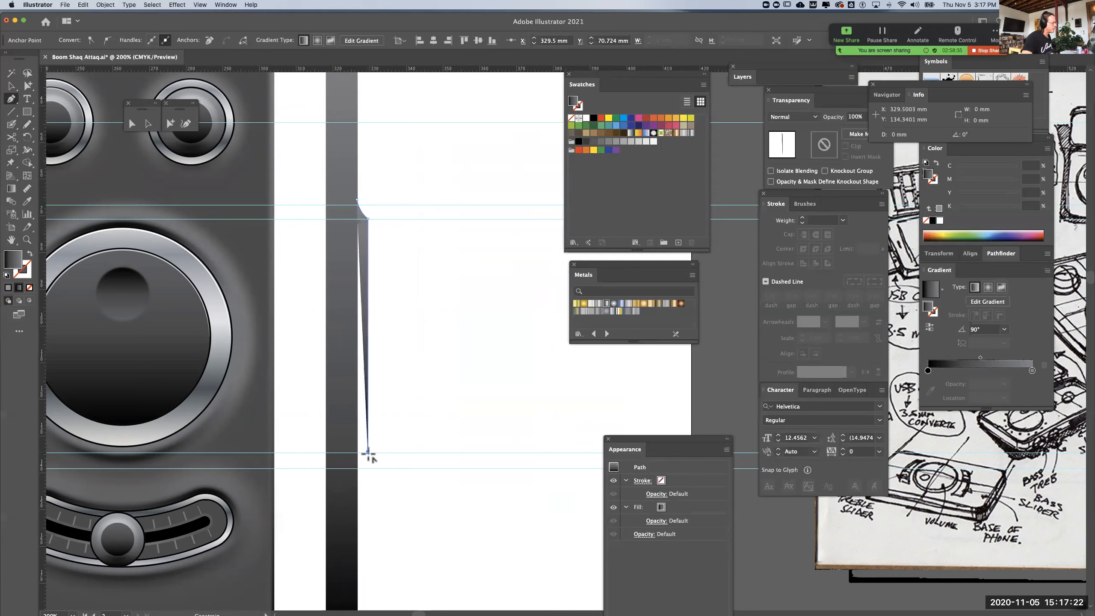
left_click_drag(356, 473, 351, 486)
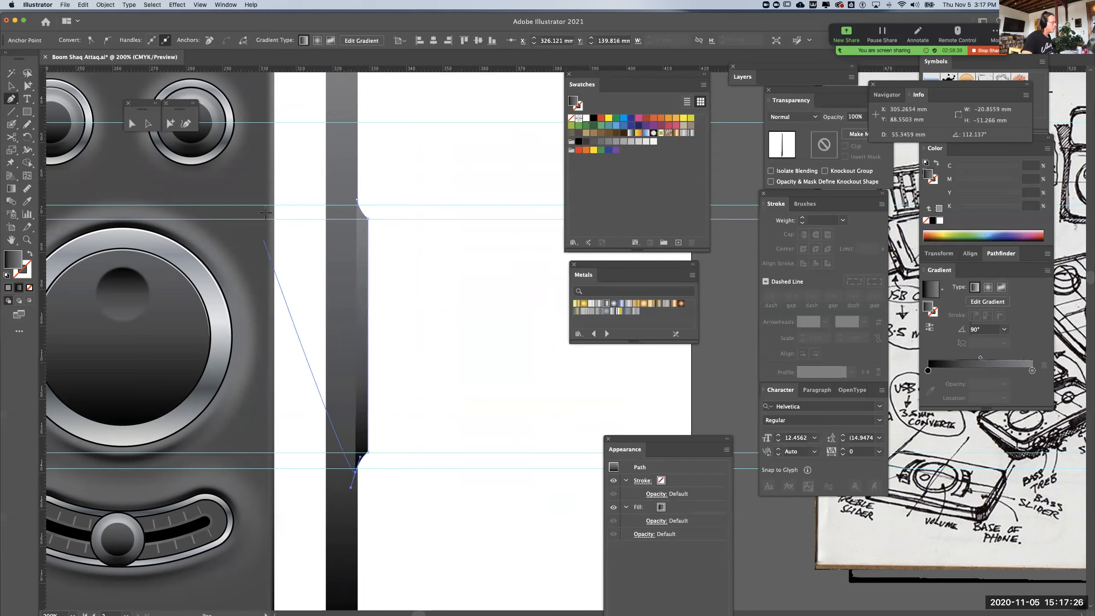
left_click(9, 88)
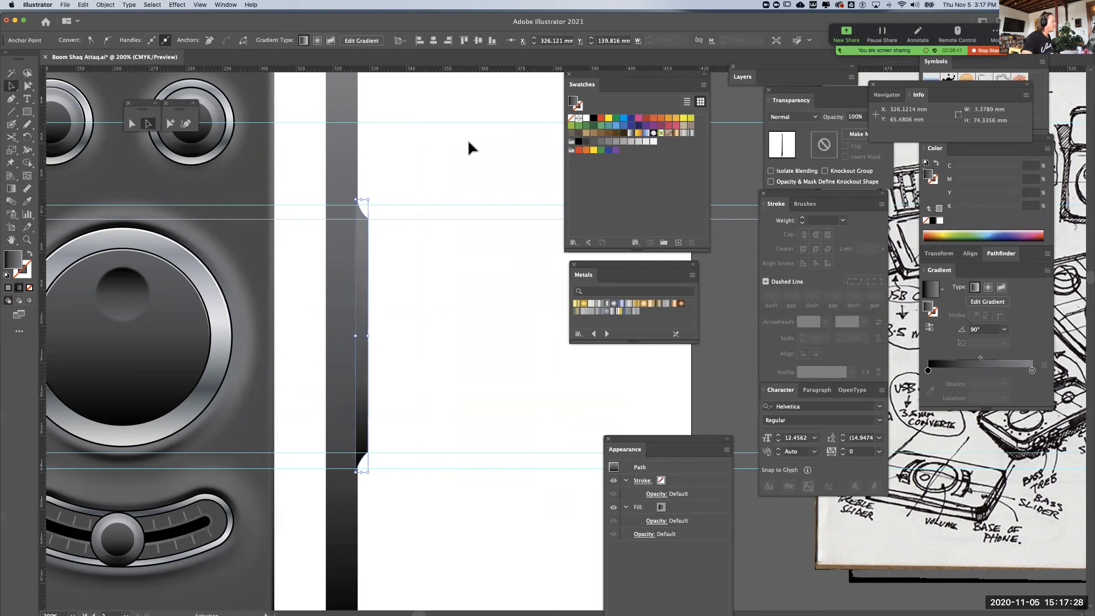
Cut the raised profile and paste it directly behind the narrow gradient strip
left_click(467, 136)
left_click(365, 269)
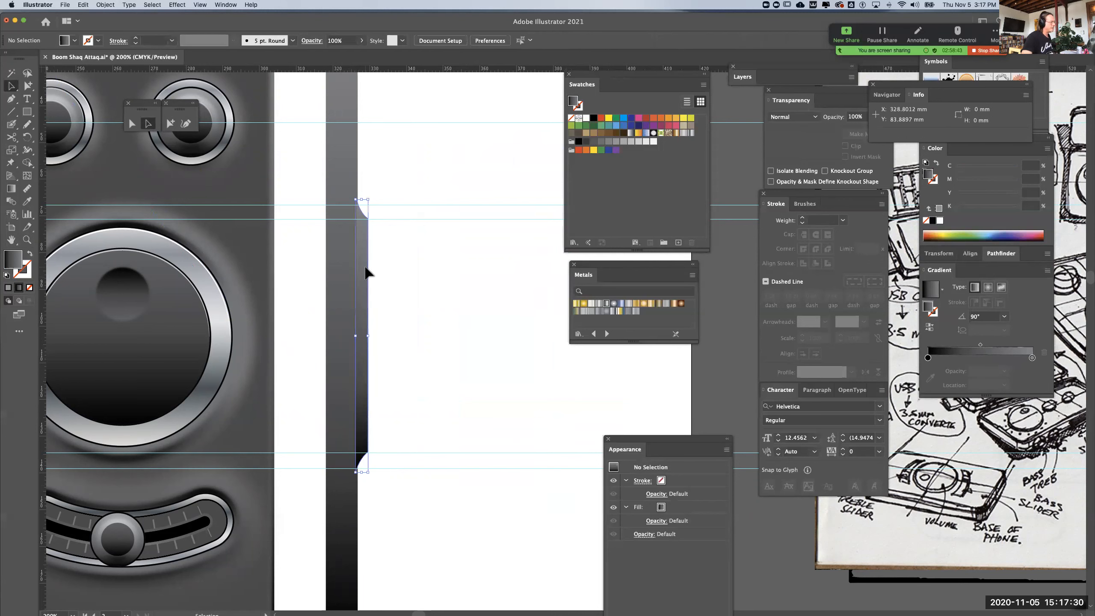
key("super+x")
left_click(349, 262)
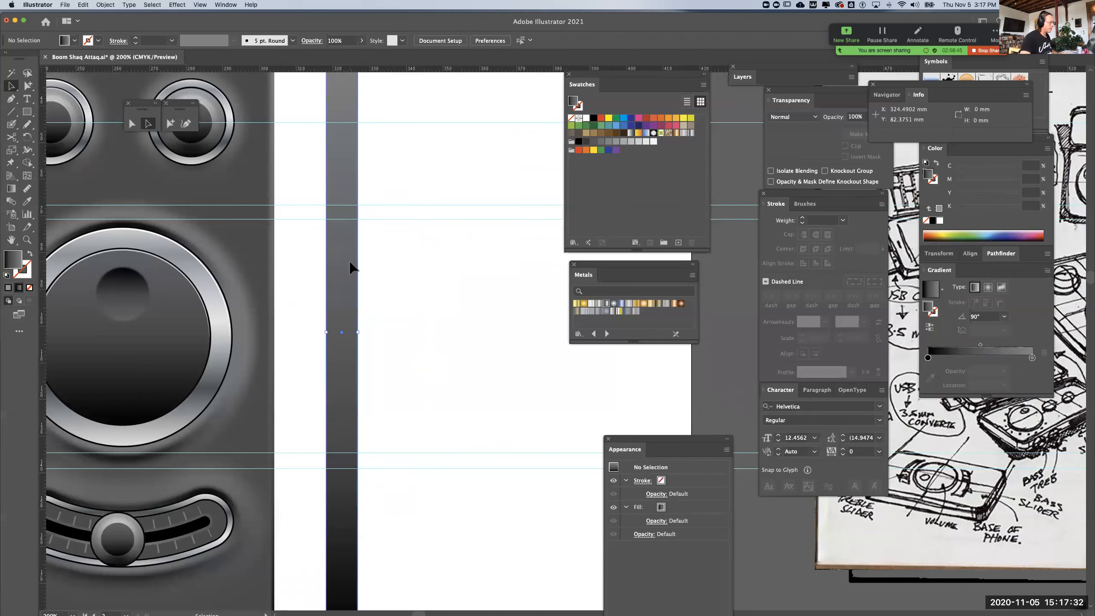
key("super+b")
left_click(302, 287)
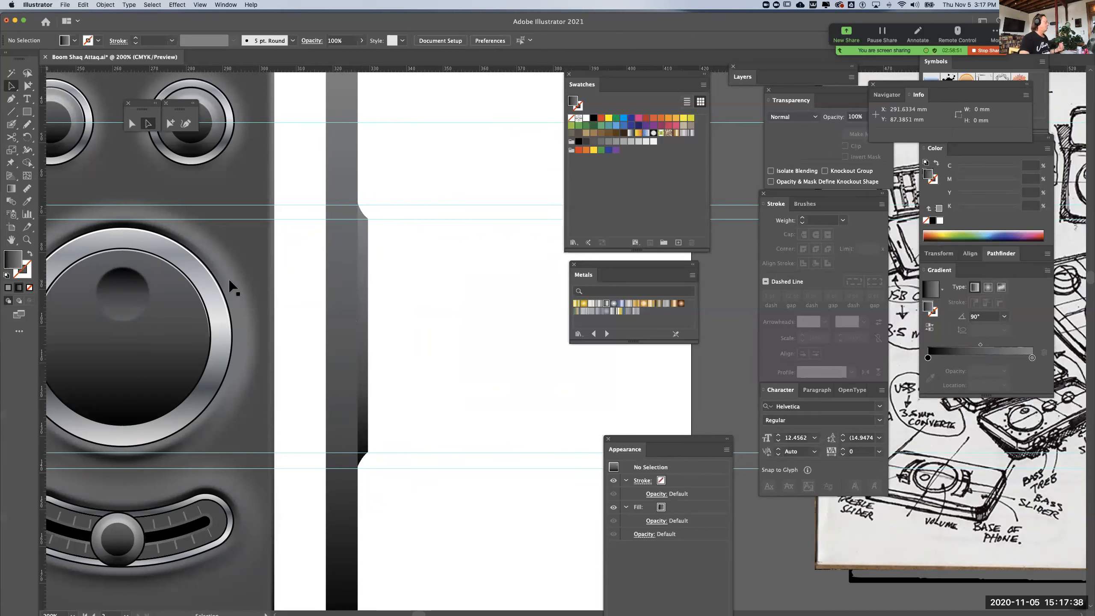
Draw a gradient-filled dome profile with the Pen tool, spanning the inner dial's height, about 5 mm wide and 48.6 mm tall
left_click(11, 98)
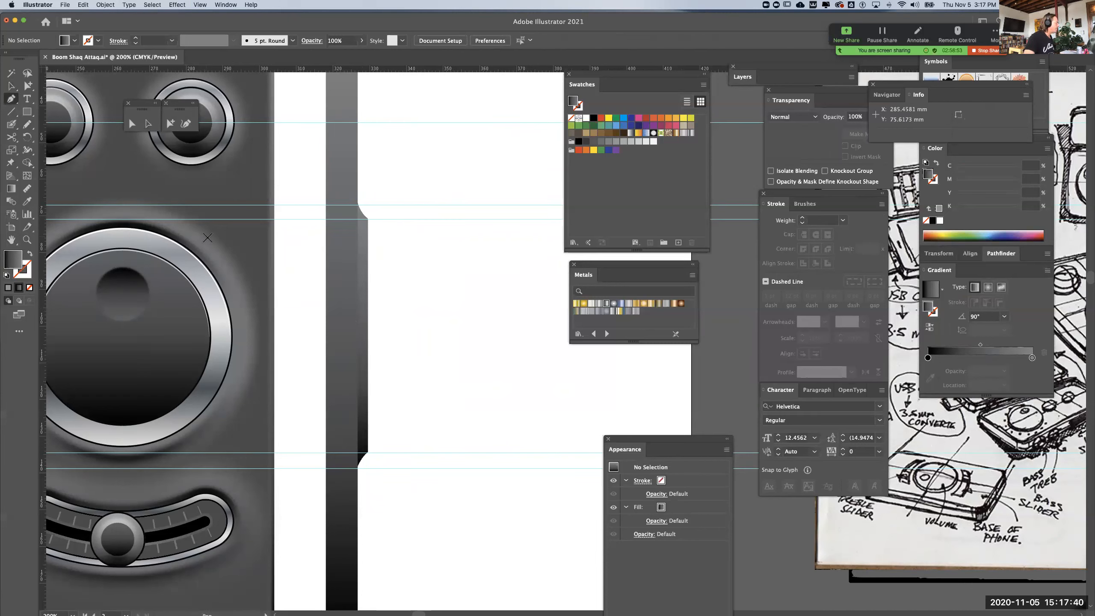
left_click(125, 247)
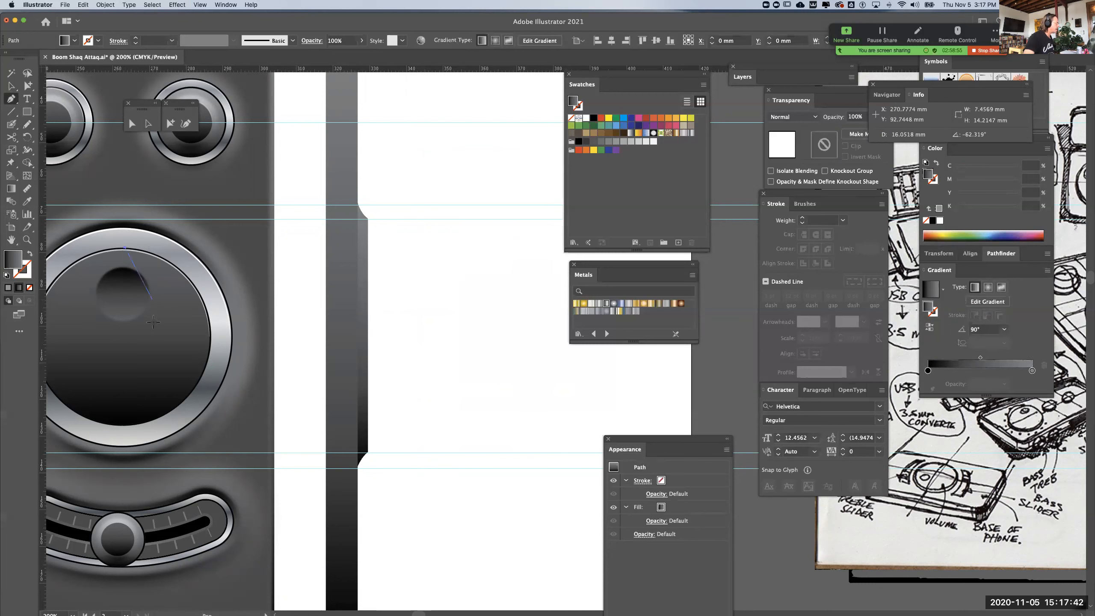
left_click_drag(143, 338, 143, 377)
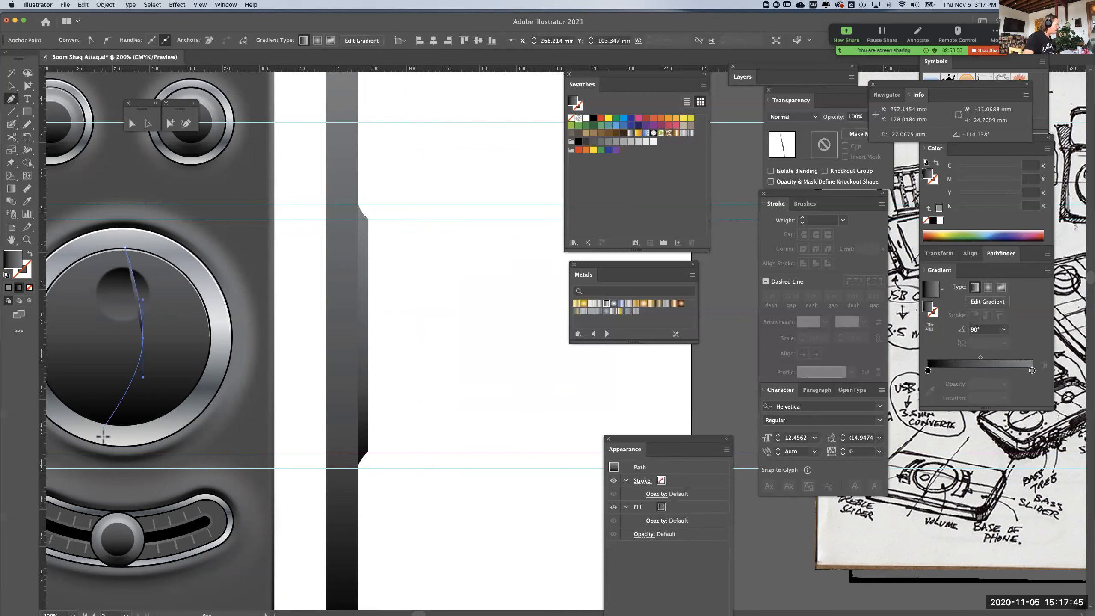
left_click(125, 426)
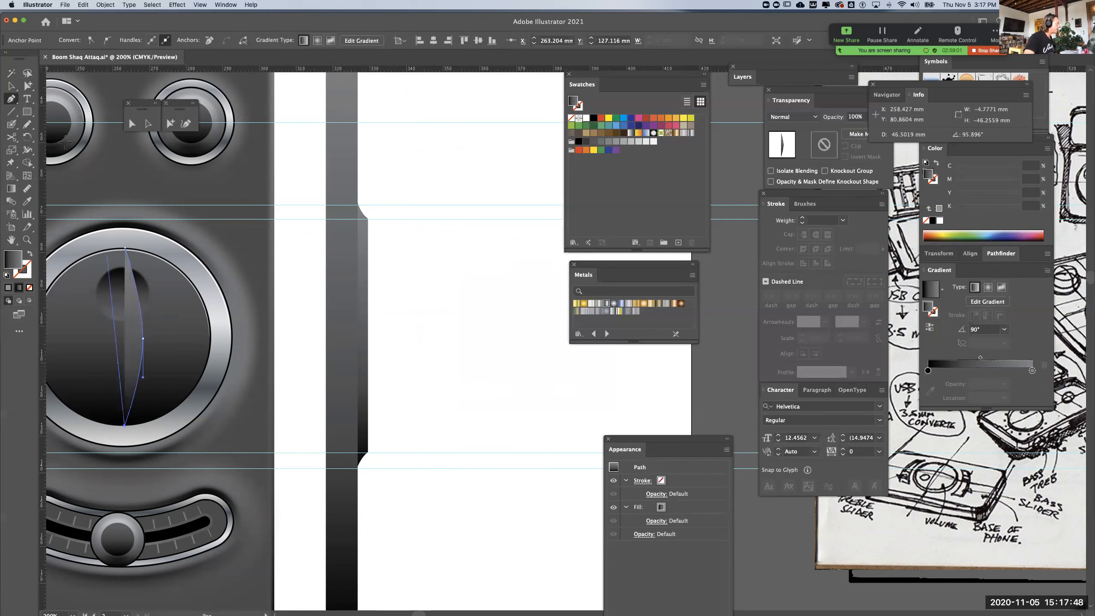
key("v")
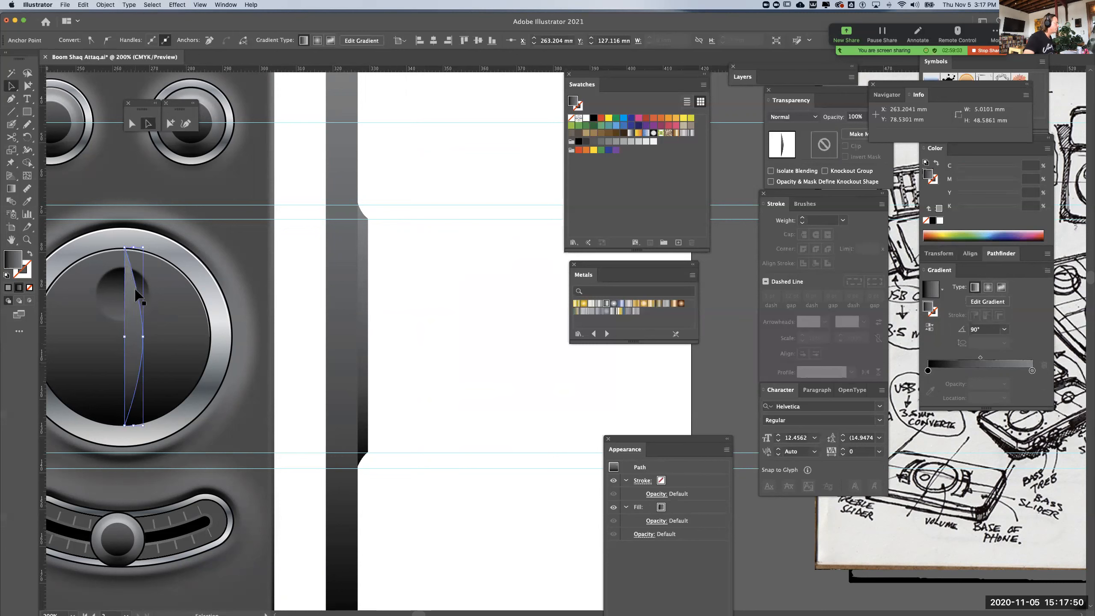
Move the dome profile horizontally from the dial to the outer edge of the raised profile in the side view
left_click_drag(136, 289, 378, 329)
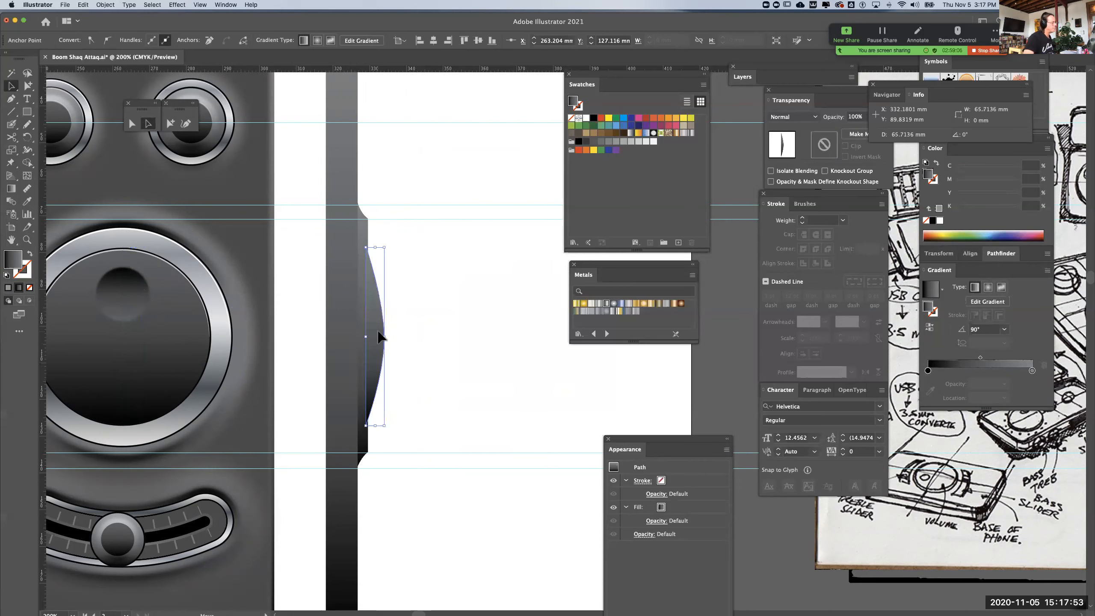
left_click(446, 333)
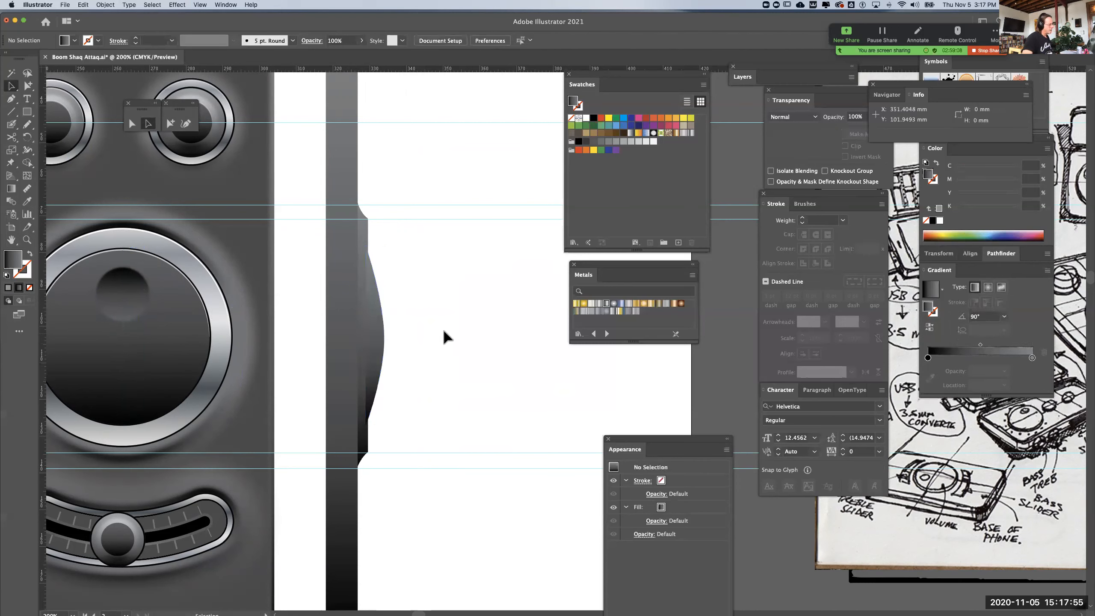
left_click(374, 342)
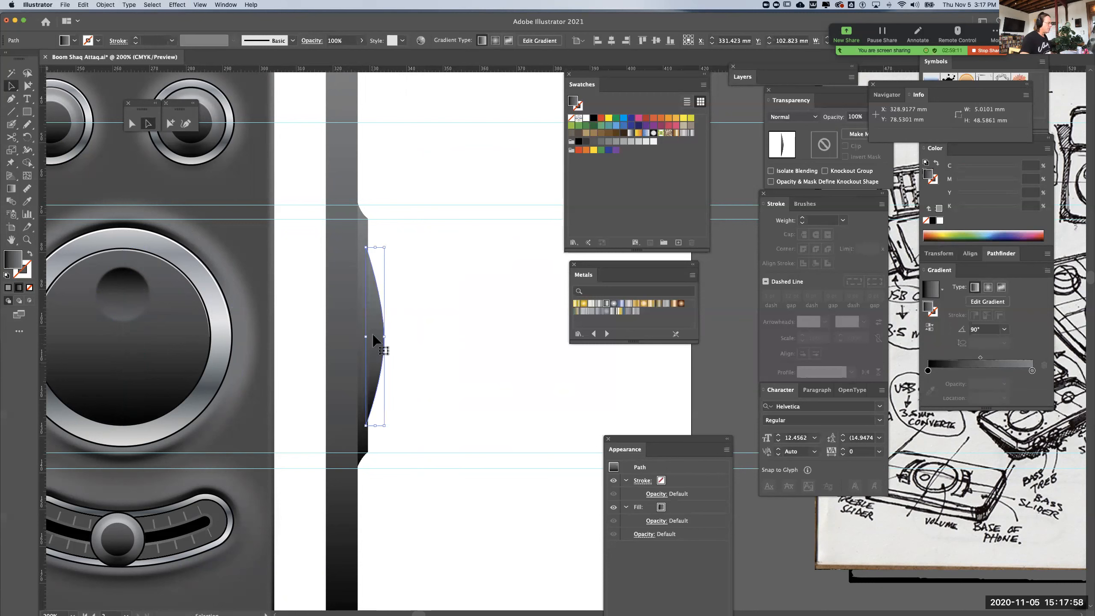
left_click(424, 326)
Shift the dome profile's outermost anchor point slightly upward with the Direct Selection tool
left_click(133, 124)
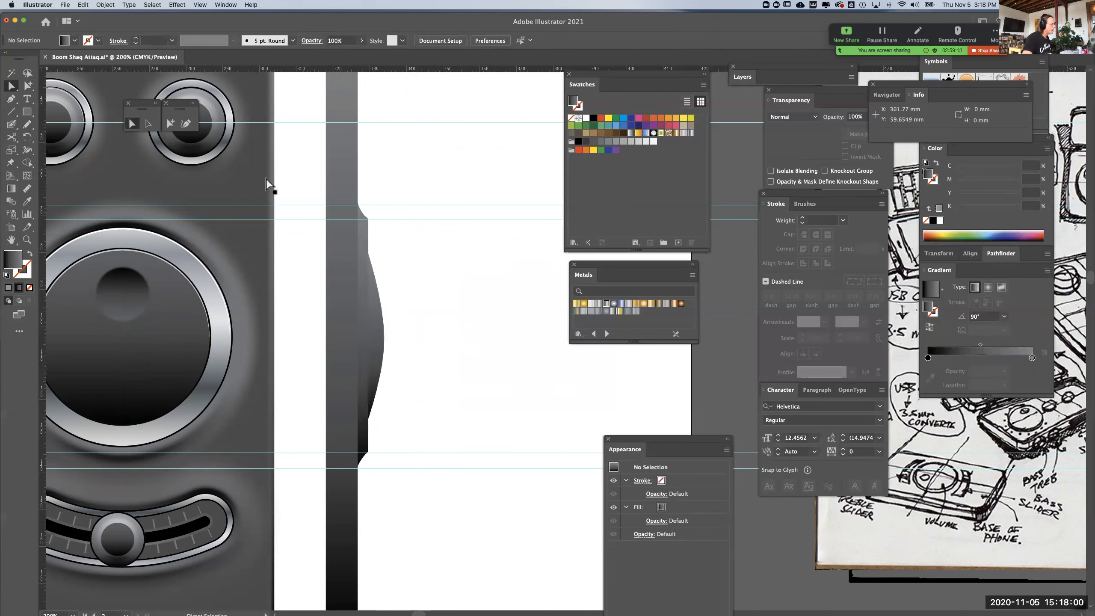
left_click(385, 340)
left_click_drag(387, 340, 386, 336)
left_click(408, 330)
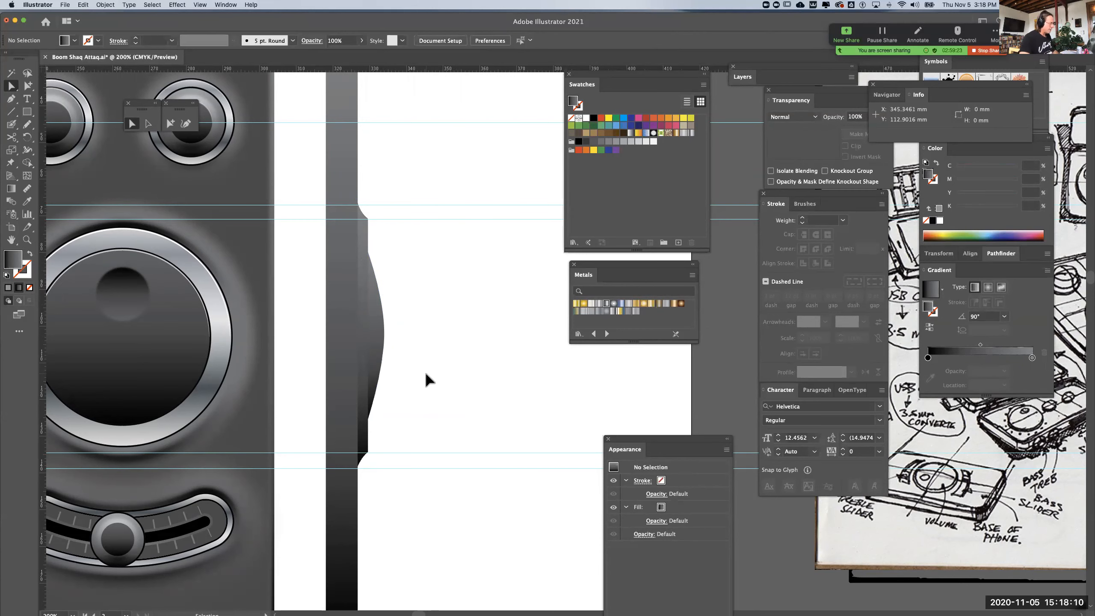
Add horizontal guides for the dial's finger dimple at about Y 83.7 mm and 98.6 mm, extending across the dome profile
key("super+minus")
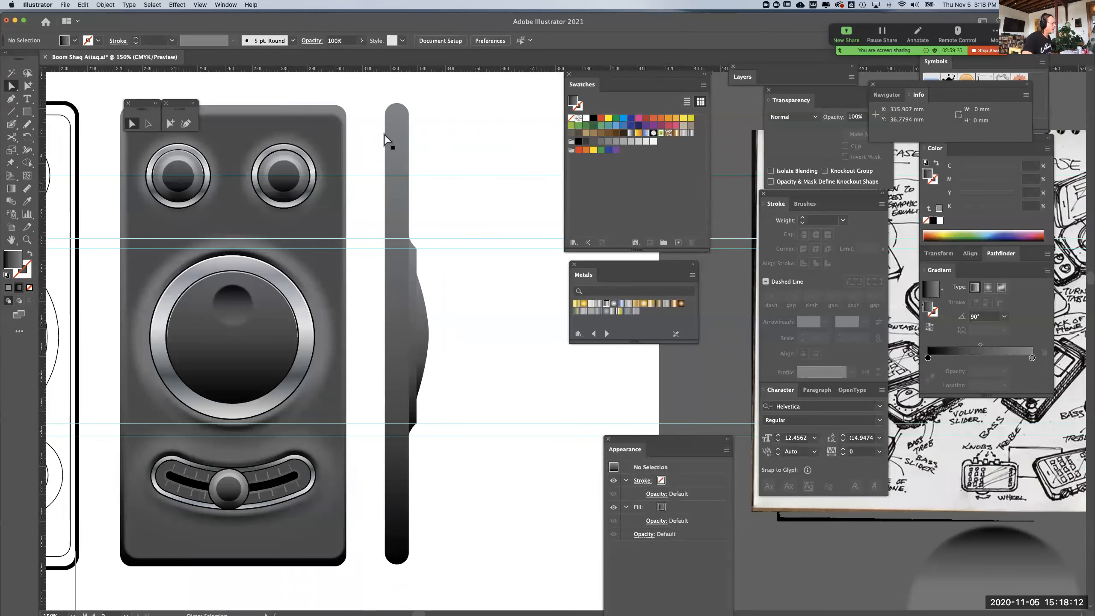
left_click_drag(382, 75, 331, 284)
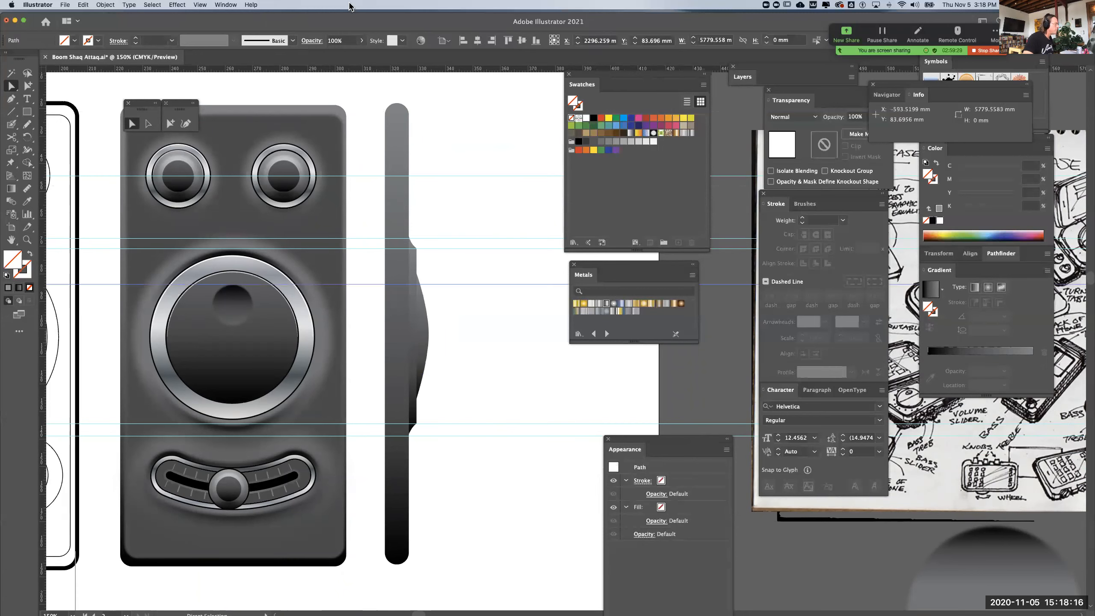
left_click_drag(368, 72, 348, 325)
key("super+equal")
key("super+equal")
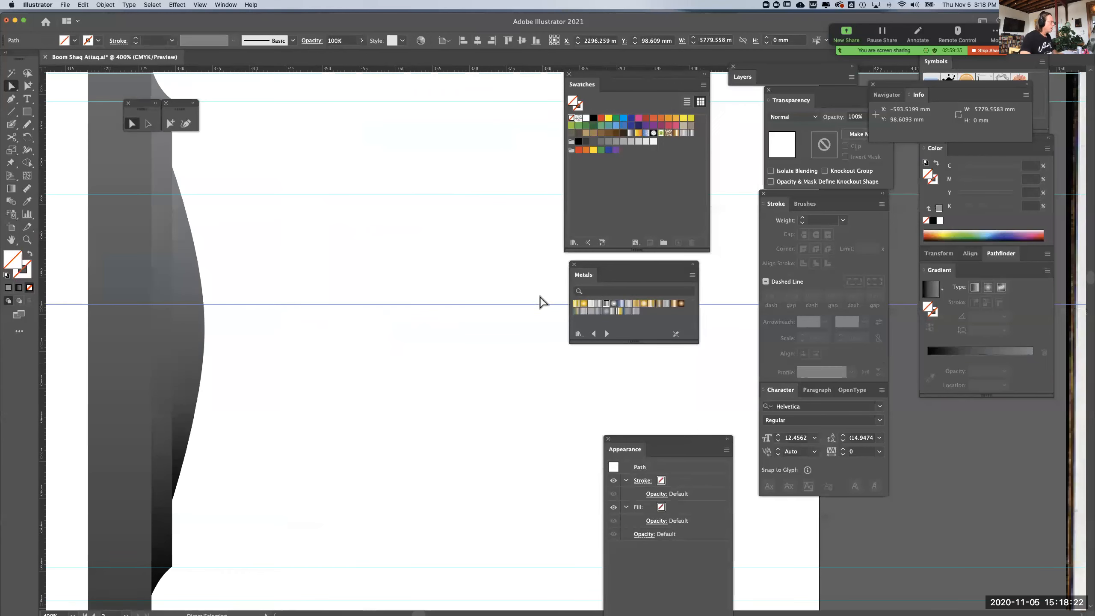
key("super+equal")
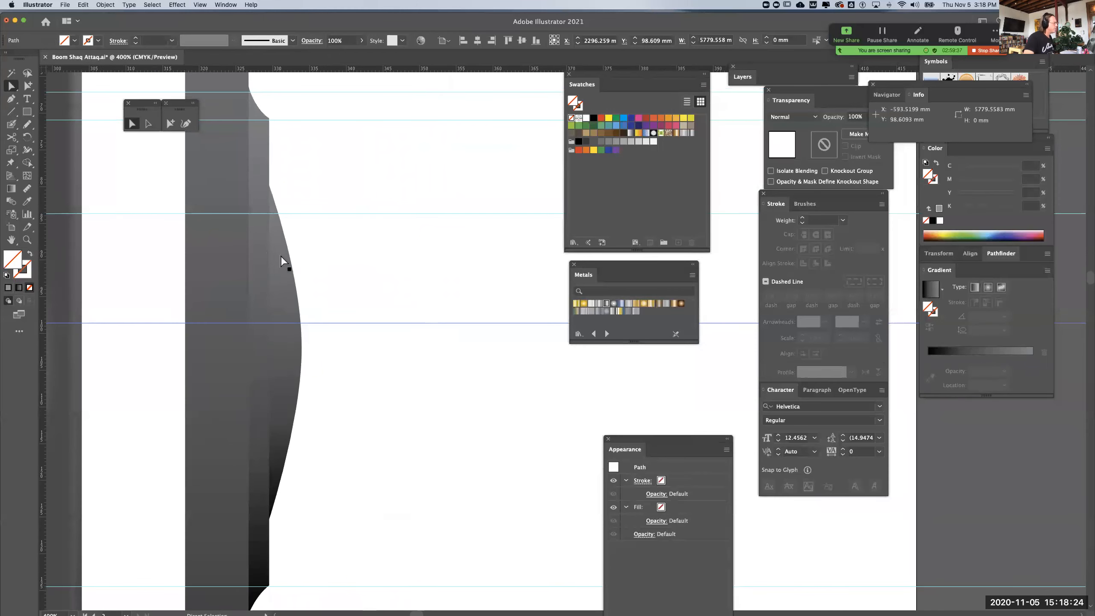
Select the dome profile, move the Info panel clear of the other panels, and show the Layers panel
left_click(285, 258)
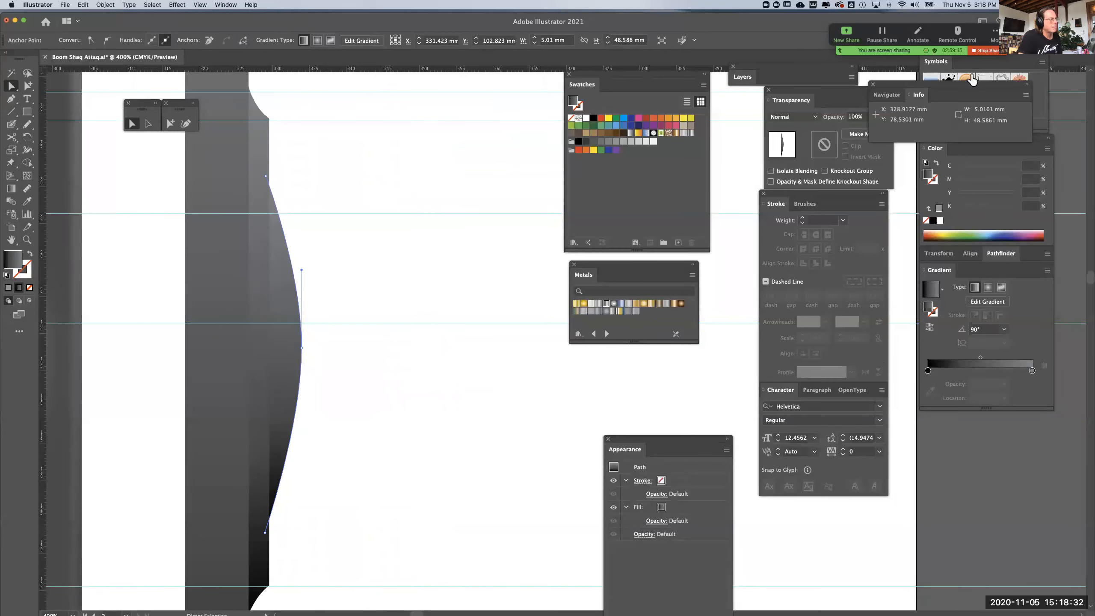
left_click_drag(970, 89, 1001, 611)
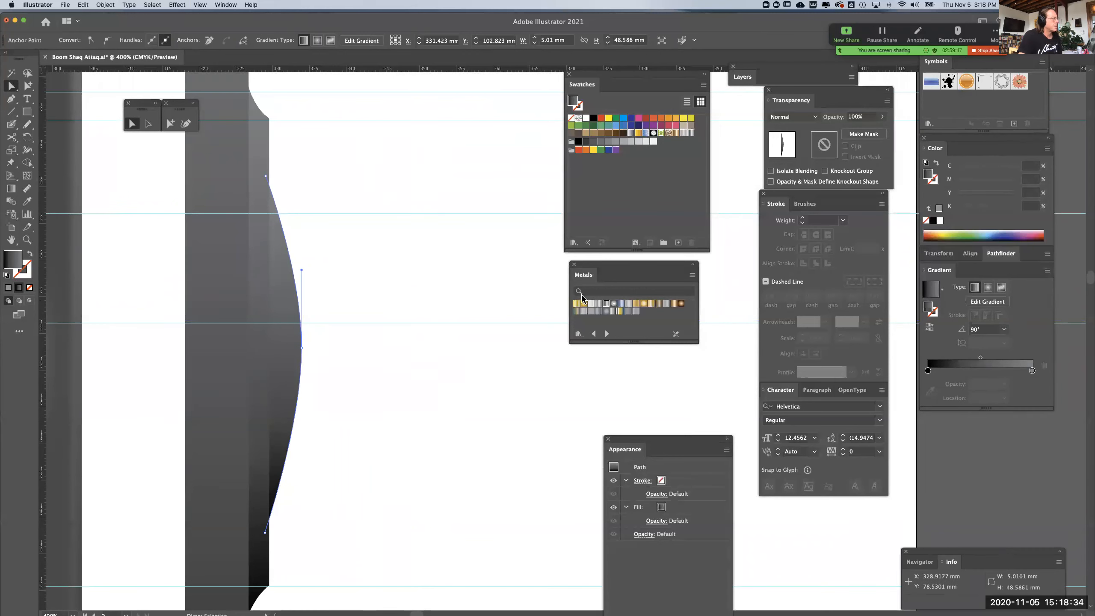
left_click(225, 5)
left_click(226, 247)
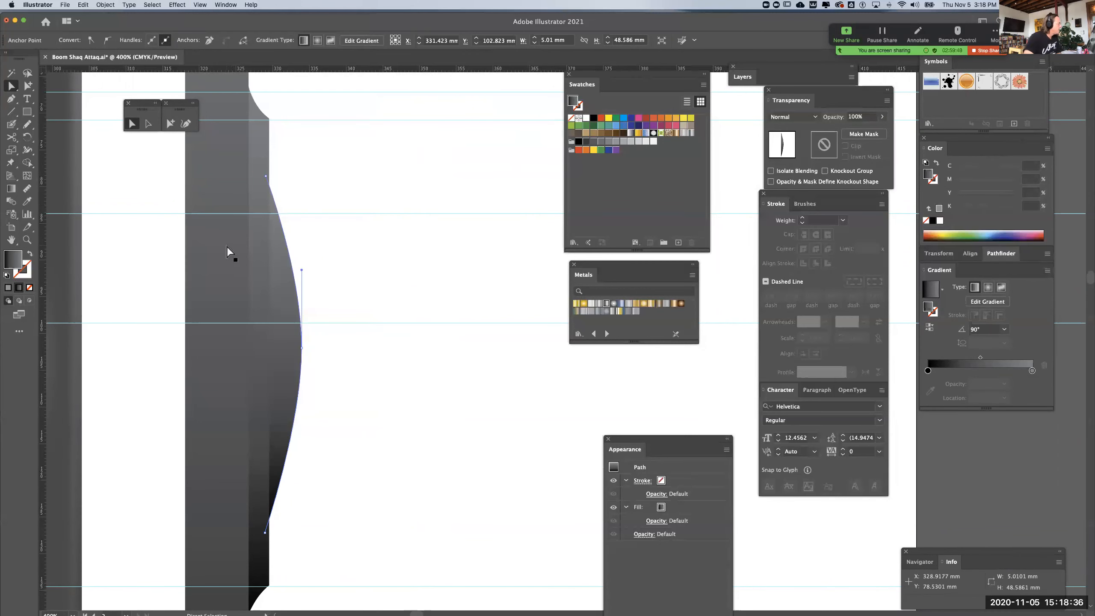
left_click(227, 5)
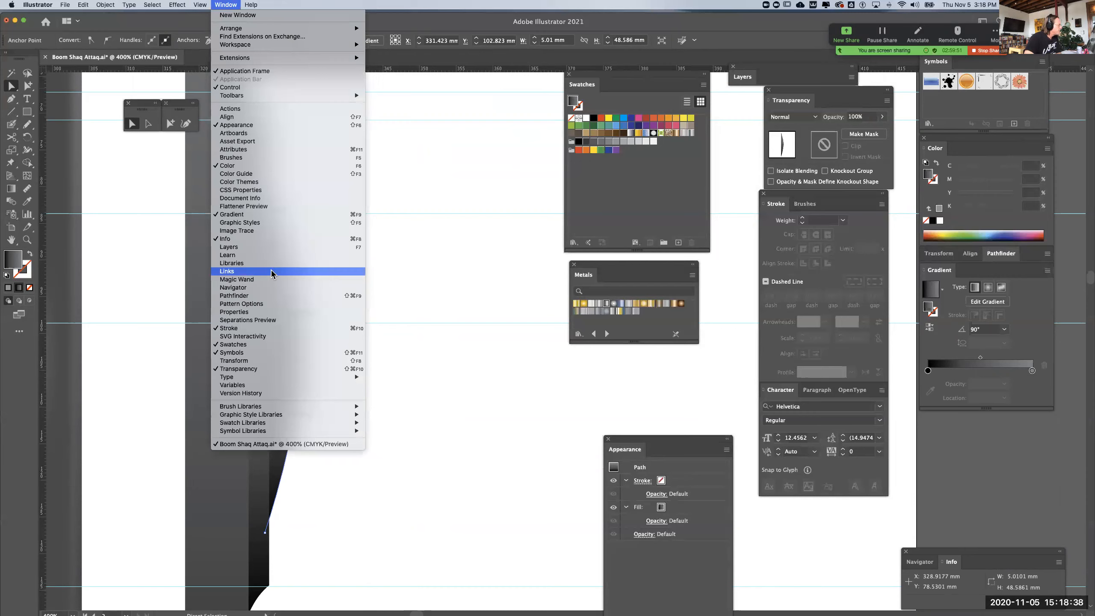
left_click(302, 247)
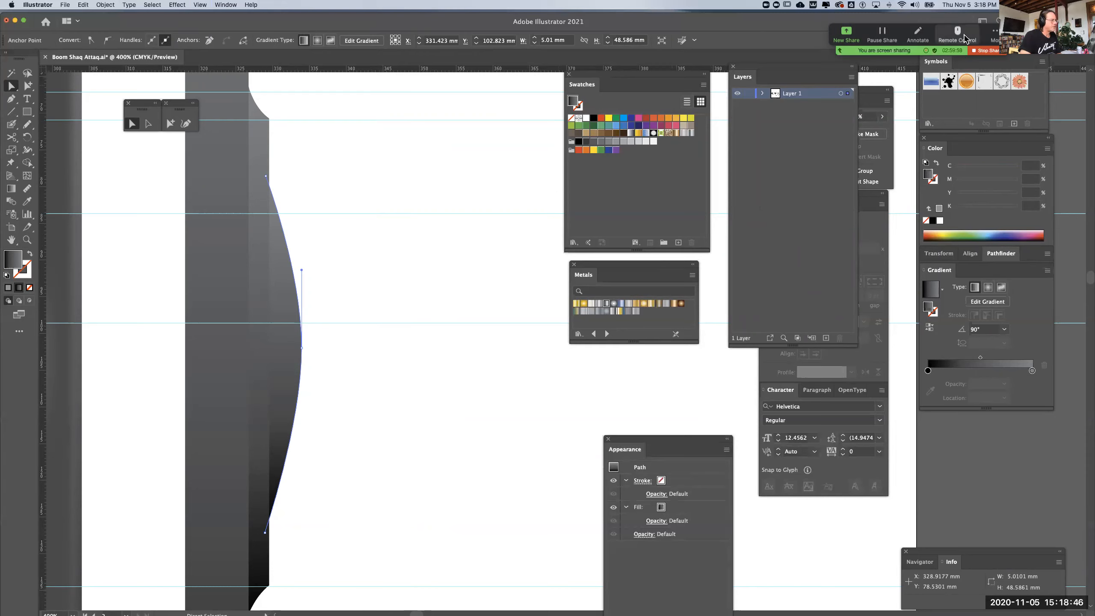
Change Layer 1's selection colour to Magenta in its layer options
double_click(822, 98)
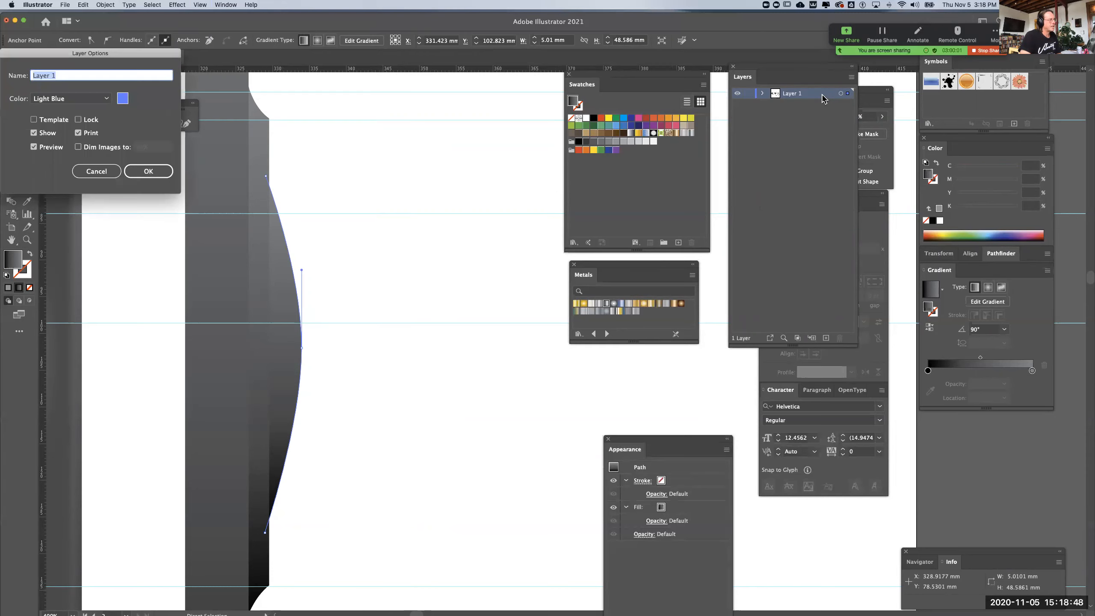
left_click(122, 101)
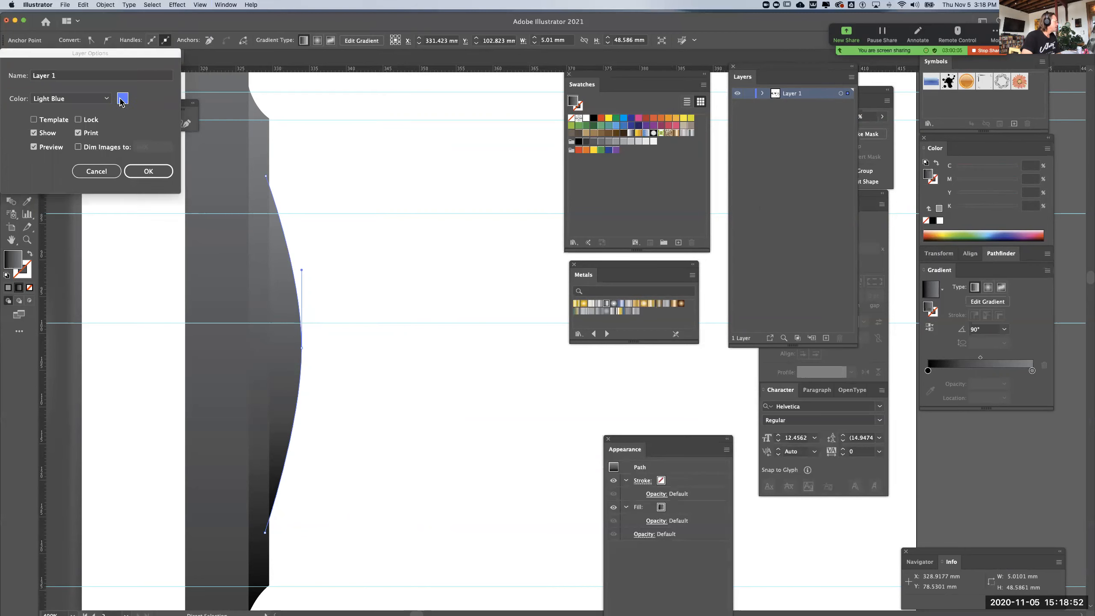
left_click(183, 203)
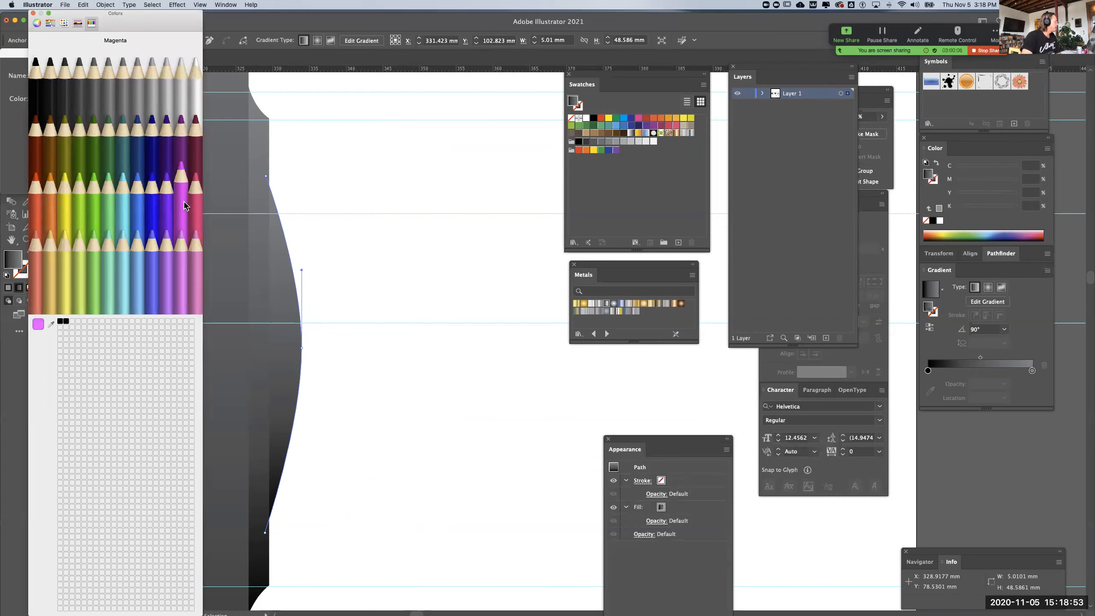
left_click(33, 13)
left_click(147, 172)
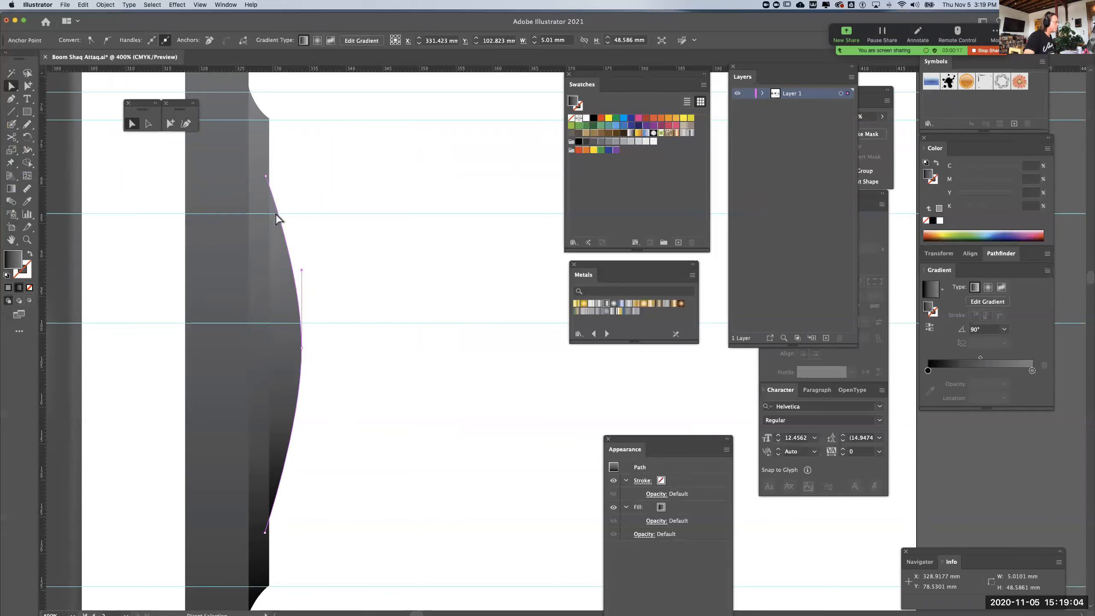
Add two anchor points to the dome profile's outer curve where the finger dimple guides cross it, at about Y 83.6 mm and 98.5 mm
left_click(12, 99)
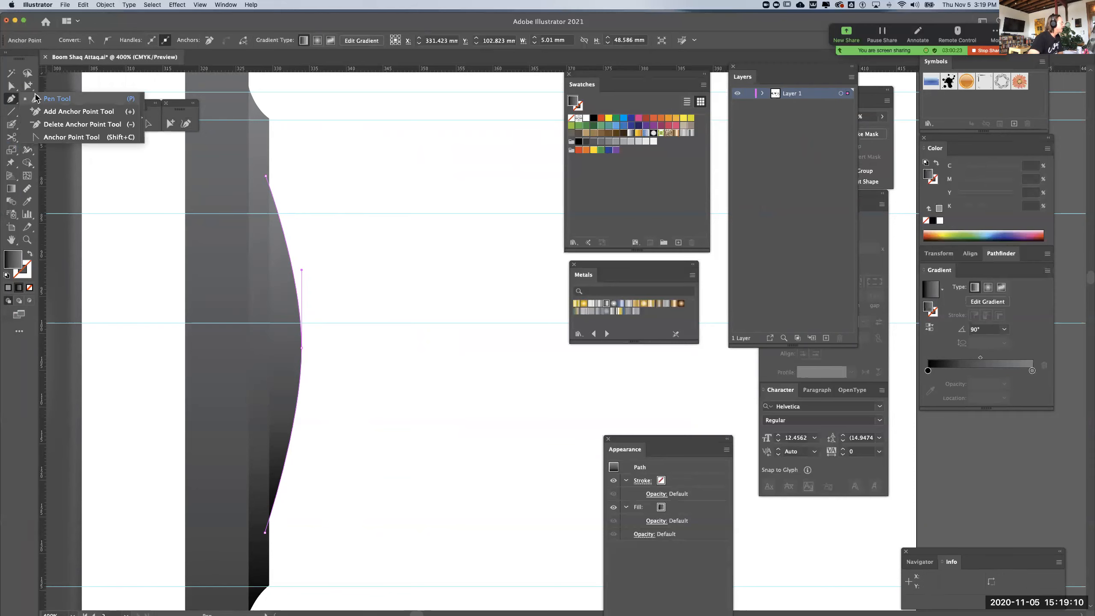
left_click(50, 113)
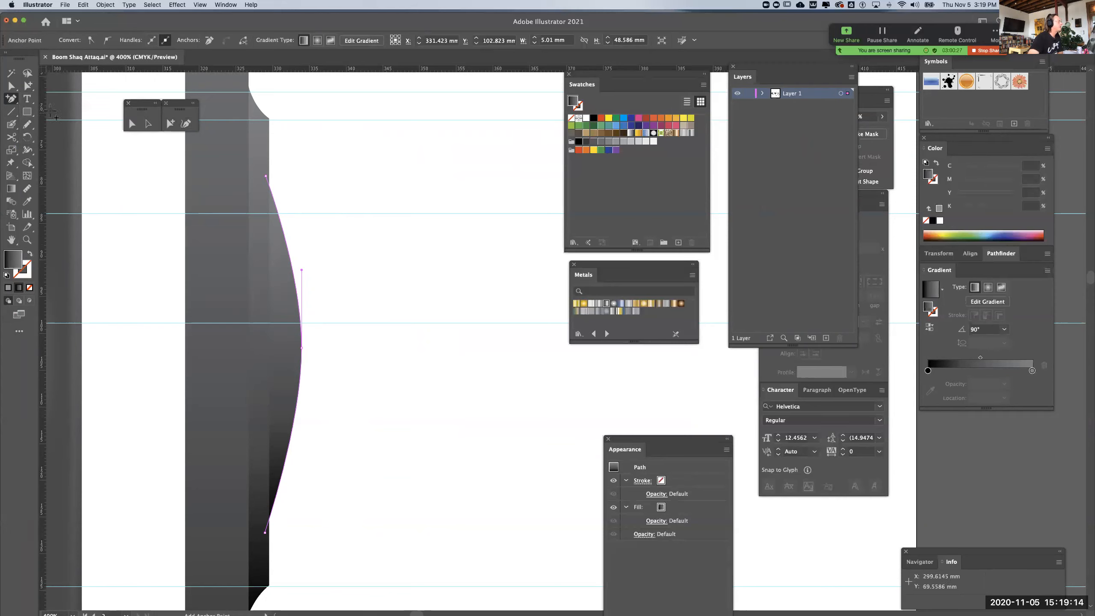
left_click(278, 213)
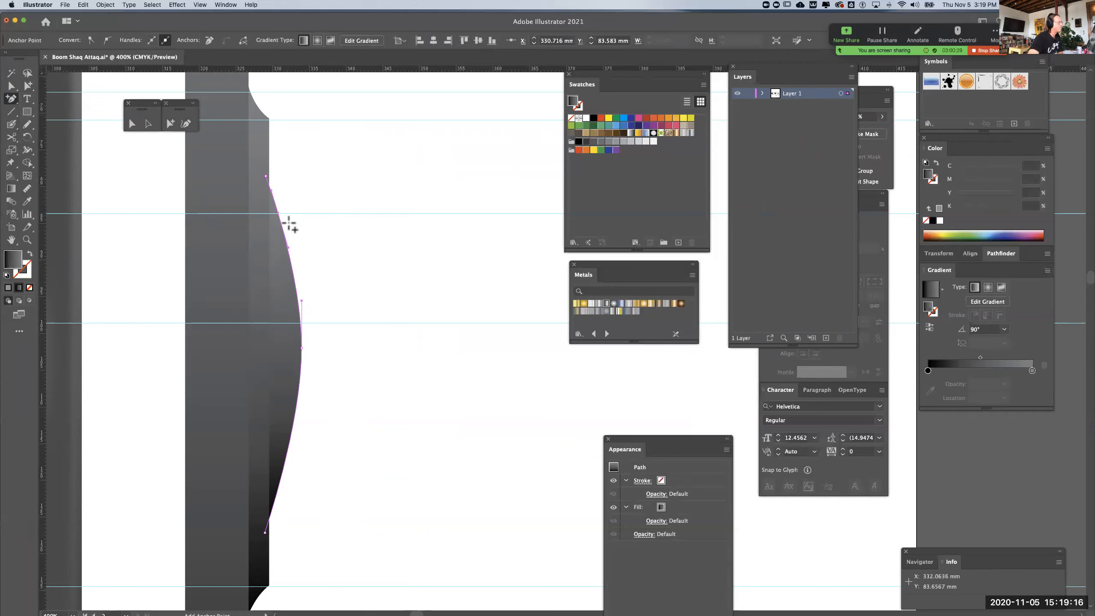
left_click(301, 323)
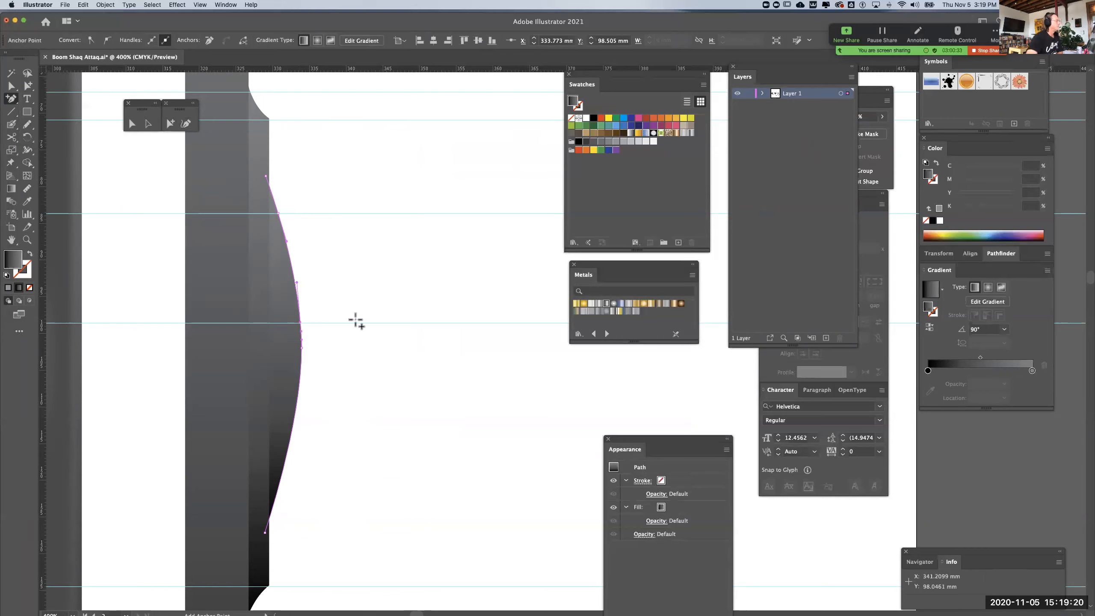
Bend the segment between the two added anchor points inward with the Anchor Point tool to form the concave finger dimple
left_click(137, 125)
left_click_drag(287, 241, 279, 214)
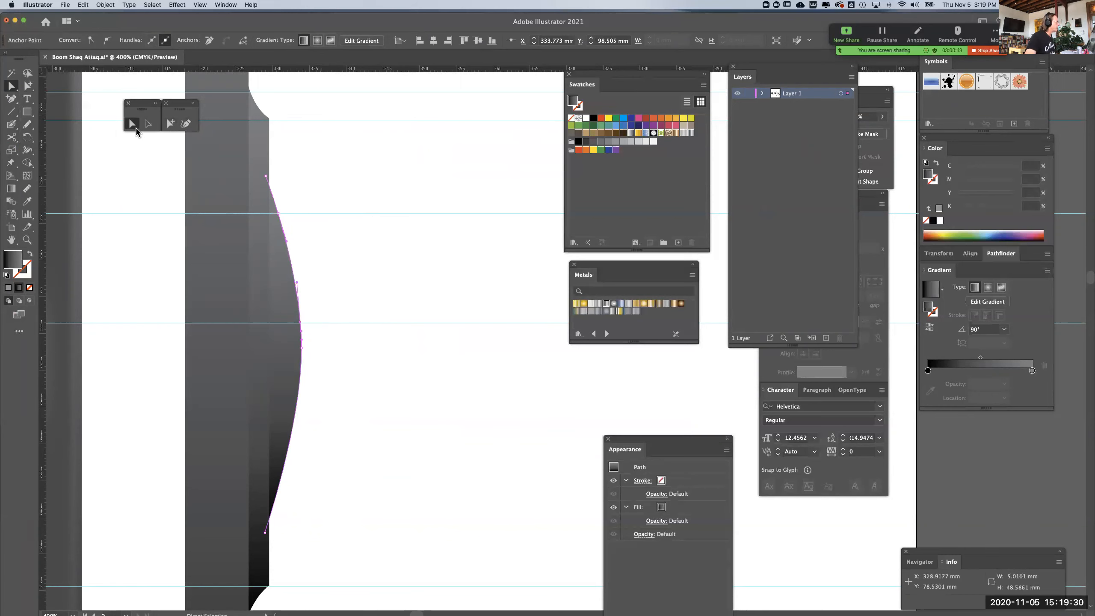
left_click(11, 98)
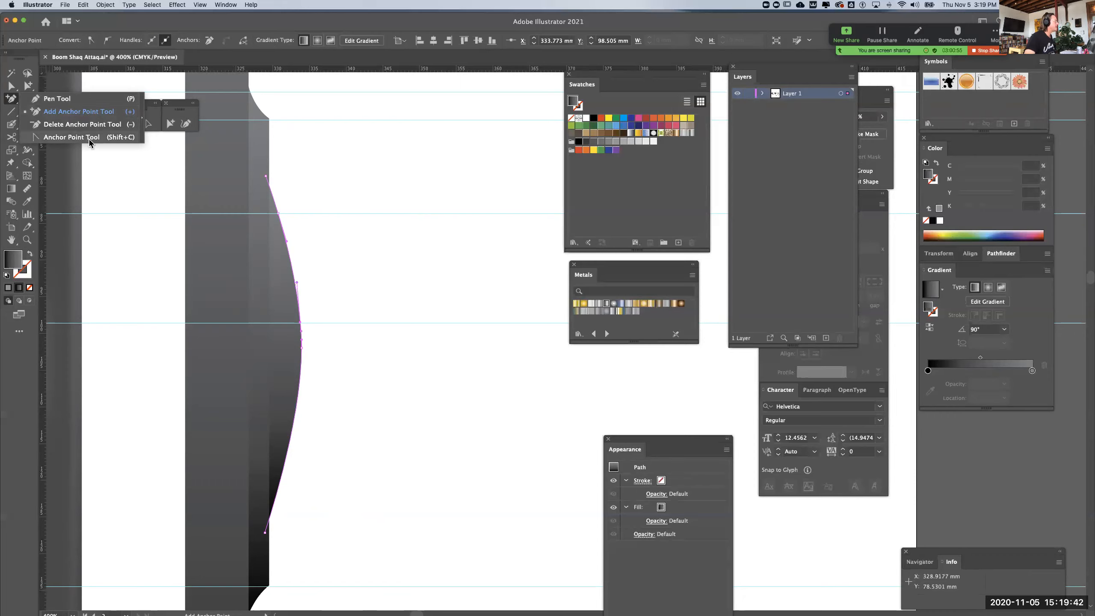
left_click(78, 137)
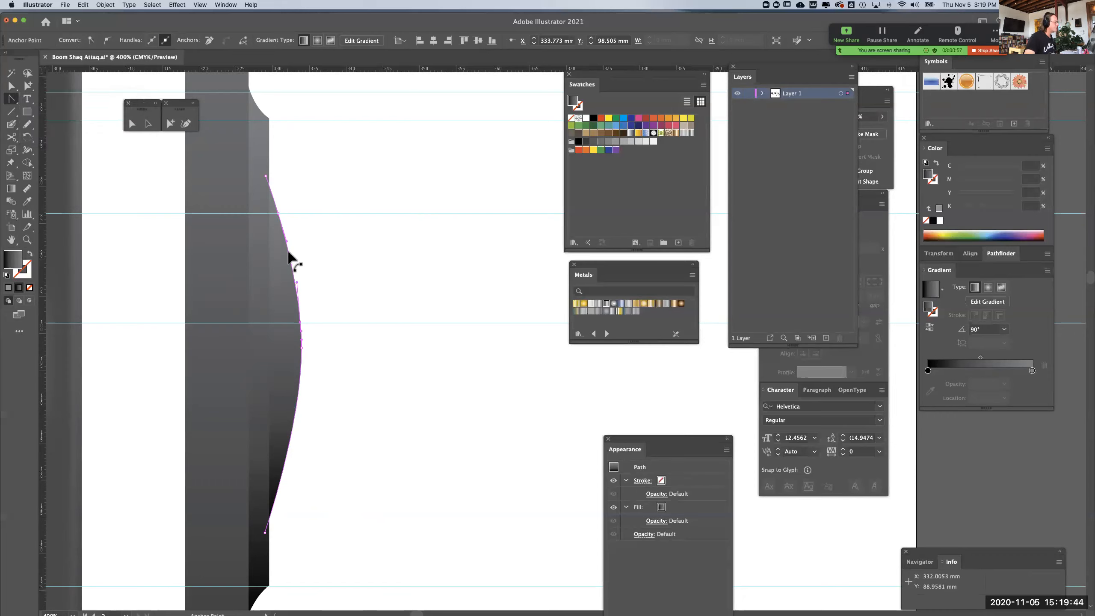
left_click_drag(288, 244, 286, 294)
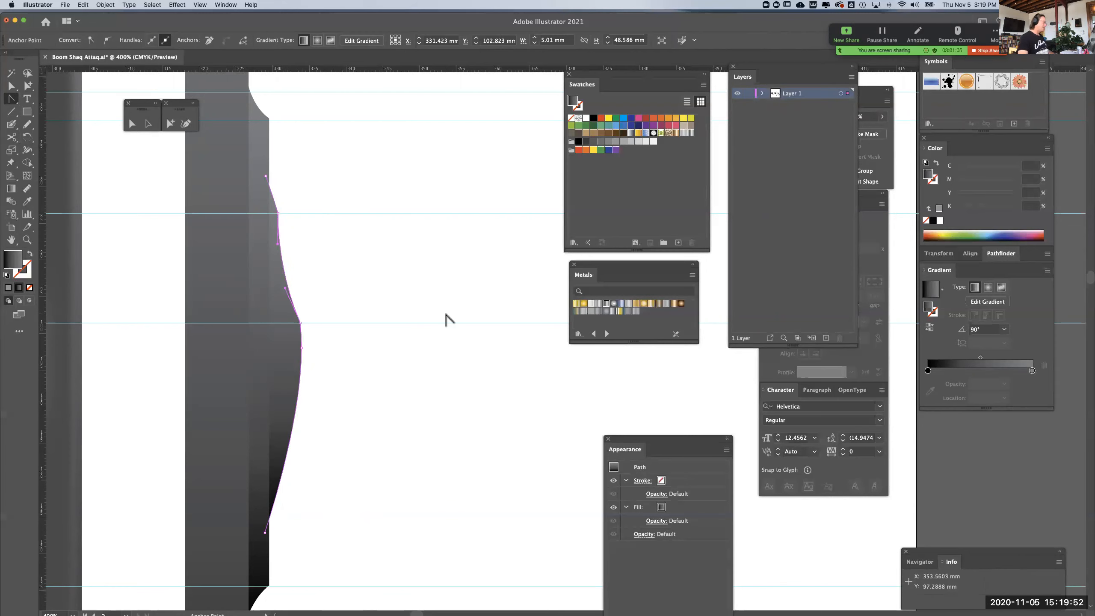
Duplicate the raised dial base profile in the side view and place the copy higher up, level with the small upper dials
key("super+minus")
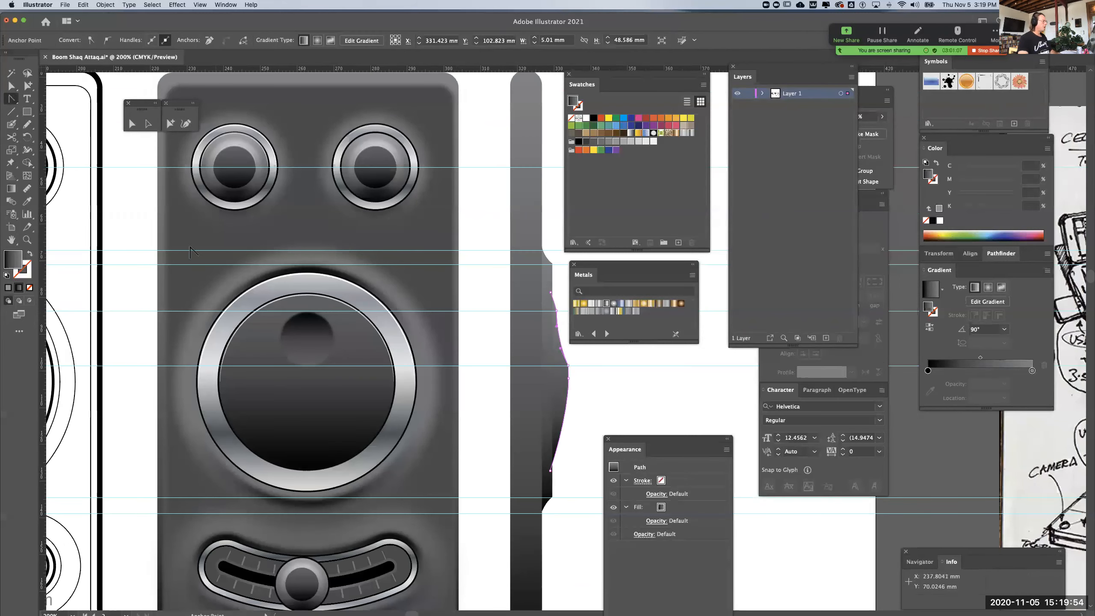
left_click(28, 86)
left_click(141, 152)
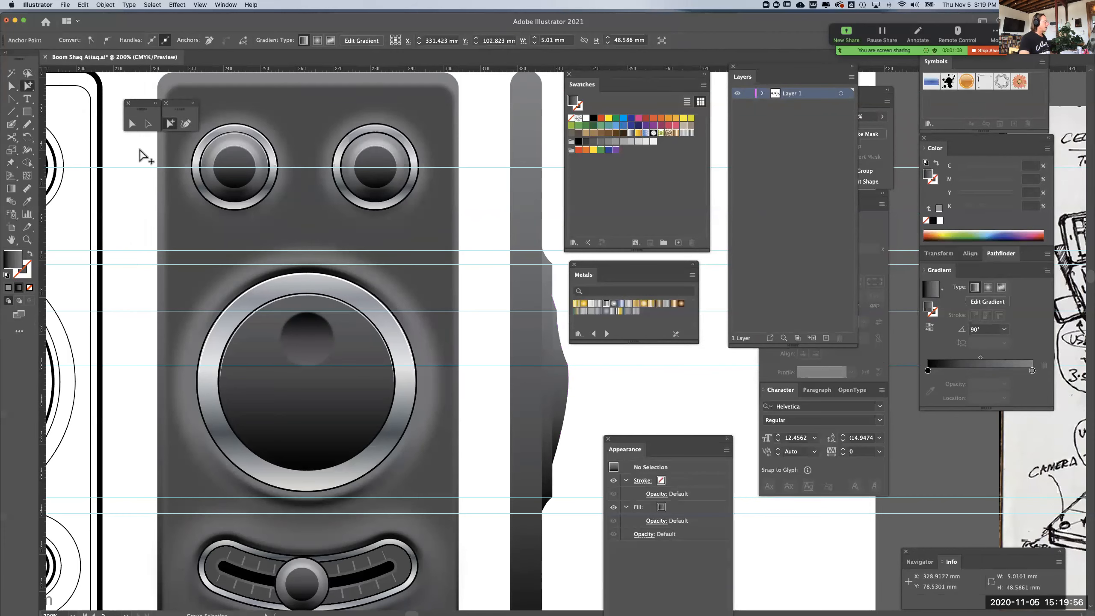
left_click_drag(303, 238, 201, 254)
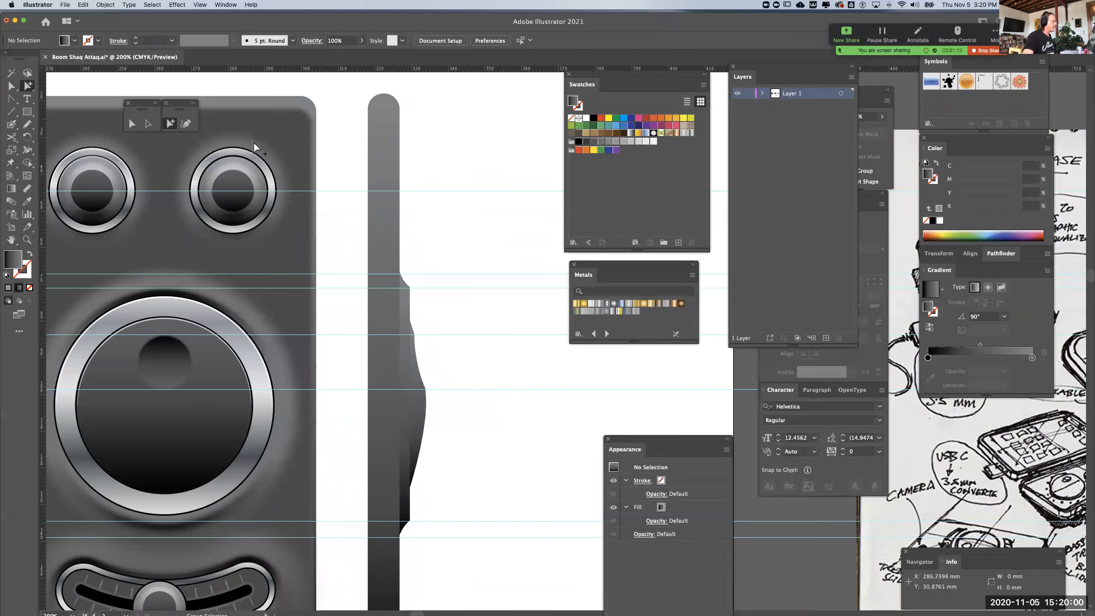
left_click_drag(263, 197, 309, 260)
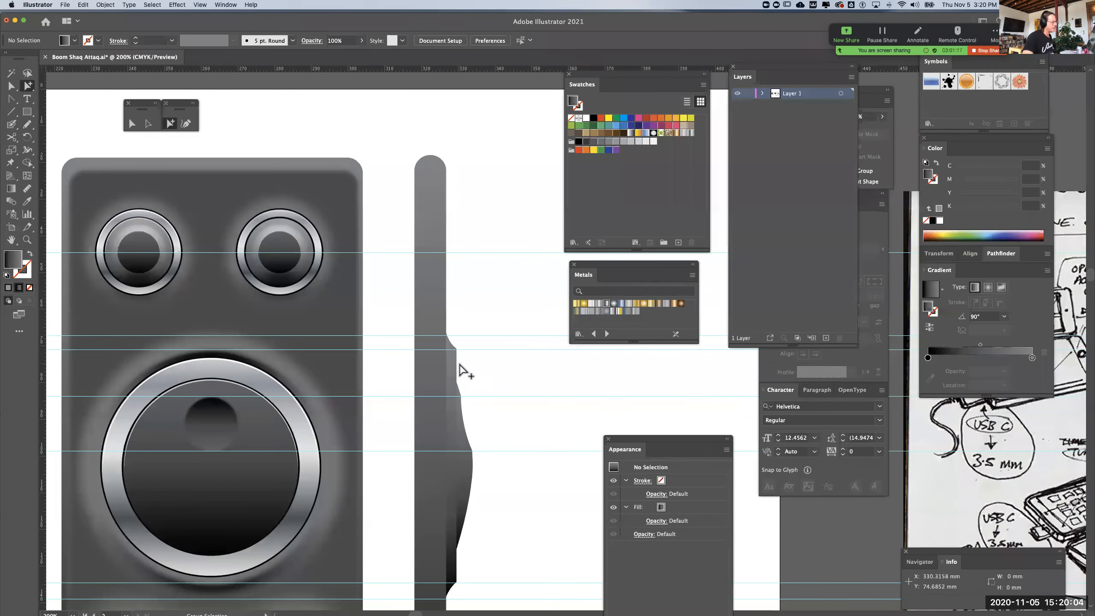
left_click_drag(453, 367, 455, 241)
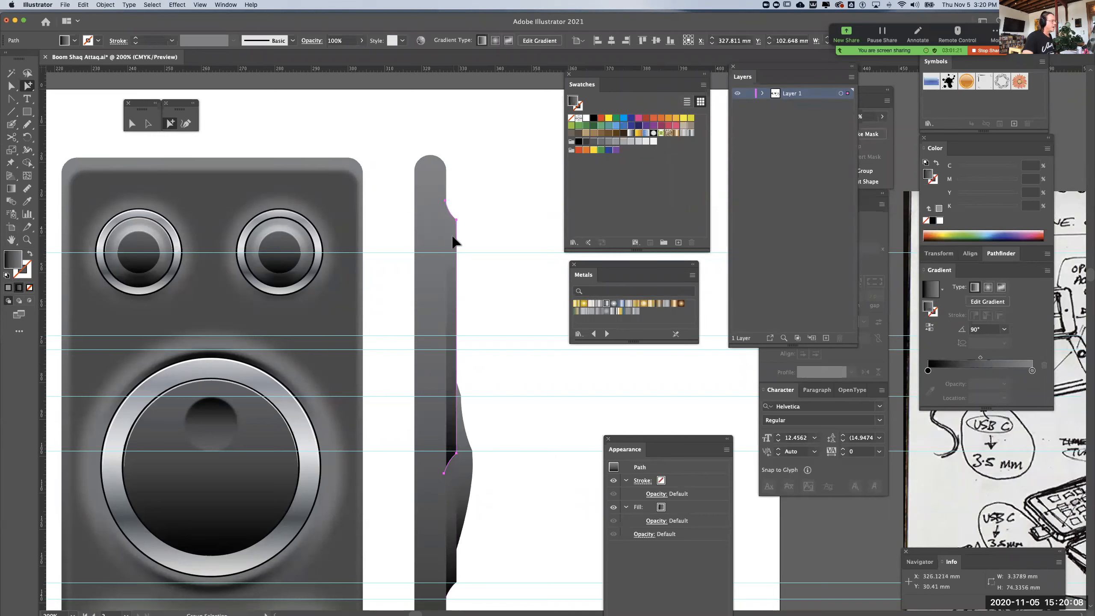
Add horizontal guides at the upper and lower edges of the small dials and align the copied profile's upper corner with the upper guide
left_click_drag(419, 69, 398, 212)
left_click(452, 234)
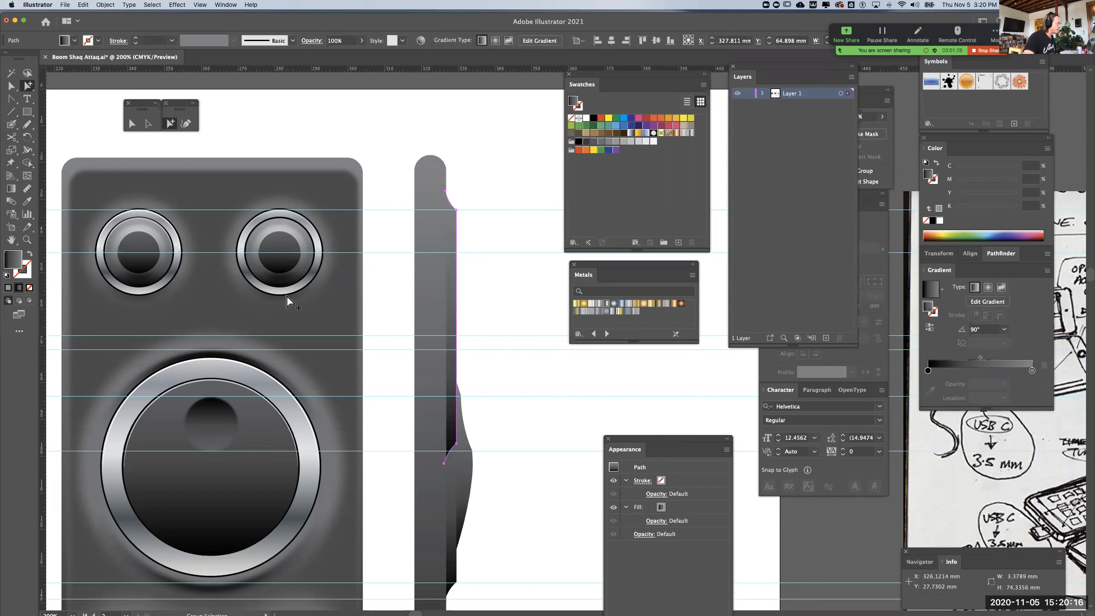
left_click_drag(412, 76, 368, 295)
left_click(453, 275)
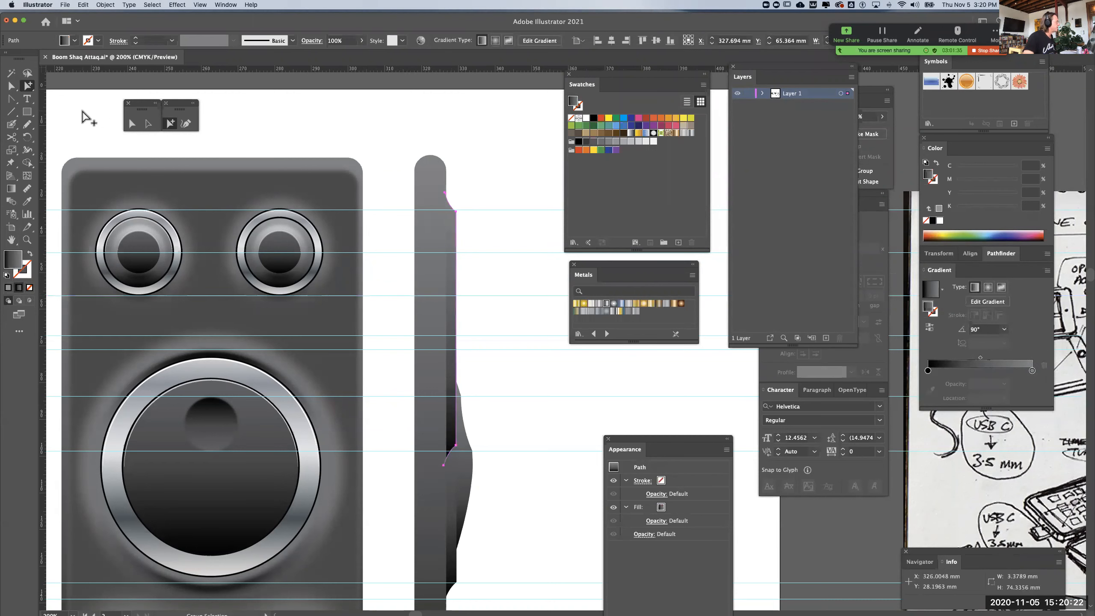
Shorten the copied profile to about 33 mm tall by moving its lower anchor points up to the small dial's lower guide
key("v")
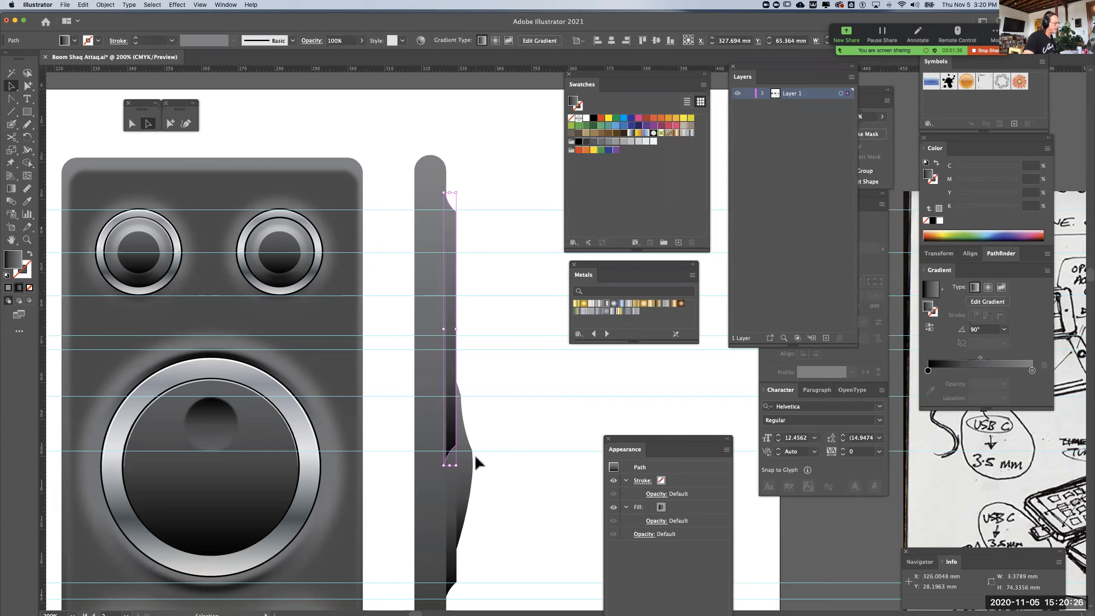
left_click(510, 371)
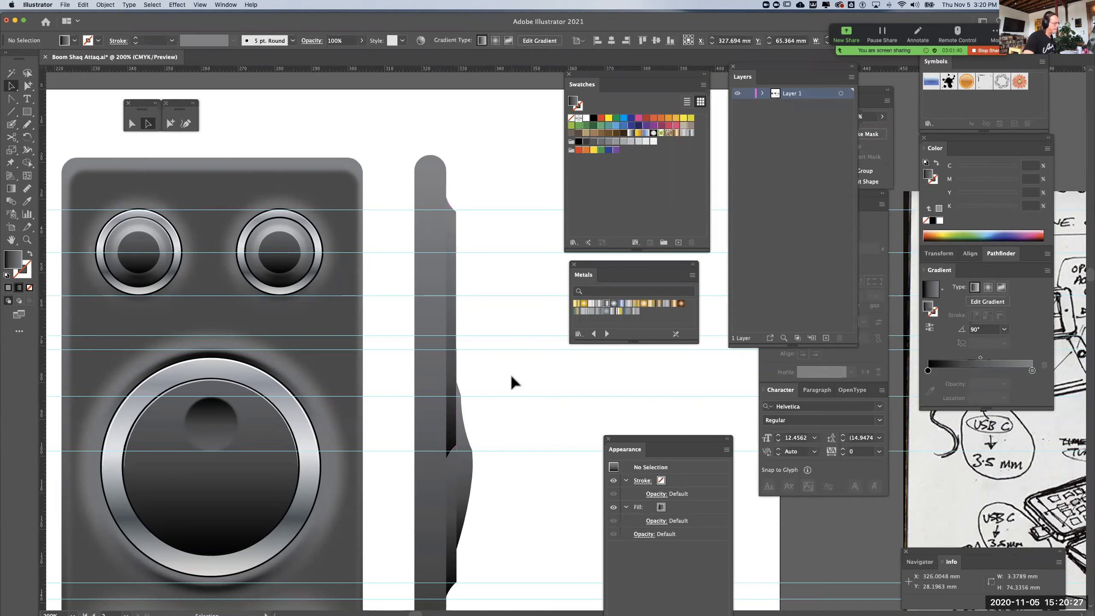
left_click(456, 446)
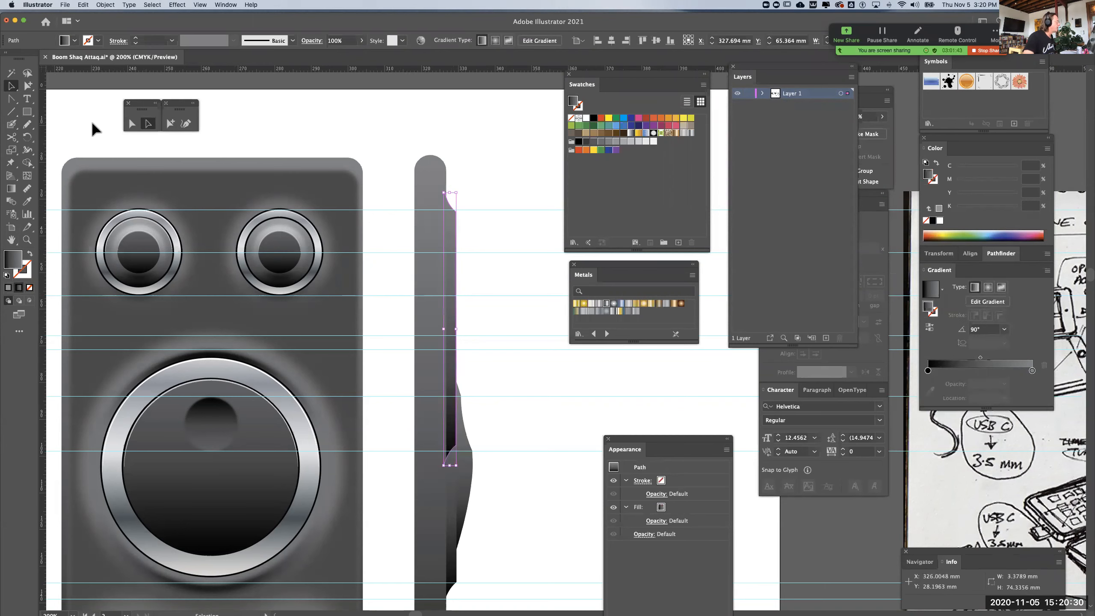
left_click(140, 125)
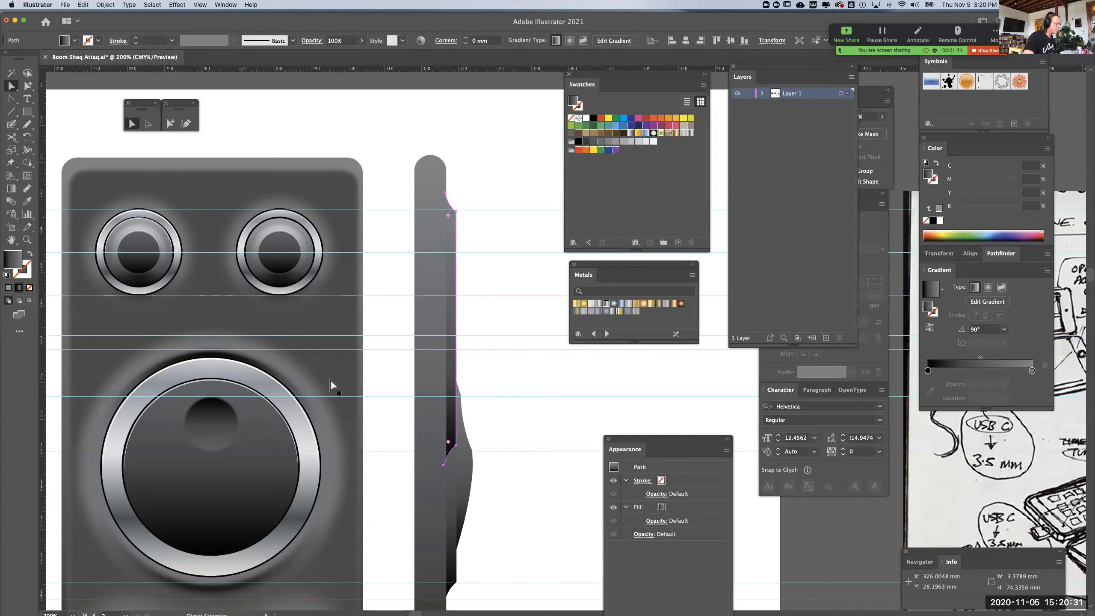
left_click(444, 466)
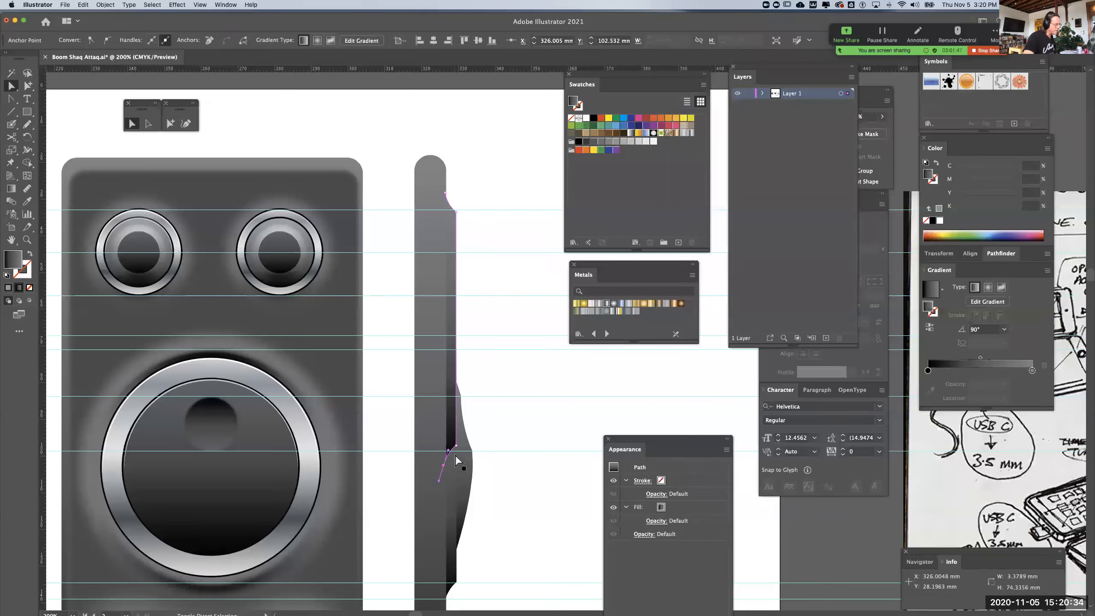
left_click_drag(456, 447, 454, 296)
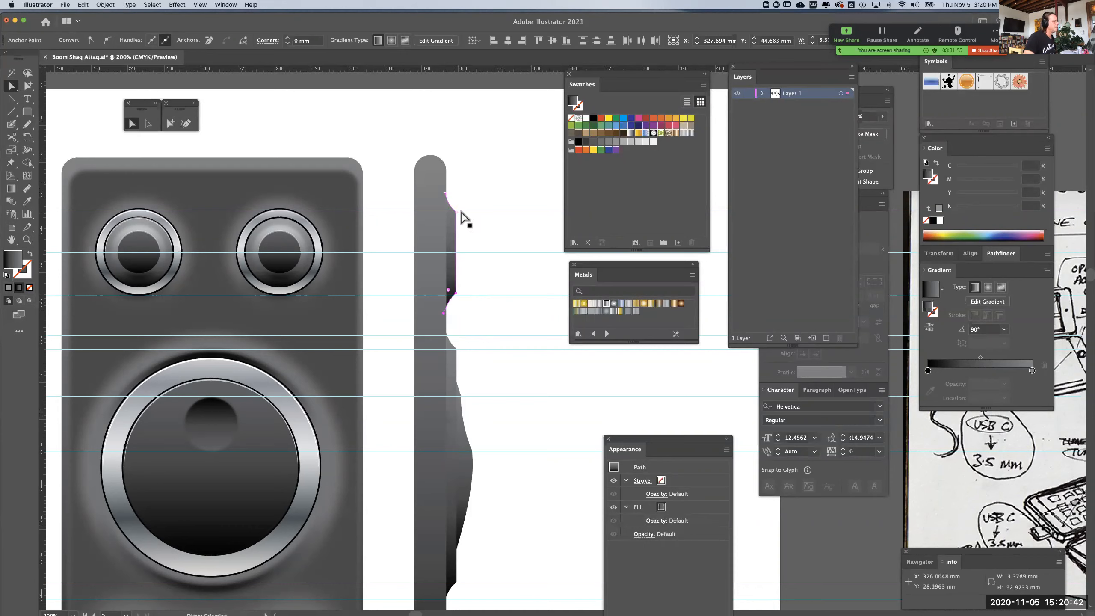
left_click(476, 168)
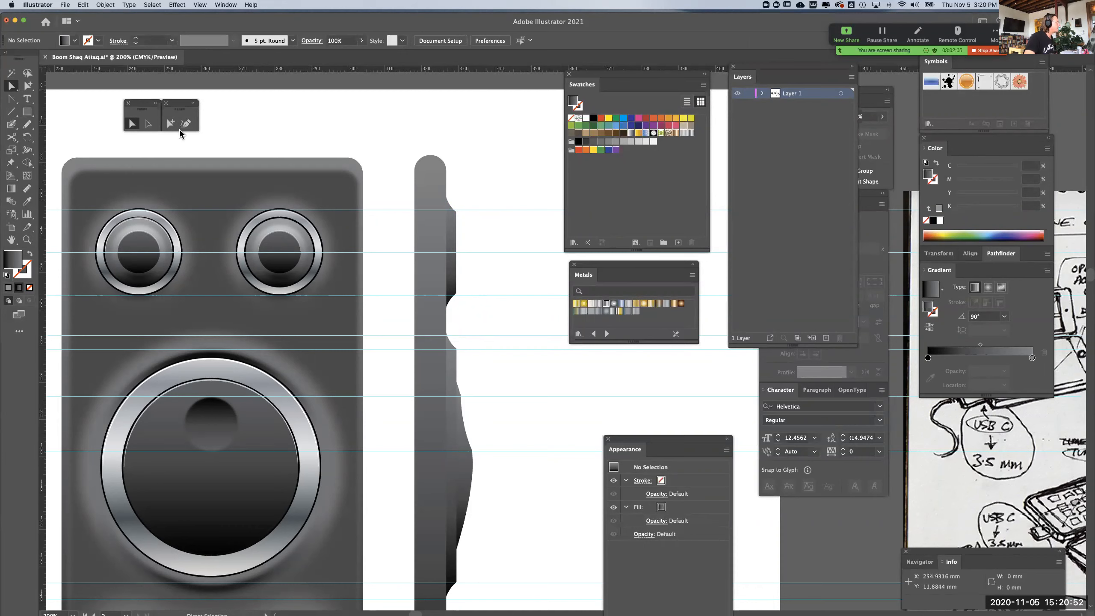
Draw a shallow outward-bulging curve with the Pen tool on the small dial's side profile, about 2.3 mm deep and 20.7 mm tall
left_click(10, 98)
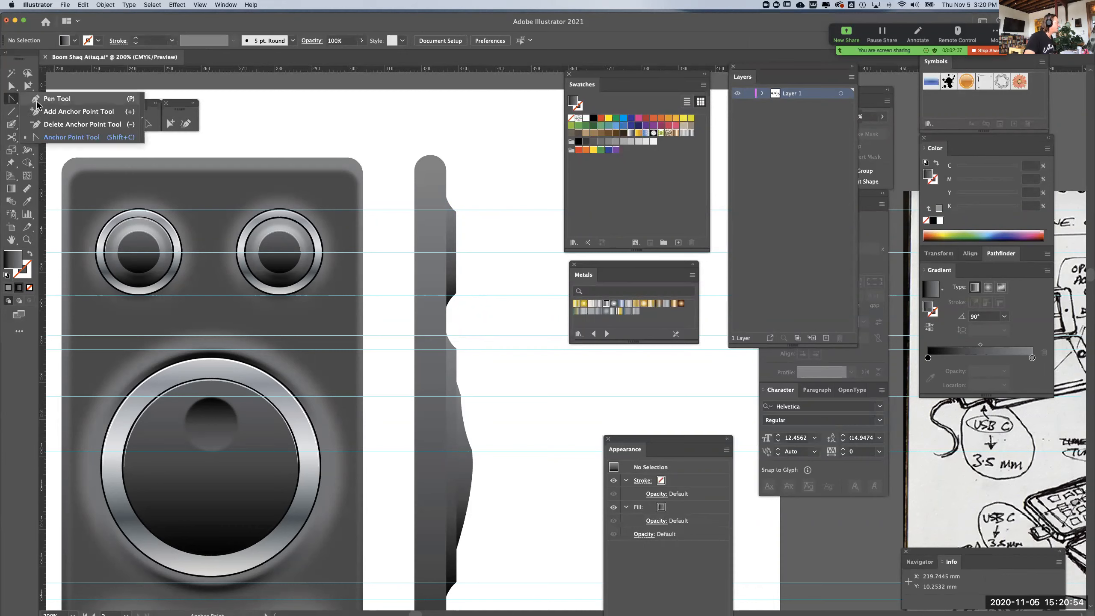
left_click(39, 101)
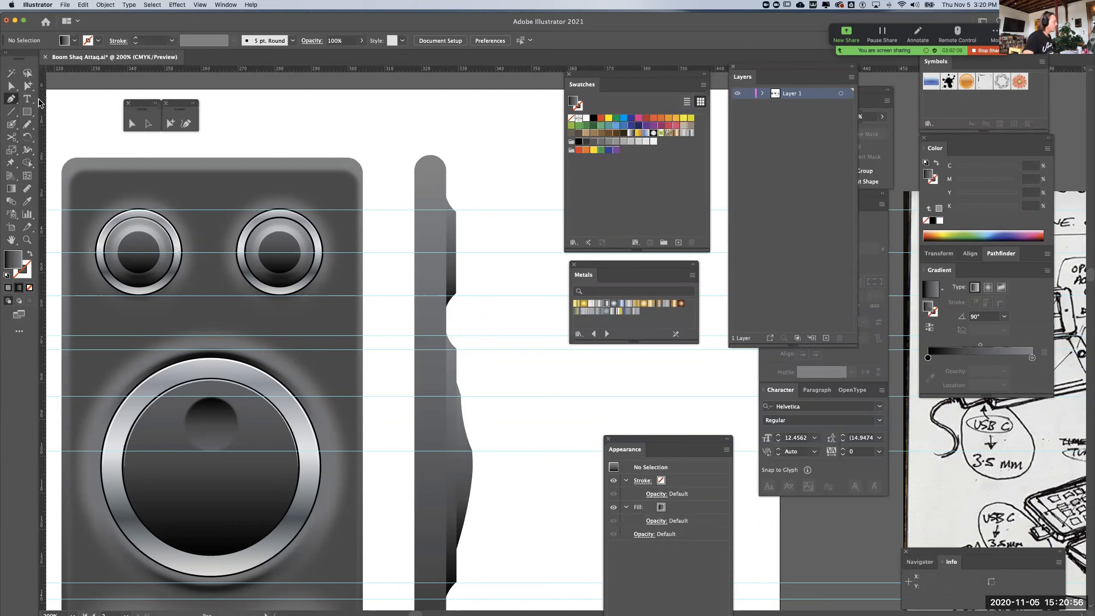
key("super+equal")
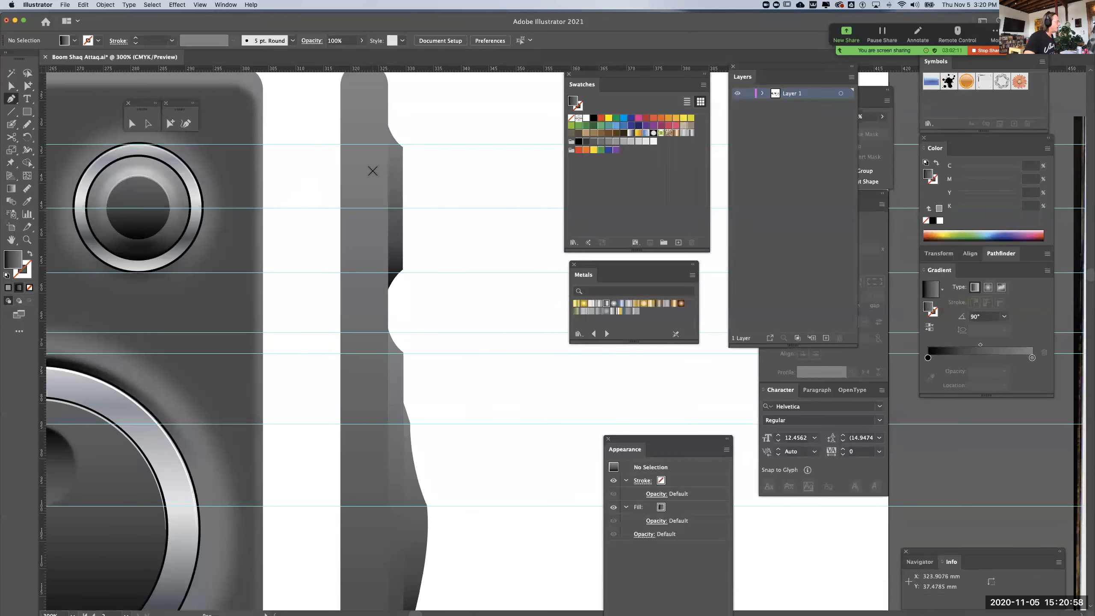
left_click(398, 159)
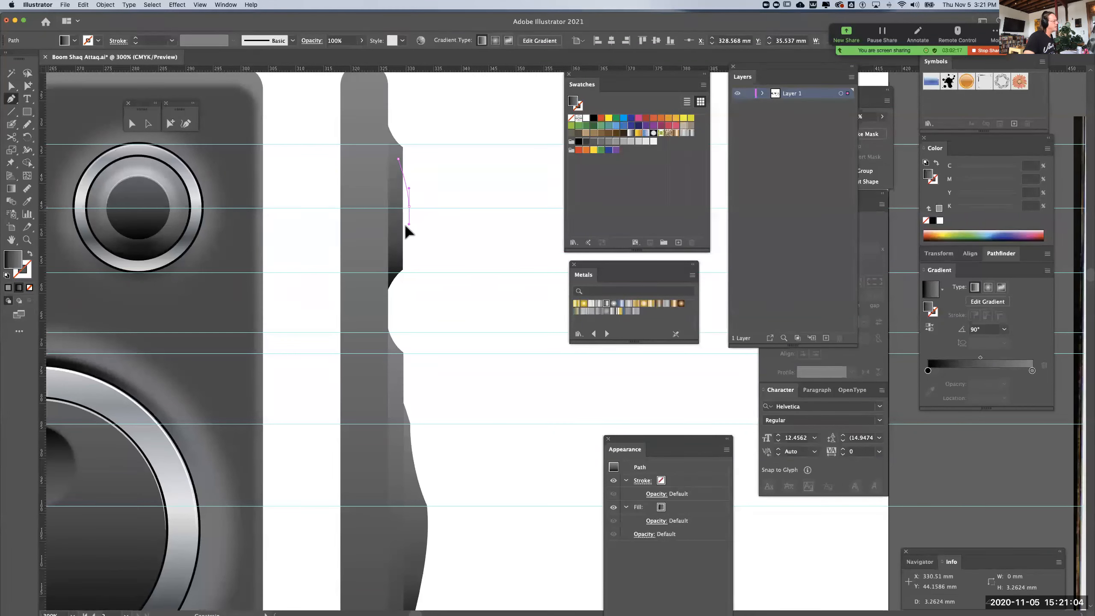
left_click_drag(406, 234, 408, 234)
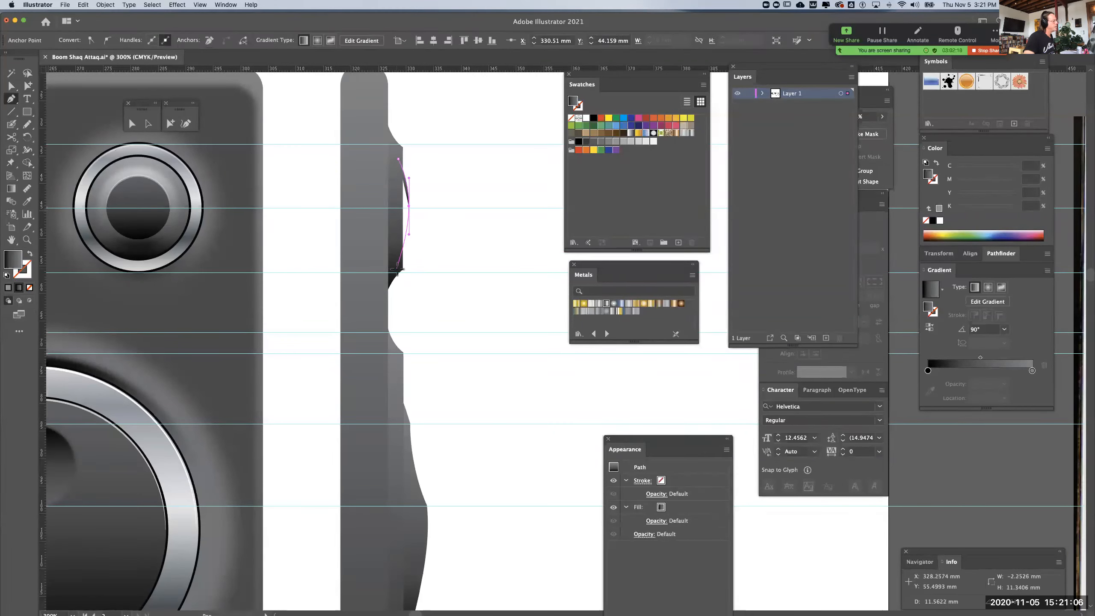
left_click(397, 273)
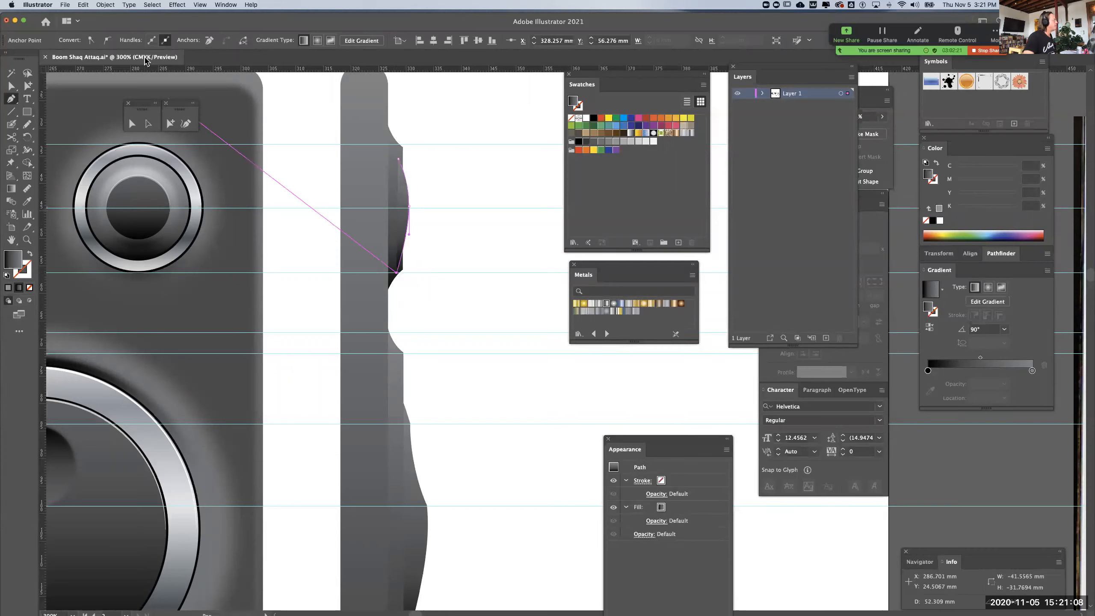
left_click(12, 87)
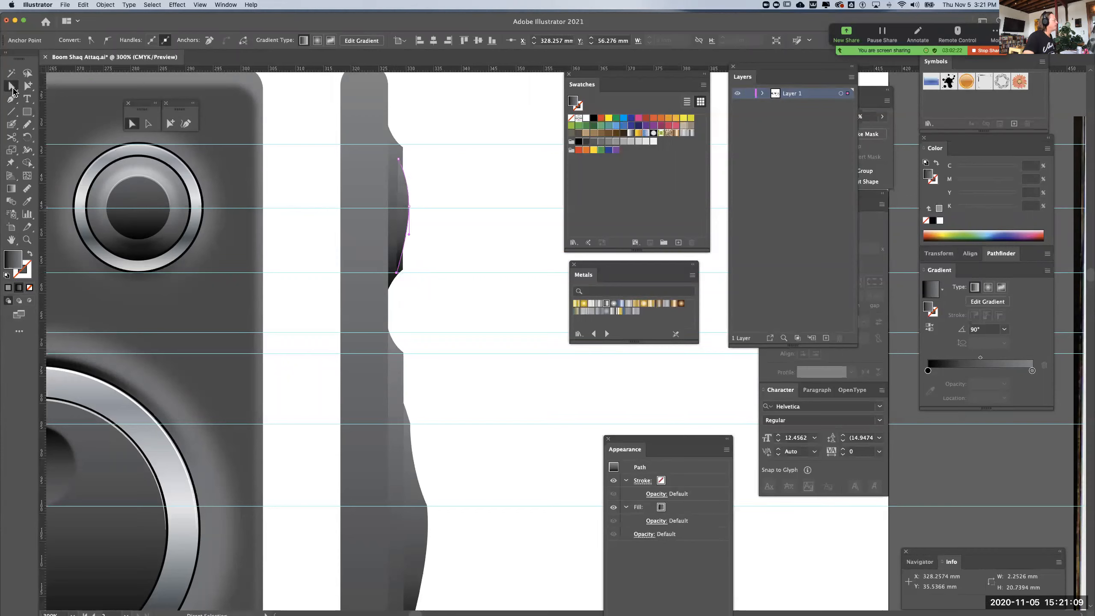
left_click(402, 183)
left_click(401, 190)
left_click(499, 122)
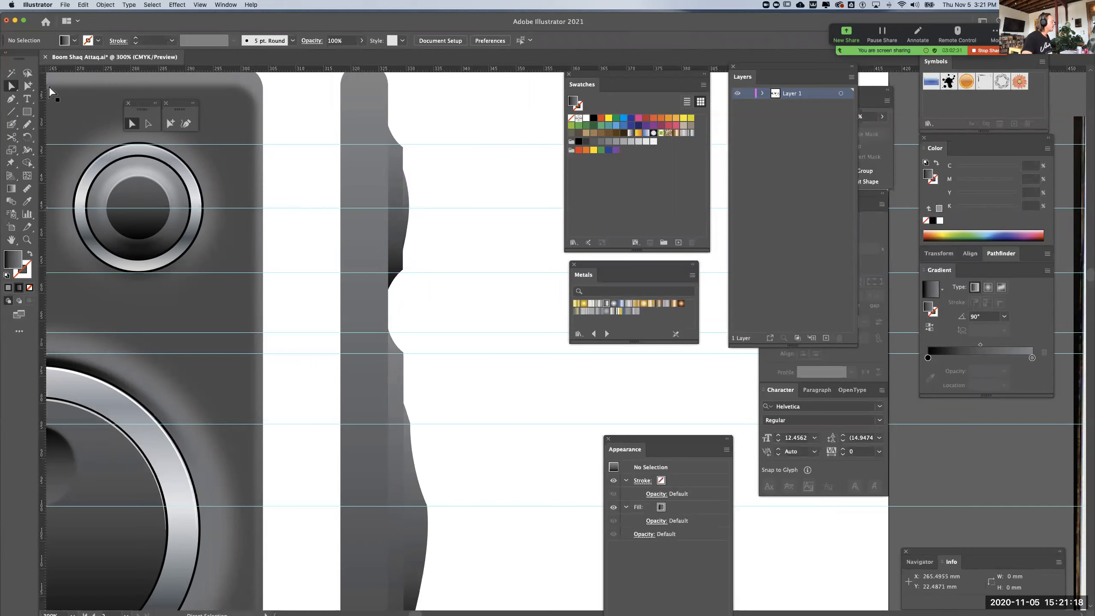
Draw a tapered knob with the Pen tool projecting about 9 mm from the small dial's bulge, narrower at its outer end
left_click(11, 99)
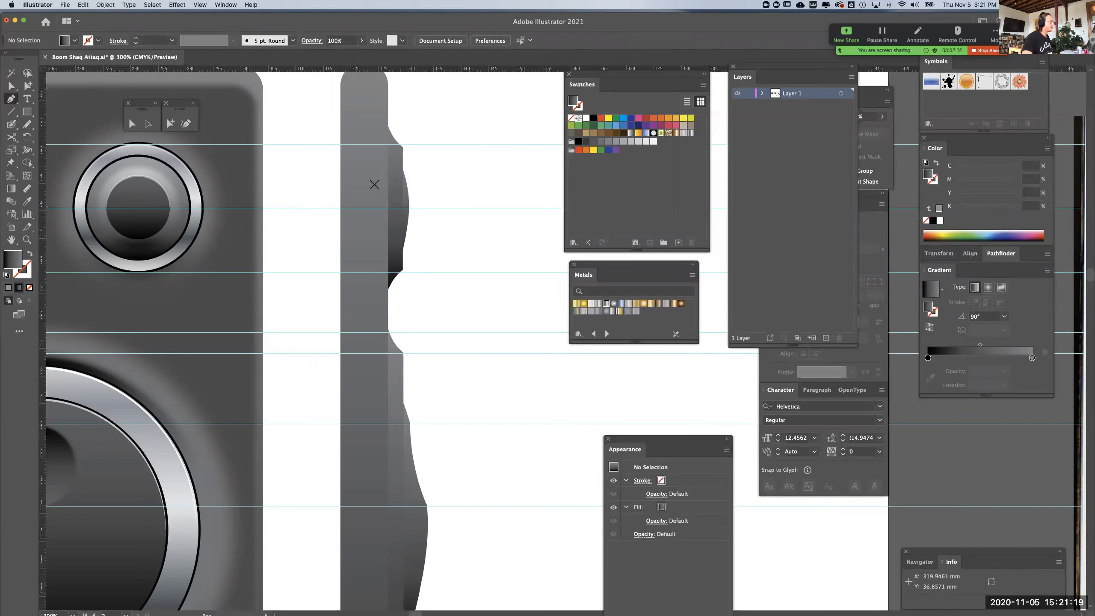
left_click(404, 180)
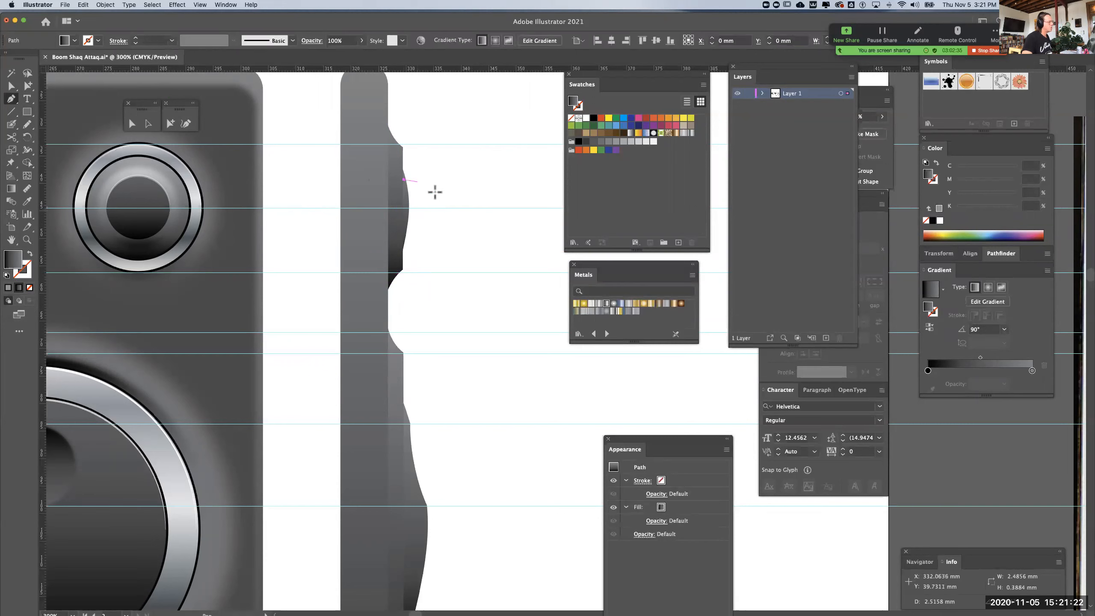
left_click(452, 186)
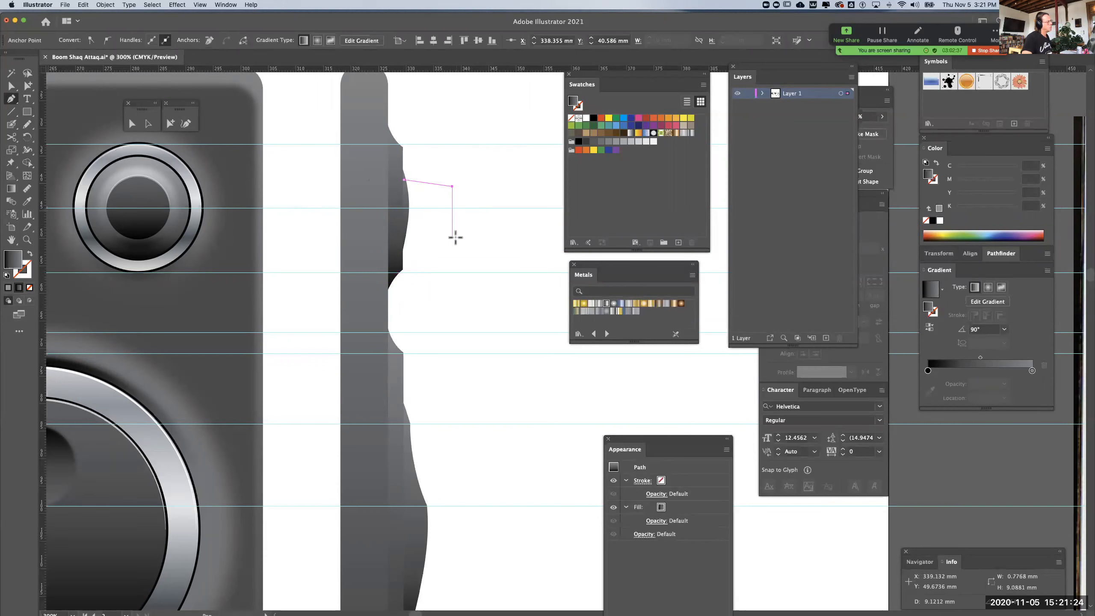
left_click(451, 230)
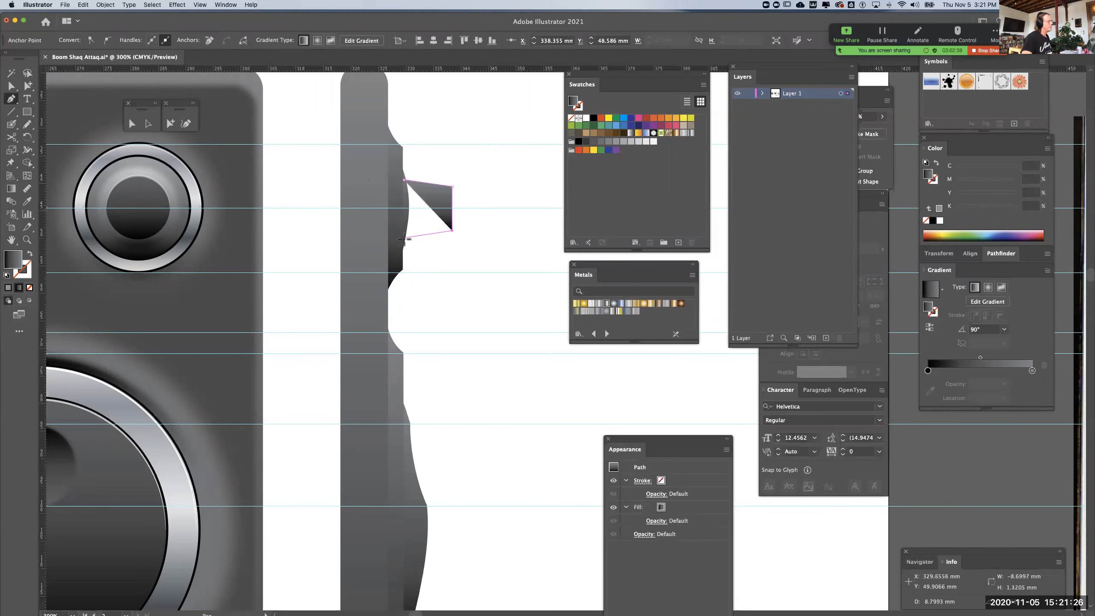
left_click(405, 239)
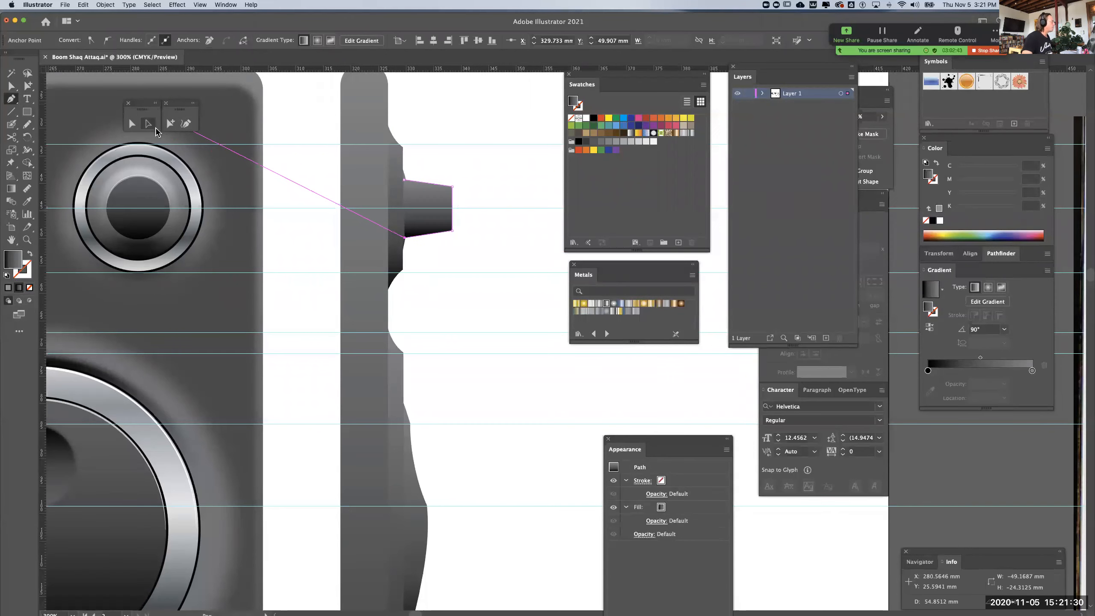
Add an anchor point midway along the knob's outer edge and nudge it slightly outward
left_click_drag(11, 103, 43, 113)
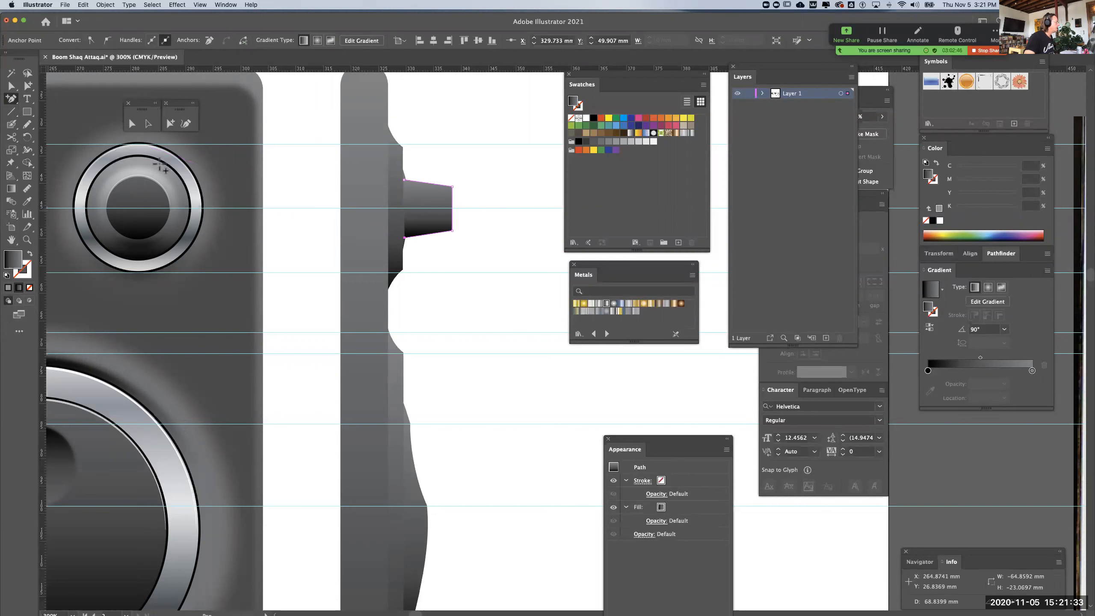
left_click(452, 206)
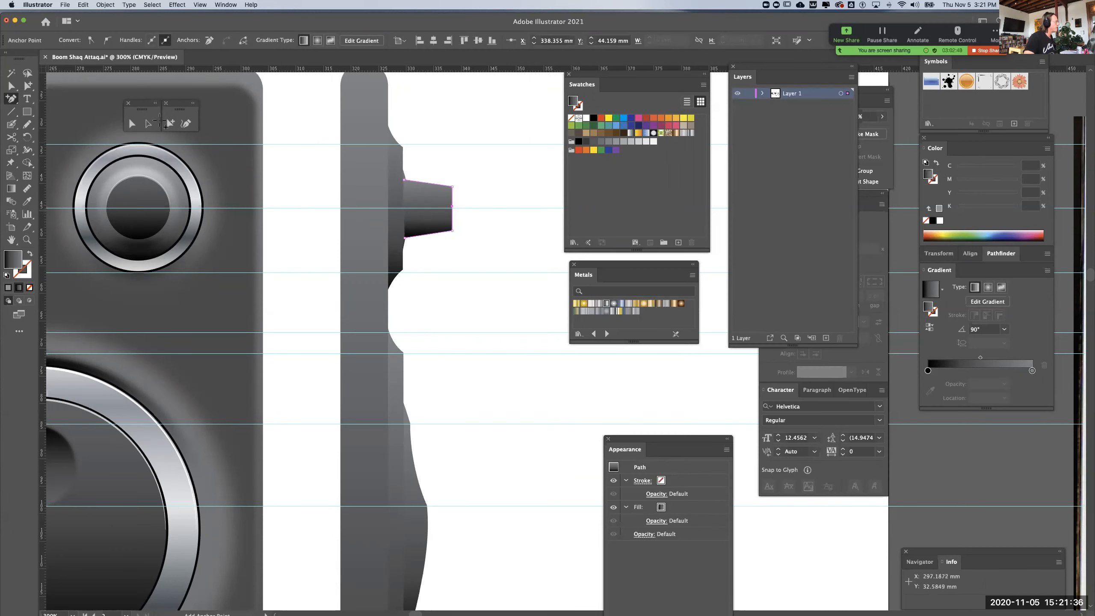
left_click(131, 124)
key("Right")
key("Up")
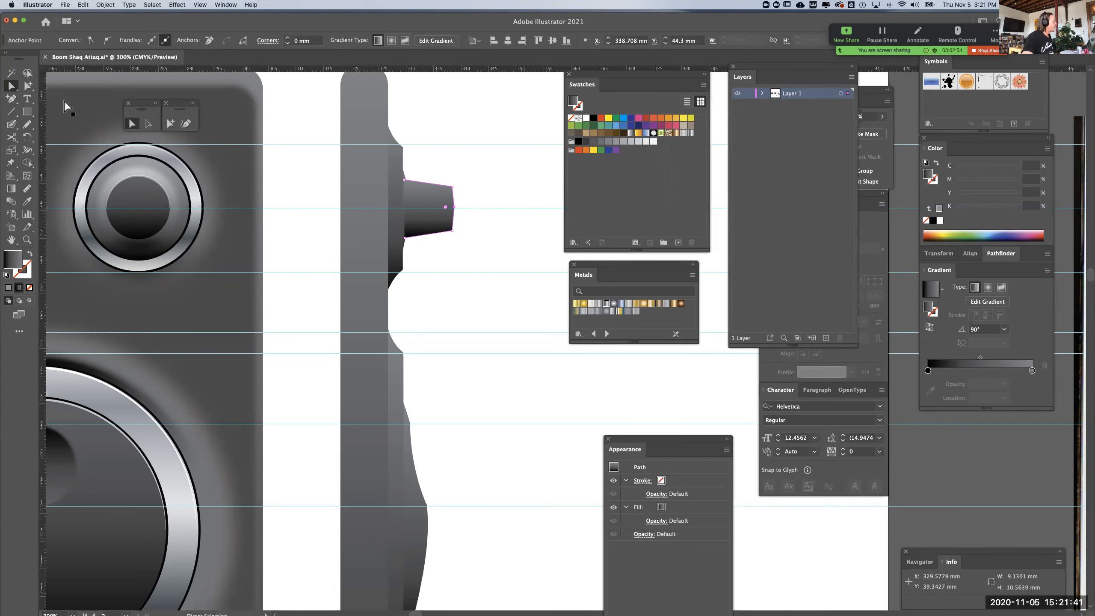
Round the knob's outer end by converting its middle anchor point to a smooth point
left_click(11, 99)
left_click(68, 137)
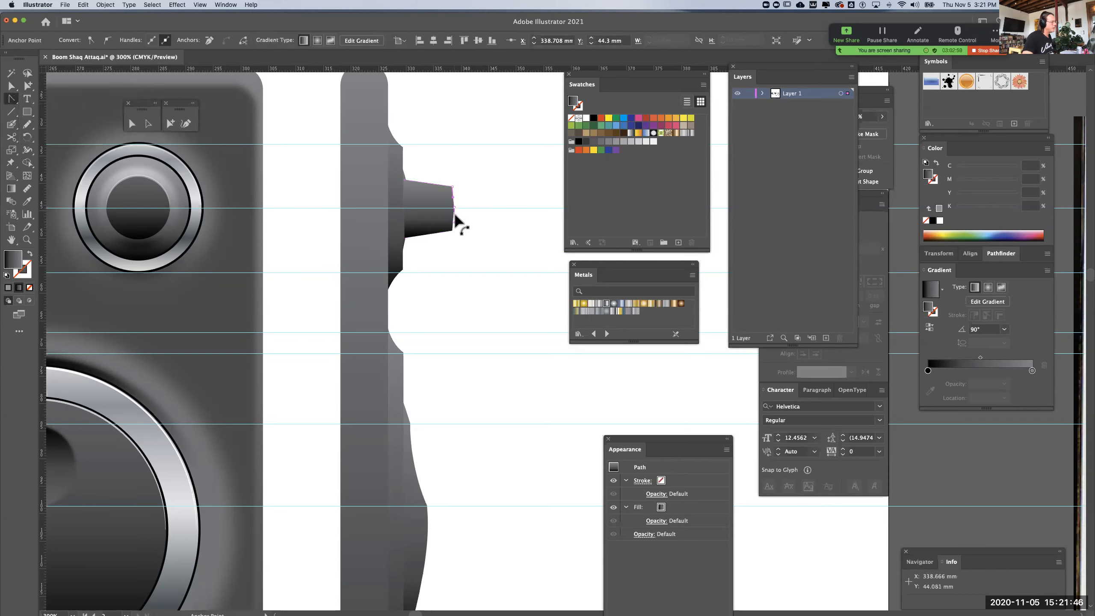
left_click_drag(454, 206, 455, 228)
key("super+z")
left_click(19, 87)
left_click(422, 190)
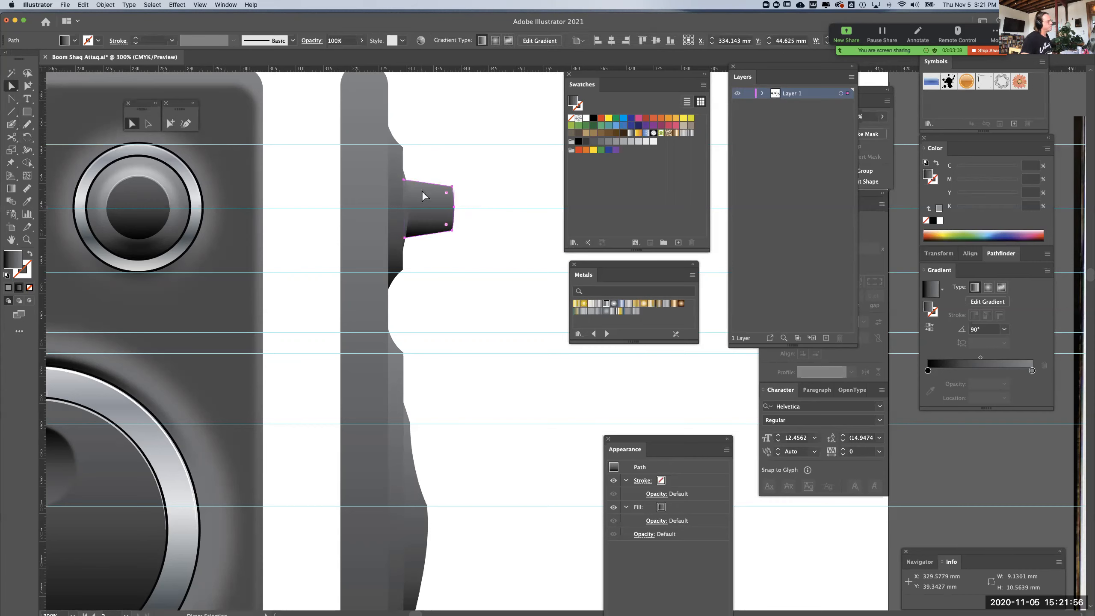
left_click(486, 180)
Shorten the knob's projection to about 6.3 mm while keeping its base on the dial profile
left_click(149, 124)
left_click(450, 204)
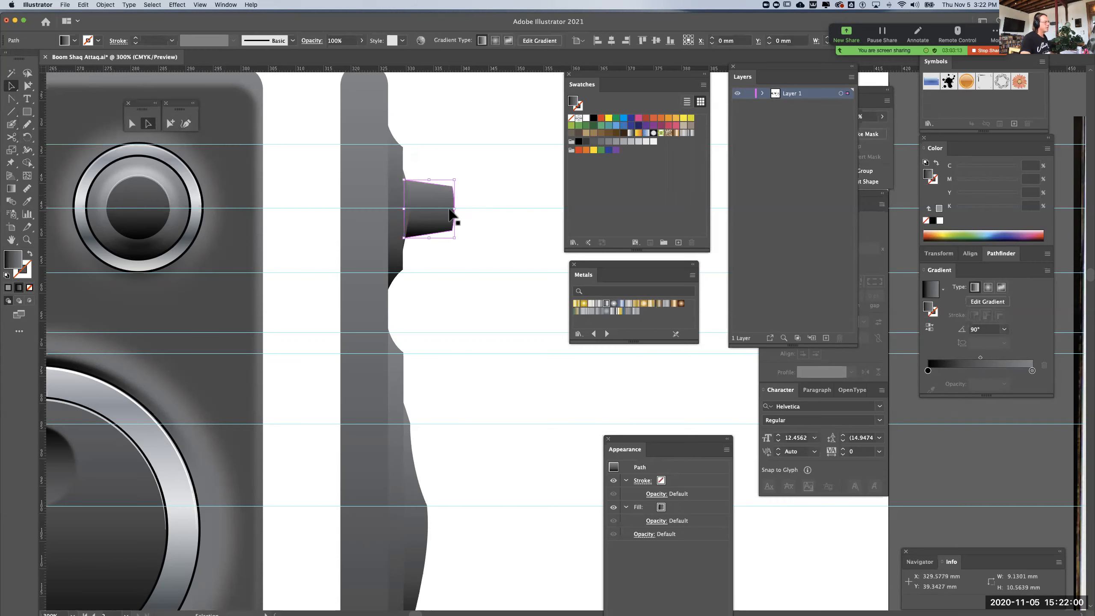
left_click_drag(440, 212, 440, 212)
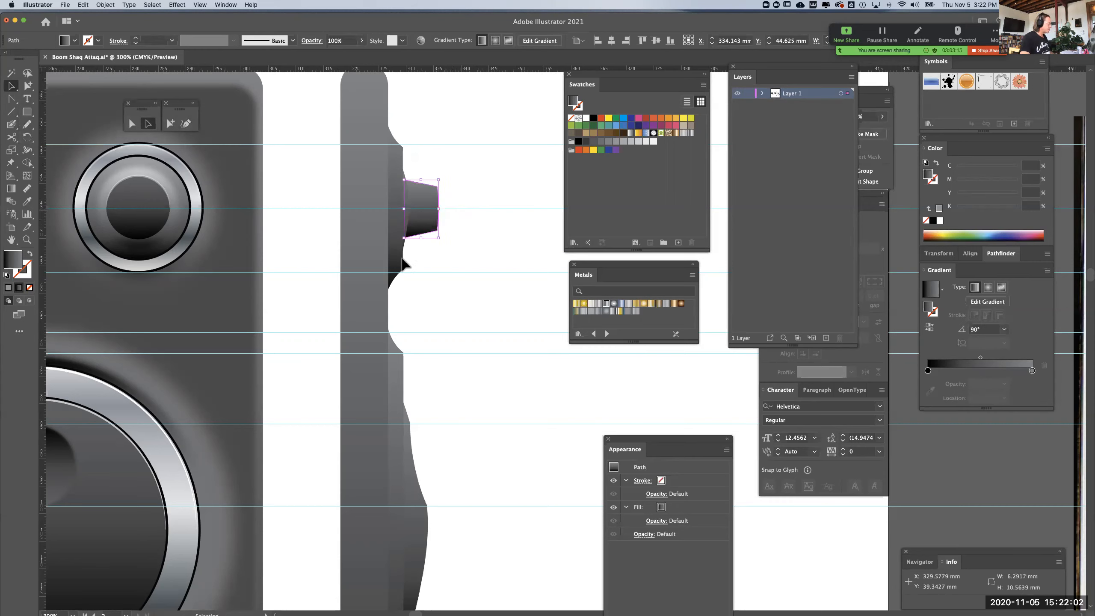
Duplicate the small dial profile with its bulge and knob, placing the copy lower on the side view, level with the slider
left_click(73, 612)
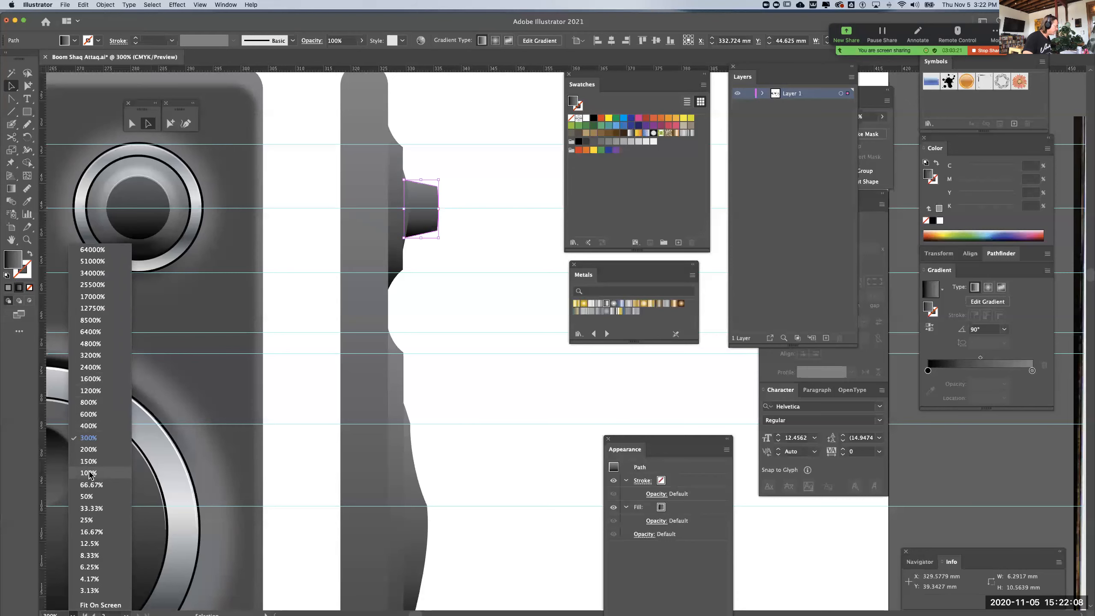
key("Return")
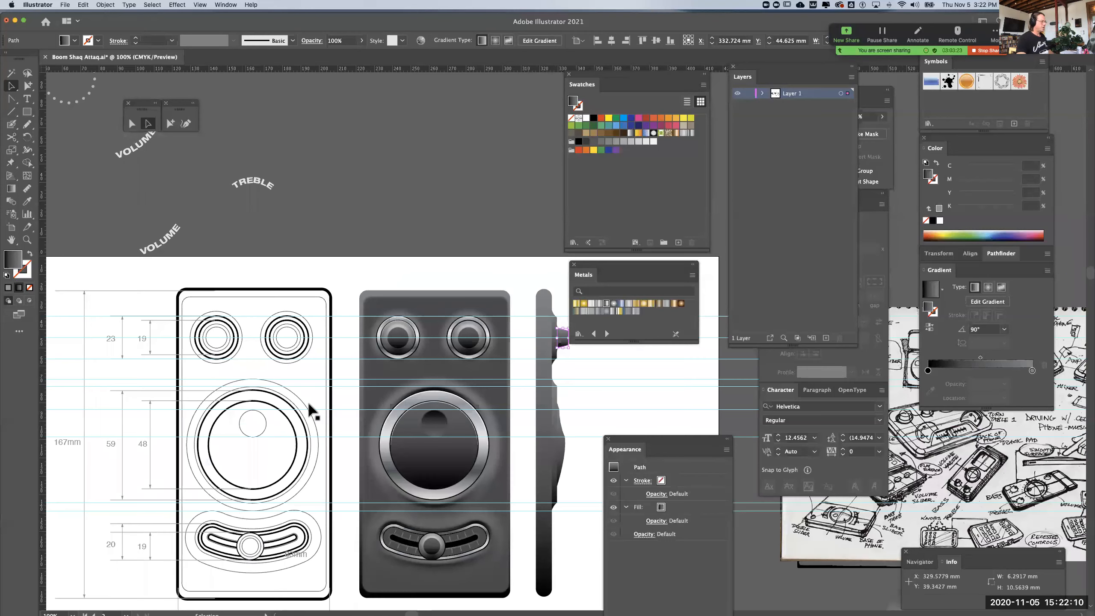
left_click(412, 272)
left_click_drag(414, 267, 297, 244)
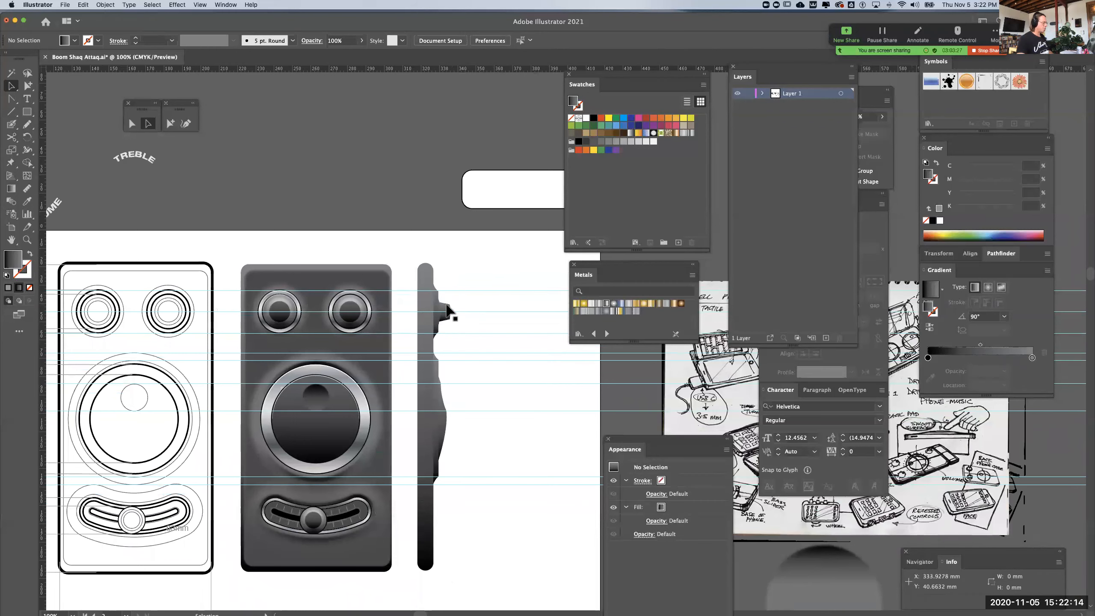
key("a")
key("super+=")
left_click_drag(437, 371, 451, 293)
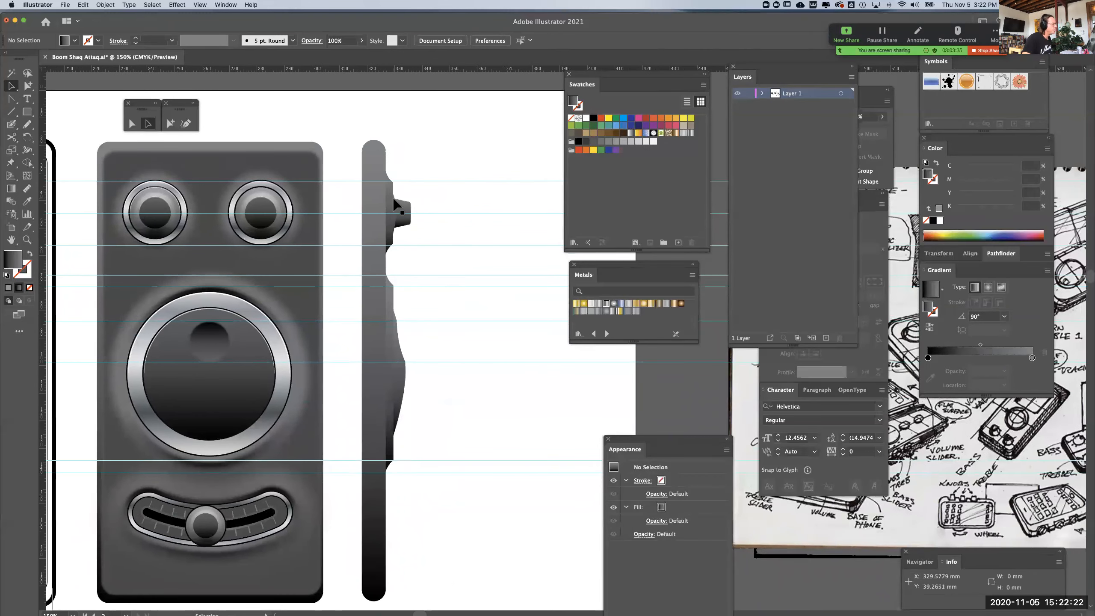
left_click_drag(396, 204, 403, 519)
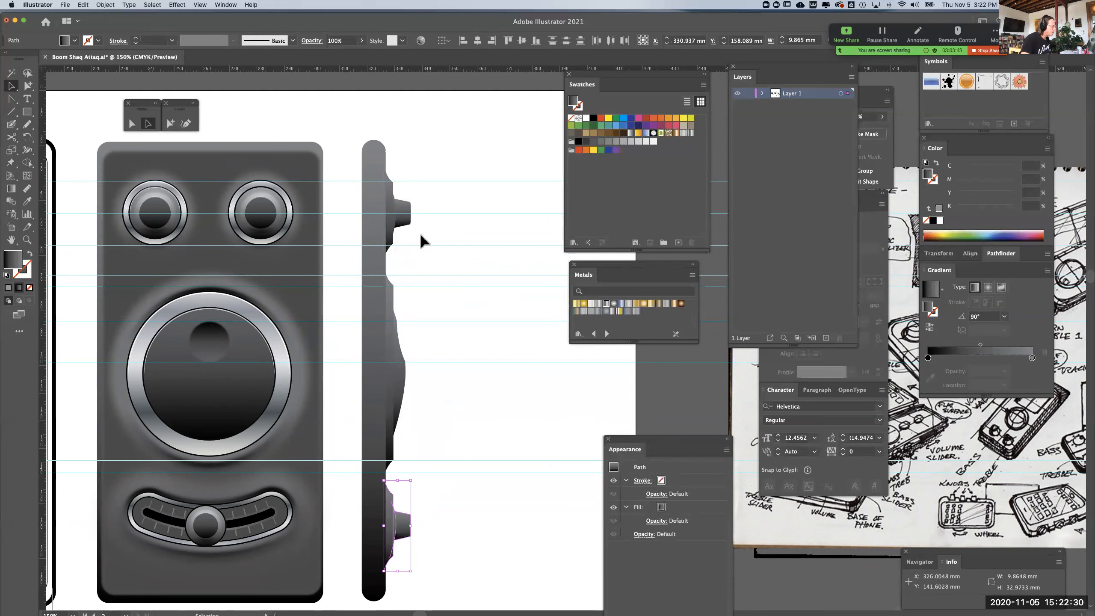
left_click(442, 524)
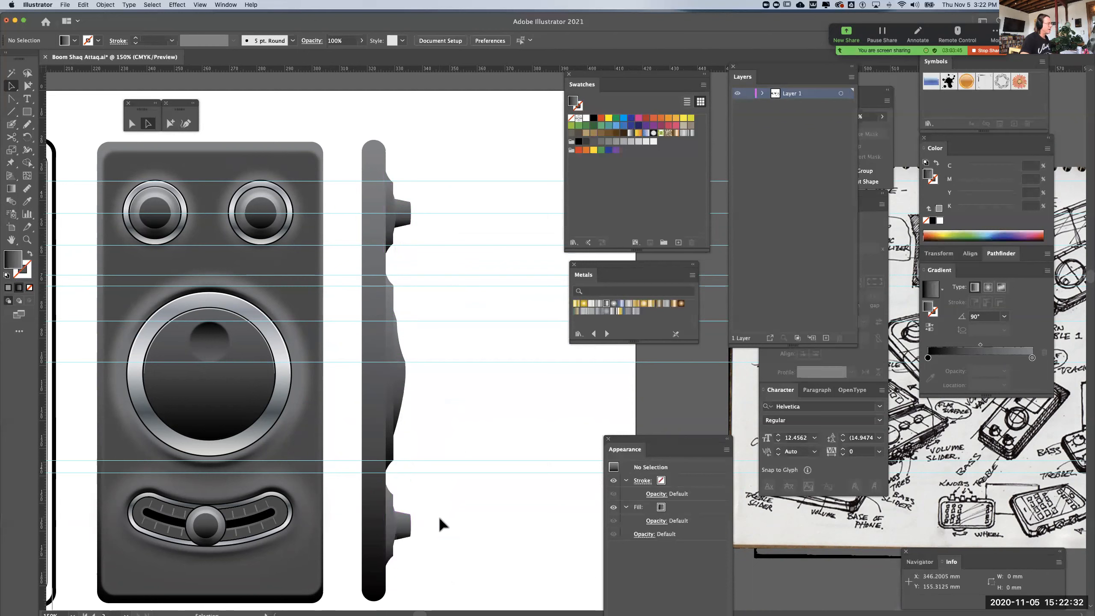
Select all the horizontal guides crossing the artwork and delete them
scroll(438, 506, "left", 3)
scroll(437, 506, "down", 1)
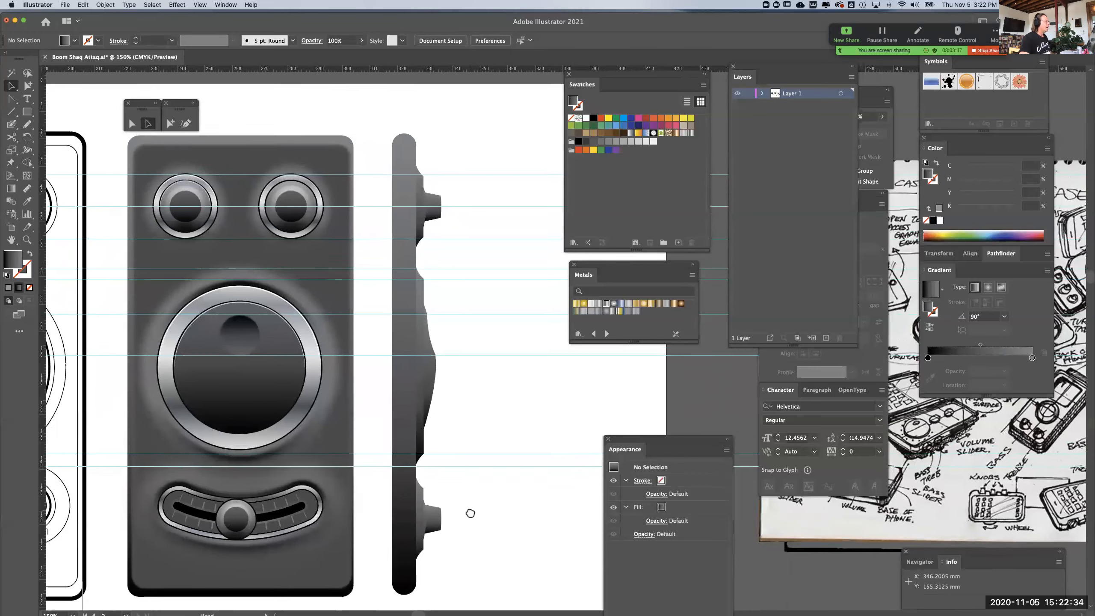
left_click_drag(496, 147, 489, 474)
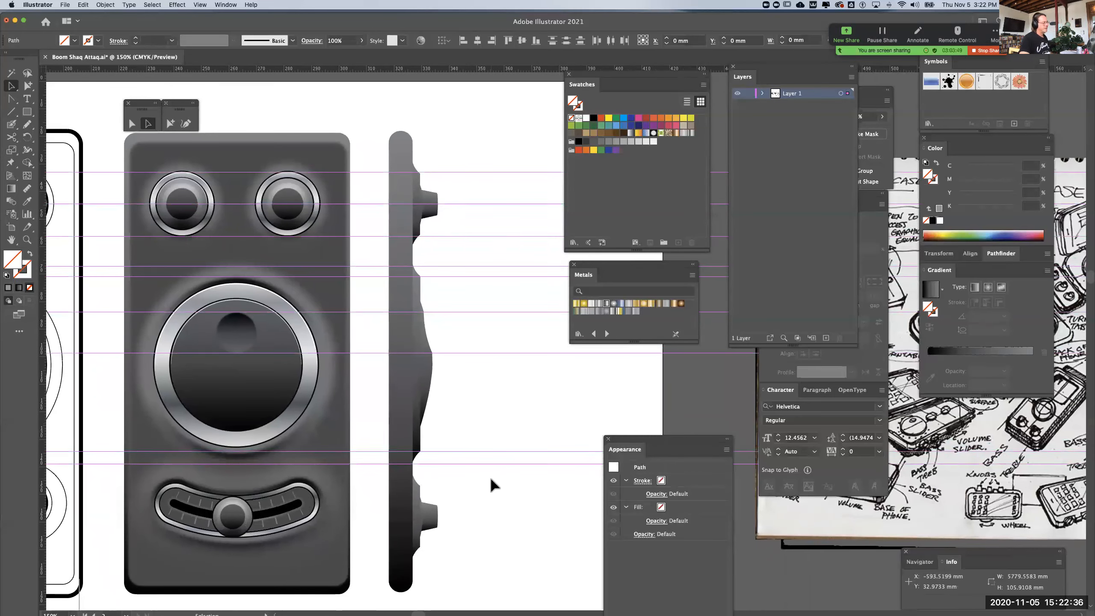
left_click(490, 474)
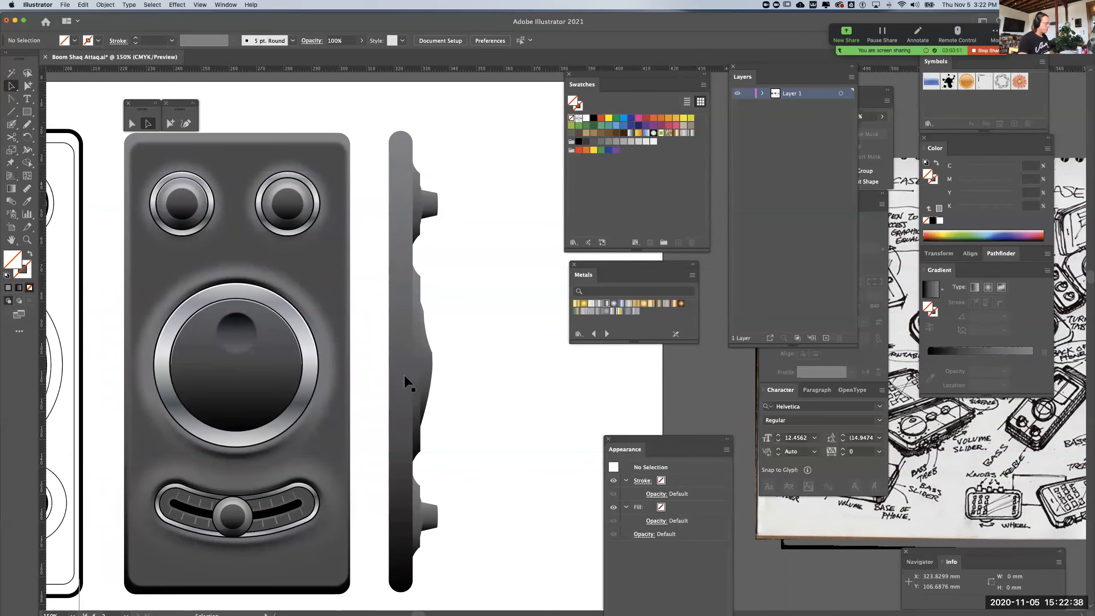
Draw a rounded rectangle about 3.1 by 24.5 mm on the side body near the small dial, with no fill and a 1 pt black stroke
key("super+minus")
key("super+equal")
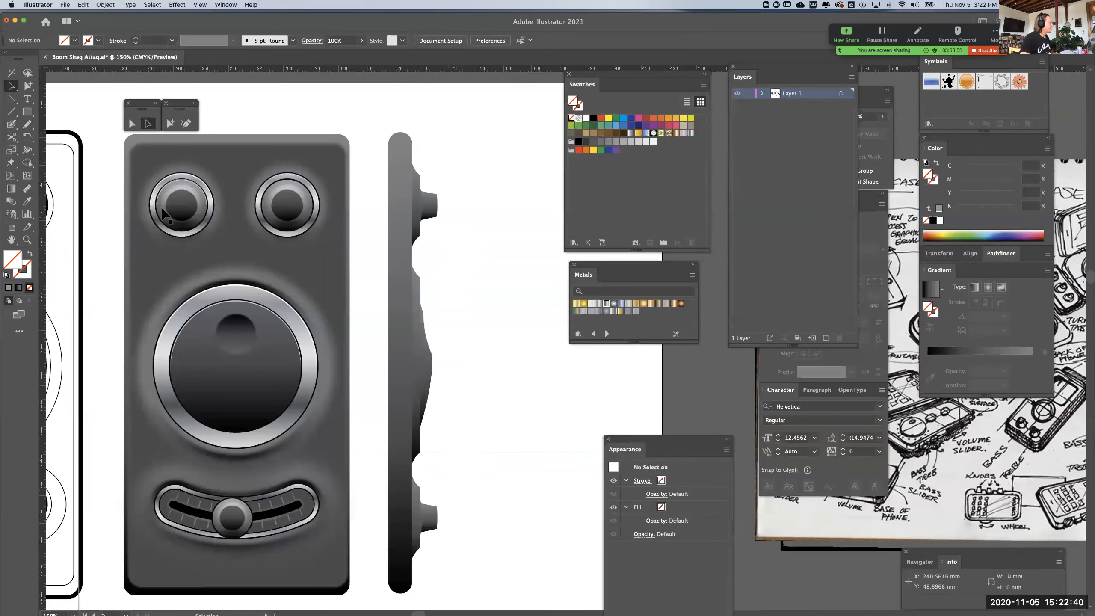
left_click_drag(29, 113, 72, 125)
left_click_drag(398, 183, 406, 249)
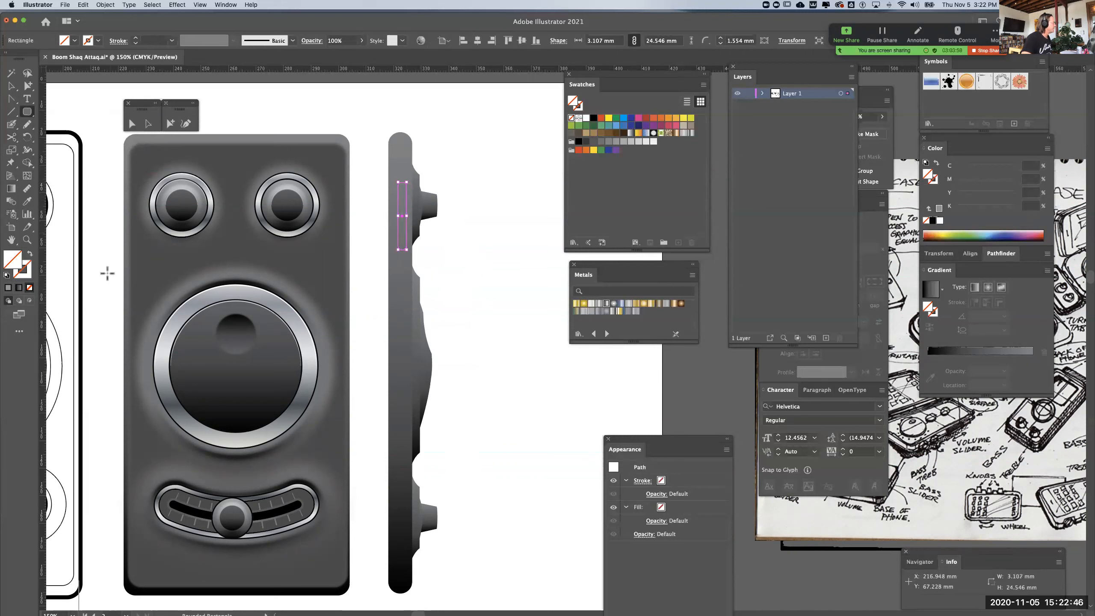
left_click(6, 275)
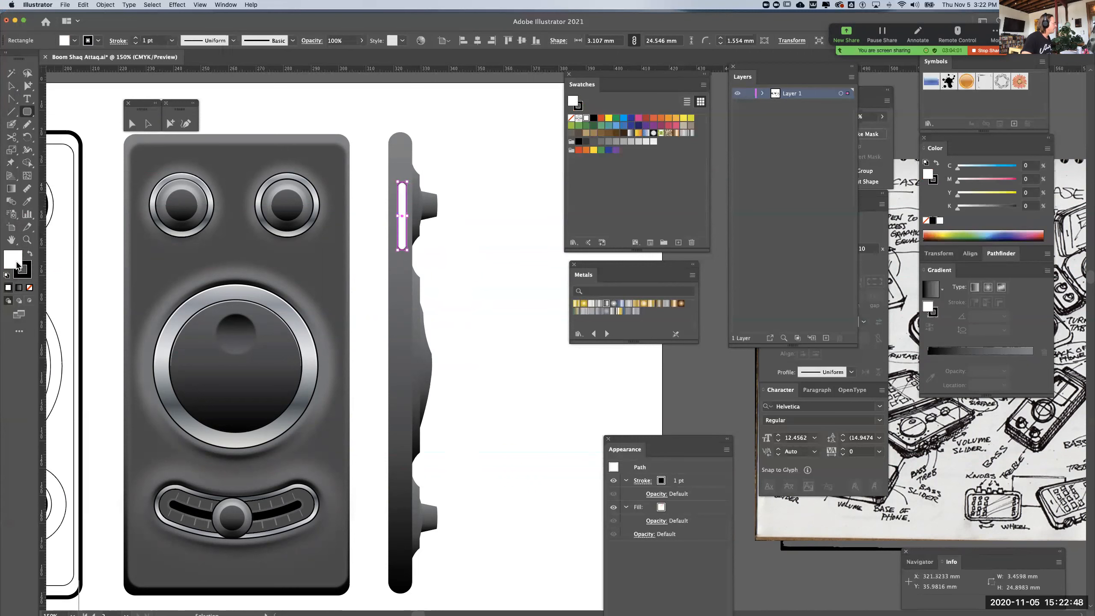
left_click(29, 288)
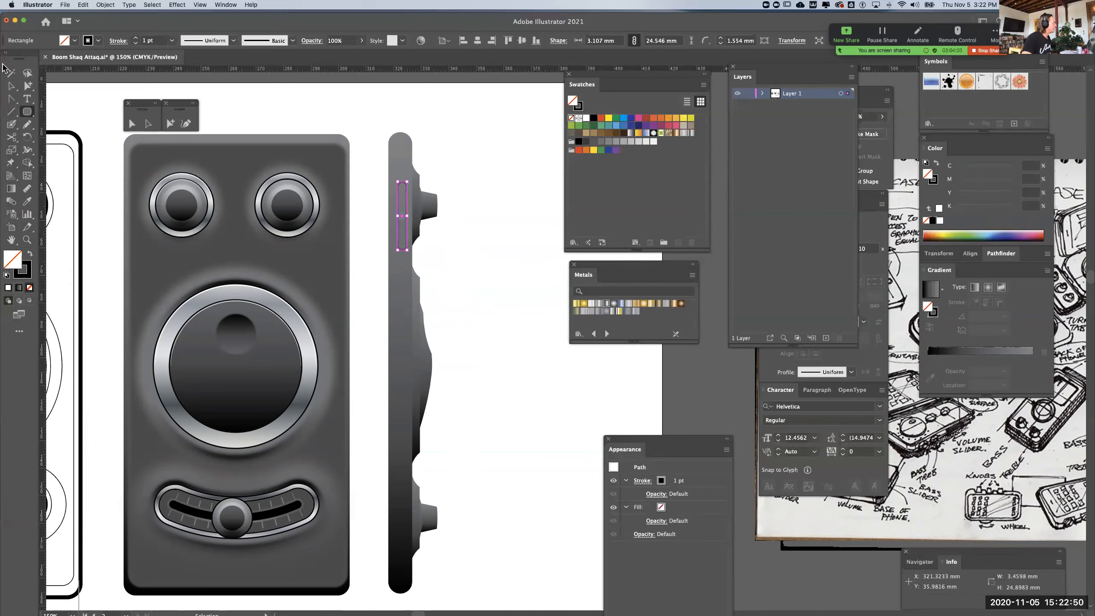
left_click(11, 86)
left_click(448, 317)
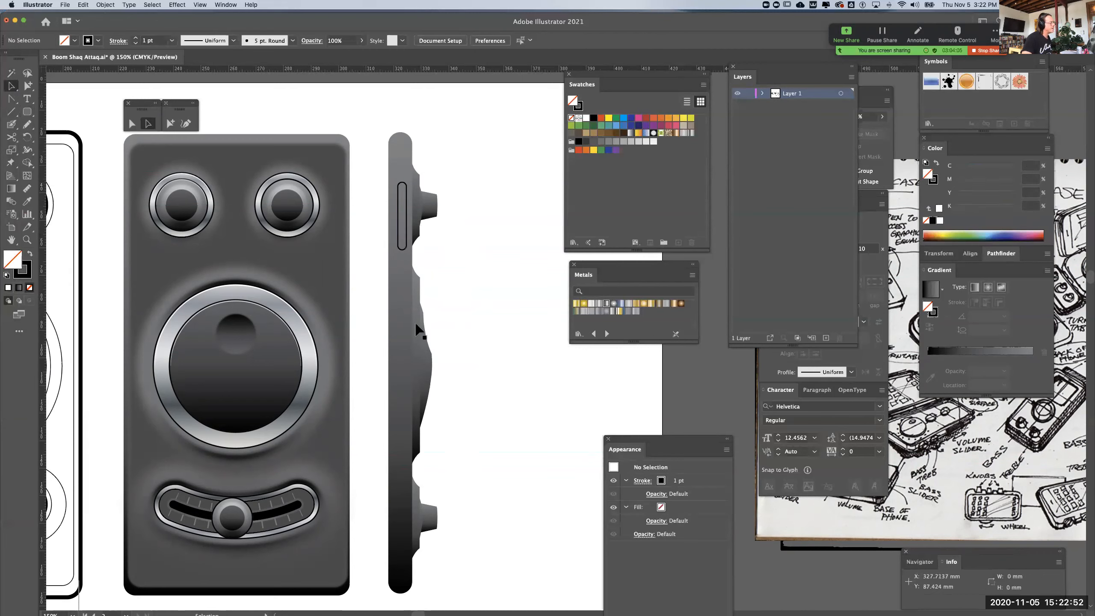
Widen the side view's body to about 14.6 mm by extending its edge away from the dial profiles
left_click(387, 341)
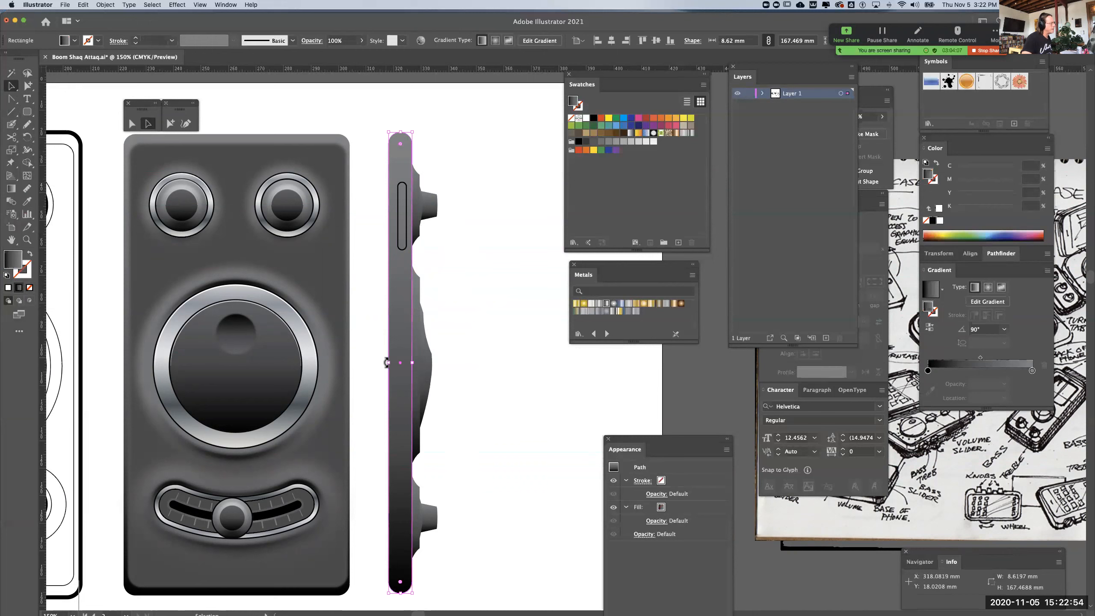
left_click_drag(390, 363, 373, 363)
left_click(480, 302)
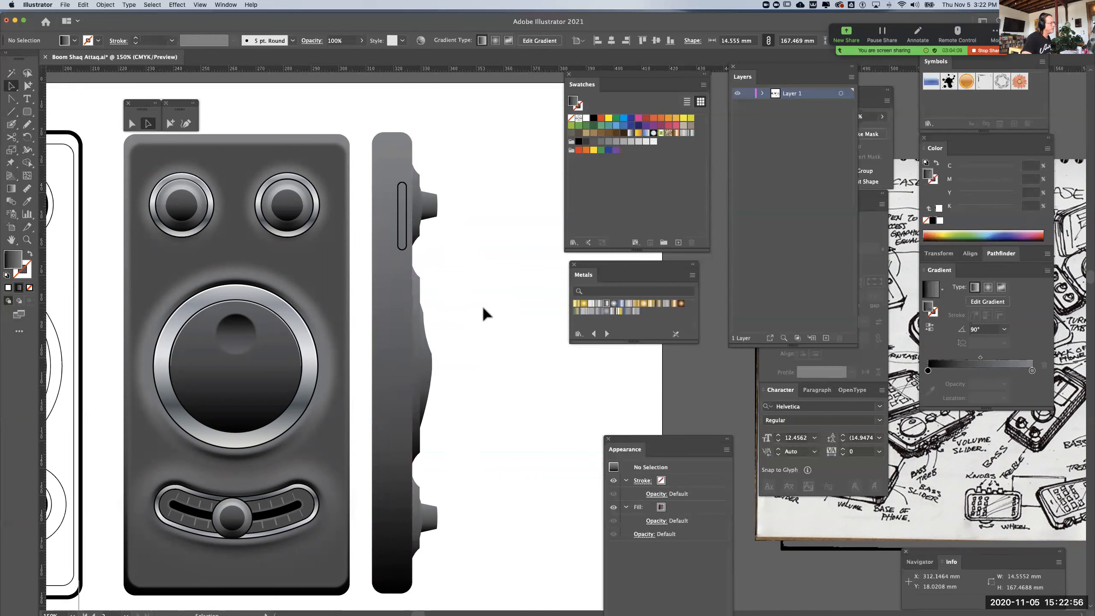
Move the rounded slot to the middle of the side view's body, away from the dial profiles
left_click_drag(404, 220, 388, 224)
left_click(484, 246)
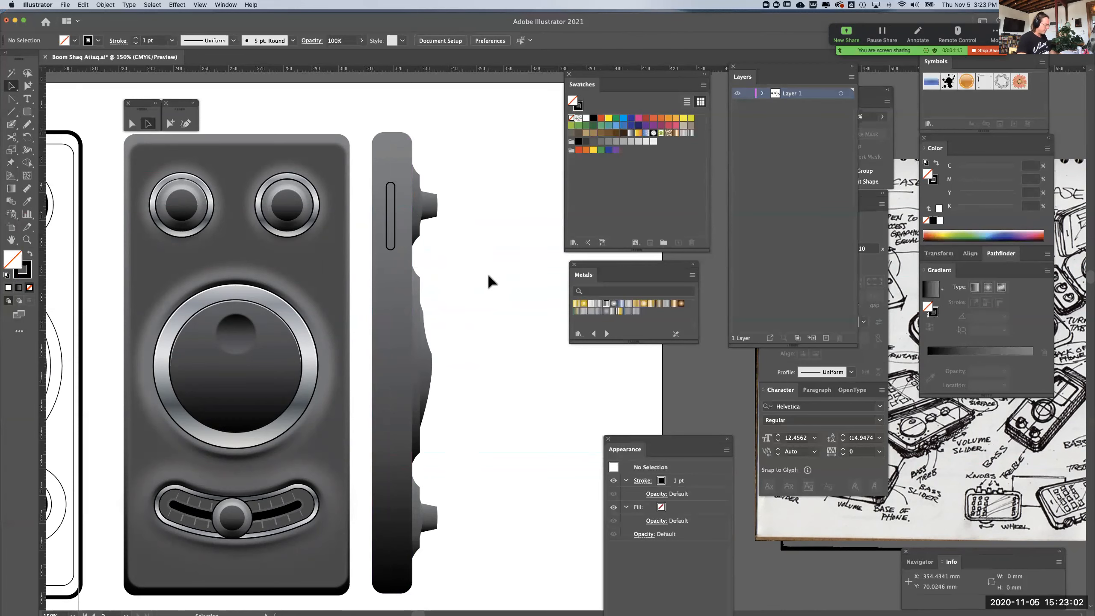
key("super+minus")
key("super+minus")
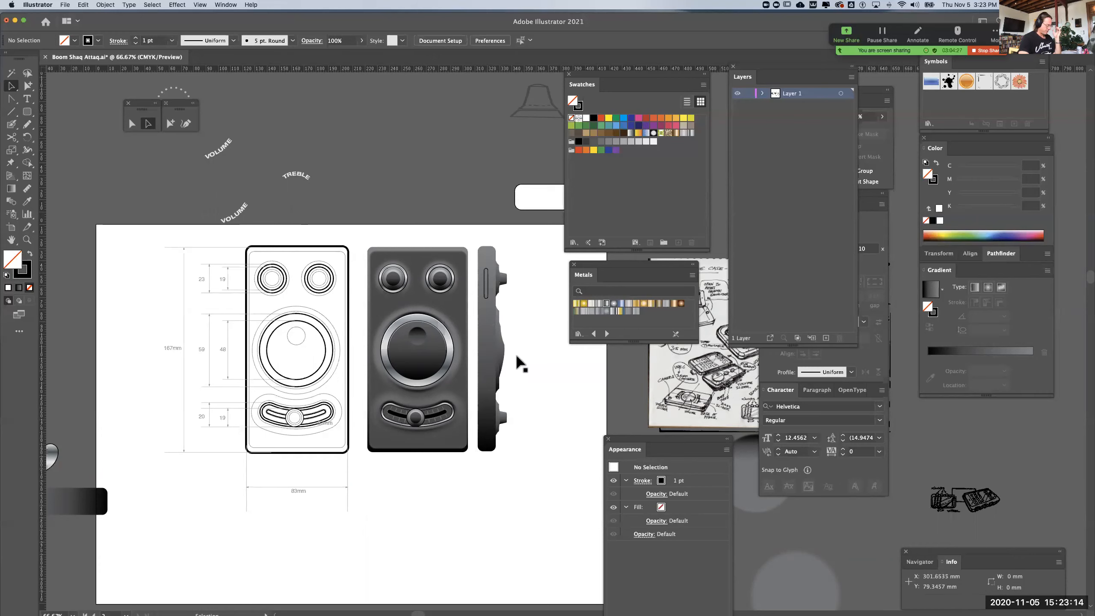
key("super+1")
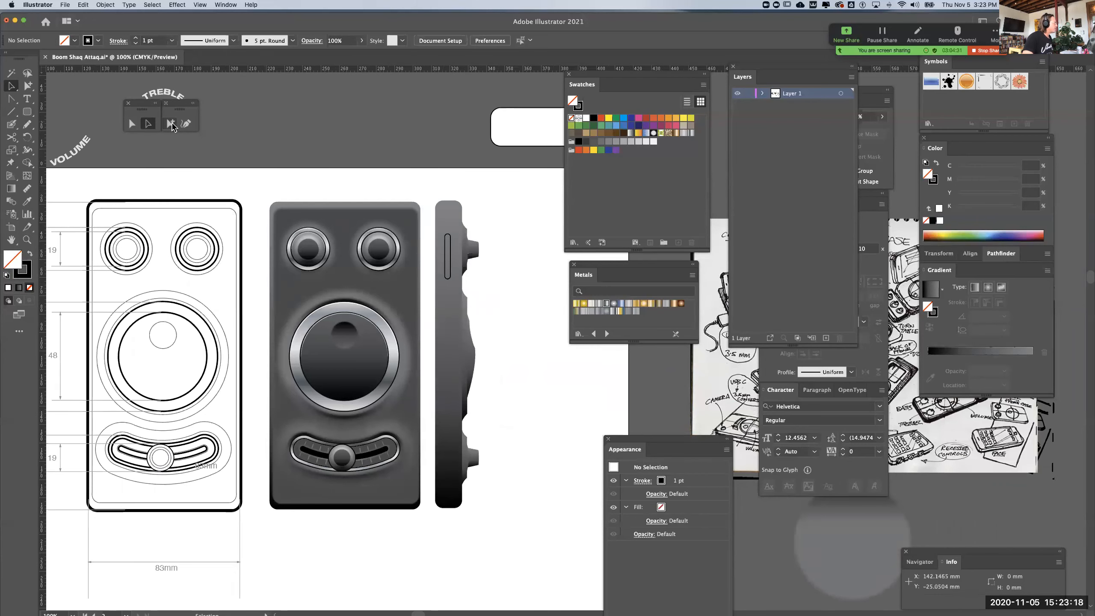
Duplicate the side body in place and shorten the copy from both ends to about 159.6 mm
left_click(10, 89)
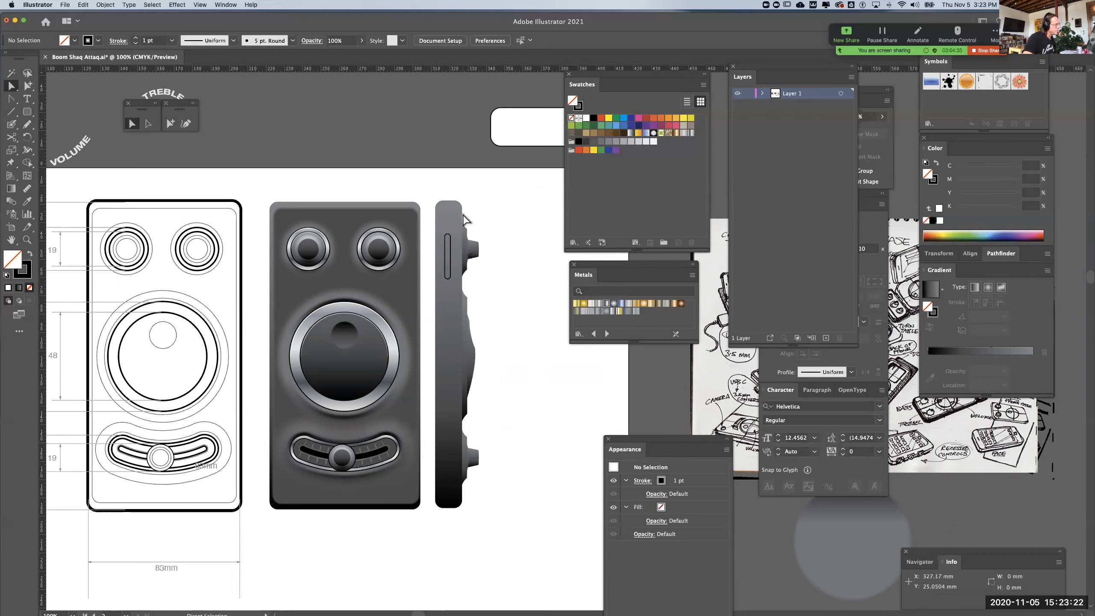
left_click(448, 221)
left_click(139, 125)
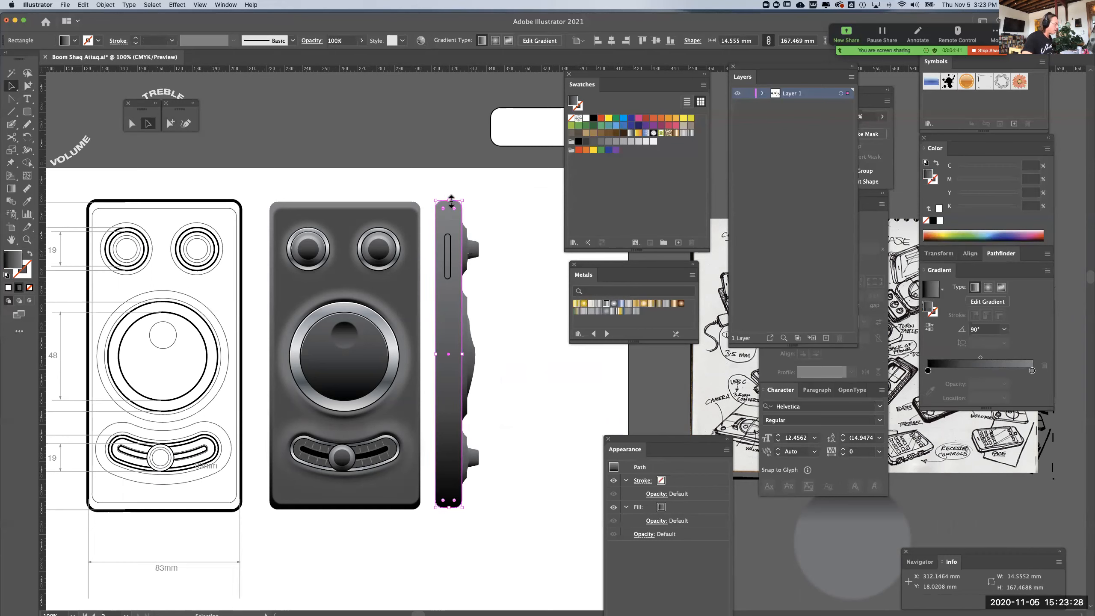
key("super")
left_click_drag(449, 201, 449, 211)
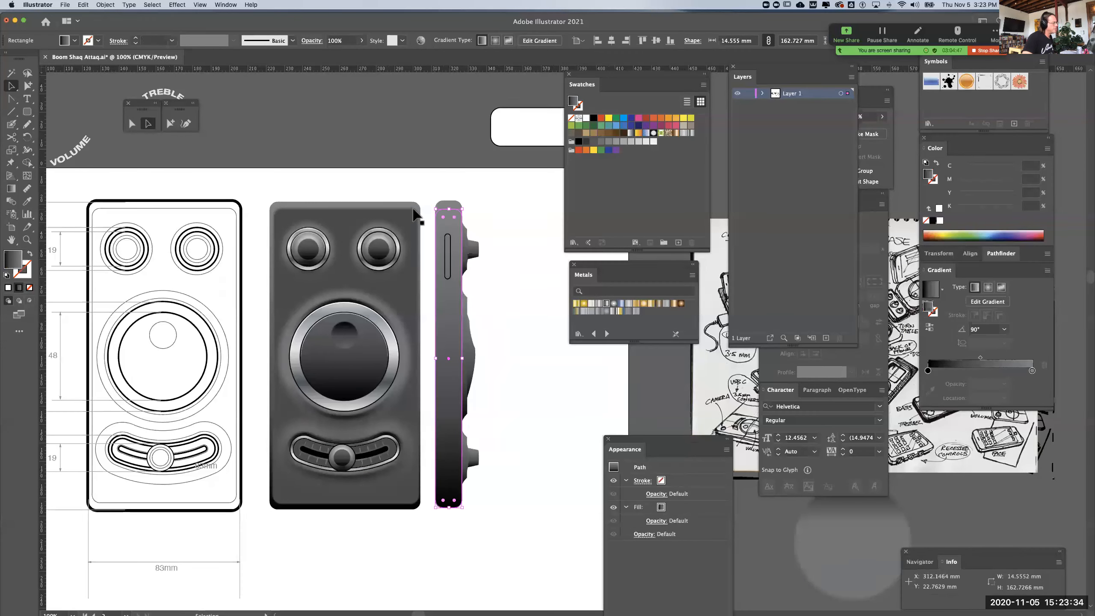
left_click_drag(450, 507, 451, 501)
left_click_drag(450, 502, 450, 503)
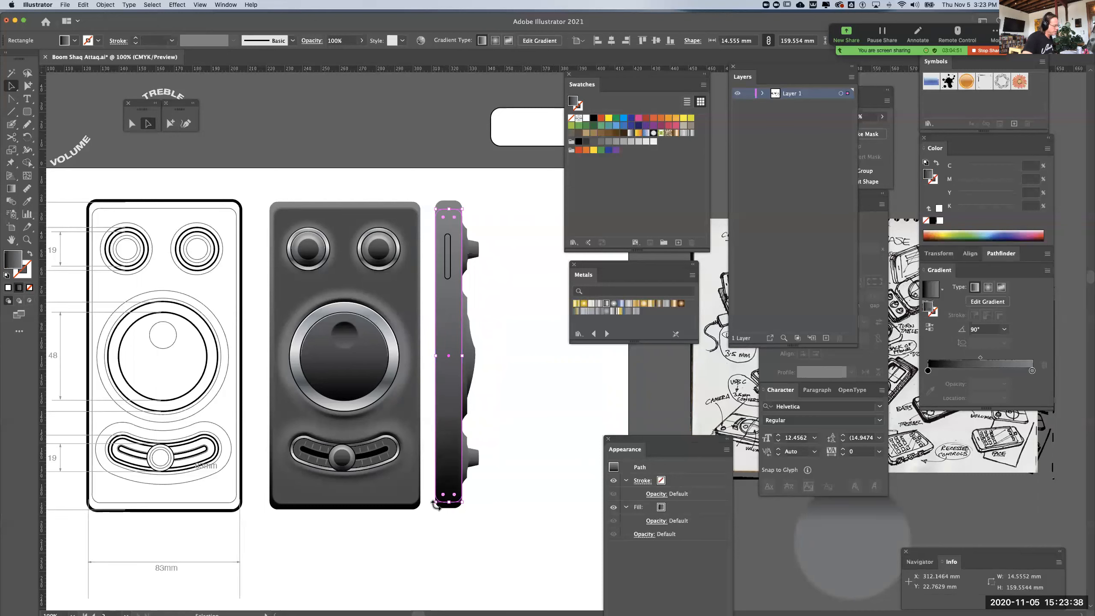
Narrow the shortened copy of the side body to about 12 mm, insetting both long edges
left_click(469, 513)
left_click(446, 451)
left_click_drag(435, 357, 461, 358)
left_click(529, 372)
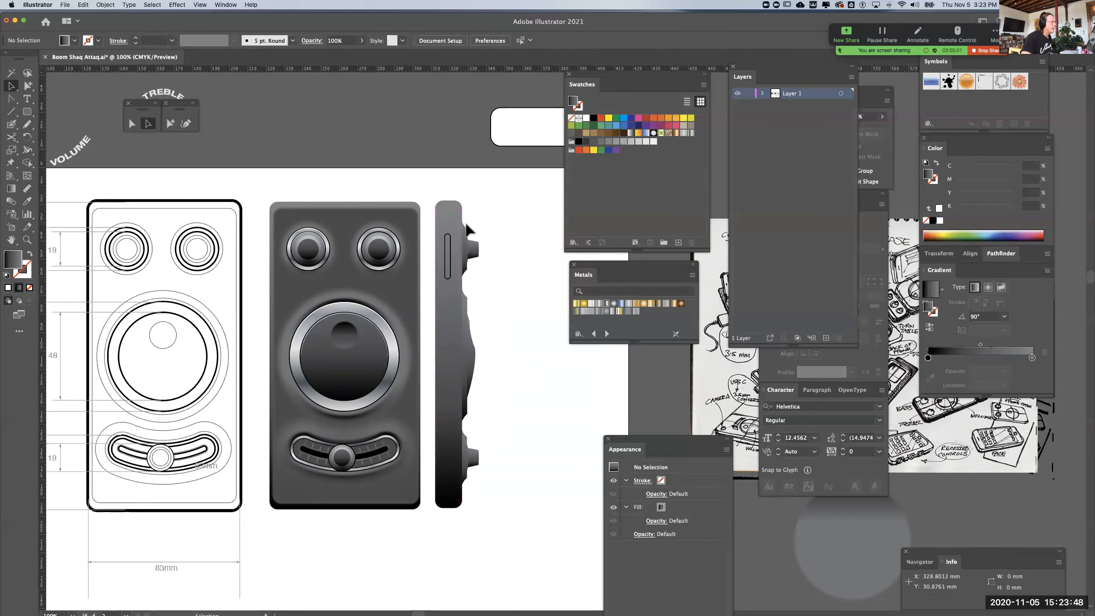
Lighten the light gradient stop of the full-size side body to 41% black
left_click(451, 203)
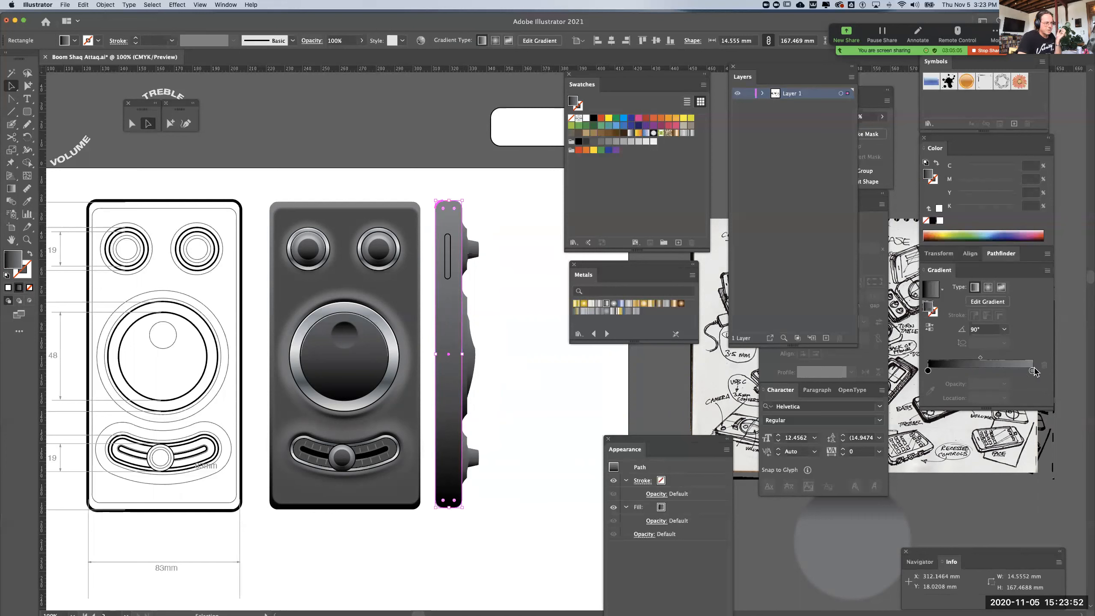
left_click_drag(1032, 372, 1030, 371)
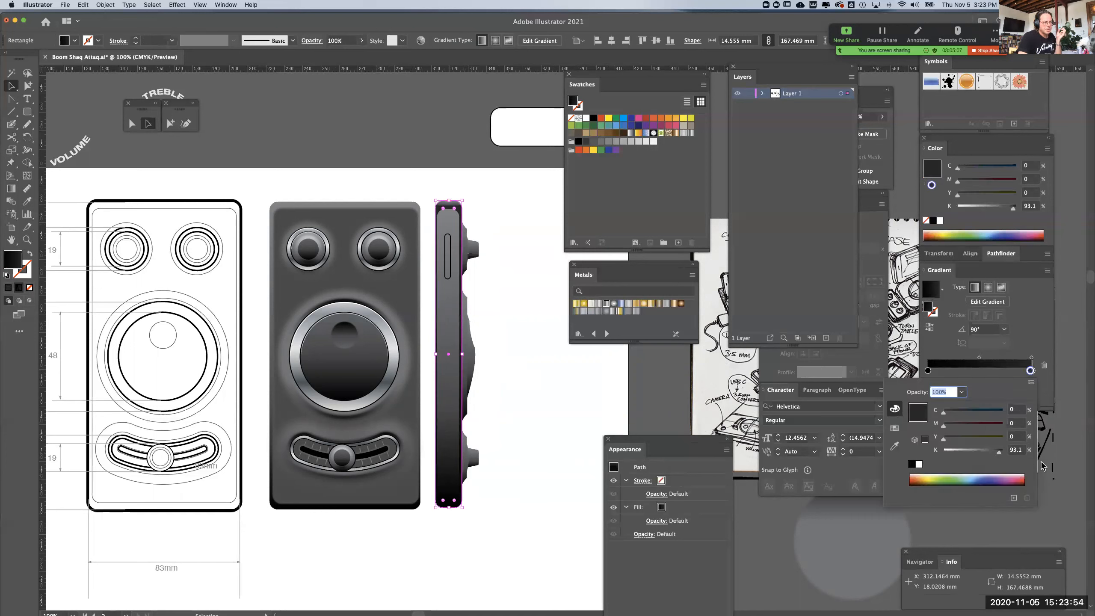
left_click_drag(1031, 371, 1033, 371)
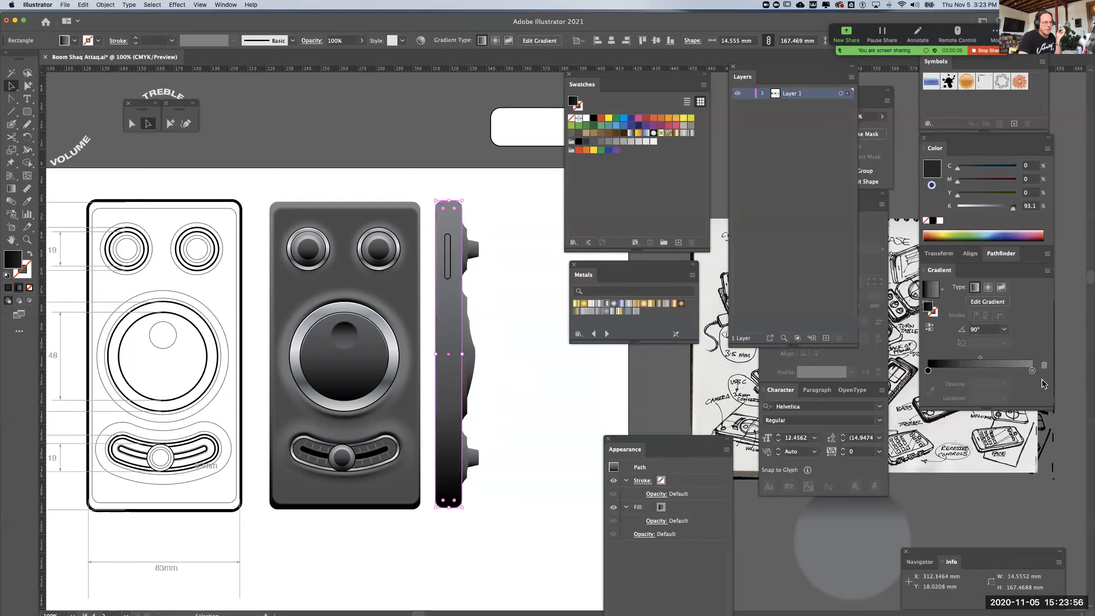
double_click(1032, 371)
left_click(1032, 370)
double_click(1032, 371)
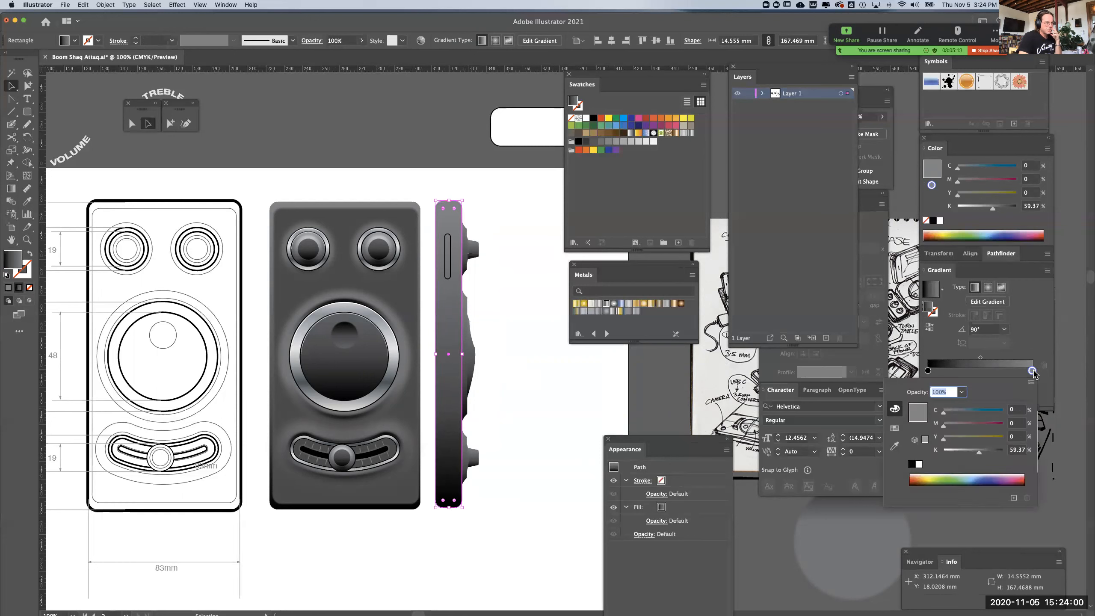
left_click_drag(982, 458, 970, 457)
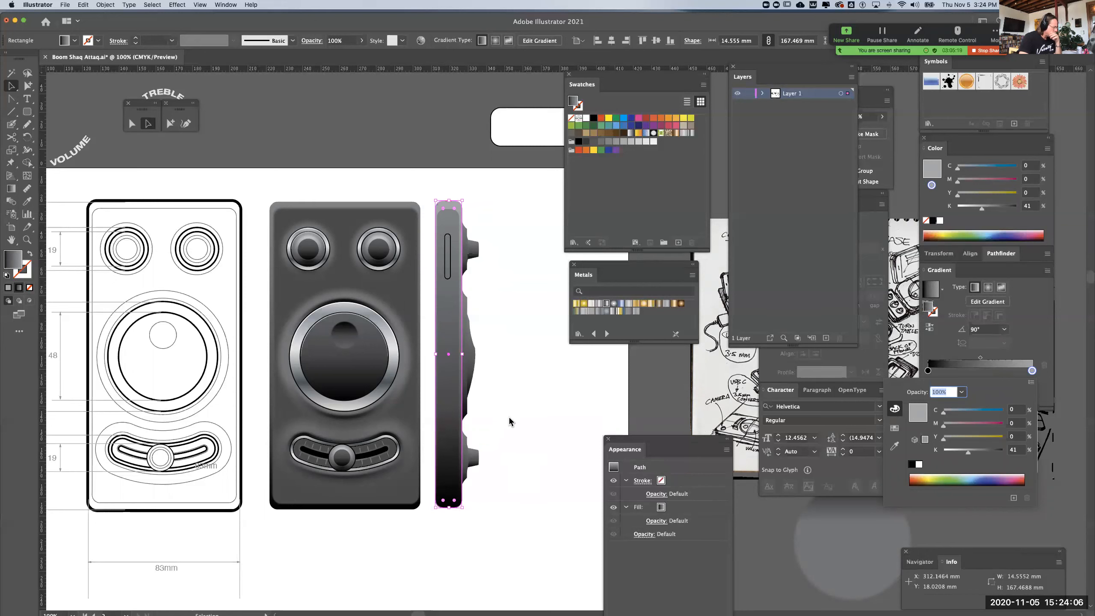
Shift the dark gradient stop of the inner side panel inward by about a fifth of the gradient
left_click(442, 428)
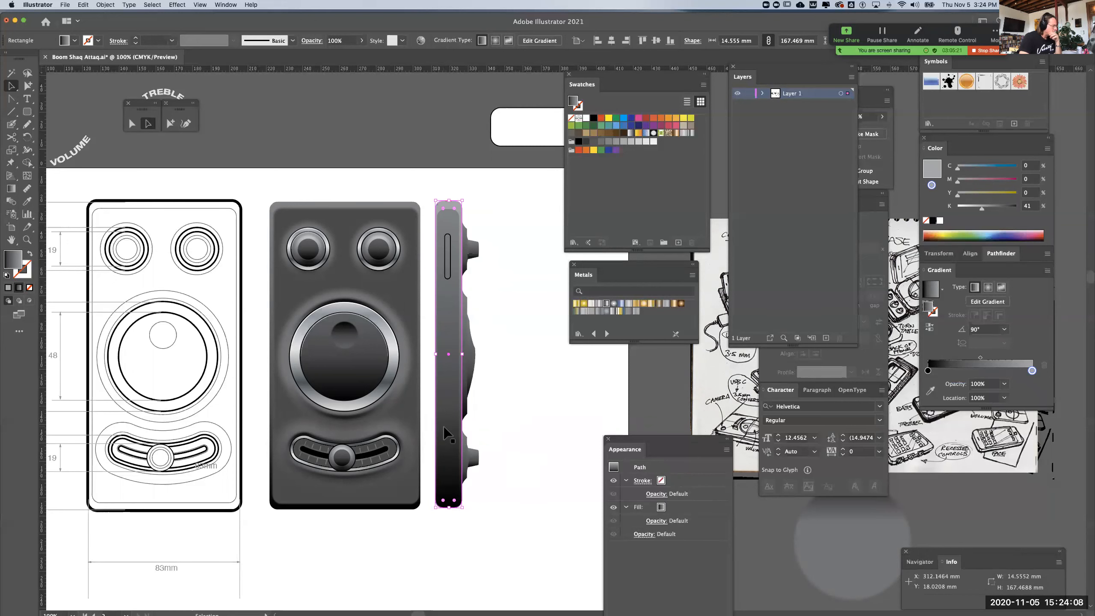
left_click(446, 429)
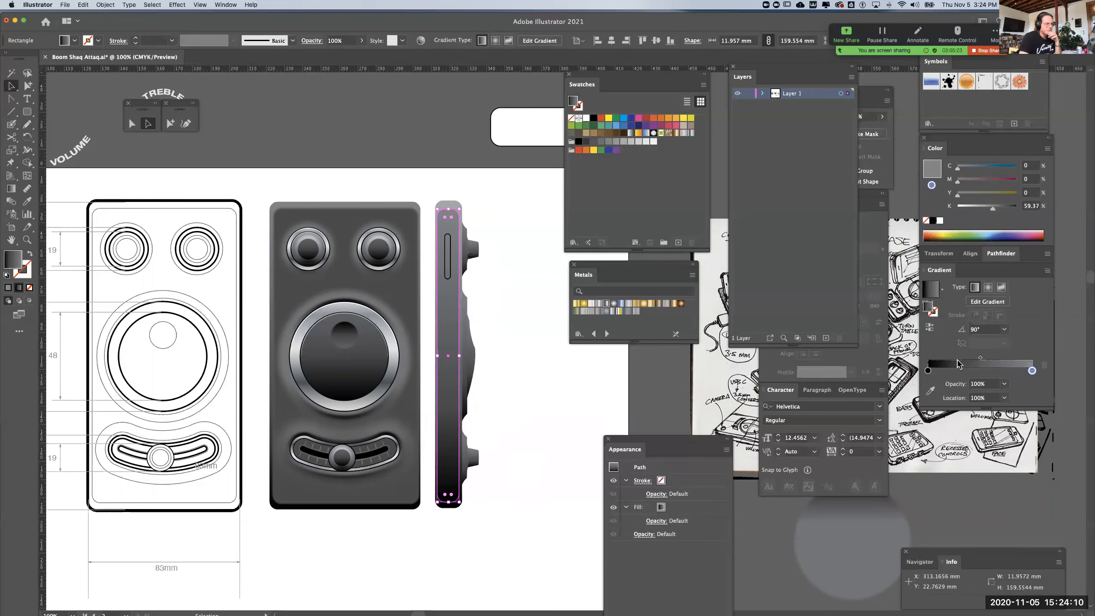
left_click(949, 370)
left_click_drag(927, 370, 947, 535)
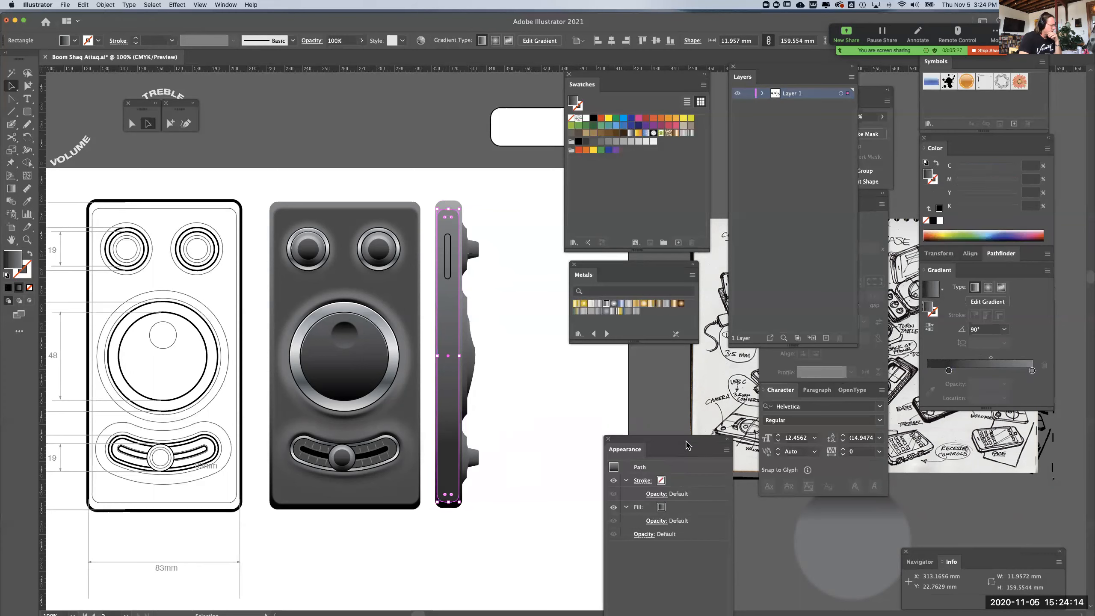
left_click(593, 402)
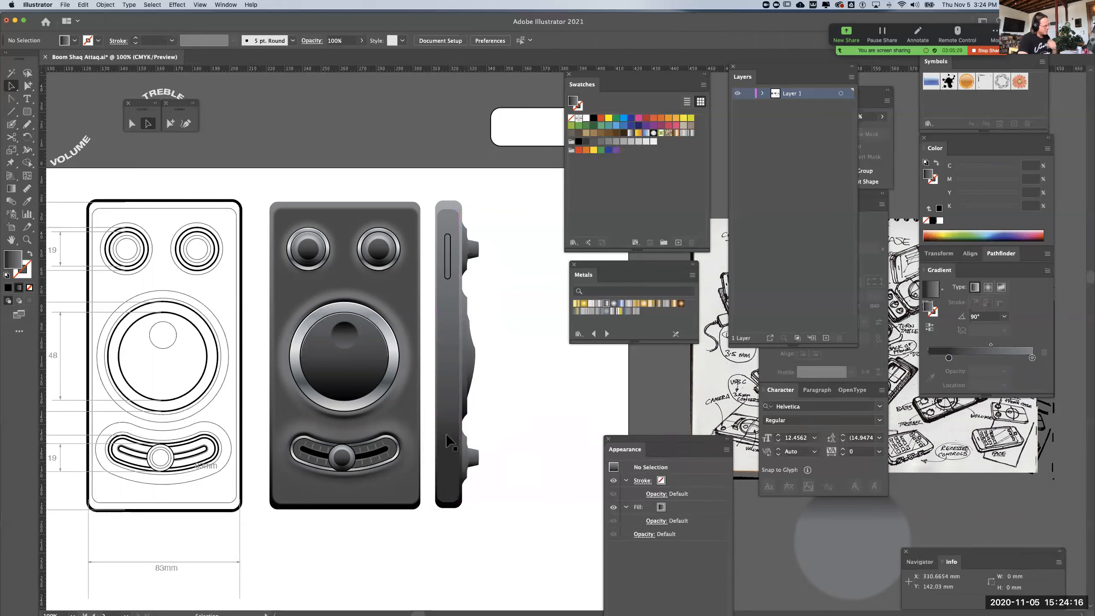
Shorten the inner side panel to about 158.3 mm and set its dark gradient stop to about 82.8% black
left_click(447, 470)
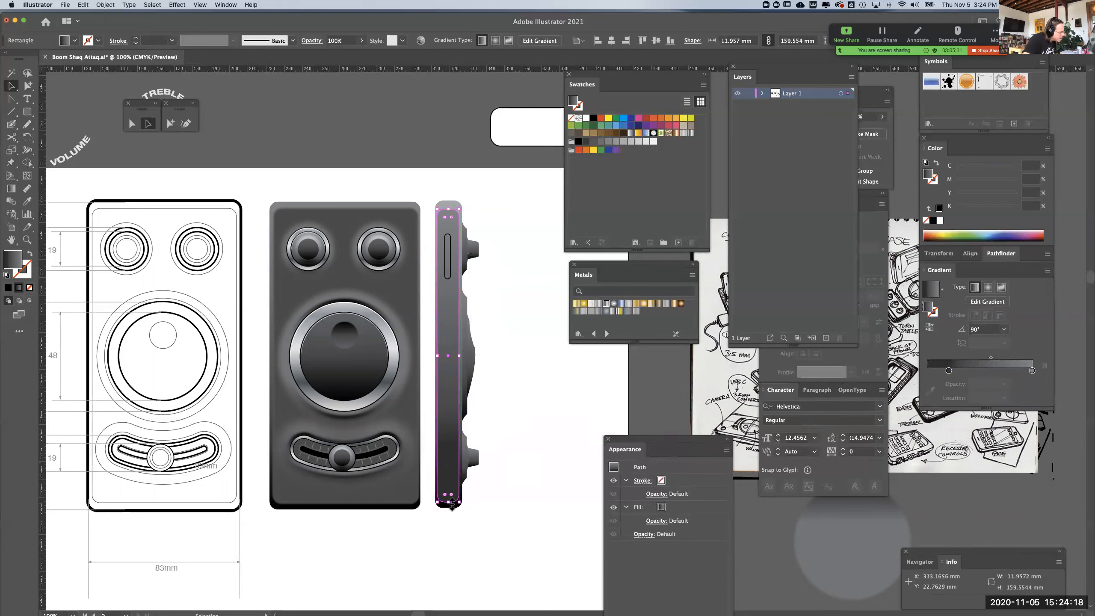
left_click_drag(451, 502, 450, 500)
left_click(971, 371)
mouse_move(948, 370)
left_mouse_down()
mouse_move(971, 371)
mouse_move(950, 376)
left_mouse_up()
left_click(605, 415)
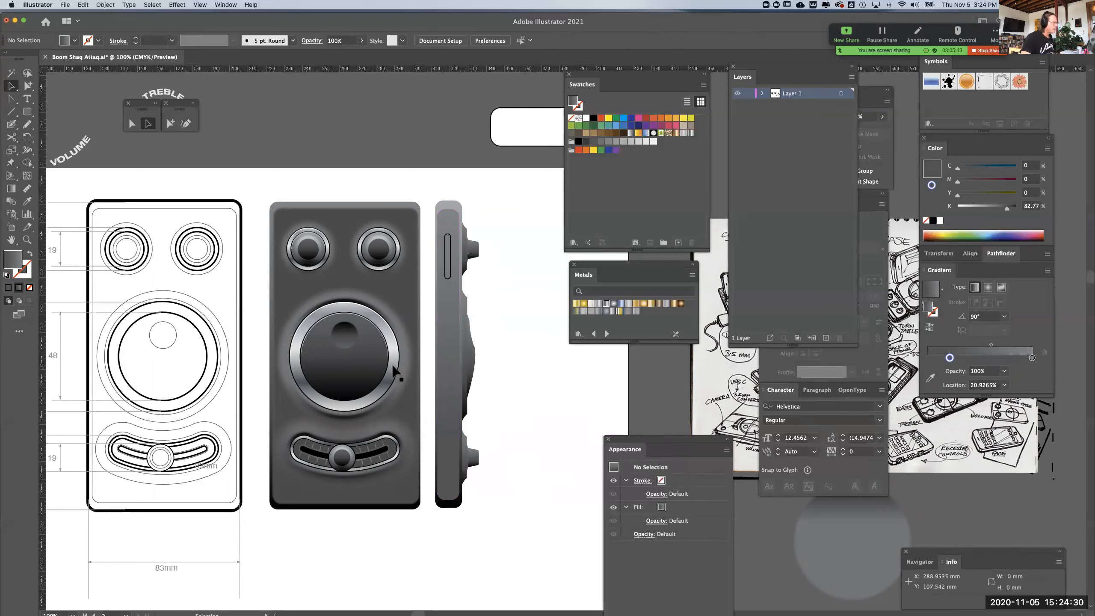
Narrow the inner side panel to about 10.8 mm and deselect it
left_click(456, 382)
left_click_drag(436, 355, 439, 355)
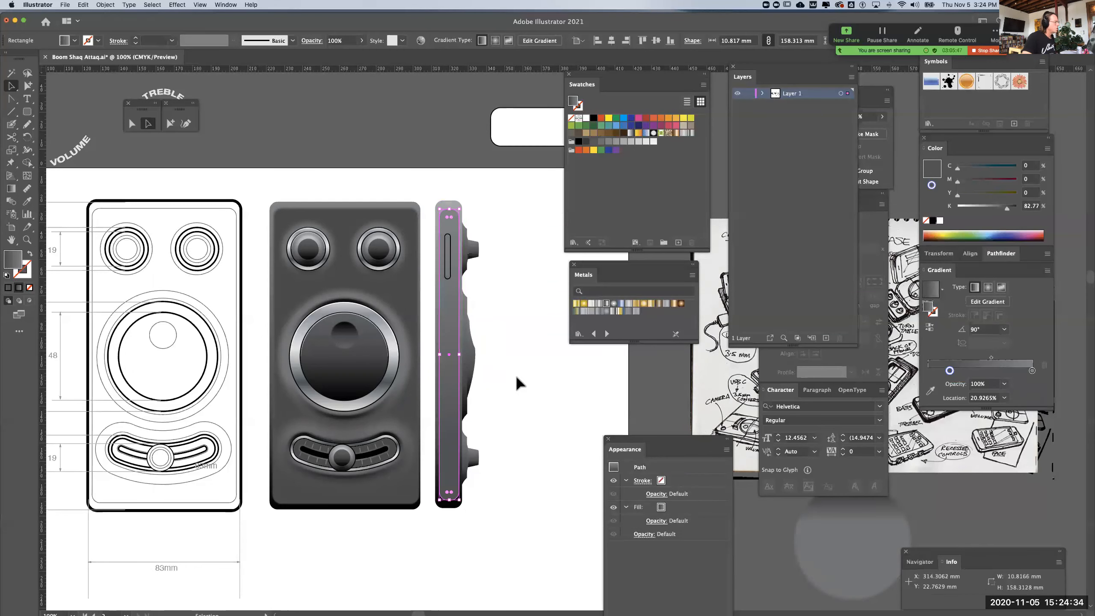
key("super+shift+a")
Nudge the rounded slot about 1.3 mm downward and toward the dial profiles to centre it on the inner panel
key("super+equal")
key("super+equal")
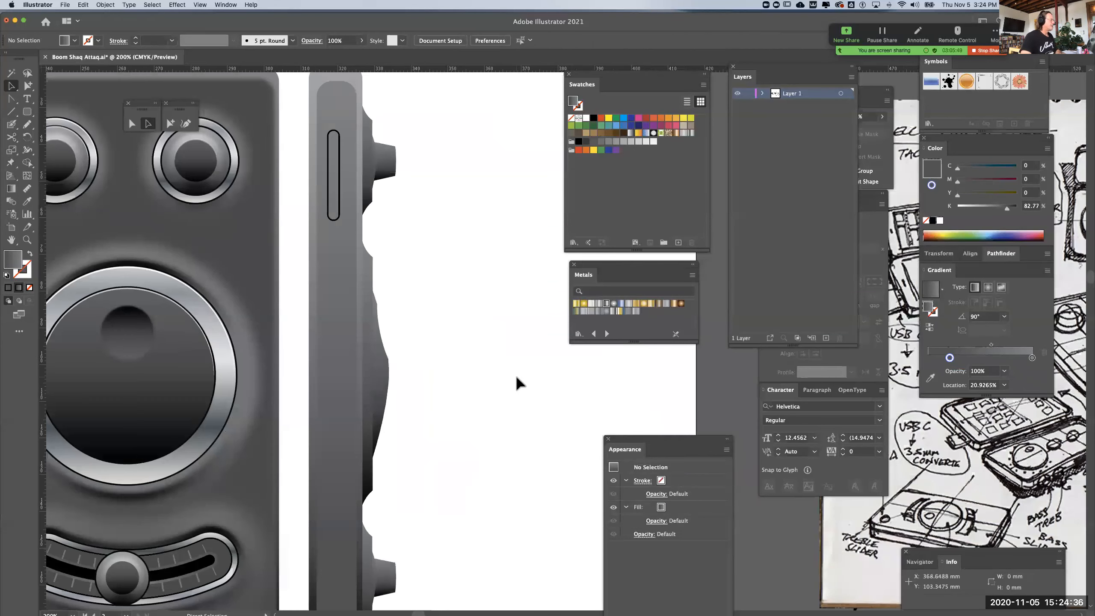
left_click_drag(473, 301, 569, 412)
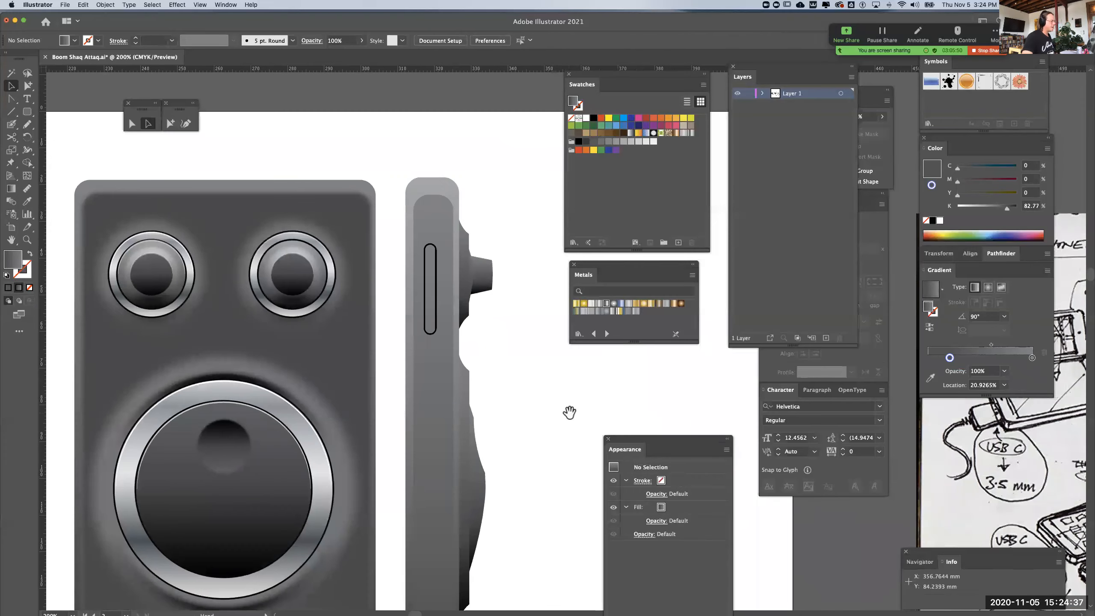
left_click(436, 339)
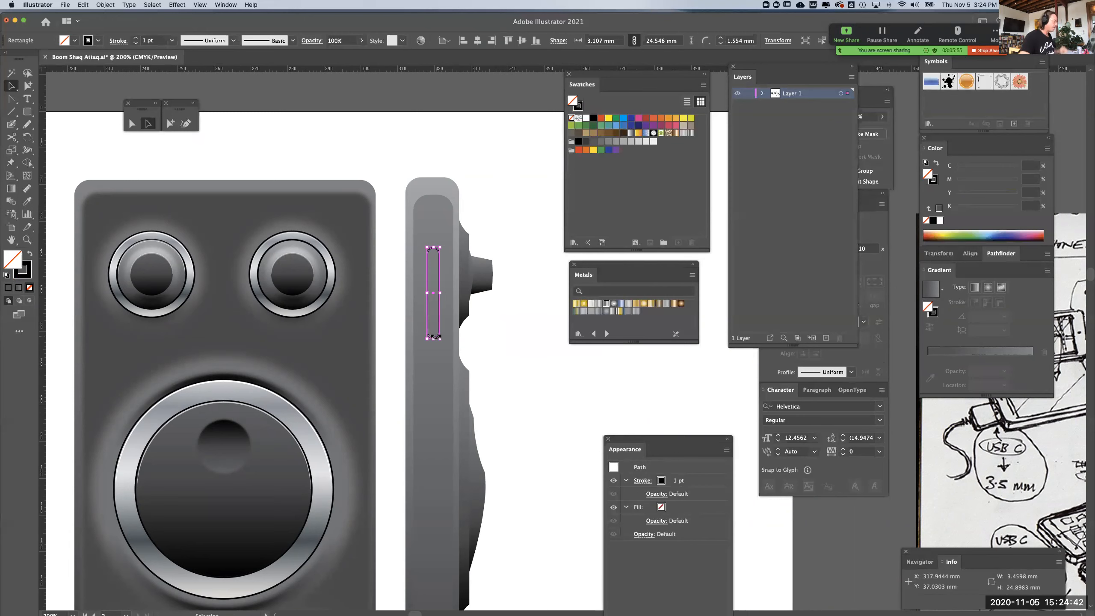
Offset the rounded slot's path outward by 2 mm with miter joins
left_click(106, 4)
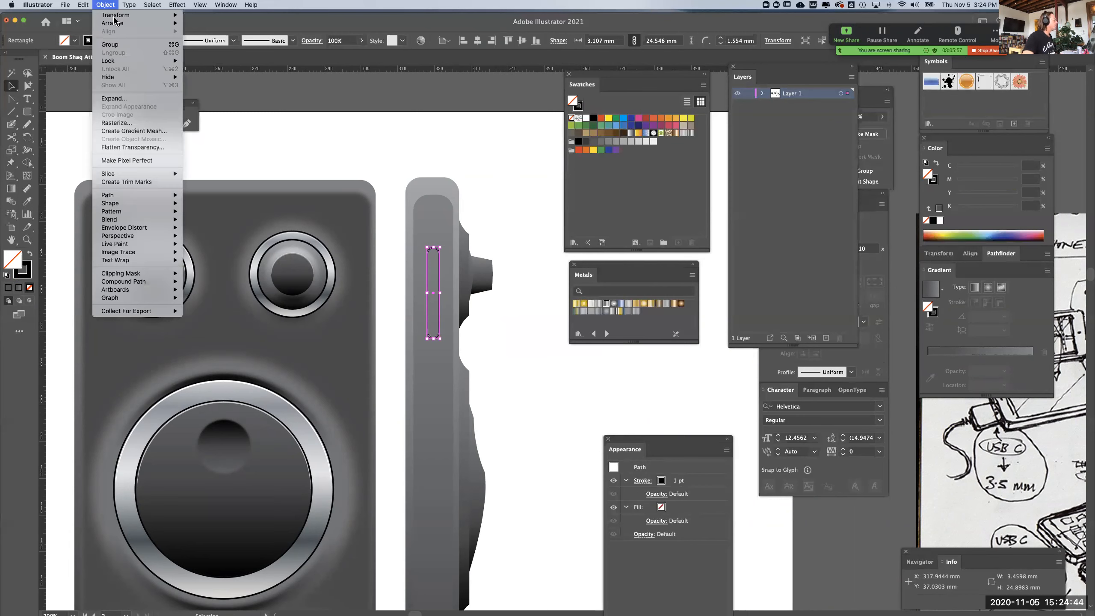
mouse_move(123, 196)
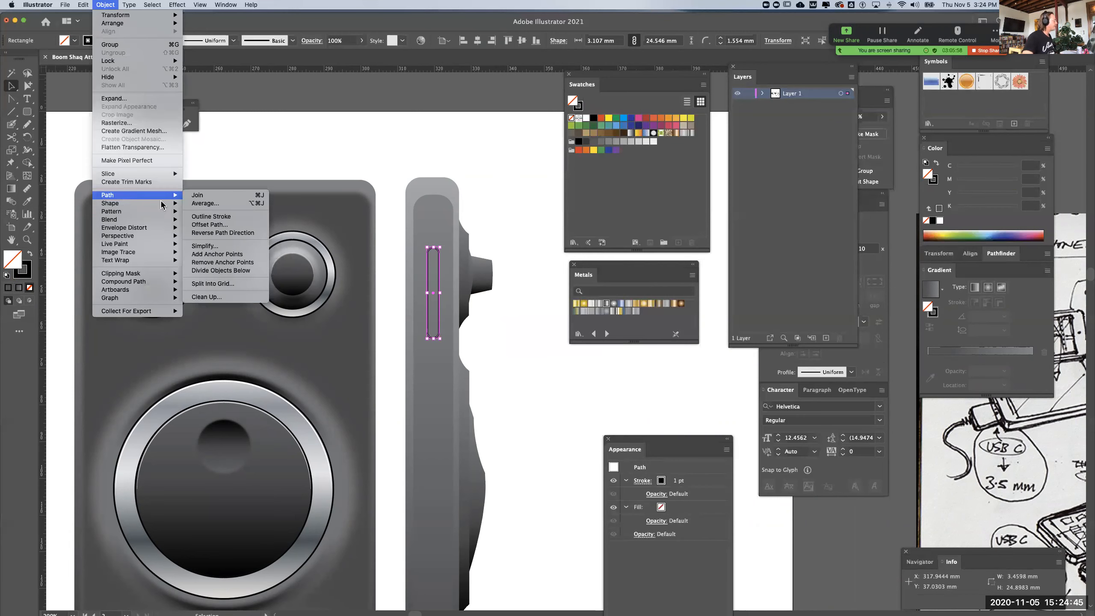
left_click(220, 224)
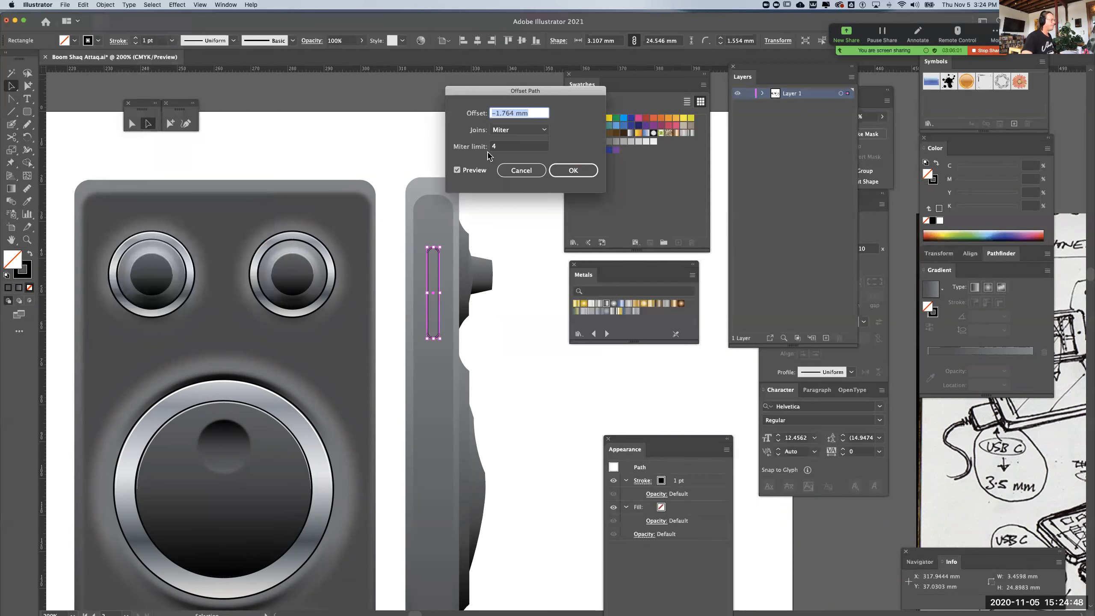
double_click(513, 113)
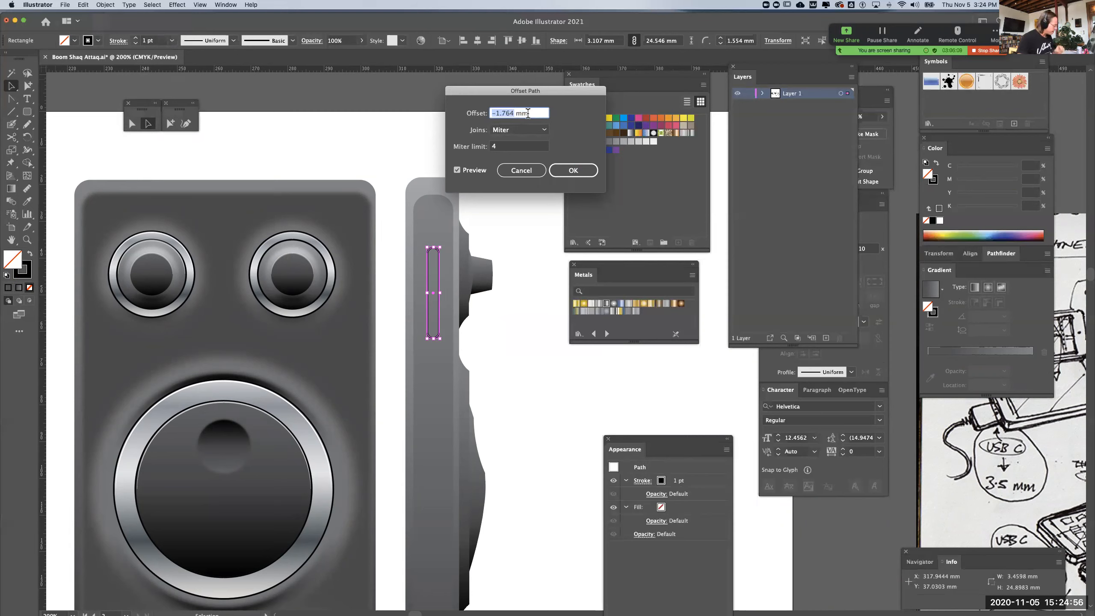
type("2")
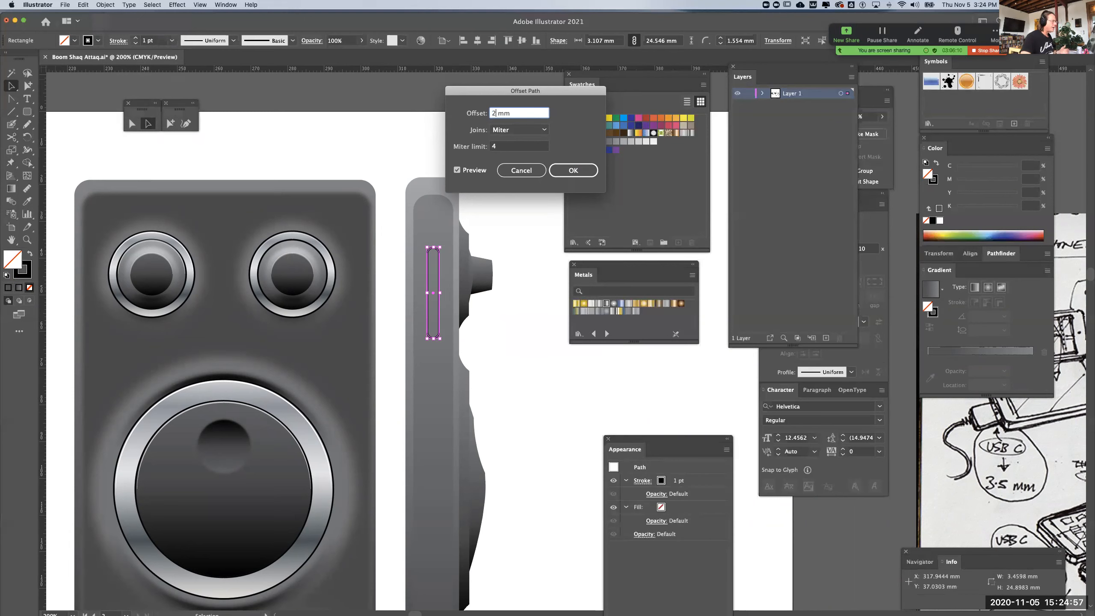
left_click(573, 171)
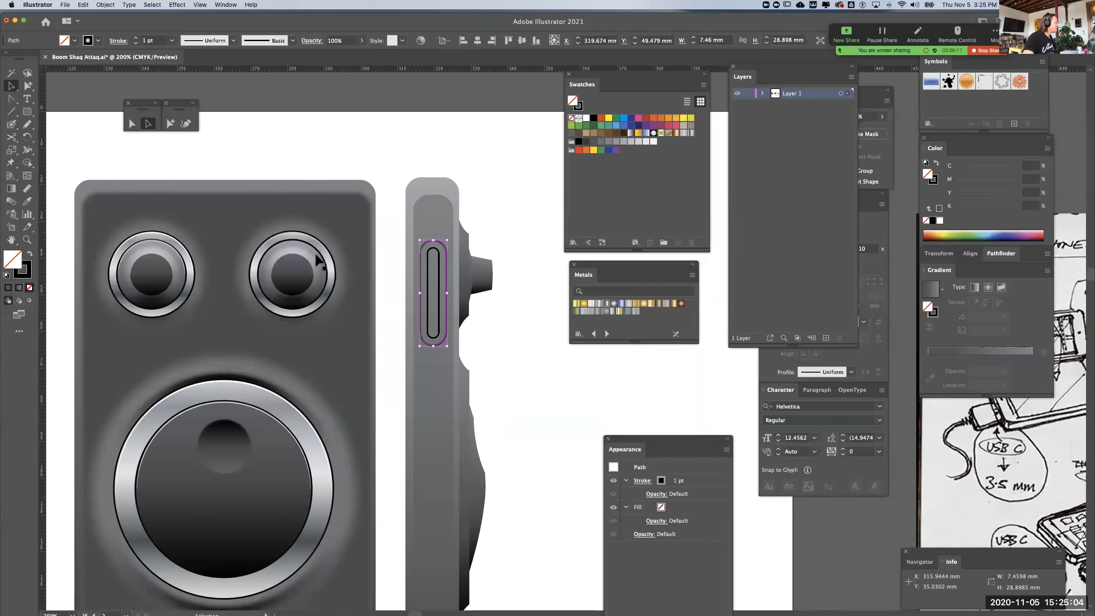
Fill the slot's outer outline with the gray linear gradient at 90° and reverse its direction
left_click(990, 362)
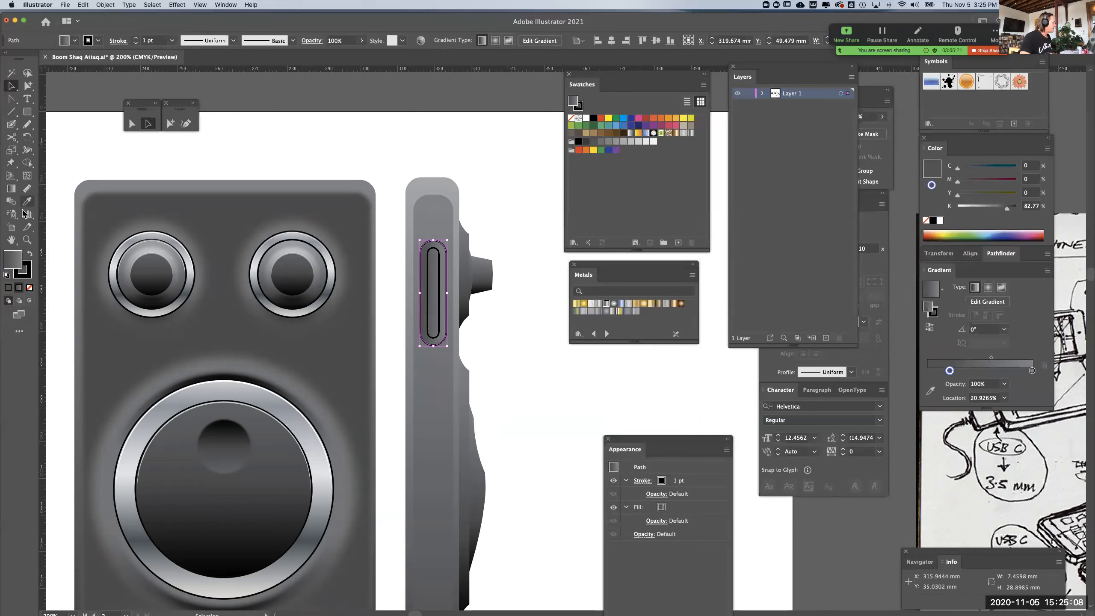
left_click(12, 189)
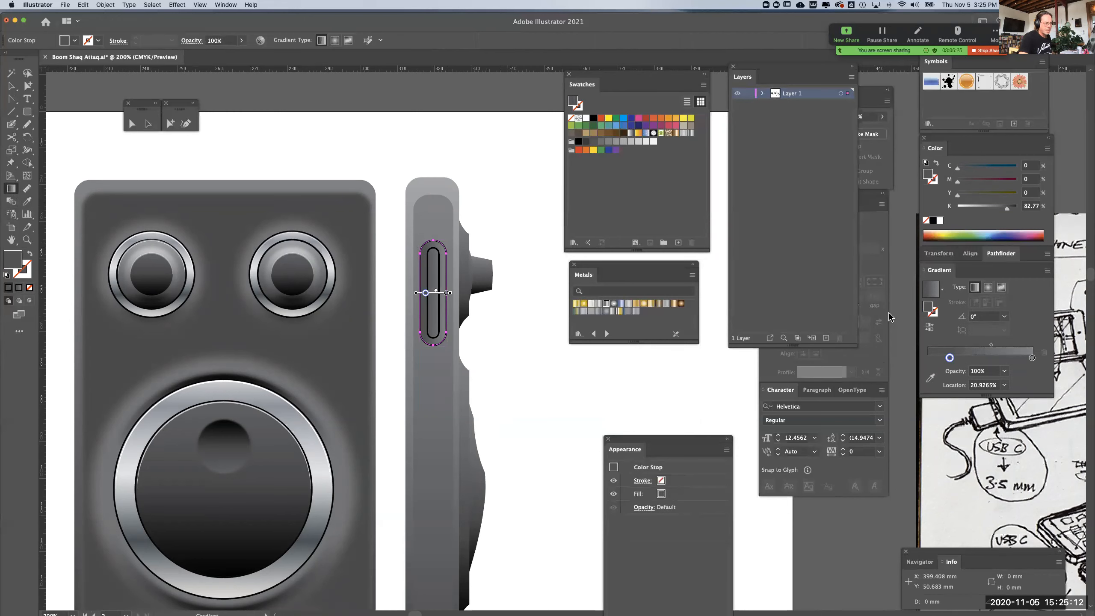
left_click(1004, 317)
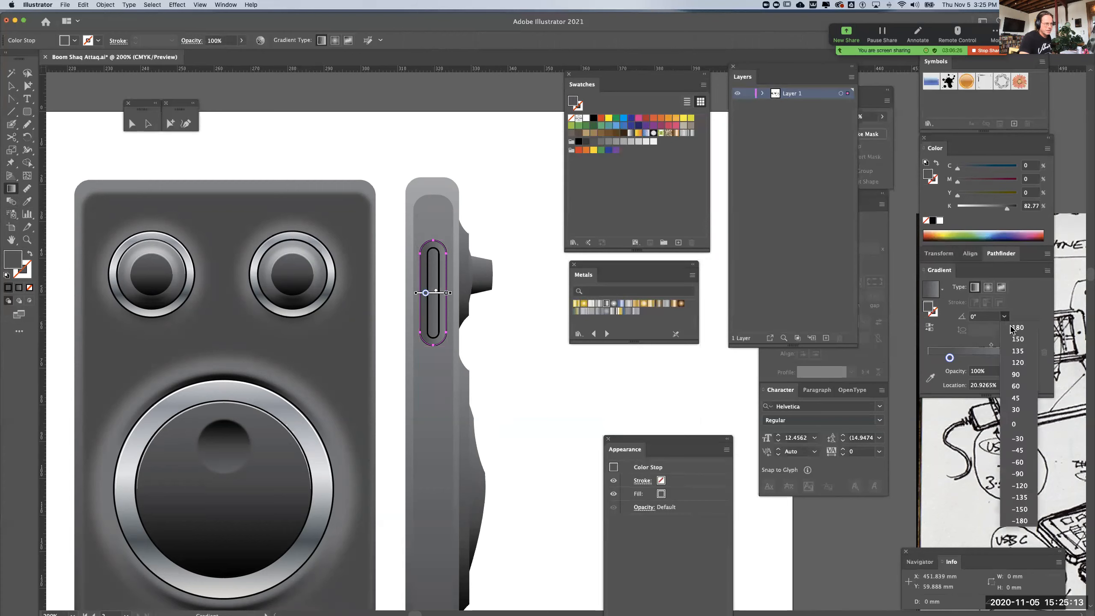
left_click(1017, 374)
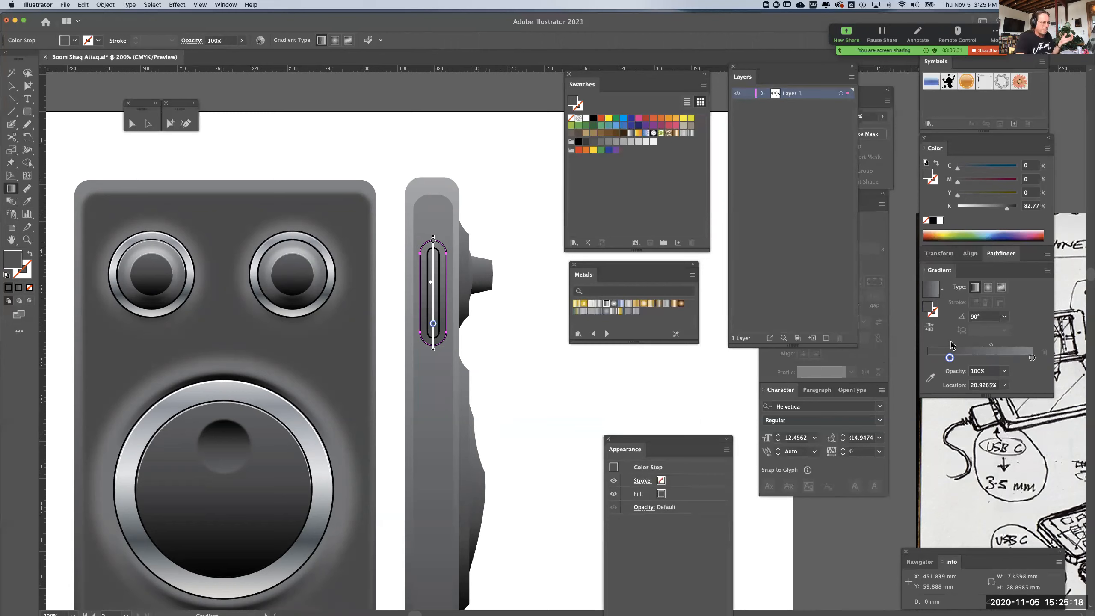
left_click(930, 328)
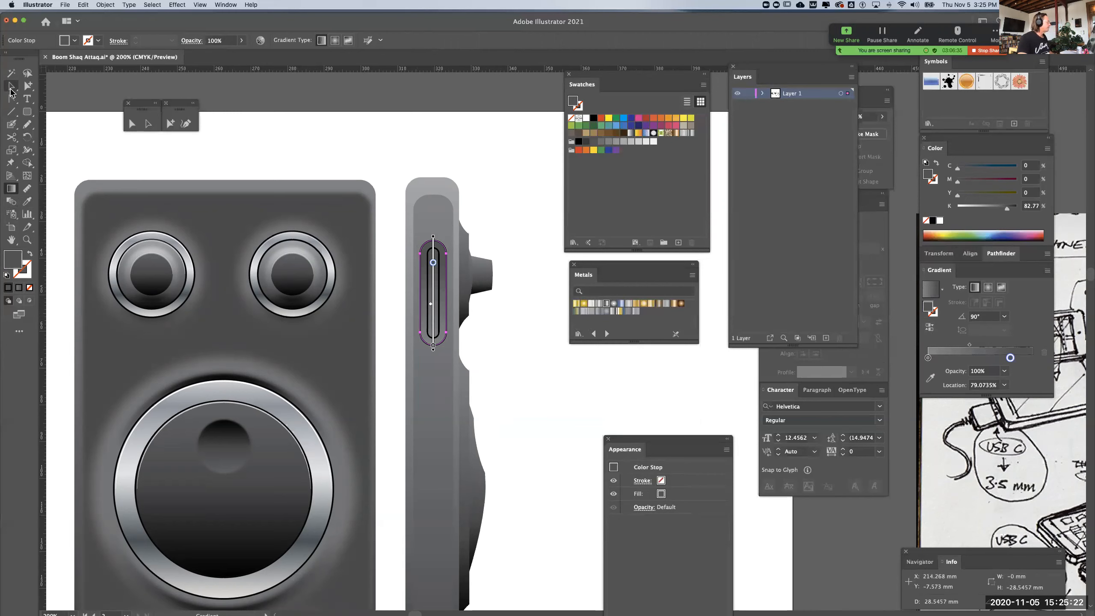
Swap the inner slot's fill and stroke so it becomes solid black with no outline, and deselect it
left_click(10, 89)
left_click(237, 154)
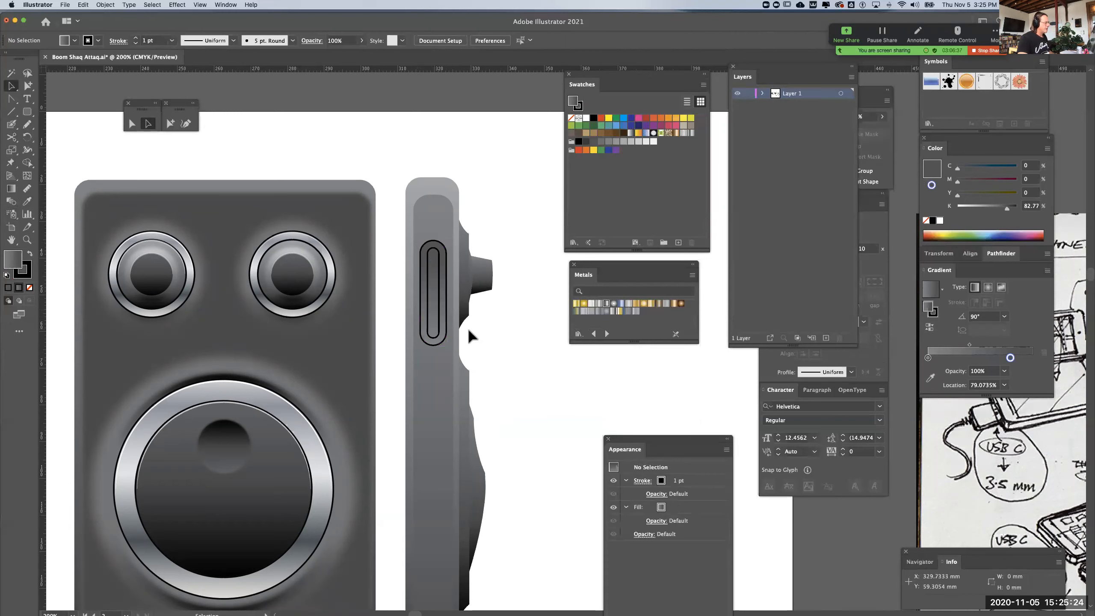
left_click(438, 340)
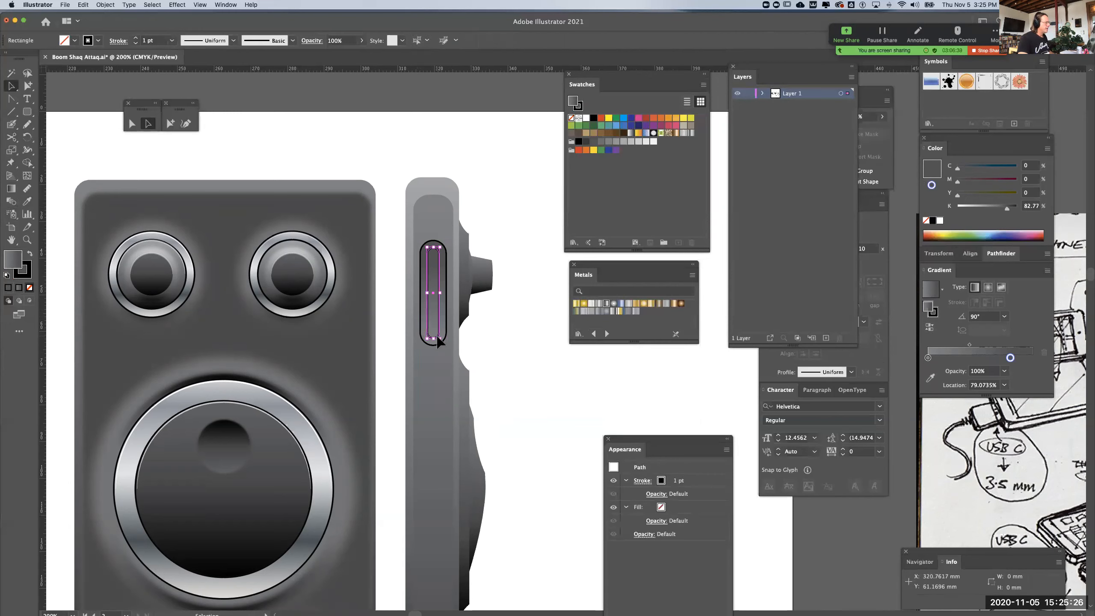
left_click(30, 257)
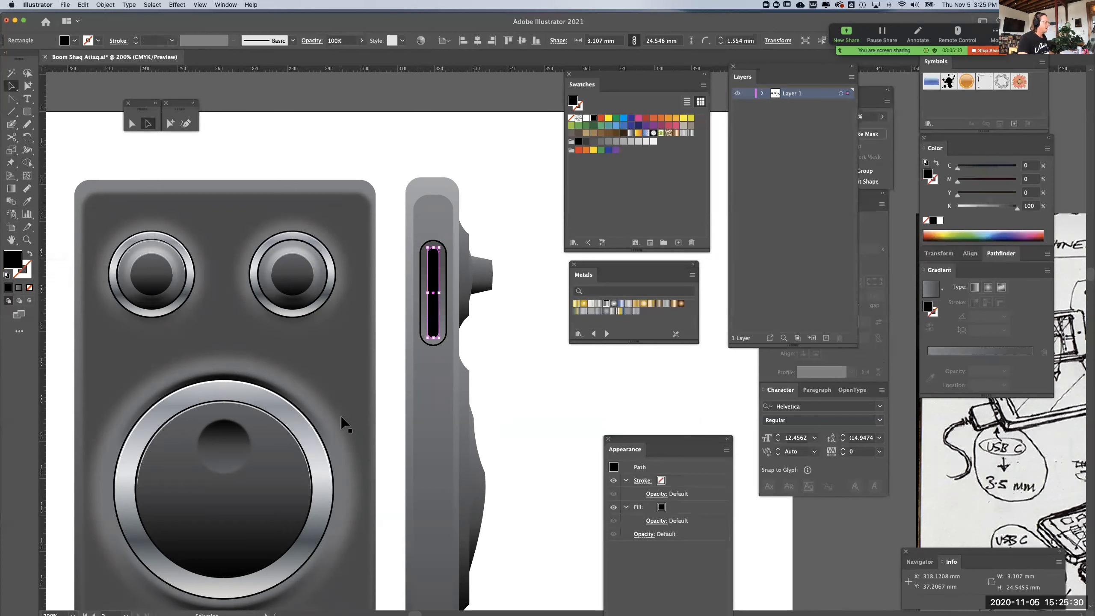
left_click(511, 455)
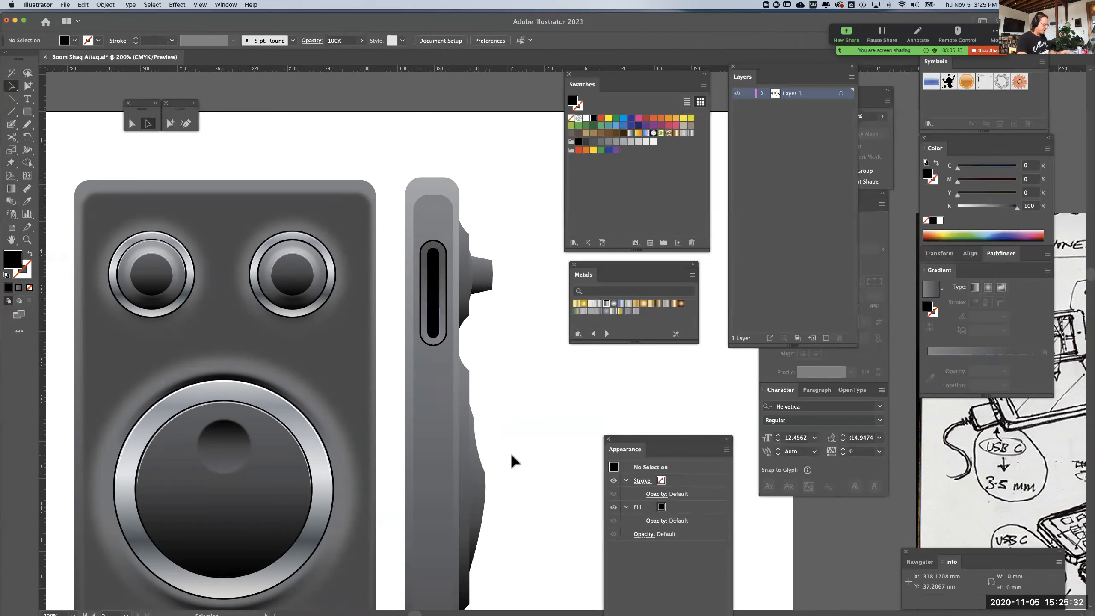
Remove the stroke from the slot's outer outline, keeping its gray gradient fill, and deselect it
left_click(427, 345)
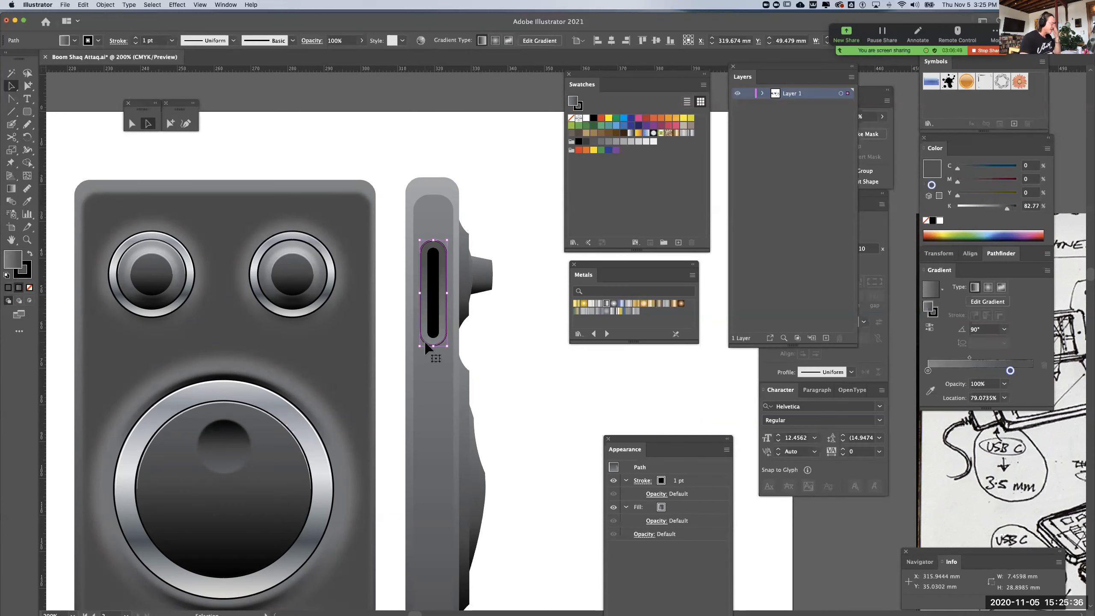
left_click(30, 271)
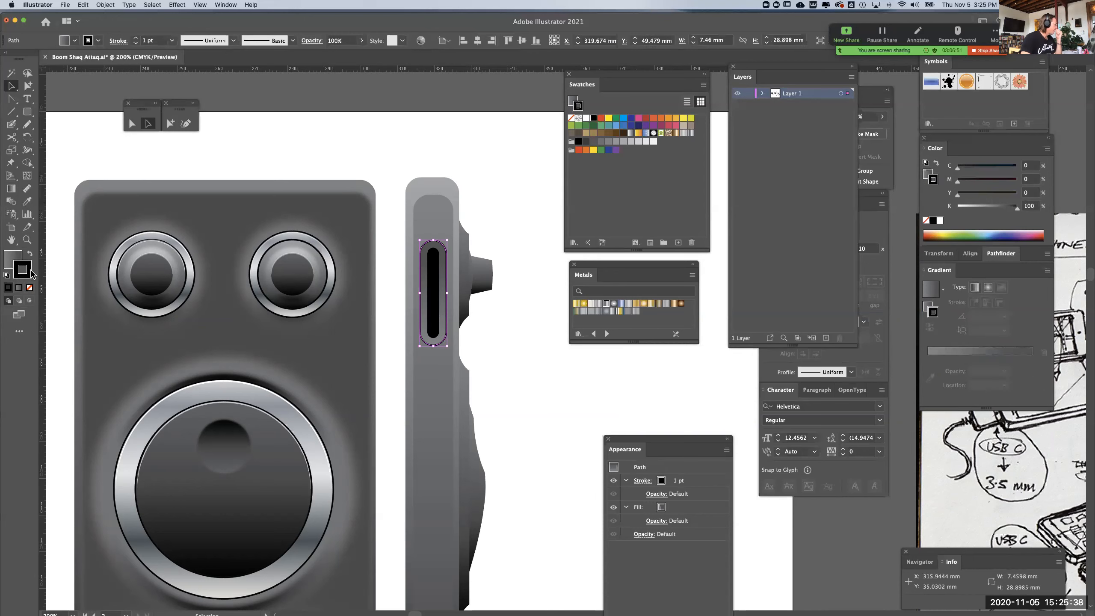
left_click(30, 288)
left_click(527, 335)
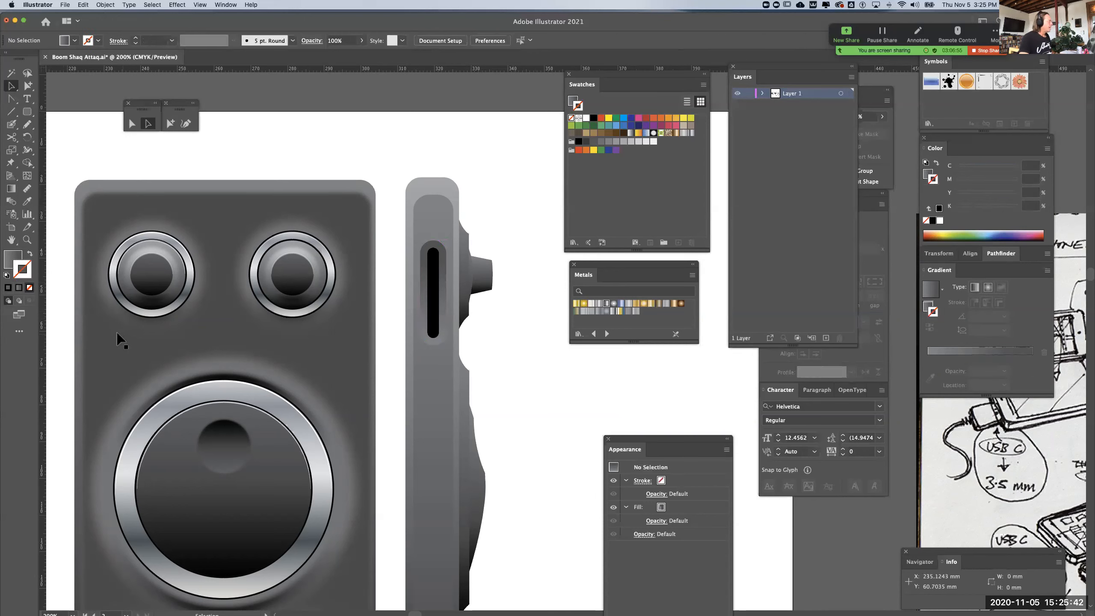
Paste a copy of the black slot's dial-side edge in front, with no fill and a 1 pt white stroke
left_click(132, 123)
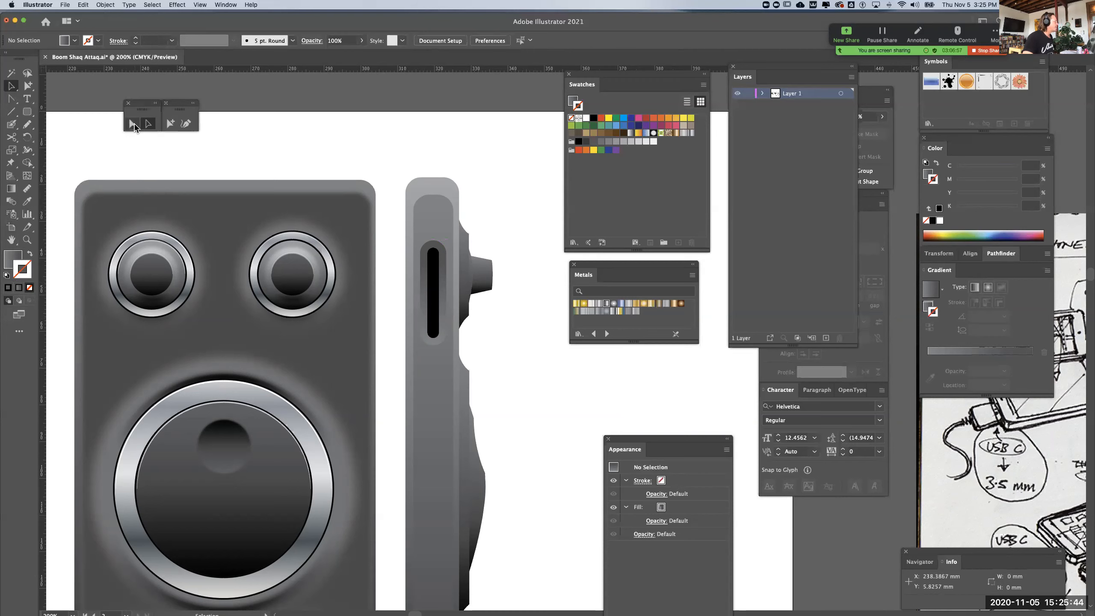
left_click(439, 263)
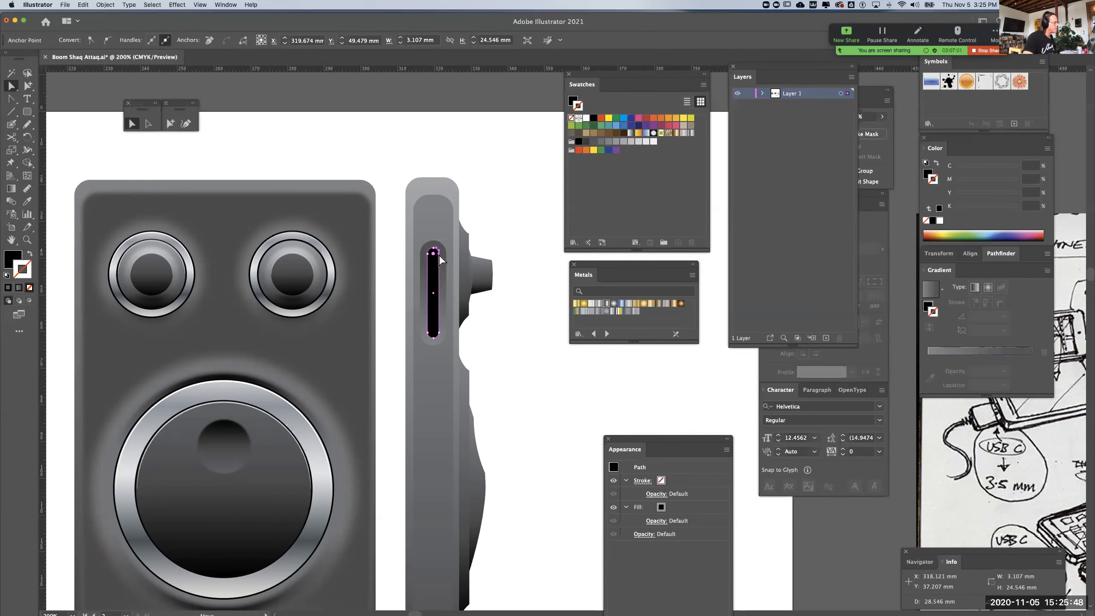
left_click(439, 254)
key("super+c")
key("super+f")
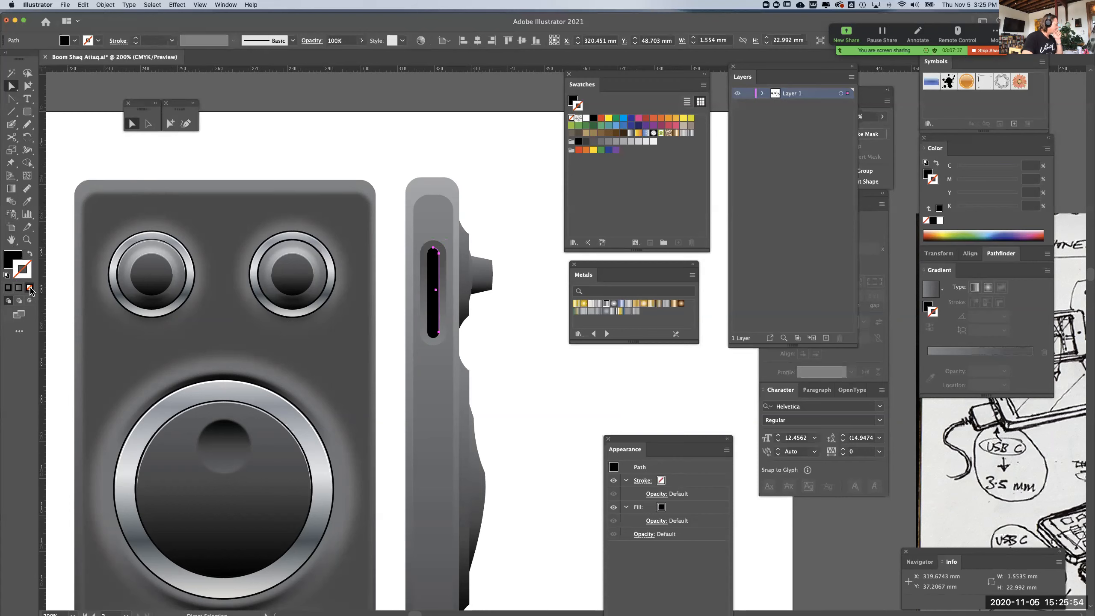
left_click(30, 253)
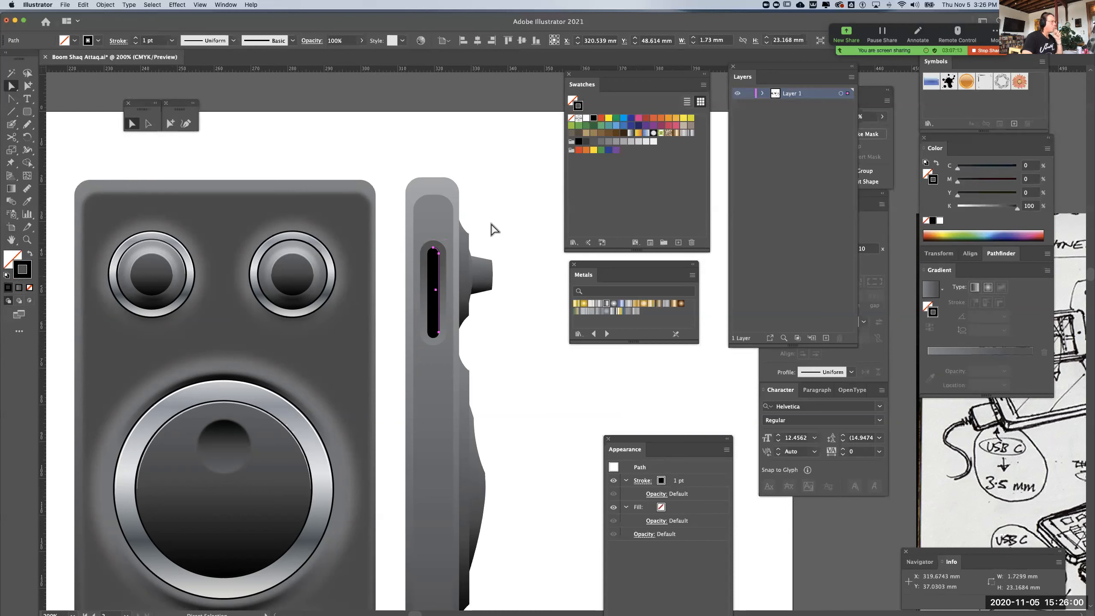
left_click(586, 117)
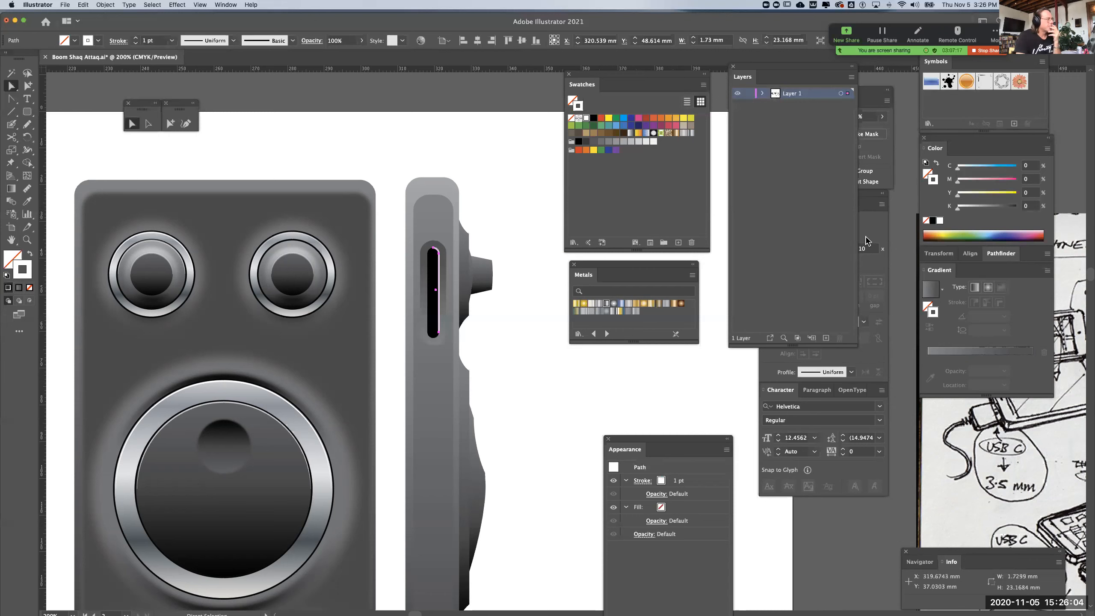
Apply the tapered Width Profile 5 to the white highlight along the black slot's edge
left_click_drag(775, 70, 678, 107)
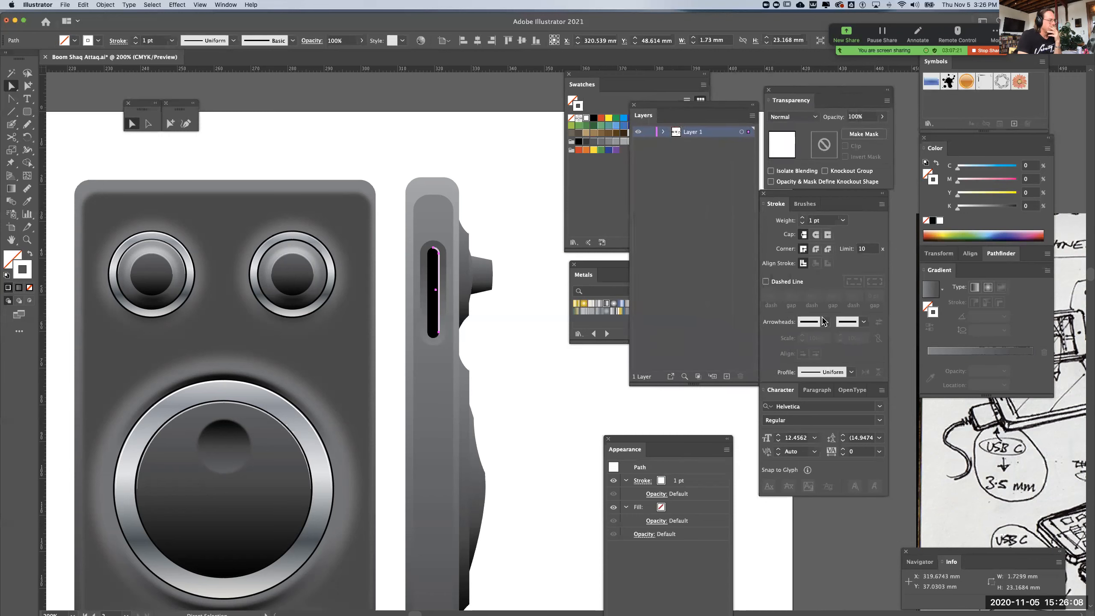
left_click(852, 372)
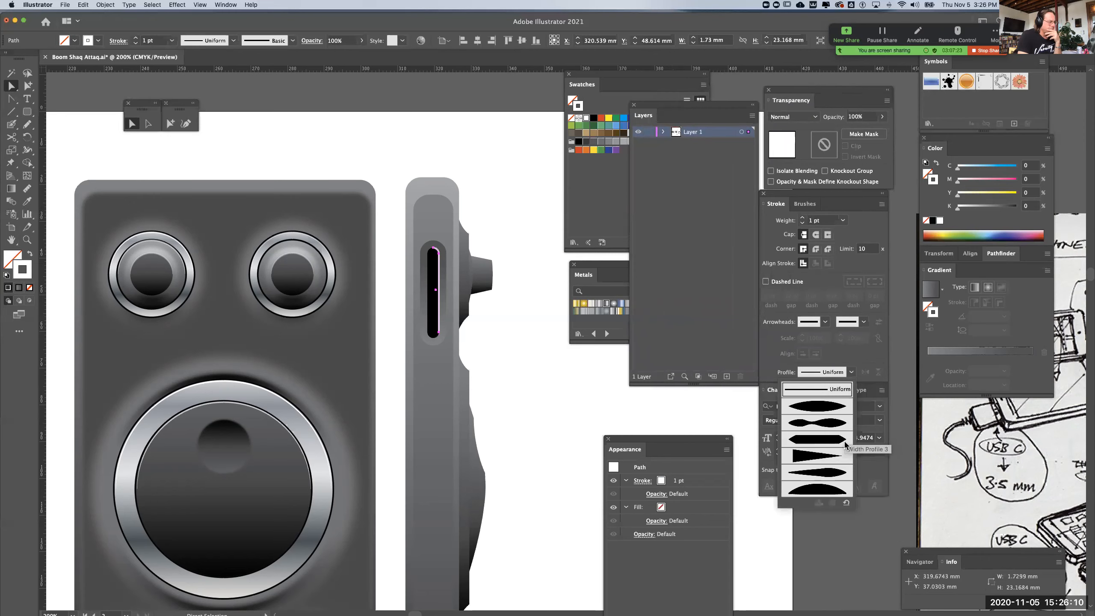
left_click(826, 477)
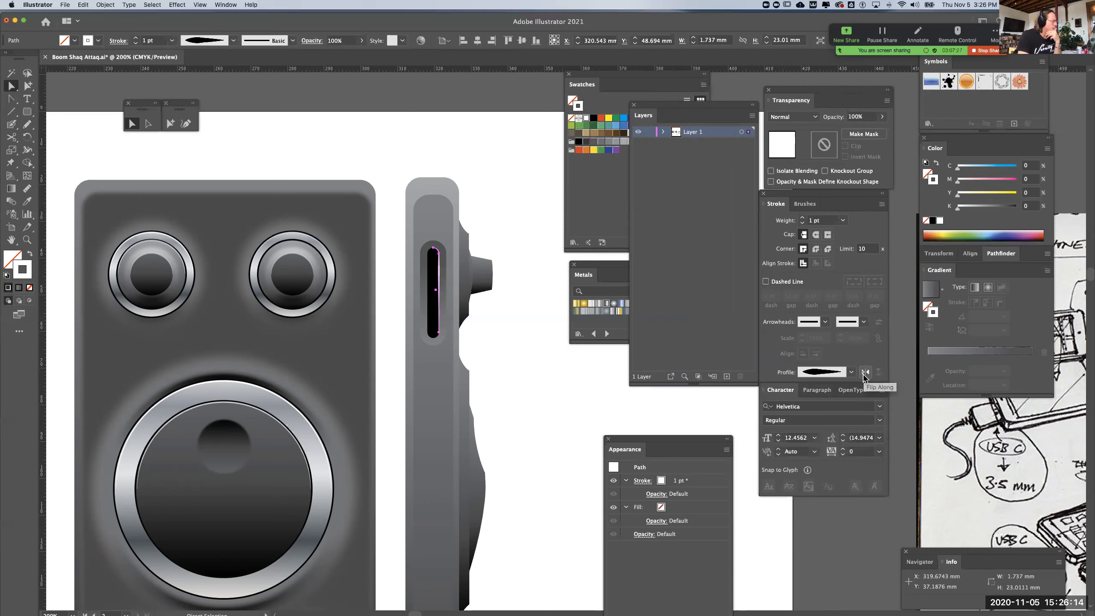
left_click(551, 450)
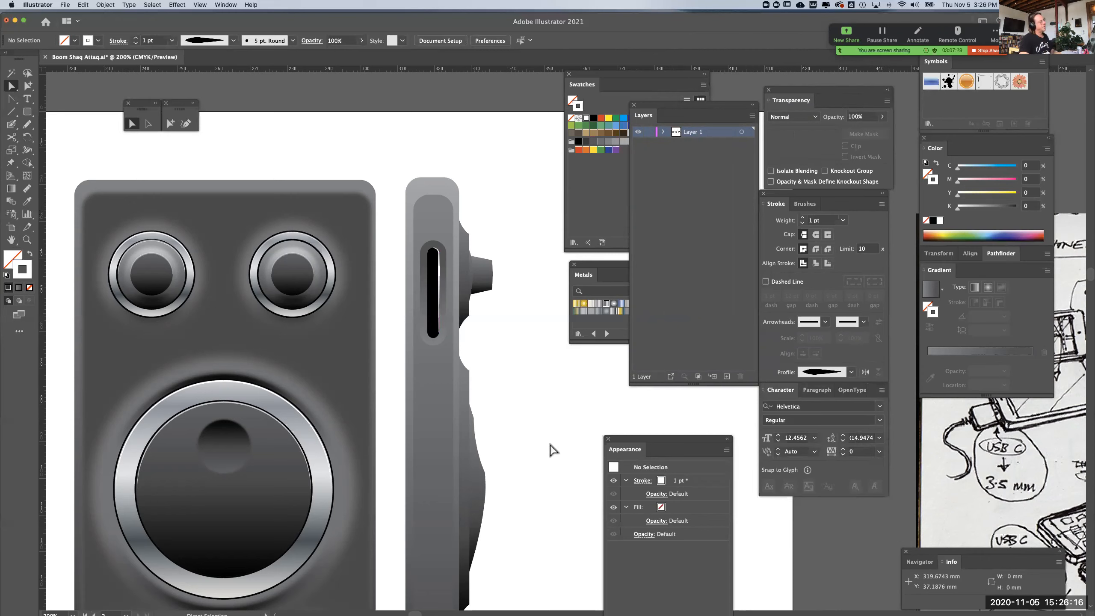
Lower the opacity of the black slot's edge highlight to 59% and deselect it
left_click(440, 270)
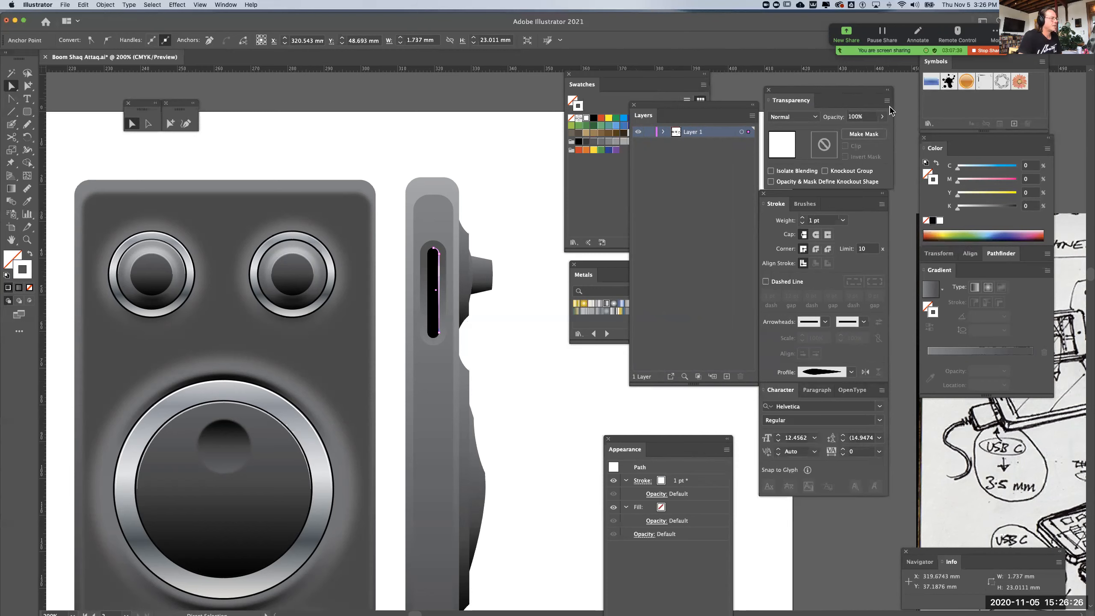
left_click(883, 117)
left_click_drag(882, 132, 865, 126)
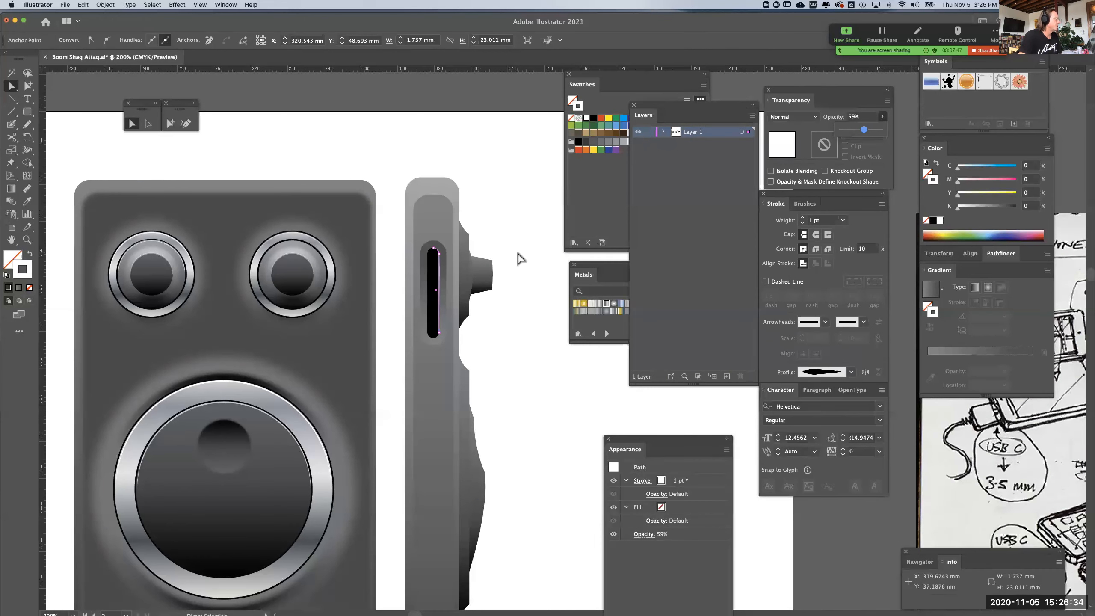
left_click(514, 301)
Create an open copy of the outer slot outline's lower edge away from the dials, with no fill and a 1 pt white stroke
scroll(526, 373, "down", 5)
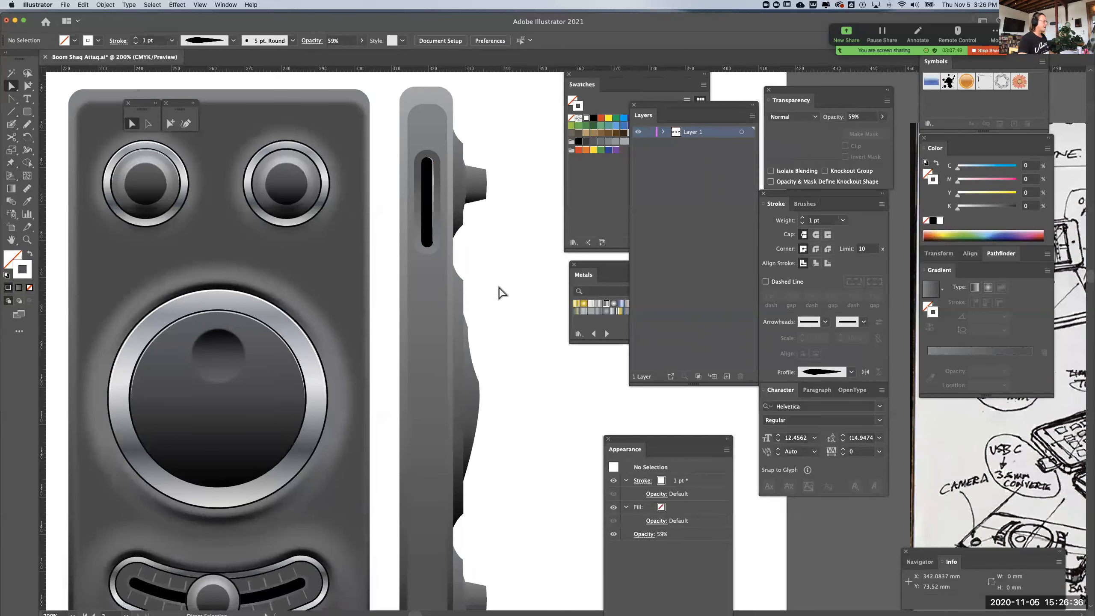
left_click(417, 252)
left_click(414, 242)
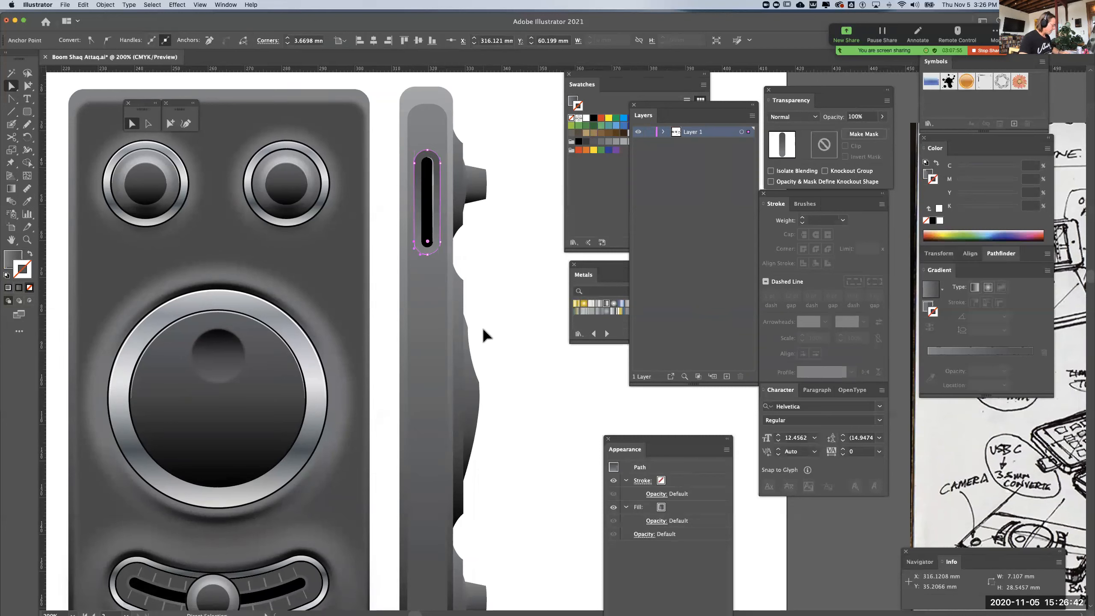
key("Delete")
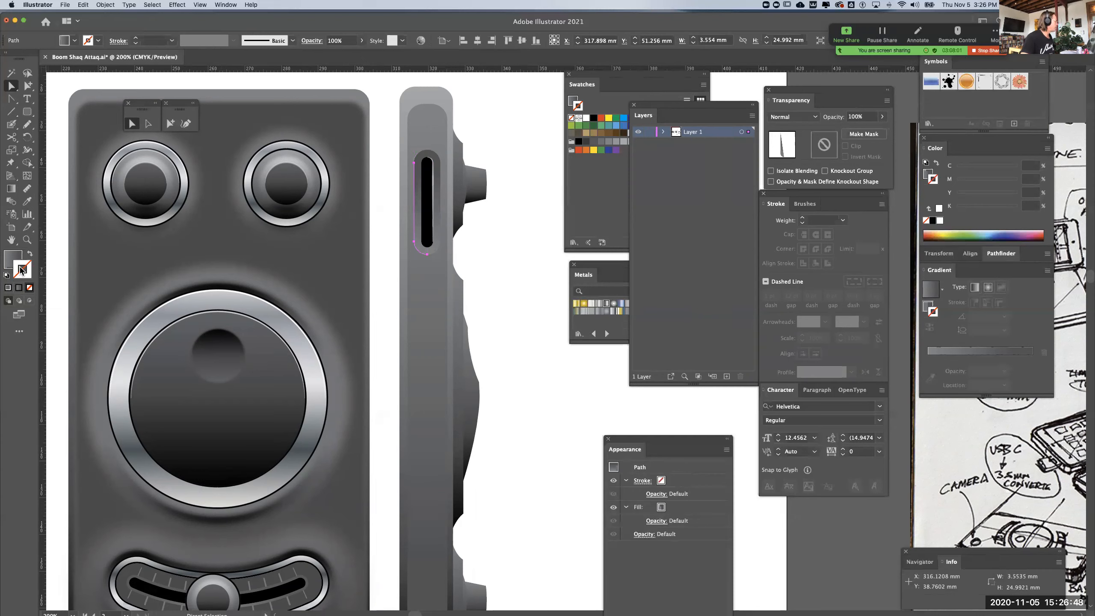
left_click(28, 255)
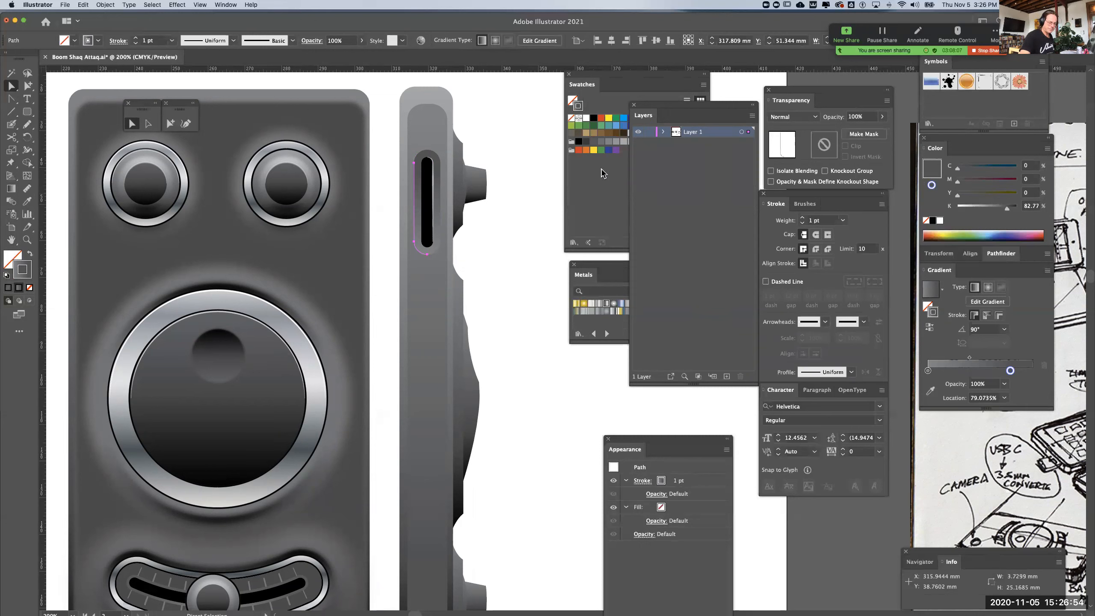
left_click(586, 117)
Apply Width Profile 5 to the outer slot's white edge highlight and flip the profile along the path
left_click(852, 373)
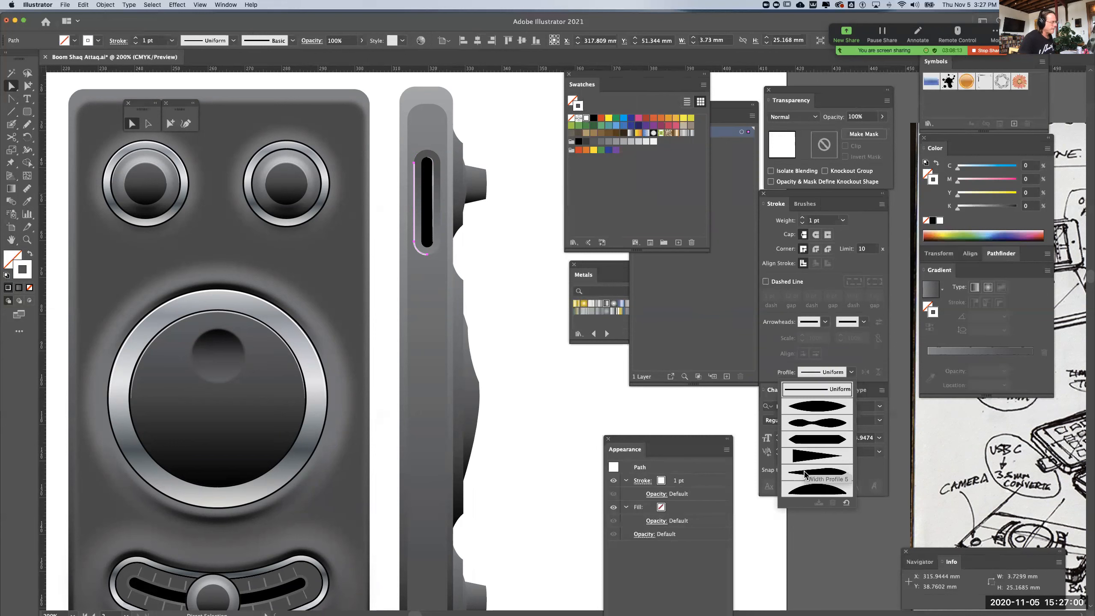
left_click(817, 406)
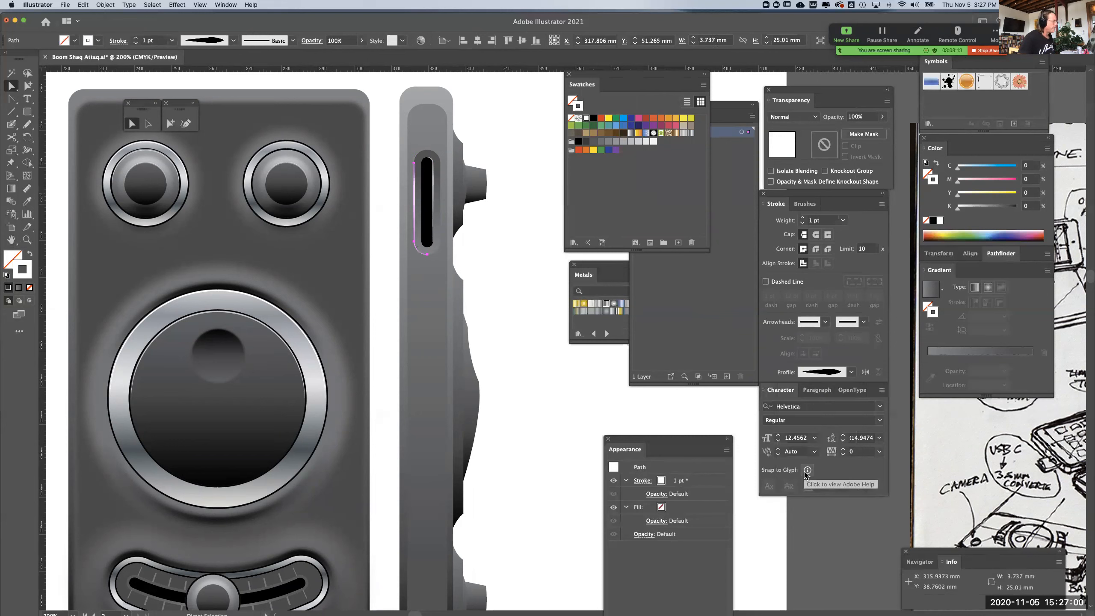
left_click(865, 372)
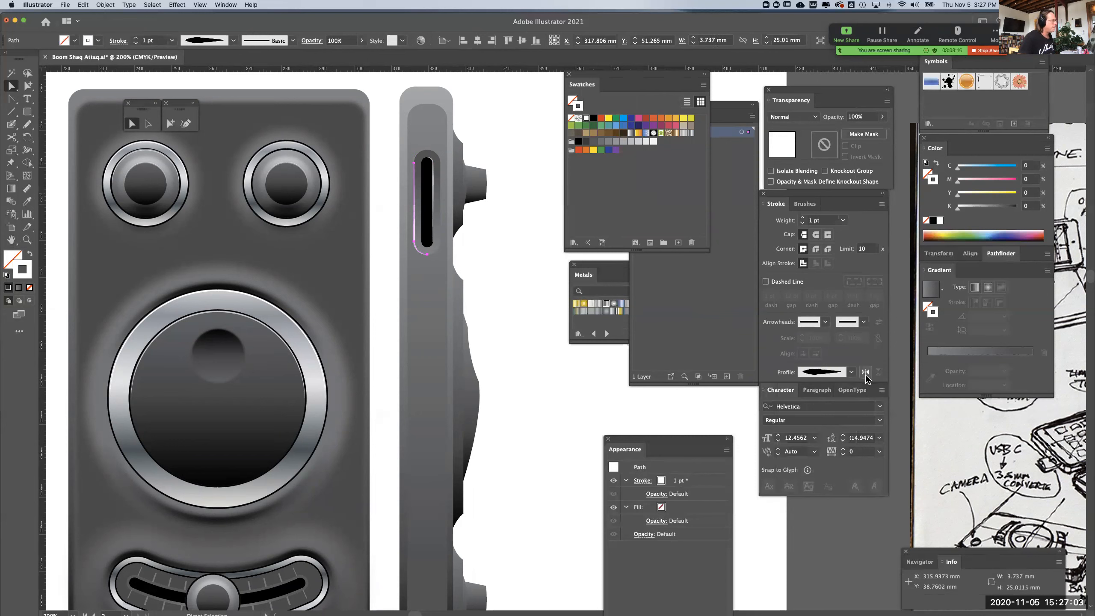
left_click(515, 337)
Lower the opacity of the outer slot's edge highlight to 54% and deselect it
left_click(416, 218)
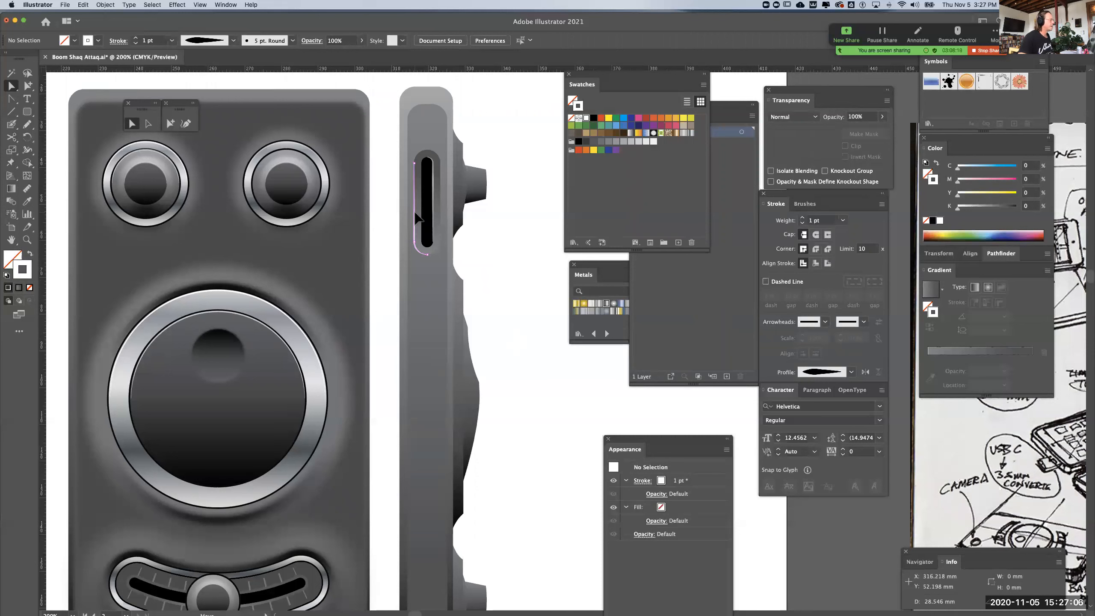
left_click(882, 116)
left_click_drag(883, 130, 863, 130)
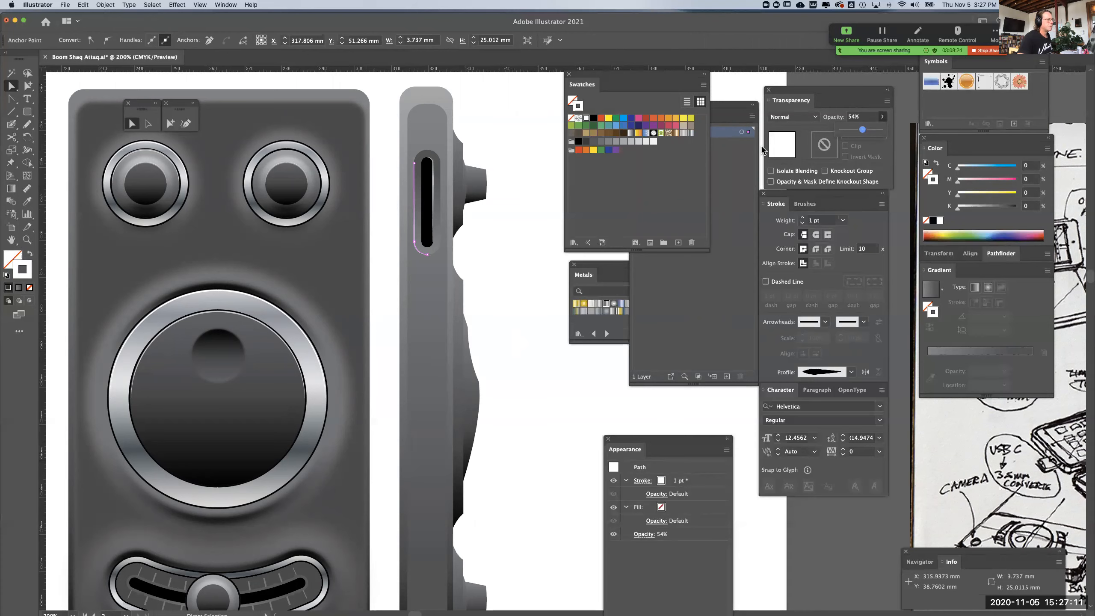
left_click(521, 212)
Draw a straight 1 pt white vertical line about 167.5 mm long down the middle of the side view with the Pen tool
left_click_drag(522, 325, 530, 159)
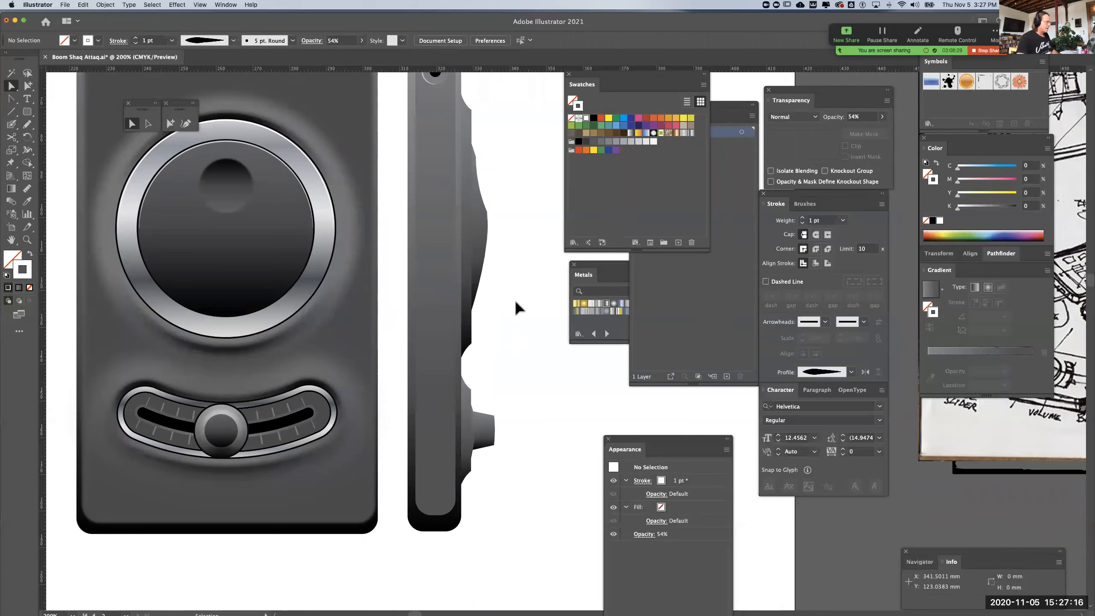
key("super+minus")
key("super+minus")
left_click_drag(508, 289, 438, 312)
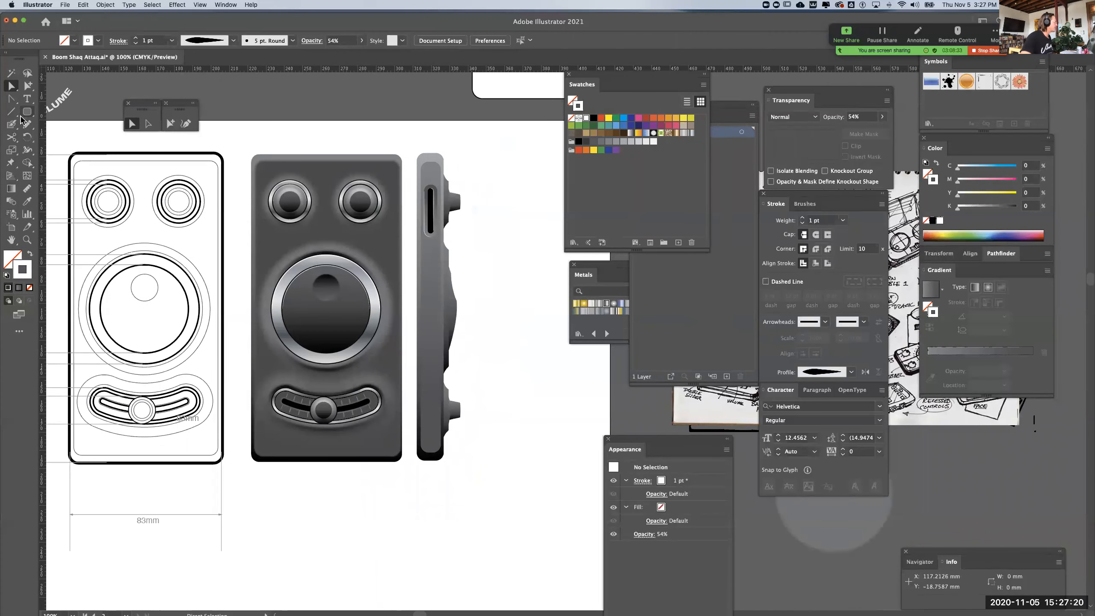
left_click_drag(11, 99, 52, 96)
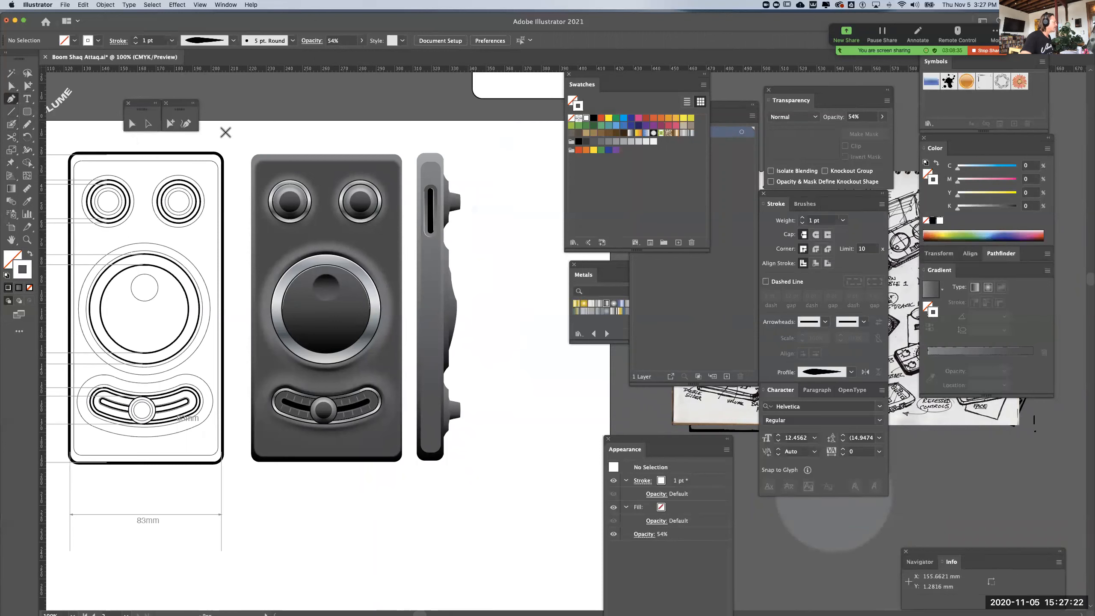
left_click(429, 153)
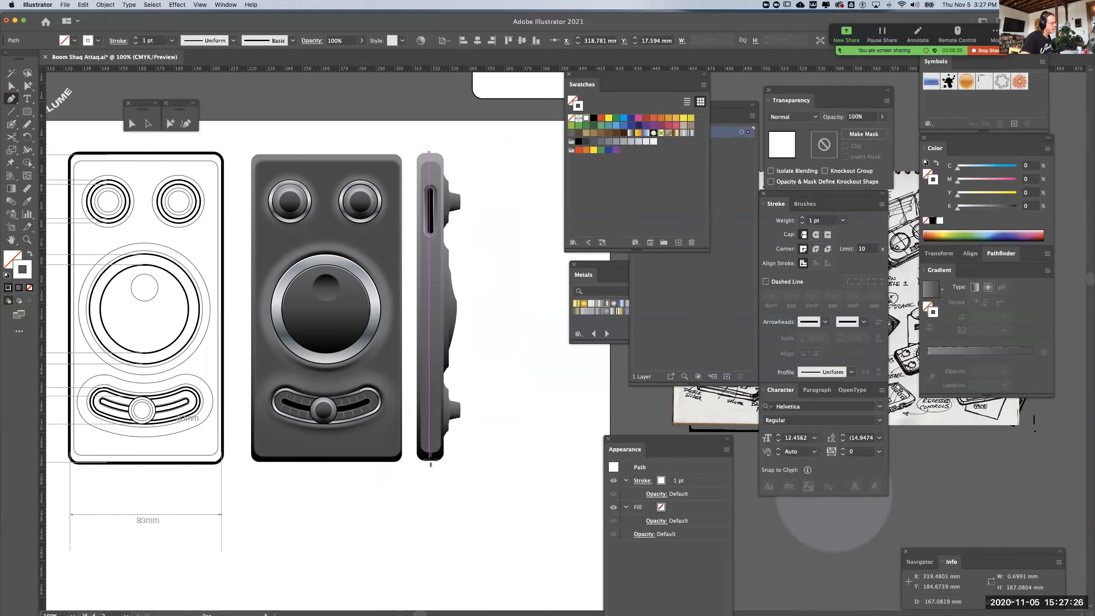
left_click(430, 459)
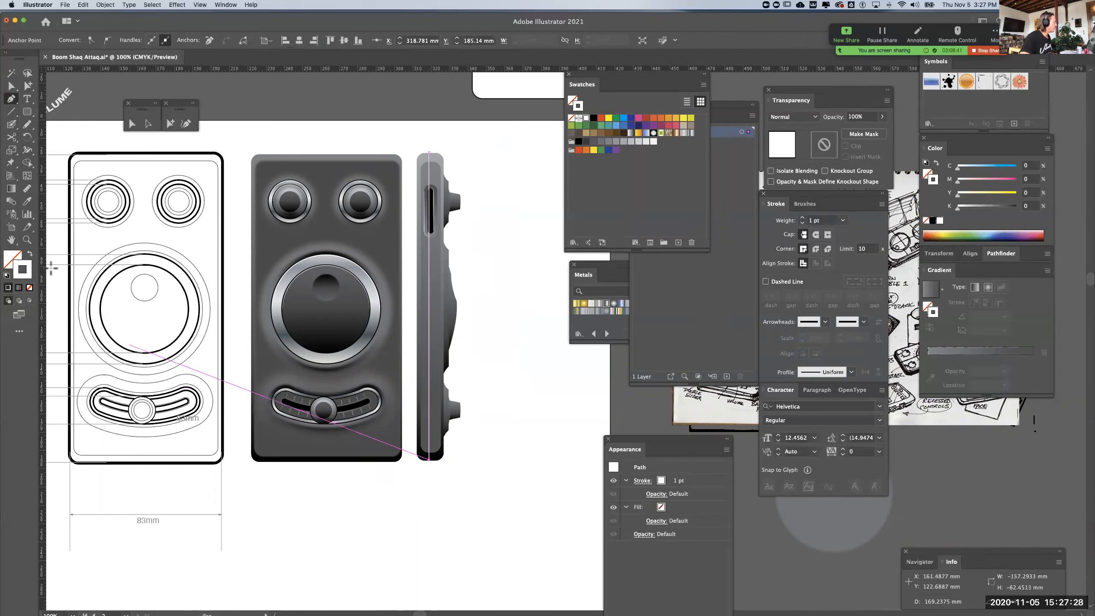
left_click(12, 86)
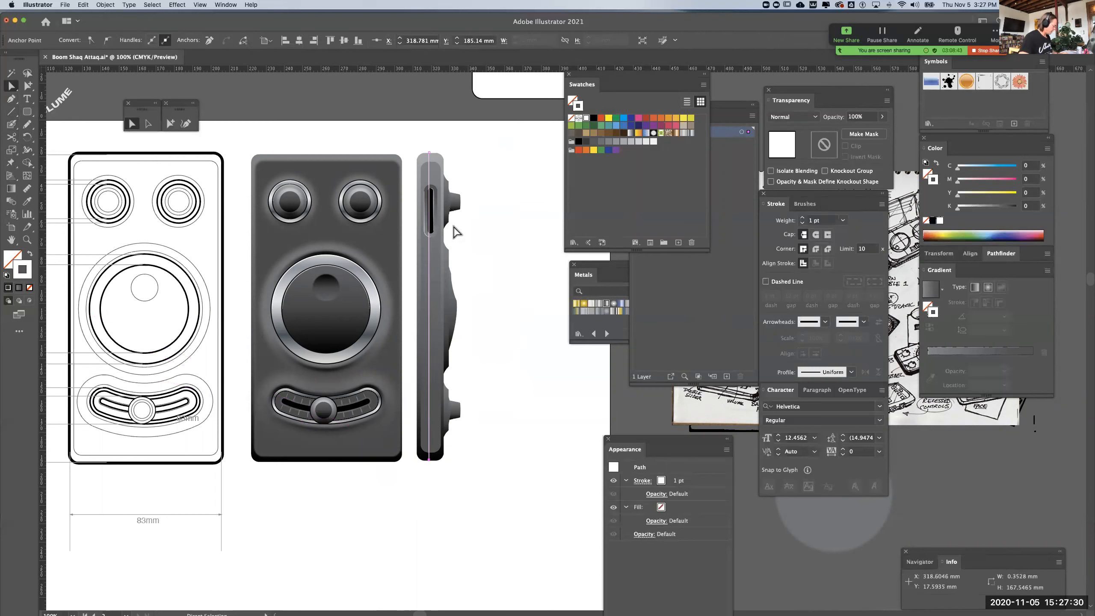
left_click(500, 207)
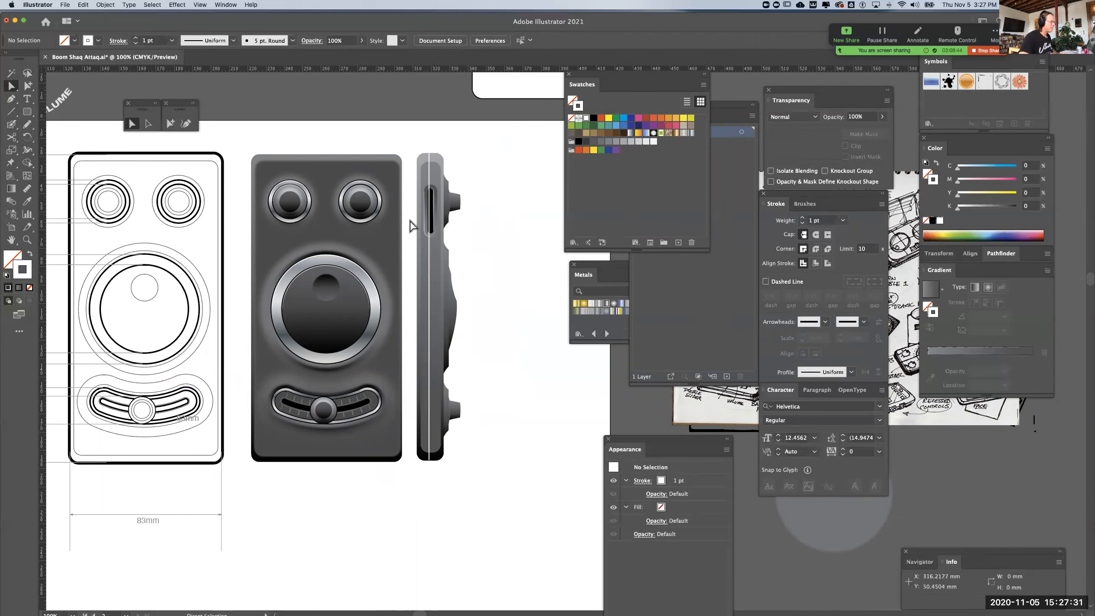
left_click(428, 258)
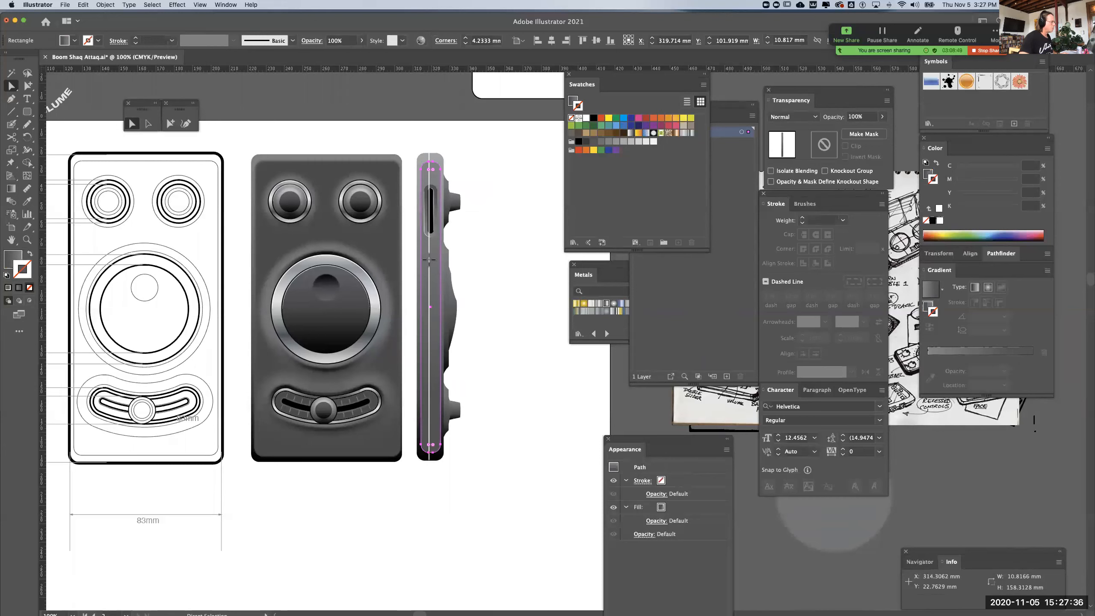
left_click(429, 260)
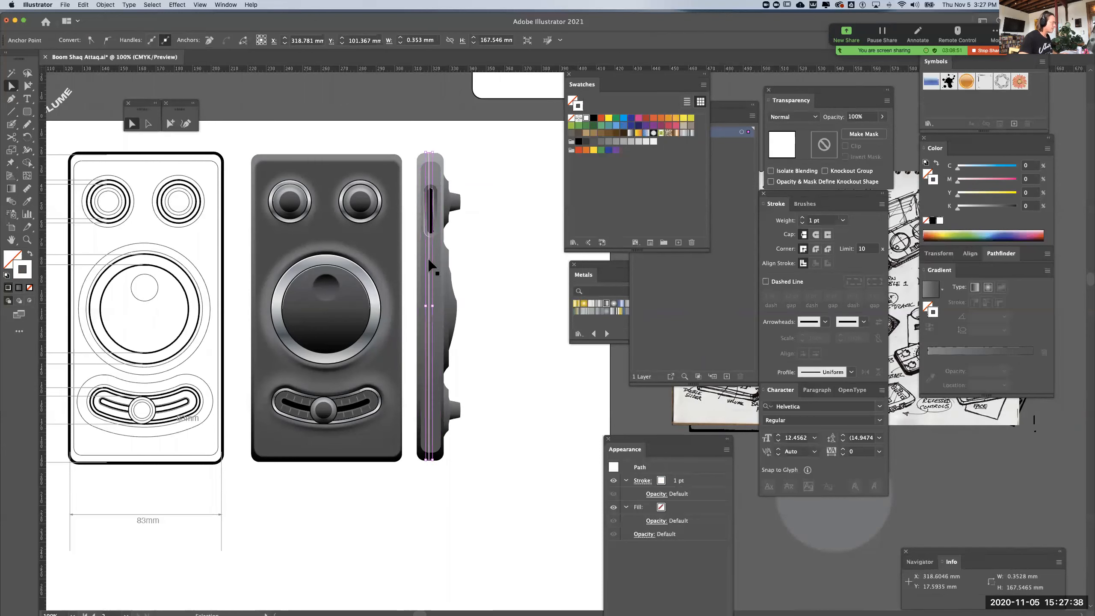
key("Delete")
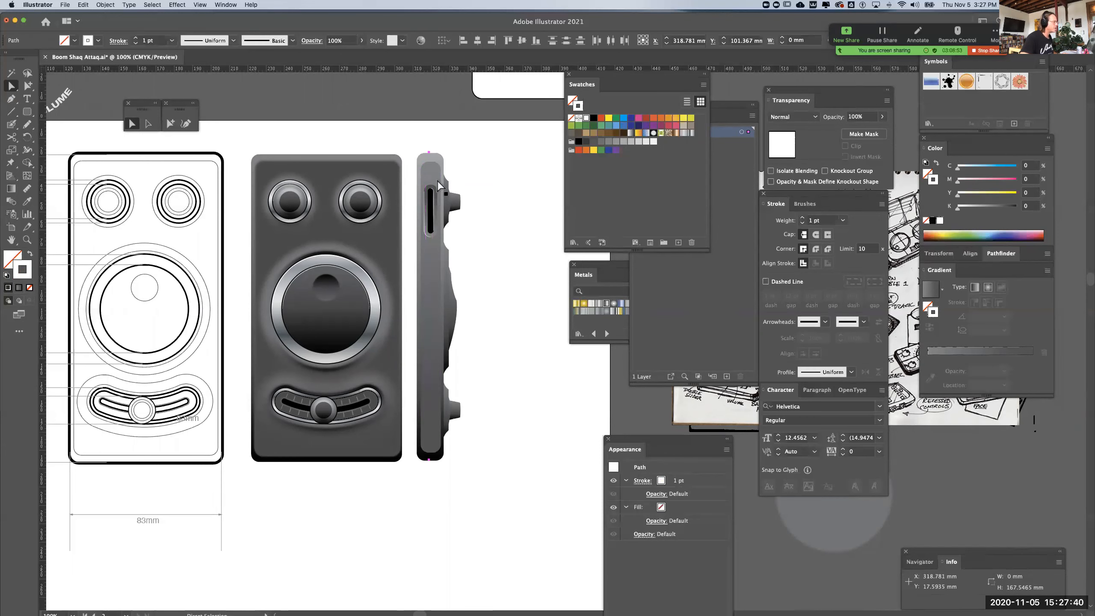
left_click(434, 186)
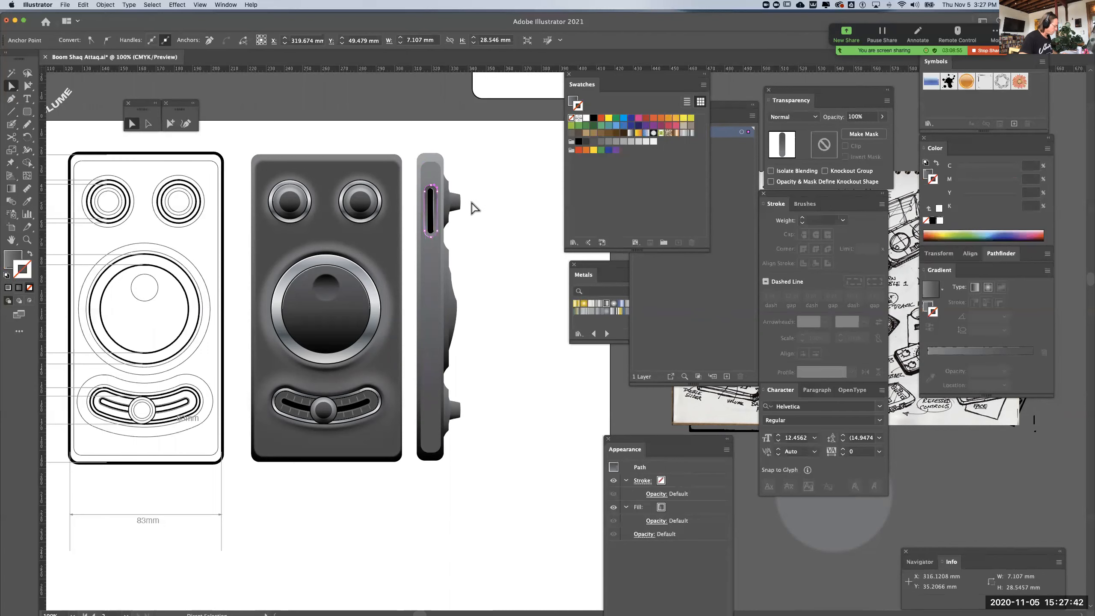
key("cmd+z")
left_click(473, 208)
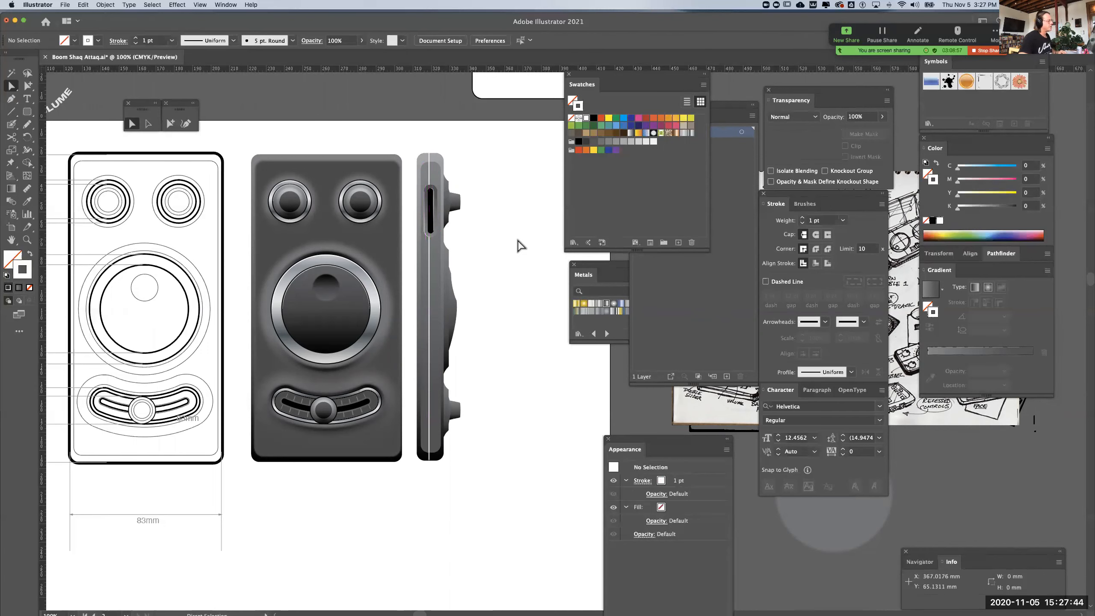
Add a black-stroked copy of the side view's white centre line, offset about 0.14 mm to the right, and deselect it
key("cmd+equal")
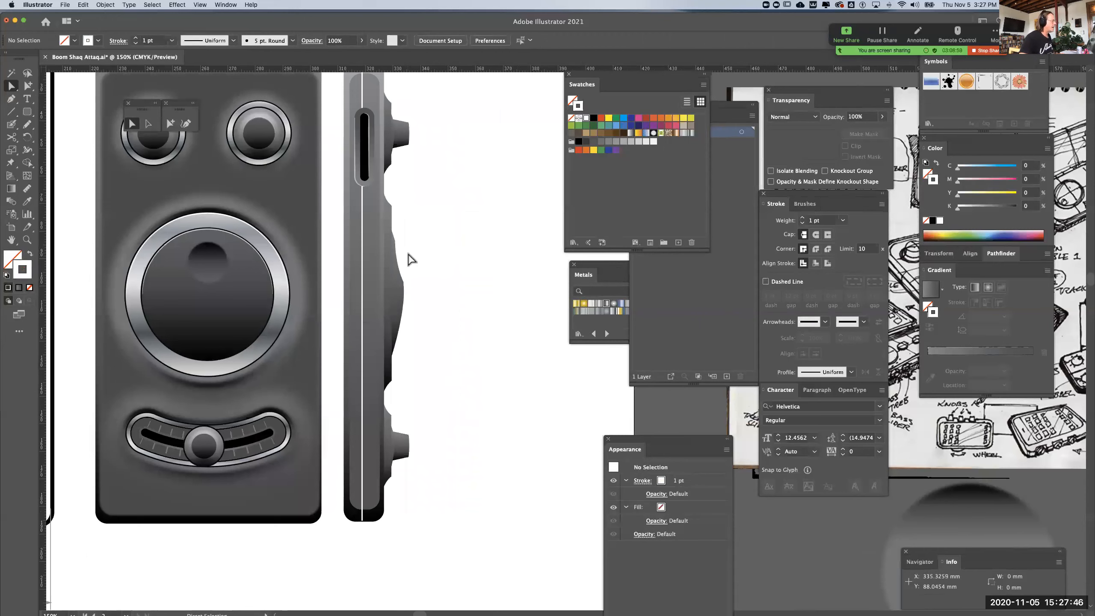
left_click(363, 246)
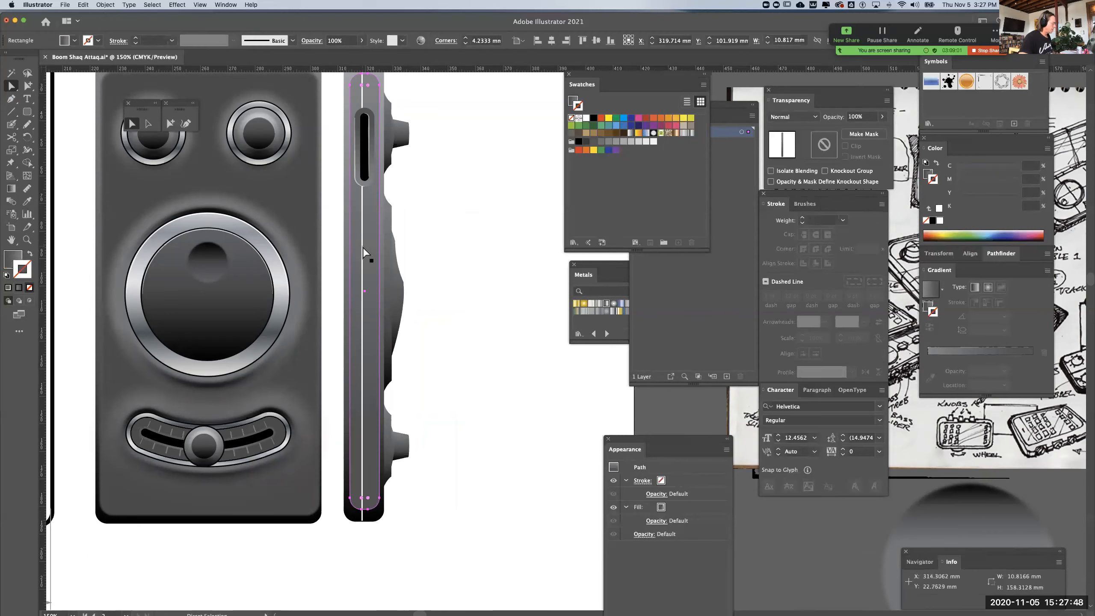
left_click(362, 247)
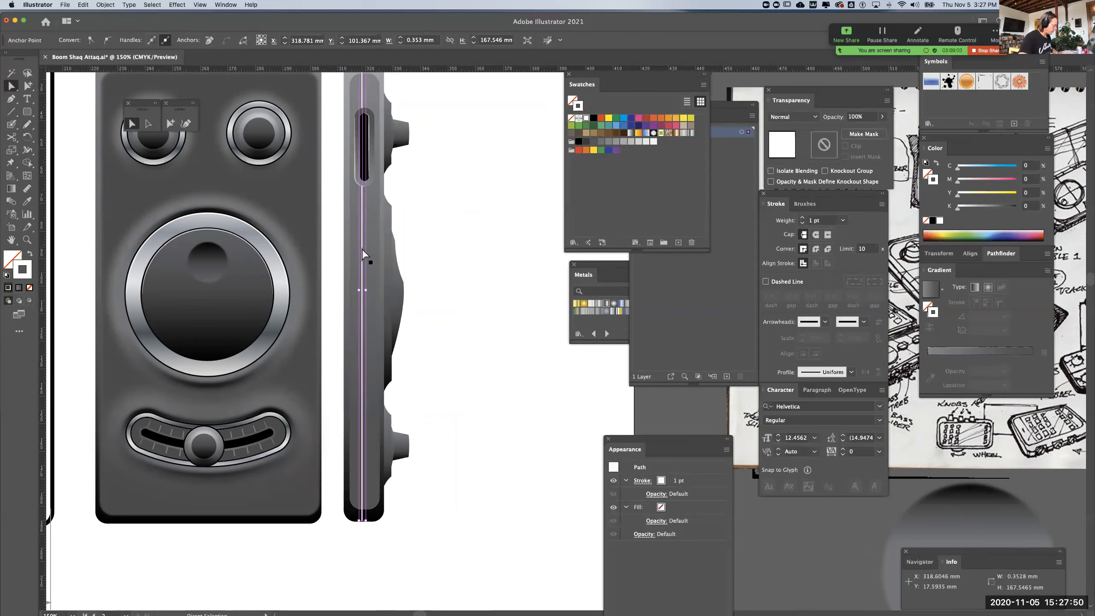
left_click(362, 248)
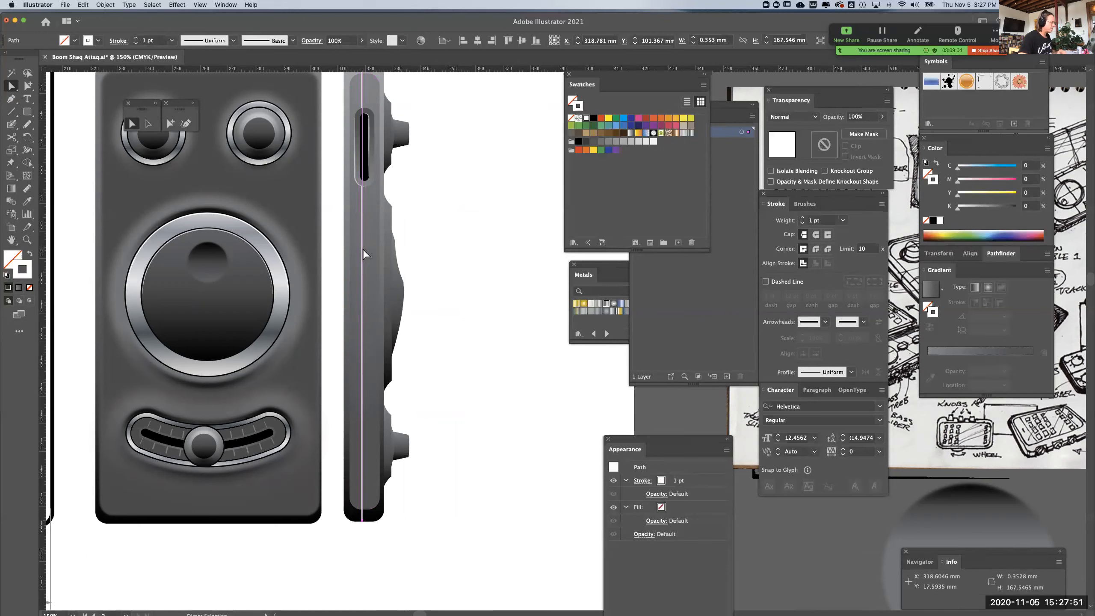
left_click(593, 117)
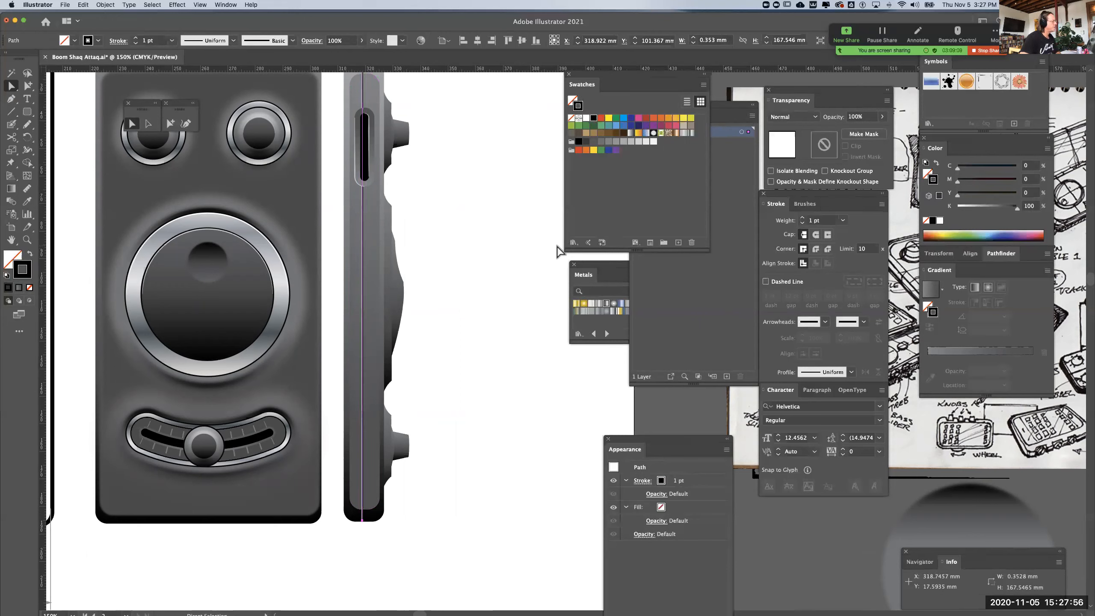
left_click(26, 86)
left_click(481, 221)
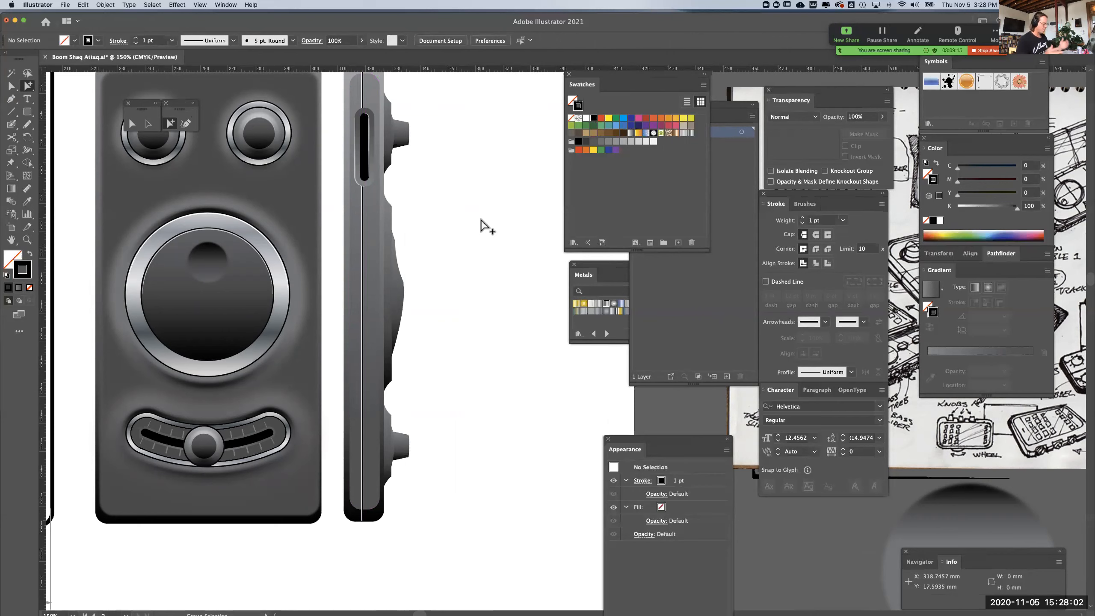
Save the Boom Shaq Attaq document with the whole artboard in view
key("super+minus")
key("super+minus")
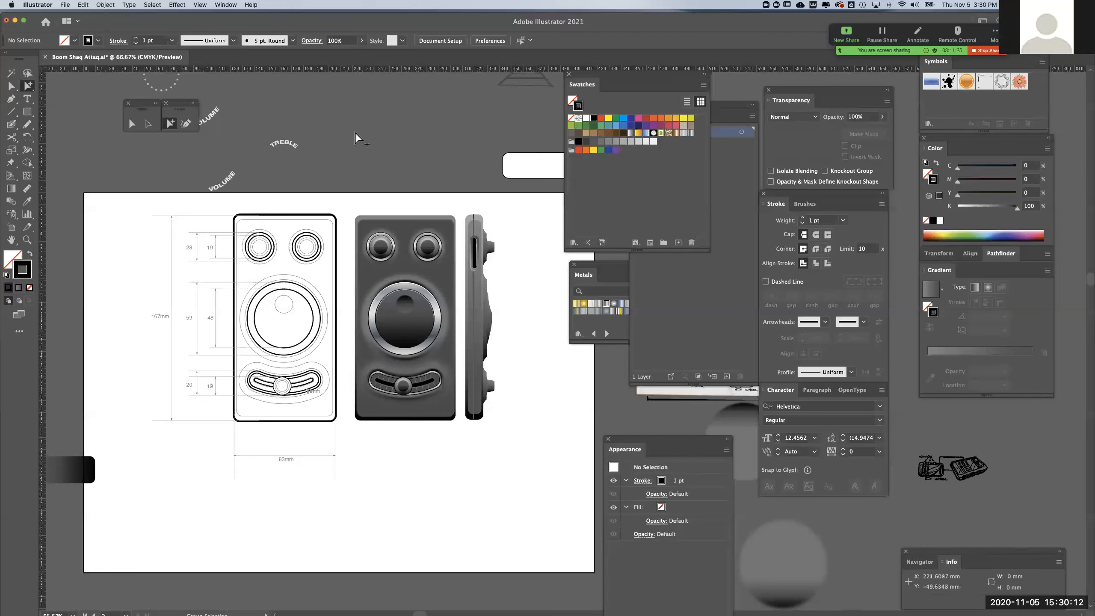
key("super+s")
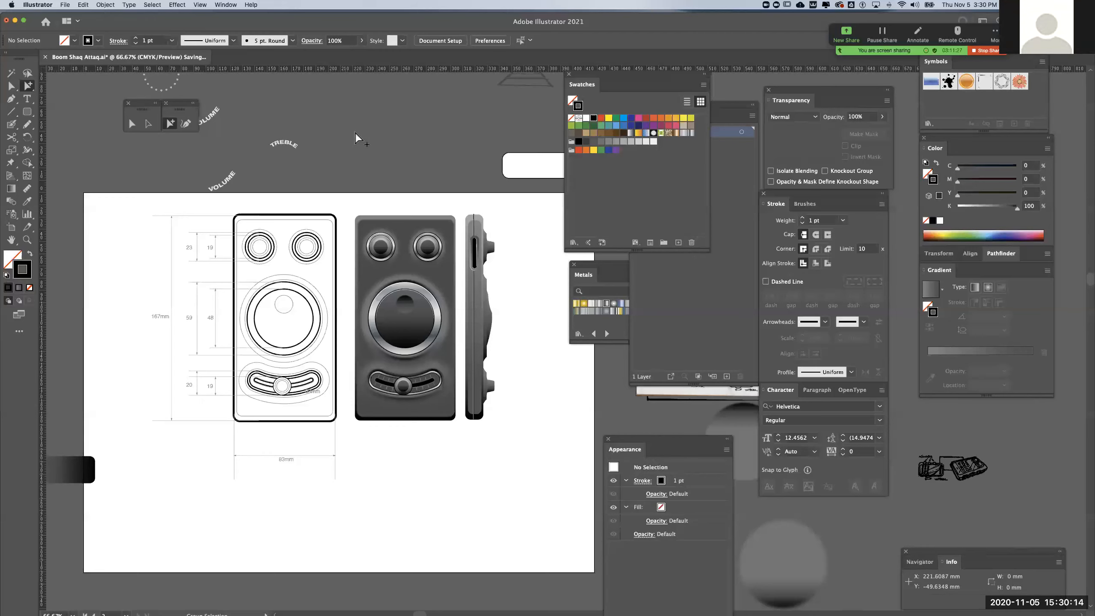